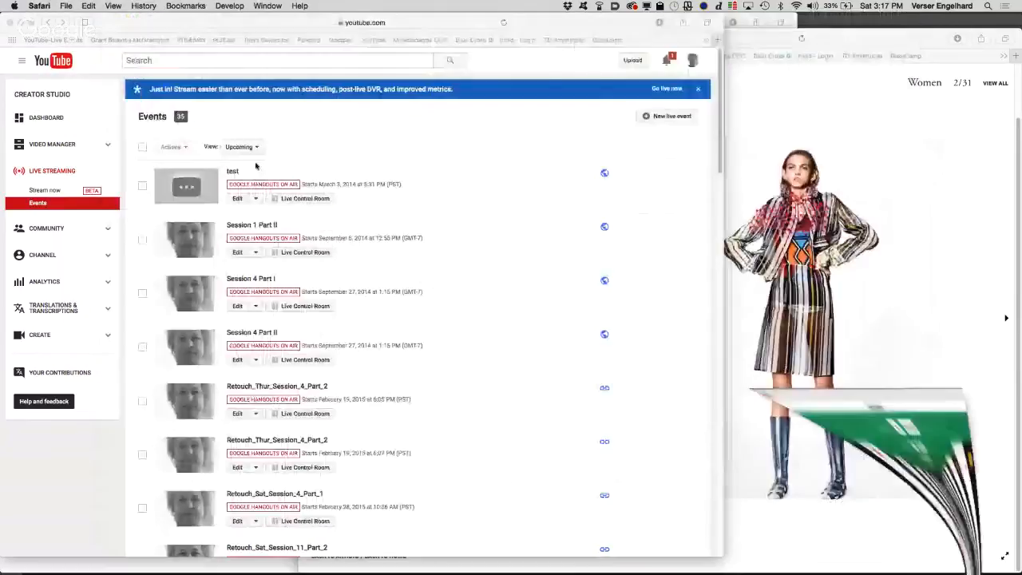
Step: Switch to Photoshop and compare the shadow with the shadow curve 2 layer hidden and shown
mouse_move(410, 561)
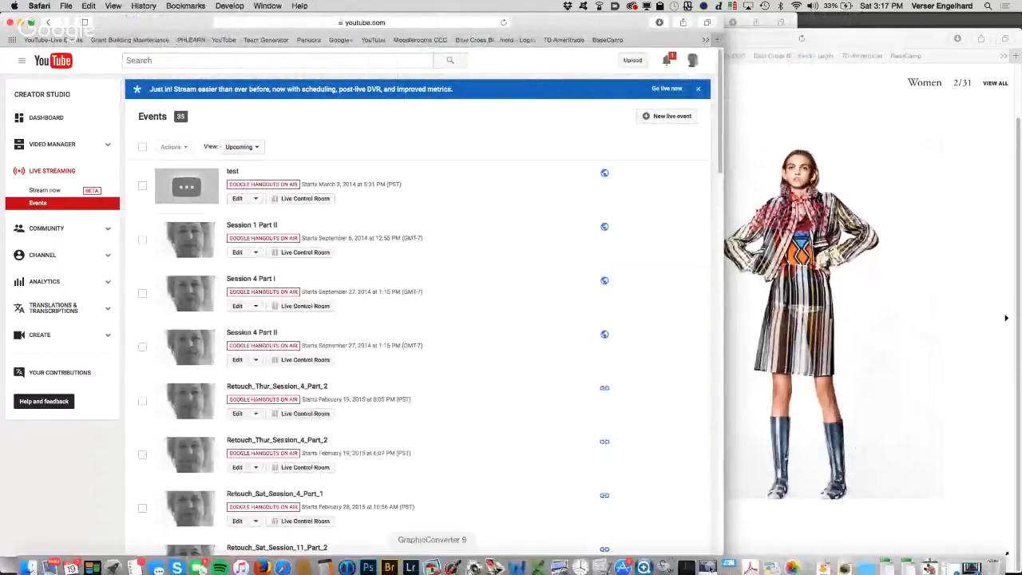
left_click(368, 562)
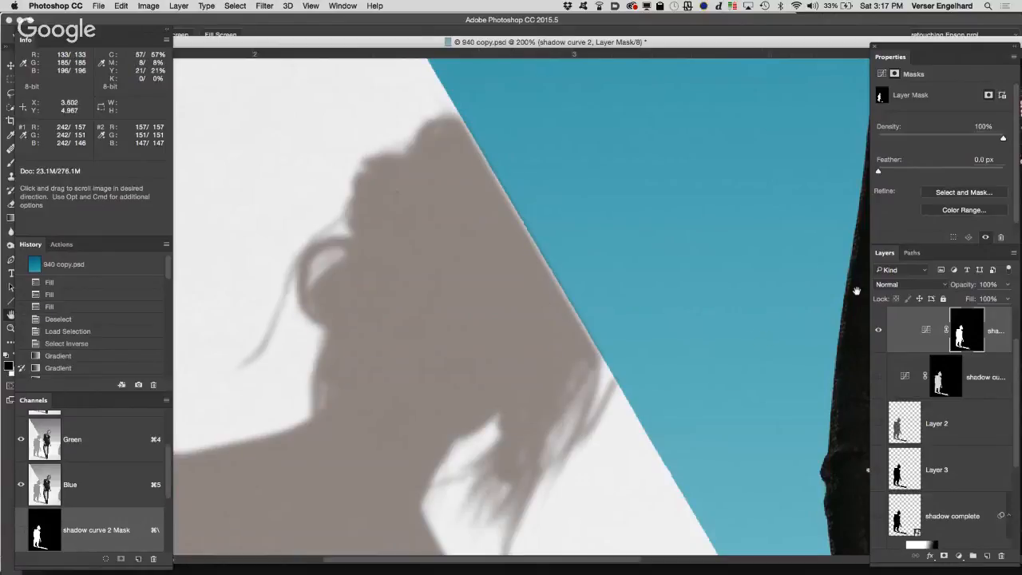
left_click(879, 331)
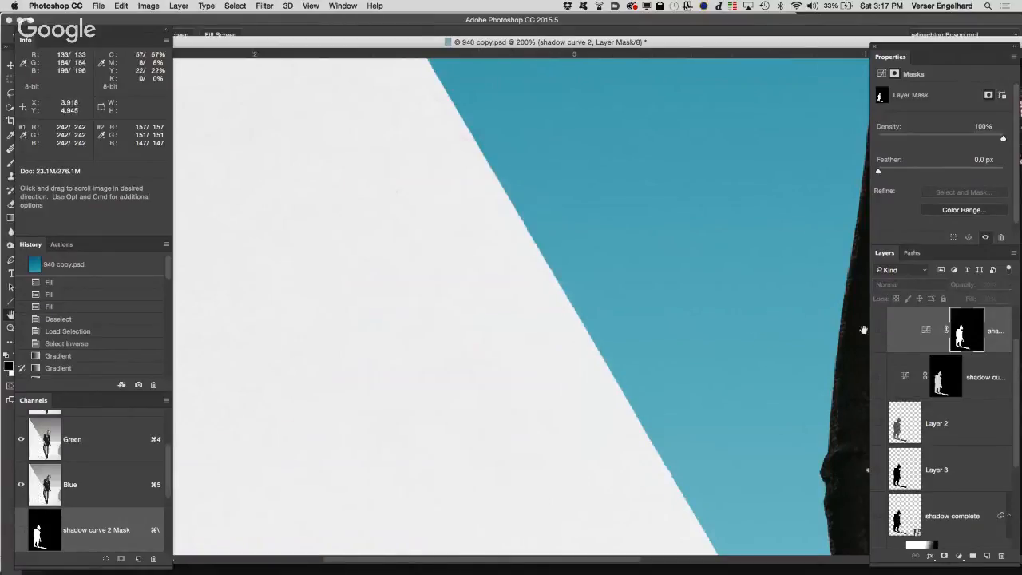
left_click(878, 330)
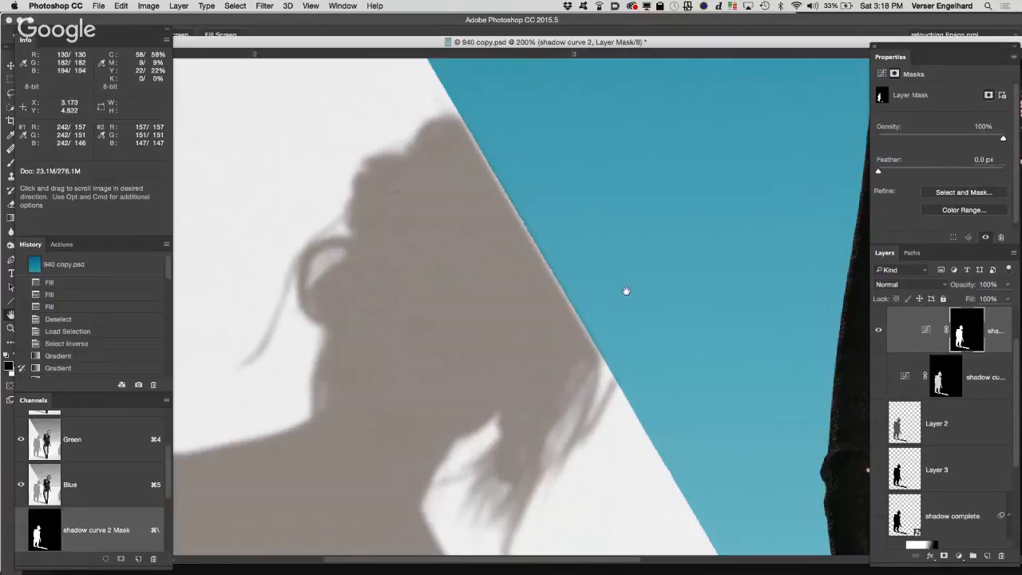
Step: Activate the Brush tool with a white foreground and move the side panels and document window clear of the tool options
key("b")
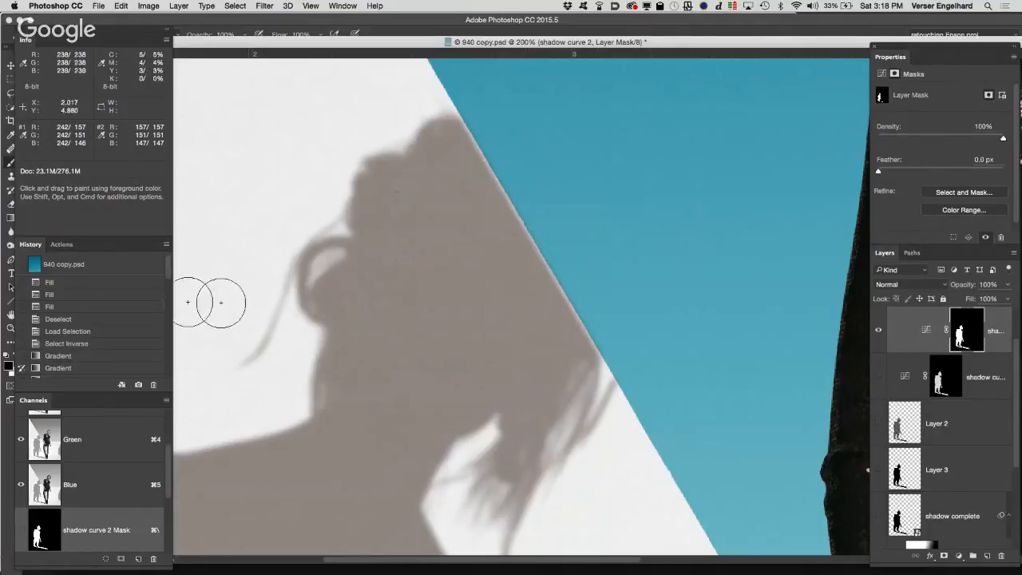
key("x")
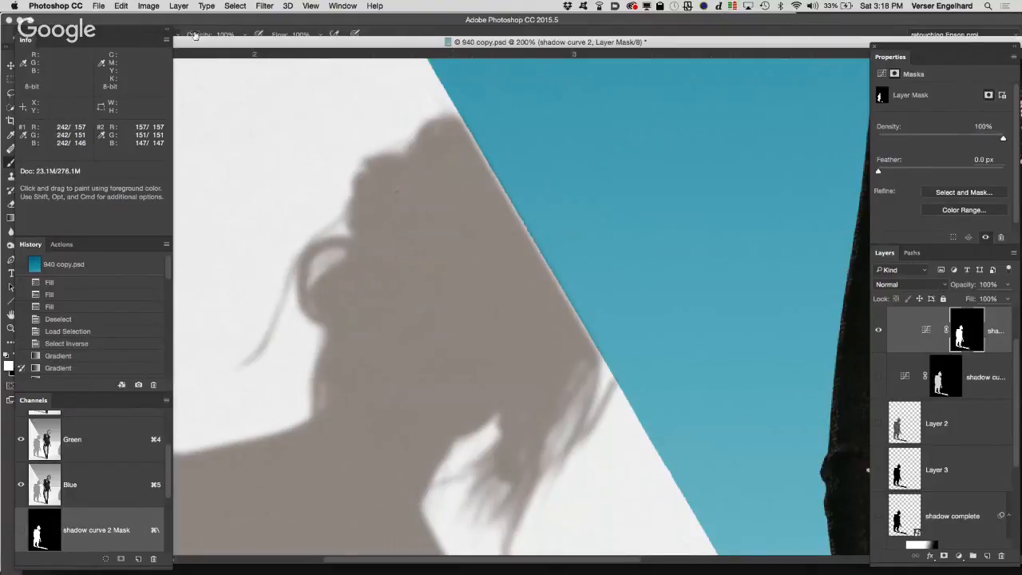
left_click_drag(153, 32, 162, 30)
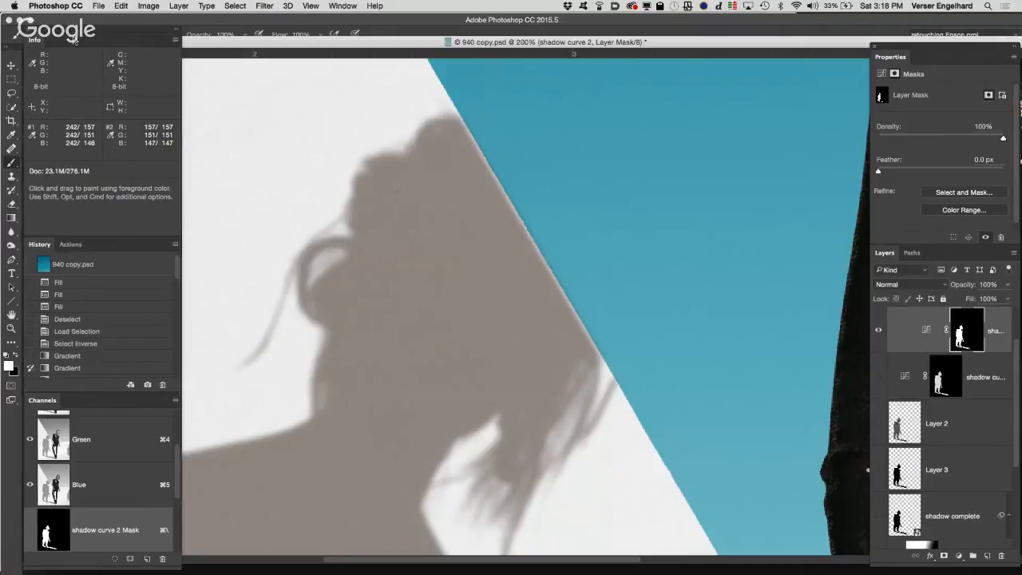
left_click_drag(71, 32, 71, 52)
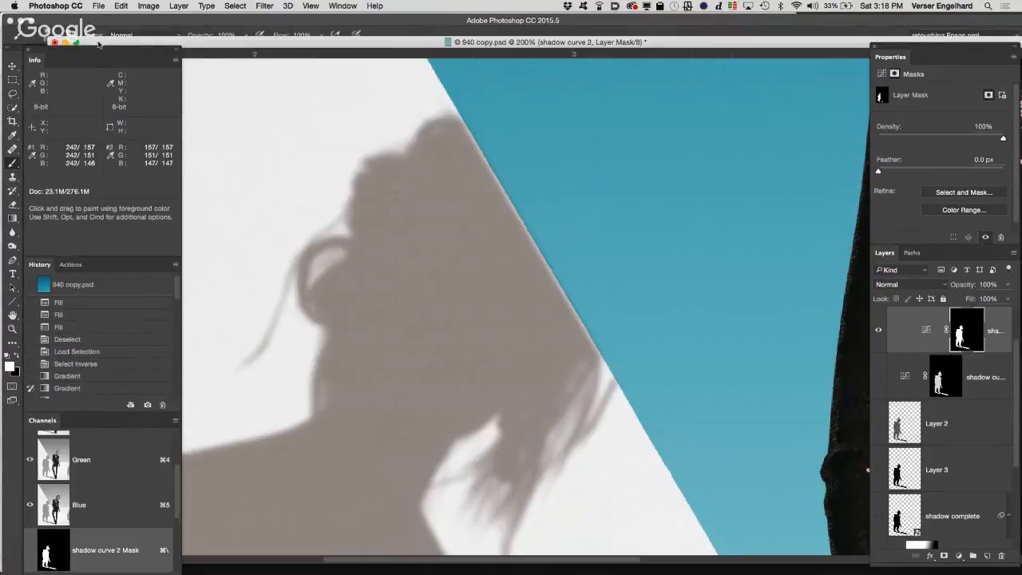
left_click_drag(98, 44, 112, 51)
Step: Paint on the shadow curve 2 mask with a soft 60 px brush, extending the head's shadow past the diagonal edge onto the blue
left_click(59, 38)
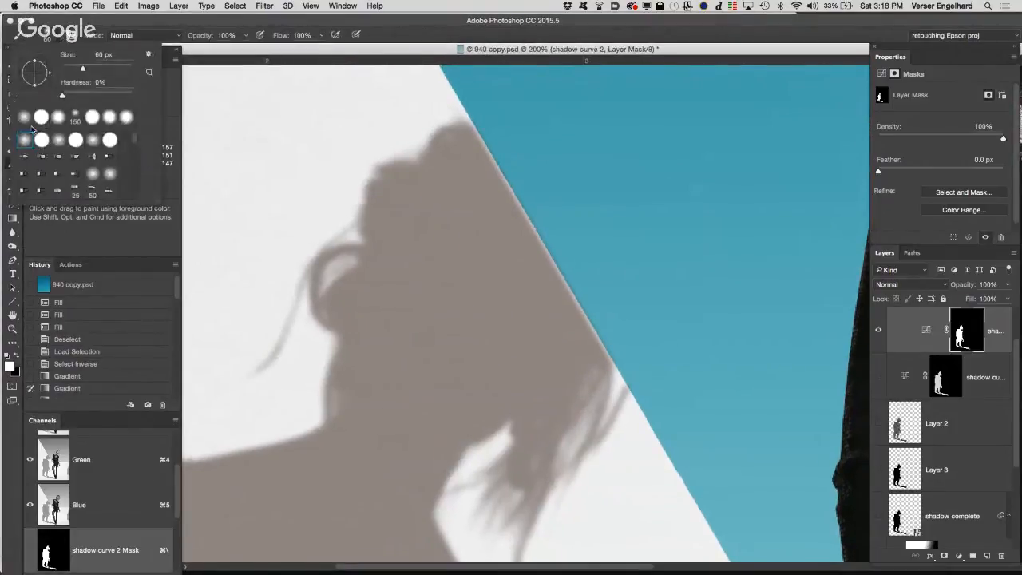
left_click_drag(387, 24, 388, 26)
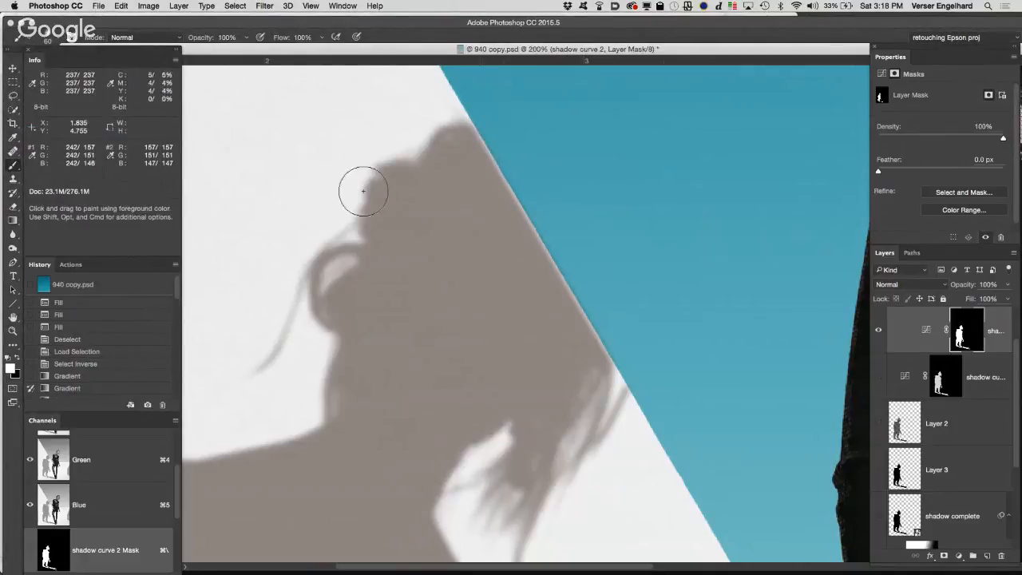
mouse_move(477, 150)
left_mouse_down()
mouse_move(545, 237)
mouse_move(537, 232)
mouse_move(561, 281)
mouse_move(551, 271)
mouse_move(599, 347)
mouse_move(482, 149)
mouse_move(484, 181)
left_mouse_up()
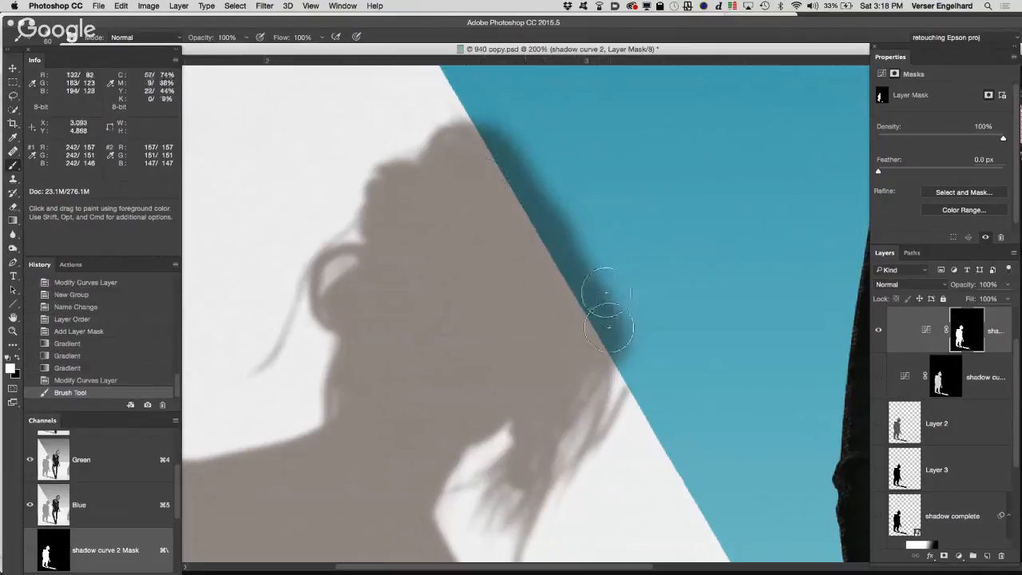
Step: Reduce the brush size to about 8 px for painting fine hair strands
key("bracketleft")
key("bracketleft")
key("bracketleft")
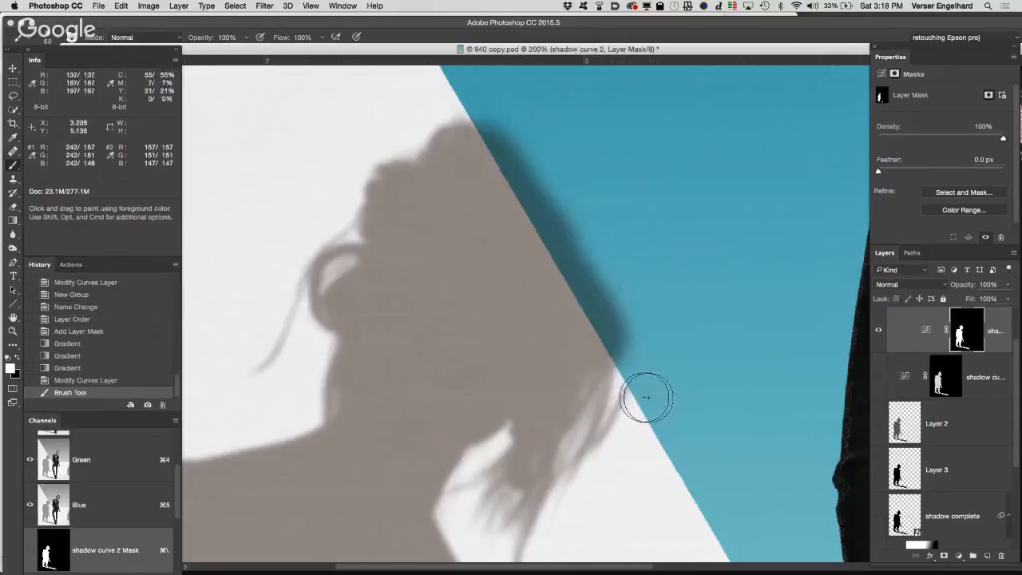
key("bracketleft")
key("bracketleft")
key("bracketleft")
key("bracketleft")
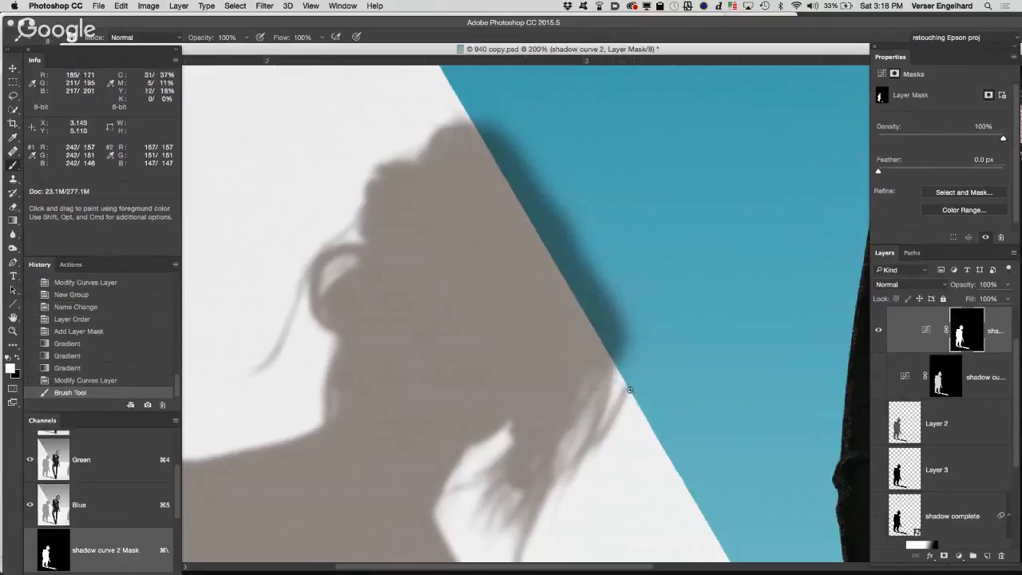
Step: Try to continue the outermost hair strand across the diagonal edge onto the blue at 100% brush opacity
left_click_drag(628, 388, 637, 371)
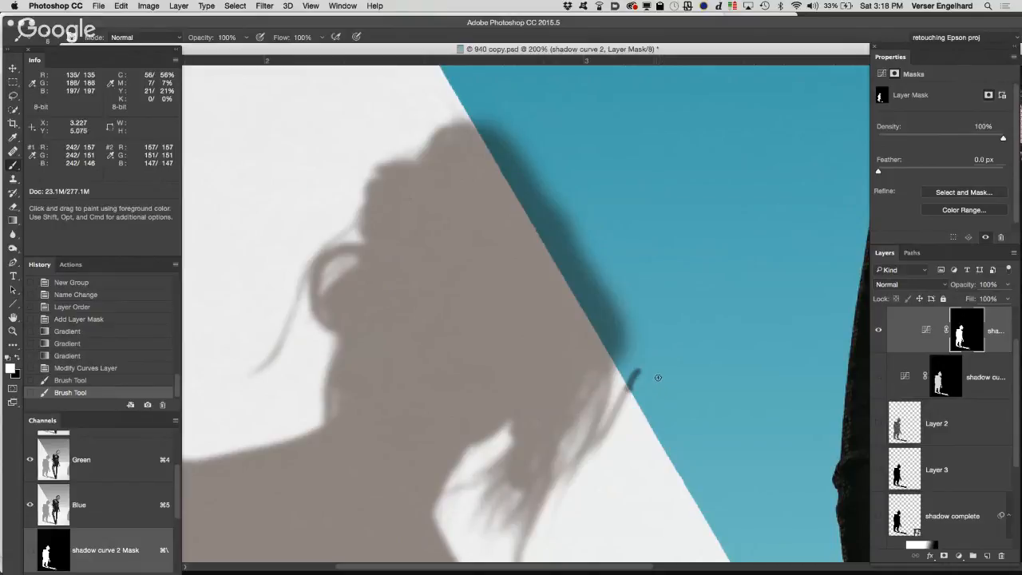
key("super")
key("super+z")
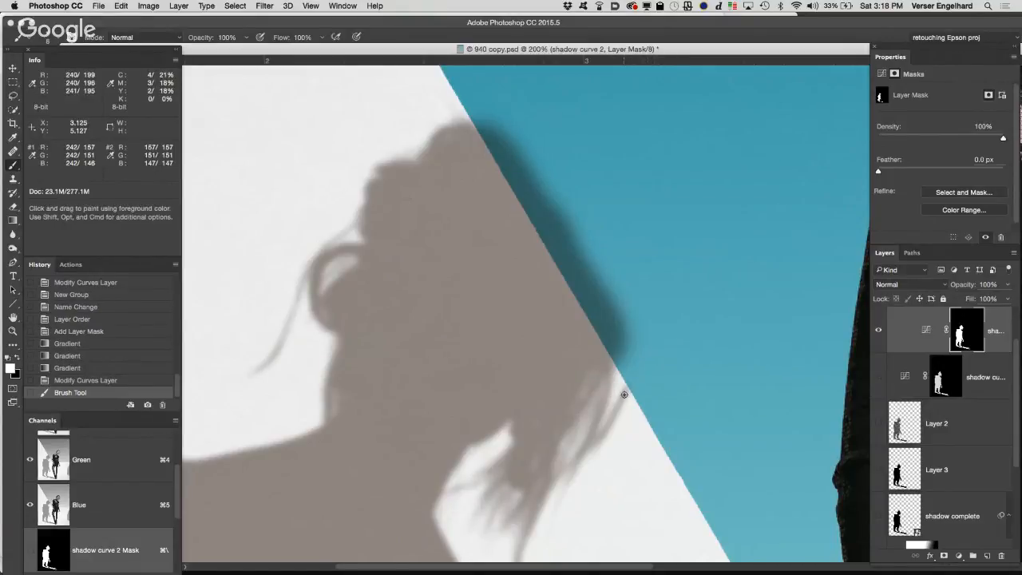
left_click_drag(625, 394, 637, 378)
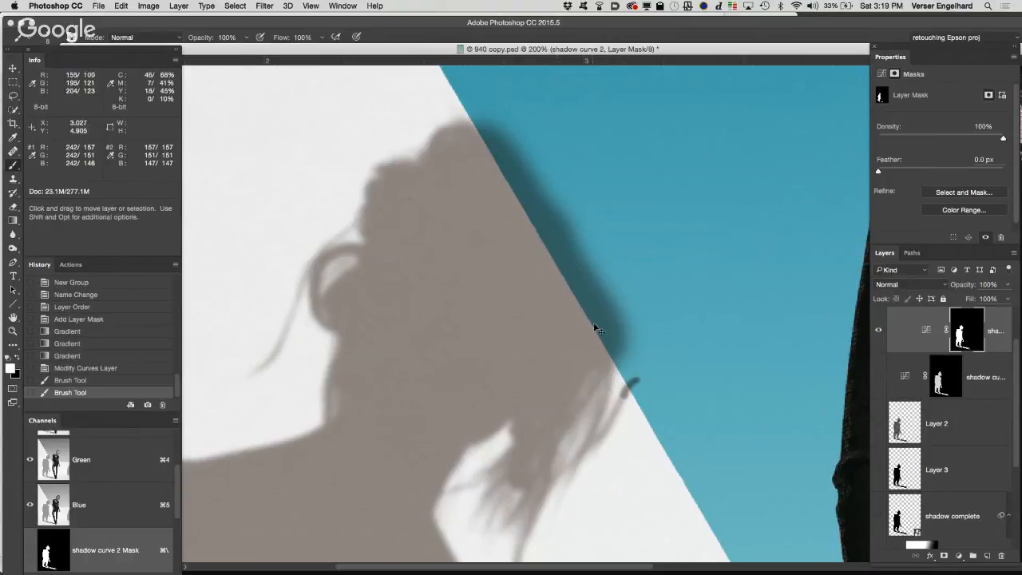
key("super+z")
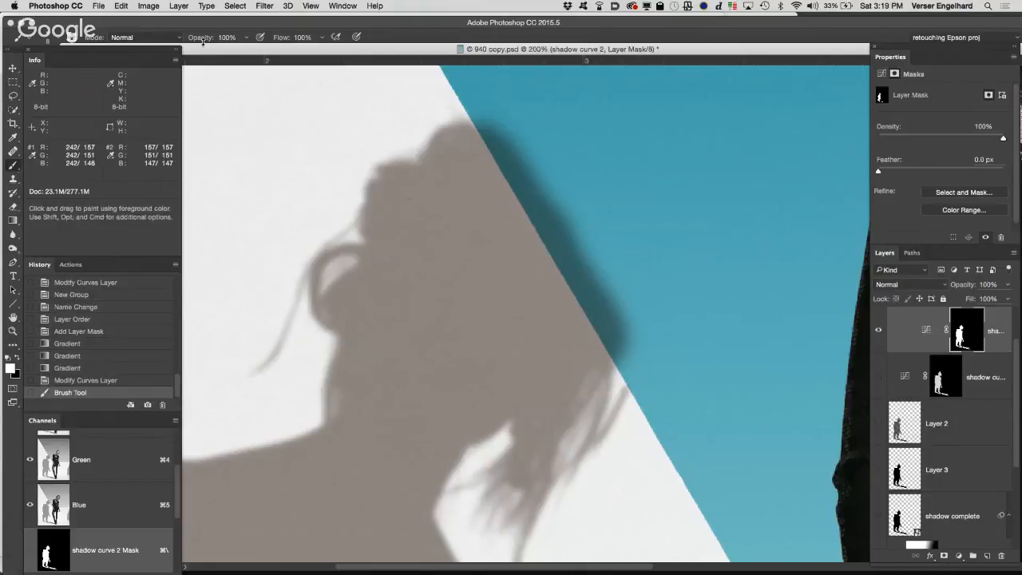
Step: Lower the brush opacity to 33% and extend the hair strand's tip onto the blue on the shadow curve 2 mask
left_click_drag(206, 38, 183, 38)
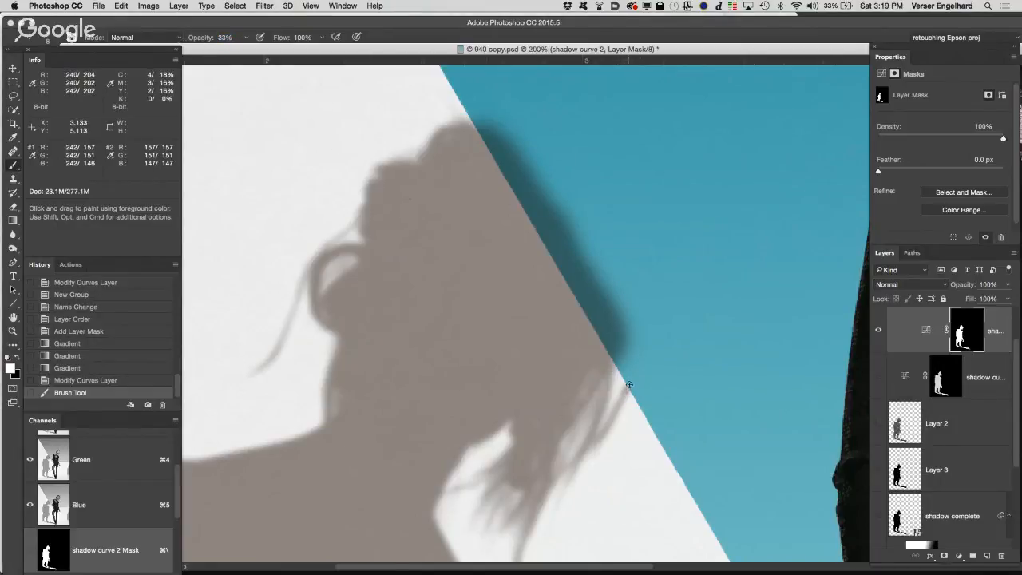
left_click(629, 384)
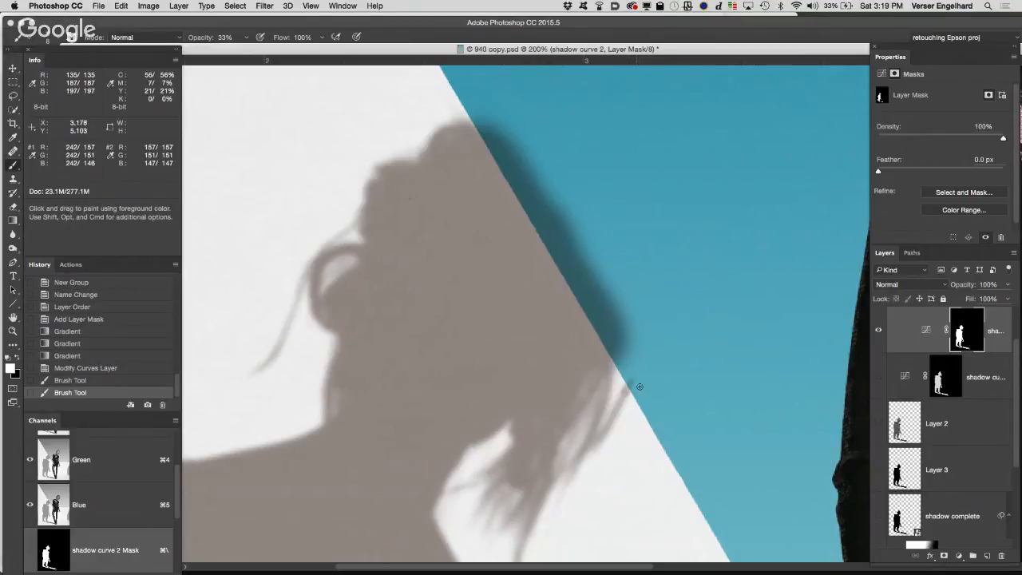
key("super+z")
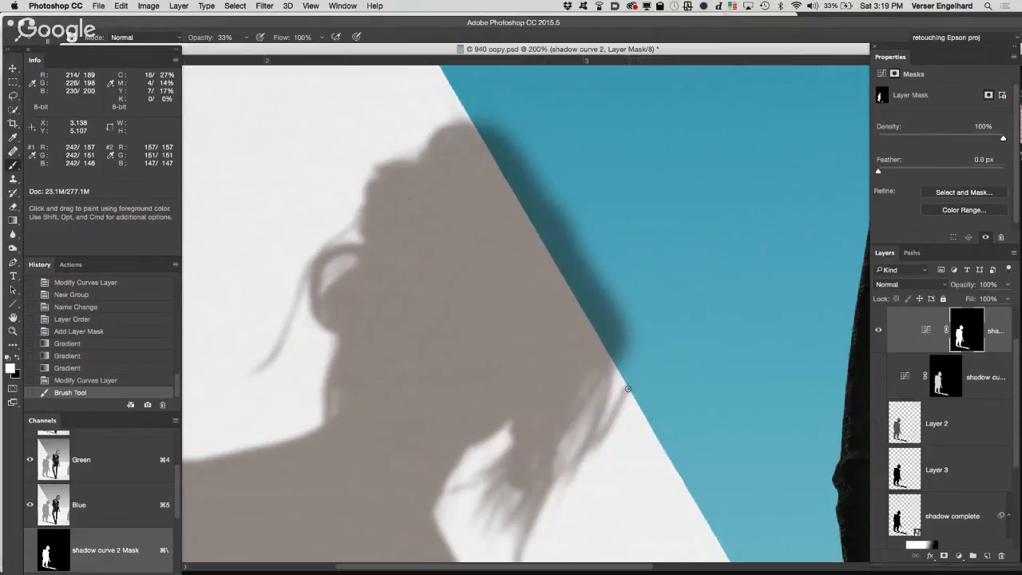
left_click(629, 389)
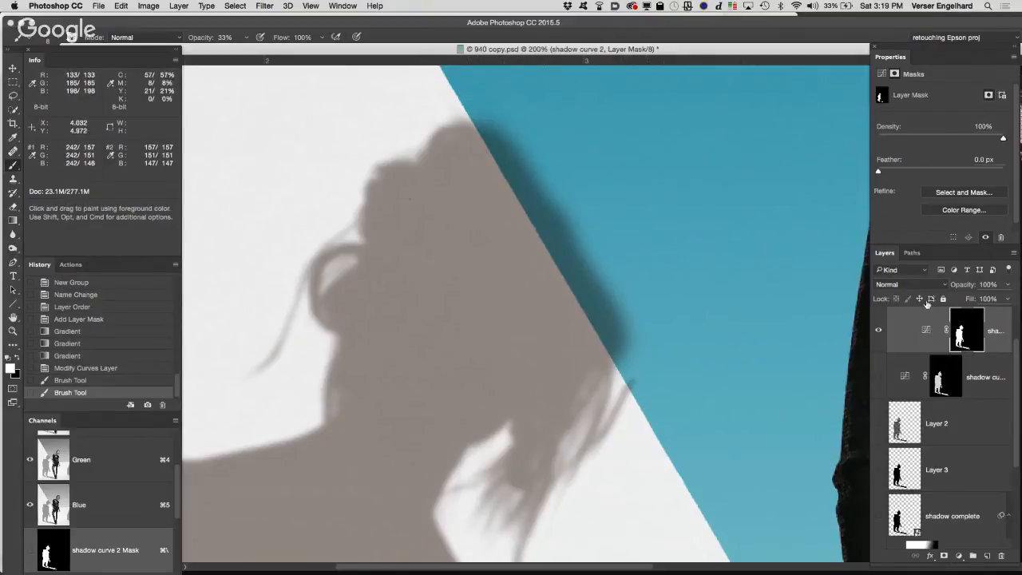
left_click(916, 344)
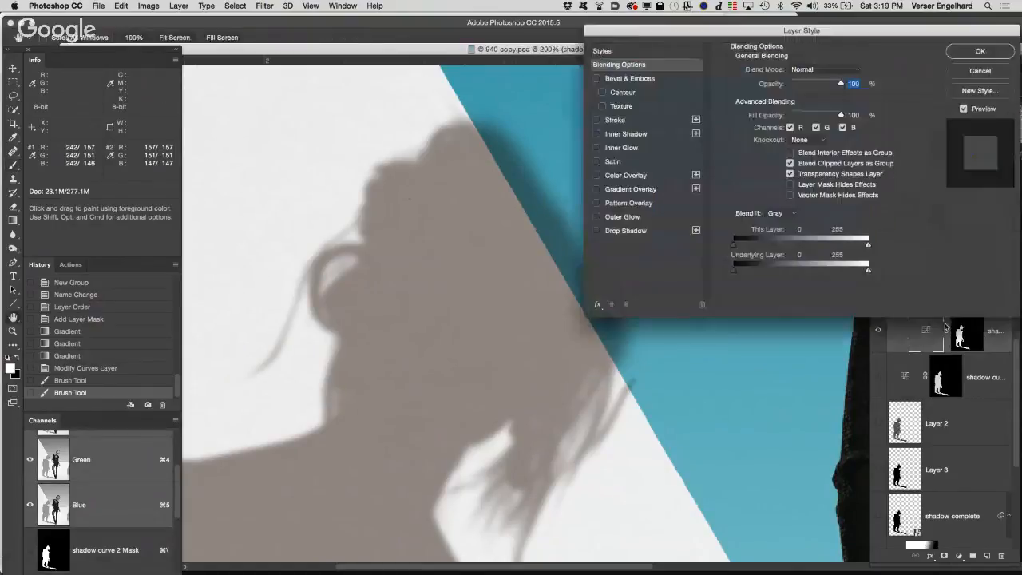
double_click(906, 341)
left_click(980, 71)
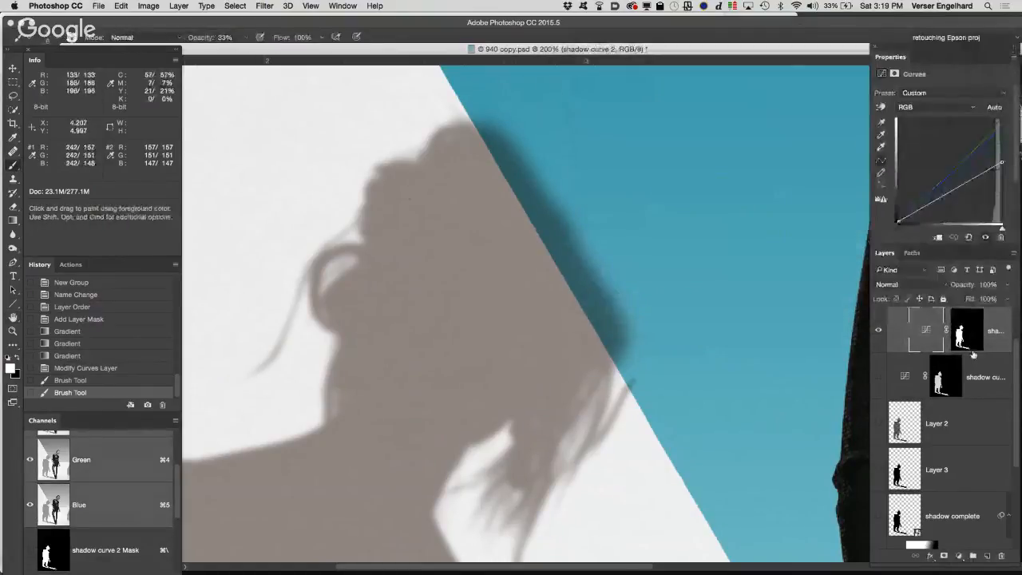
Step: Create a group named nested above the nested mask group and place the nested mask group inside it
scroll(942, 399, "up", 2)
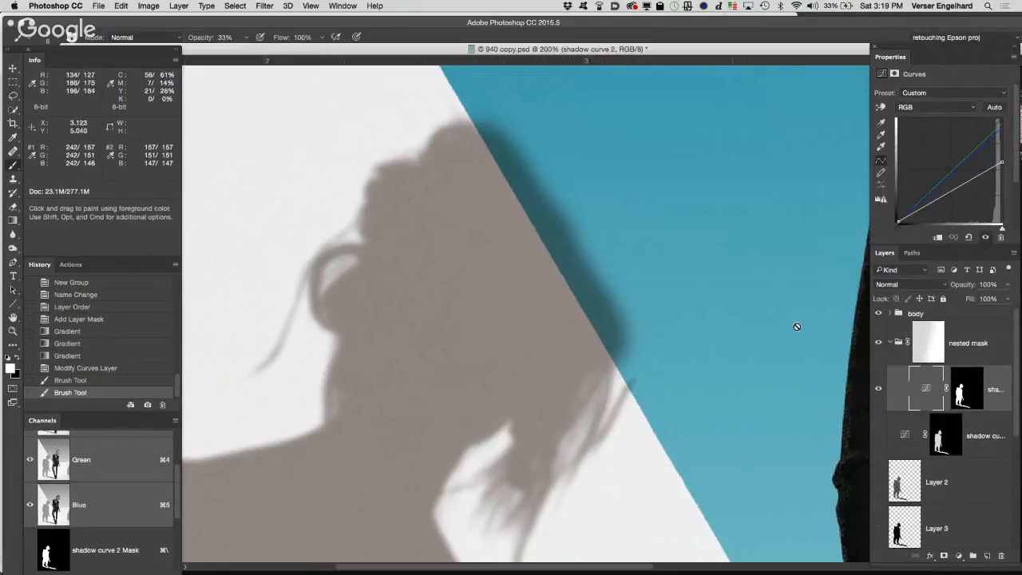
left_click(898, 348)
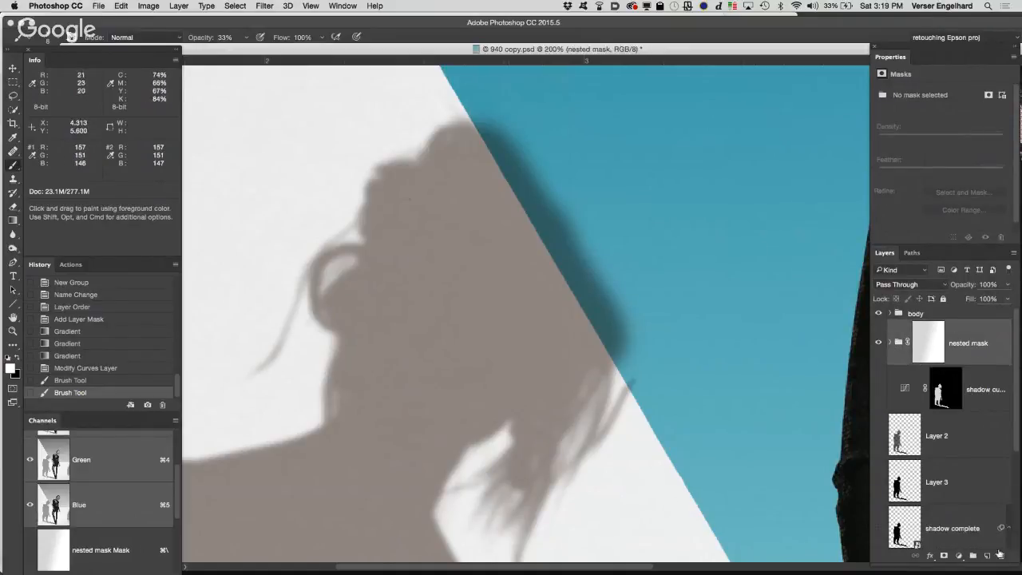
left_click(972, 556)
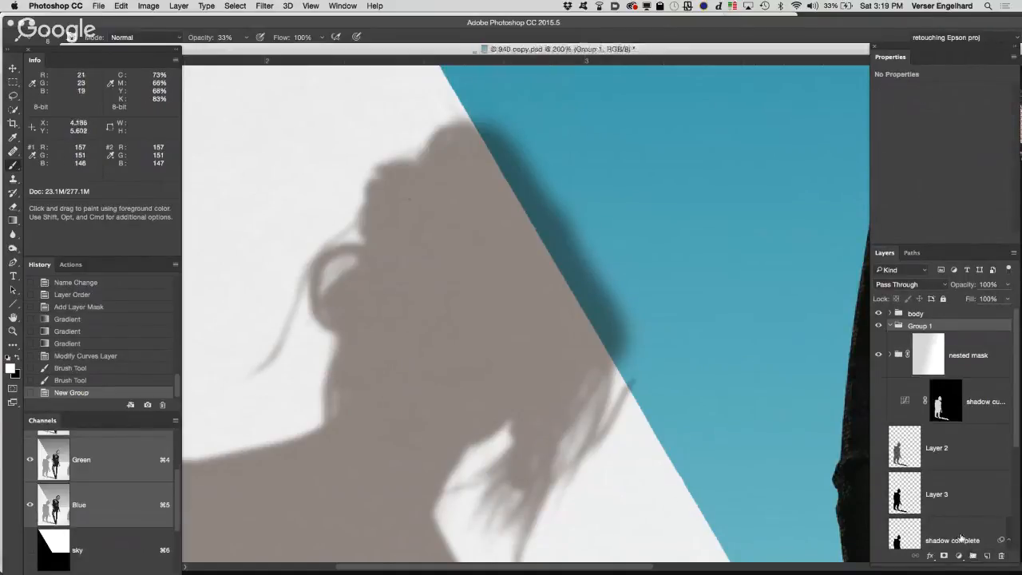
double_click(932, 327)
type("nested")
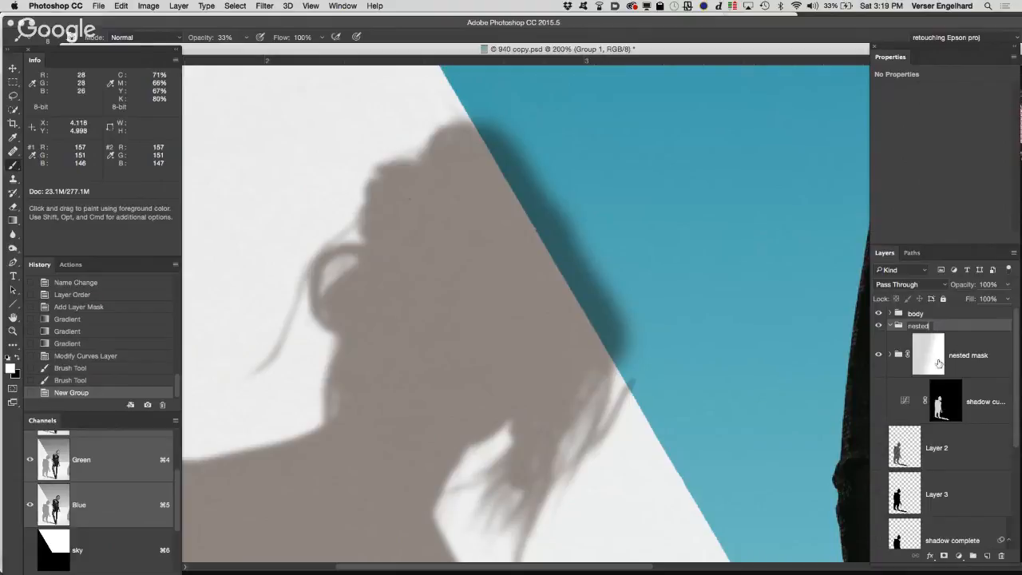
key("Return")
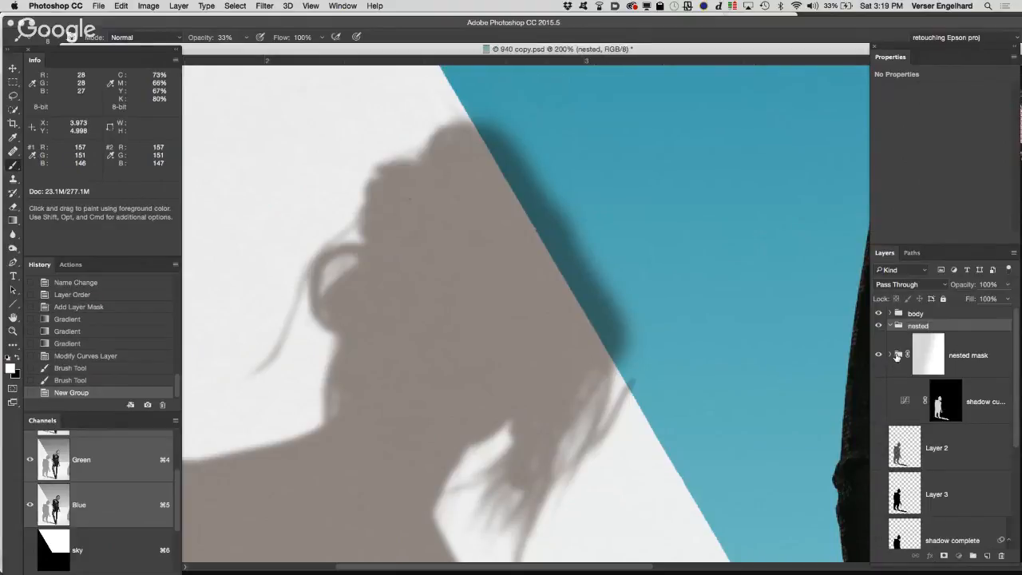
left_click_drag(896, 356, 929, 334)
Step: Rename the outer group to nested 2, add a white layer mask to it and collapse it
double_click(934, 329)
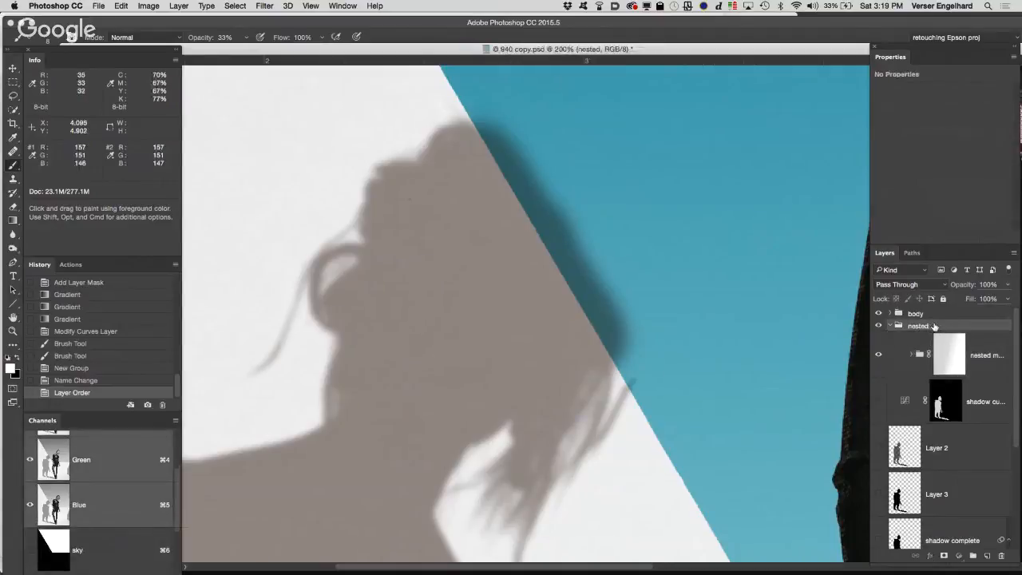
key("Escape")
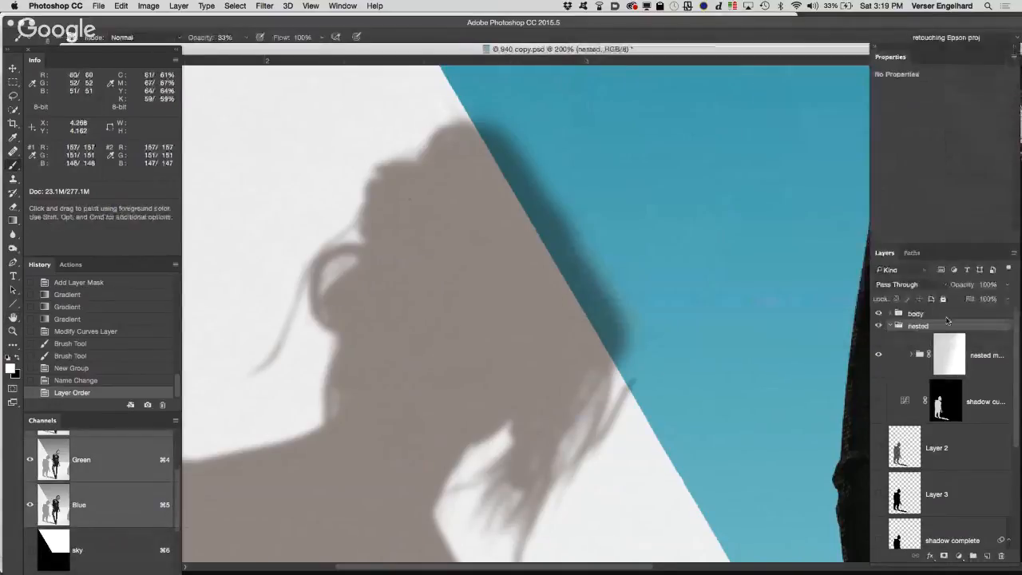
double_click(931, 327)
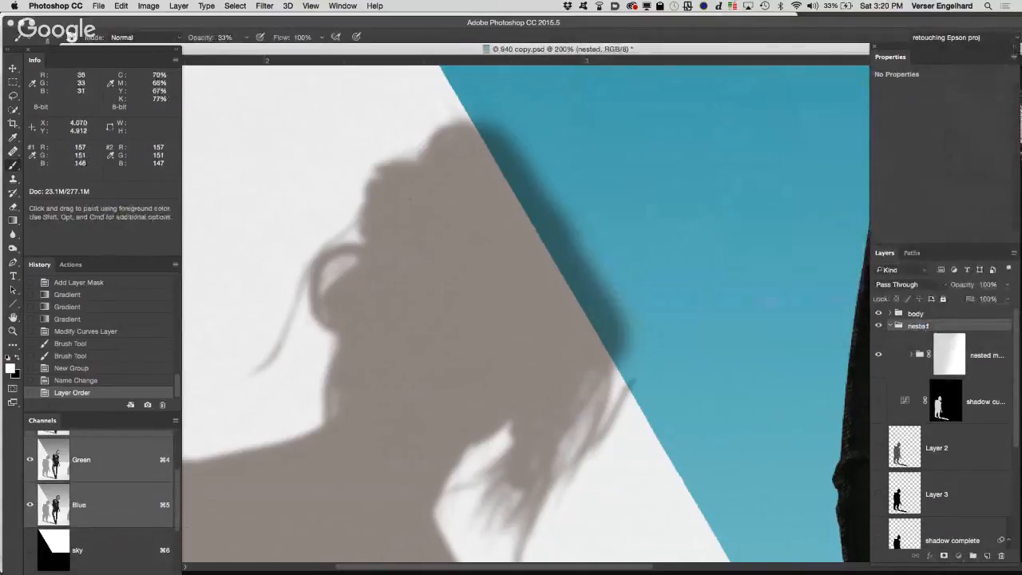
key("Right")
type("2")
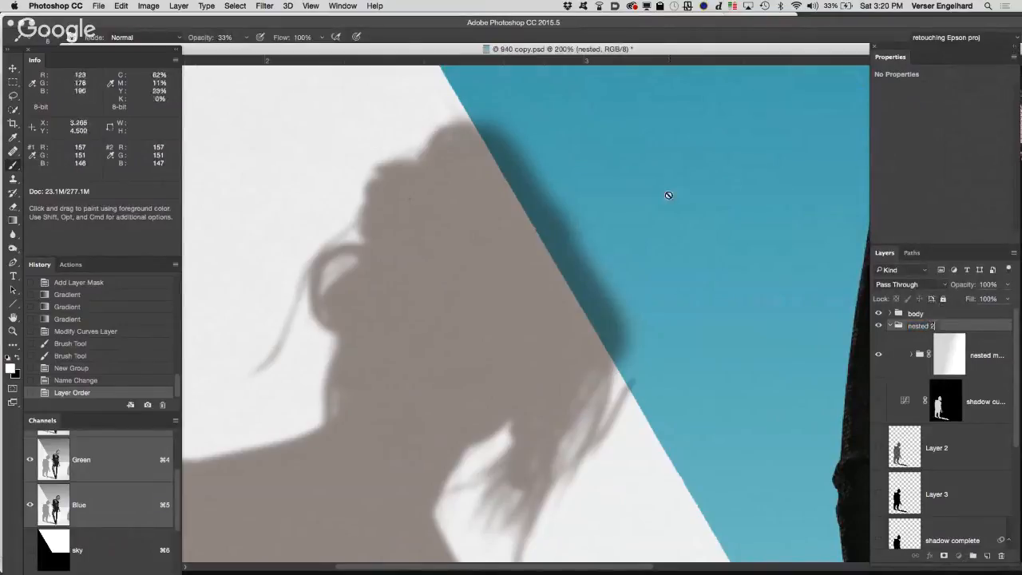
key("Return")
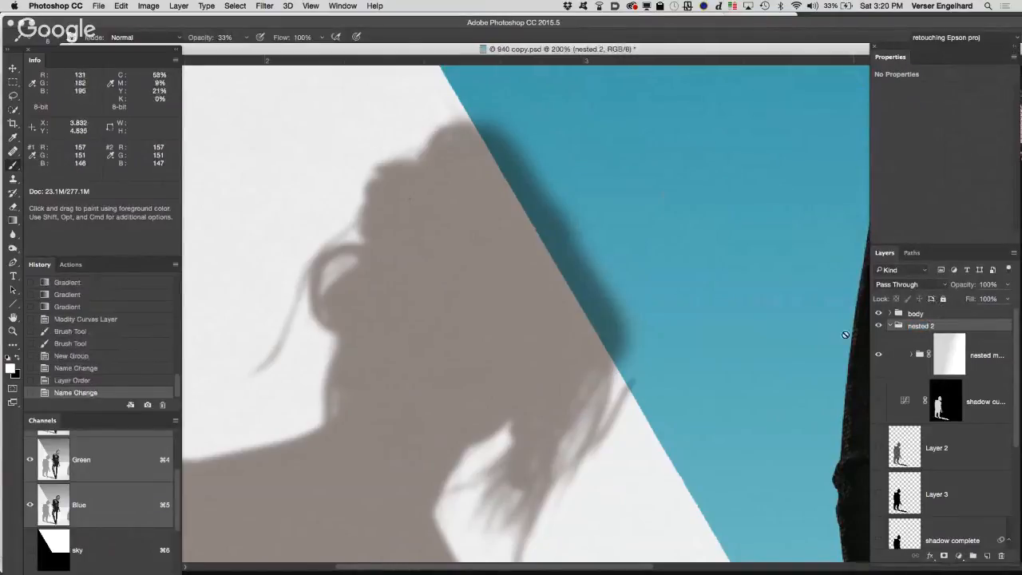
left_click(944, 557)
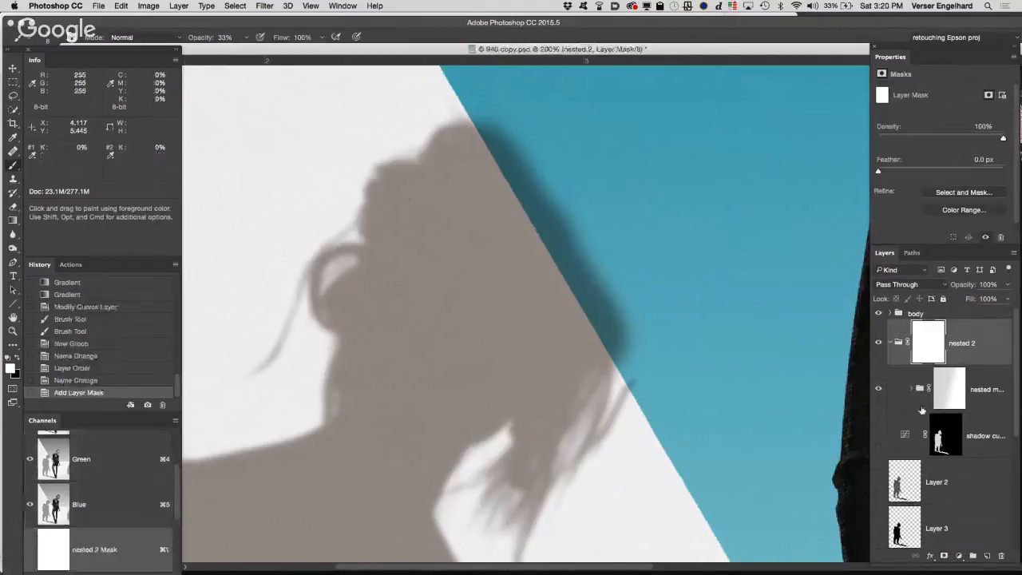
left_click(892, 344)
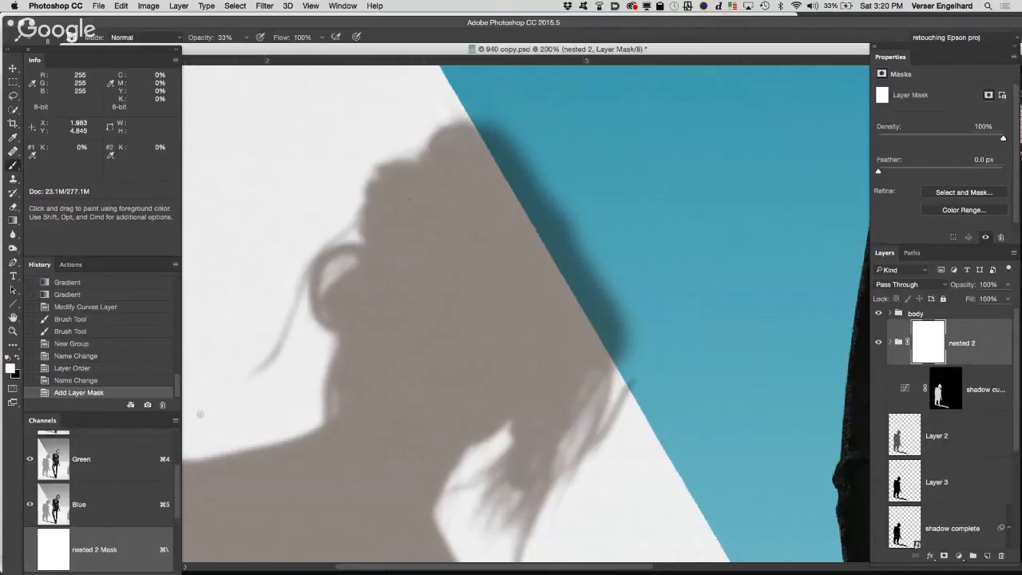
Step: Load the back wall channel as a selection and invert it
scroll(175, 487, "down", 3)
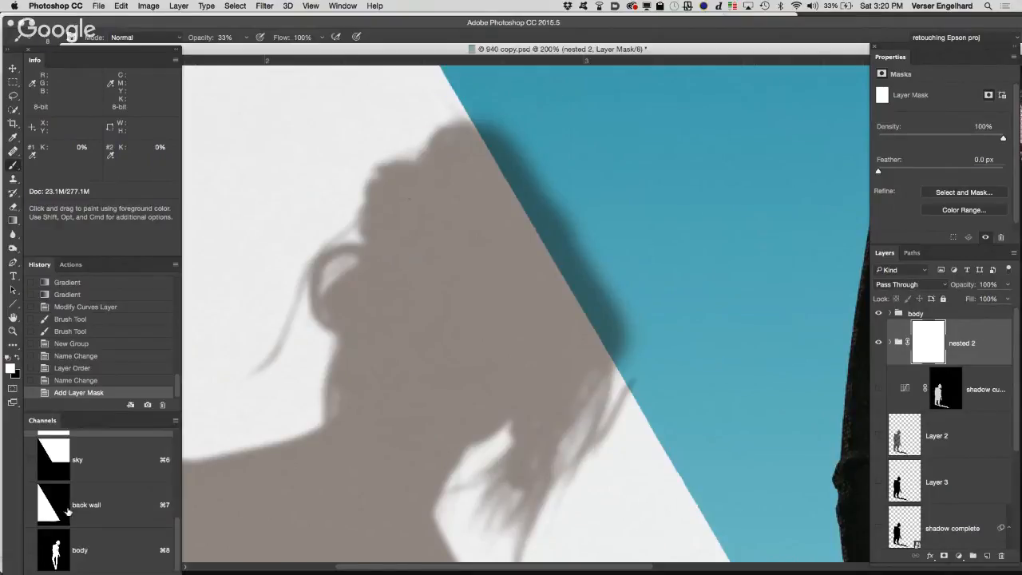
left_click(54, 515, "super")
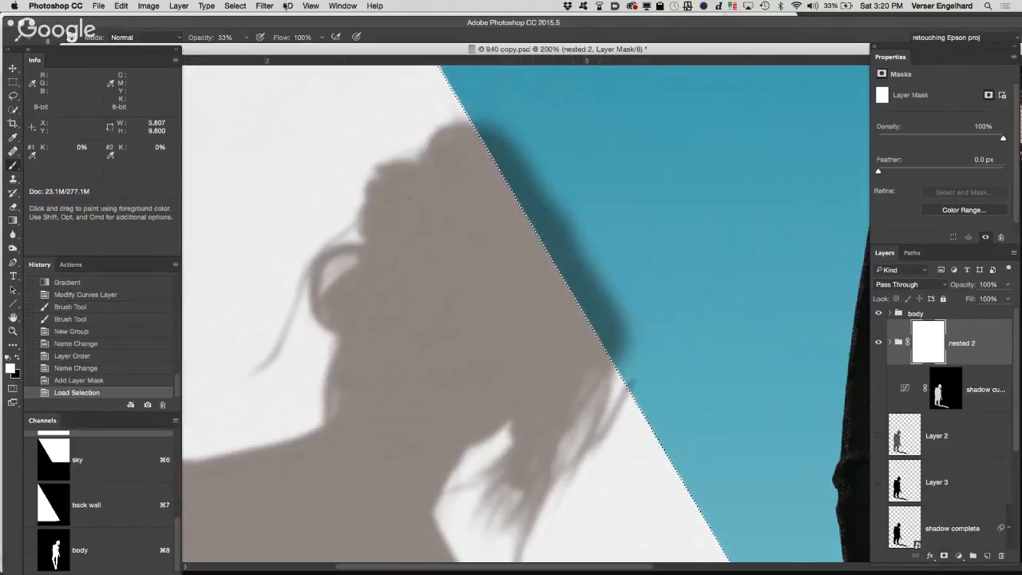
left_click(237, 6)
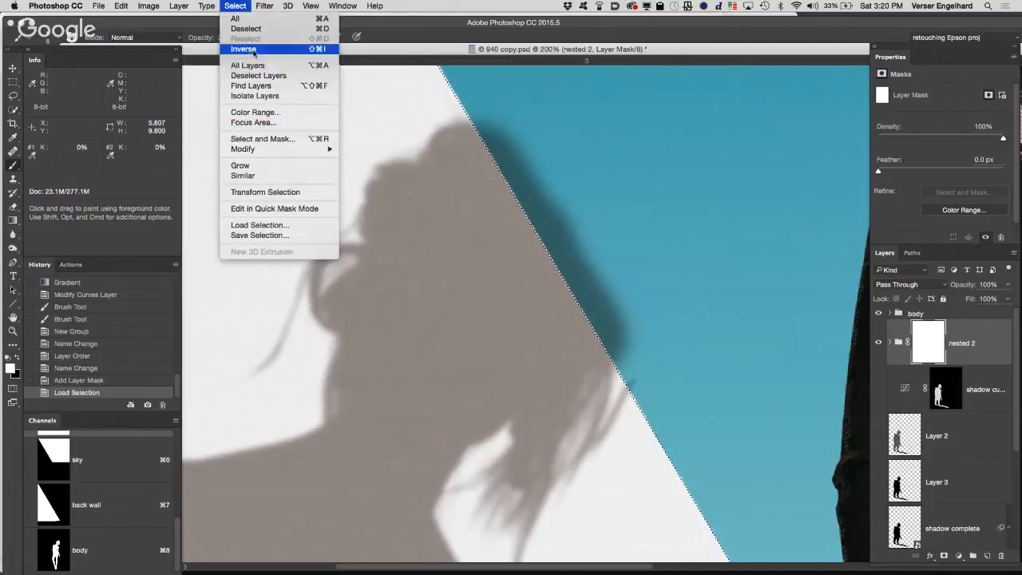
left_click(319, 48)
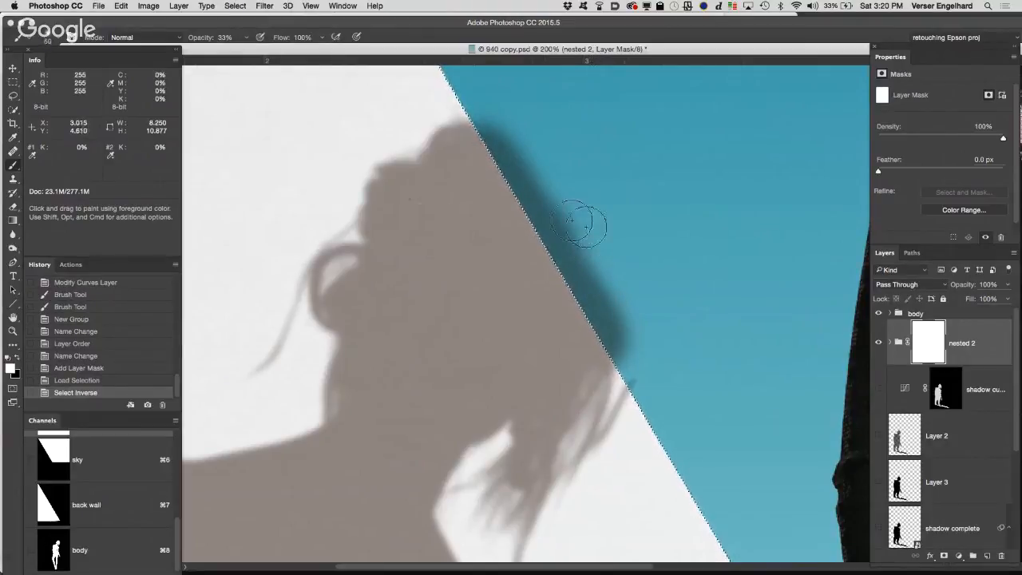
Step: Paint the hair shadow out of the blue area on the nested 2 mask with black at 100% brush opacity, and deselect
key("x")
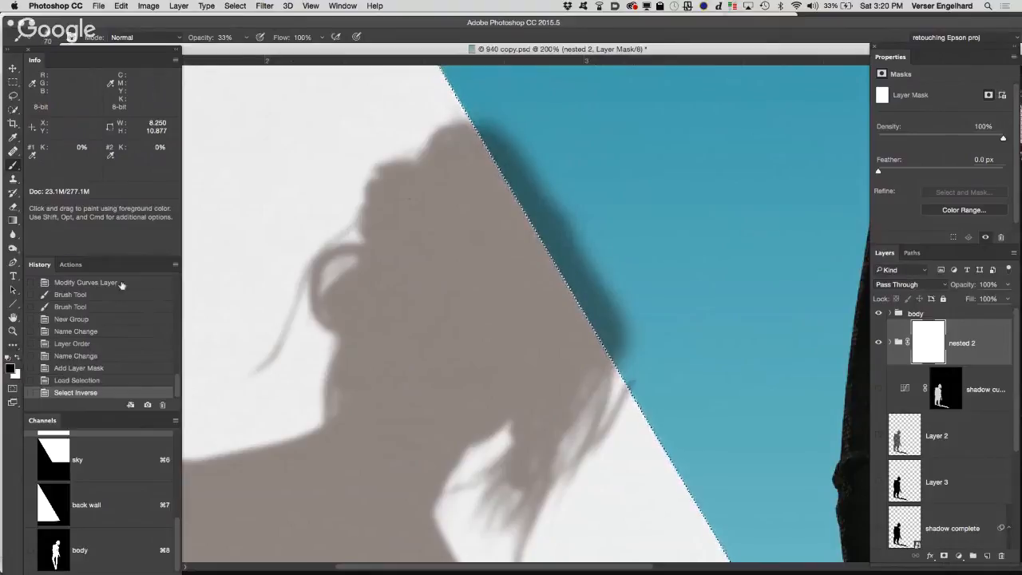
mouse_move(505, 138)
left_mouse_down()
mouse_move(475, 146)
mouse_move(548, 148)
mouse_move(588, 198)
mouse_move(547, 221)
left_mouse_up()
key("super+z")
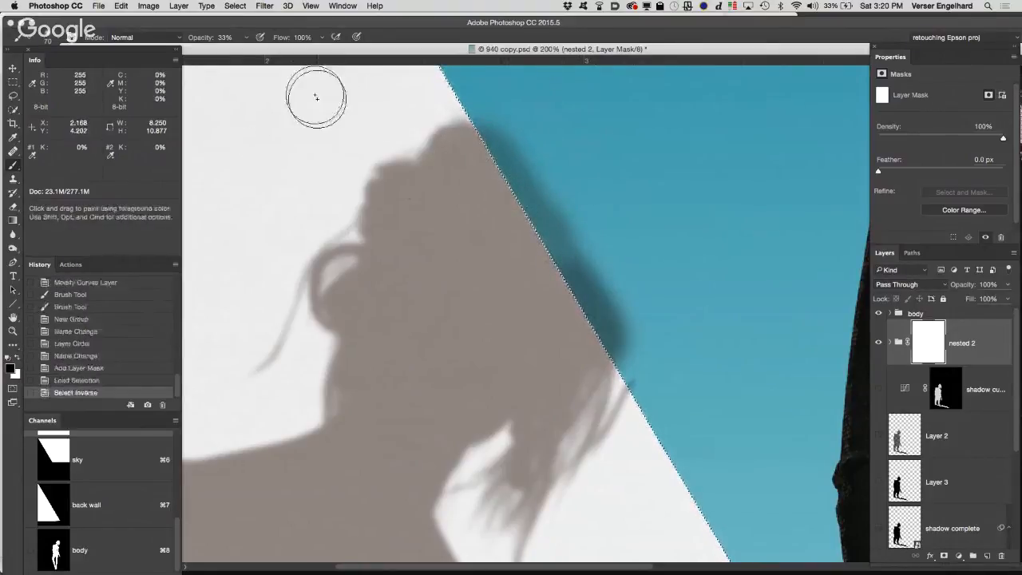
mouse_move(199, 41)
left_mouse_down()
mouse_move(260, 35)
mouse_move(552, 171)
mouse_move(527, 121)
mouse_move(200, 40)
mouse_move(359, 27)
left_mouse_up()
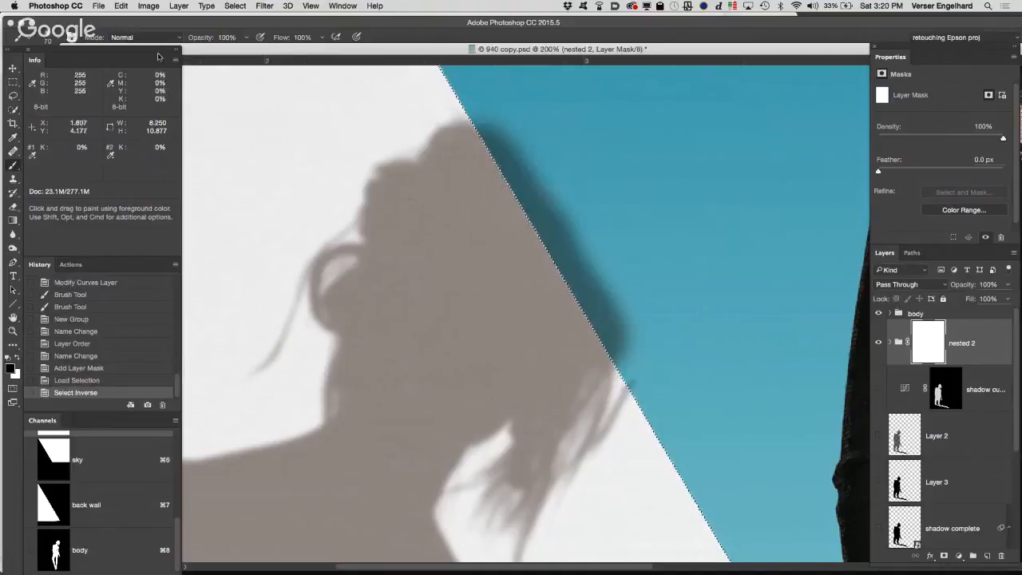
mouse_move(535, 130)
left_mouse_down()
mouse_move(637, 330)
mouse_move(621, 327)
mouse_move(654, 373)
mouse_move(644, 297)
left_mouse_up()
key("super+d")
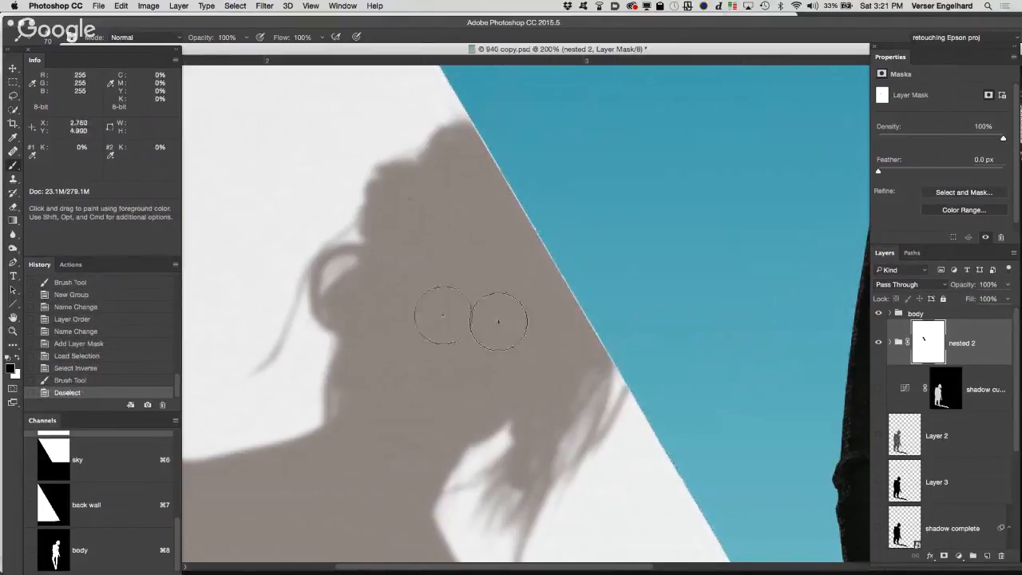
Step: Close the 940 copy.psd document
double_click(14, 317)
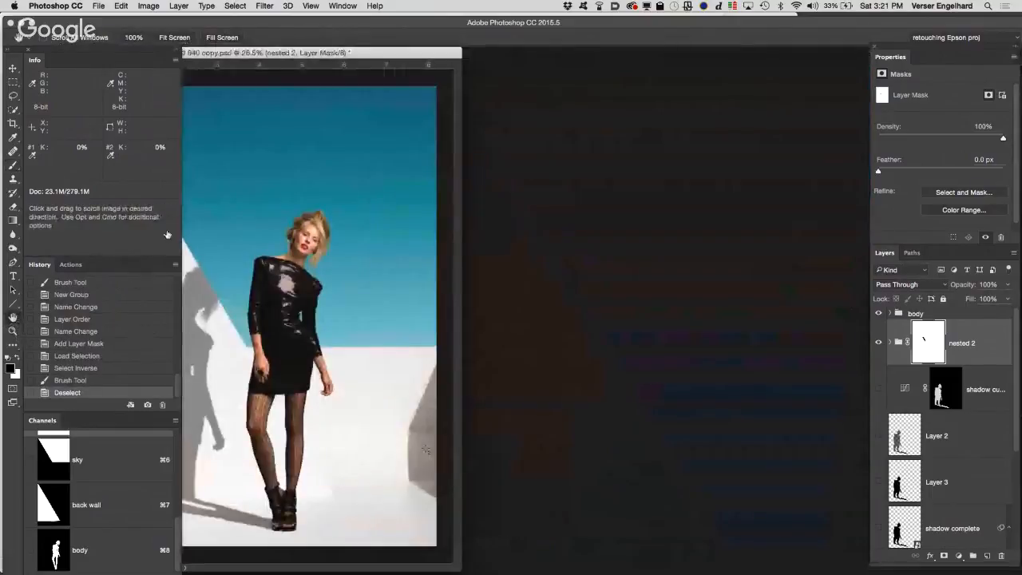
left_click_drag(460, 49, 715, 71)
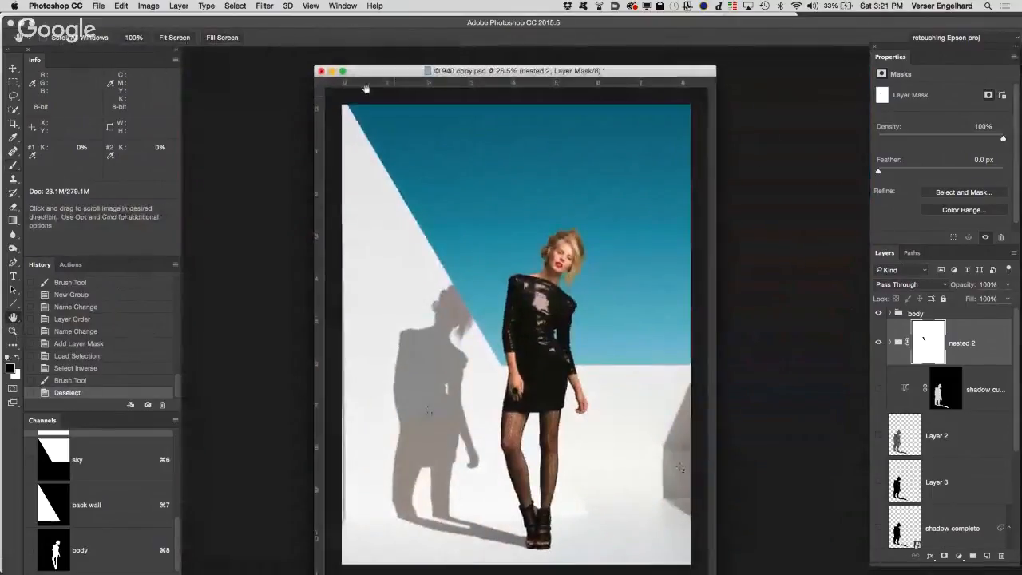
left_click(321, 71)
left_click(498, 200)
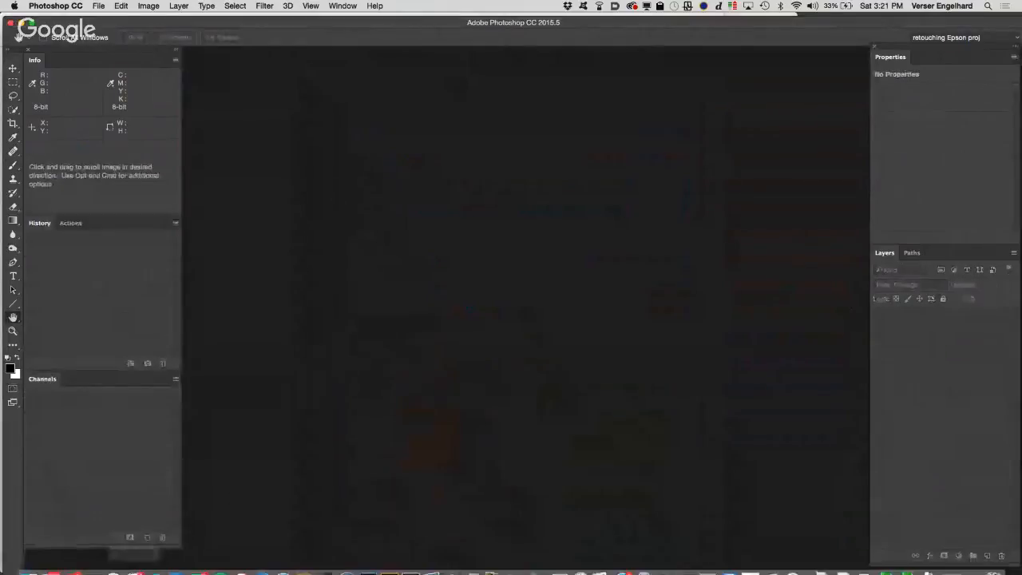
Step: Switch to Finder and open Puppet warp figure.psd from the Build background exercise folder in Class 10 files, Student Files Week 10
left_click(28, 562)
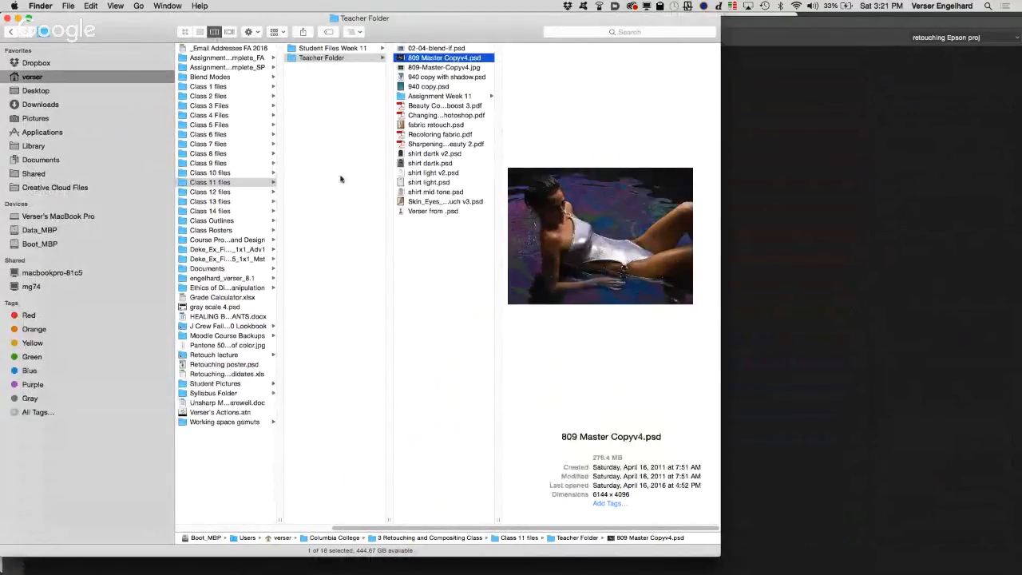
left_click(236, 175)
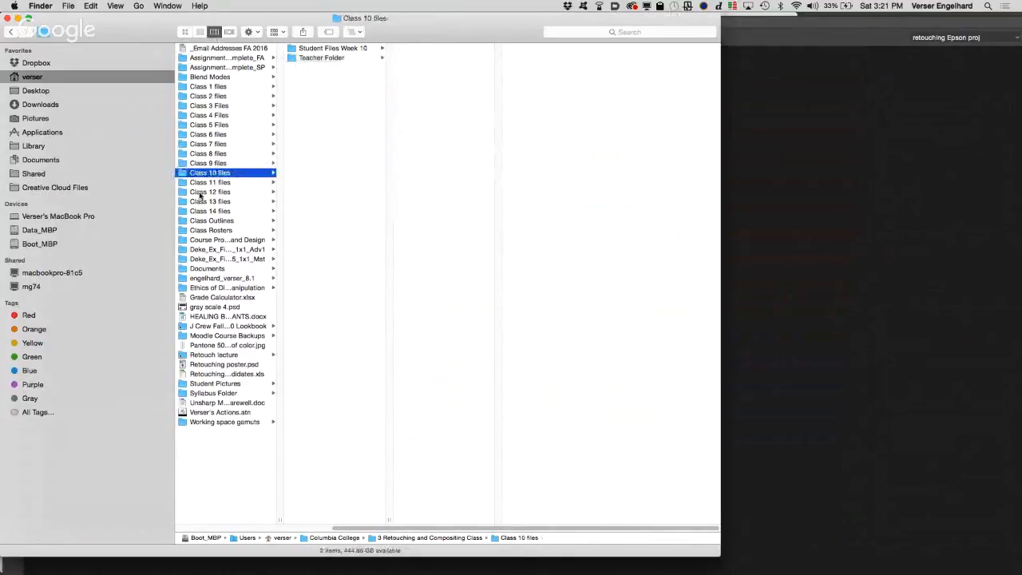
left_click(341, 50)
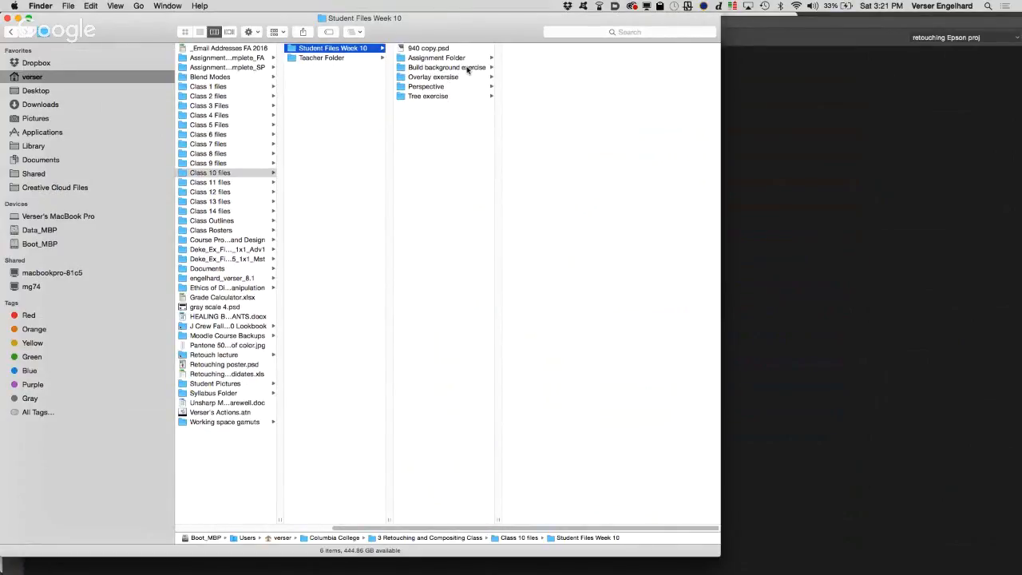
left_click(469, 69)
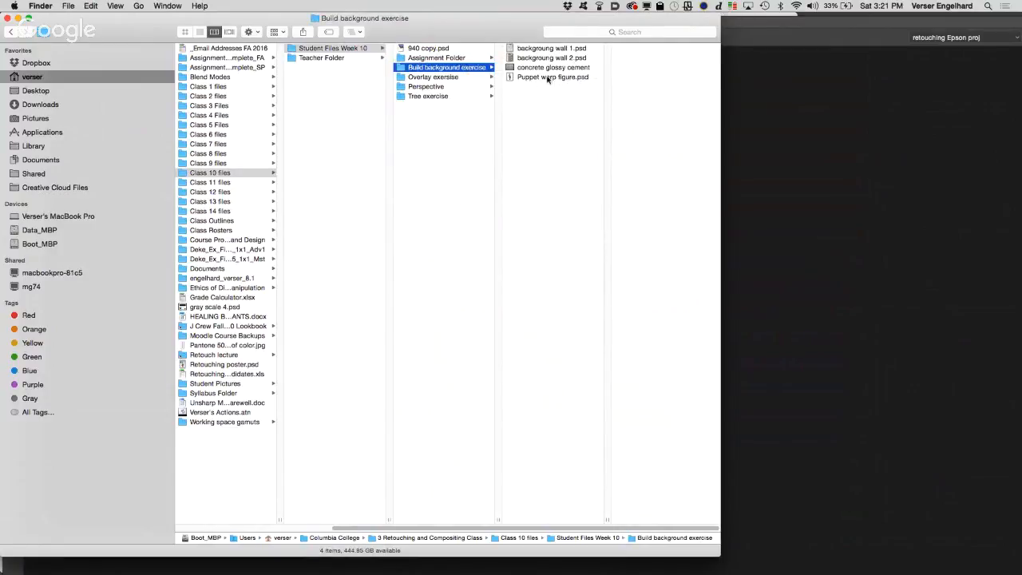
double_click(512, 78)
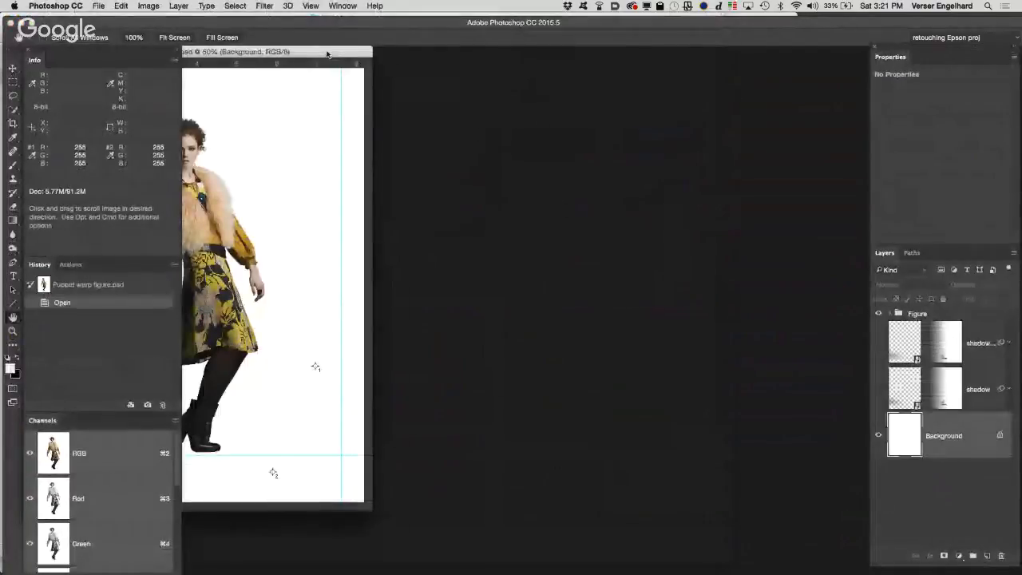
left_click_drag(327, 53, 573, 44)
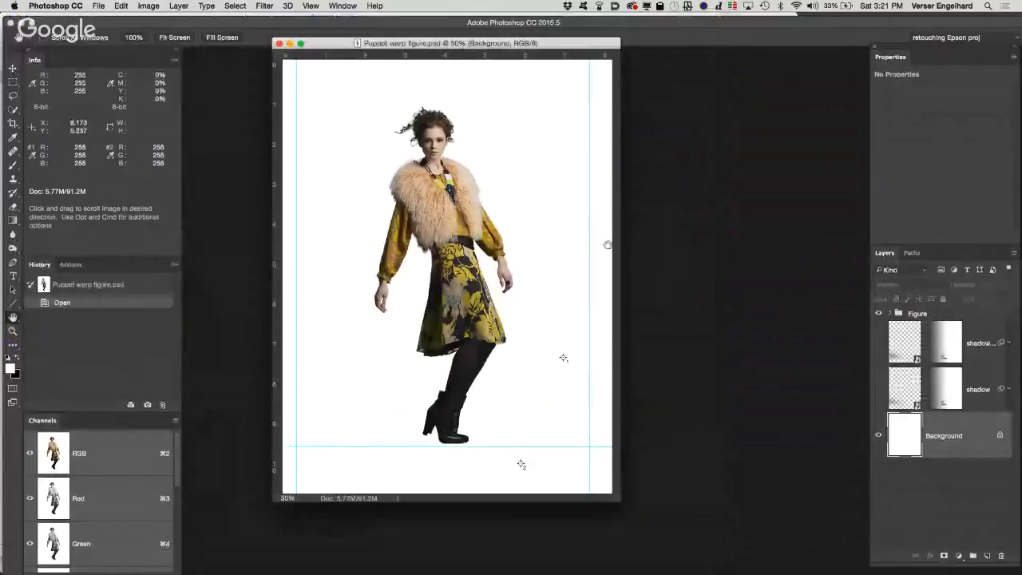
Step: Hide the Background layer and stamp the visible figure onto a new layer above the Figure group
left_click(892, 313)
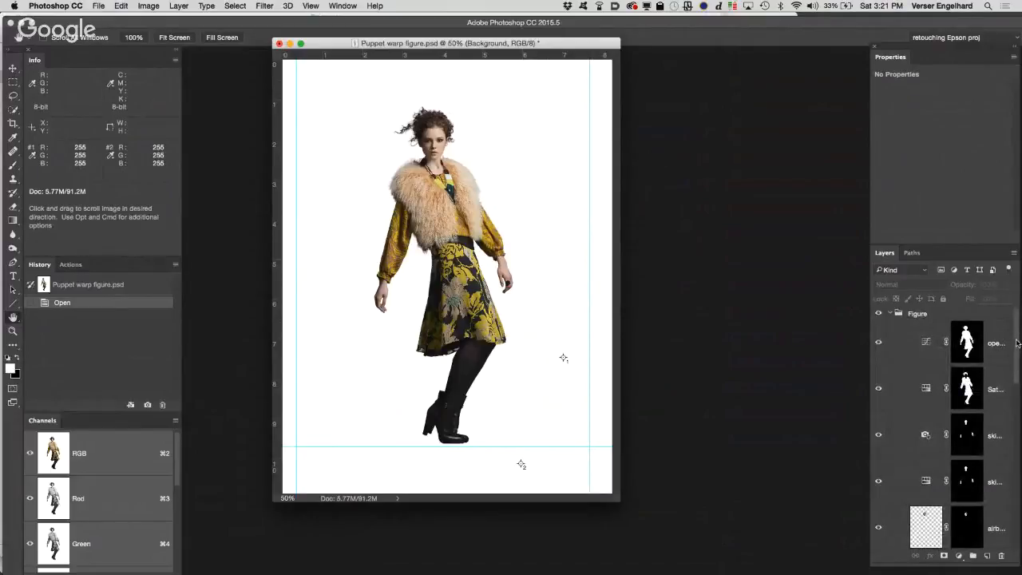
mouse_move(1017, 343)
left_mouse_down()
mouse_move(1004, 495)
mouse_move(1001, 329)
left_mouse_up()
left_click(890, 314)
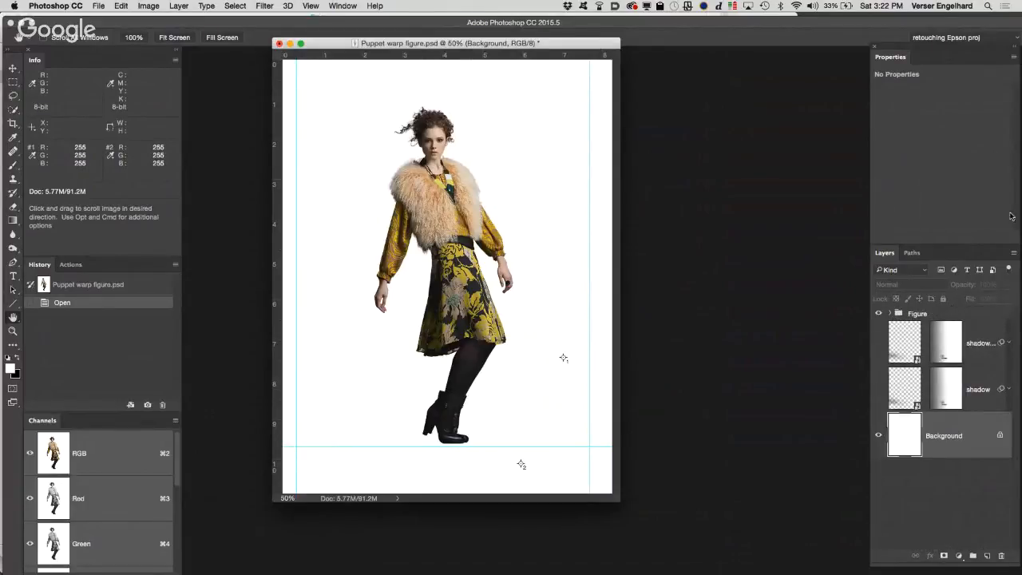
left_click(878, 439)
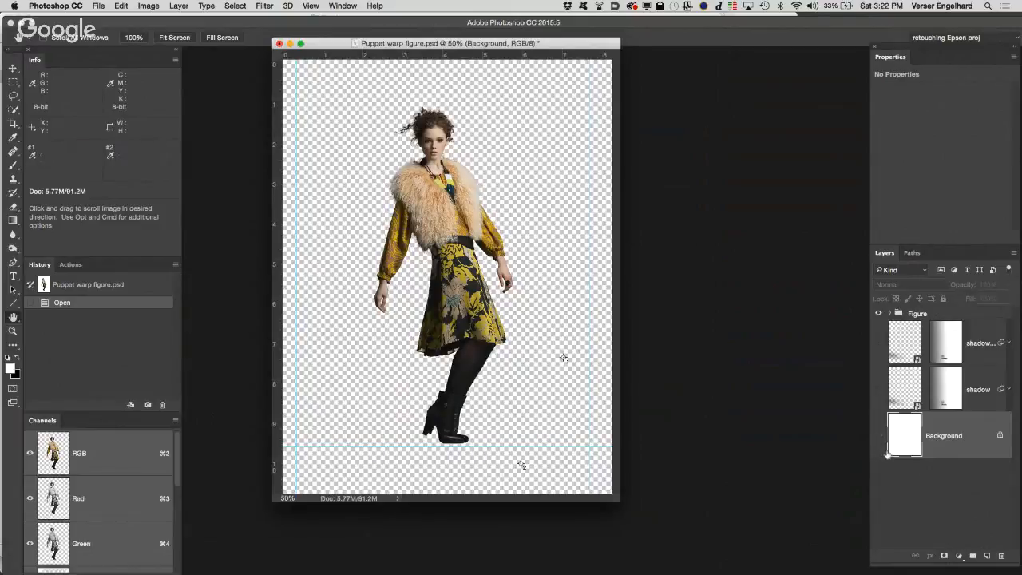
left_click(952, 316)
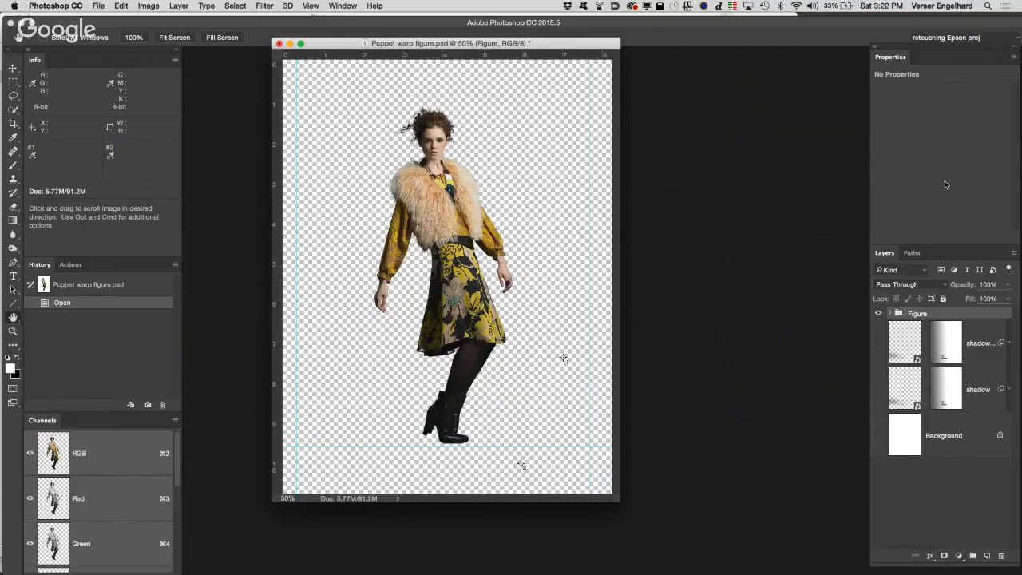
key("super+alt+shift+e")
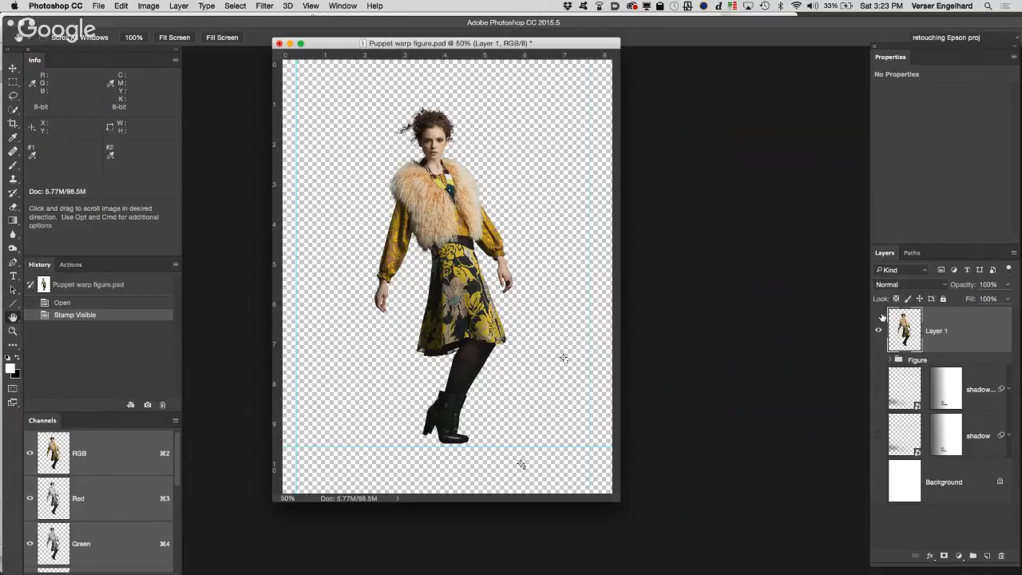
Step: Convert the stamped figure layer to a smart object and show the Background layer
left_click(180, 5)
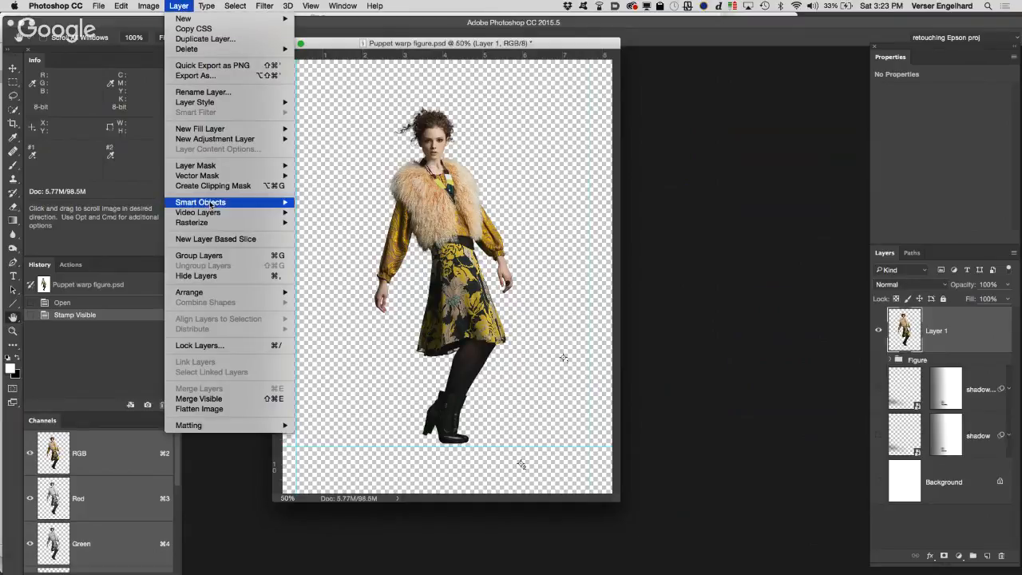
mouse_move(210, 204)
left_click(328, 204)
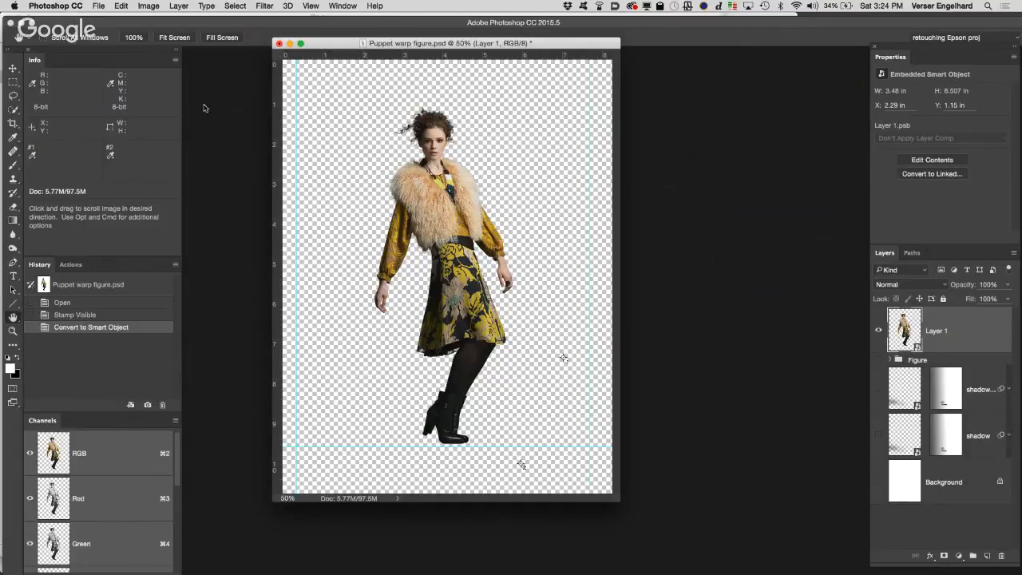
left_click(878, 482)
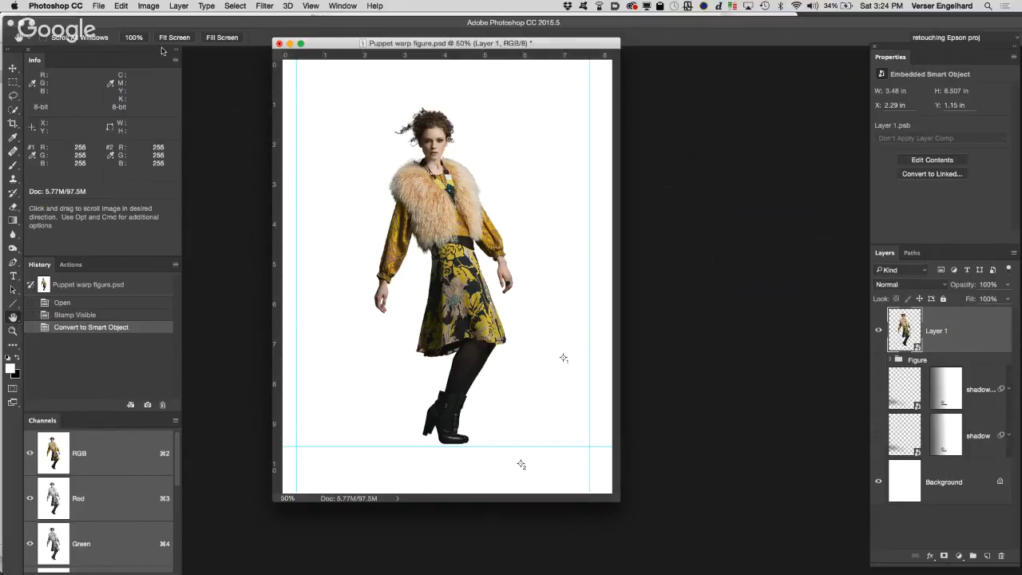
Step: Start Puppet Warp on the stamped figure layer and show its mesh
left_click(121, 6)
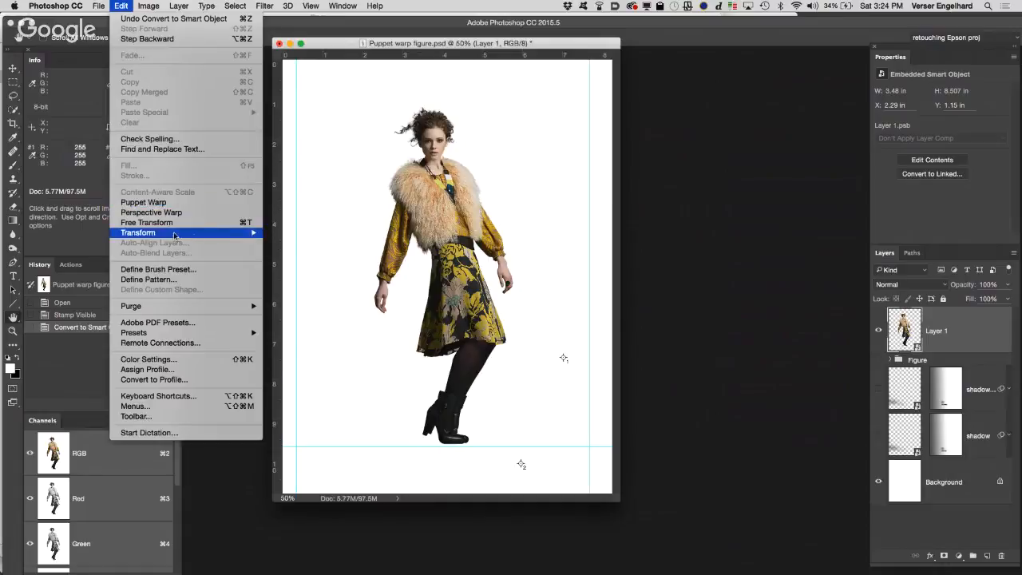
mouse_move(137, 232)
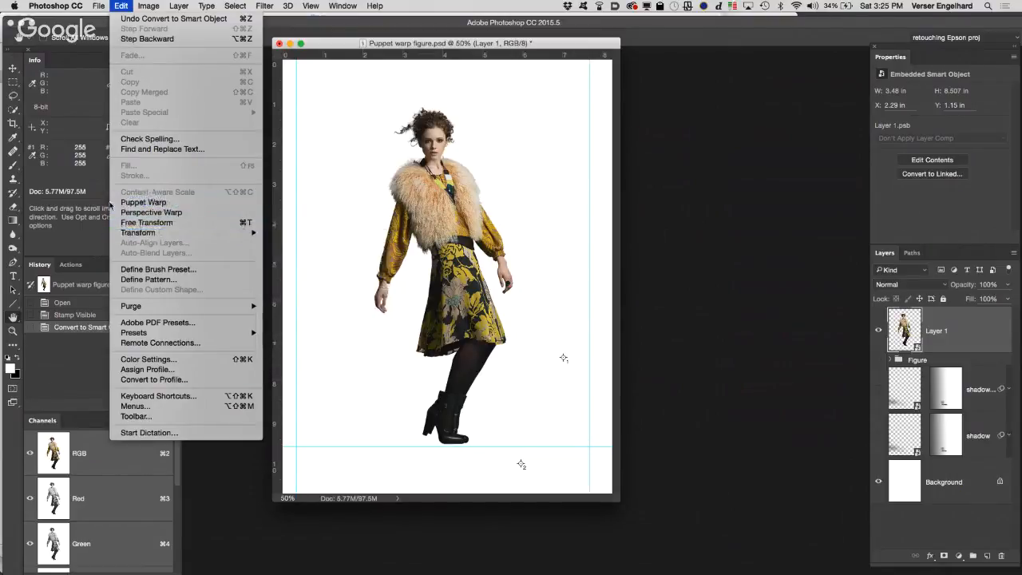
left_click(172, 203)
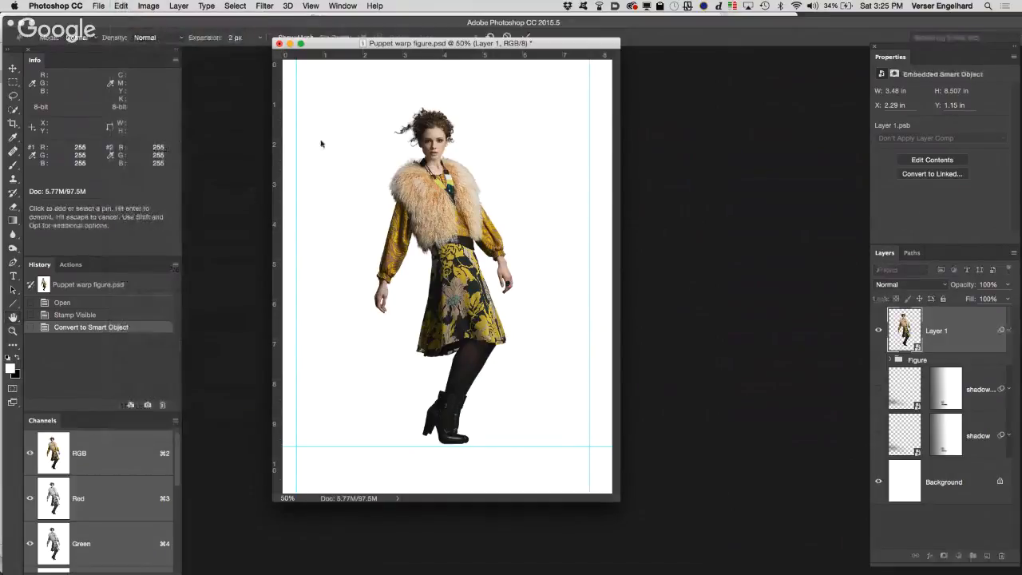
left_click_drag(354, 49, 422, 71)
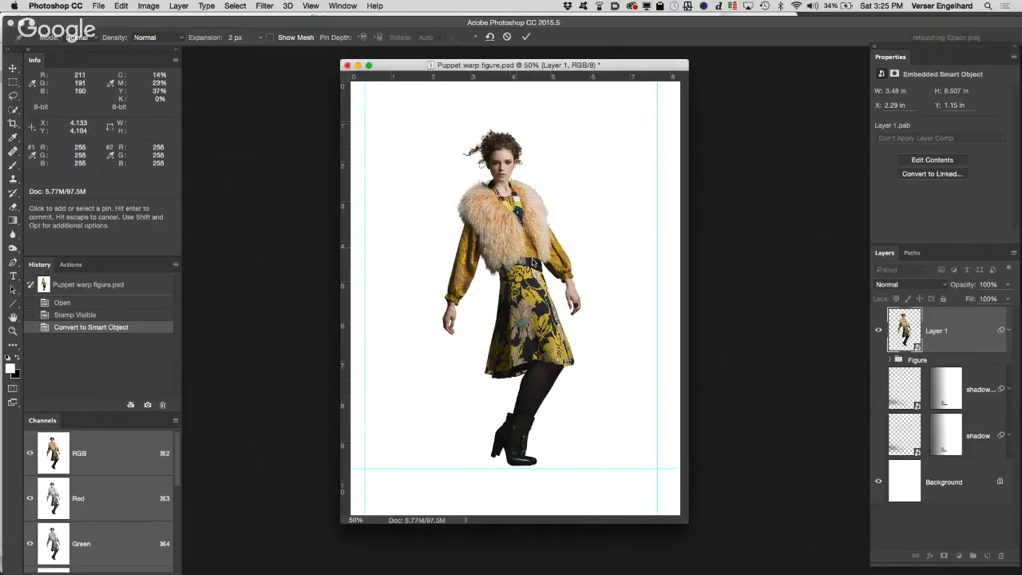
left_click(270, 38)
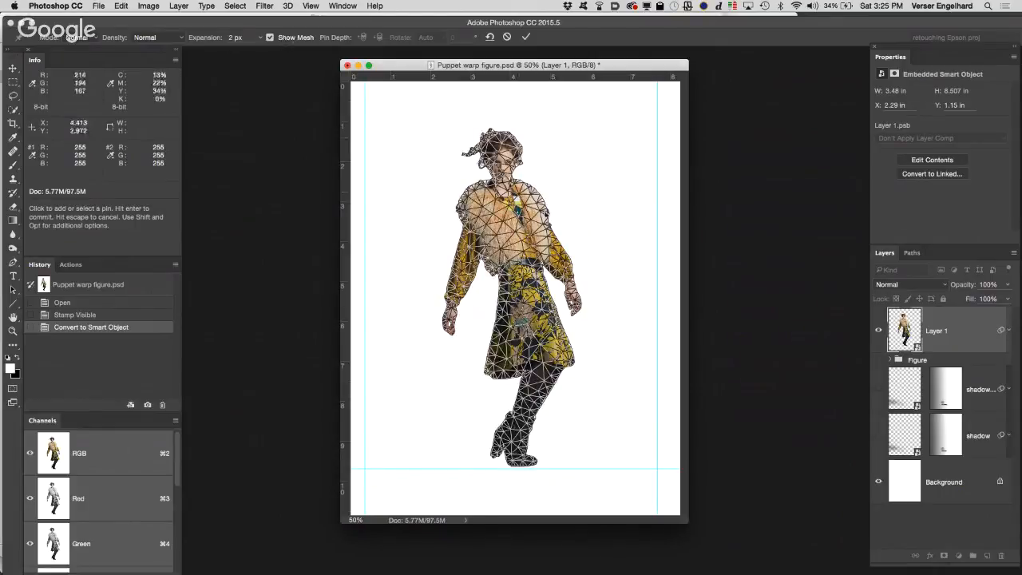
Step: Enlarge the figure to 100% and move the document window so the upper body and both arms are in view
key("super+space")
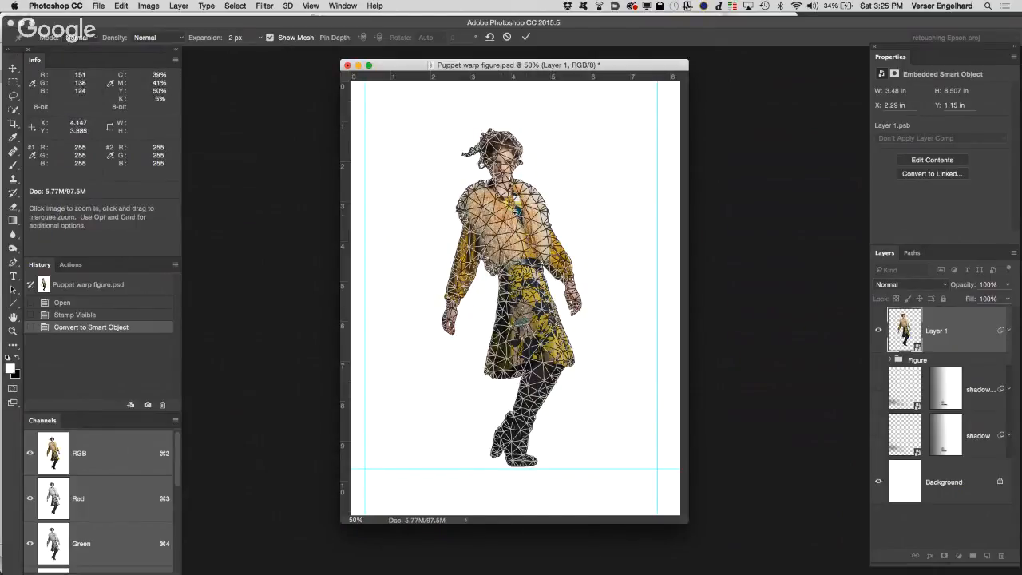
left_click(515, 222)
left_click(515, 222)
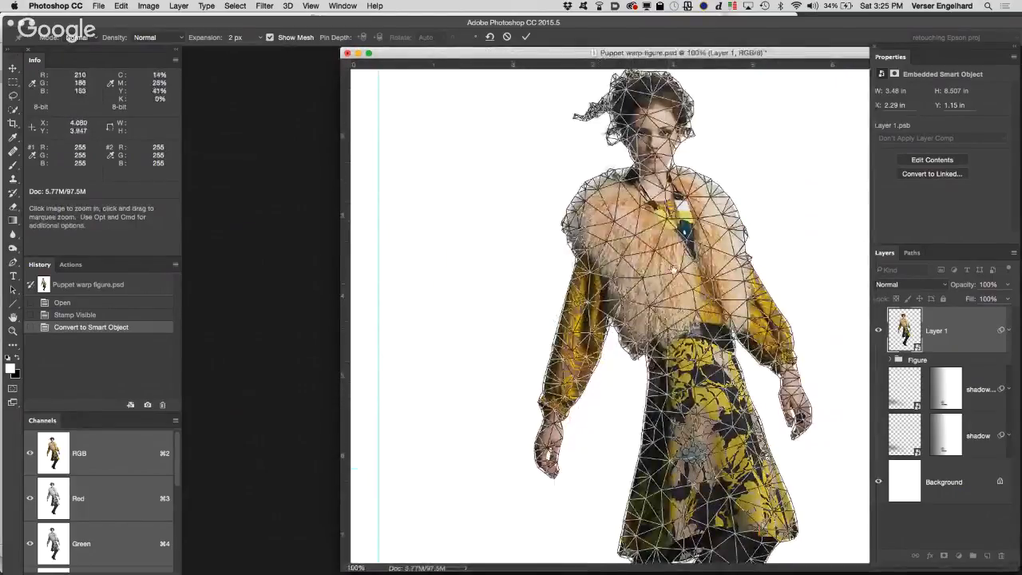
left_click_drag(772, 55, 653, 48)
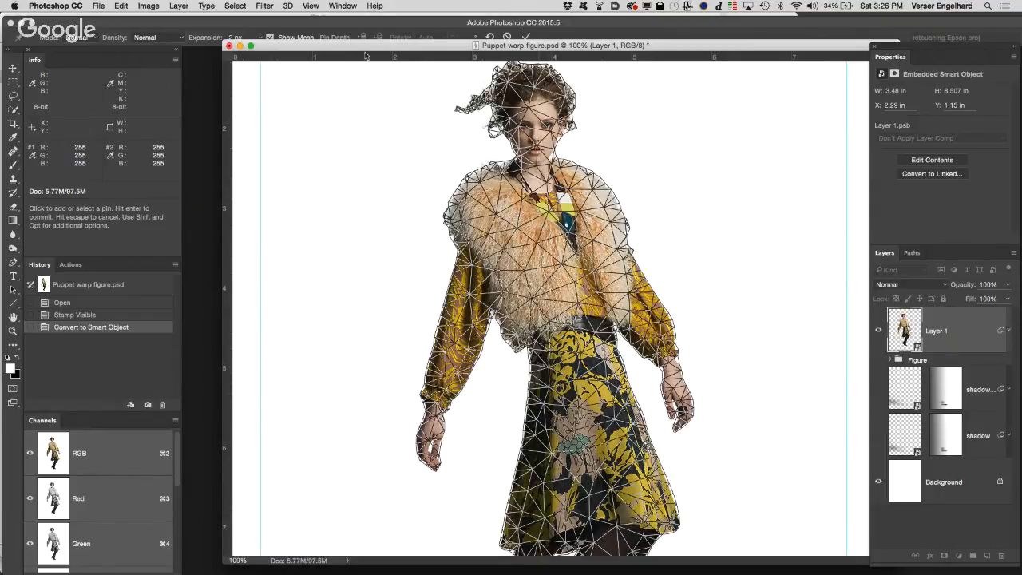
left_click_drag(370, 45, 370, 53)
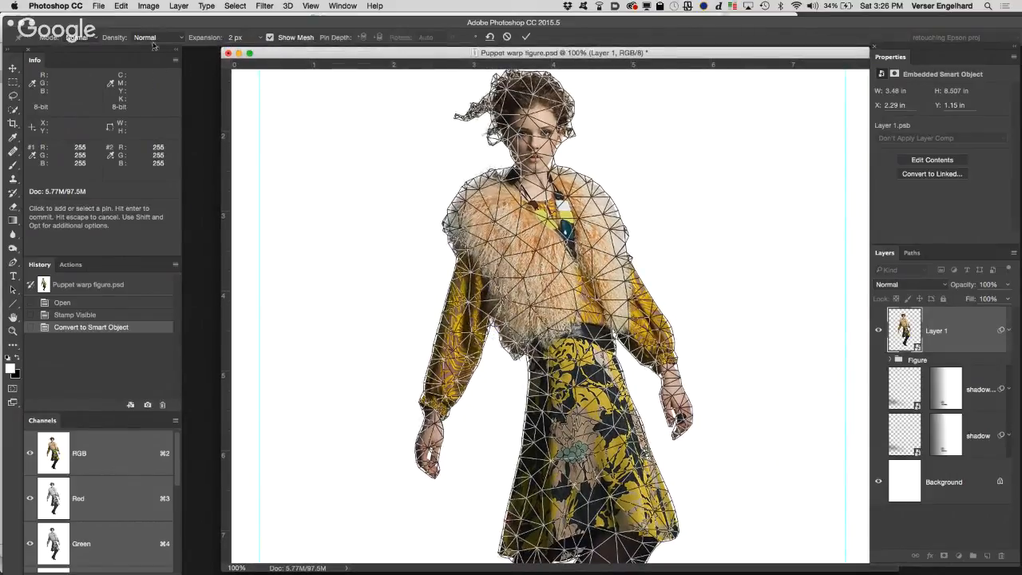
Step: Compare the mesh densities Fewer Points, Normal and More Points on the figure, ending on Normal
left_click(89, 37)
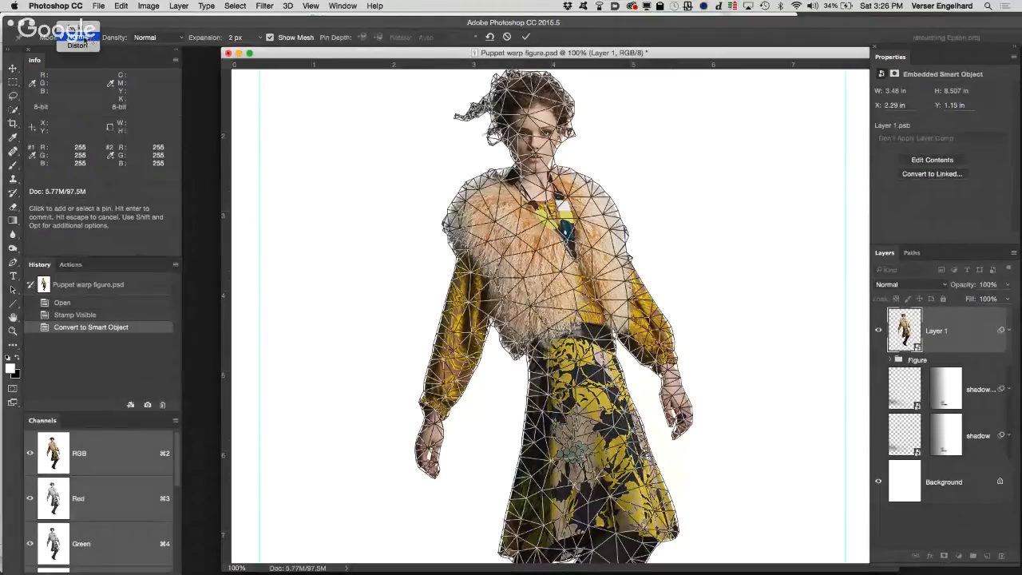
left_click(128, 20)
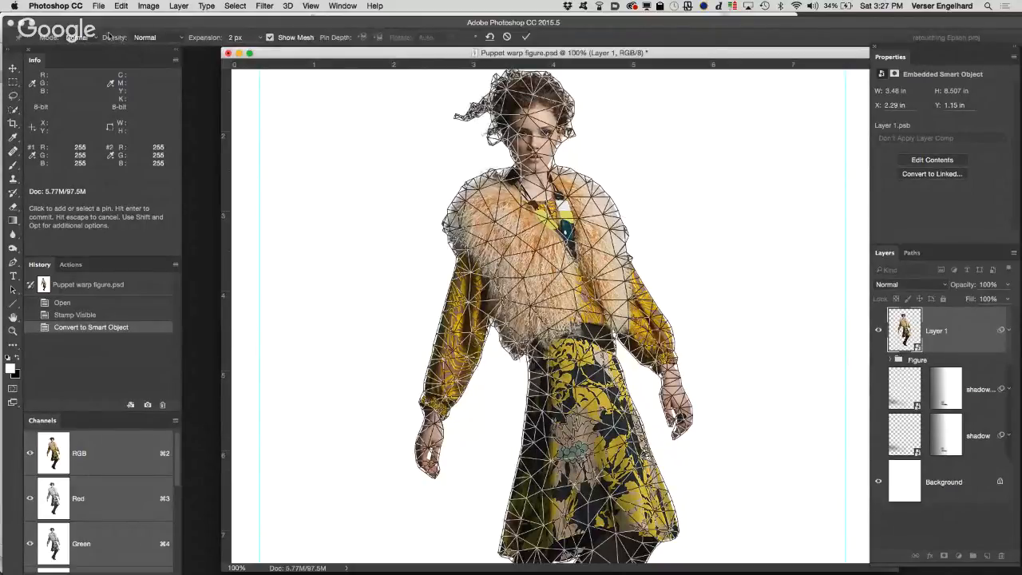
left_click(181, 39)
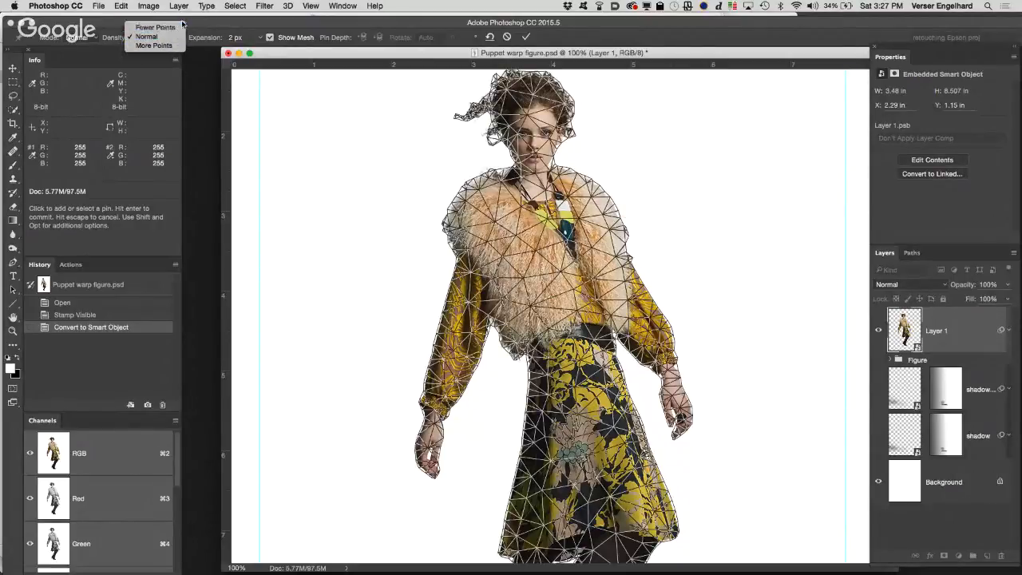
left_click(176, 27)
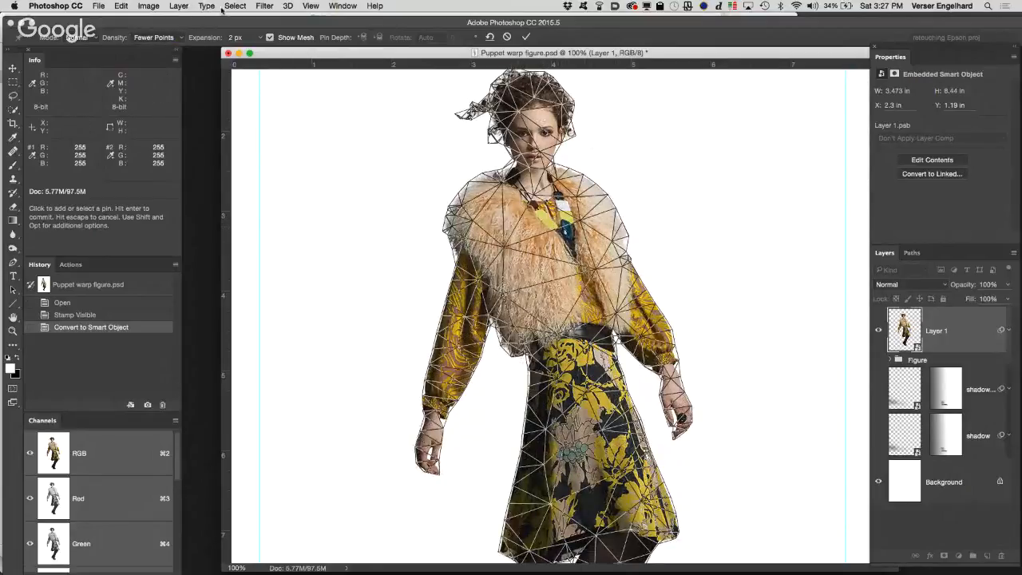
left_click(180, 38)
left_click(146, 46)
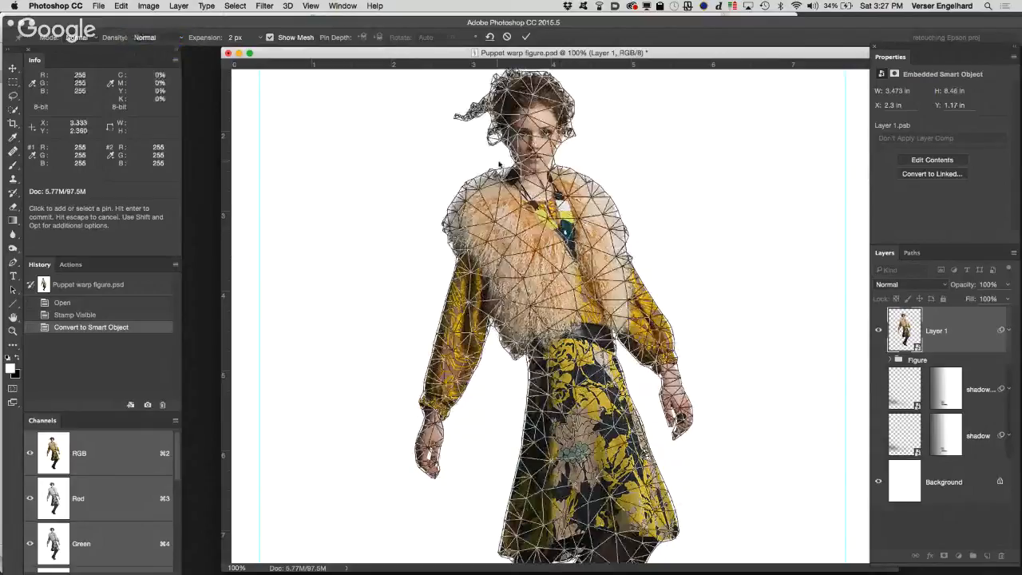
left_click(171, 37)
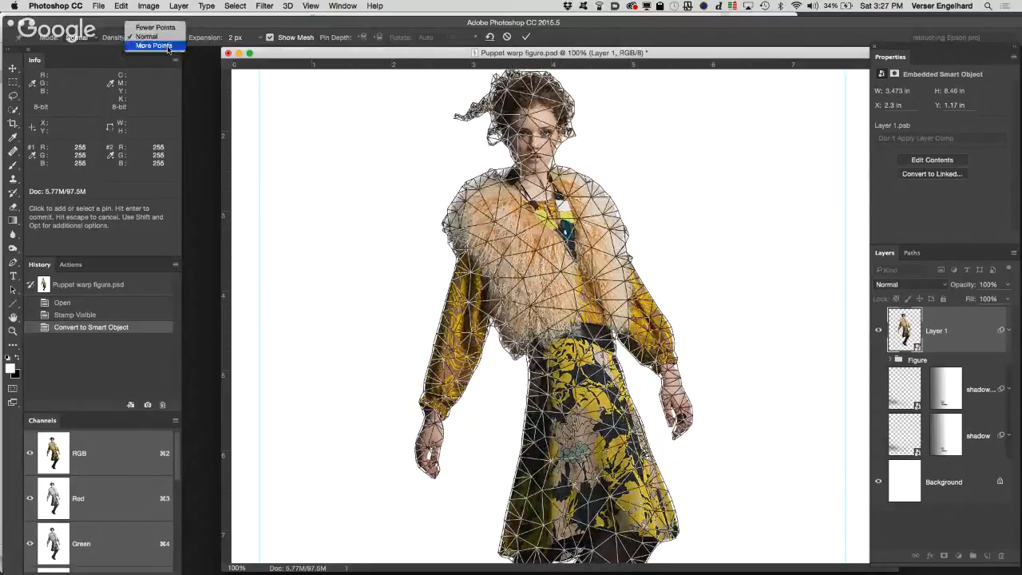
left_click(155, 45)
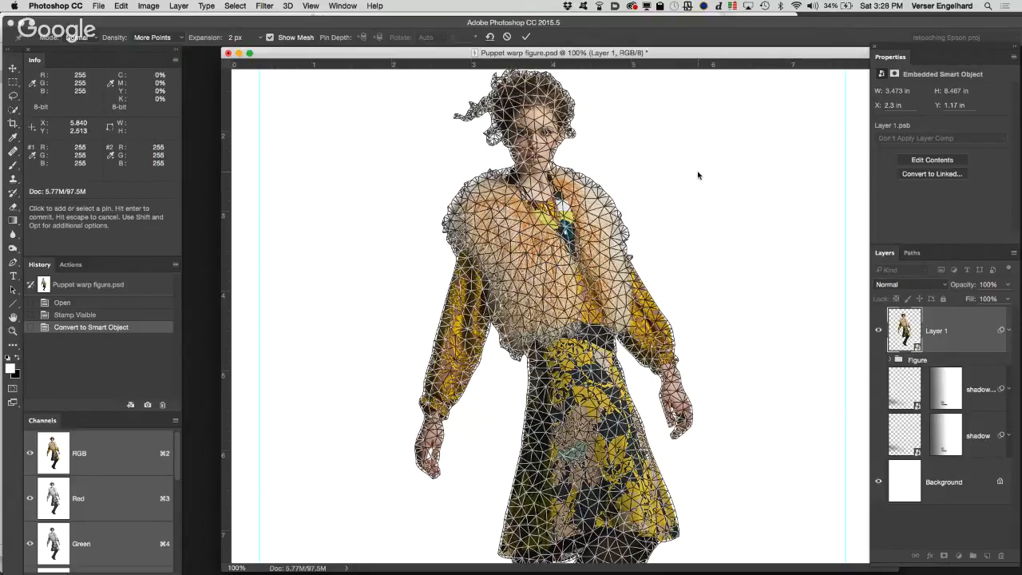
left_click(174, 37)
left_click(151, 27)
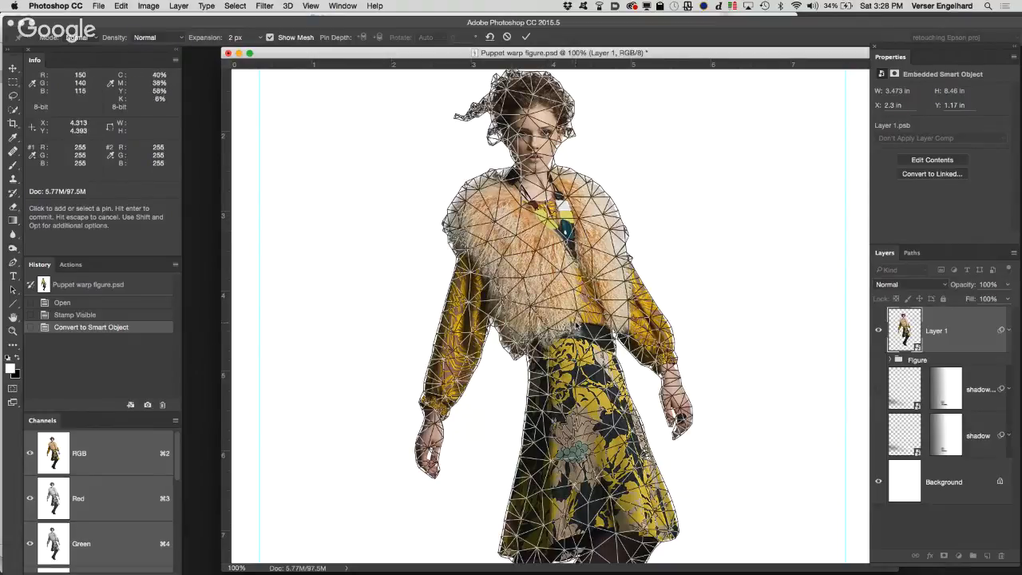
Step: Try to swing the lower arm with only an elbow pin and a wrist pin, and cancel the warp
left_click(270, 38)
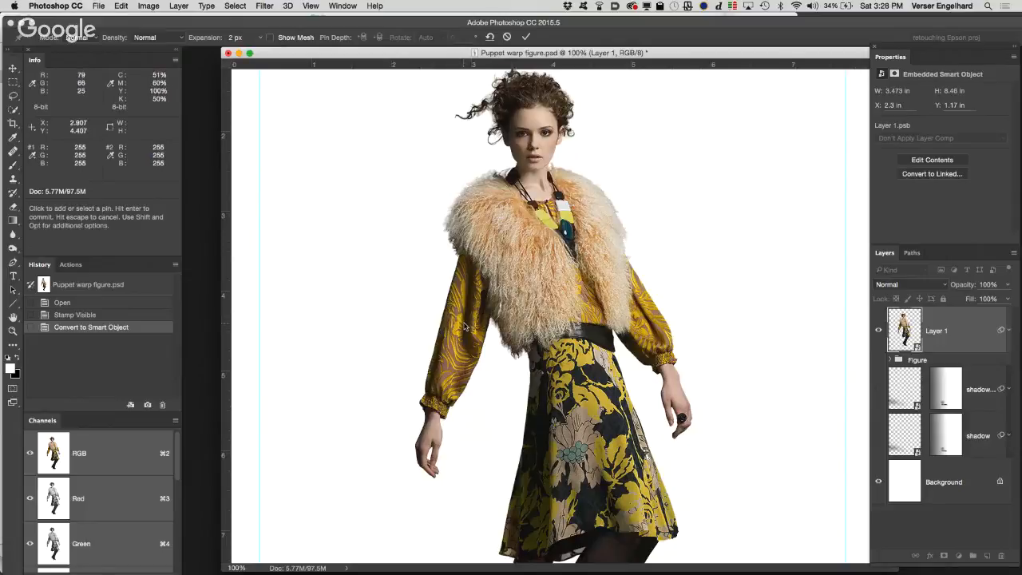
left_click(463, 327)
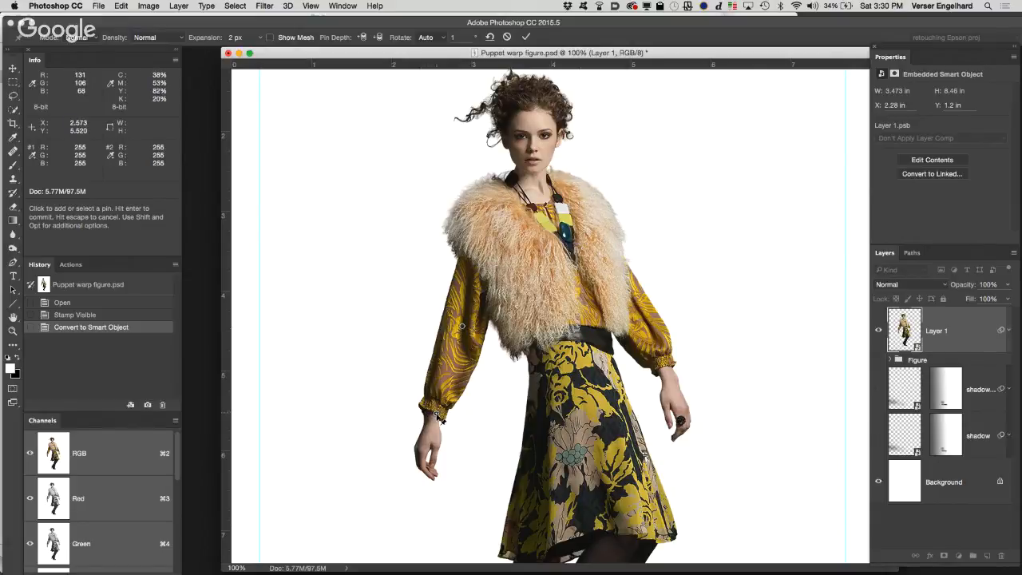
mouse_move(442, 417)
left_mouse_down()
mouse_move(486, 422)
mouse_move(519, 403)
mouse_move(444, 411)
left_mouse_up()
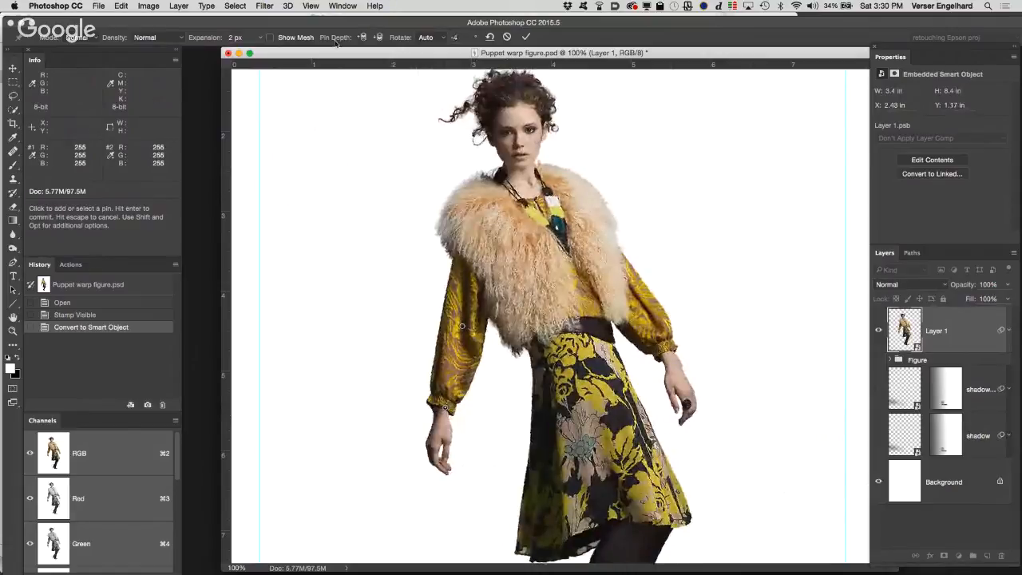
left_click(280, 38)
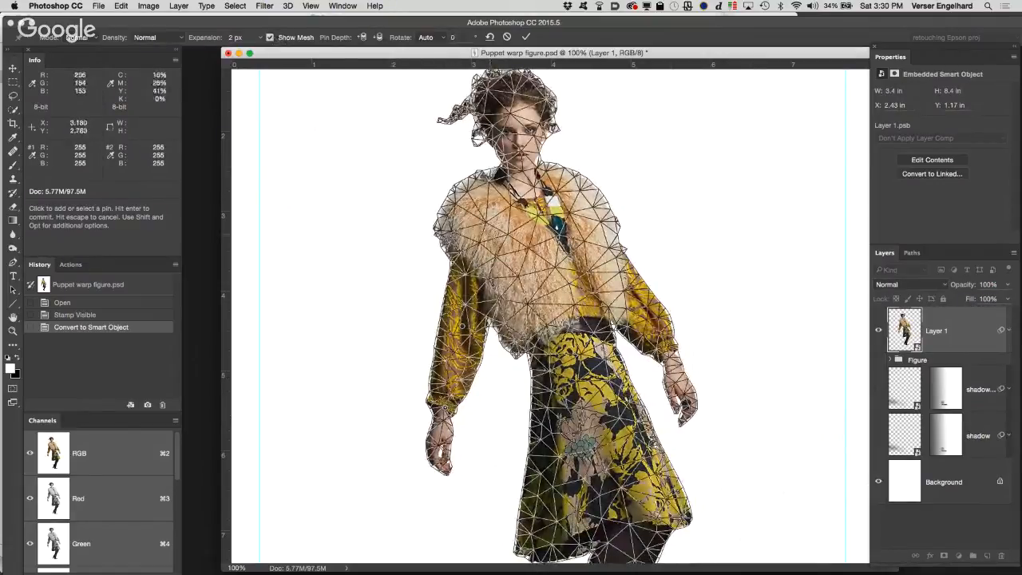
left_click_drag(445, 408, 463, 412)
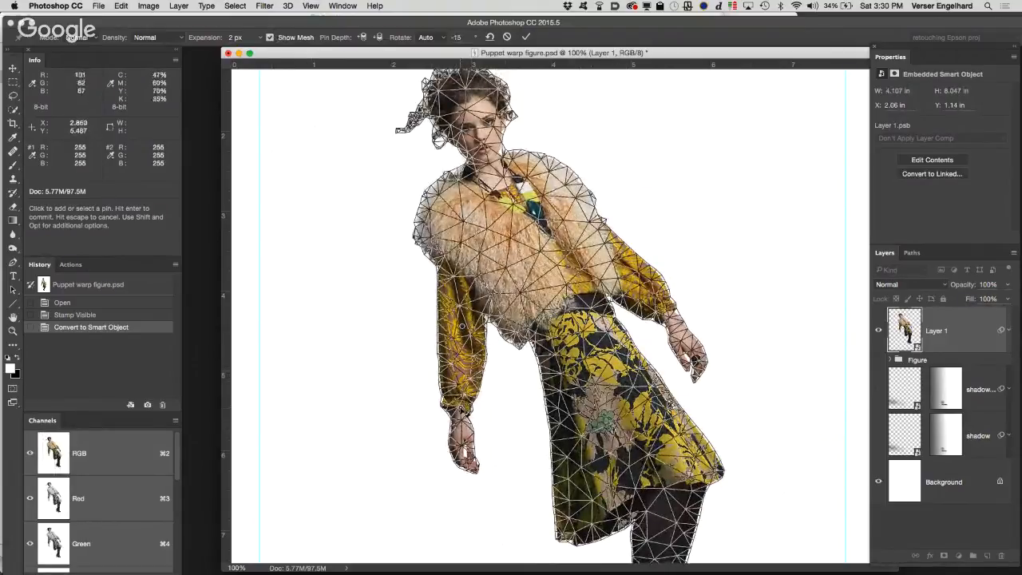
mouse_move(460, 409)
left_mouse_down()
mouse_move(483, 408)
mouse_move(501, 443)
mouse_move(490, 409)
mouse_move(463, 410)
mouse_move(451, 444)
mouse_move(485, 412)
mouse_move(457, 414)
mouse_move(475, 409)
left_mouse_up()
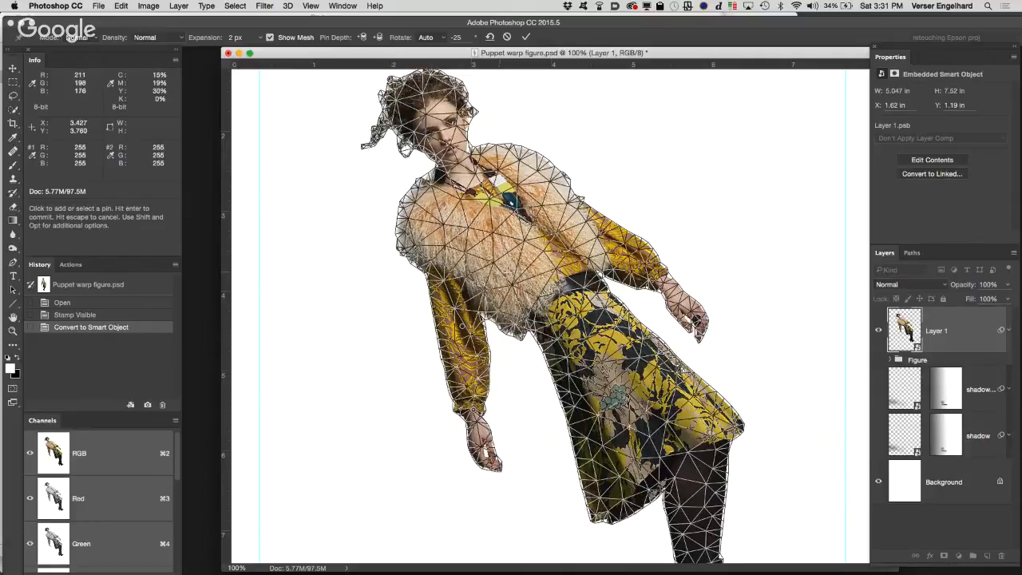
key("super+z")
key("super+z")
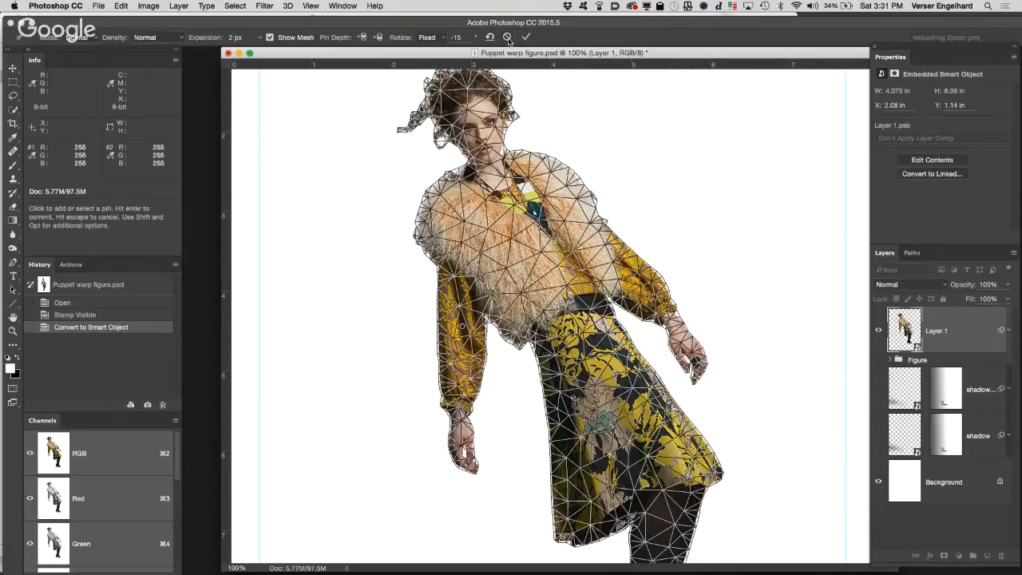
left_click(507, 38)
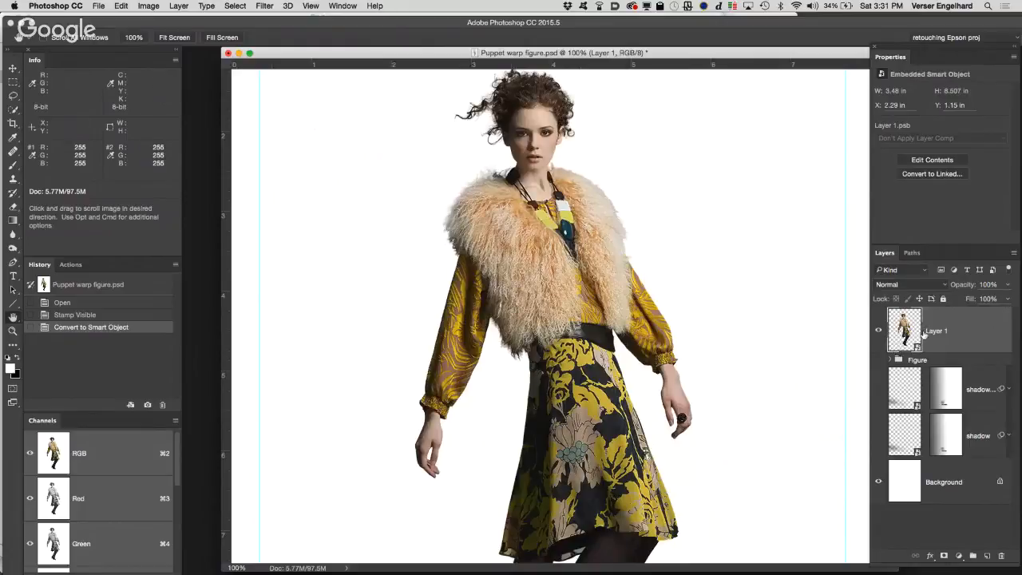
Step: Restart Puppet Warp, try the same elbow and wrist pin move, and remove all pins
left_click(120, 7)
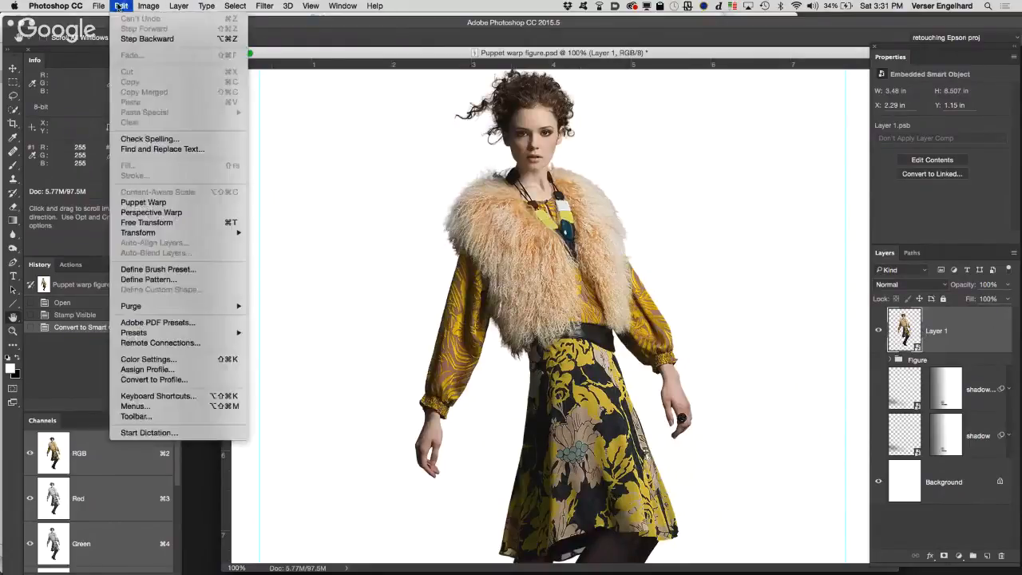
left_click(143, 202)
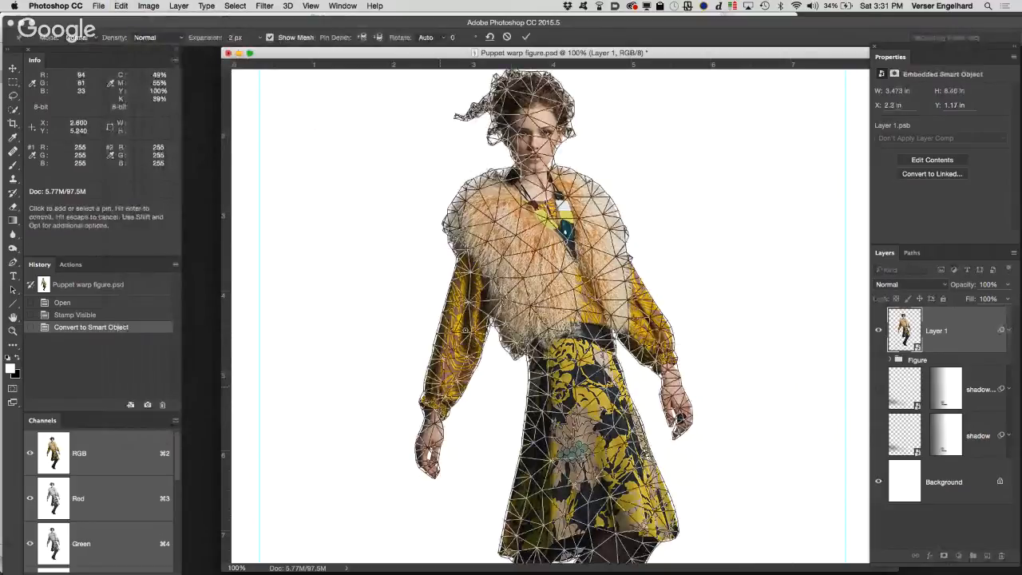
left_click_drag(441, 387, 483, 390)
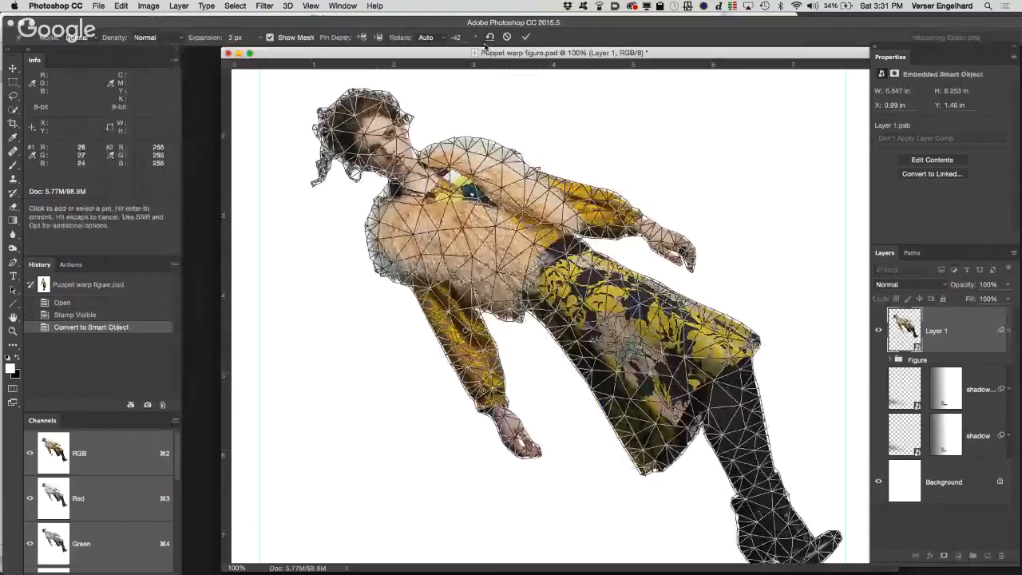
left_click(489, 37)
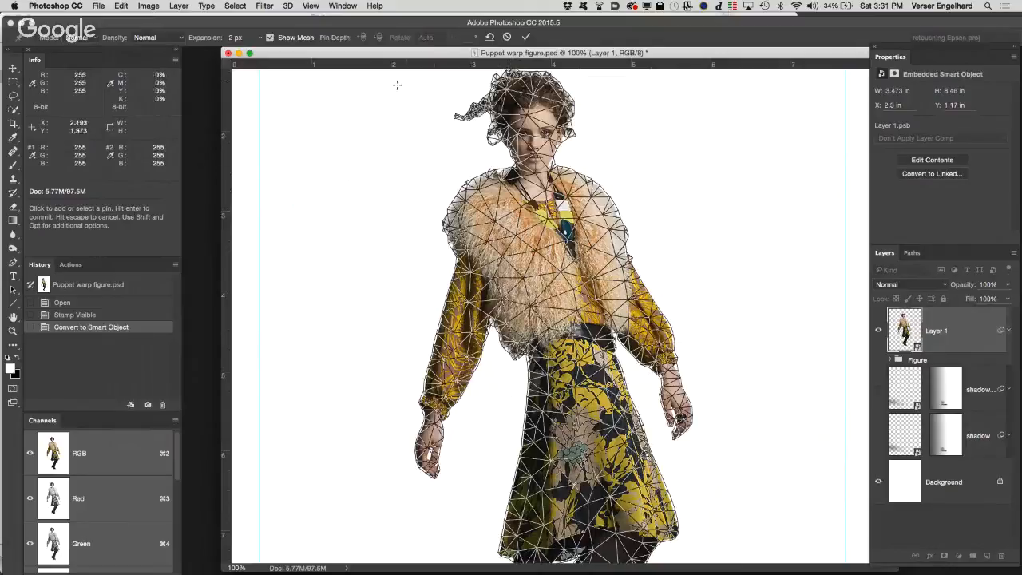
Step: Hide the mesh and pin the figure's head, both shoulders, elbows and wrists, the ringed hand and the waist
left_click(269, 38)
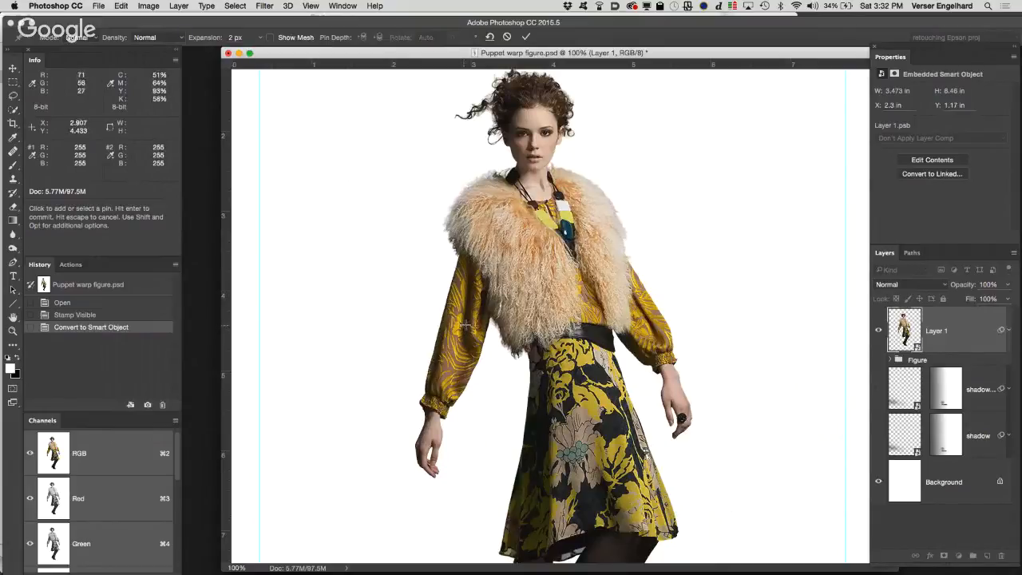
left_click(463, 324)
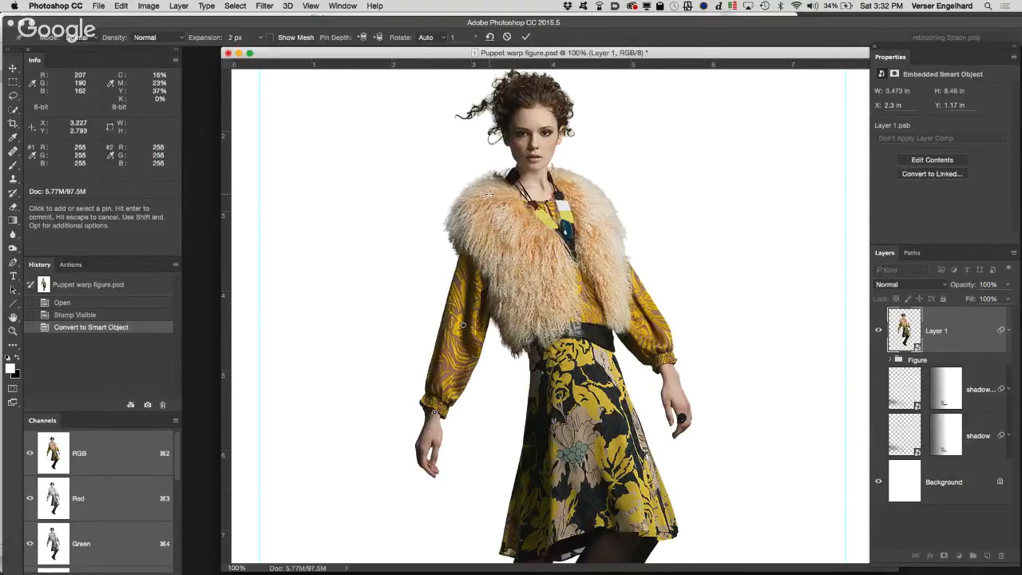
left_click(487, 193)
left_click(533, 112)
left_click(615, 270)
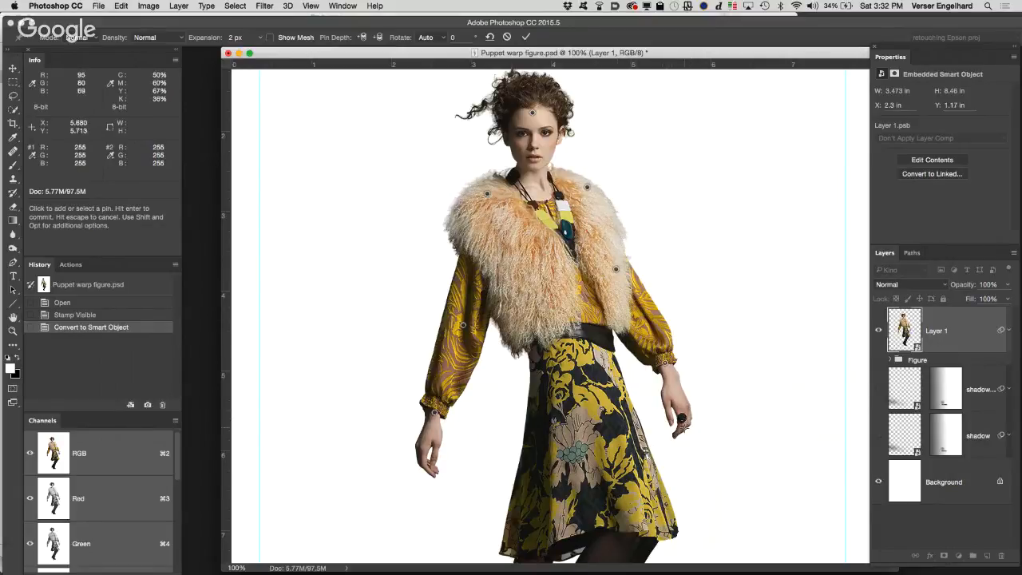
left_click(680, 428)
left_click(567, 323)
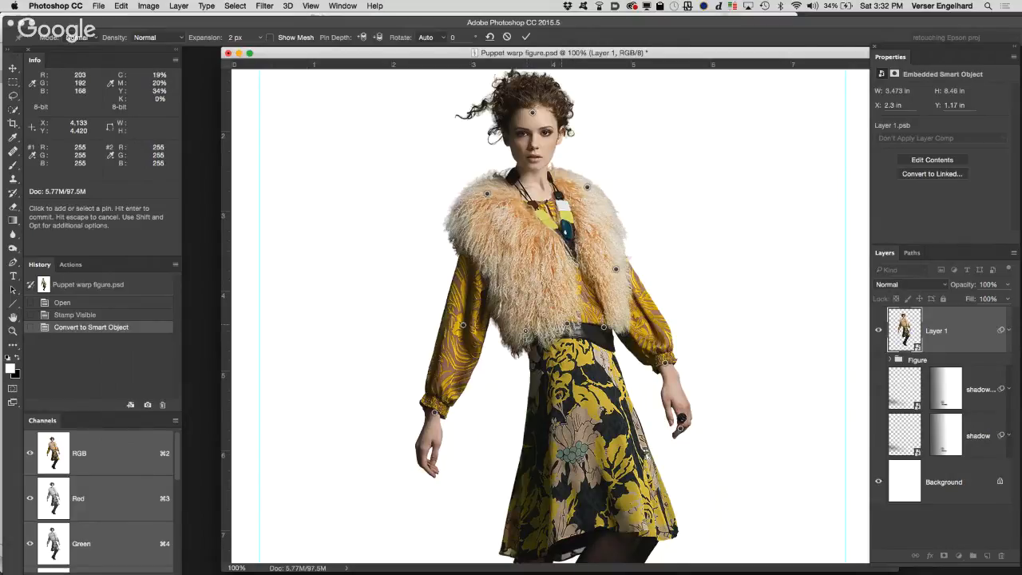
Step: Add pins along the skirt hem, one at its dark side and two at its yellow side
scroll(606, 364, "down", 5)
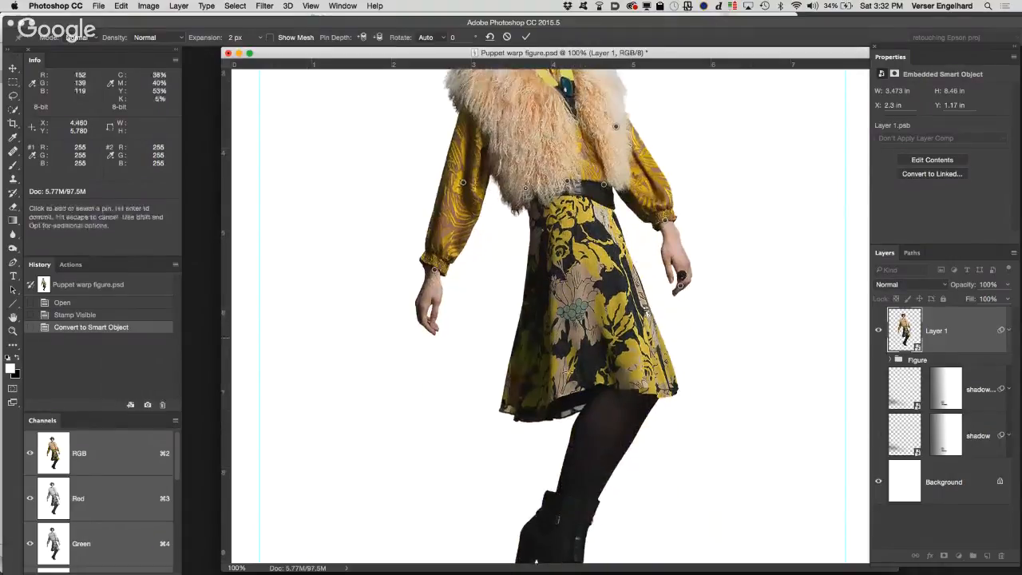
left_click(518, 399)
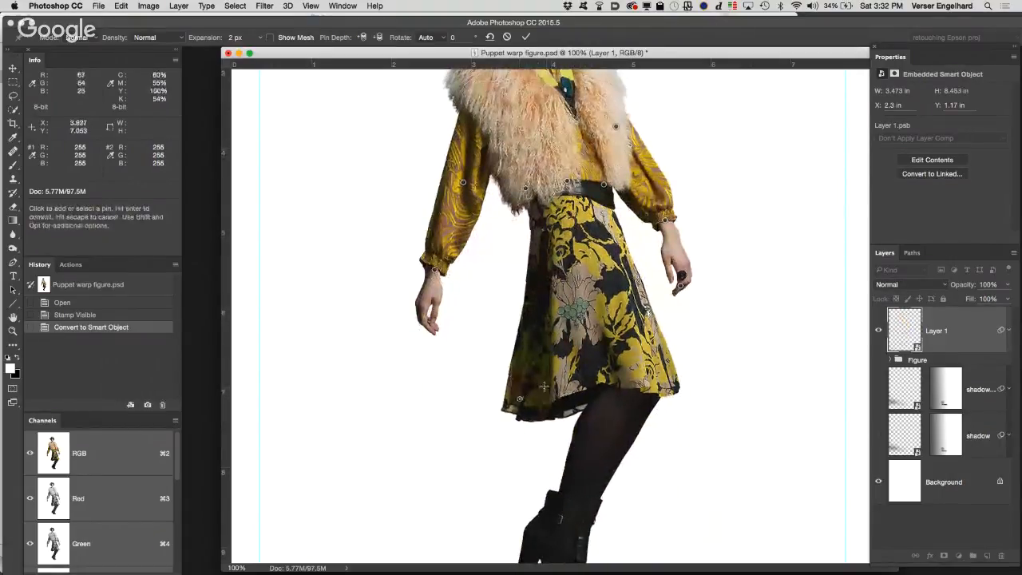
left_click(631, 383)
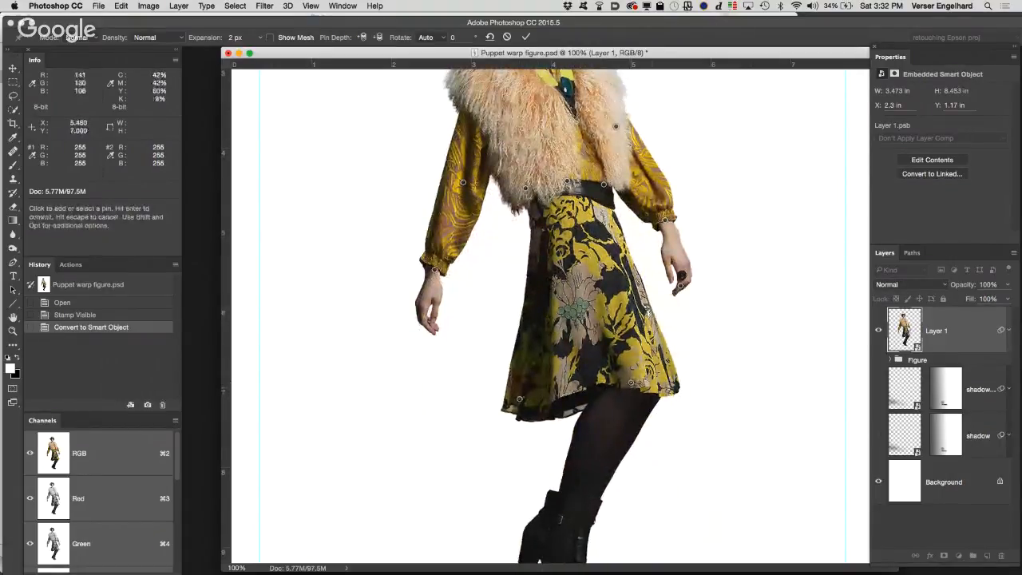
left_click(662, 388)
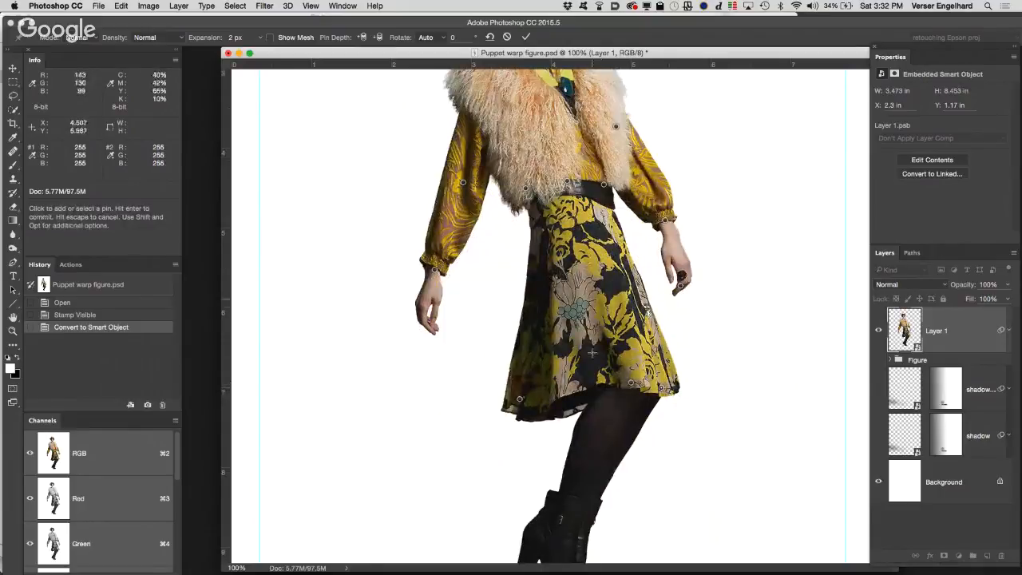
Step: Pin the ankle and the toe of the boot
left_click_drag(588, 422, 602, 308)
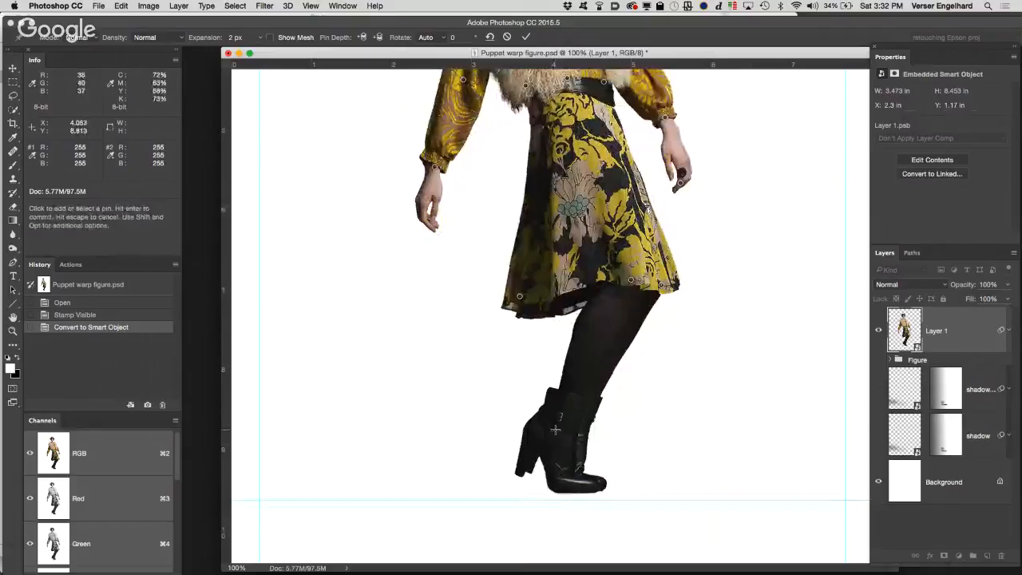
left_click(554, 430)
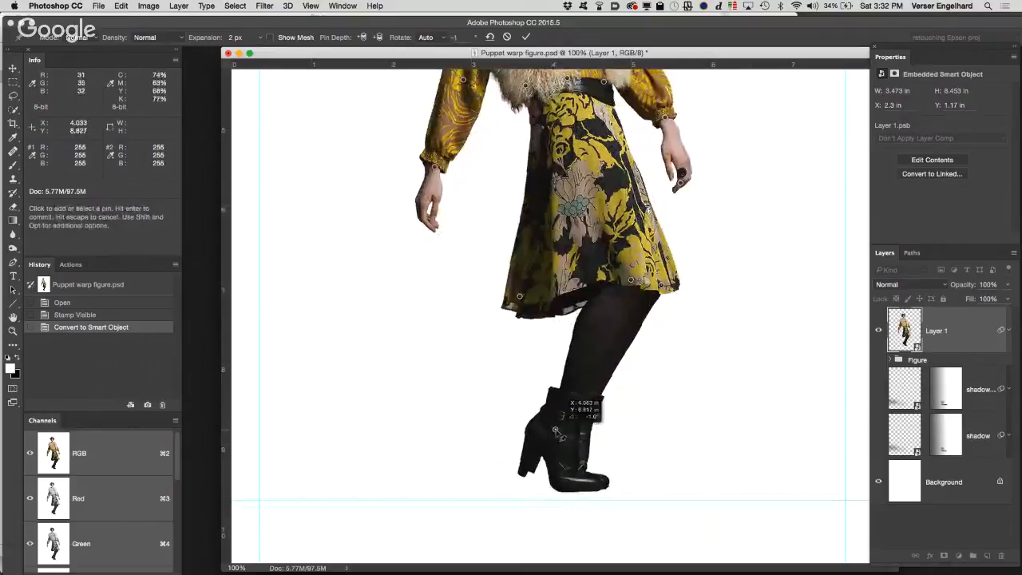
left_click(593, 483)
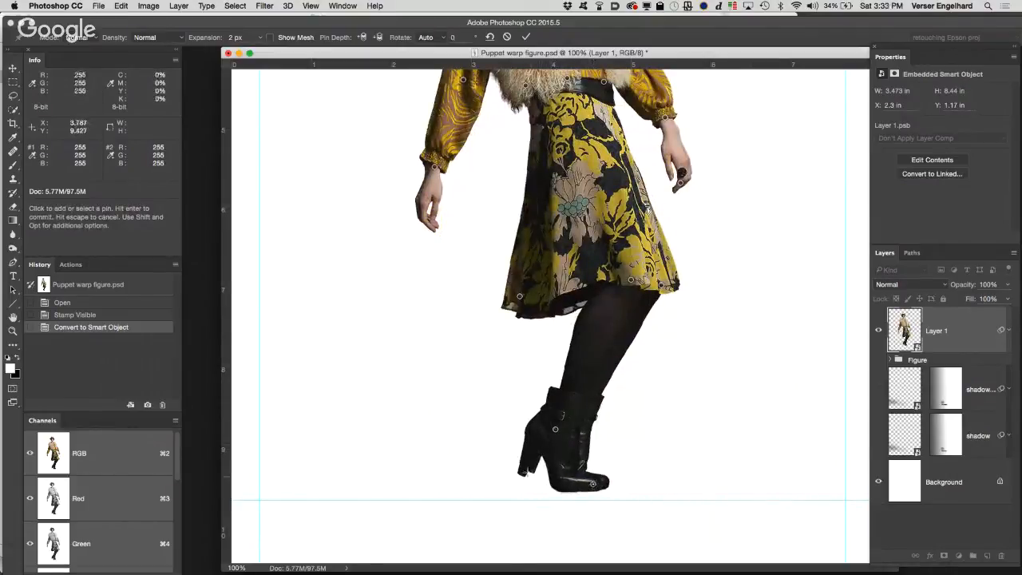
Step: Pin the heel of the boot
left_click(522, 469)
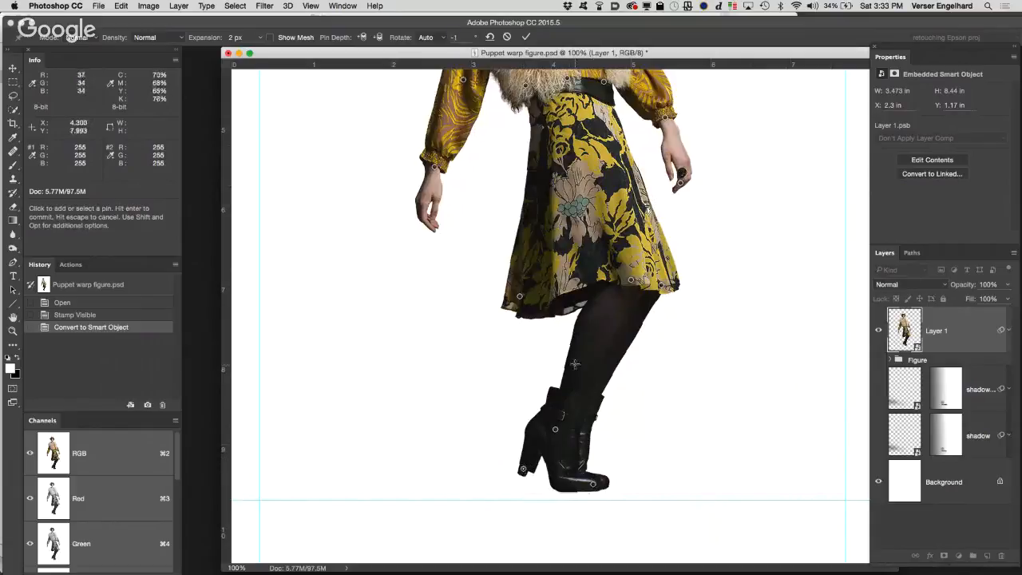
key("space")
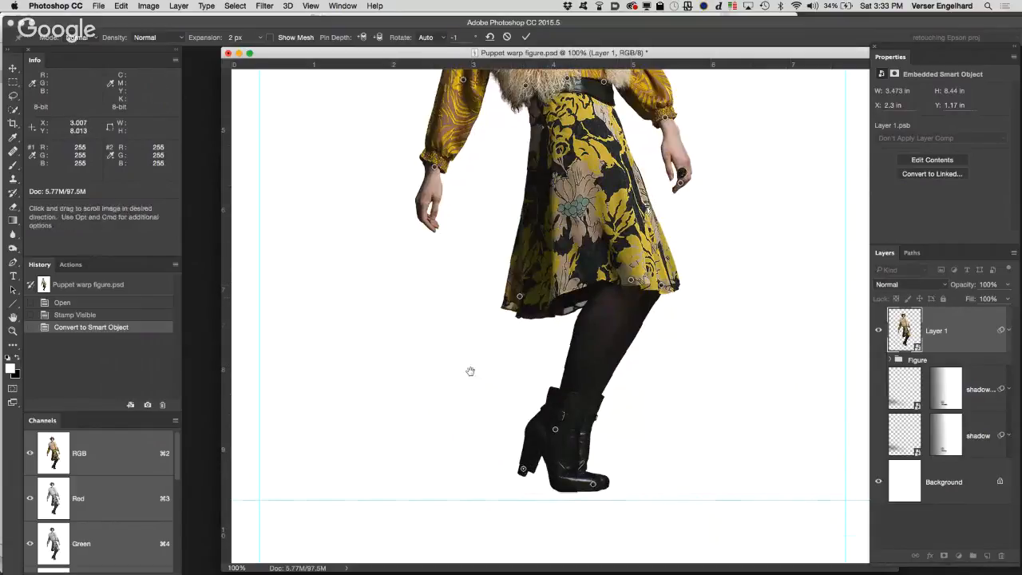
mouse_move(470, 371)
left_mouse_down()
mouse_move(412, 470)
mouse_move(408, 401)
mouse_move(478, 384)
left_mouse_up()
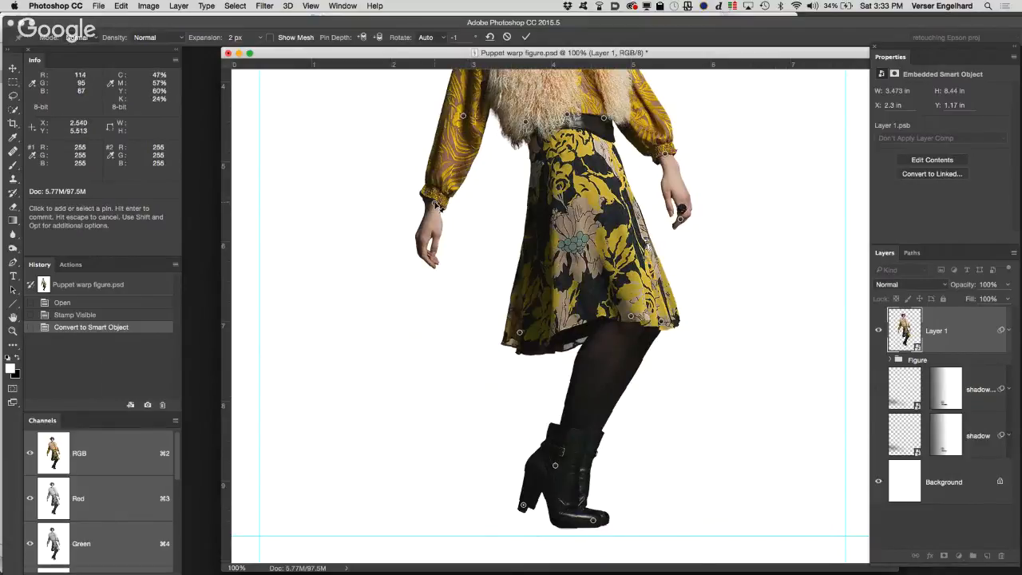
Step: Preview and hide the mesh, and move the wrist pin of the ringless arm inward so the hand meets the skirt
left_click(436, 204)
scroll(370, 306, "up", 4)
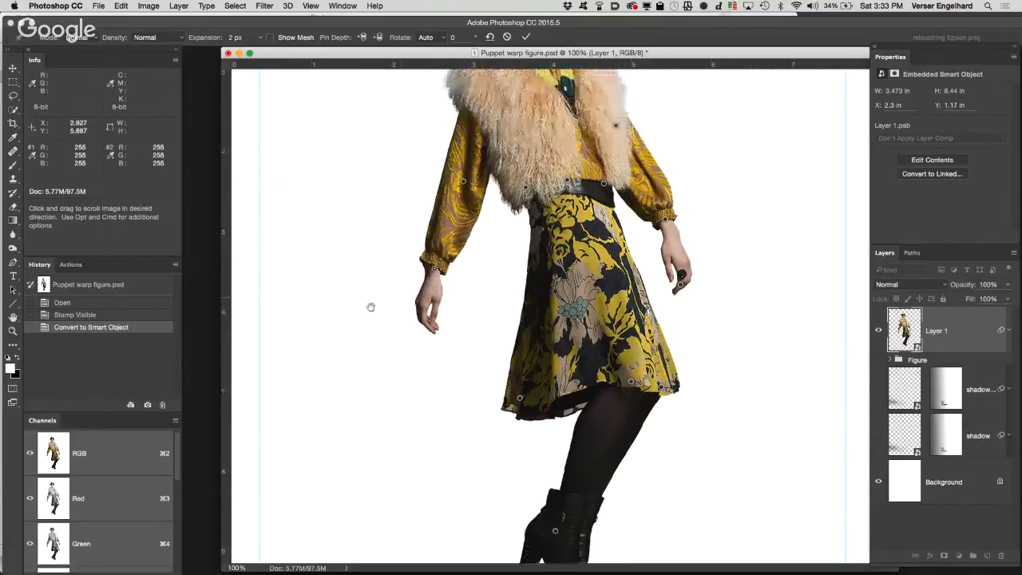
left_click_drag(371, 307, 330, 402)
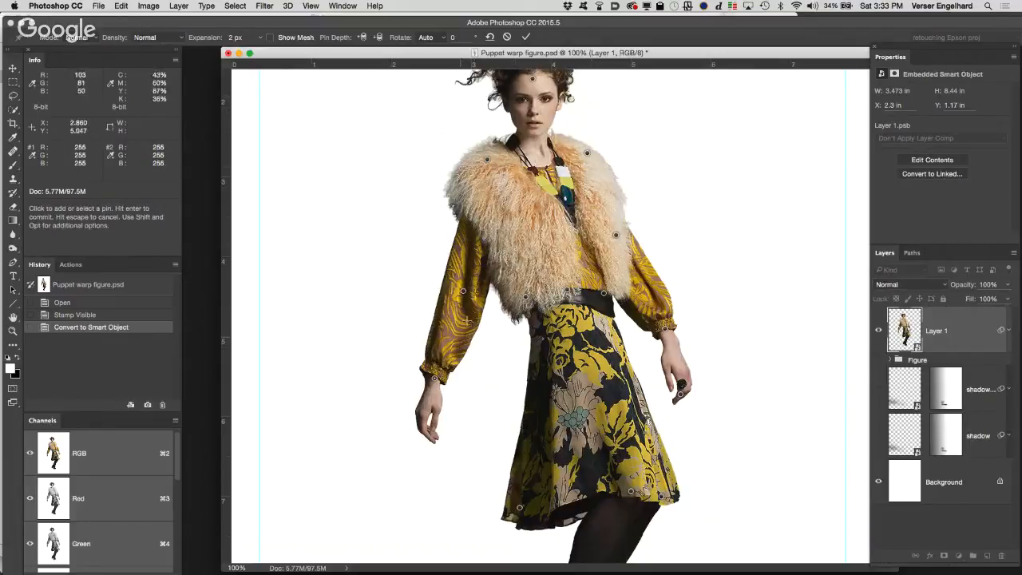
left_click(270, 37)
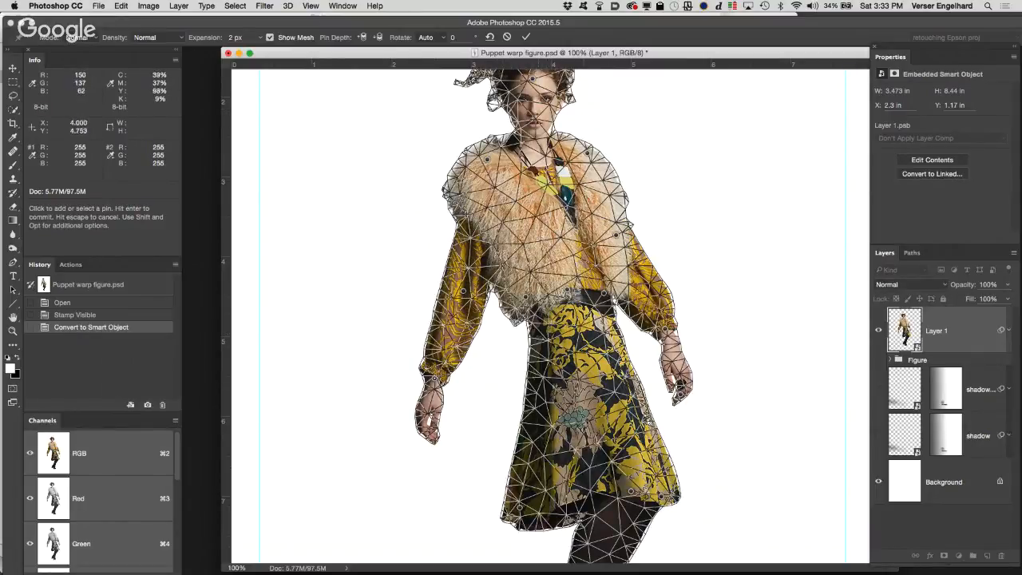
left_click(269, 37)
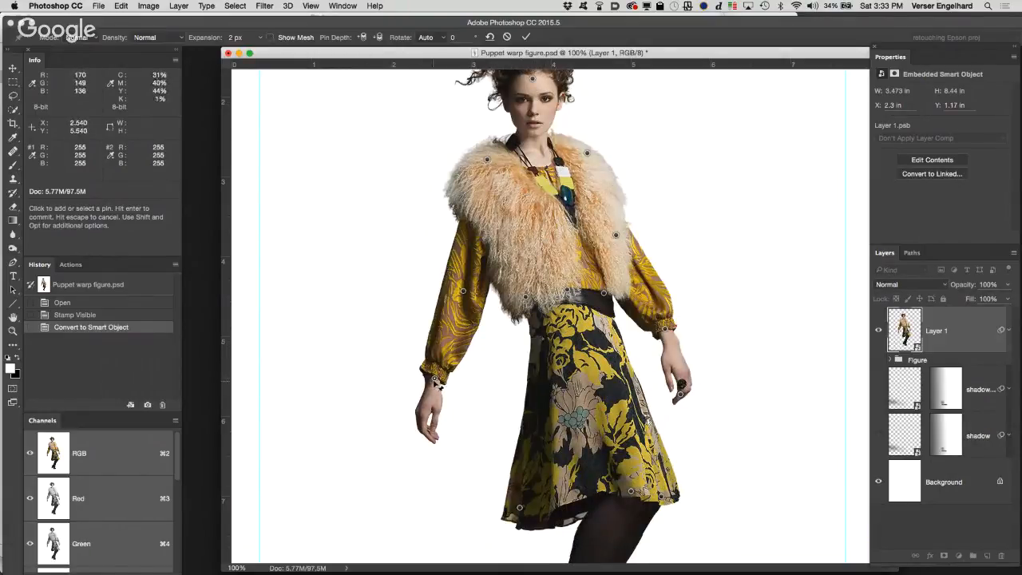
left_click_drag(436, 381, 495, 373)
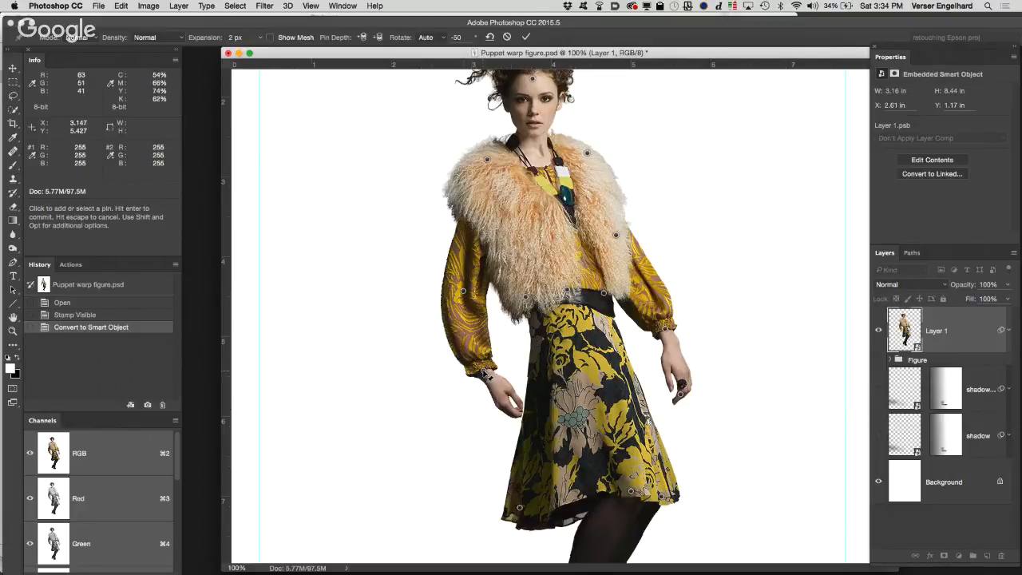
left_click_drag(490, 373, 491, 376)
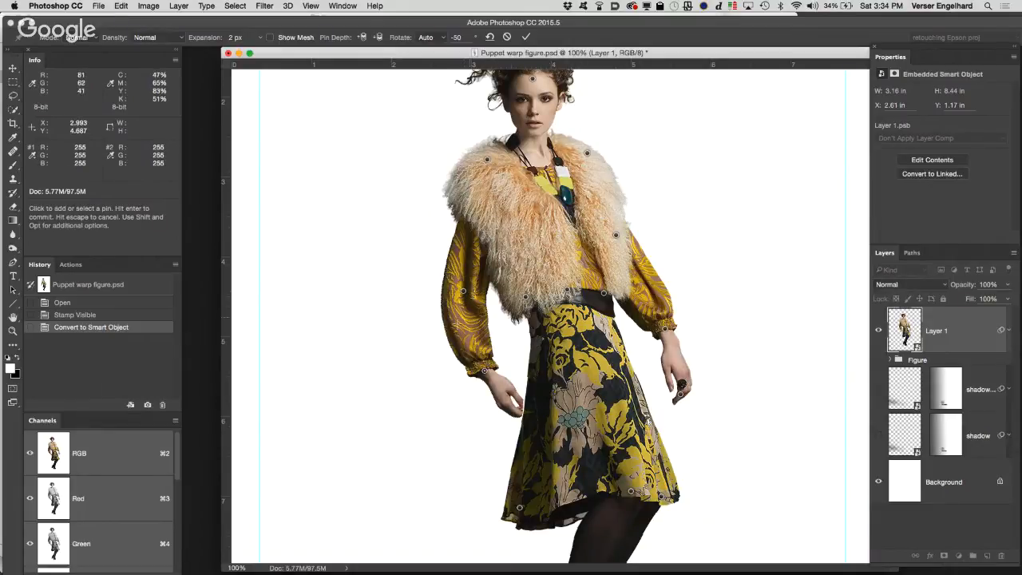
Step: Add a pin on the ringless arm's forearm between elbow and cuff, and nudge it to smooth the sleeve
left_click_drag(454, 328, 456, 327)
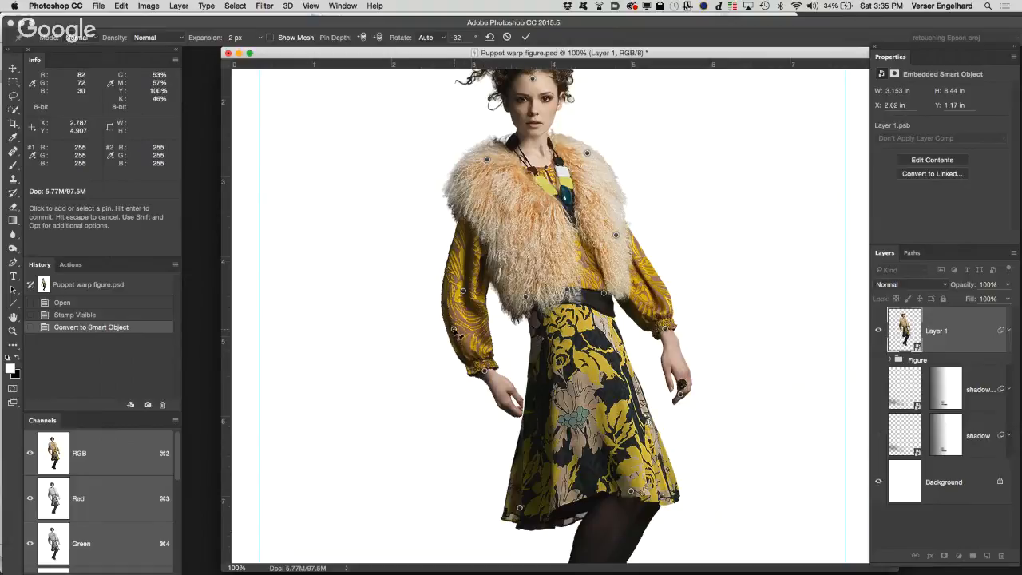
left_click_drag(454, 329, 456, 328)
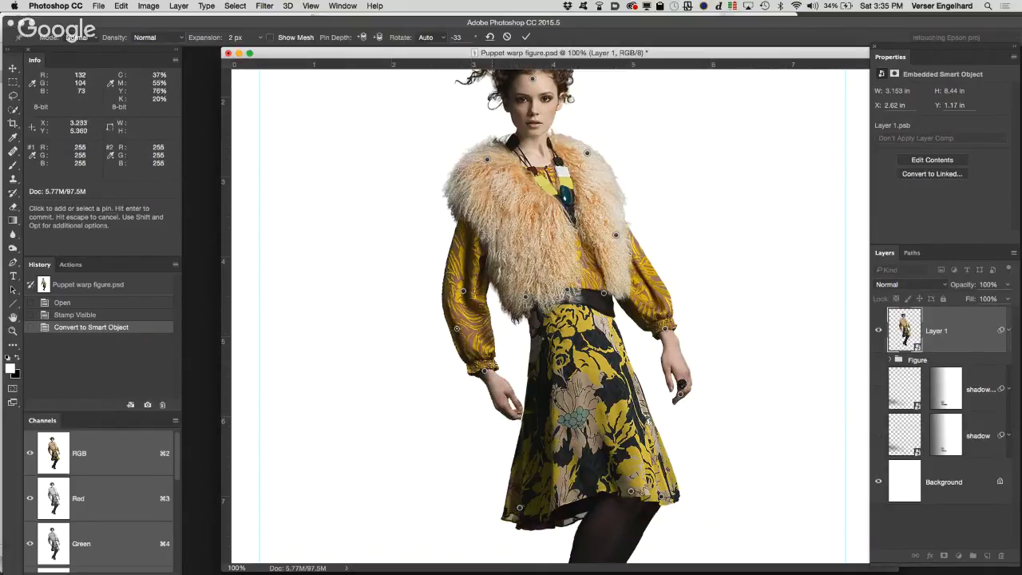
mouse_move(456, 330)
left_mouse_down()
mouse_move(462, 320)
mouse_move(453, 335)
mouse_move(471, 329)
mouse_move(459, 339)
left_mouse_up()
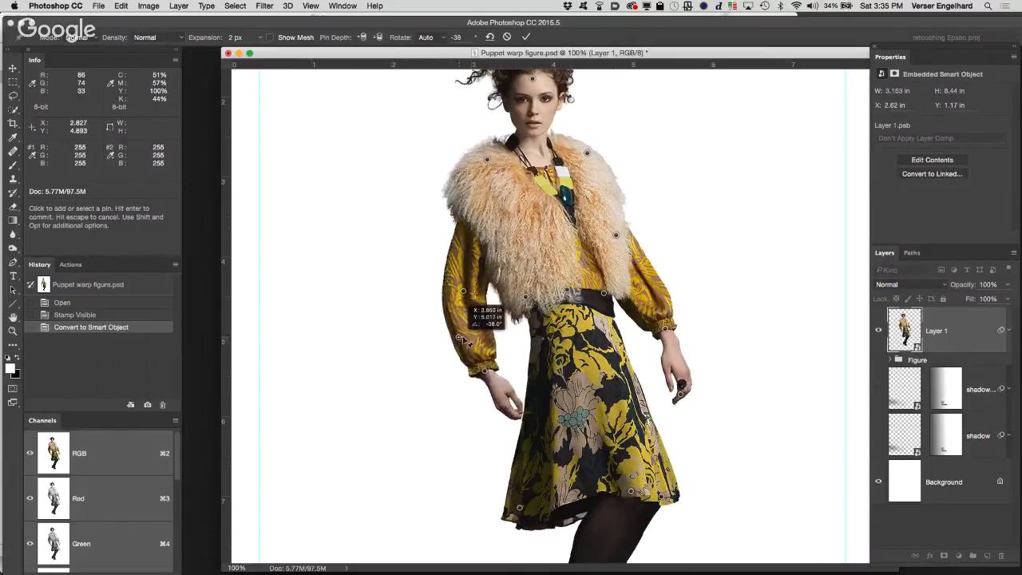
left_click_drag(463, 340, 459, 336)
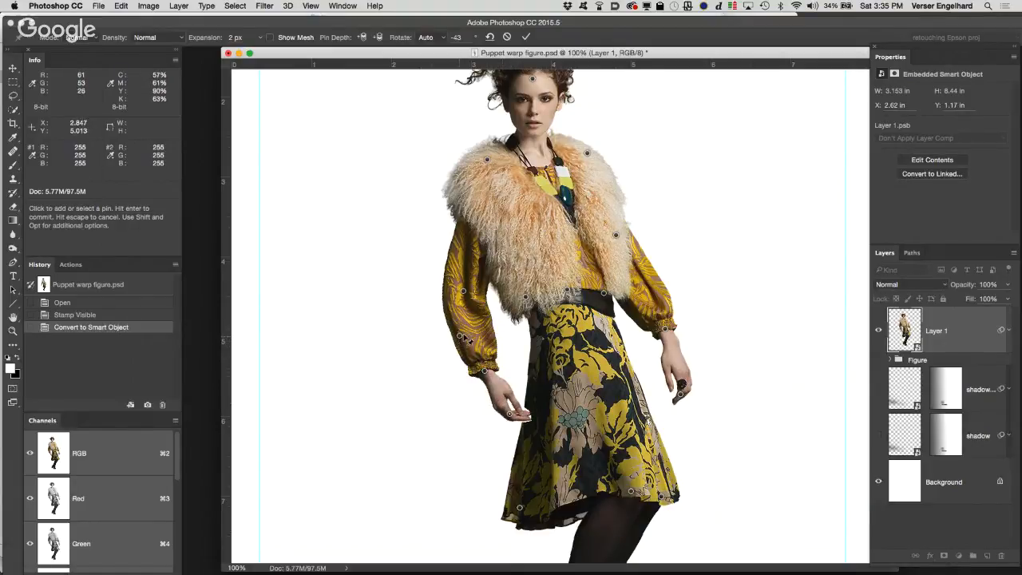
left_click_drag(461, 336, 463, 335)
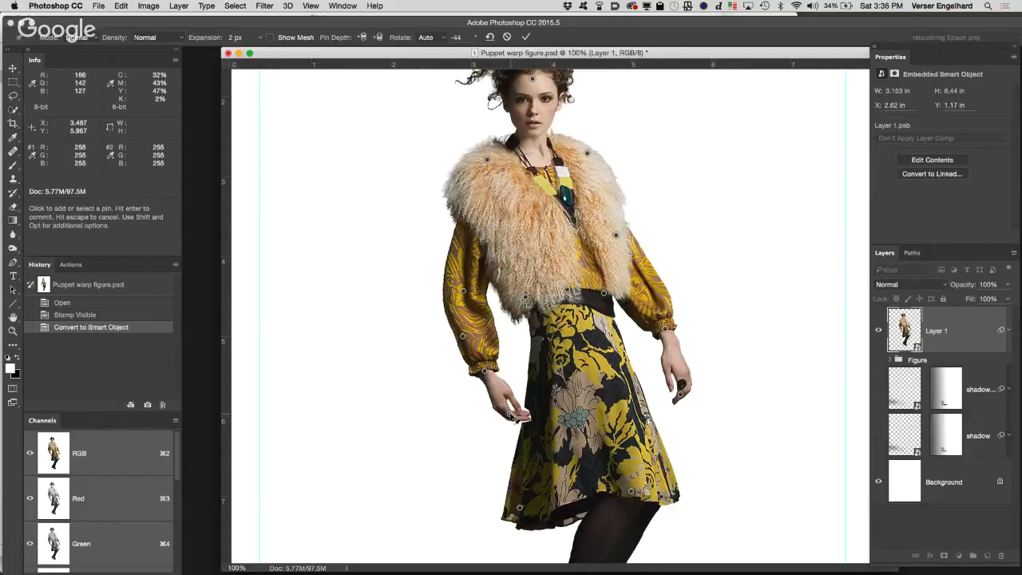
Step: Delete the pin on the fingers of the ringless hand and apply the Puppet Warp
key("alt")
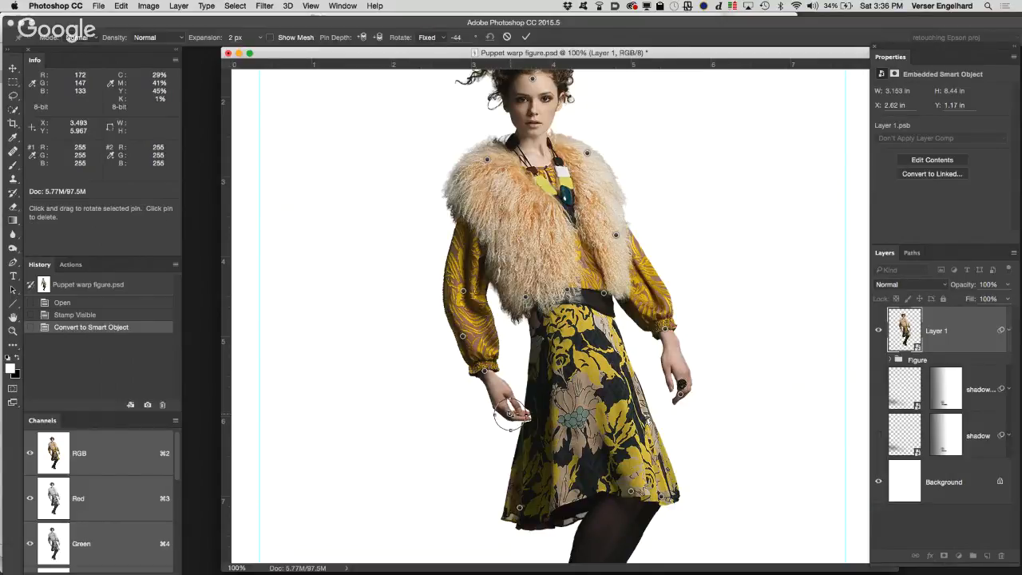
key("alt")
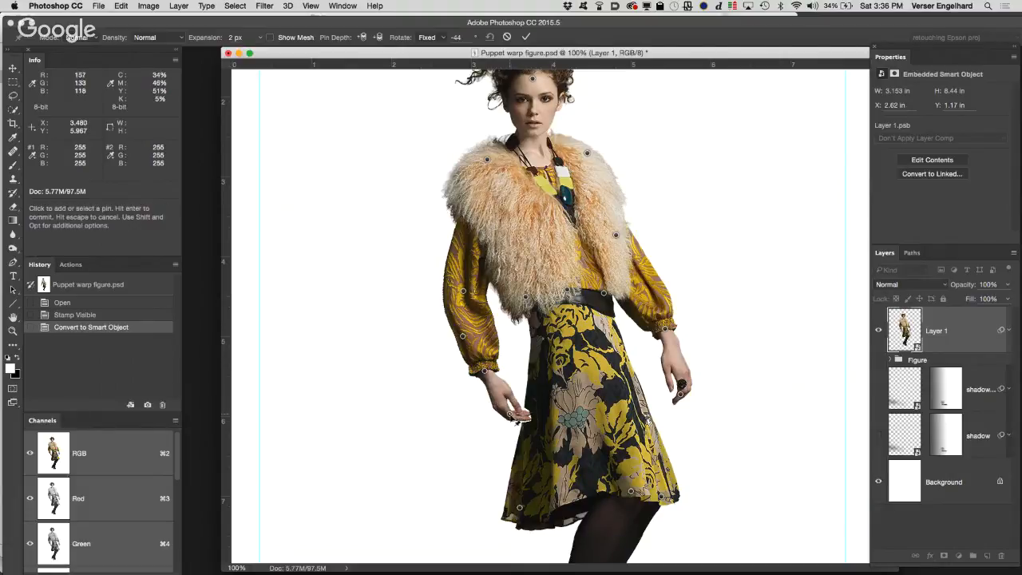
key("alt")
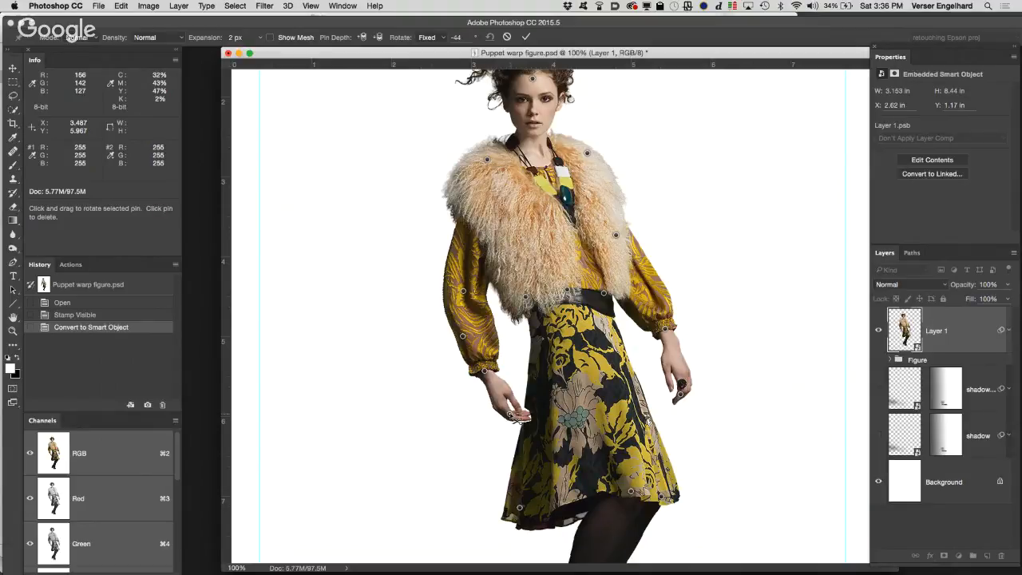
left_click(512, 415, "alt")
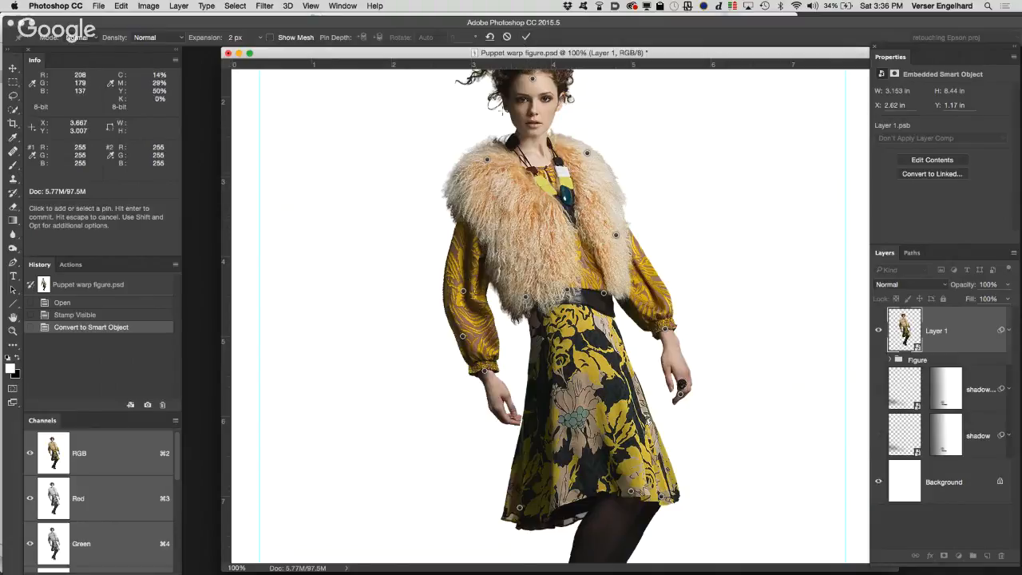
left_click(526, 37)
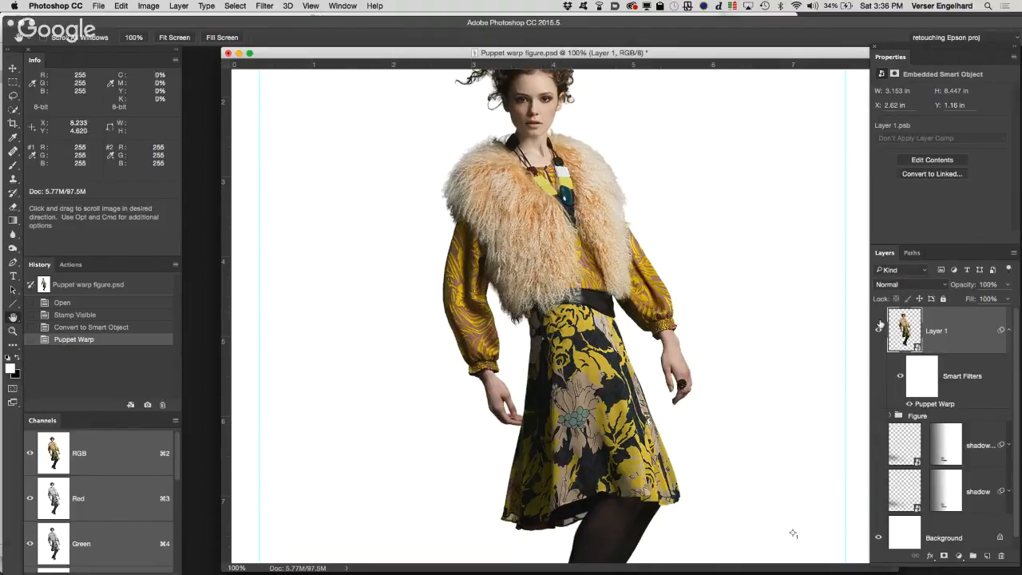
Step: Reopen the Puppet Warp smart filter and move the forearm and wrist pins of the ringless arm together toward the waist
double_click(927, 406)
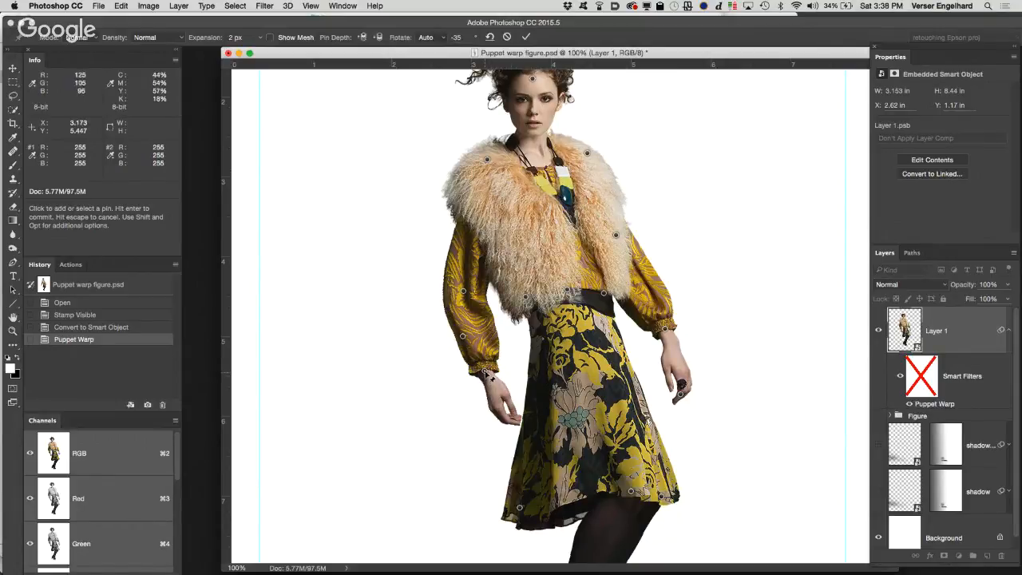
left_click_drag(485, 371, 494, 365)
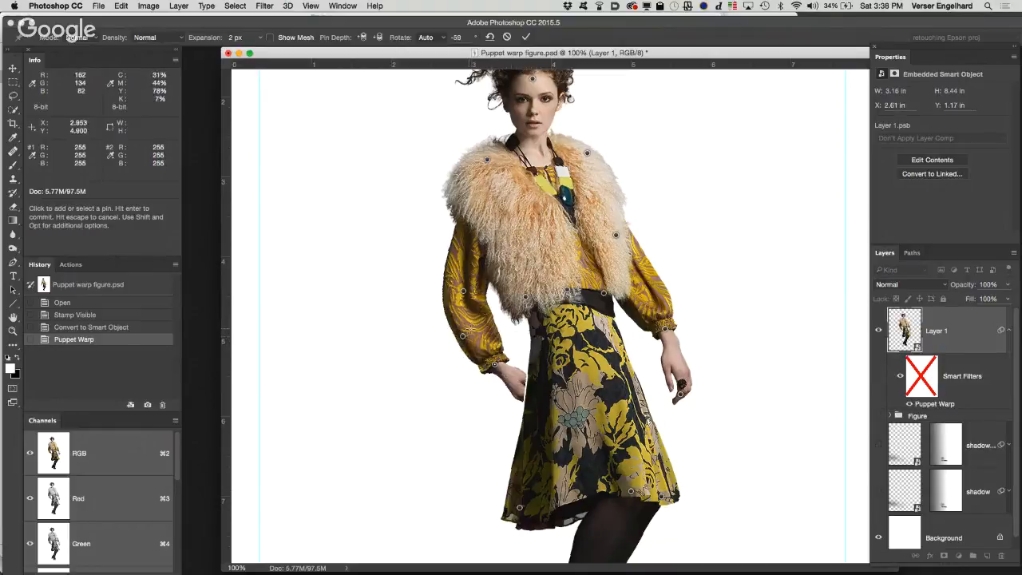
key("super+z")
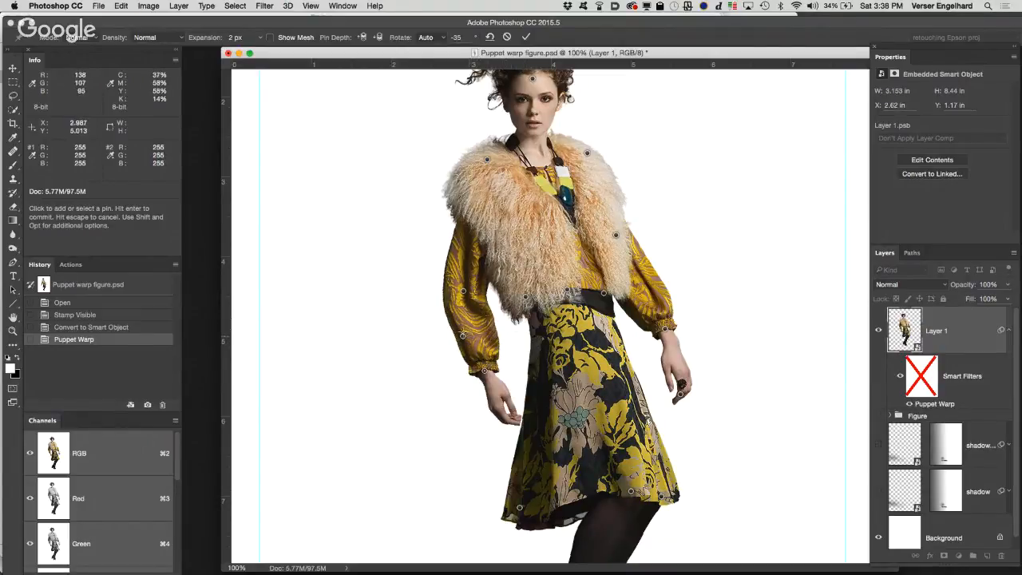
left_click(463, 337, "shift")
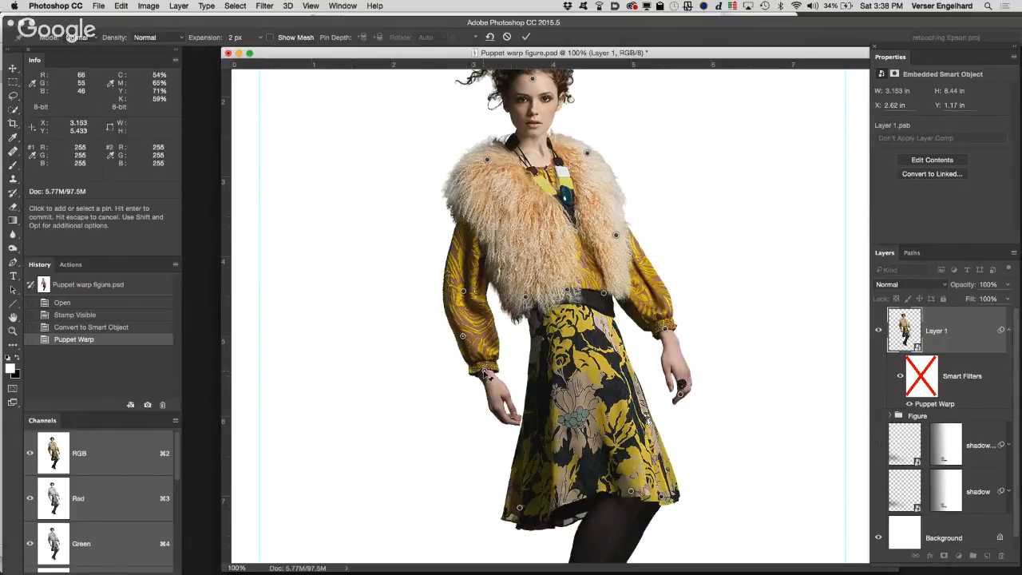
left_click_drag(491, 377, 496, 367)
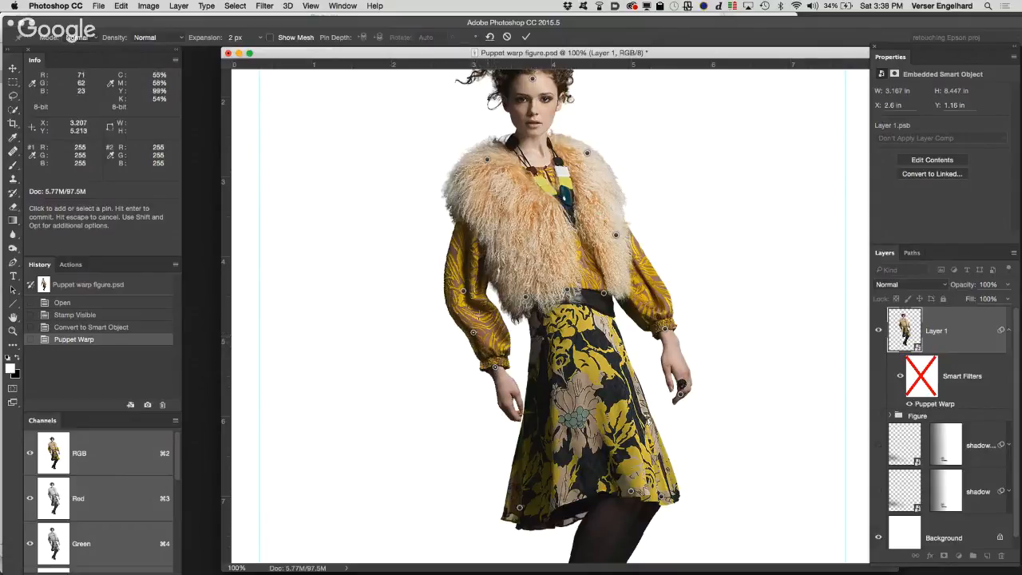
left_click(464, 293)
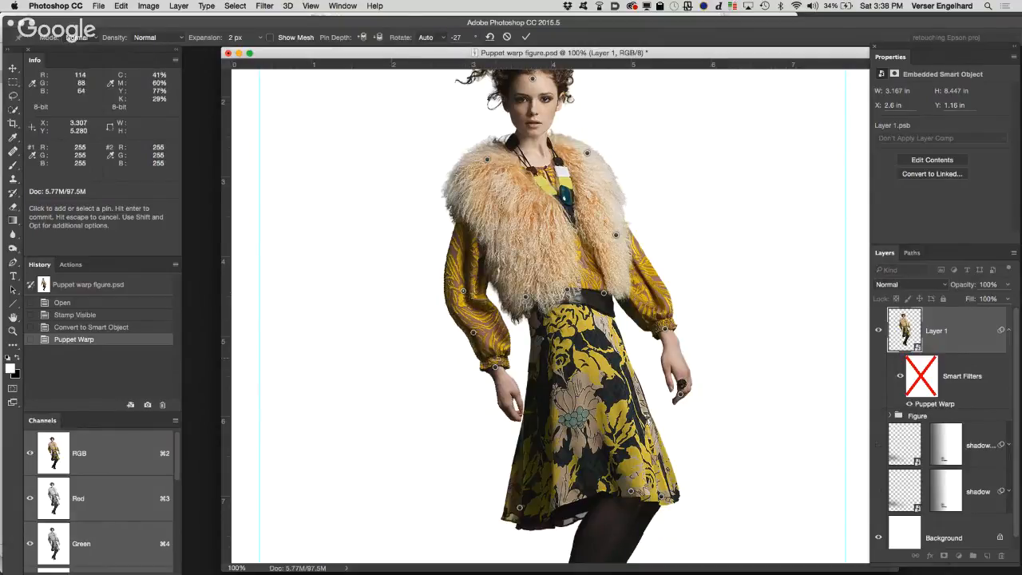
Step: Adjust the wrist and forearm pins so the ringless hand tucks behind the skirt, and apply the warp
left_click(495, 367)
left_click_drag(496, 369, 475, 335)
left_click(474, 333)
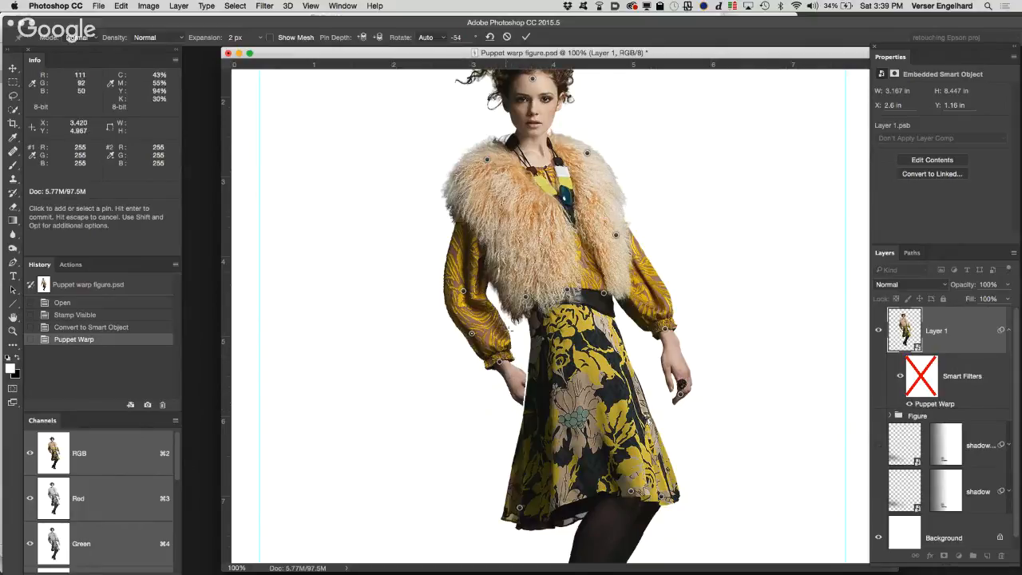
left_click(526, 38)
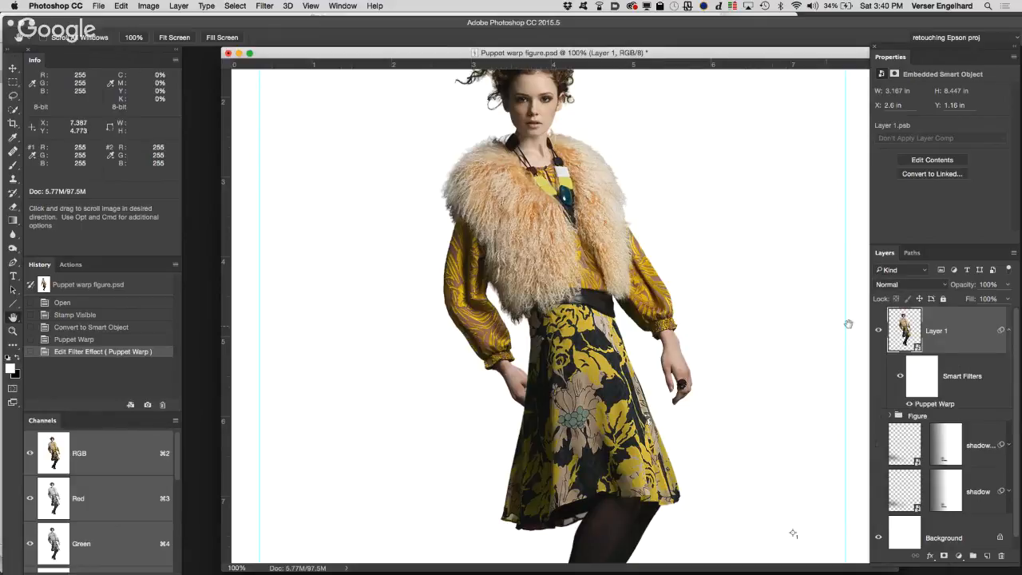
Step: Reopen the Puppet Warp smart filter, set the wrist pin's depth forward to put the hand over the skirt, and apply it
double_click(940, 405)
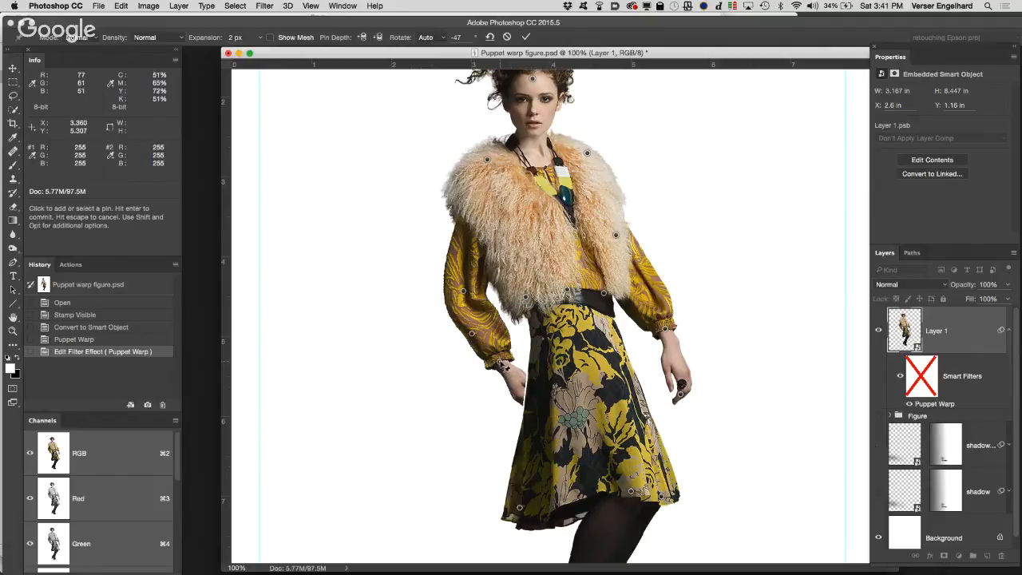
left_click(363, 37)
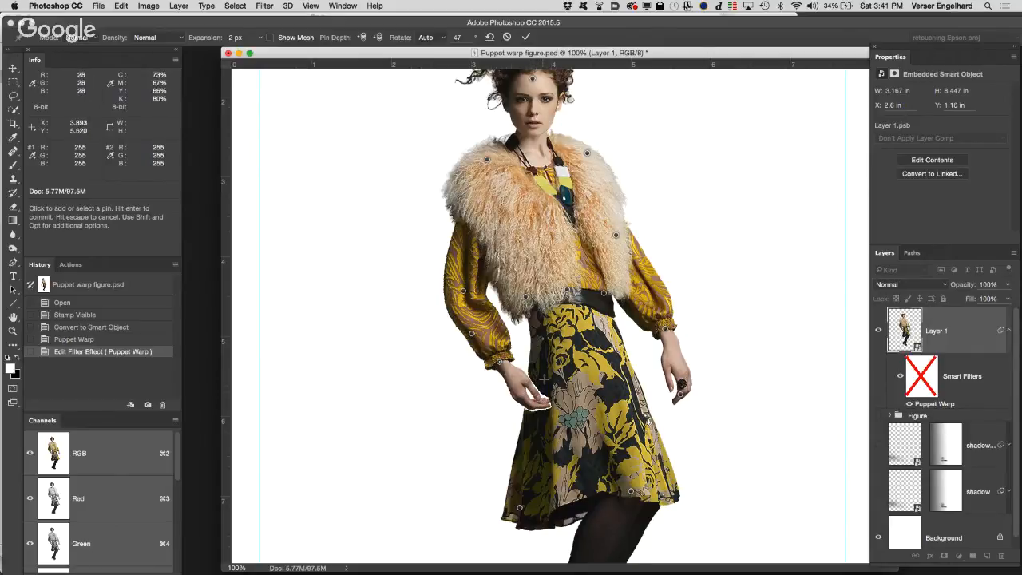
left_click(527, 37)
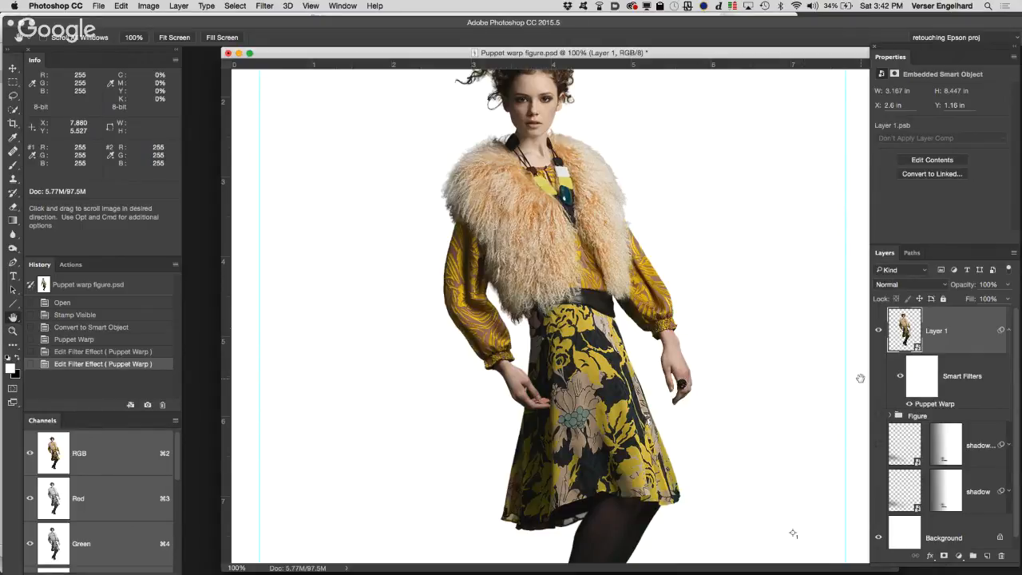
Step: Reopen the Puppet Warp smart filter, review the pins on the whole figure, and commit the warp
double_click(939, 405)
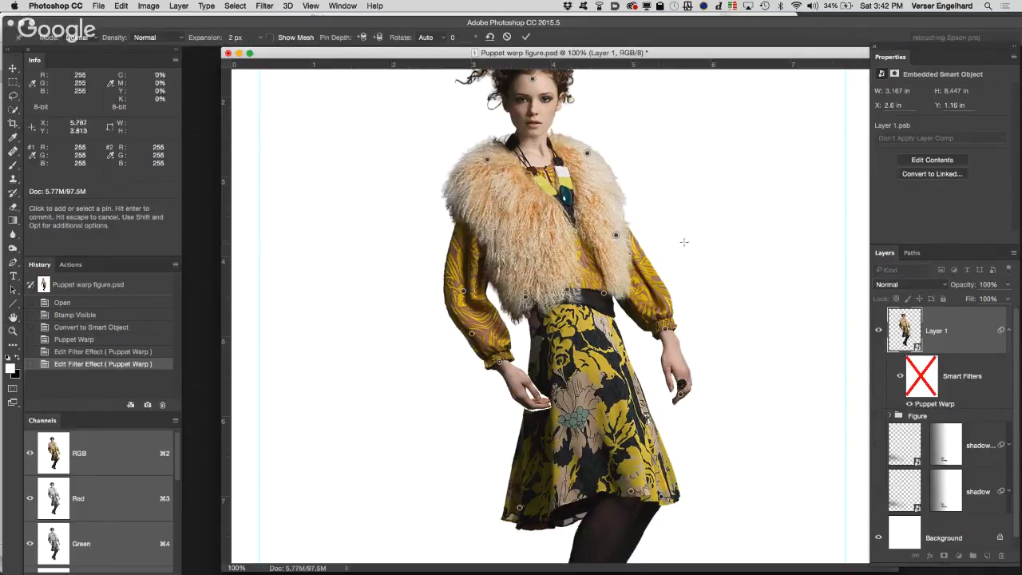
left_click_drag(641, 225, 620, 230)
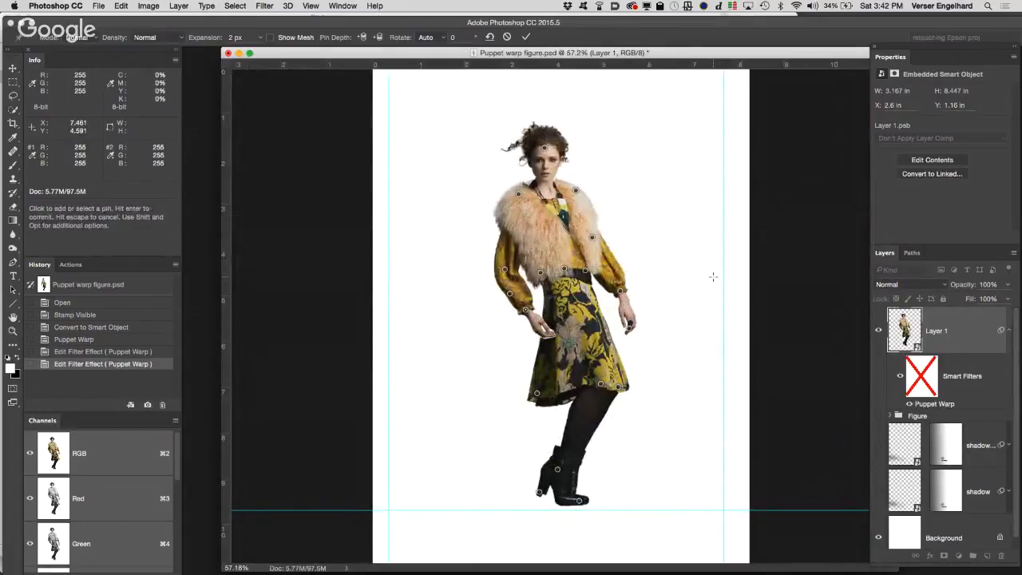
key("Return")
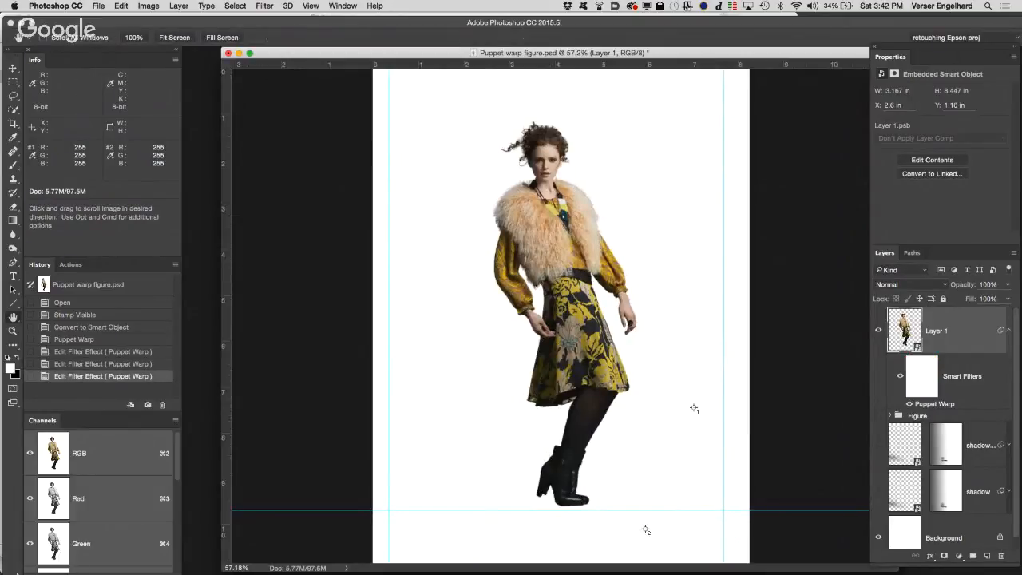
Step: Switch to Finder and look through the Teacher Folder contents of Class 10 files and Class 11 files for exercise files
left_click(29, 564)
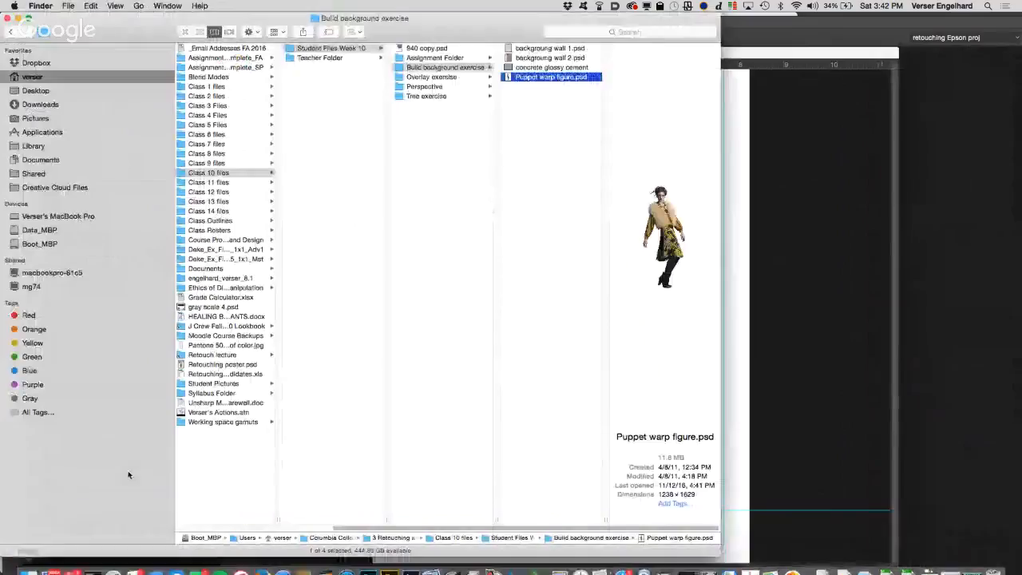
left_click(321, 58)
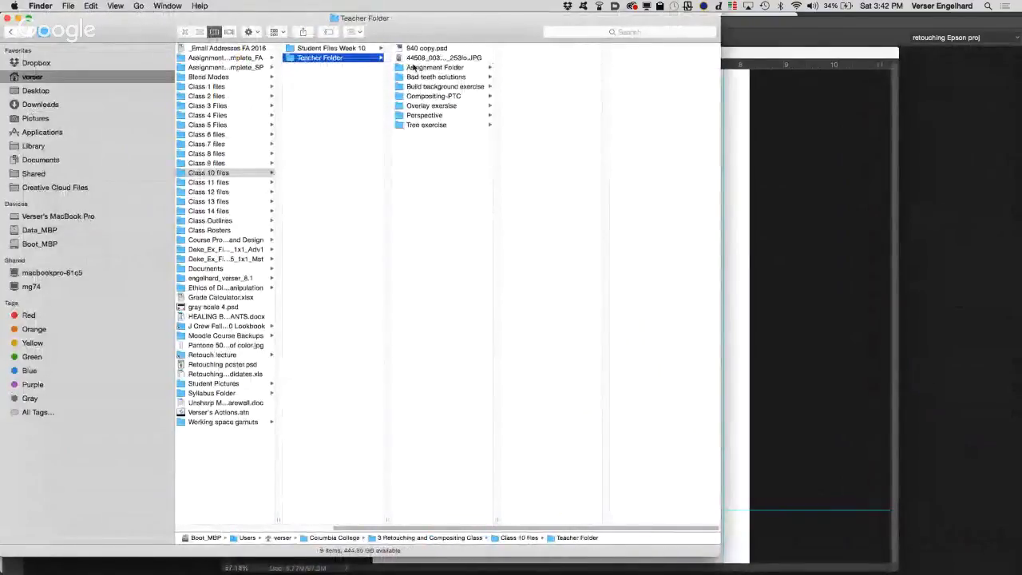
left_click(222, 173)
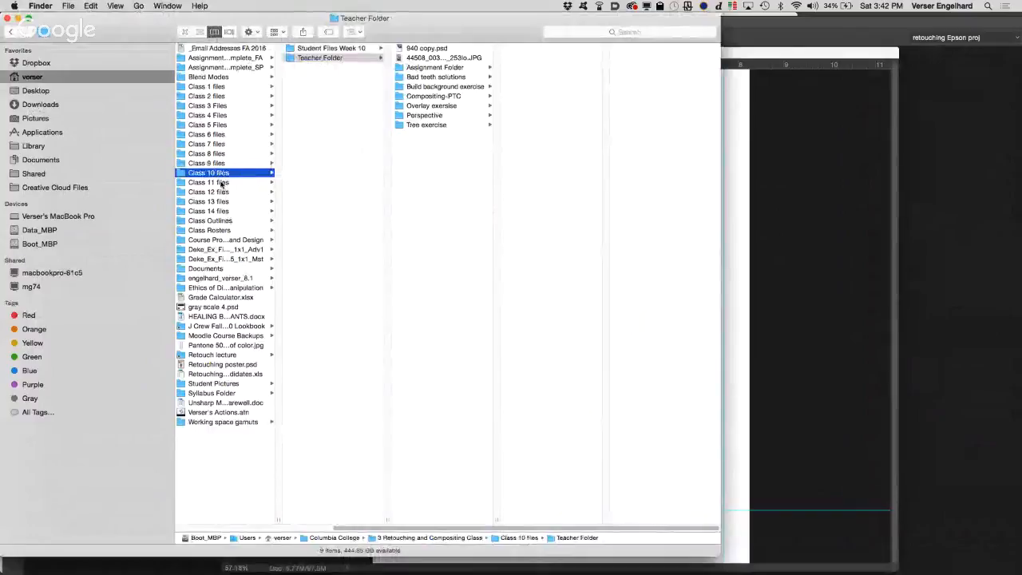
left_click(222, 183)
left_click(329, 58)
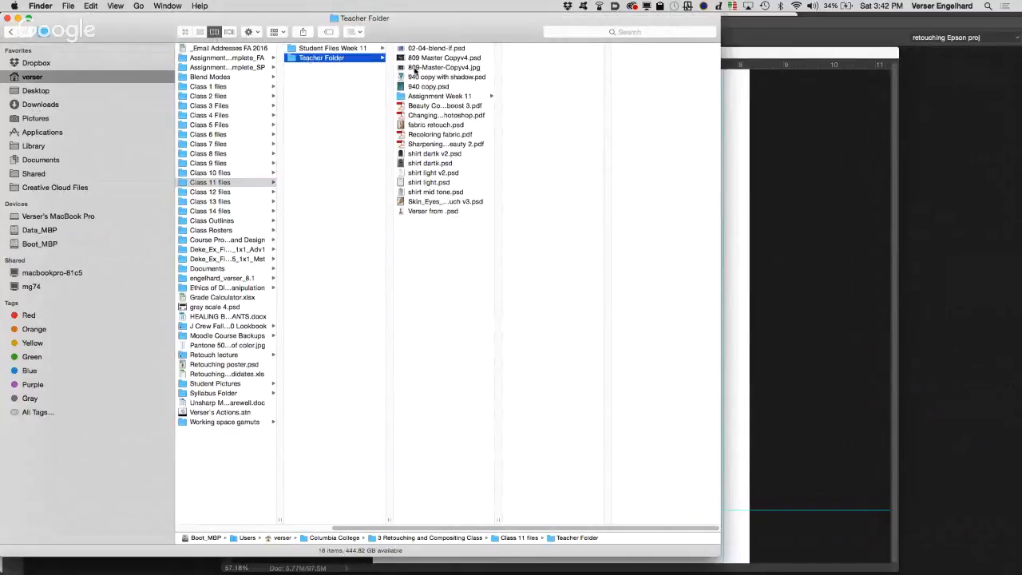
Step: Browse the Build background exercise folder in the Class 10 files Teacher Folder and return to the figure document in Photoshop
left_click(236, 178)
left_click(236, 173)
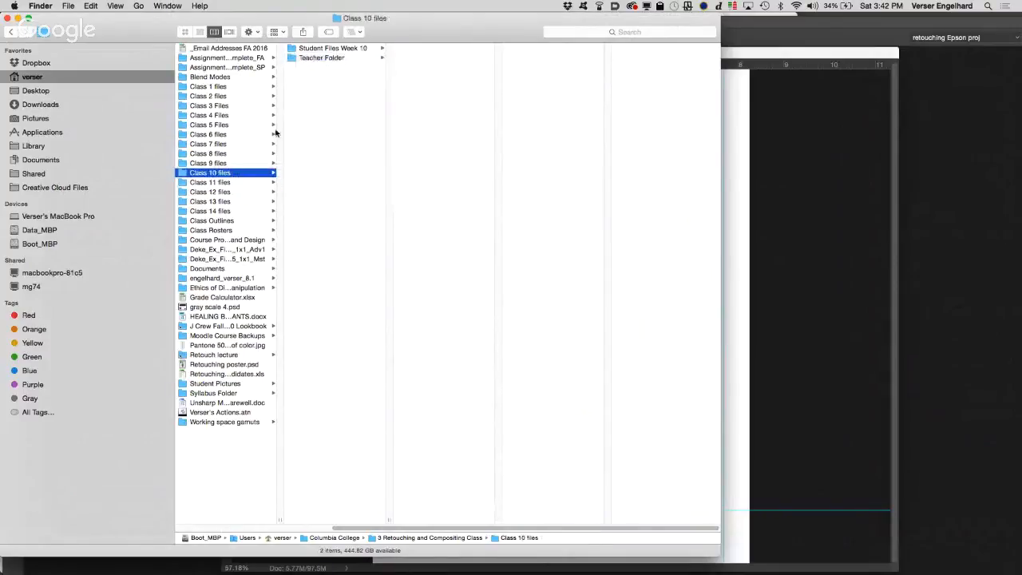
left_click(344, 58)
left_click(343, 59)
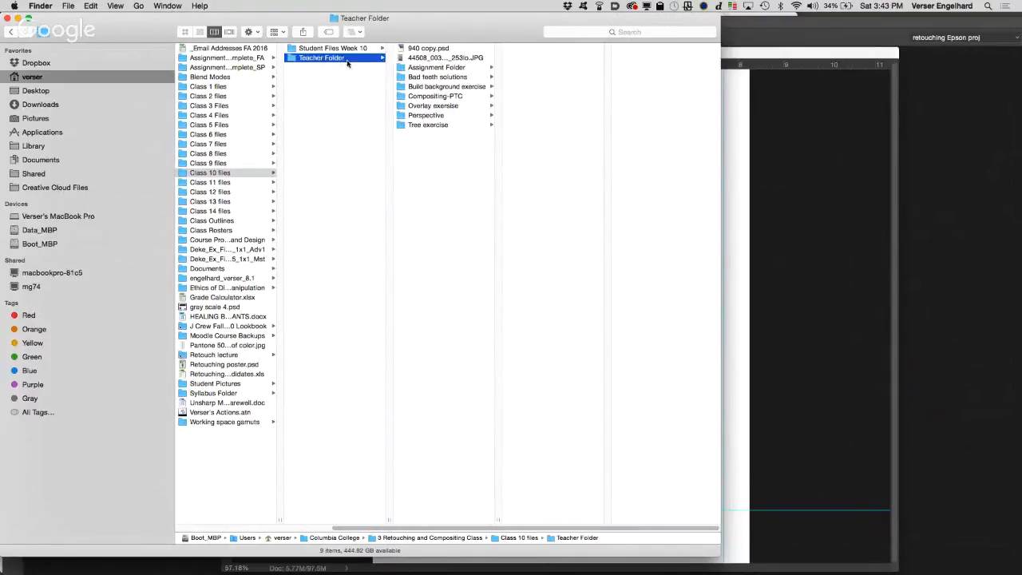
left_click(440, 88)
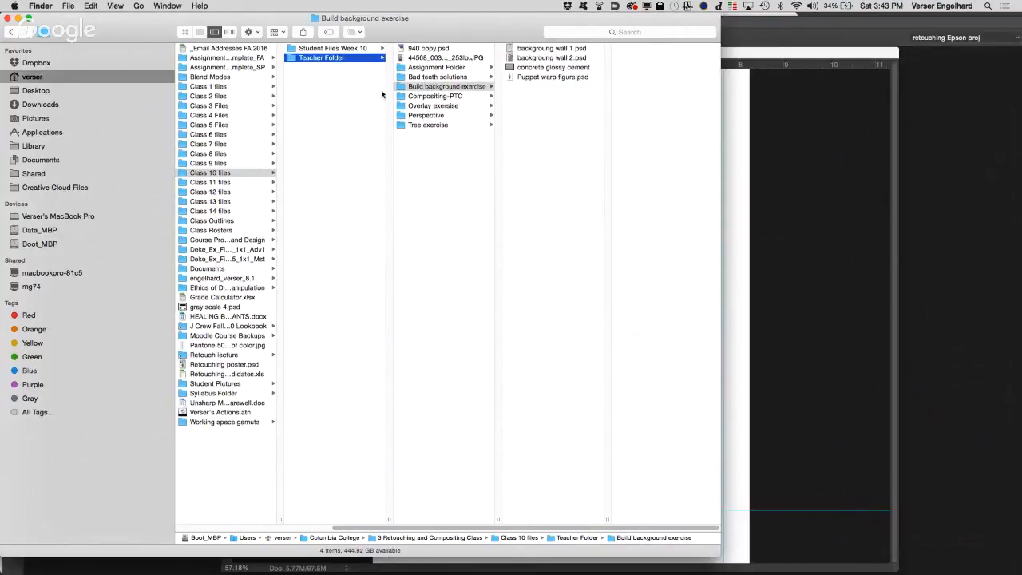
left_click(741, 243)
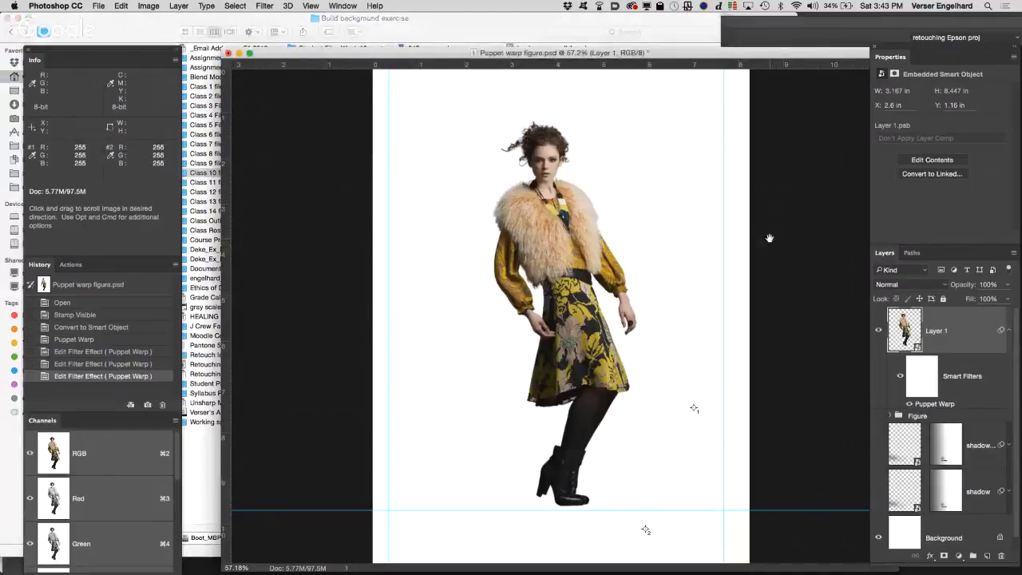
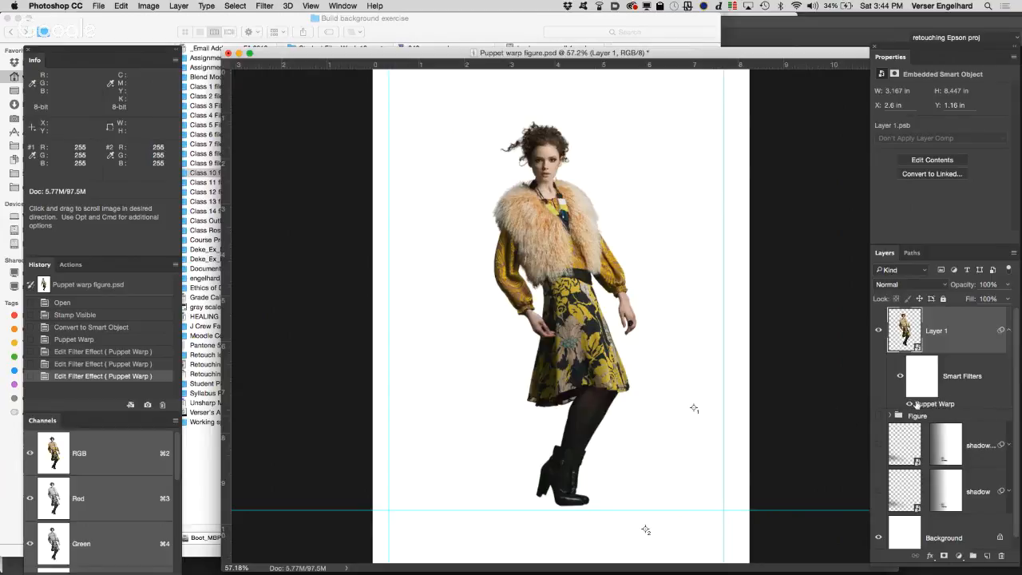
Step: Reopen the Puppet Warp smart filter on Layer 1 and add a pin at the top of the boot
double_click(920, 405)
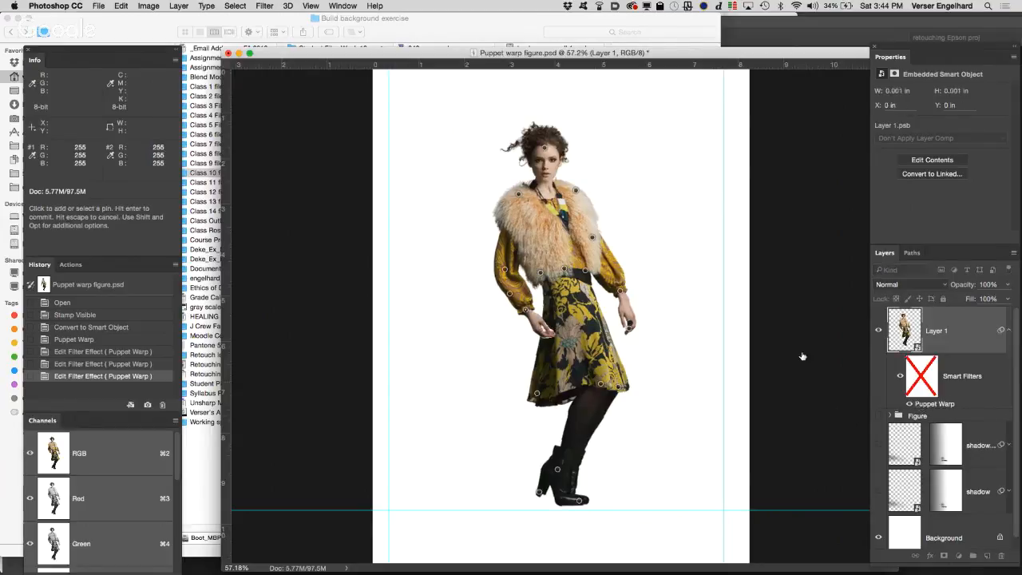
left_click(606, 406)
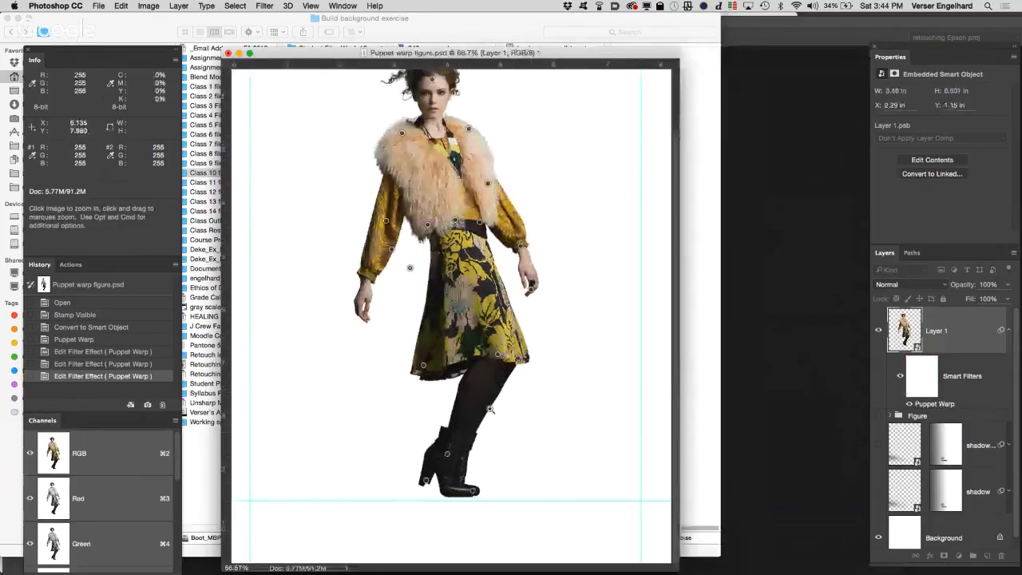
left_click(490, 410)
key("space")
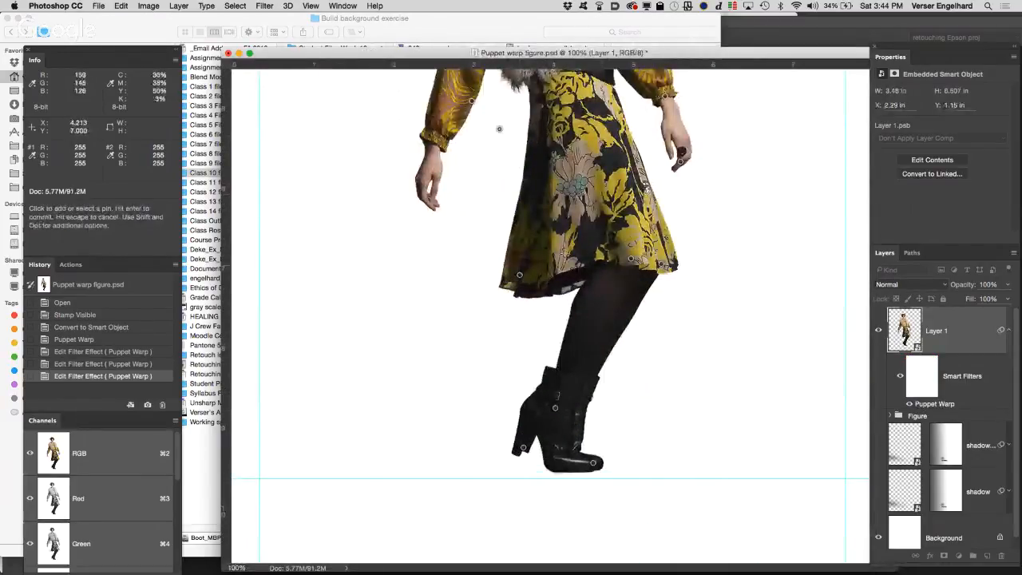
key("space")
left_click_drag(479, 211, 481, 211)
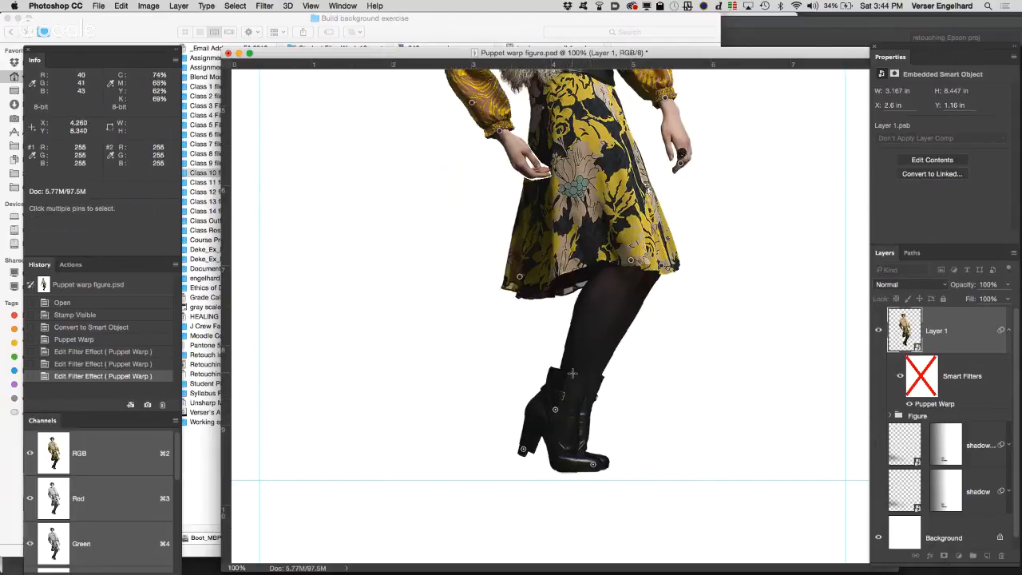
left_click(571, 373)
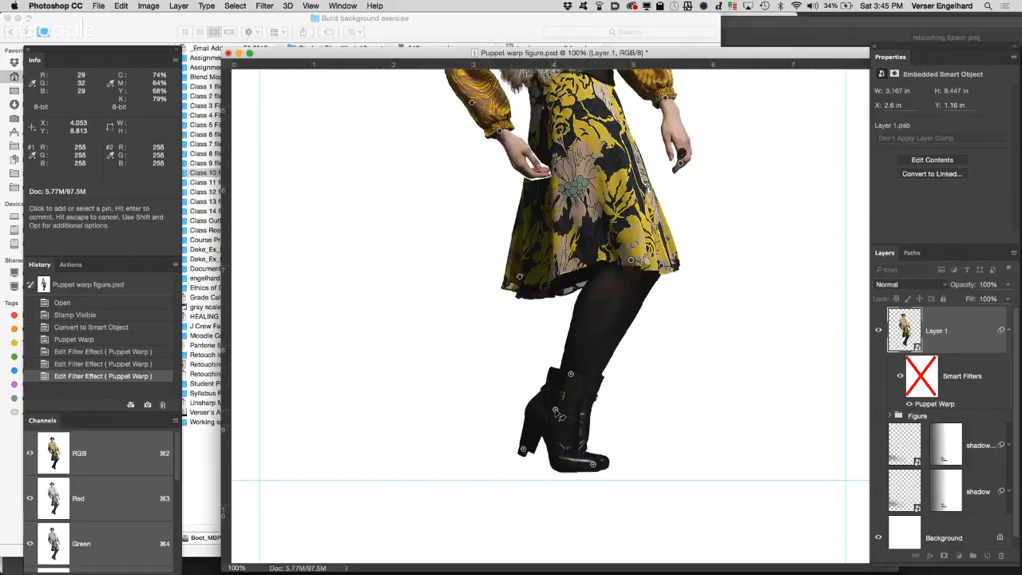
Step: Move the boot pins together downward and slightly left to lengthen the leg, and commit the warp
left_click_drag(558, 412, 544, 432)
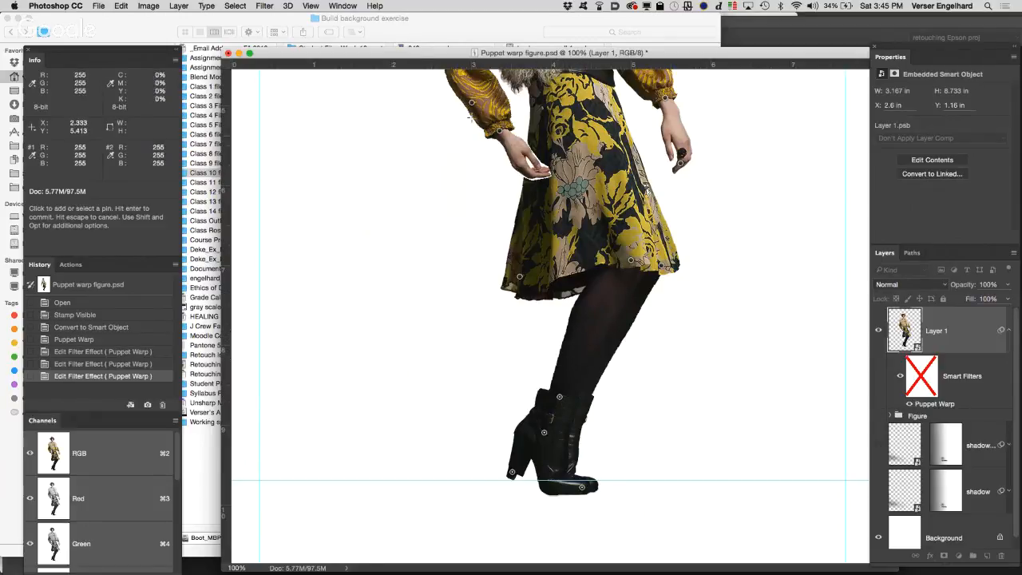
mouse_move(432, 53)
left_mouse_down()
mouse_move(422, 64)
mouse_move(419, 53)
left_mouse_up()
left_click(67, 5)
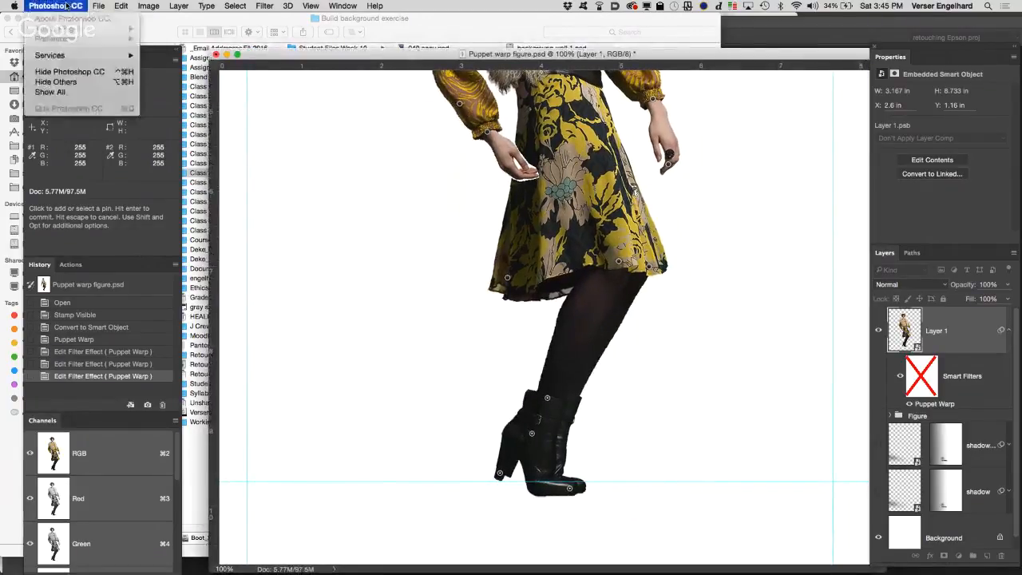
left_click(69, 5)
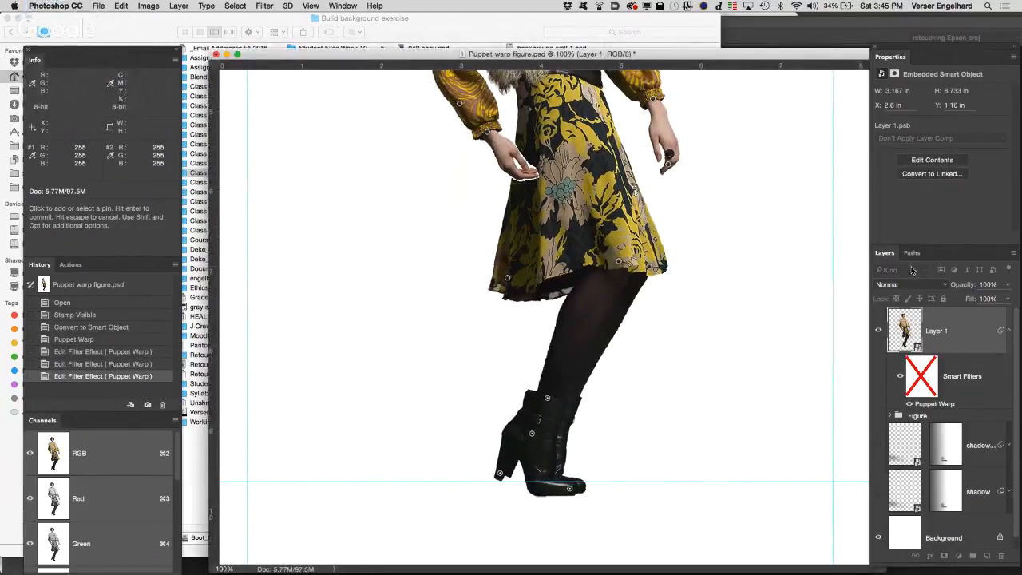
key("Return")
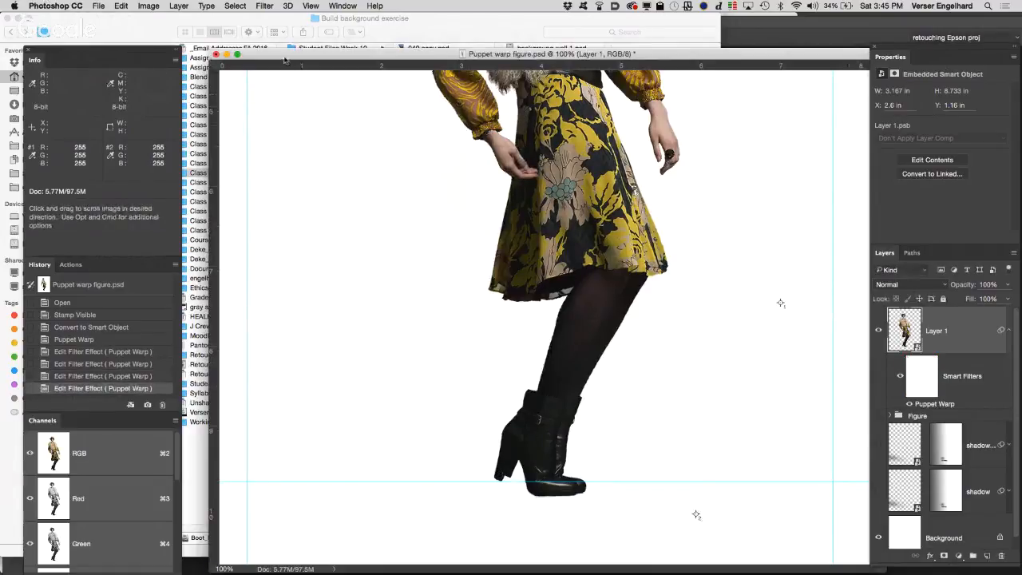
Step: Hide the other applications and reposition the document window with the figure at 66.7% zoom
left_click(69, 6)
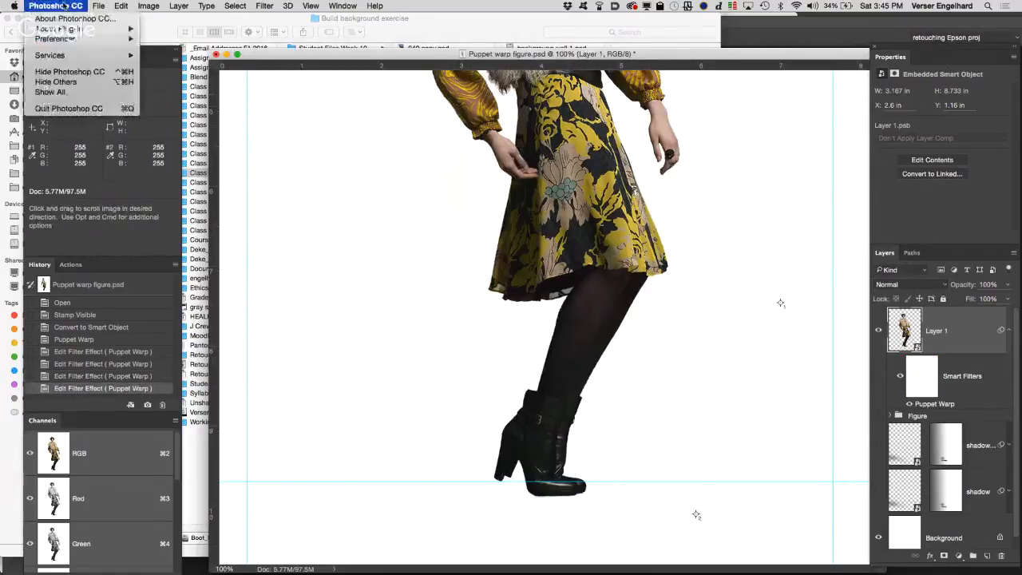
left_click(82, 81)
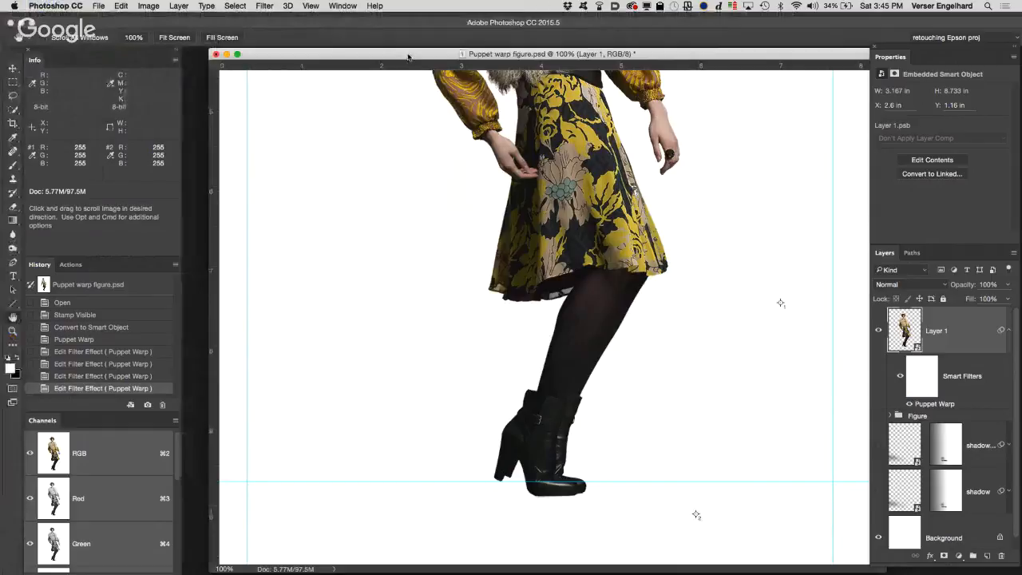
left_click_drag(408, 57, 392, 52)
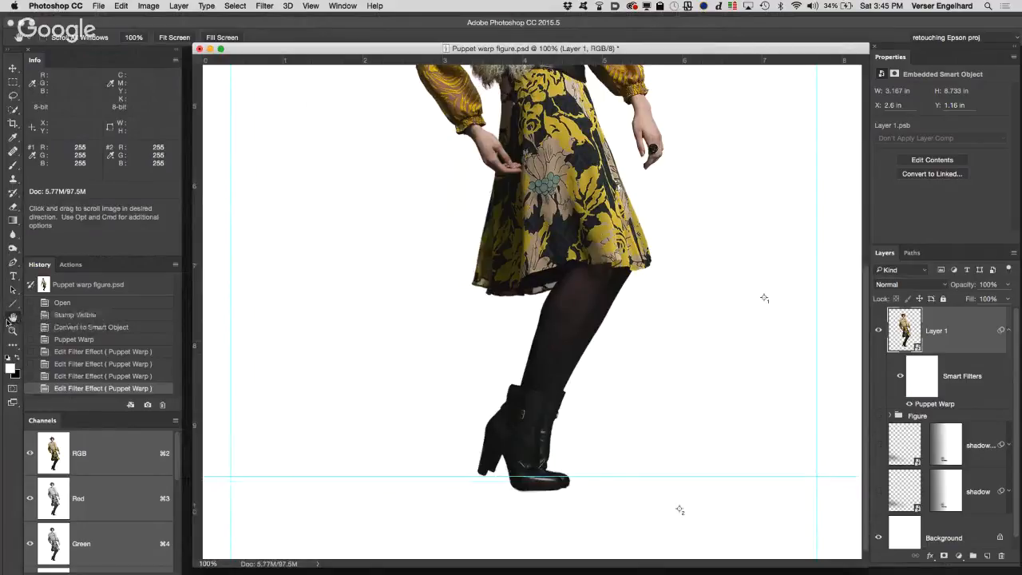
left_click(12, 319)
left_click(44, 319)
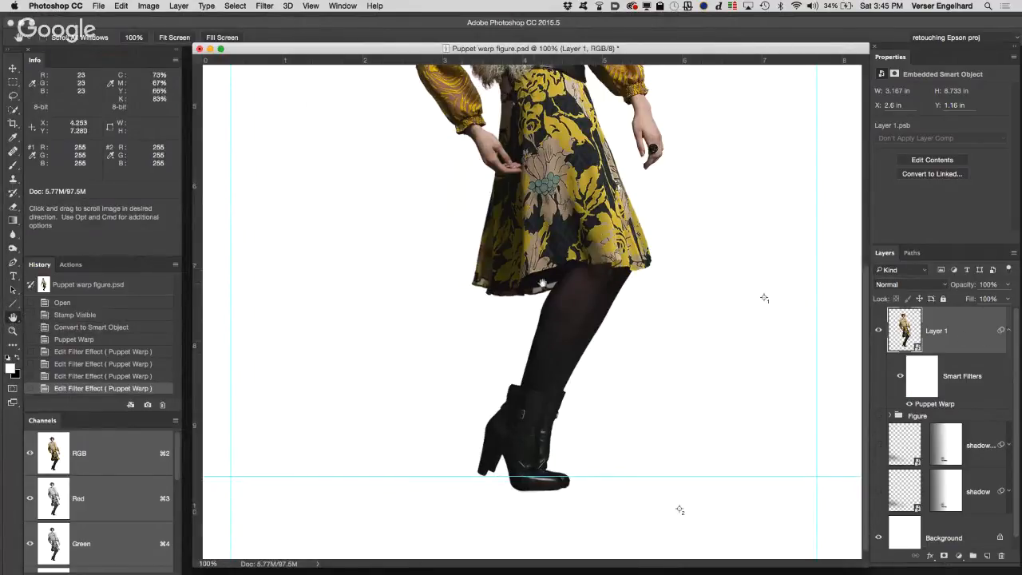
key("super+minus")
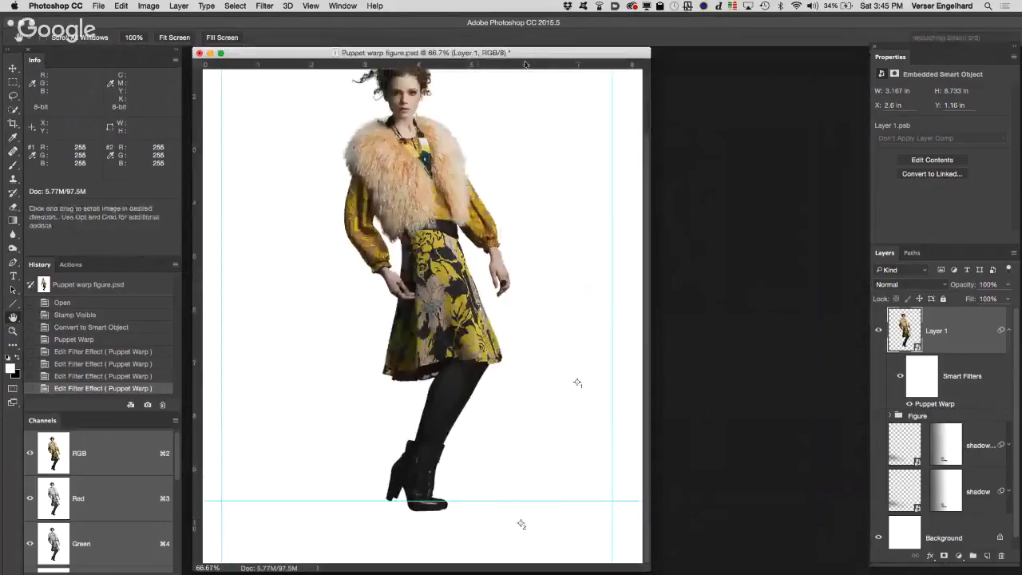
left_click_drag(525, 62, 618, 65)
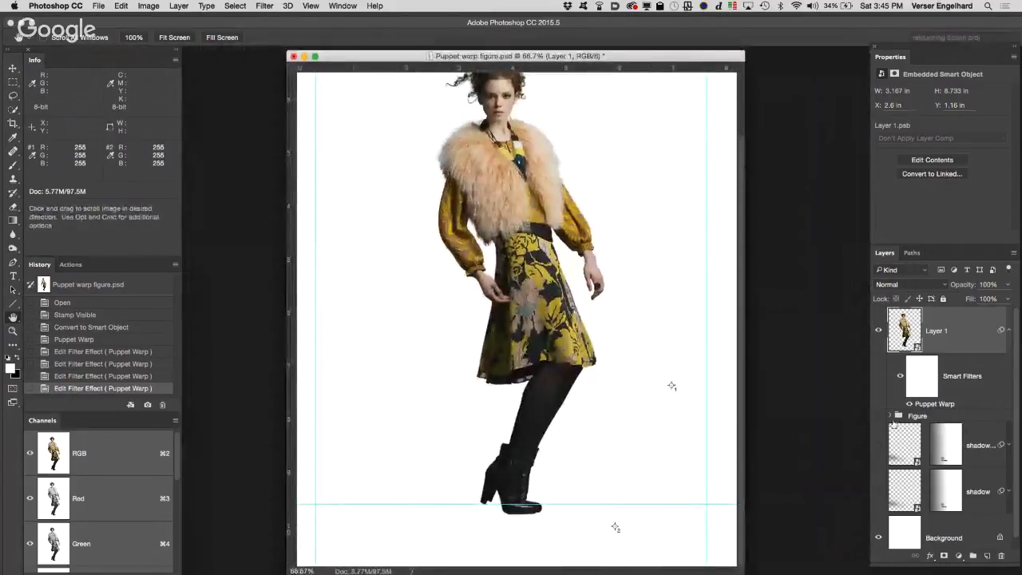
Step: Show the original Figure group with Layer 1 hidden, and record it as history snapshot Snapshot 1
left_click(878, 416)
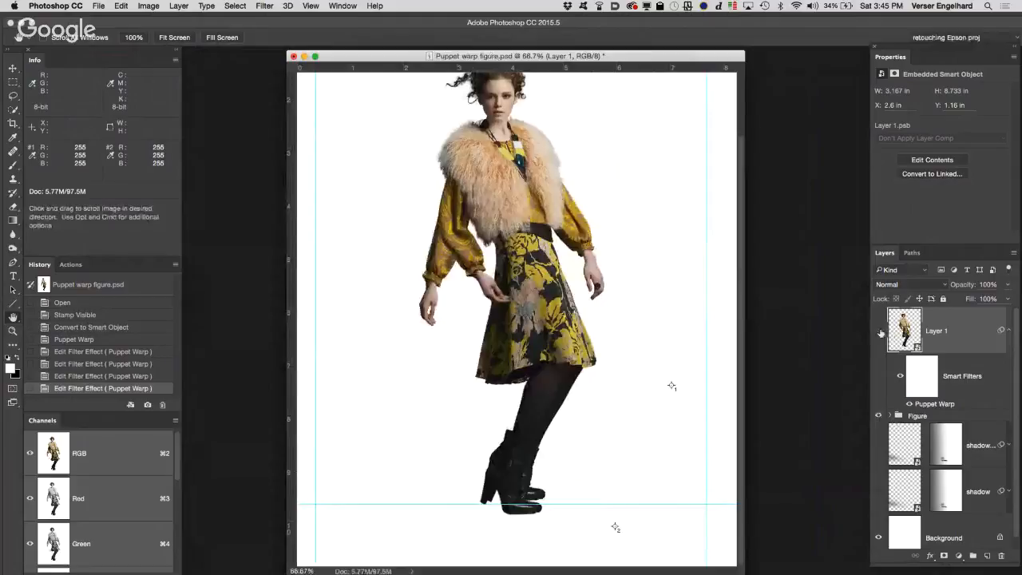
left_click(881, 330)
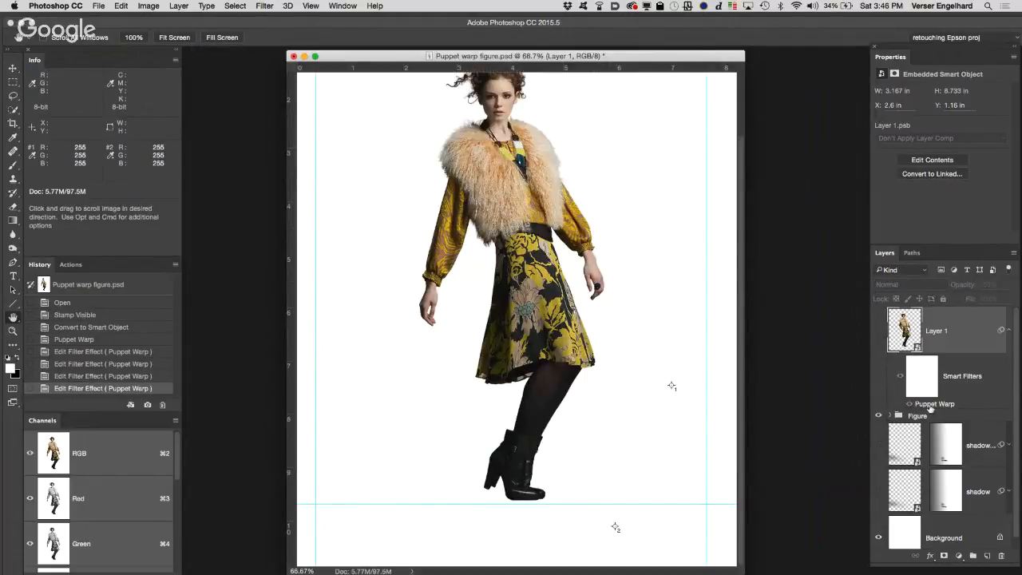
left_click(148, 405, "alt")
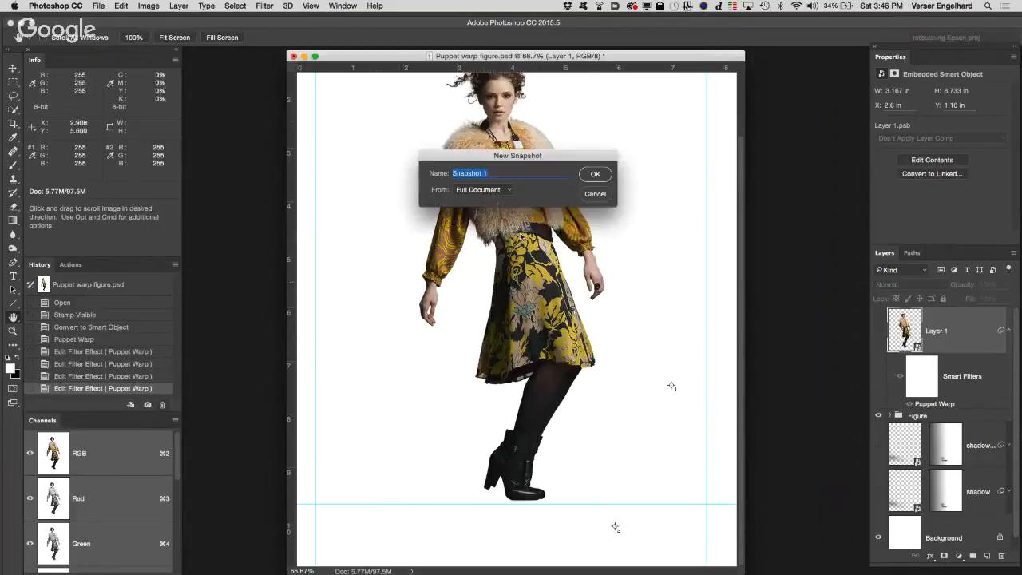
left_click(600, 178)
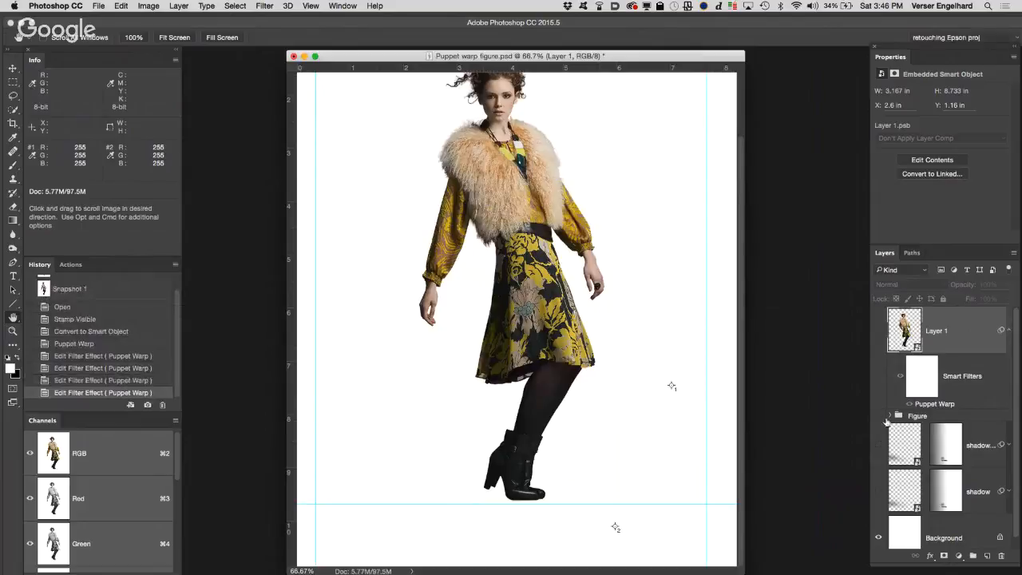
Step: Hide the Figure group, show the warped Layer 1, and record this state as history snapshot Snapshot 2
left_click(878, 416)
left_click(878, 332)
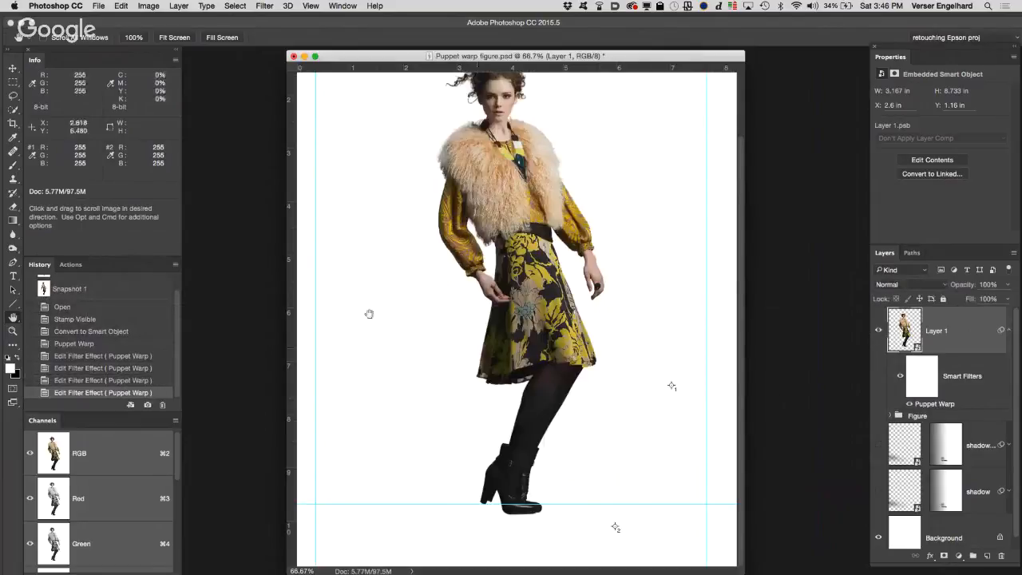
left_click(148, 405, "alt")
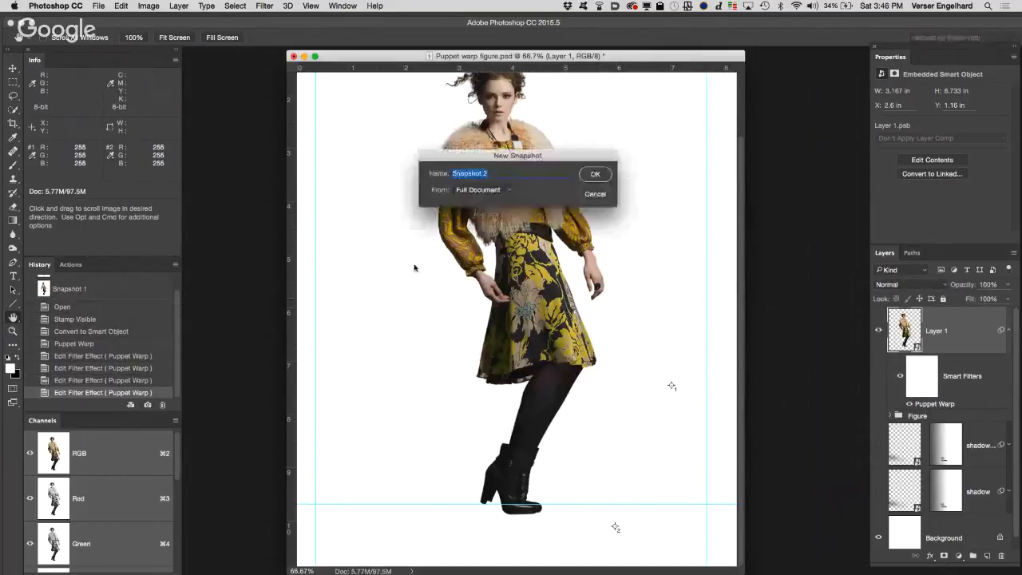
key("Return")
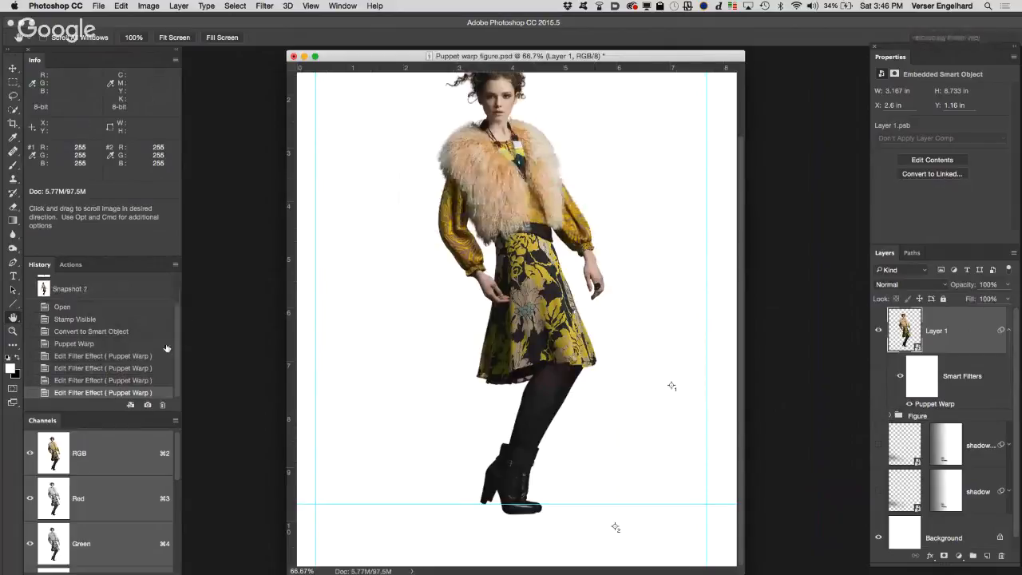
Step: Compare the original and warped figure by alternating between Snapshot 1 and Snapshot 2, ending on Snapshot 2
scroll(176, 336, "up", 4)
scroll(593, 288, "up", 3)
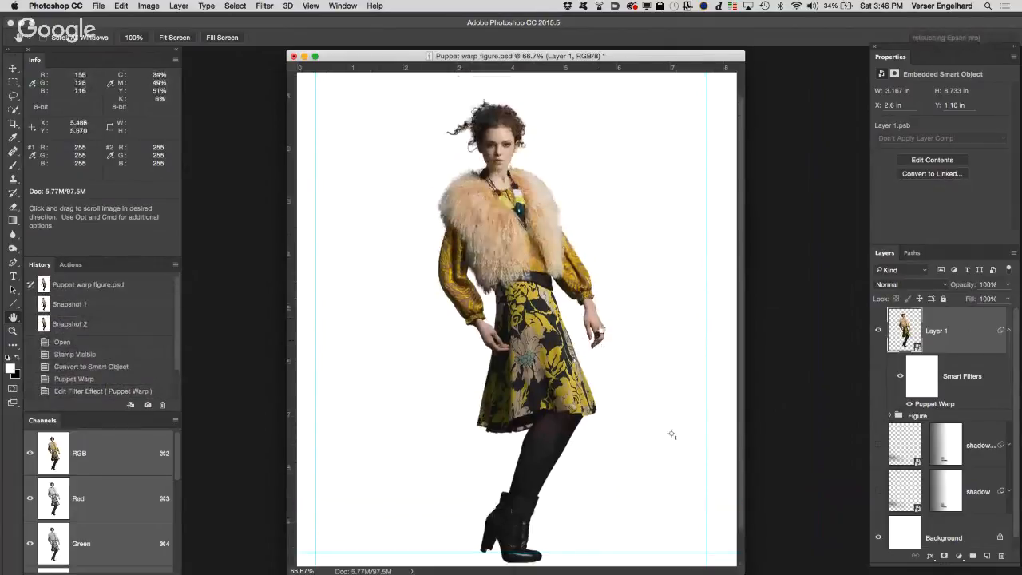
left_click(109, 305)
left_click(106, 323)
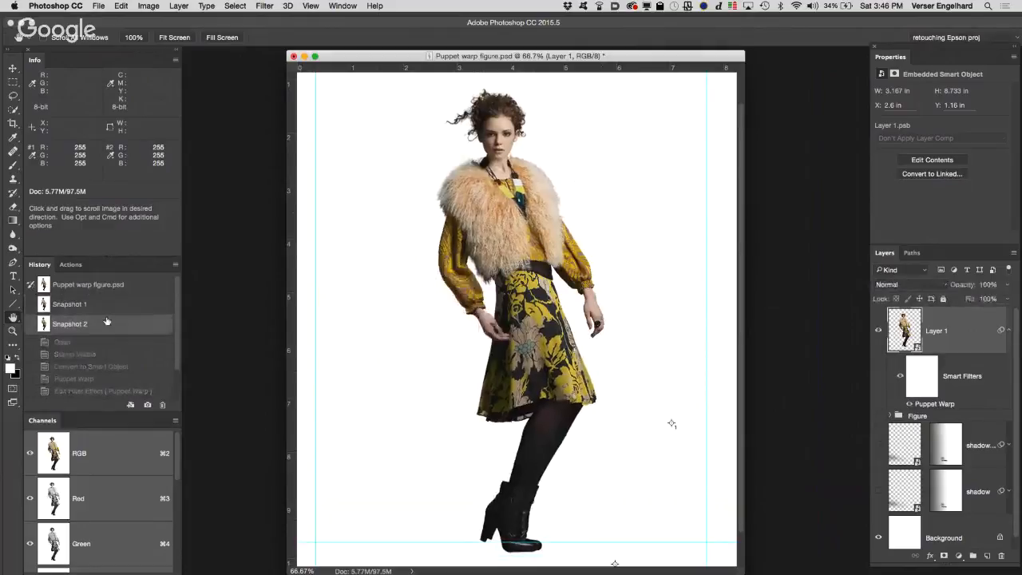
left_click(108, 308)
left_click(106, 326)
left_click(111, 311)
left_click(110, 326)
left_click(114, 308)
left_click(111, 326)
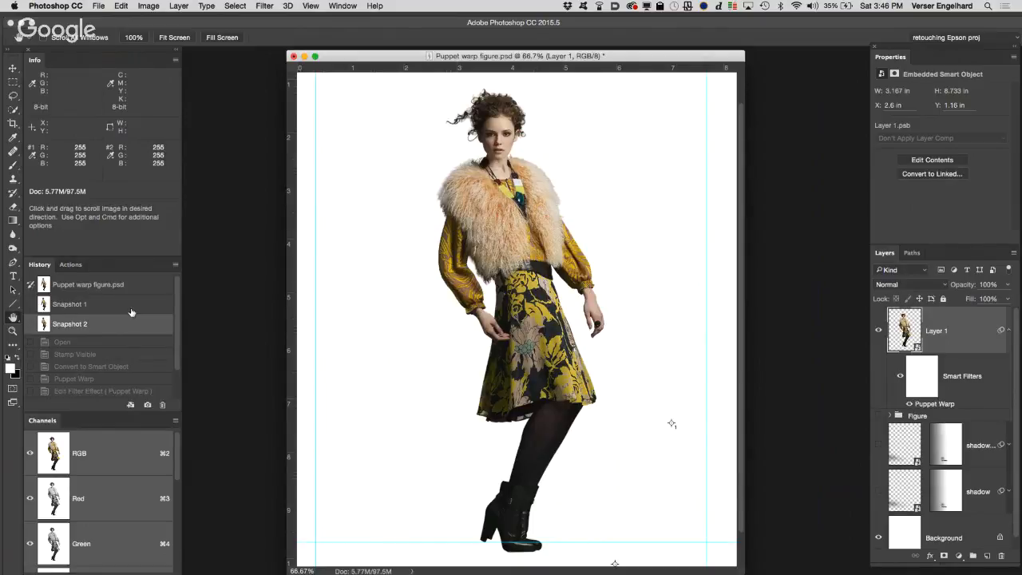
Step: Reopen the Puppet Warp smart filter and add a pin at the base of the neck
double_click(934, 404)
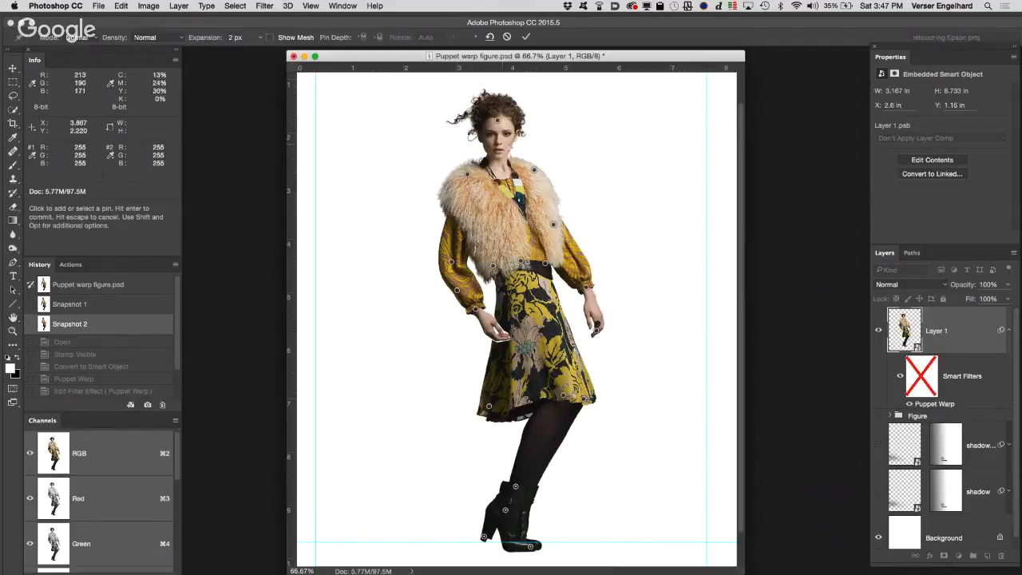
left_click(500, 152, "super")
left_click(610, 277, "super")
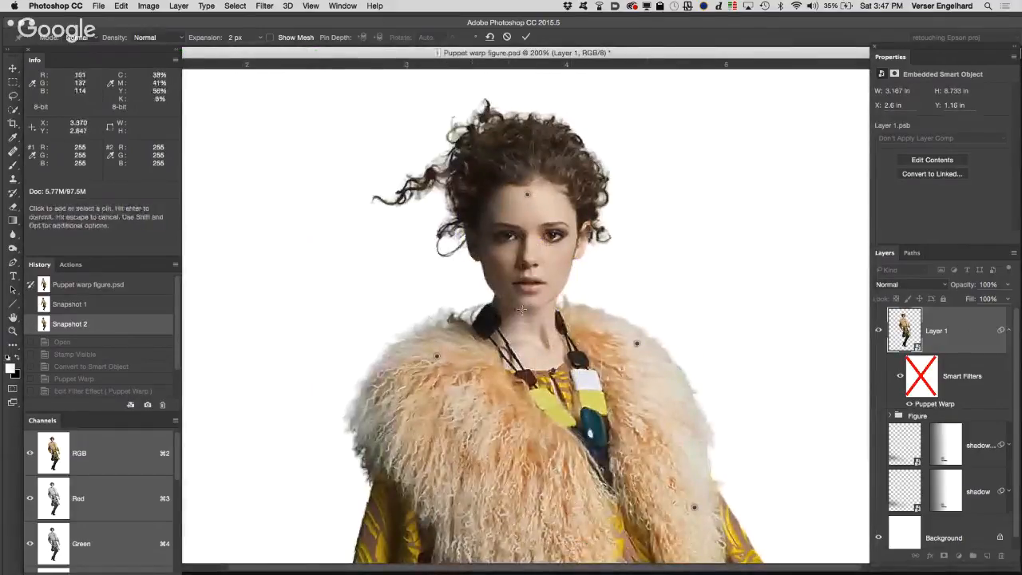
left_click(530, 338)
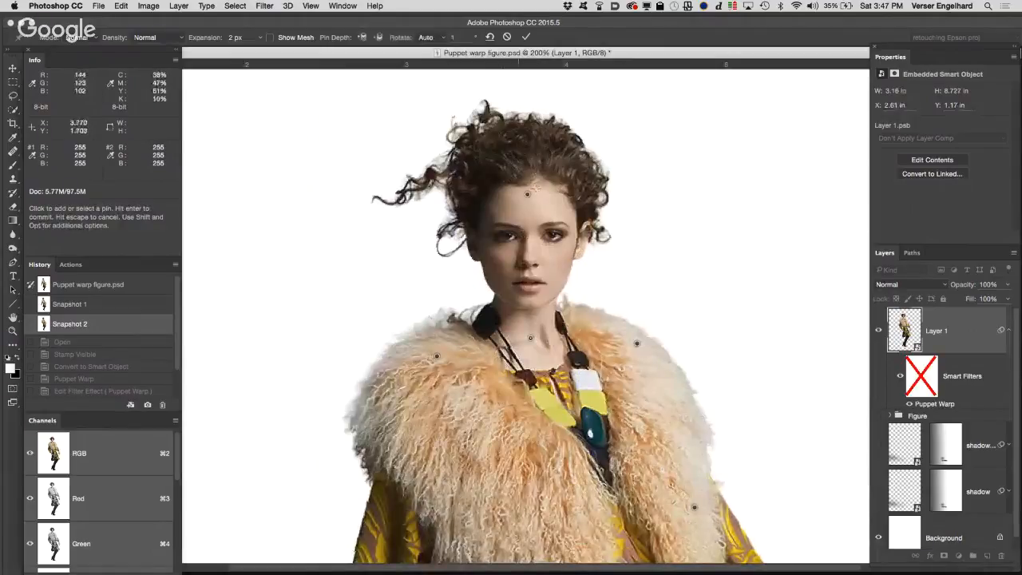
Step: Try to lengthen the neck by moving the forehead pin upward, and undo the move
left_click_drag(529, 196, 526, 125)
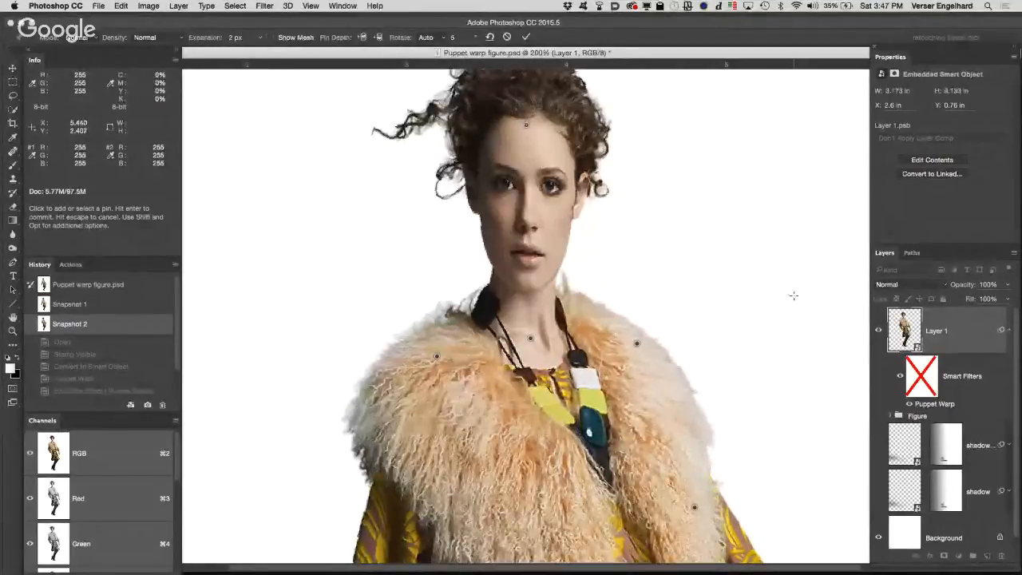
key("super+z")
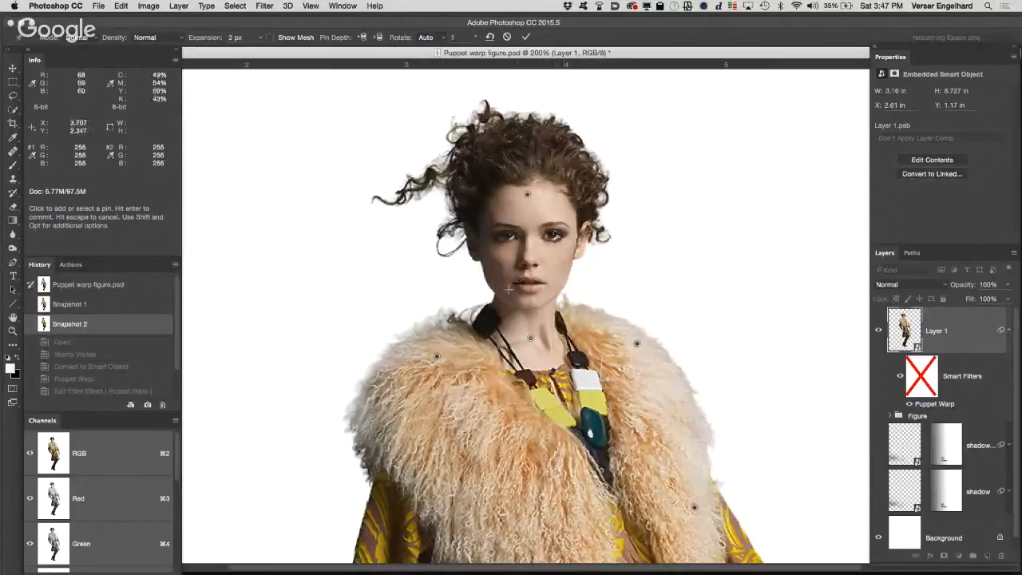
Step: Add Puppet Warp pins around the head: top and both sides of the hair, both ears, the jaw and the chin
left_click(526, 132)
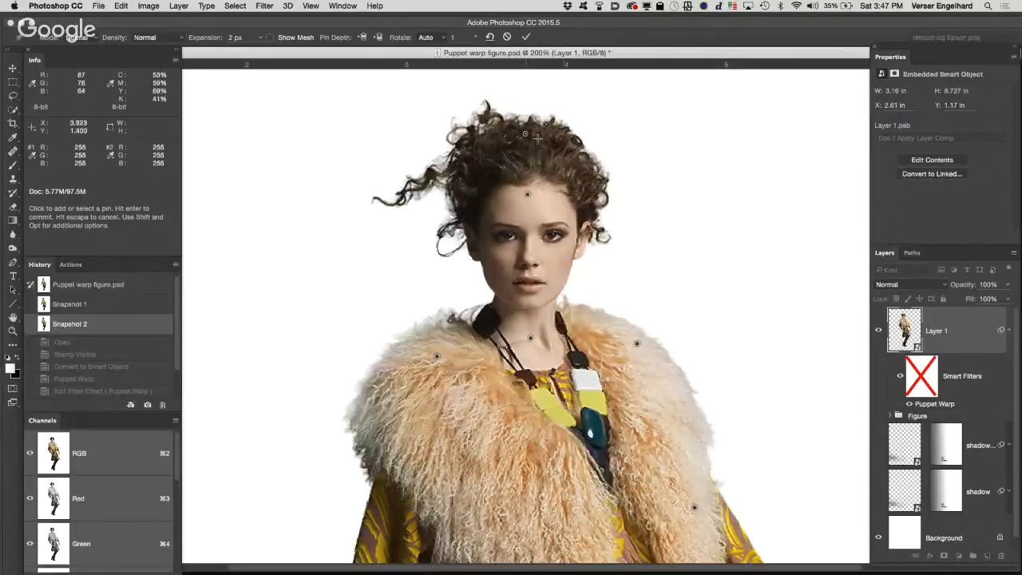
left_click(460, 184)
left_click(585, 204)
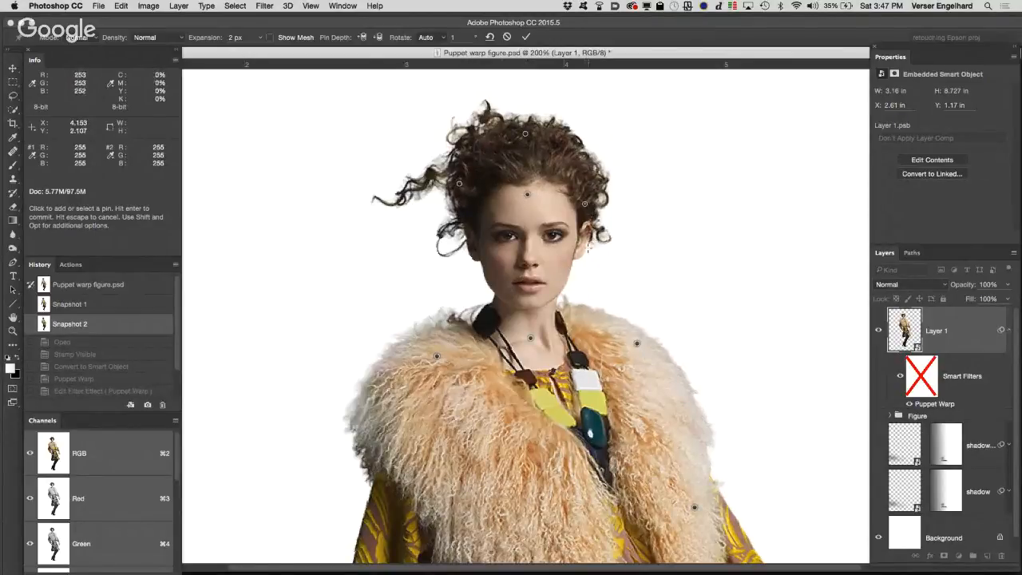
left_click(583, 247)
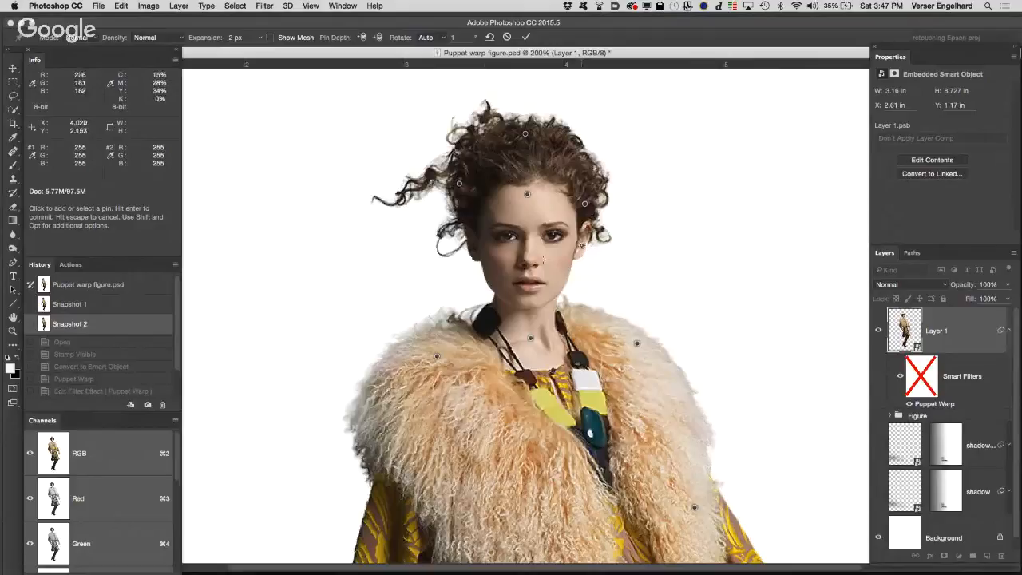
left_click(474, 253)
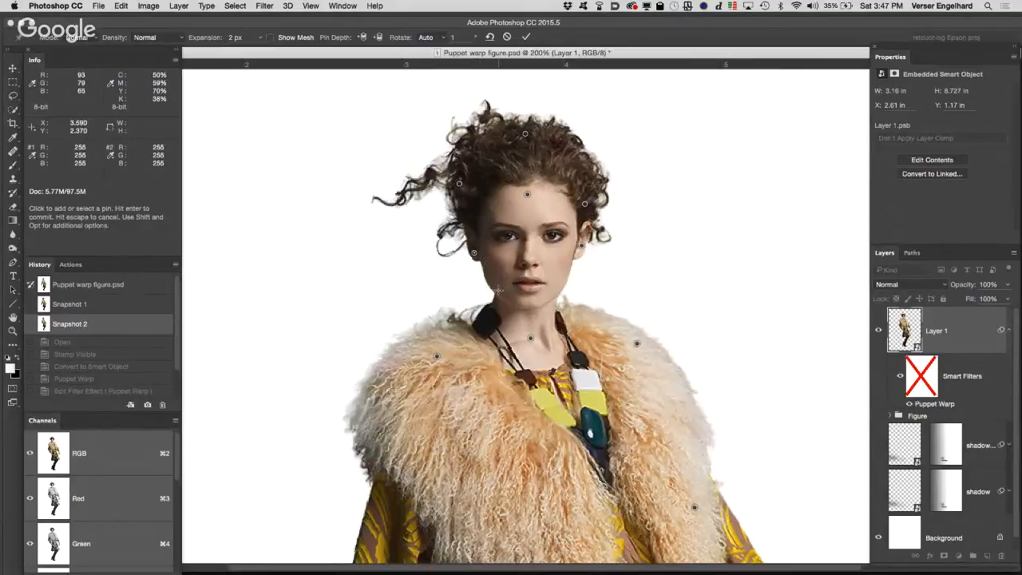
left_click(498, 290)
left_click(531, 302)
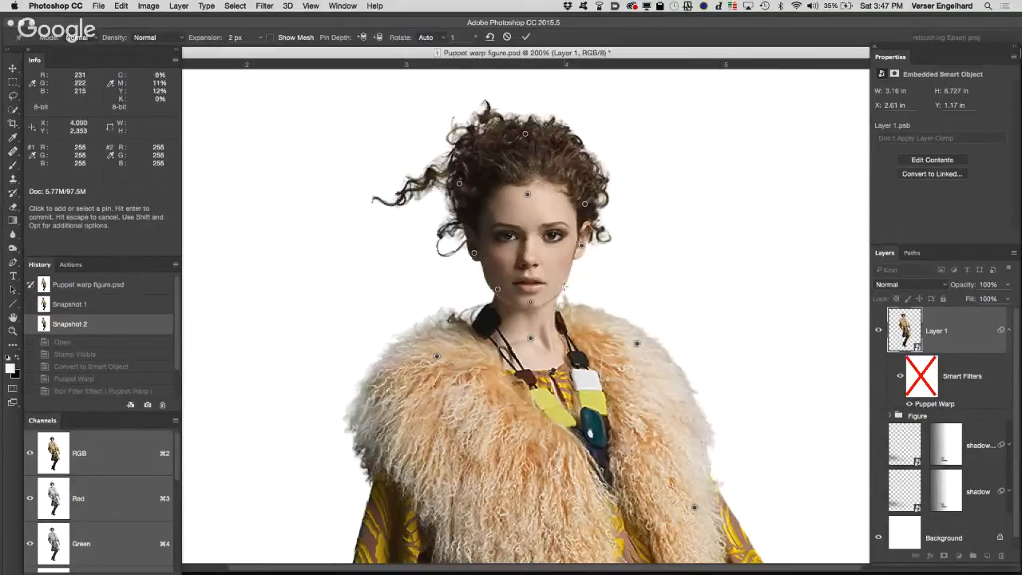
Step: Add pins on both eyes and the nose, and try to place another one on the mouth
left_click(557, 236)
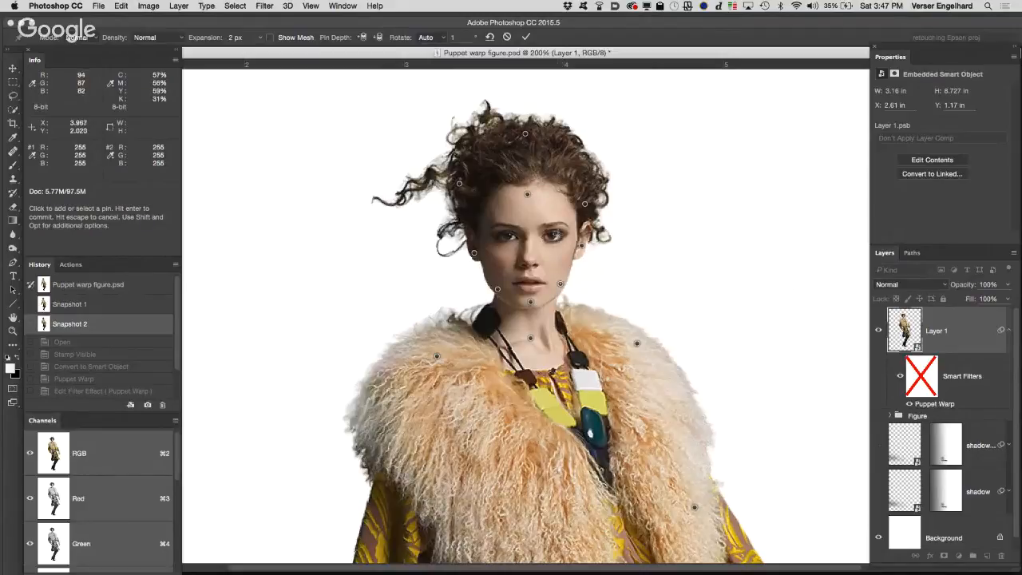
left_click(514, 237)
left_click(529, 261)
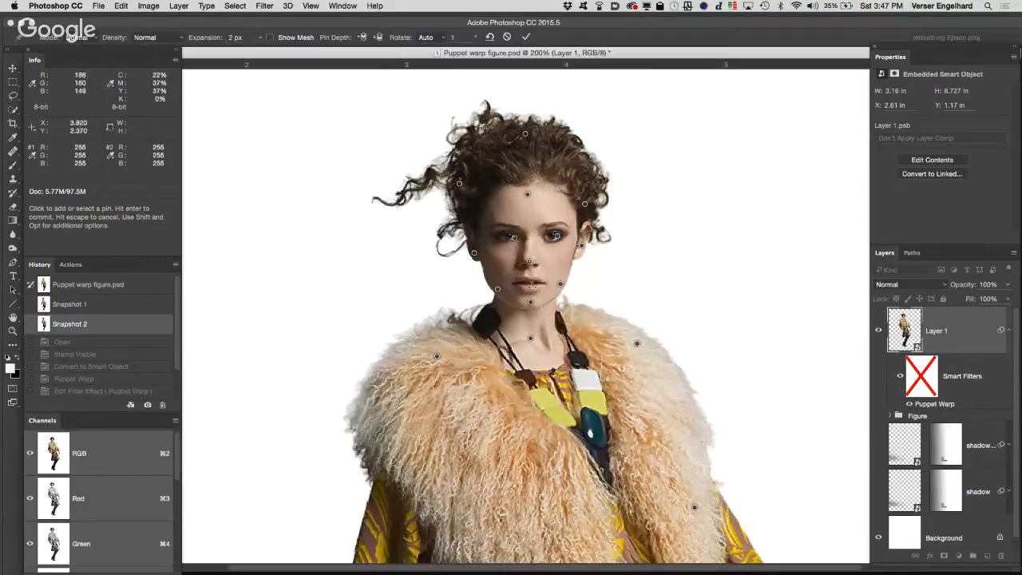
left_click(572, 286)
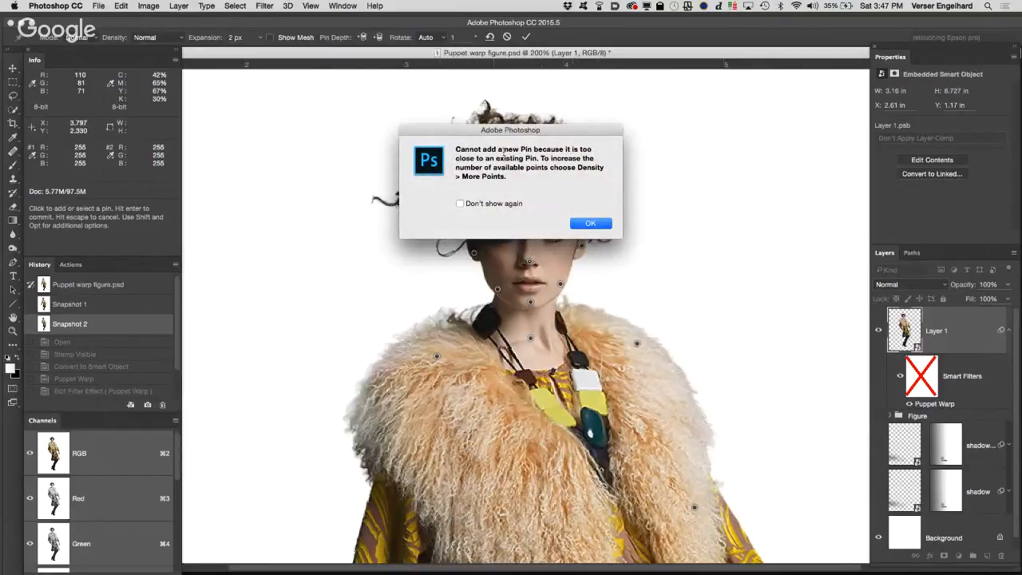
left_click(591, 224)
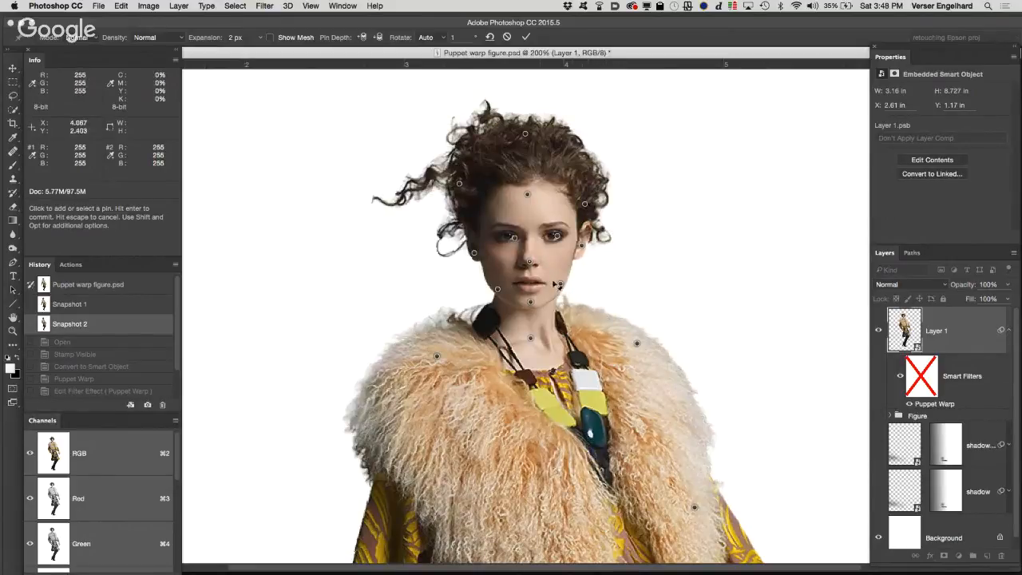
Step: Set the Puppet Warp density to More Points and add a pin on the mouth
key("alt+space")
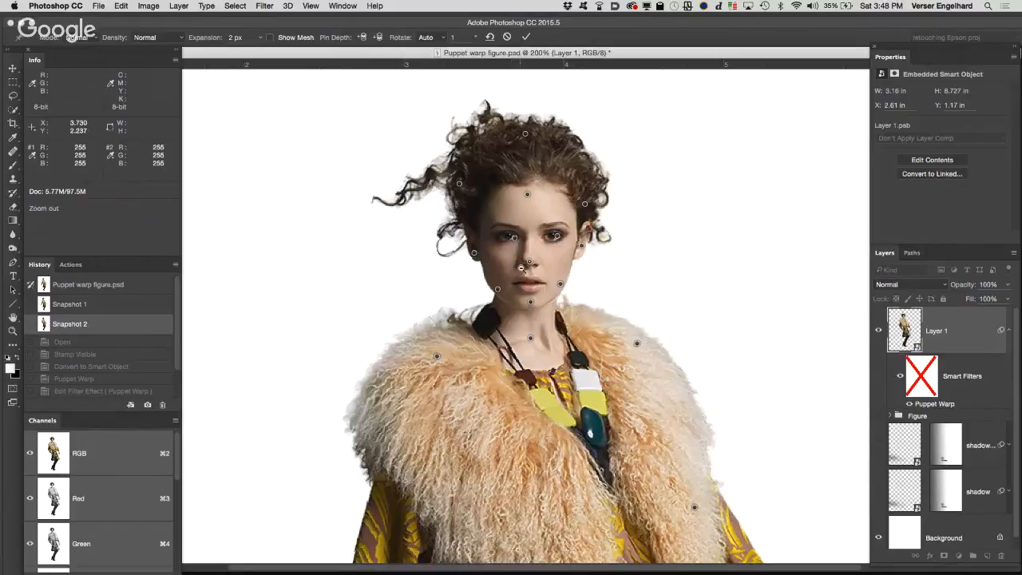
left_click(522, 267, "alt")
left_click(365, 160, "alt")
left_click_drag(404, 58, 669, 55)
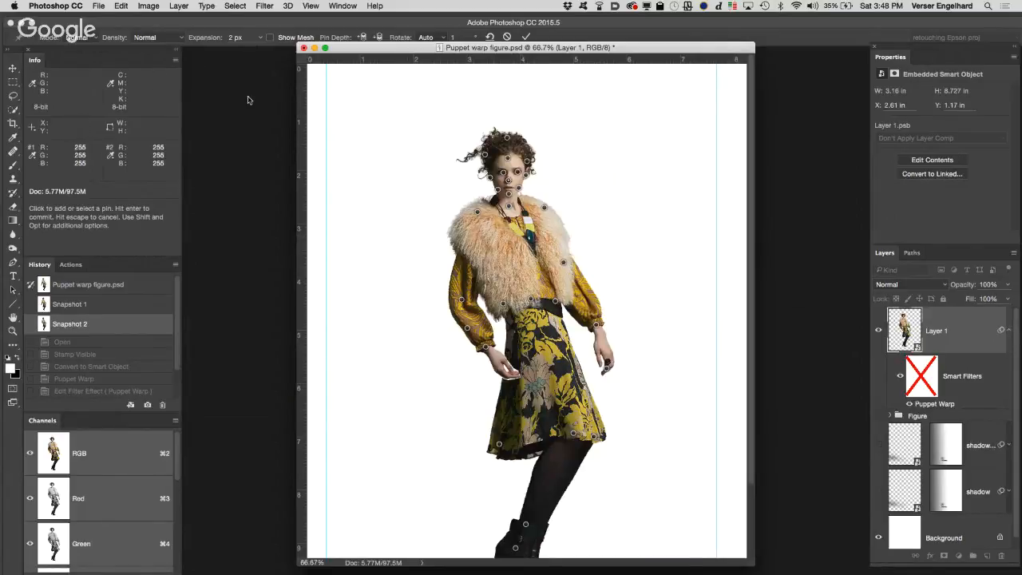
left_click(176, 37)
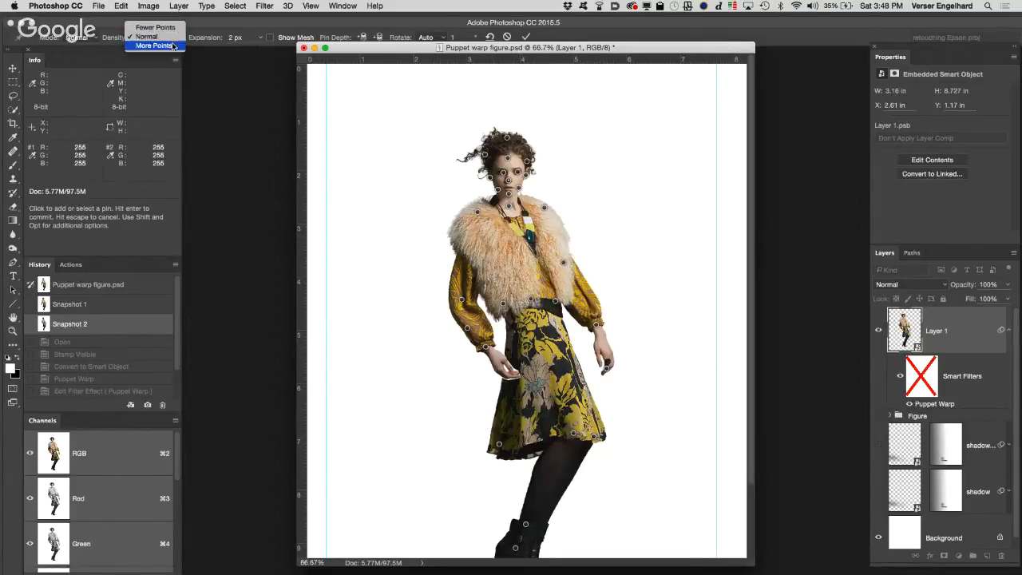
left_click(174, 45)
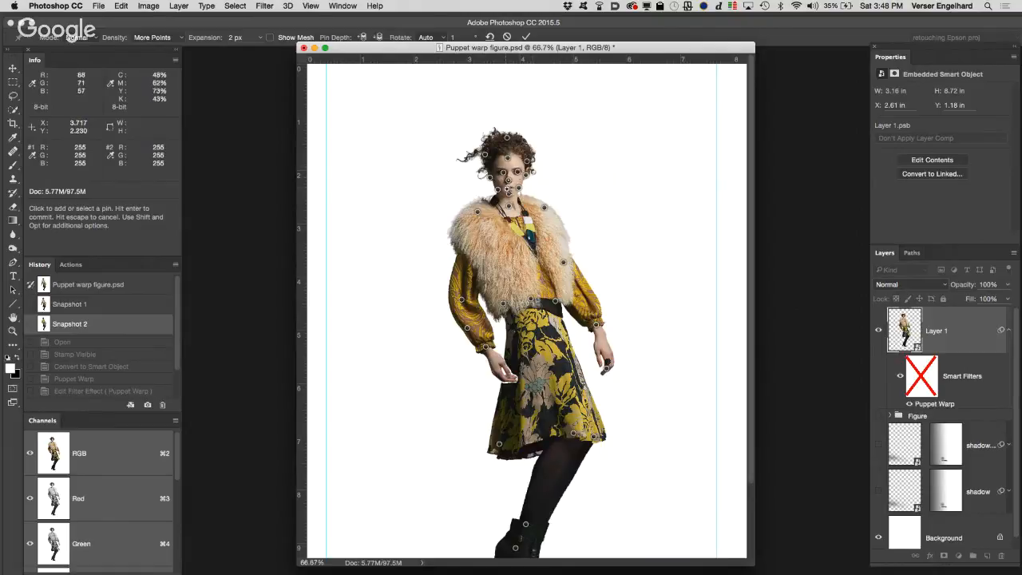
key("super+space")
left_click(508, 183)
left_click(610, 242)
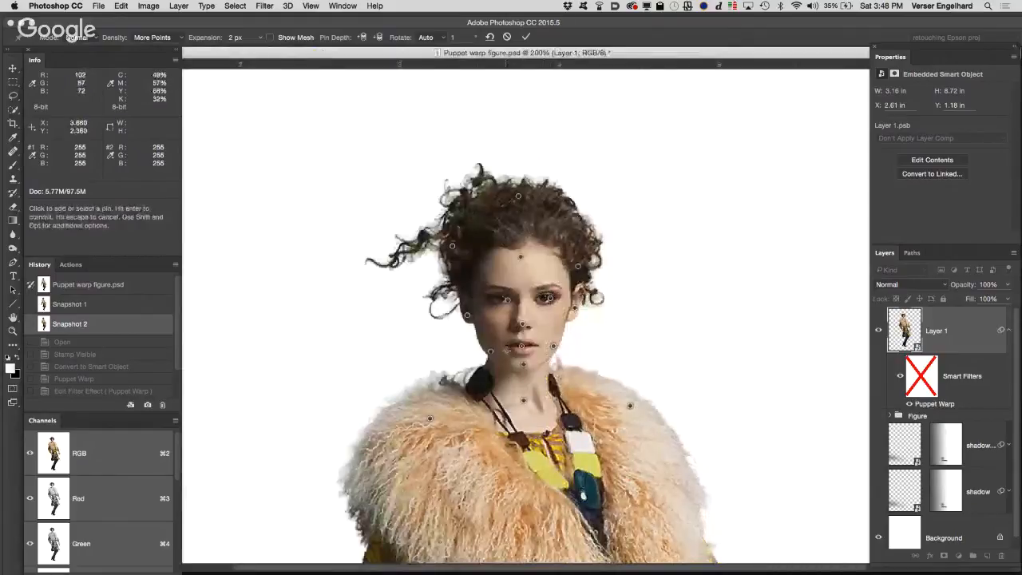
Step: Try to raise the head by selecting several head pins and moving them slightly upward together, and undo the move
key("shift")
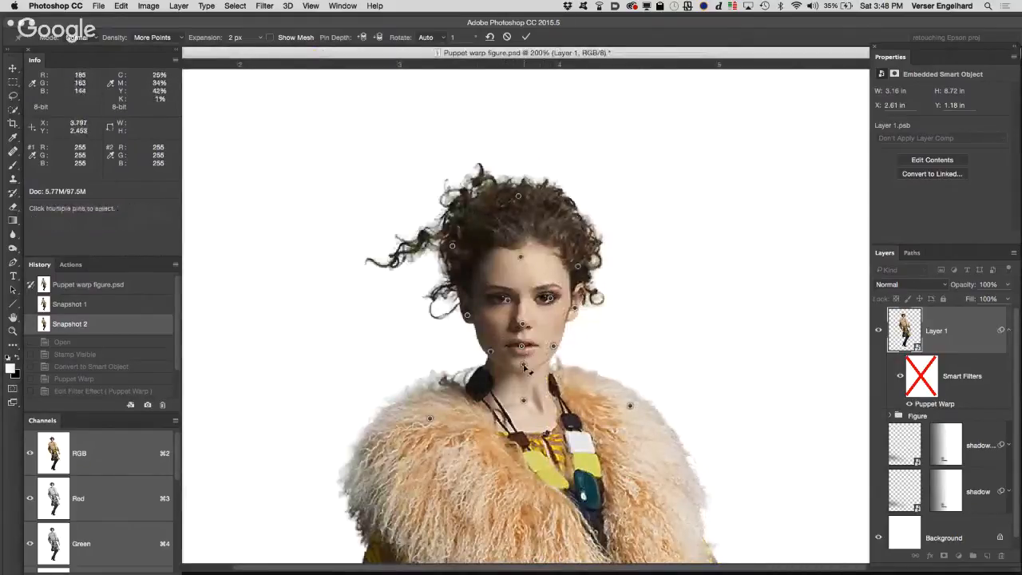
left_click(524, 365, "shift")
left_click(554, 347, "shift")
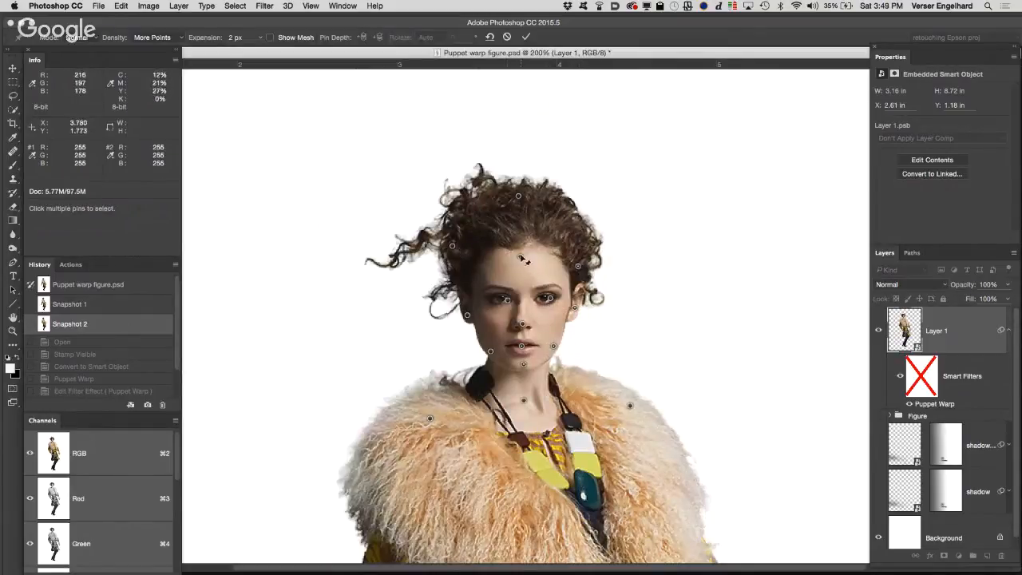
left_click_drag(522, 257, 522, 254)
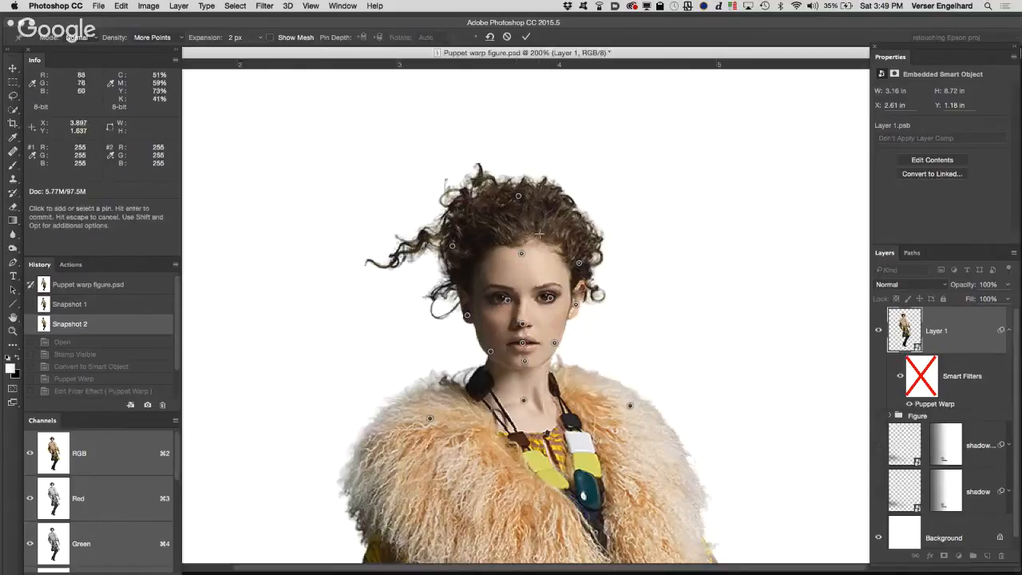
key("super+z")
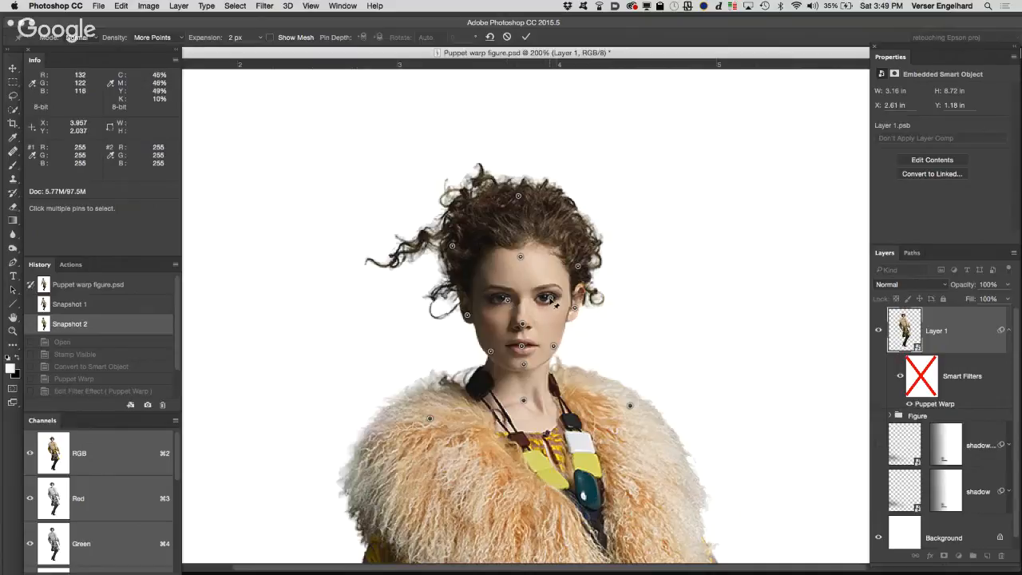
Step: Move the selected head pins upward together to lengthen the neck, and apply the warp
left_click(519, 277)
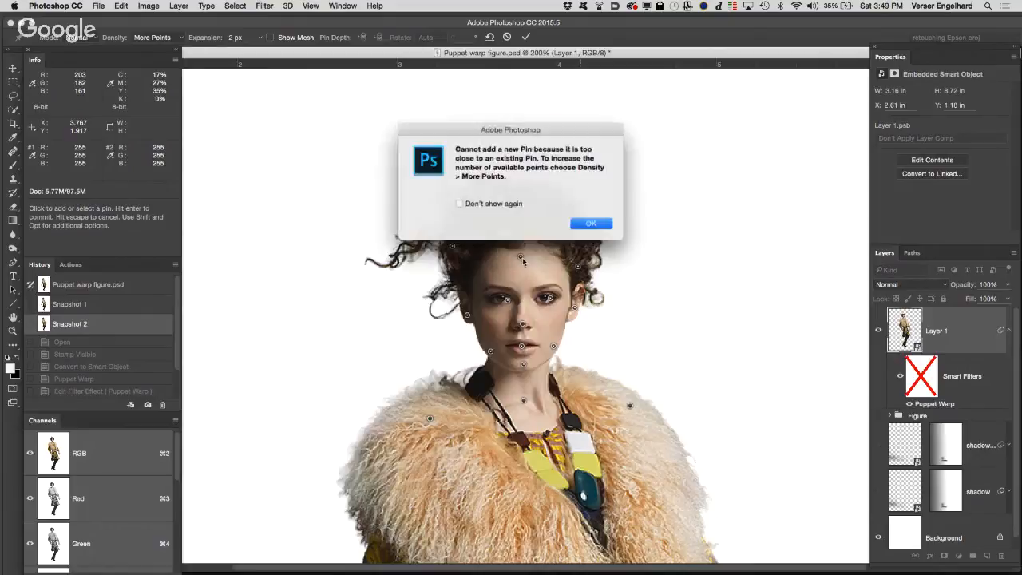
left_click(583, 224)
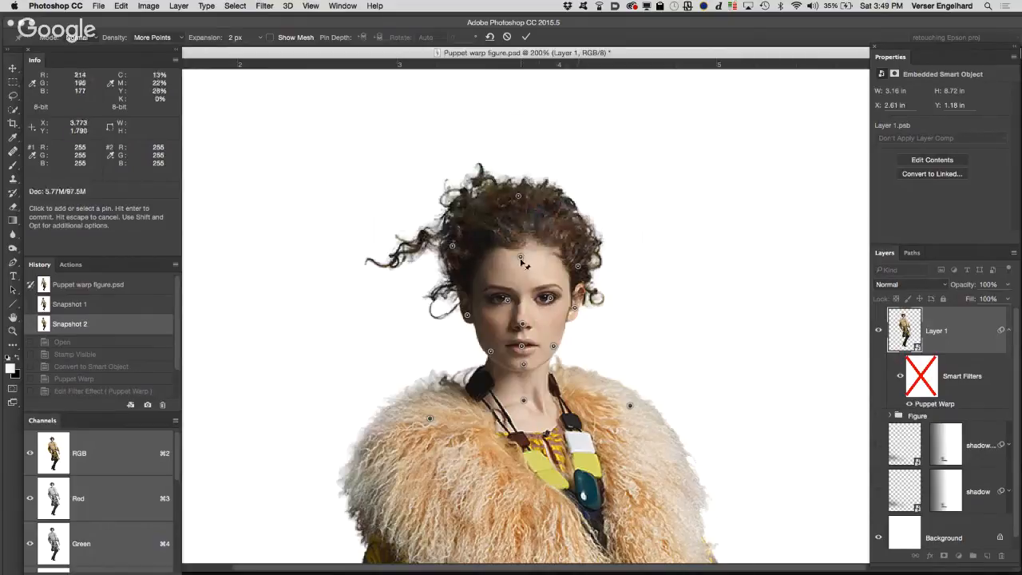
left_click_drag(520, 258, 521, 249)
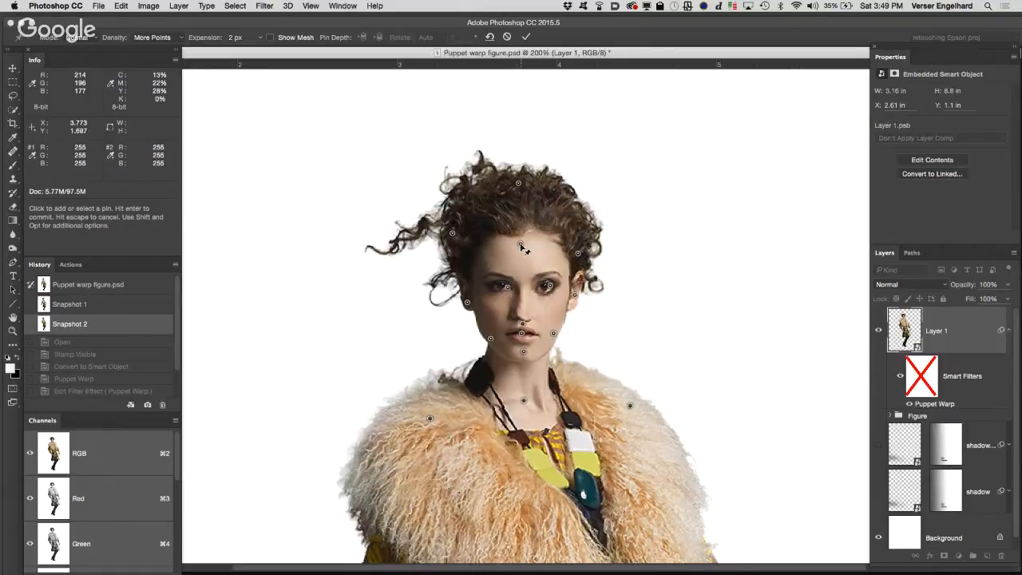
left_click(527, 37)
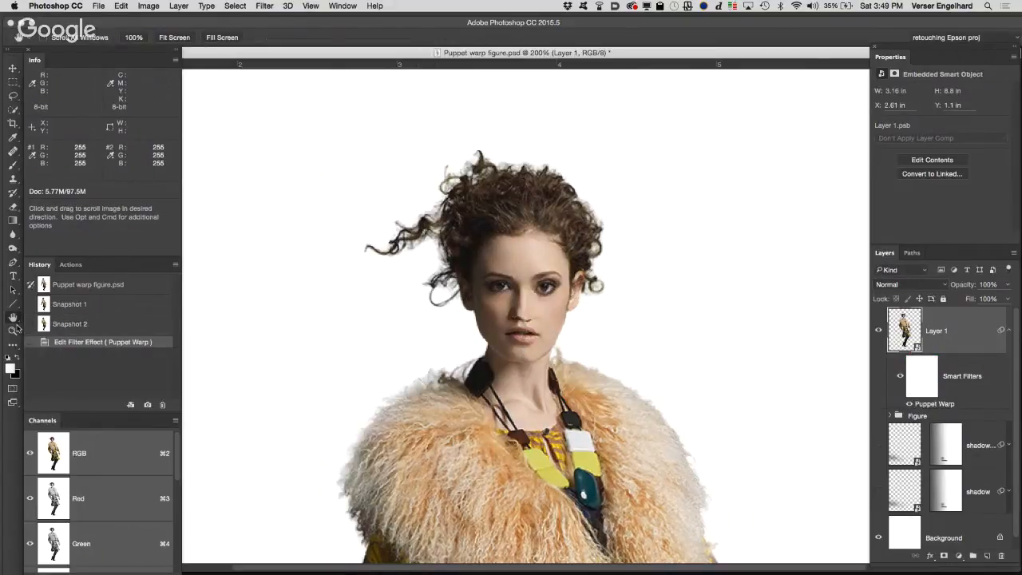
Step: Compare the warped Layer 1 with the original Figure group by toggling their visibility, leaving only the warped figure shown
double_click(13, 318)
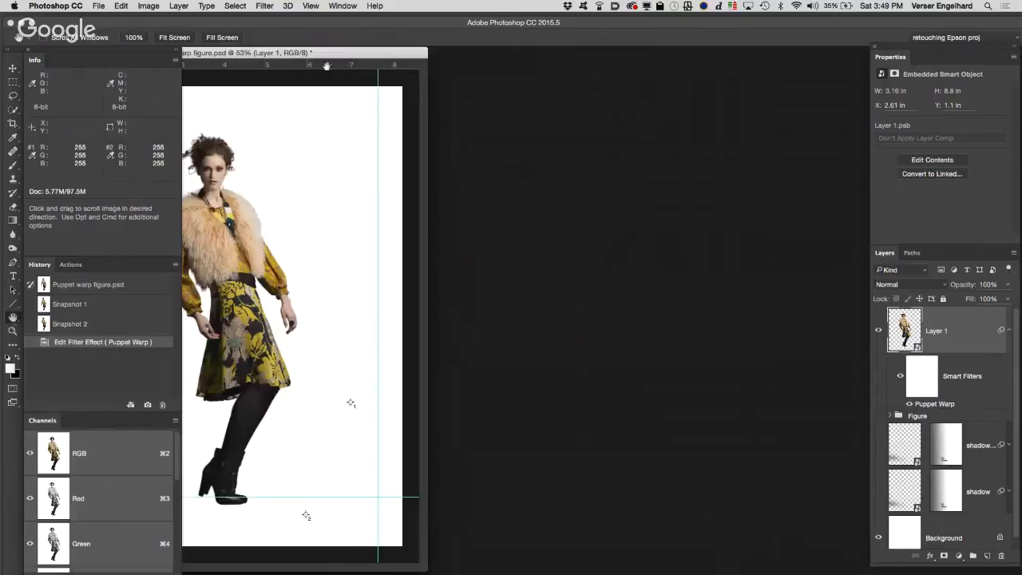
left_click_drag(335, 55, 649, 63)
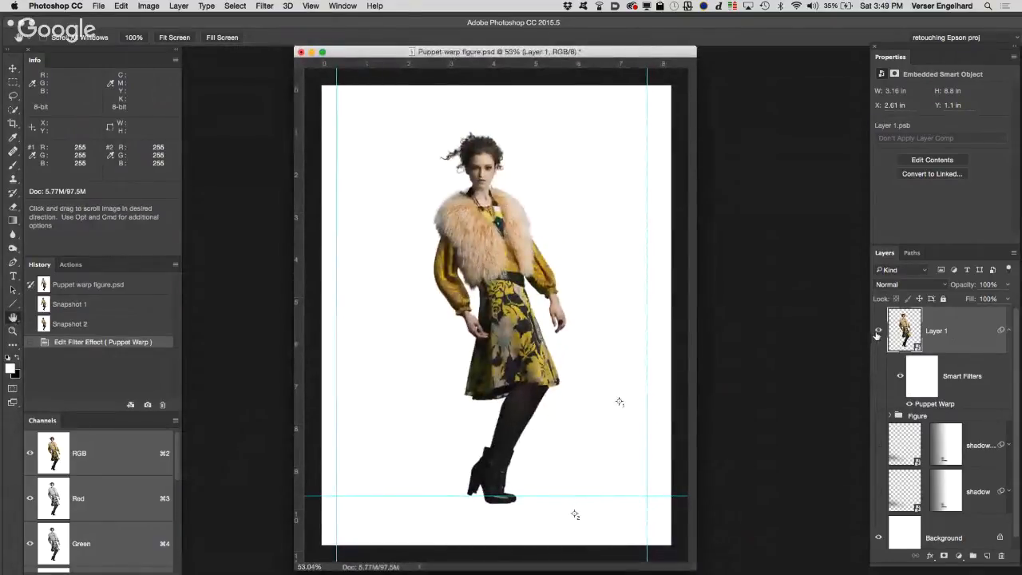
left_click(878, 416)
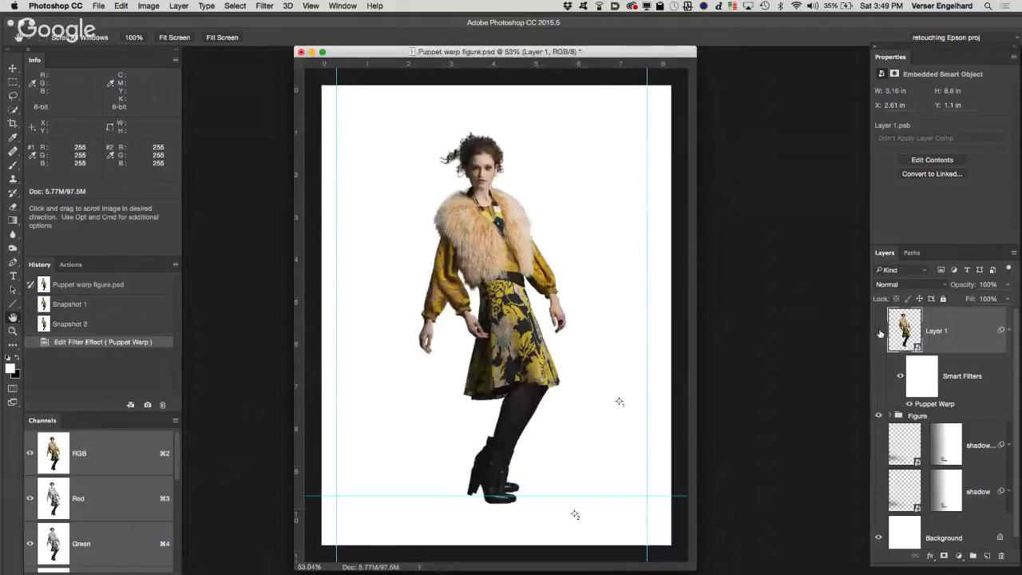
left_click(880, 331)
left_click(879, 331)
left_click(877, 417)
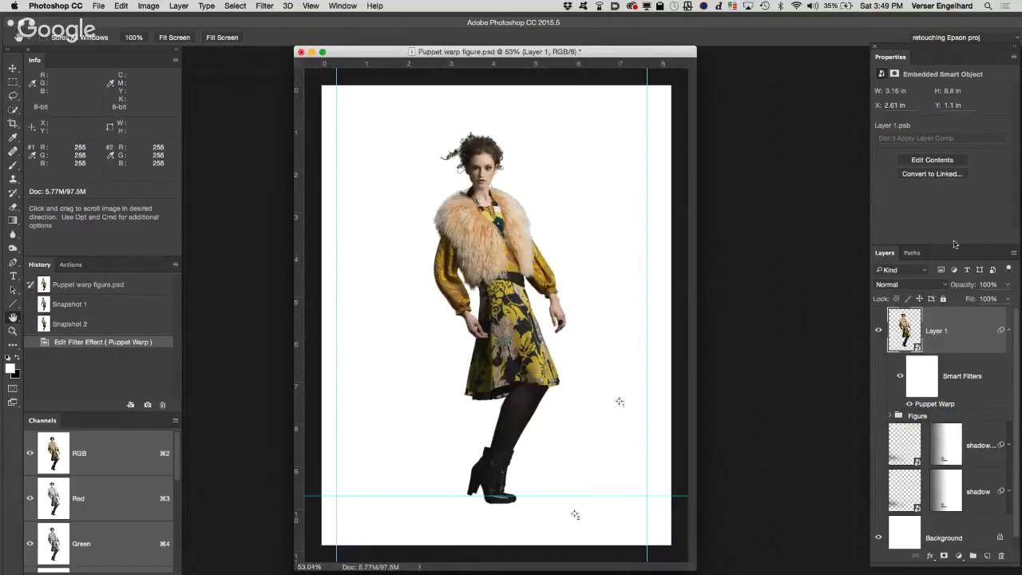
Step: Reopen the Puppet Warp smart filter and rotate the wrist pin of the hand beside the skirt to about -55°
double_click(942, 404)
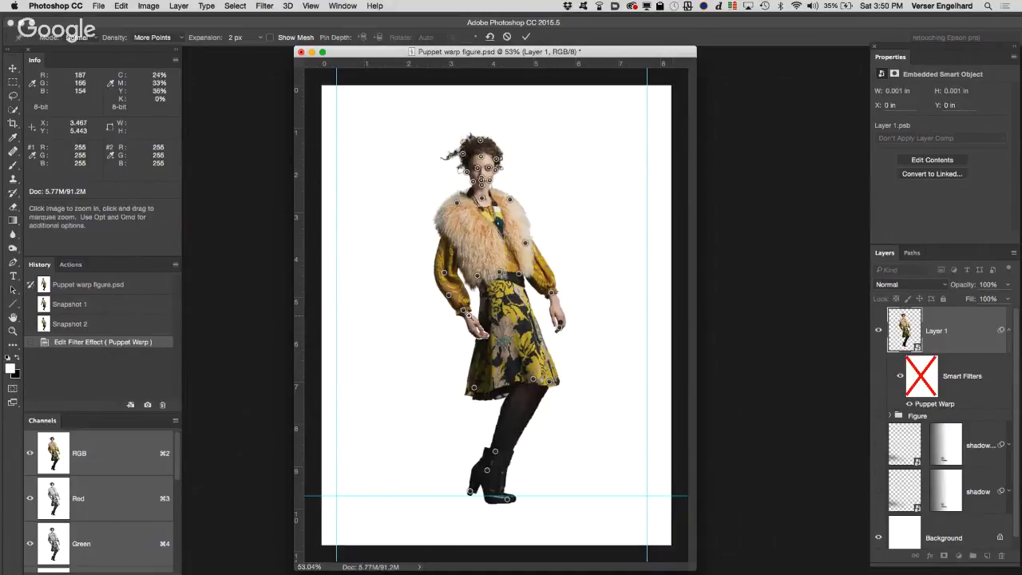
left_click(477, 313, "super")
left_click(488, 321, "super")
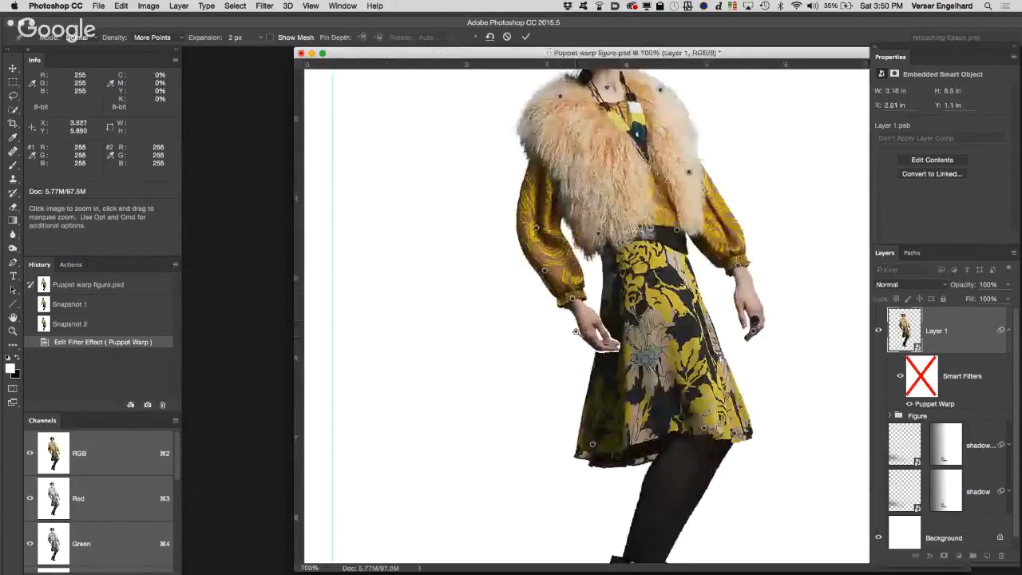
left_click(576, 327, "super")
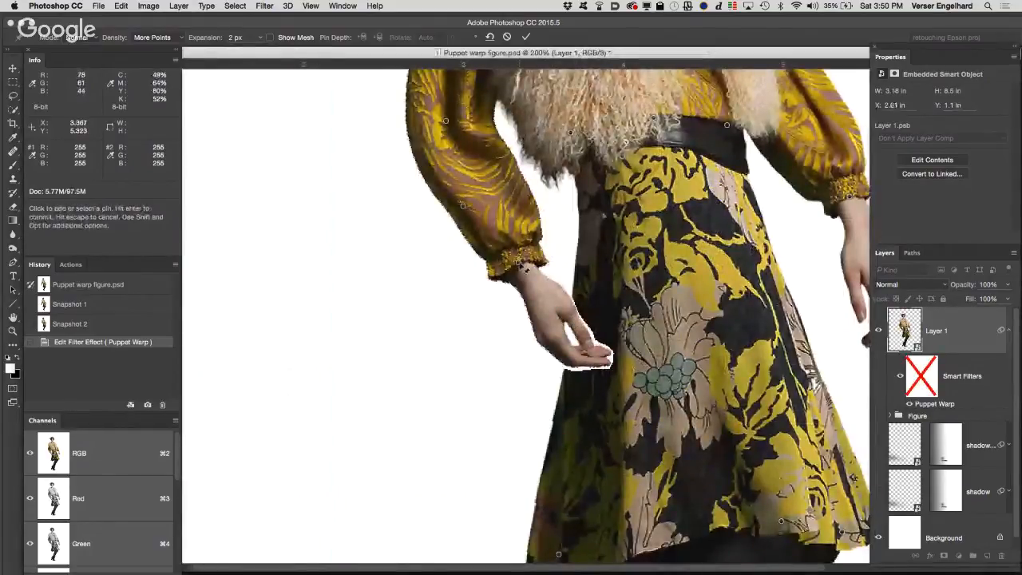
left_click(520, 263)
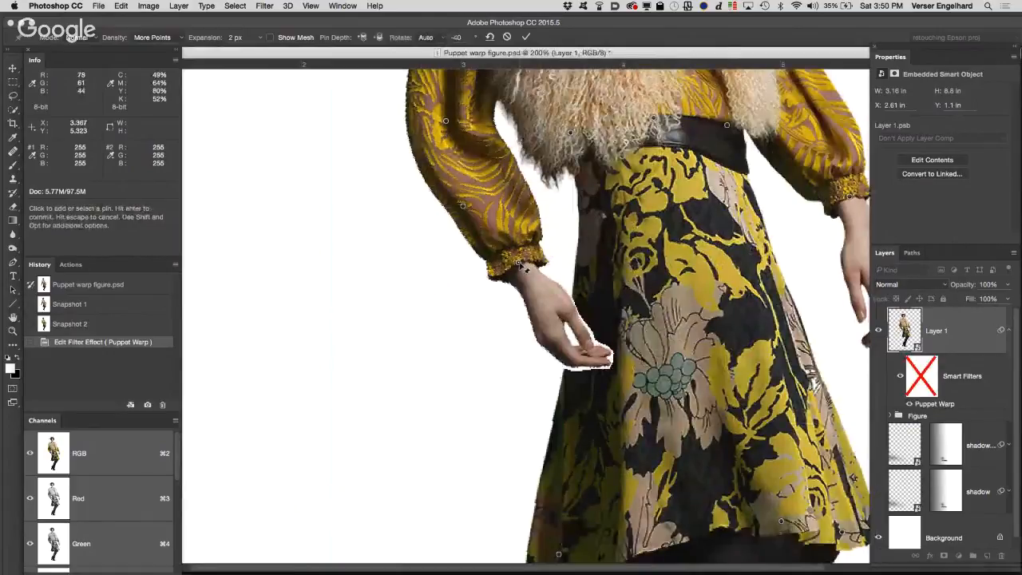
key("alt")
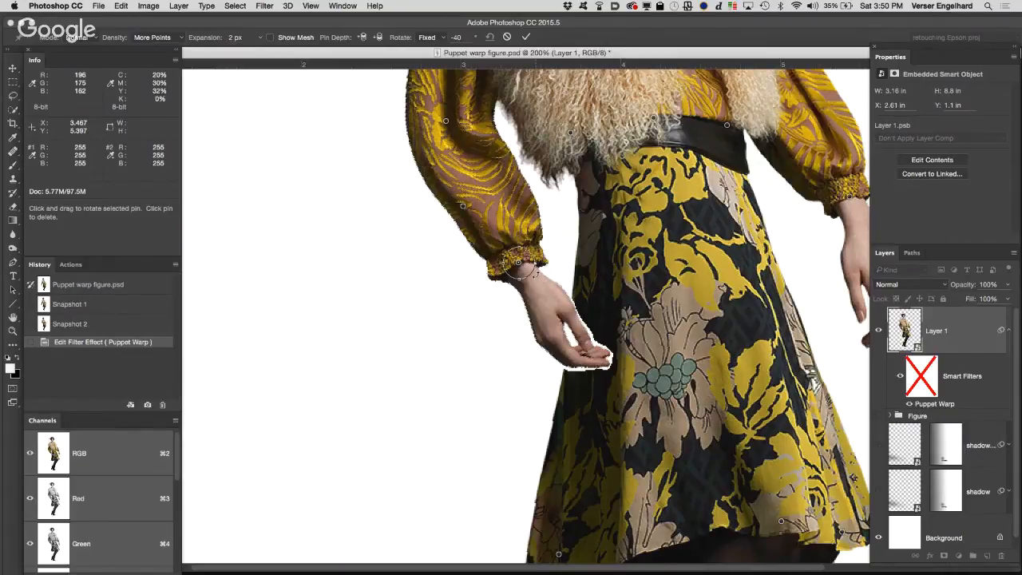
mouse_move(538, 273)
left_mouse_down()
mouse_move(534, 283)
mouse_move(546, 272)
left_mouse_up()
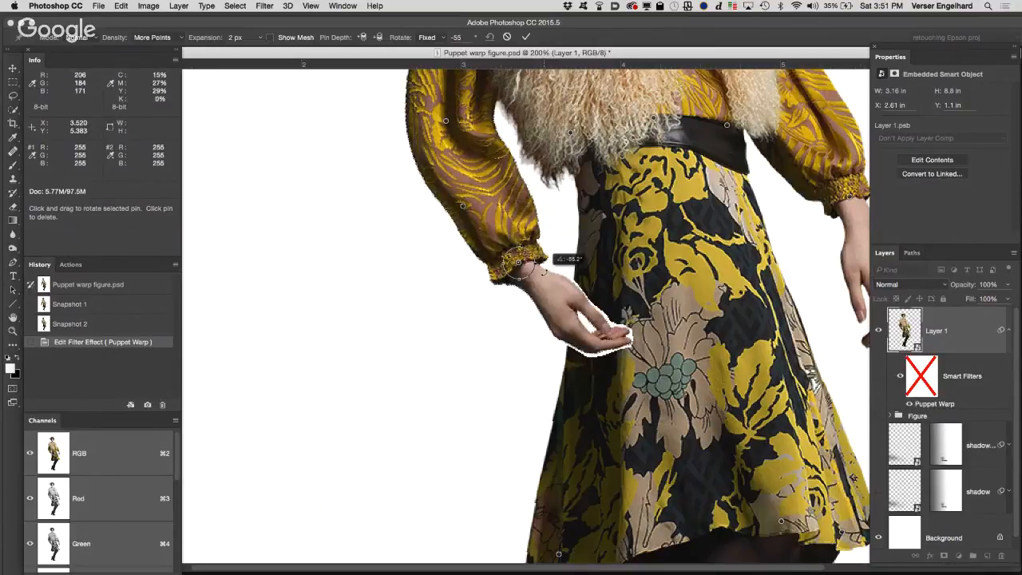
left_click_drag(546, 272, 543, 272)
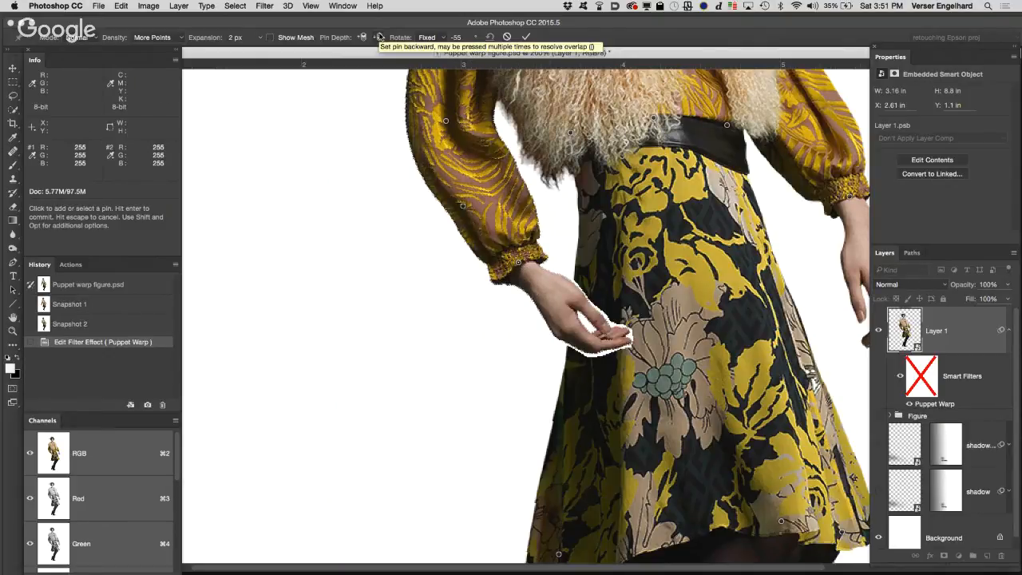
Step: Send the wrist pin backward so the hand goes behind the skirt, apply the warp, and view the whole figure
left_click(380, 37)
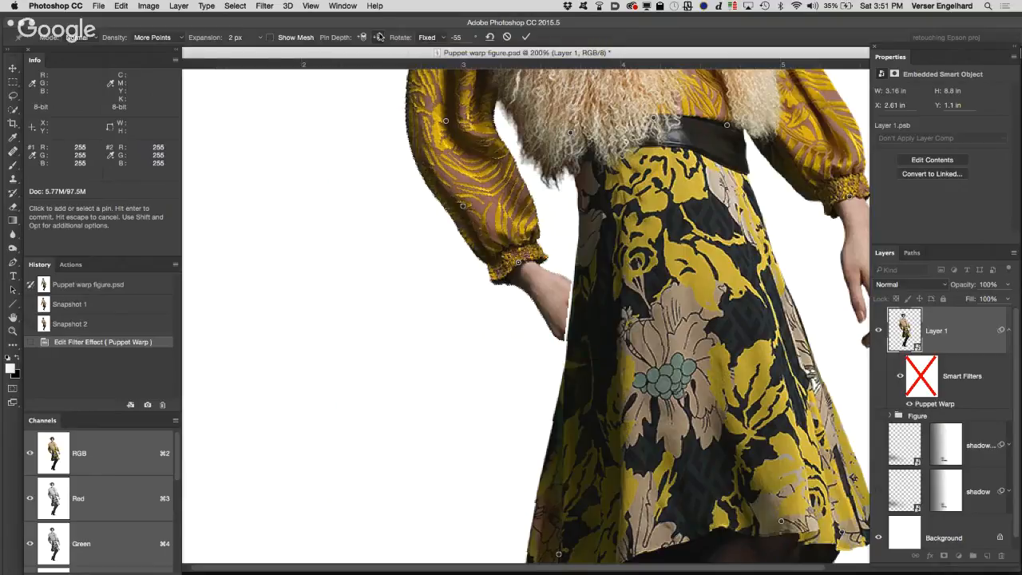
left_click(524, 38)
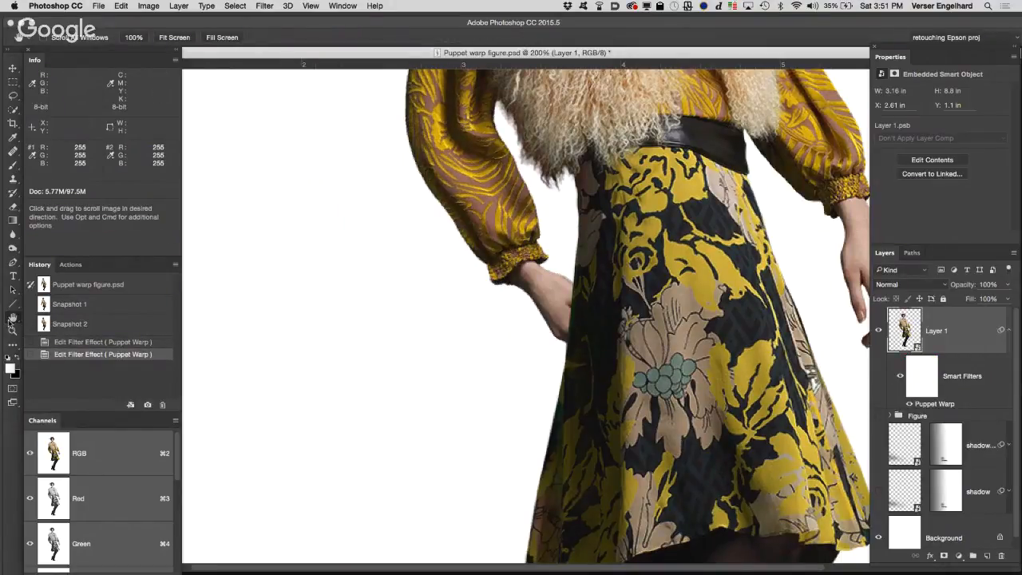
double_click(13, 318)
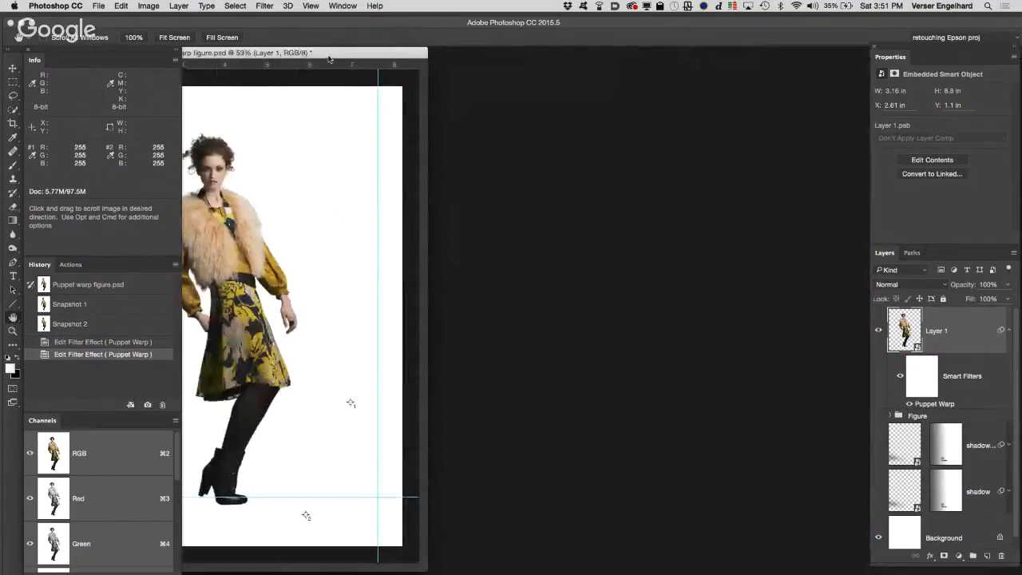
Step: Reopen Layer 1's Puppet Warp smart filter, show its mesh, and set the expansion to 22 px
double_click(413, 52)
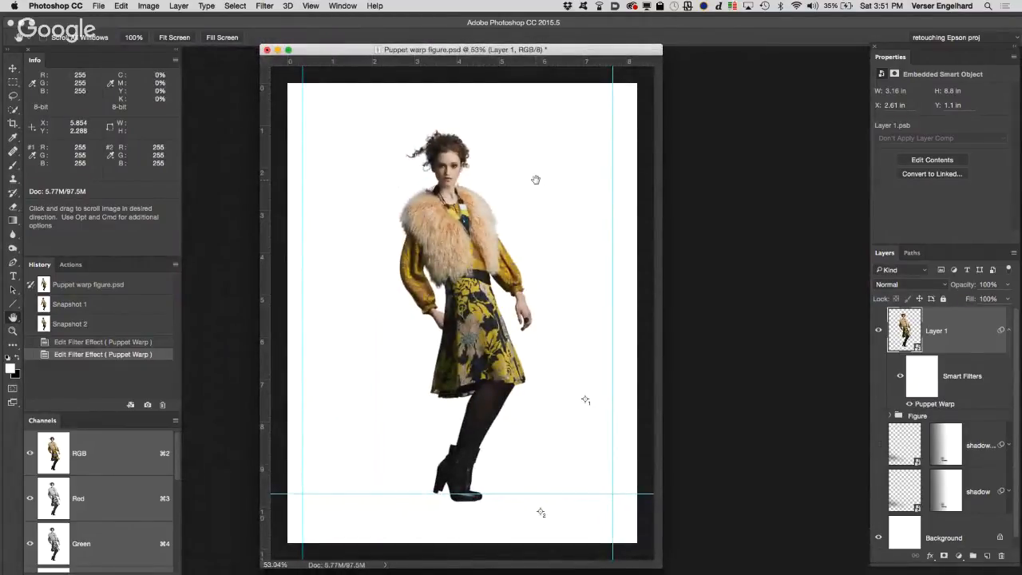
double_click(936, 404)
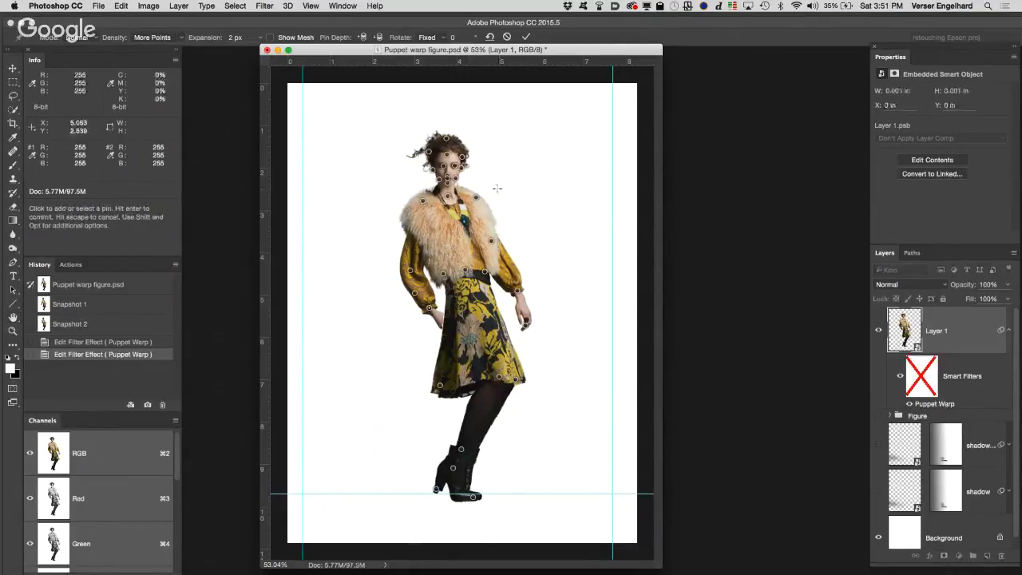
left_click(270, 37)
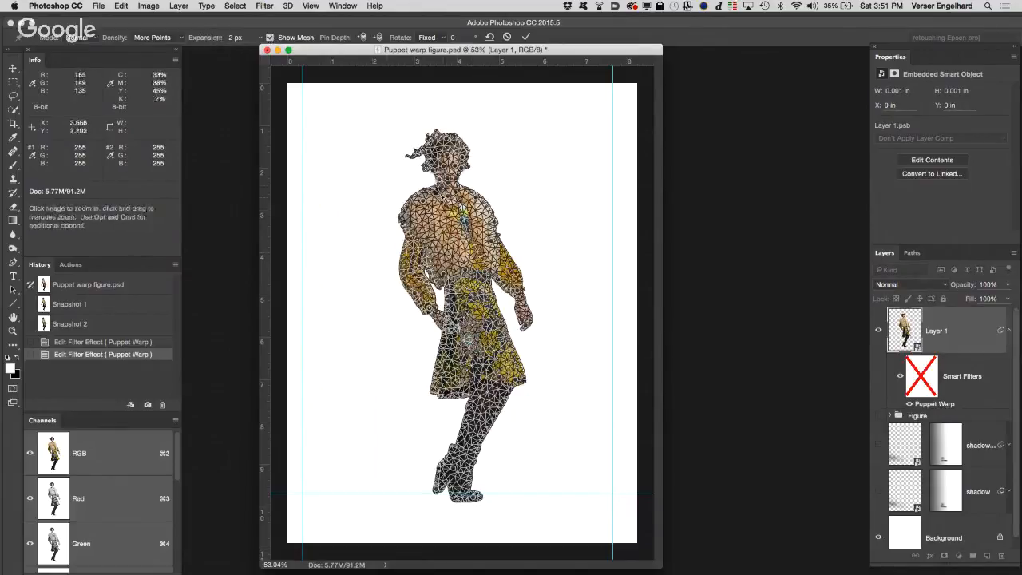
left_click(438, 169, "super")
left_click(457, 219, "super")
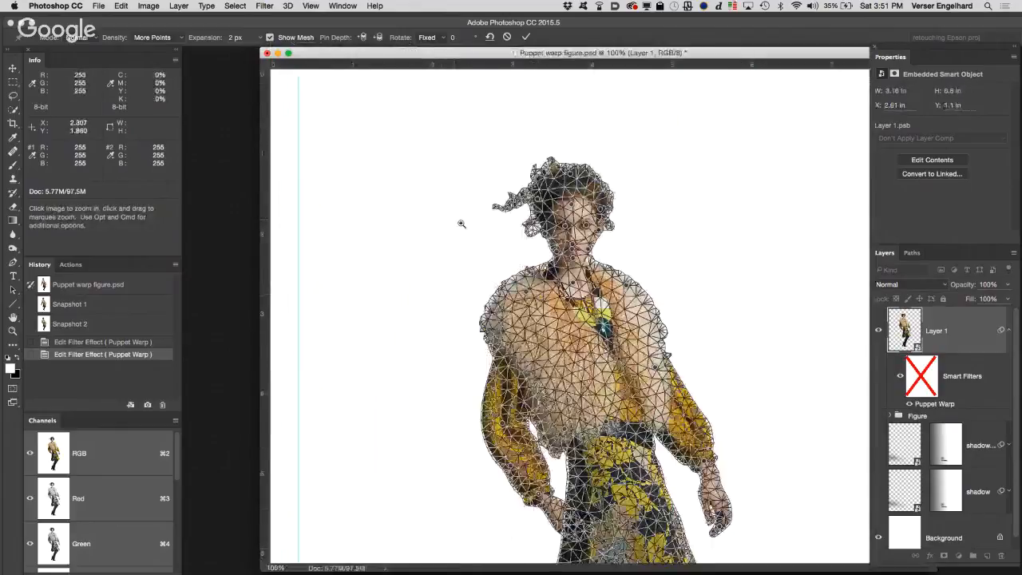
left_click(537, 299, "super")
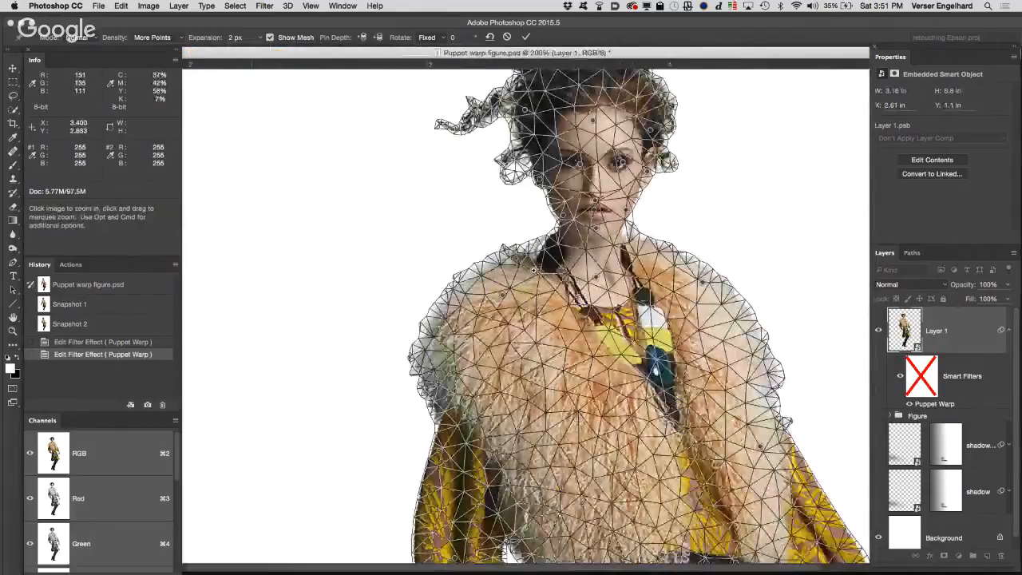
left_click(540, 273, "super")
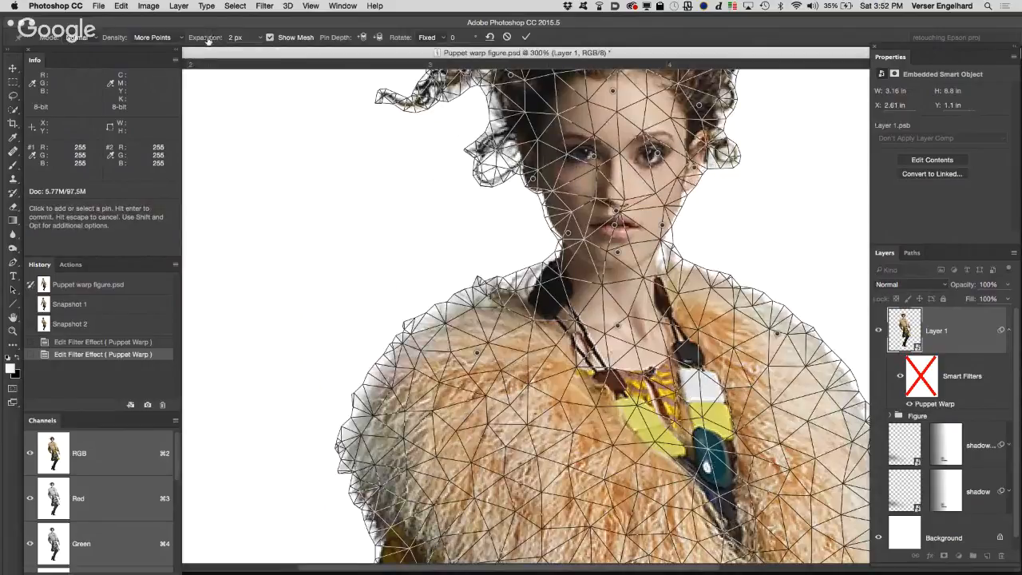
left_click_drag(207, 40, 228, 40)
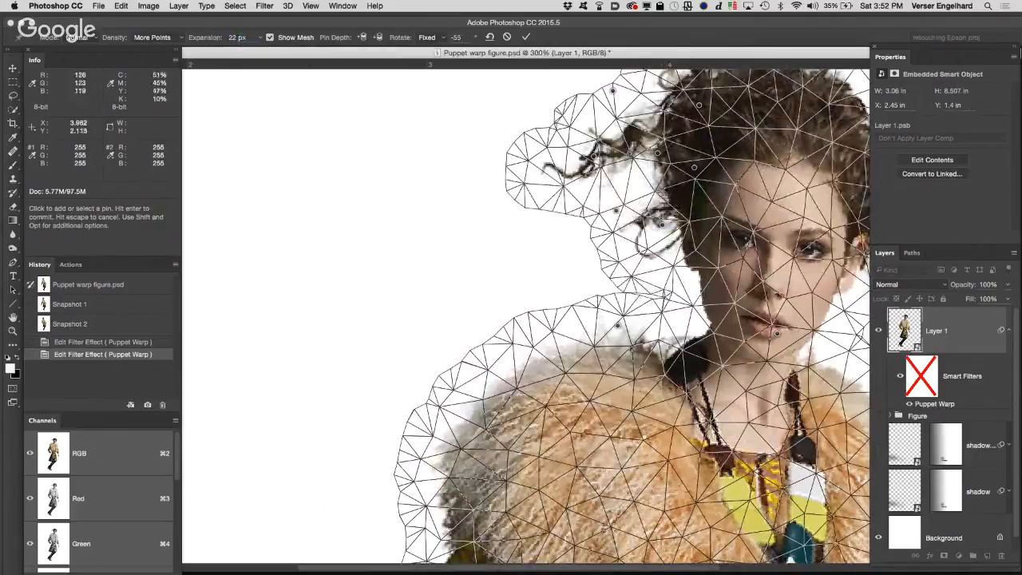
Step: Set the Puppet Warp expansion to -15 px and examine the mesh around the head and shoulders
key("alt+super+space")
left_click(677, 285)
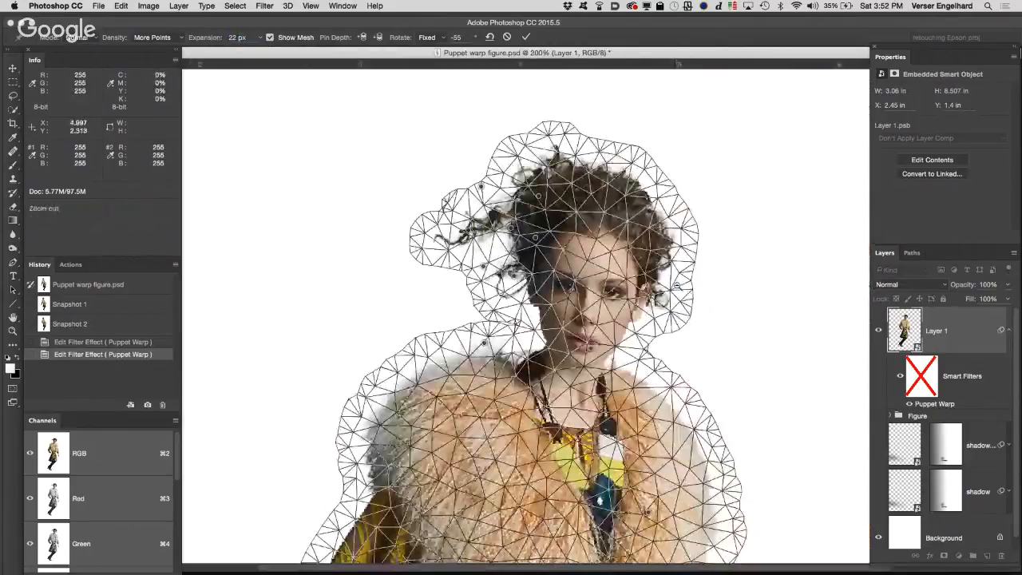
left_click(525, 320)
left_click(423, 285)
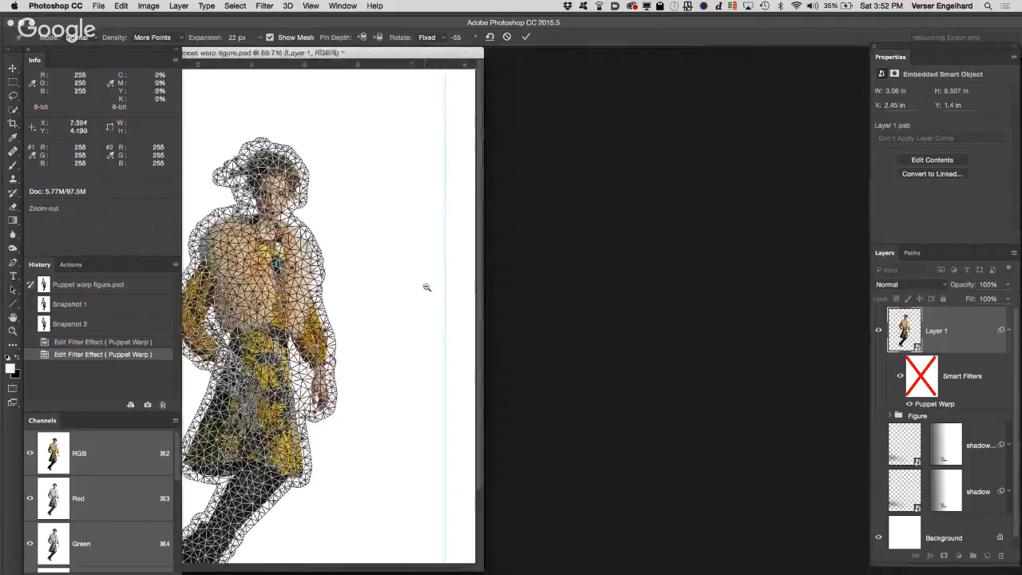
double_click(421, 51)
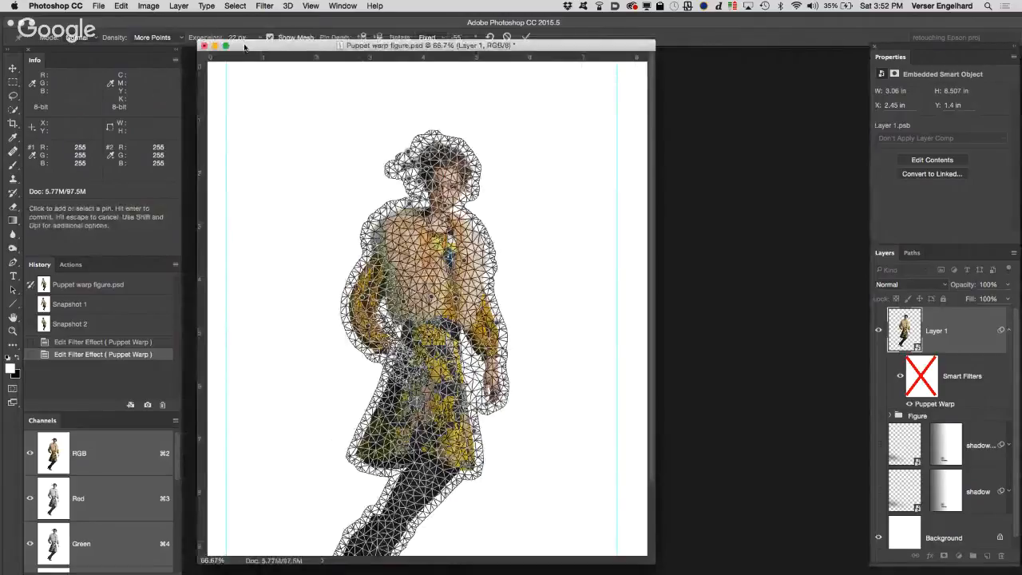
left_click_drag(246, 46, 198, 40)
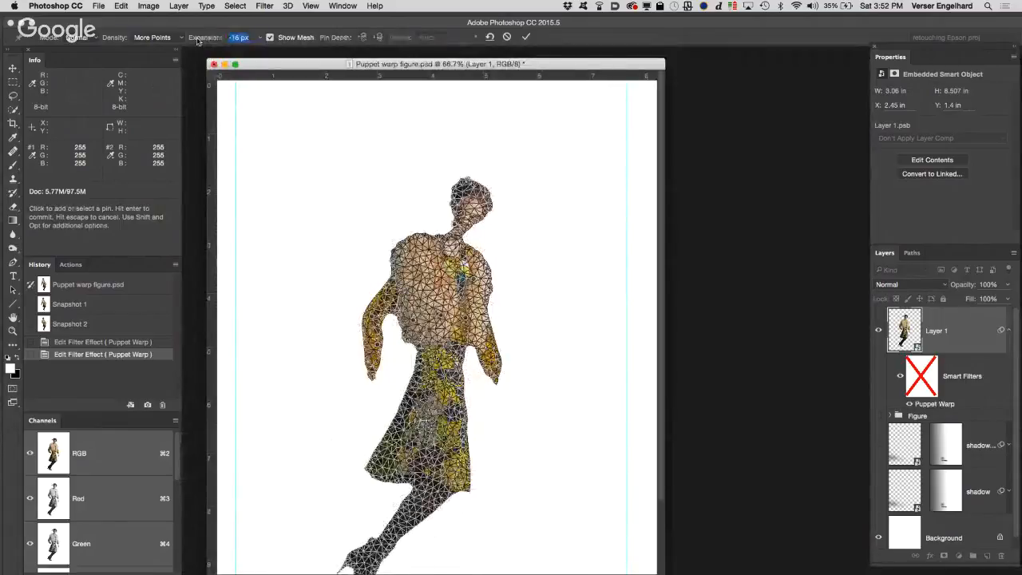
key("z")
left_click(458, 234)
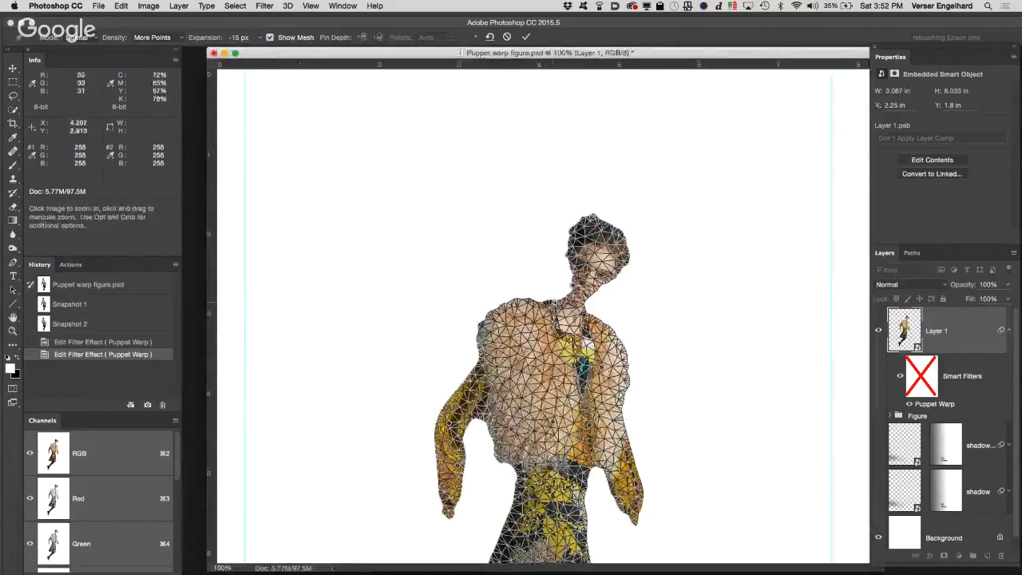
left_click(559, 309)
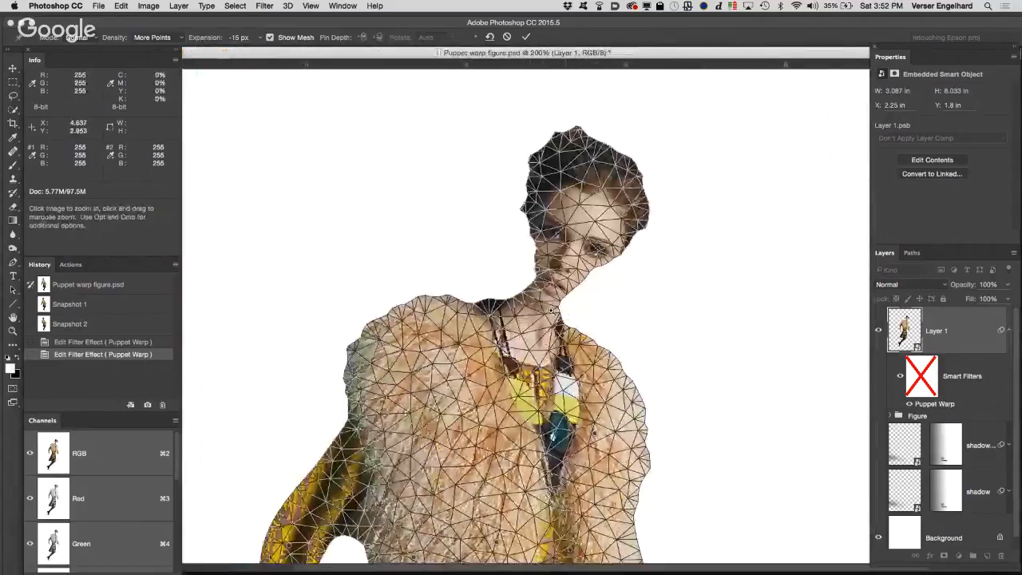
Step: Hide the warp mesh, set the expansion back to 2 px, and cancel the Puppet Warp edit
left_click(269, 37)
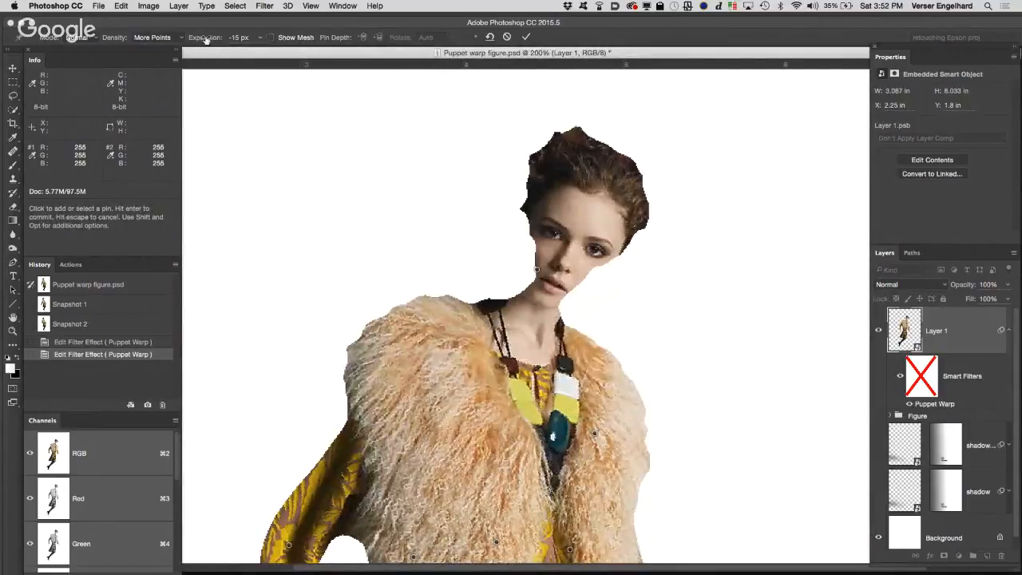
left_click_drag(205, 39, 216, 40)
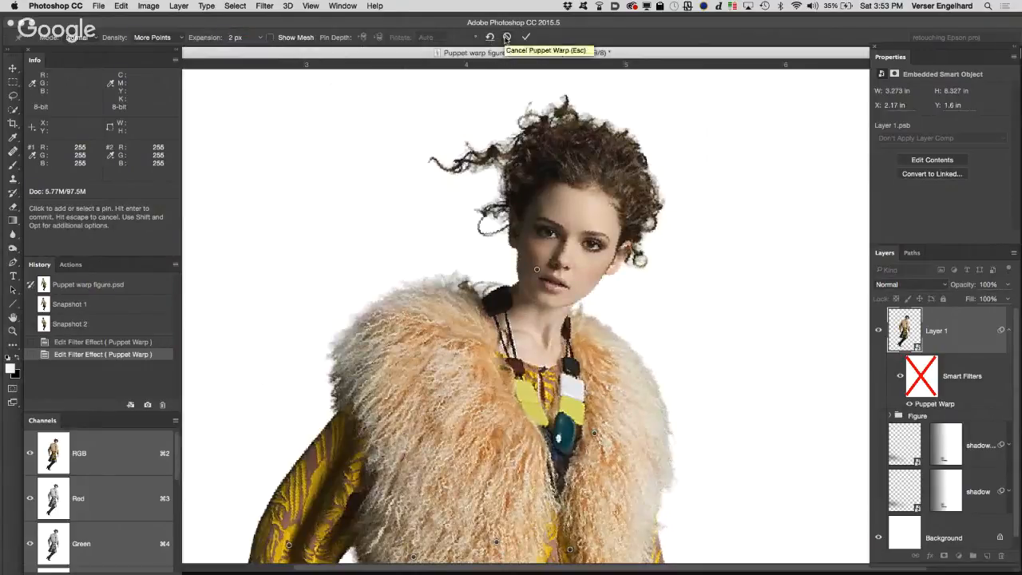
left_click(506, 37)
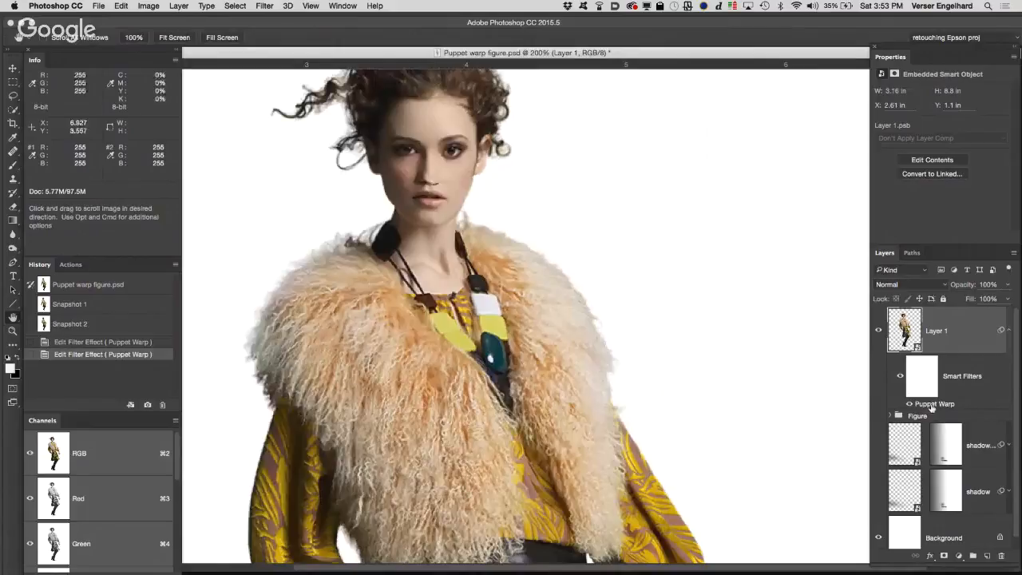
Step: Reopen the Puppet Warp smart filter, switch to the Hand tool, and choose to apply the warp
double_click(932, 405)
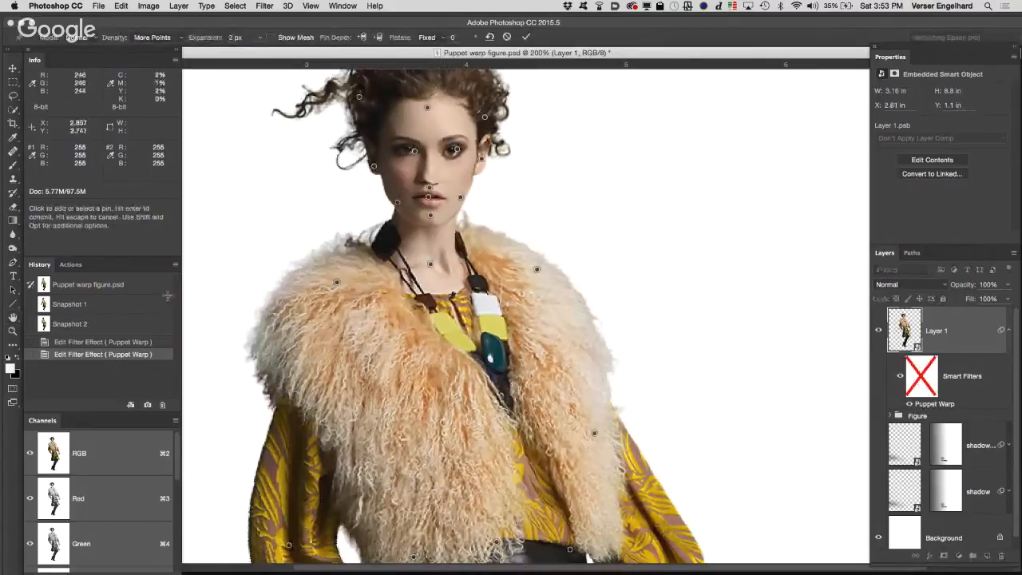
left_click(12, 319)
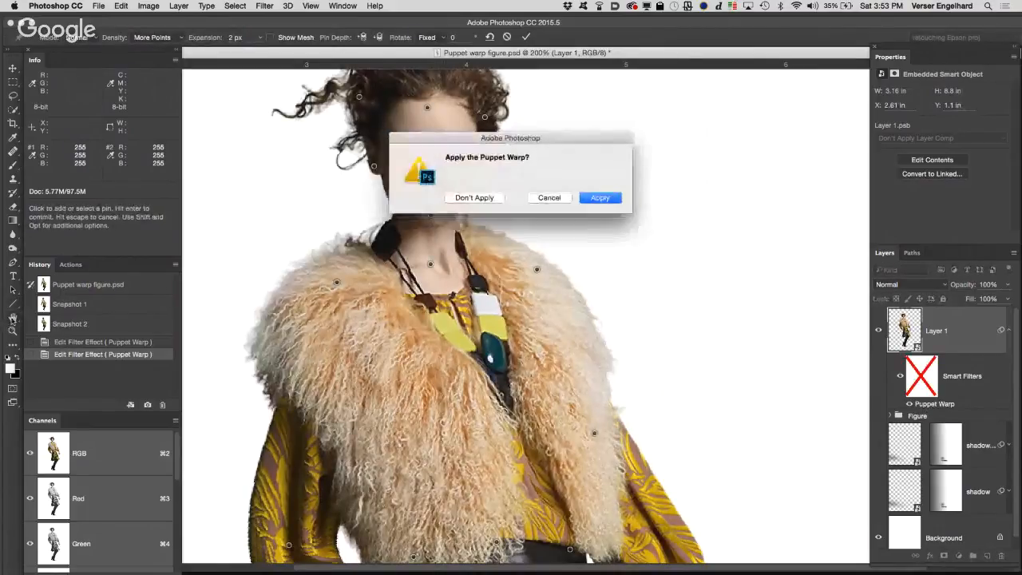
left_click(552, 198)
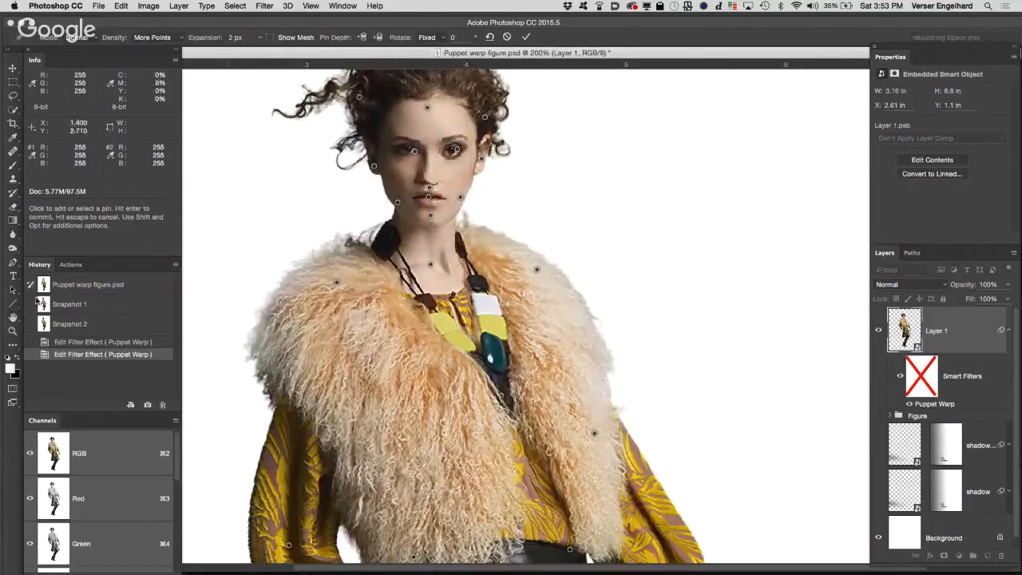
left_click(12, 318)
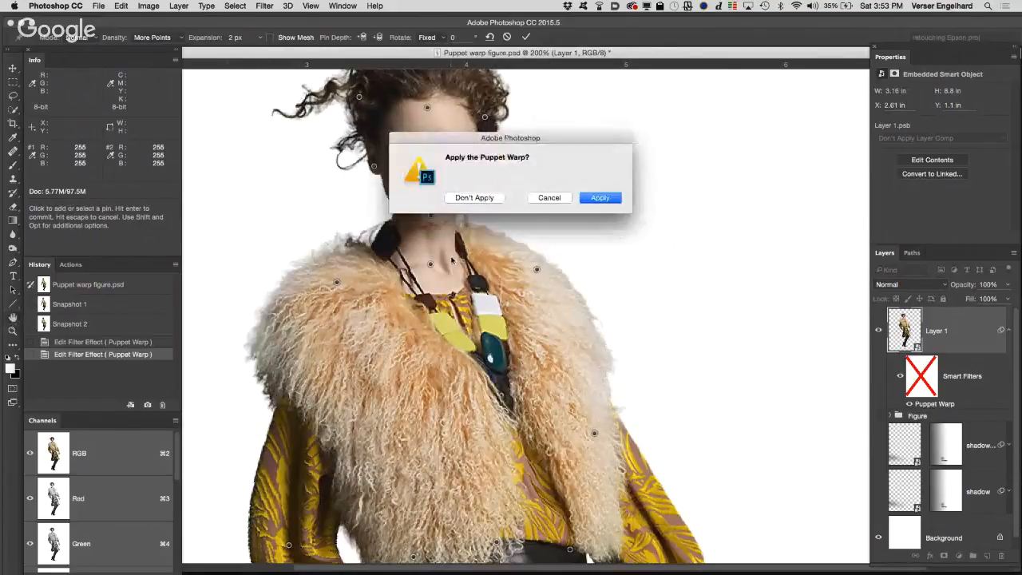
left_click(591, 206)
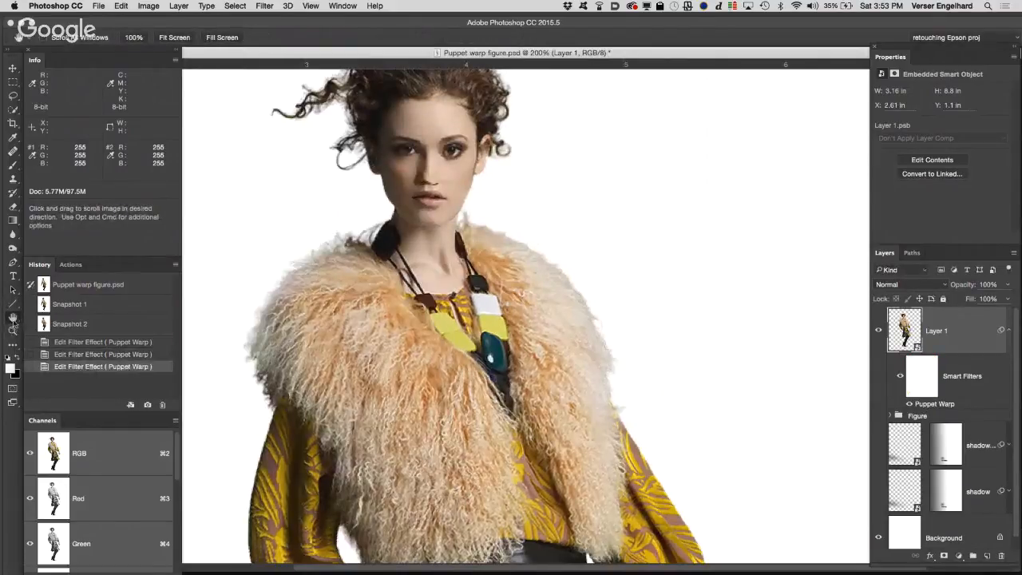
Step: Hide the warped Layer 1 and show the original Figure group in its place, with the whole figure in view
double_click(14, 319)
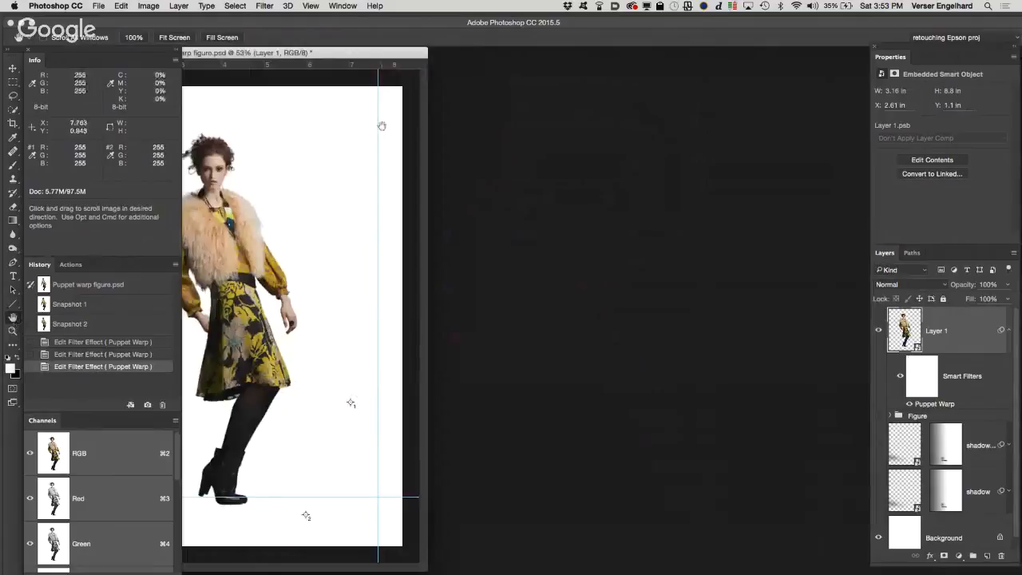
left_click_drag(360, 58, 604, 45)
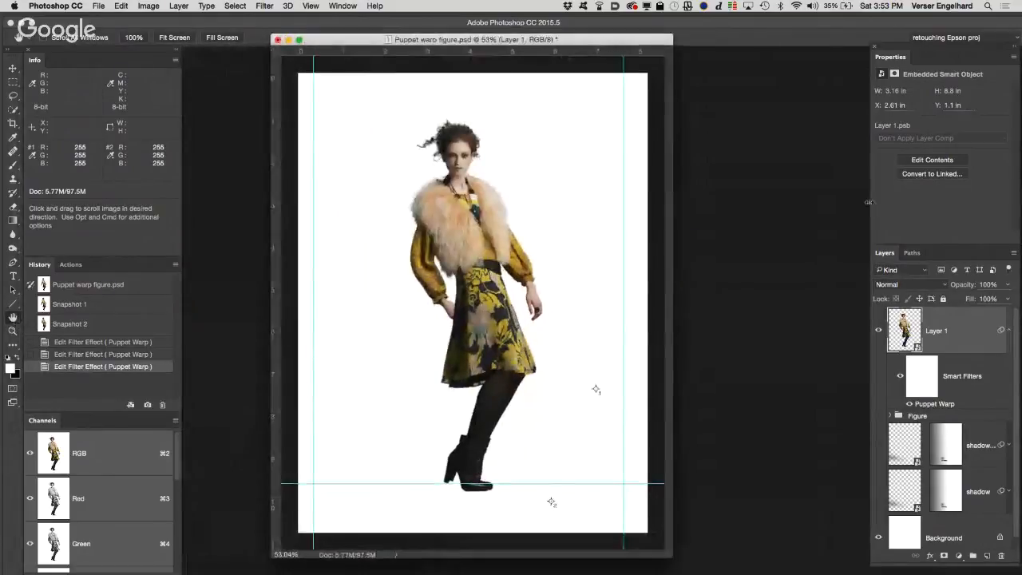
left_click(879, 330)
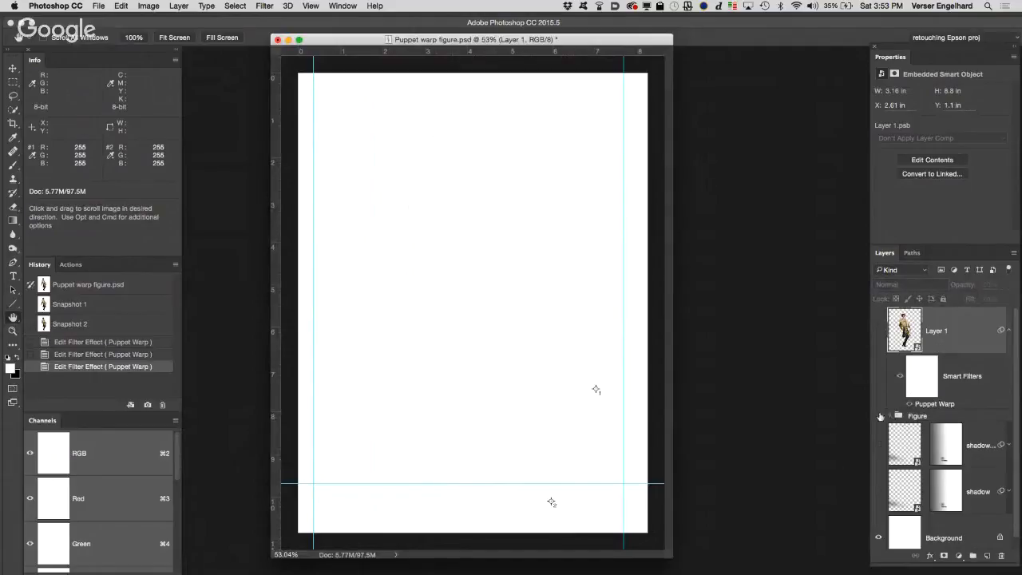
left_click(879, 416)
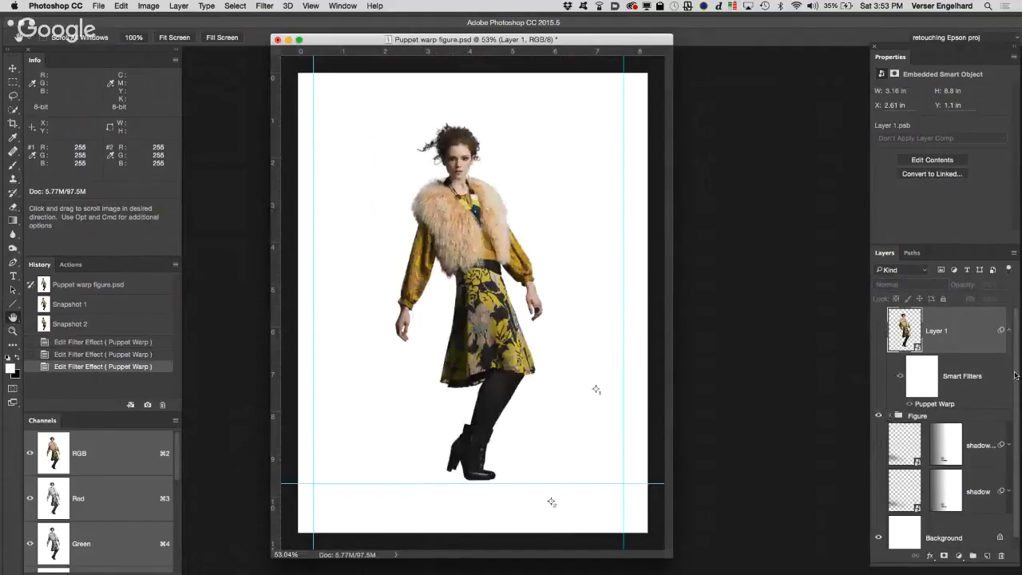
Step: Select the Figure group and stamp the visible figure and white background into a new layer above it
scroll(1019, 415, "down", 1)
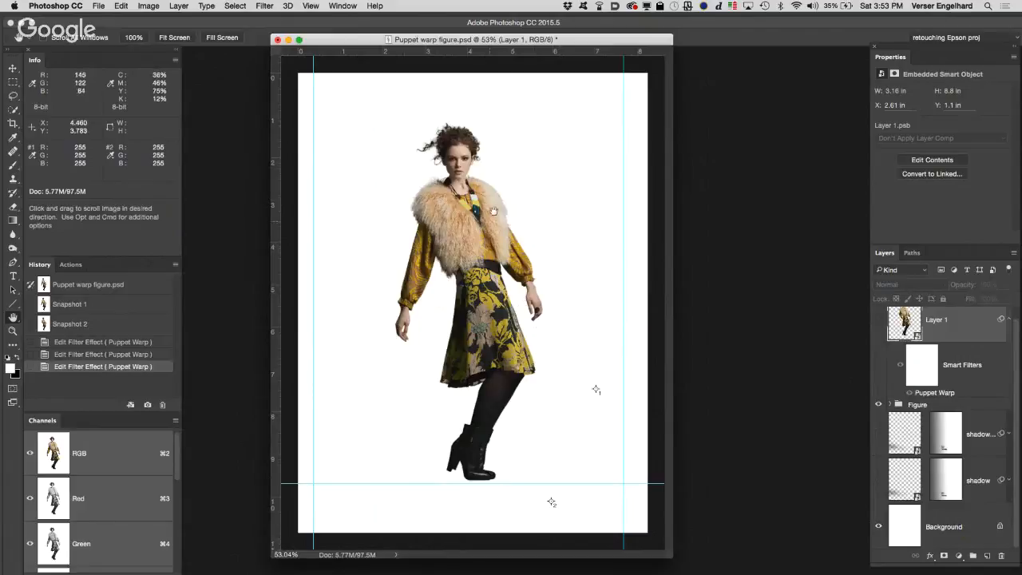
left_click(965, 407)
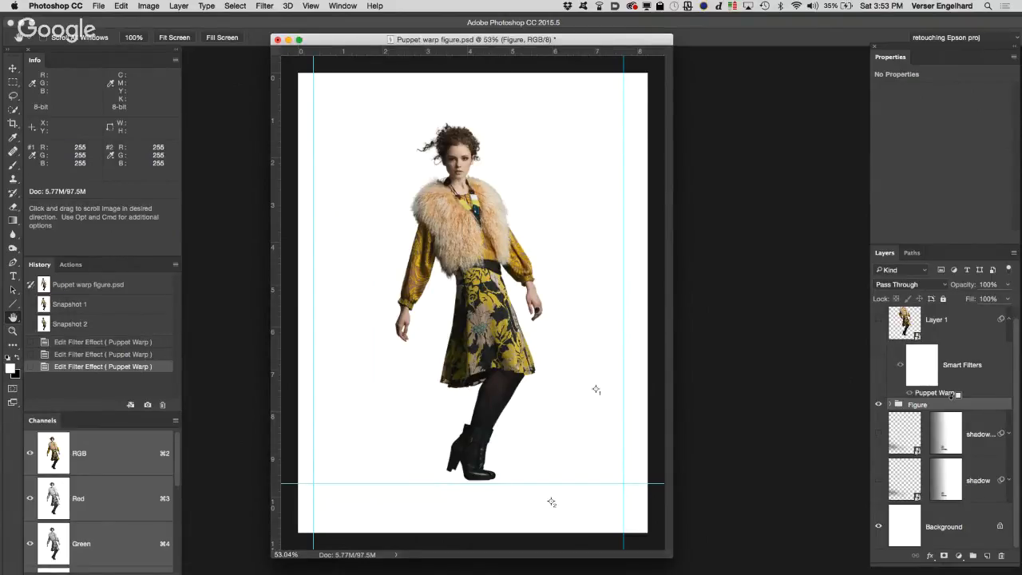
key("super+alt+shift+e")
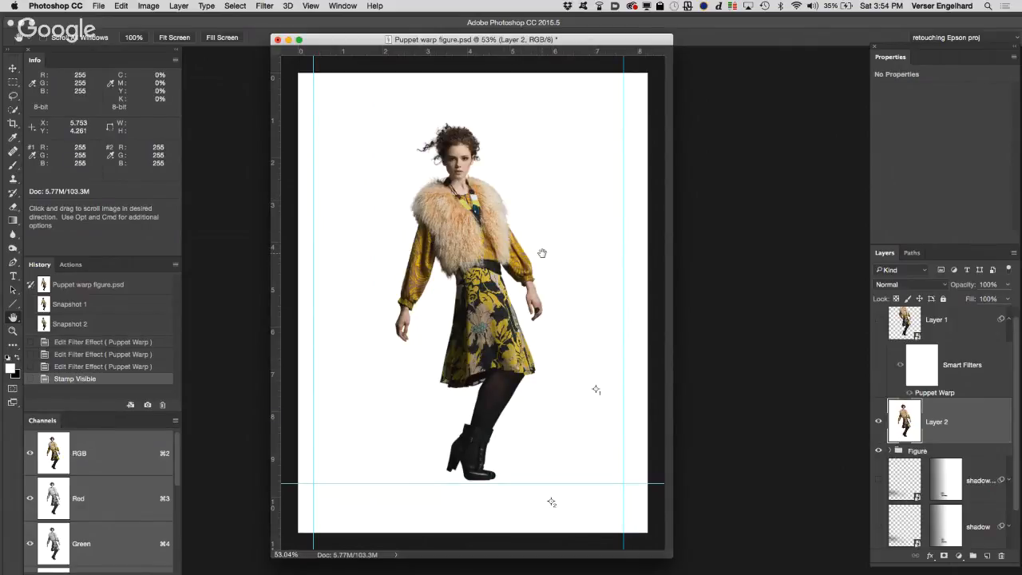
Step: Start Puppet Warp on the stamped layer and show its mesh
left_click(121, 6)
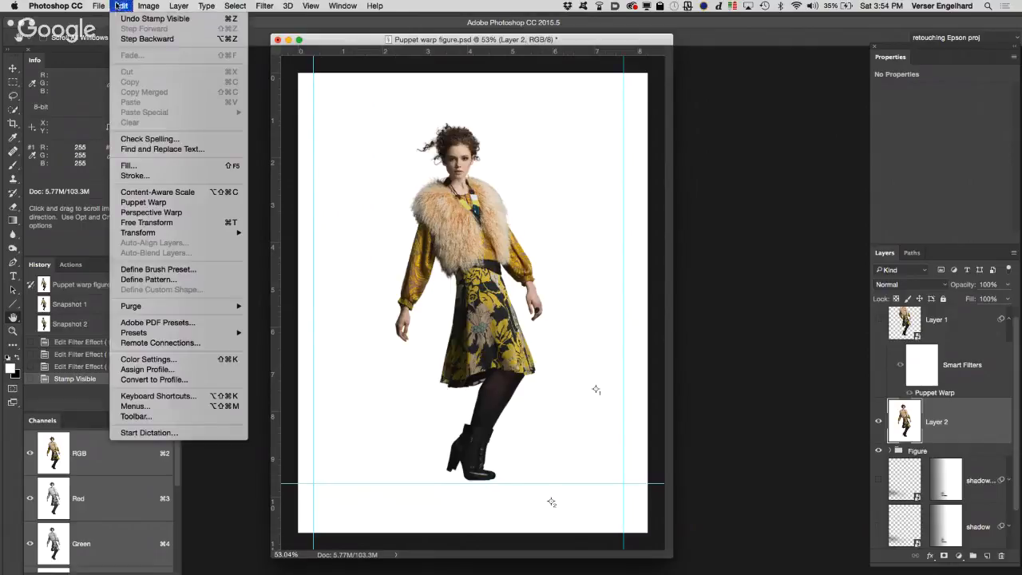
left_click(144, 204)
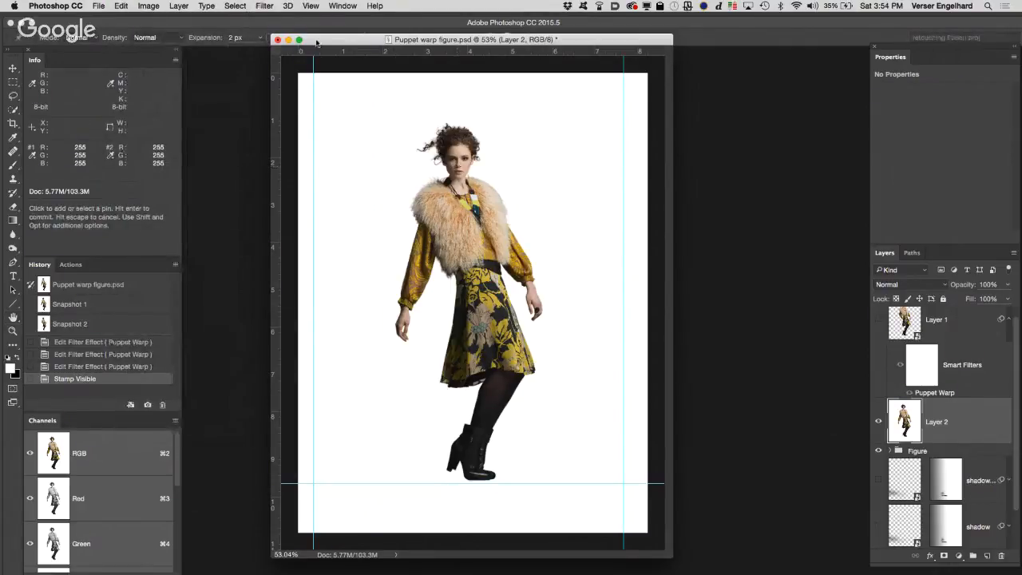
left_click_drag(316, 42, 335, 62)
left_click(270, 36)
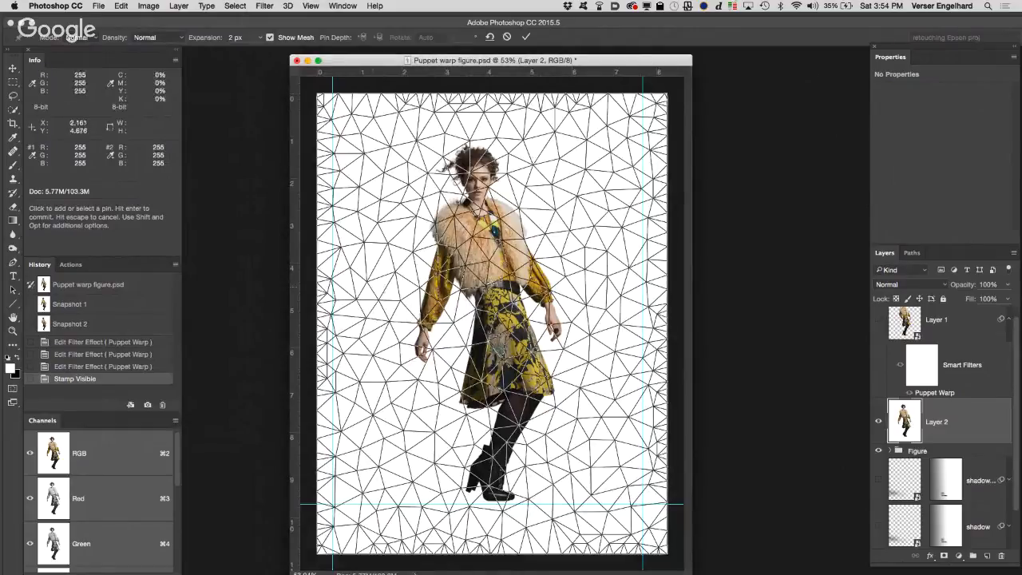
Step: Place warp pins on both forearms, the wrist of the outstretched arm, both shoulders, the two sides of the skirt hem, and the boots
left_click(437, 287)
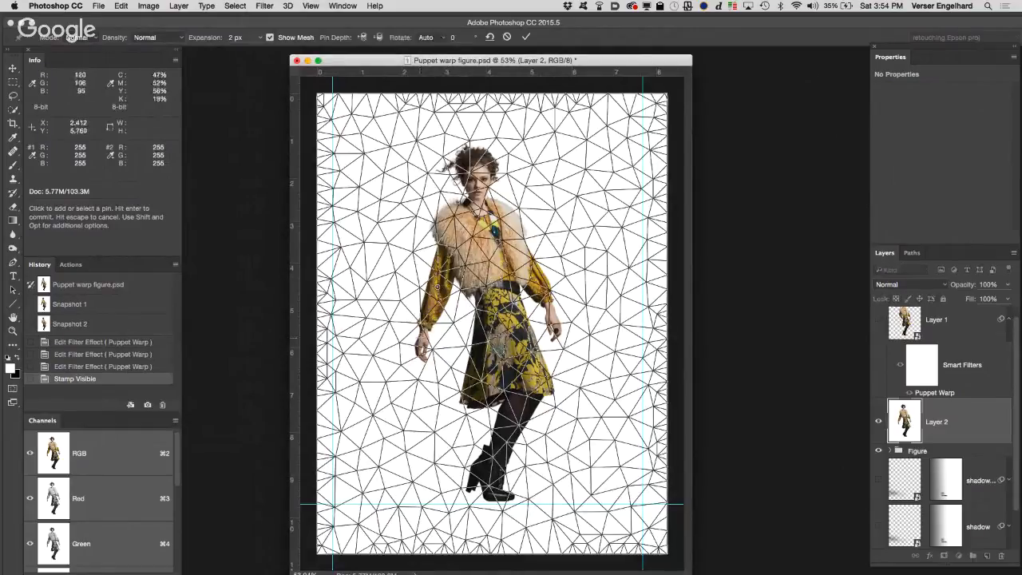
left_click(424, 325)
left_click(457, 213)
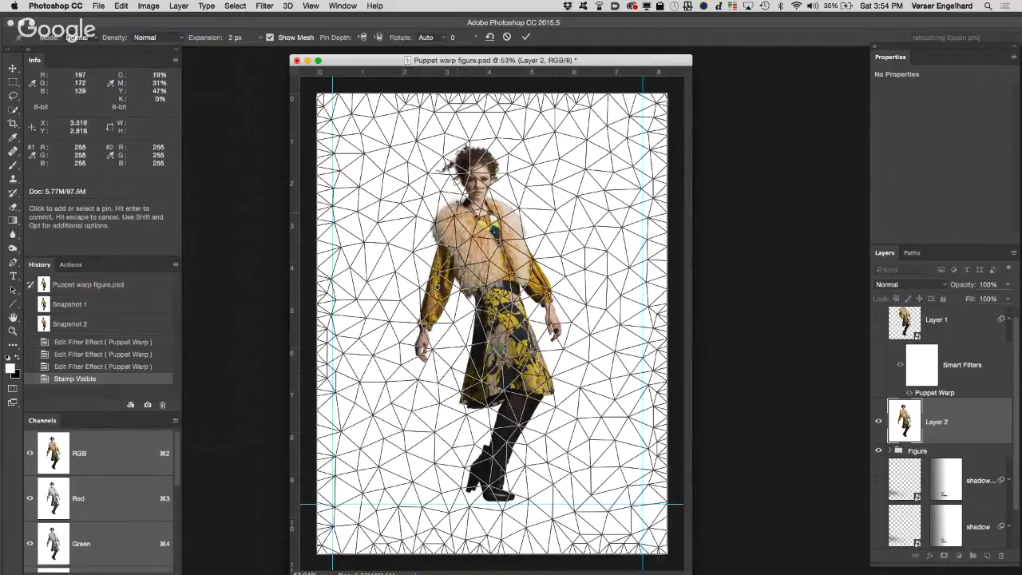
left_click(505, 212)
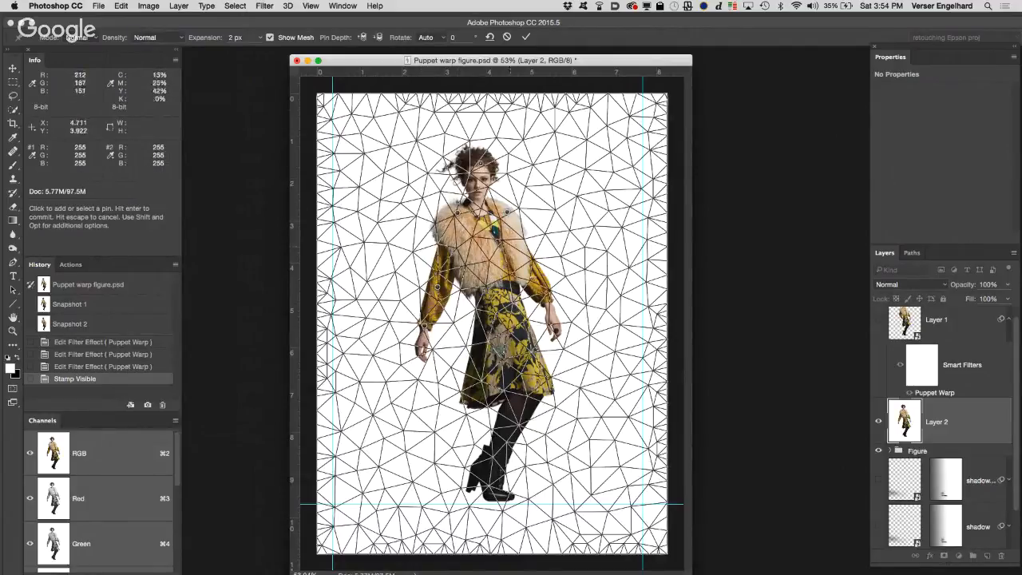
left_click(544, 288)
left_click(479, 386)
left_click(524, 385)
left_click(490, 490)
Step: Move the wrist pin of the outstretched arm inward toward the skirt to bend the arm
left_click(424, 325)
left_click_drag(424, 326, 459, 313)
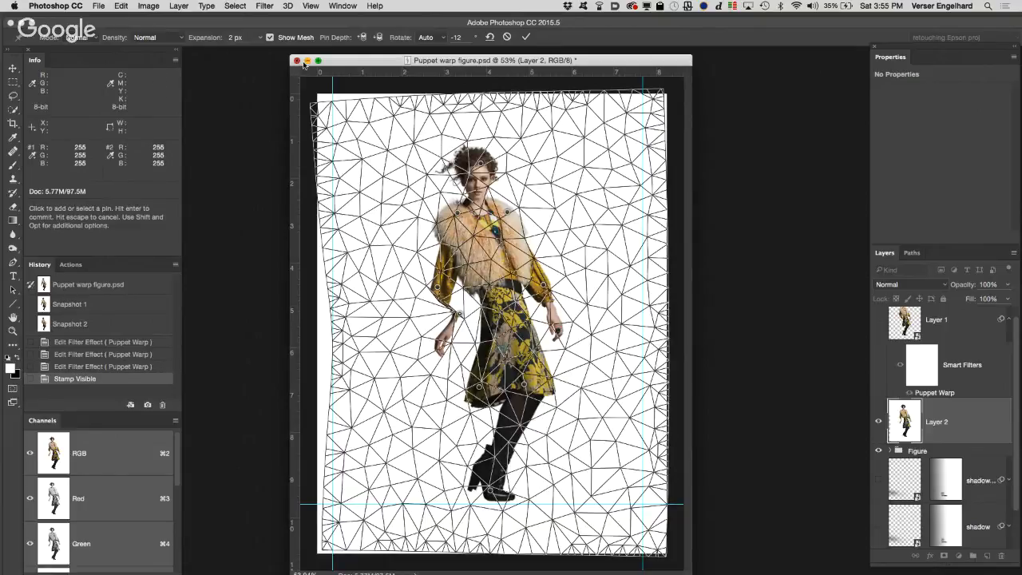
Step: Commit the Puppet Warp on the stamped layer and close the Puppet warp figure document without saving
left_click(527, 37)
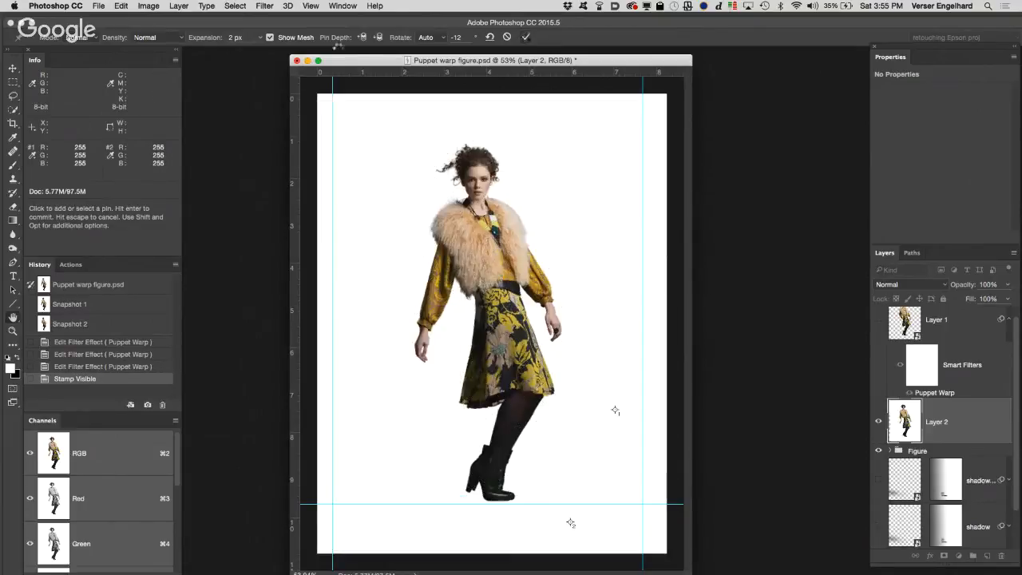
left_click(297, 61)
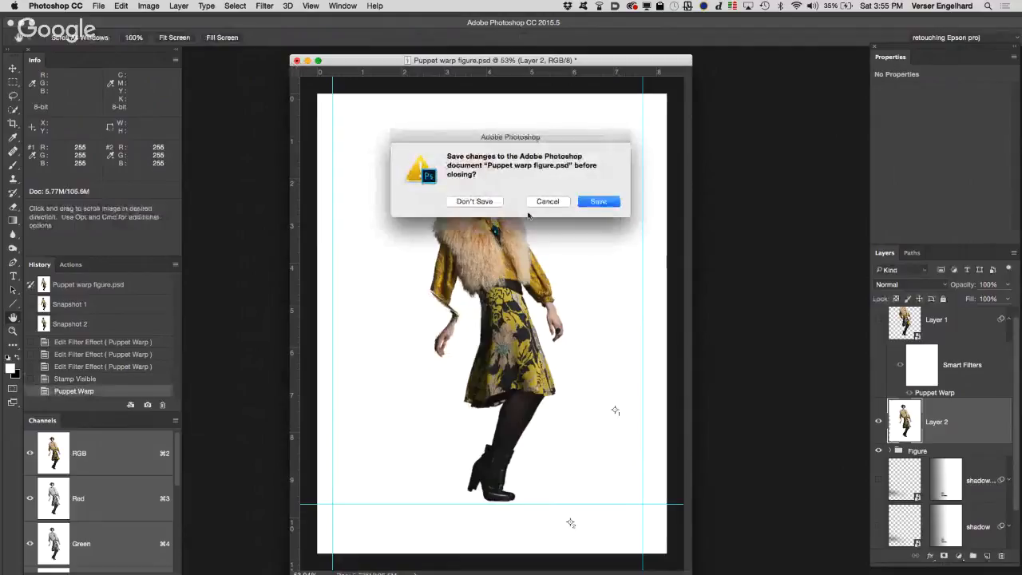
left_click(473, 201)
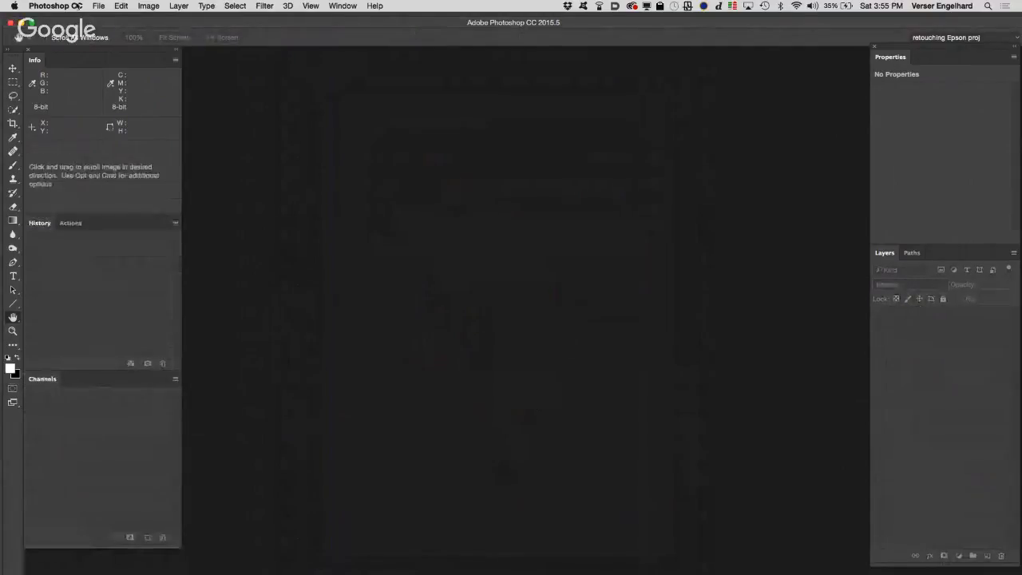
Step: Switch to Finder, browse to the Teacher Folder inside Class 11 files, and widen its file column to show full names
left_click(98, 5)
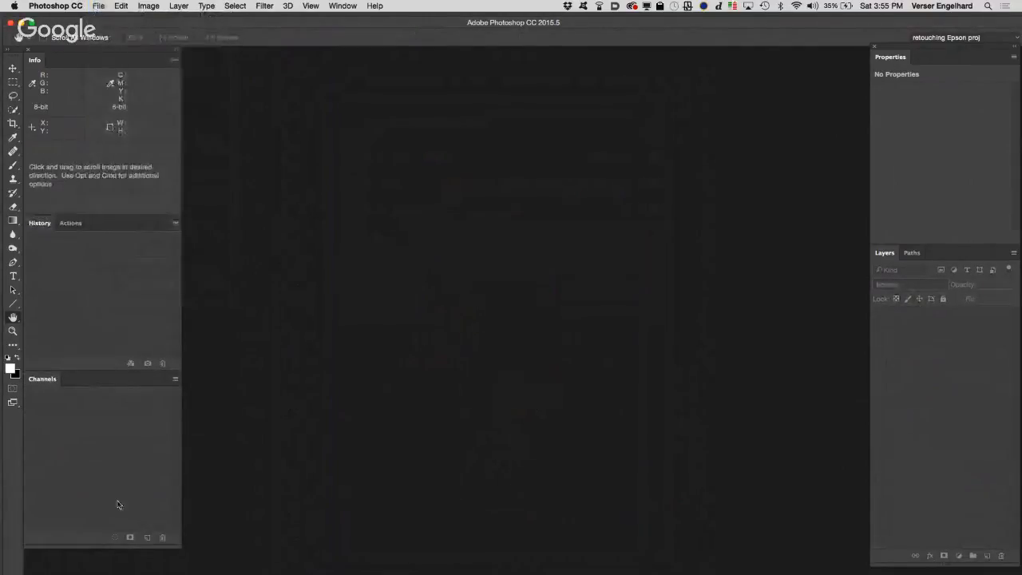
left_click(28, 563)
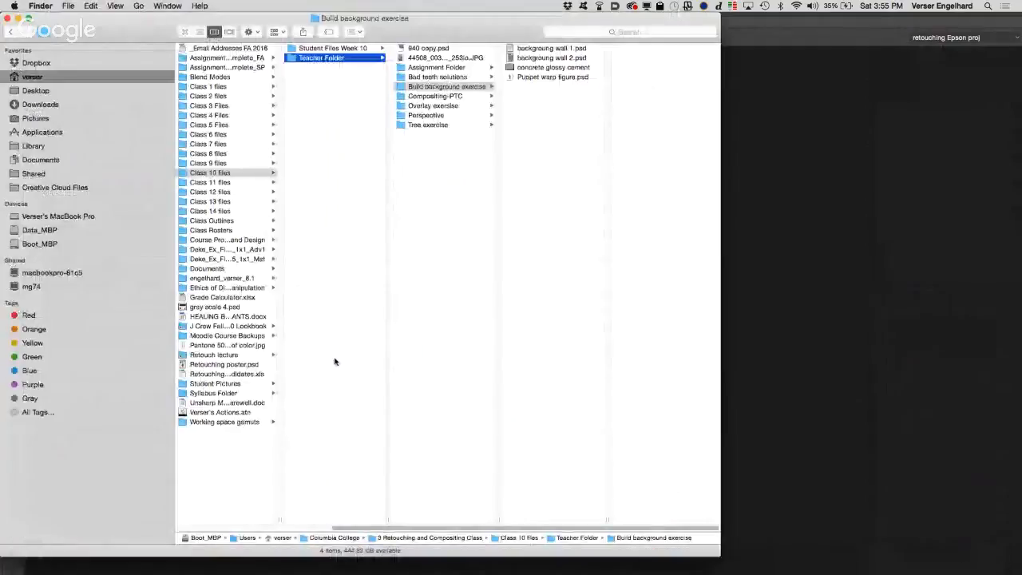
left_click(245, 182)
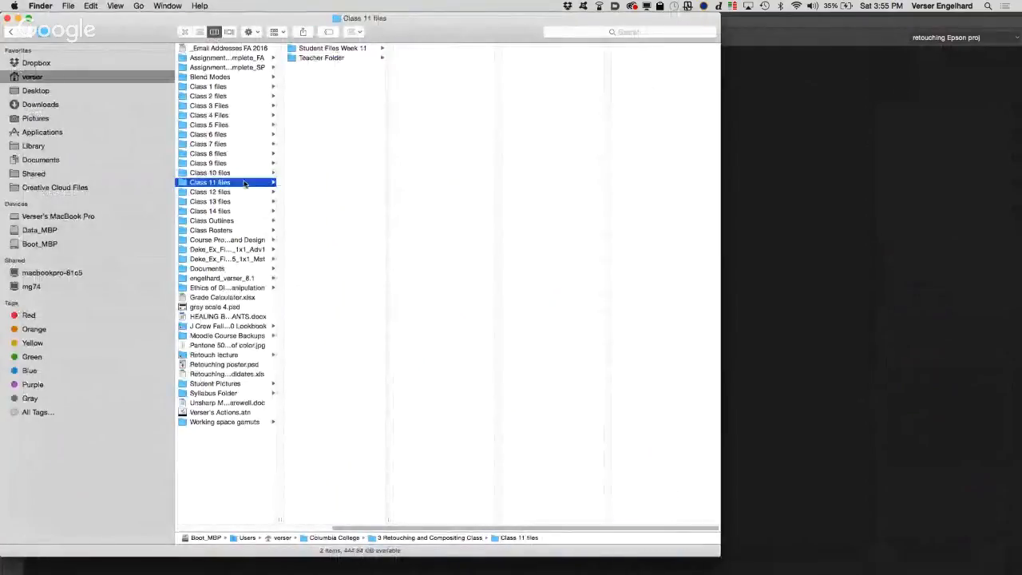
left_click(332, 60)
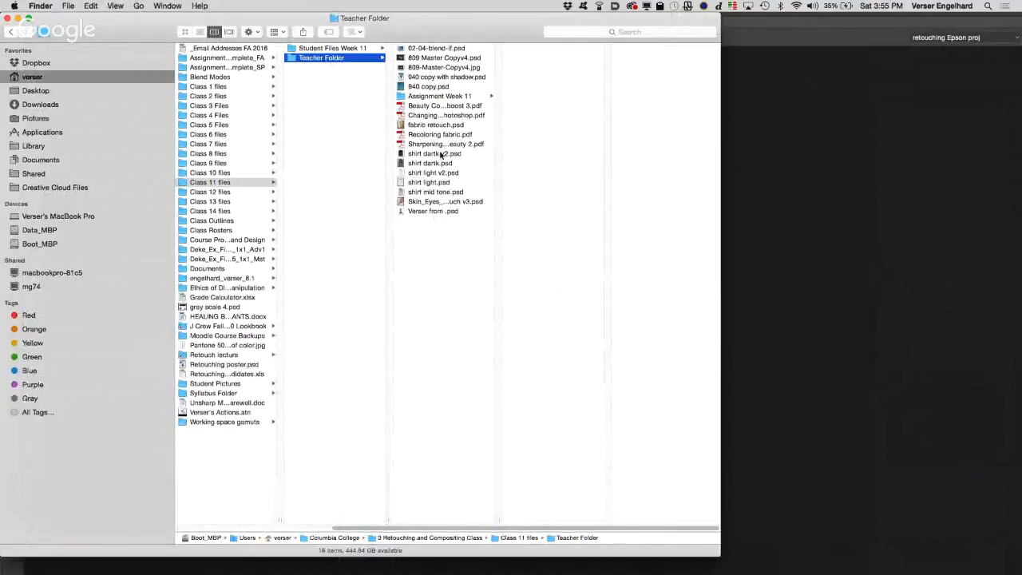
left_click_drag(496, 517, 605, 490)
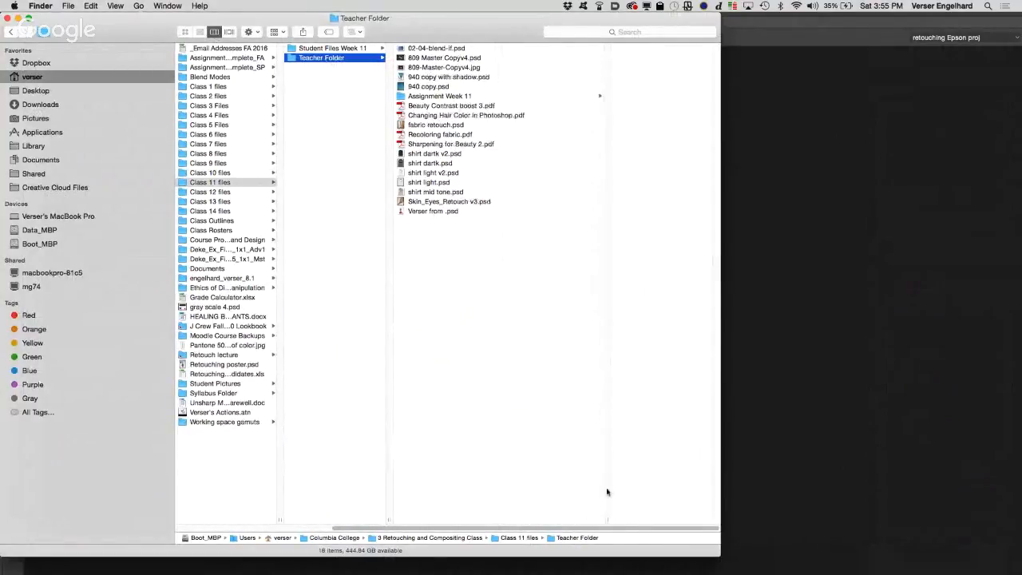
Step: Select shirt dartk v2.psd and shirt light v2.psd together and open both in Photoshop
left_click(437, 155)
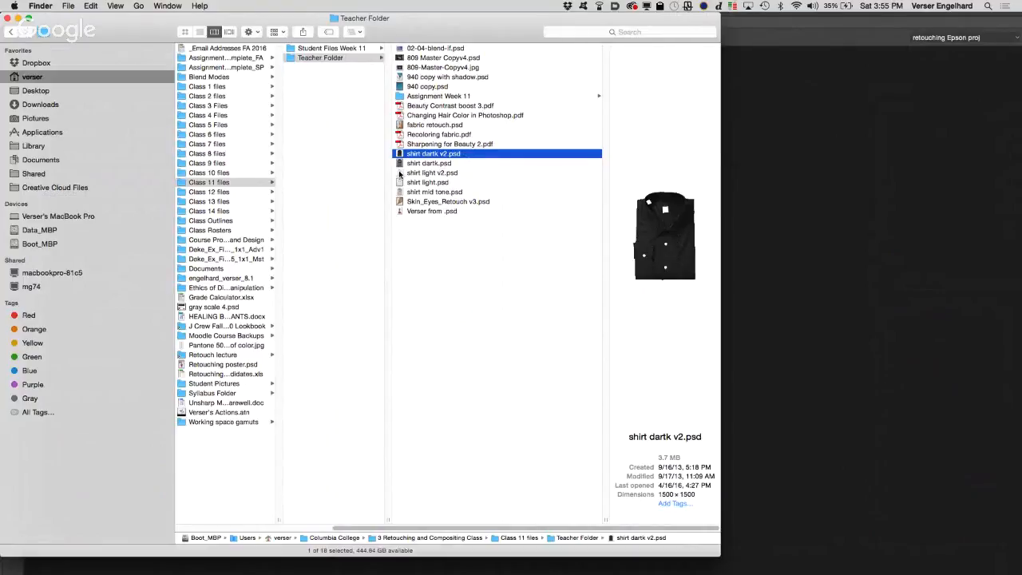
left_click(399, 173, "super")
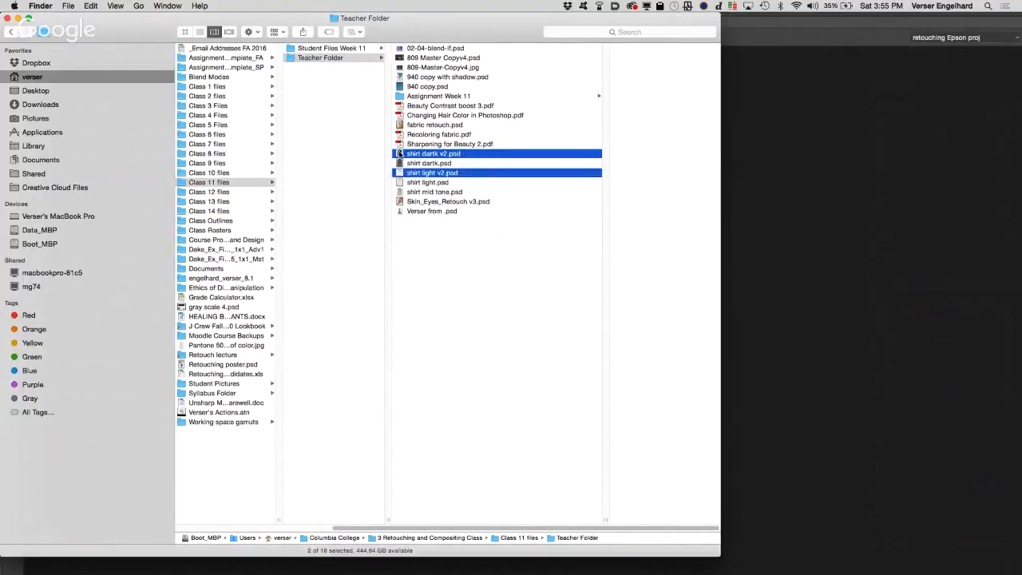
double_click(399, 154)
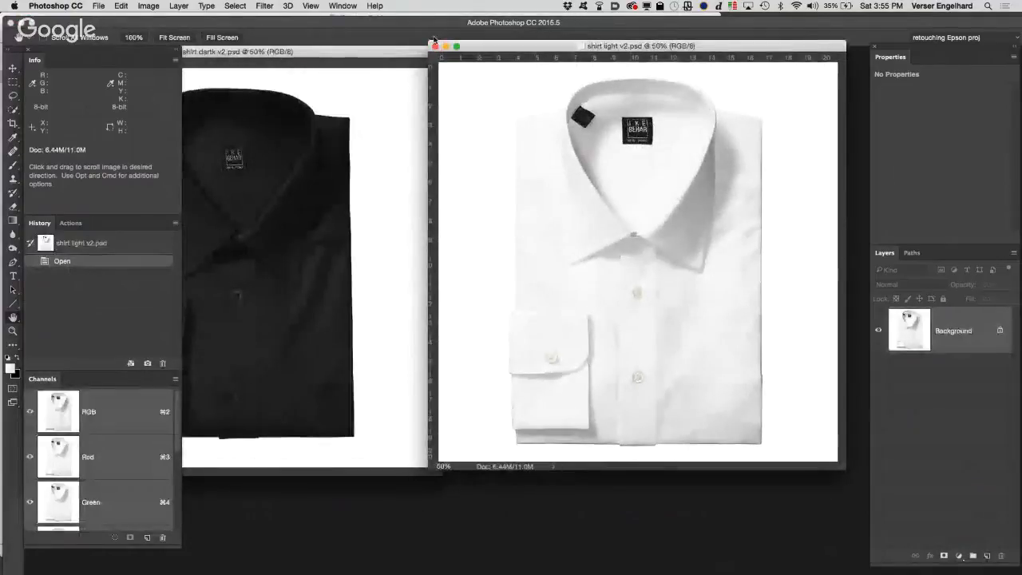
Step: Bring the dark shirt document in front of the light one, clear of the panels, and show its saved Shirt, lables and buttons channels
left_click_drag(396, 52, 573, 120)
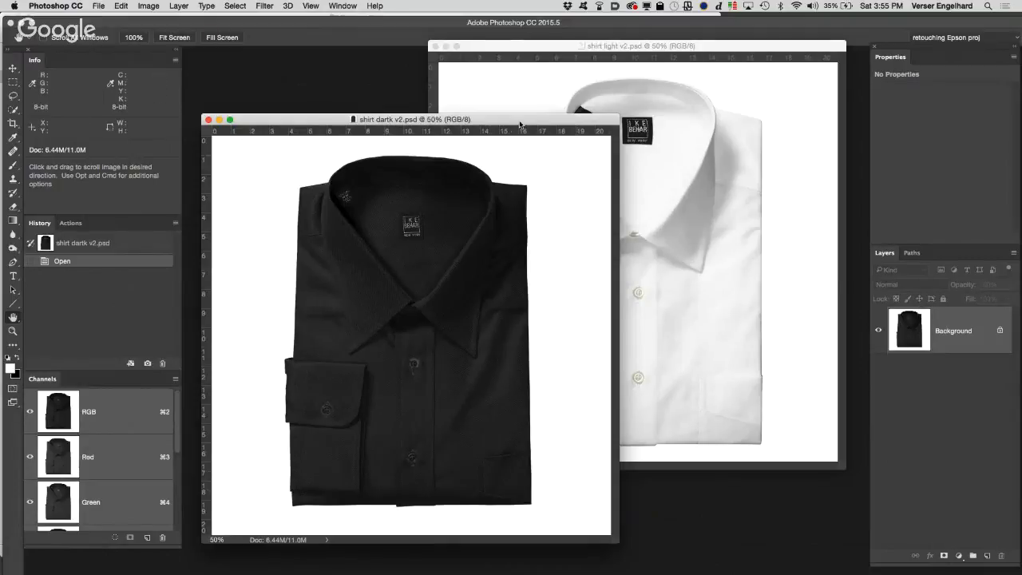
left_click_drag(519, 125, 552, 68)
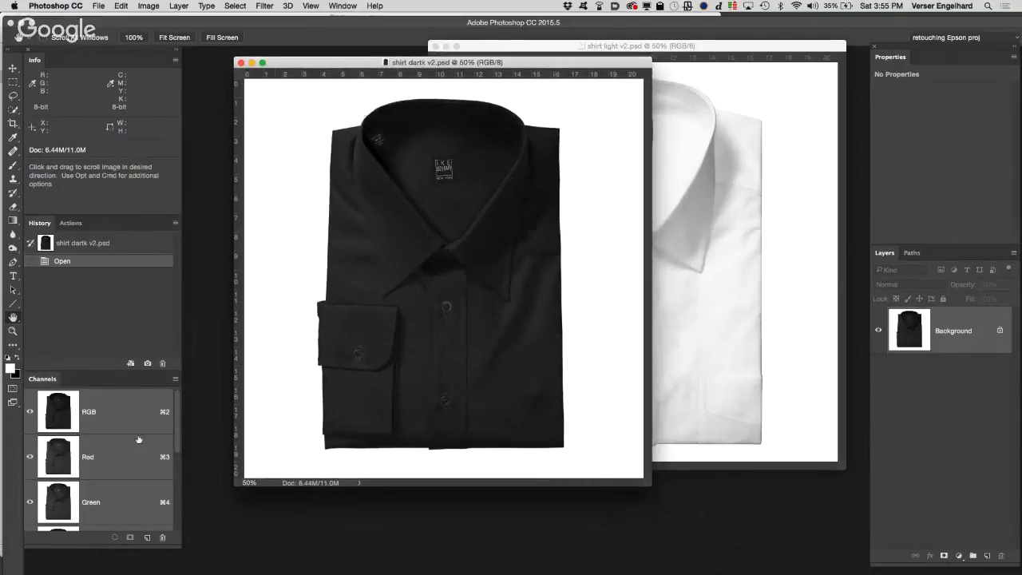
left_click_drag(178, 419, 180, 514)
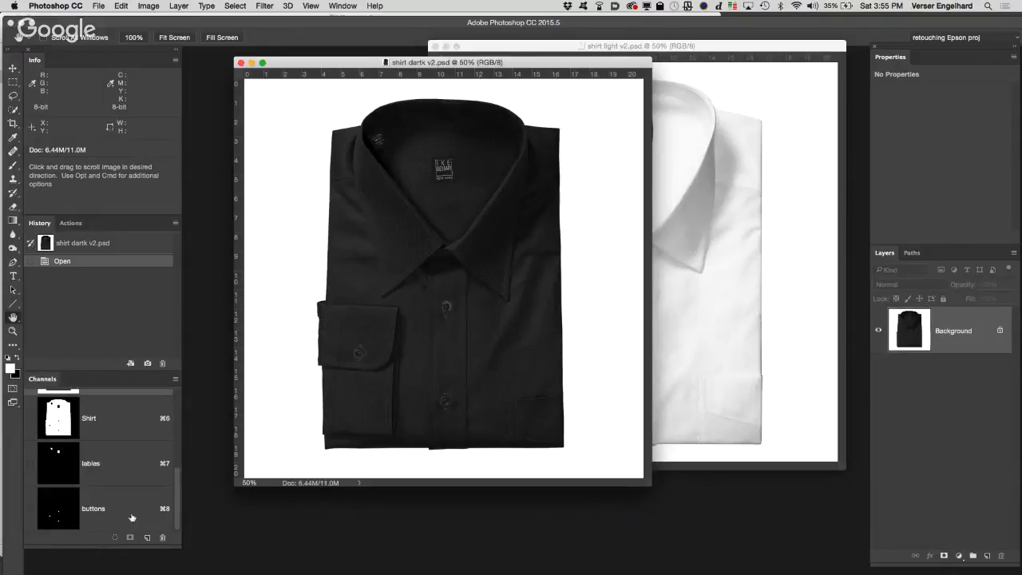
Step: Switch to Safari, go to the Moodlerooms course list, and open the Advanced Retouching and Compositing FA16 01 course
mouse_move(73, 563)
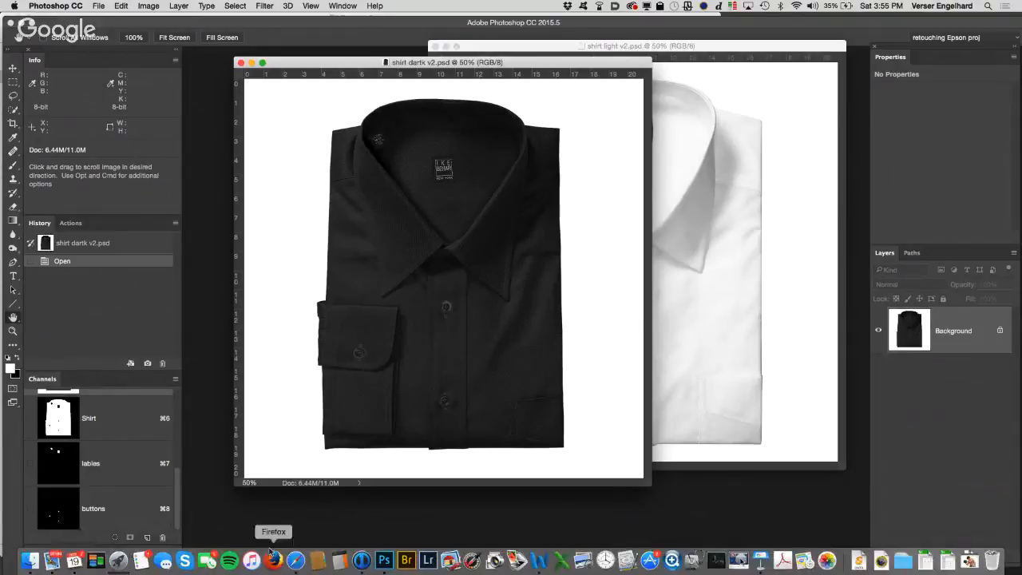
left_click(295, 560)
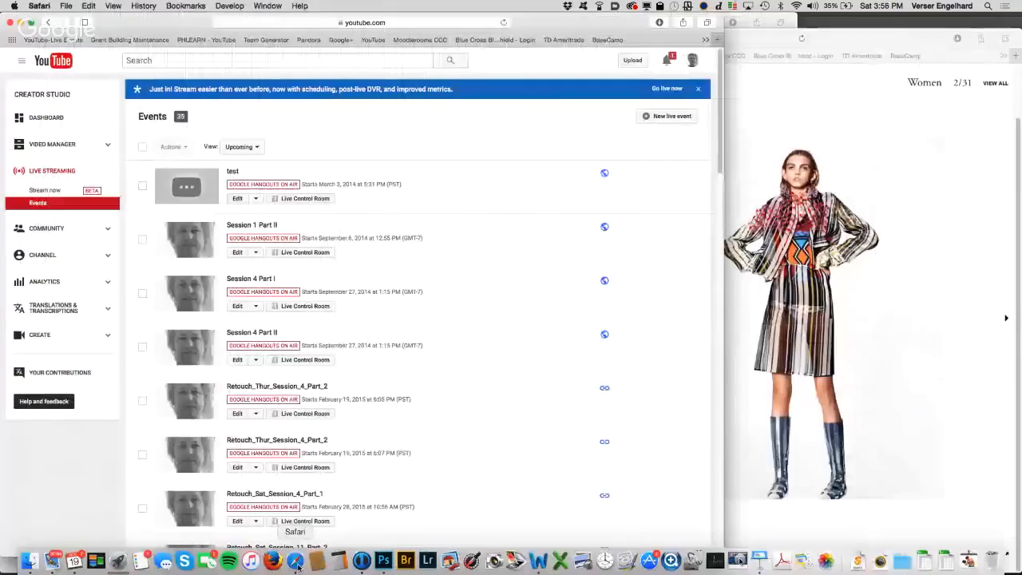
left_click(422, 40)
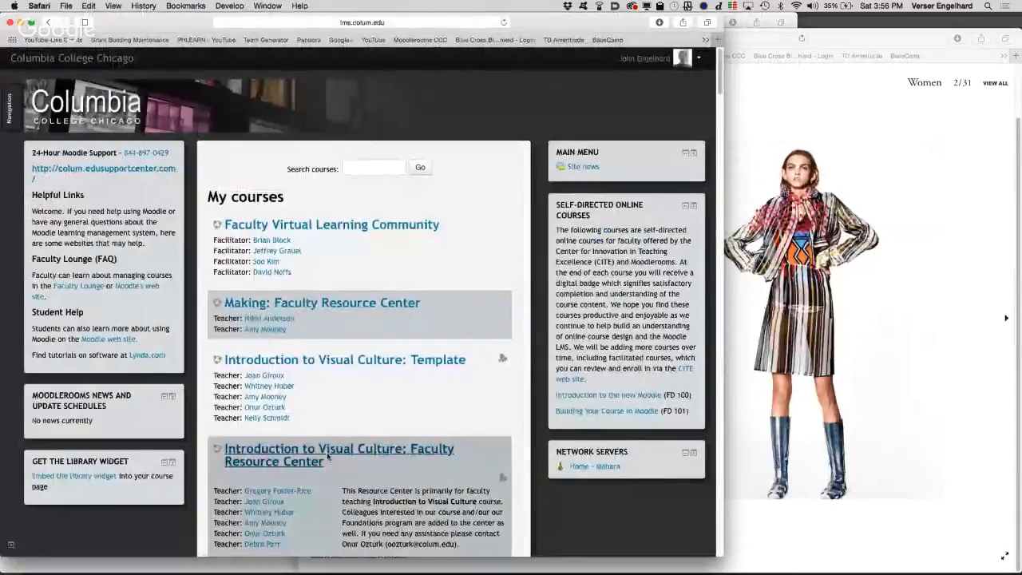
scroll(328, 455, "down", 20)
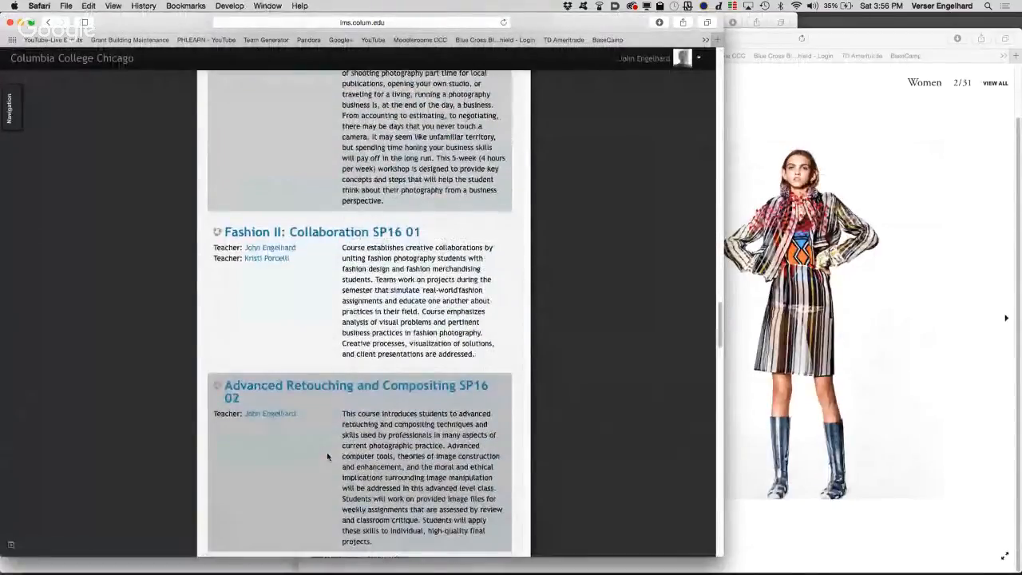
scroll(326, 456, "down", 6)
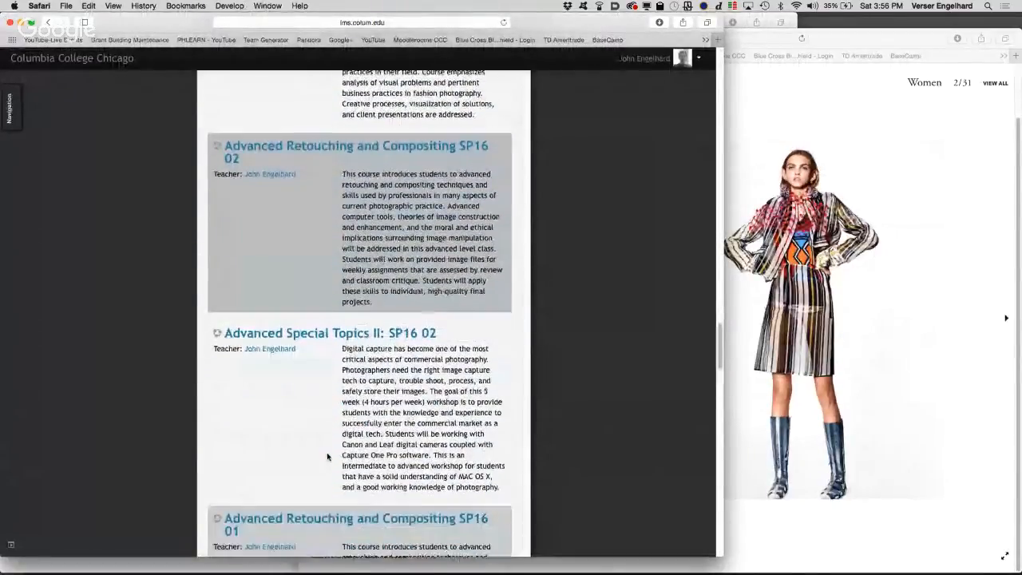
scroll(326, 456, "down", 5)
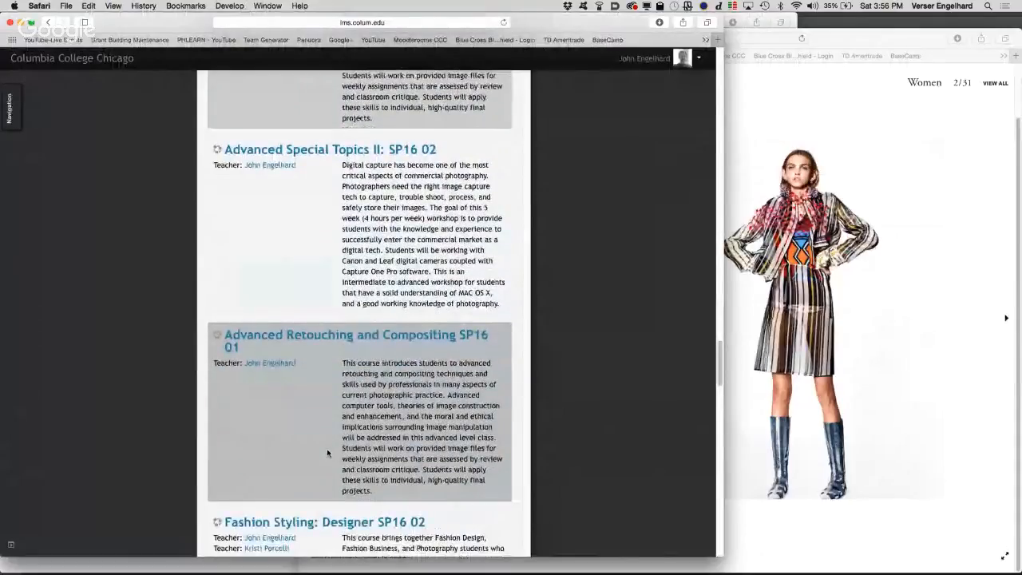
scroll(326, 452, "down", 4)
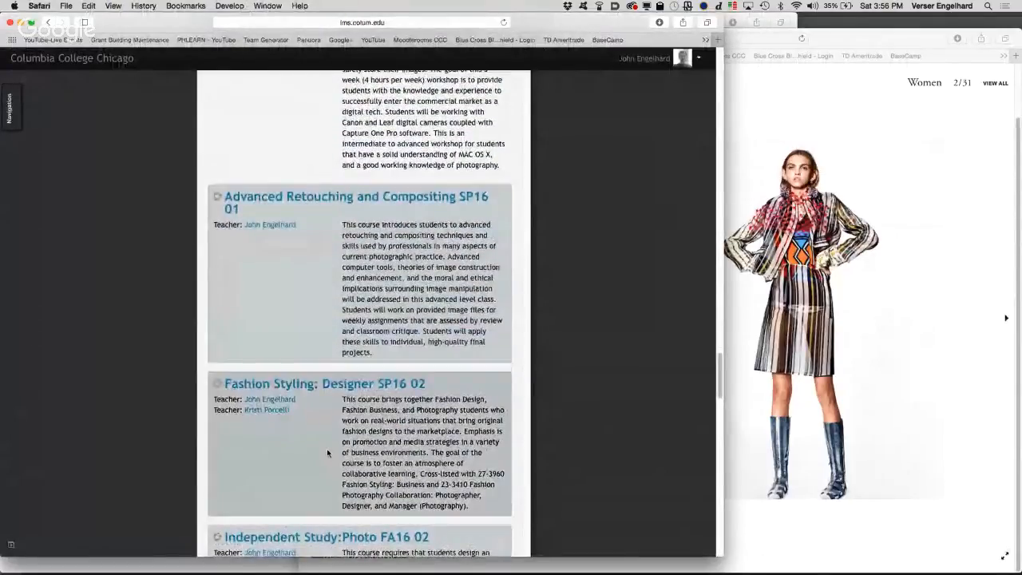
scroll(327, 452, "down", 8)
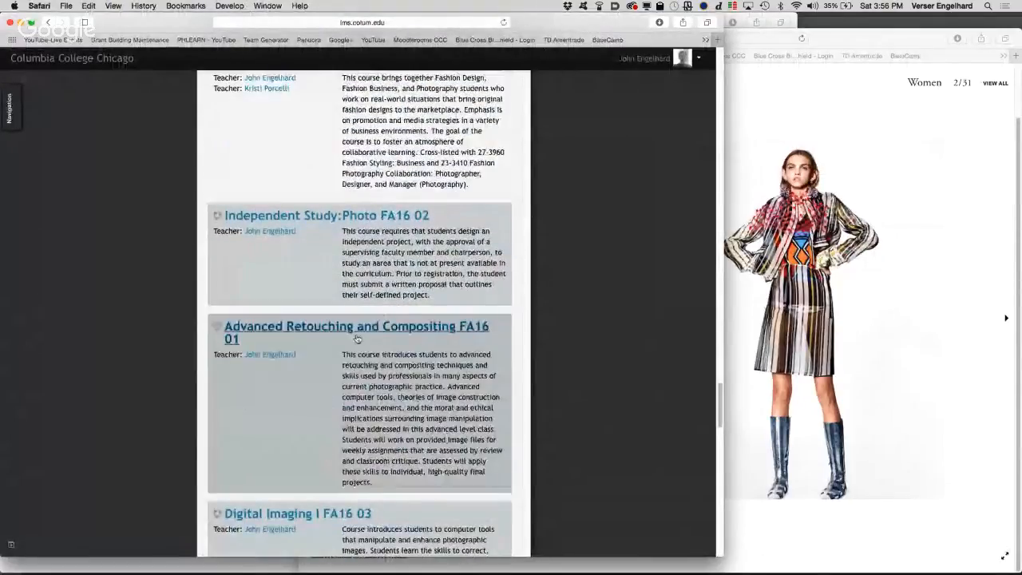
left_click(381, 327)
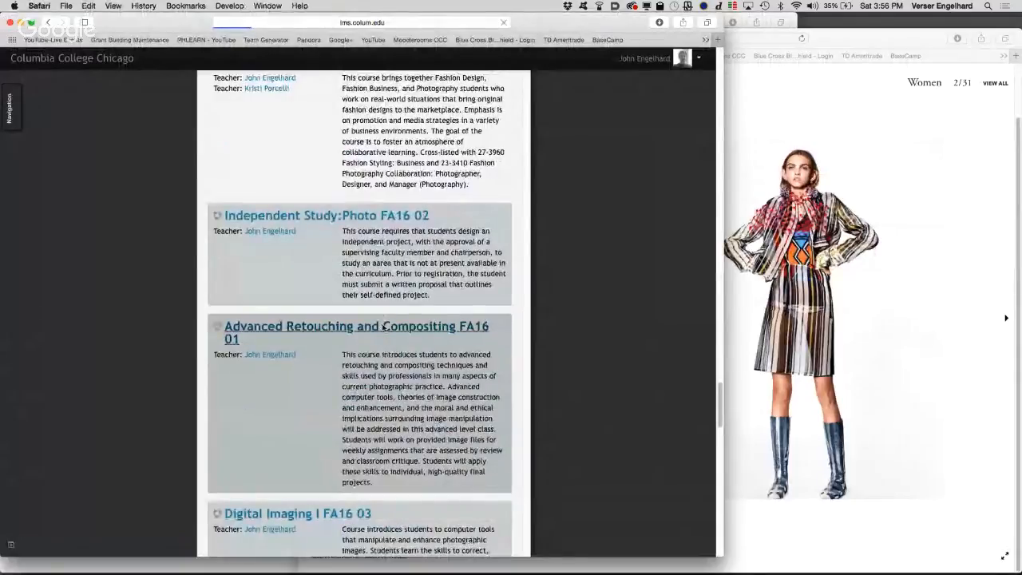
Step: Find the Session 11 materials for November 13 - November 19 and open Recoloring Fabric.pdf to read the shirt conversion instructions
scroll(364, 479, "down", 15)
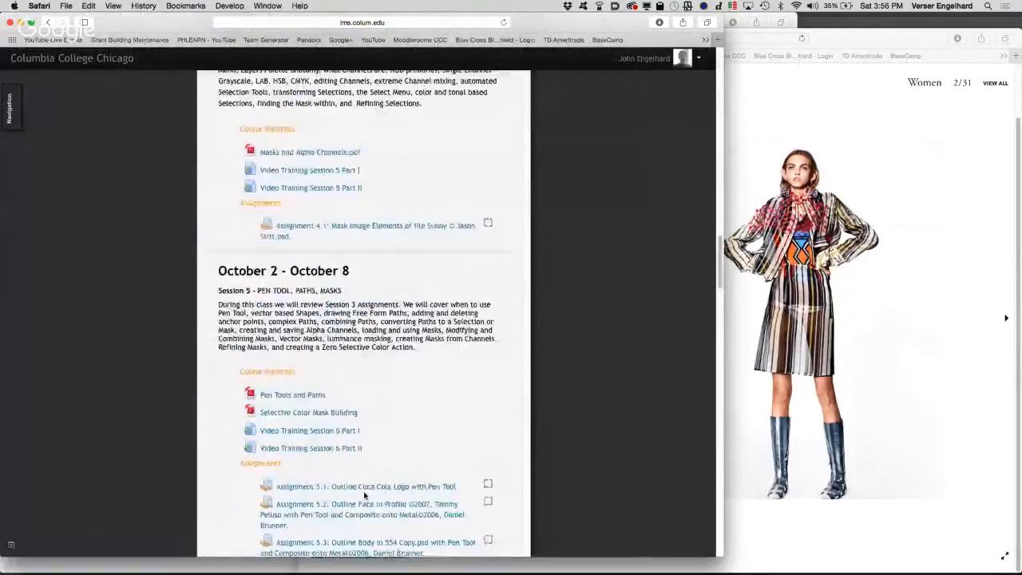
scroll(364, 495, "down", 15)
scroll(364, 495, "up", 6)
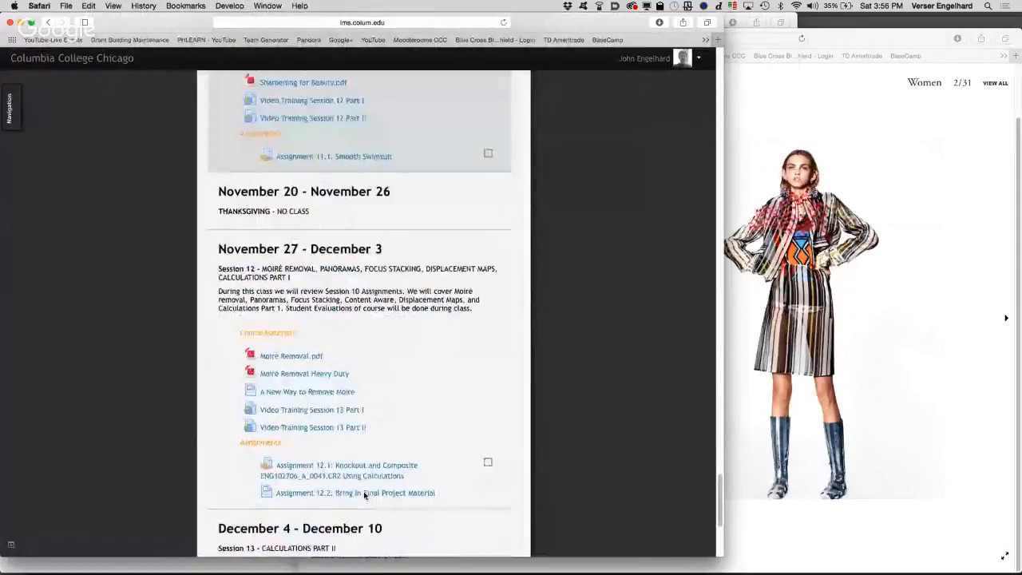
scroll(364, 495, "up", 5)
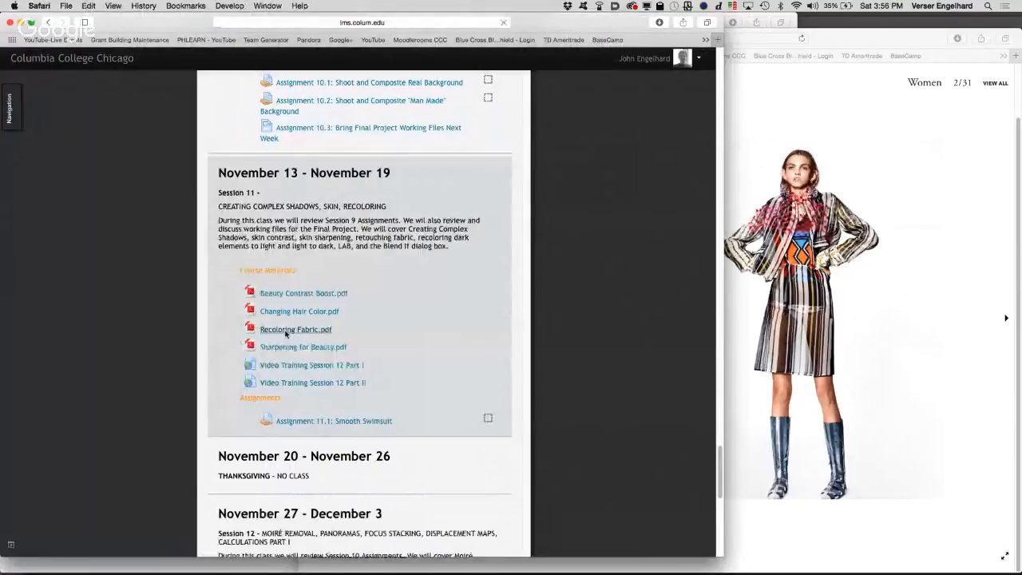
left_click(286, 332)
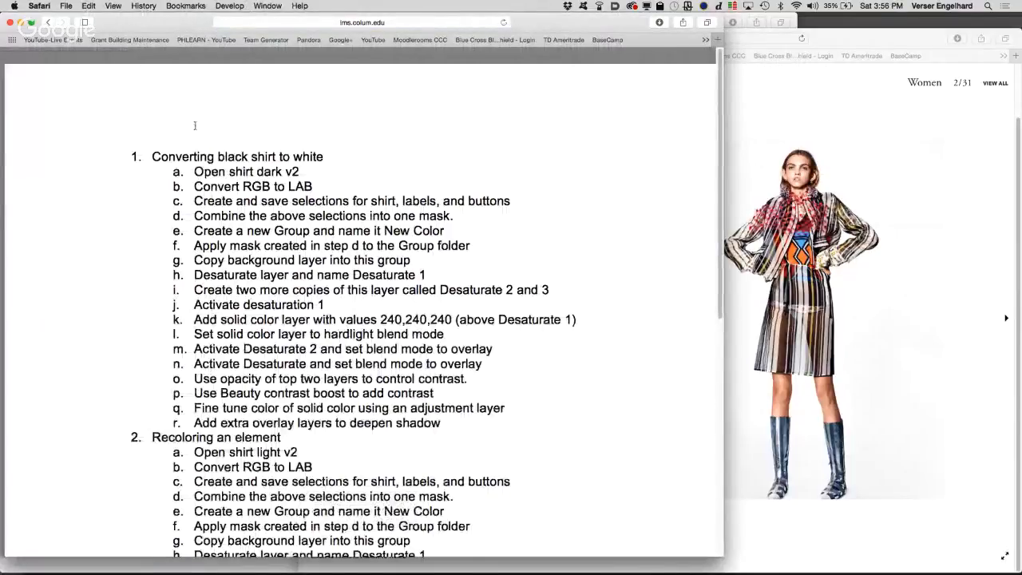
Step: Close the recoloring instructions and the art+commerce browser windows, and switch back to Photoshop
left_click(9, 23)
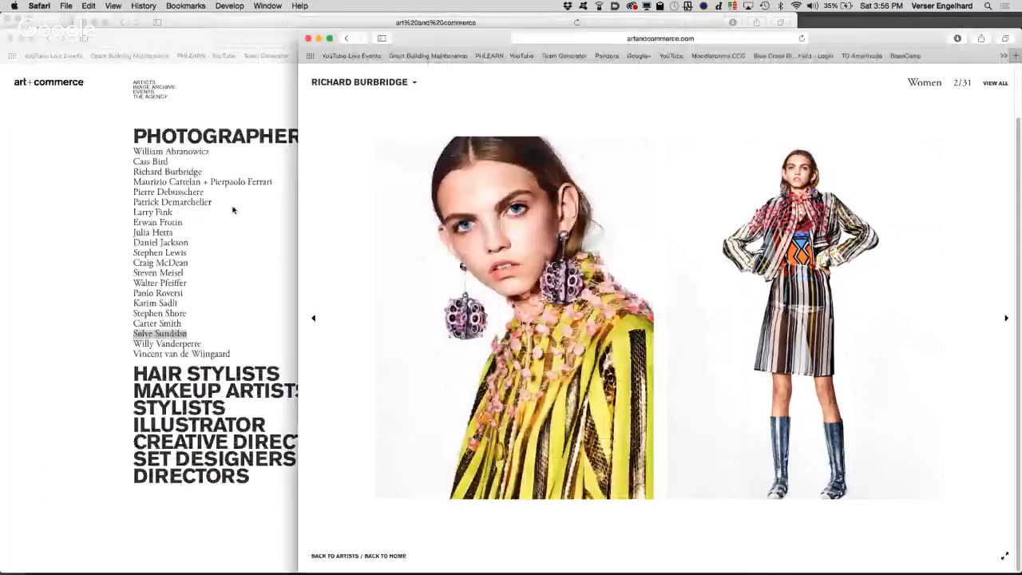
left_click(310, 39)
left_click(12, 39)
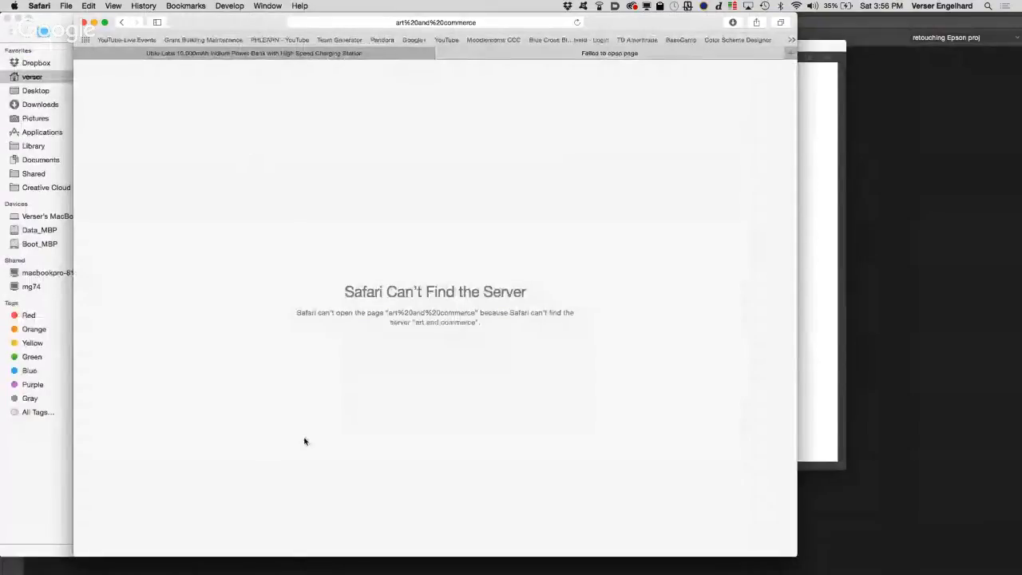
mouse_move(537, 563)
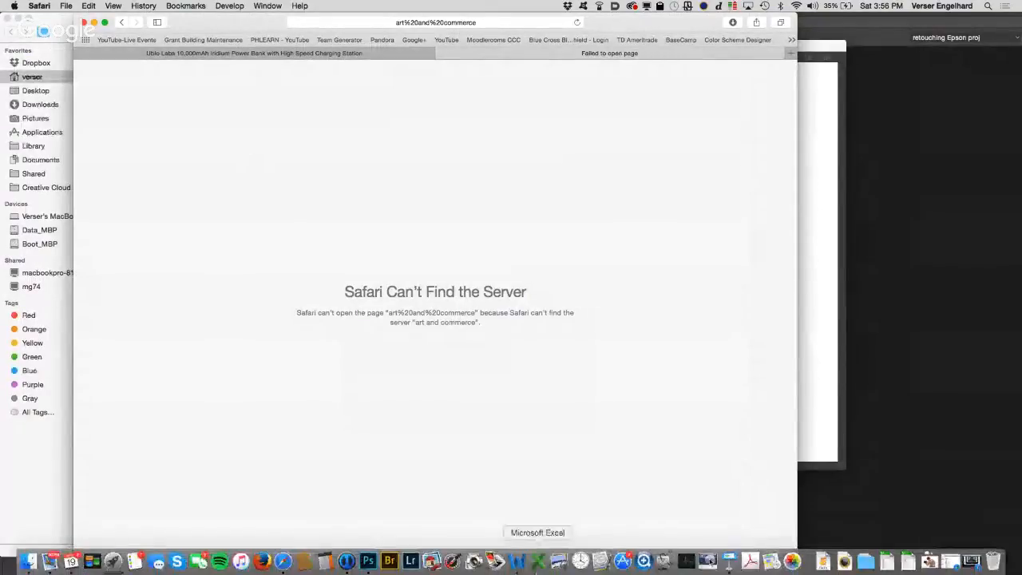
left_click(368, 563)
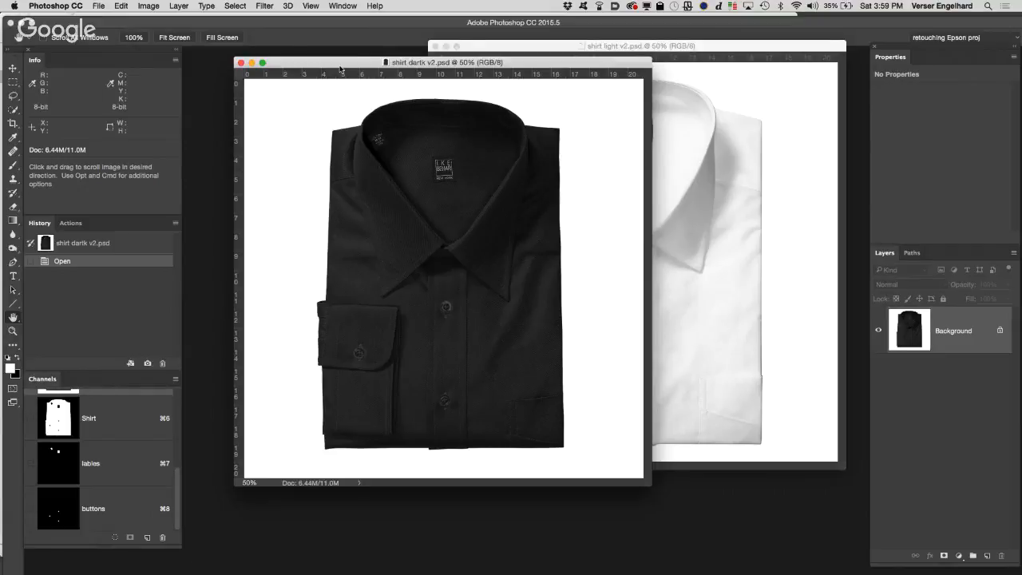
Step: Convert the dark shirt document from RGB to Lab Color mode
left_click(148, 6)
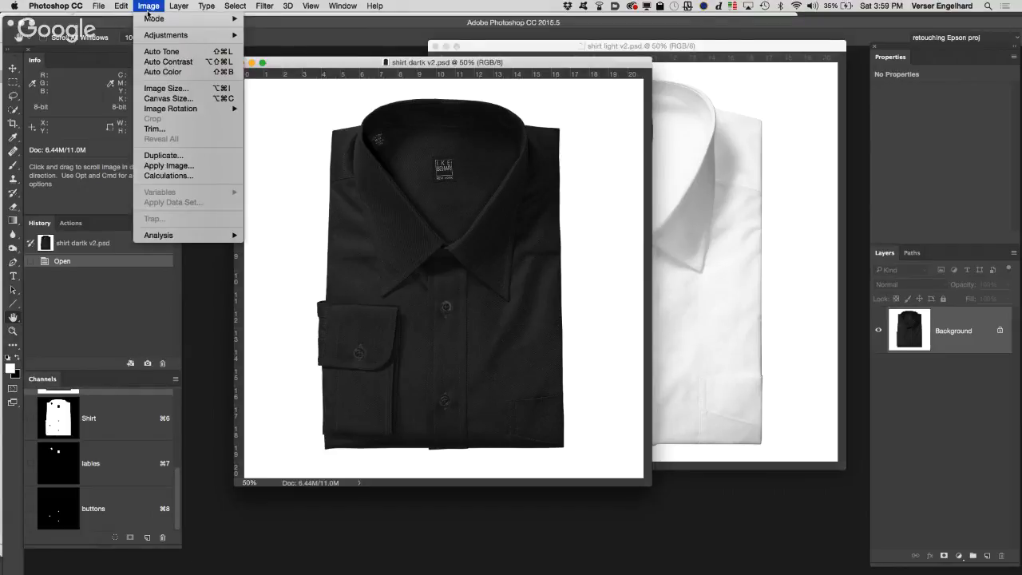
mouse_move(151, 18)
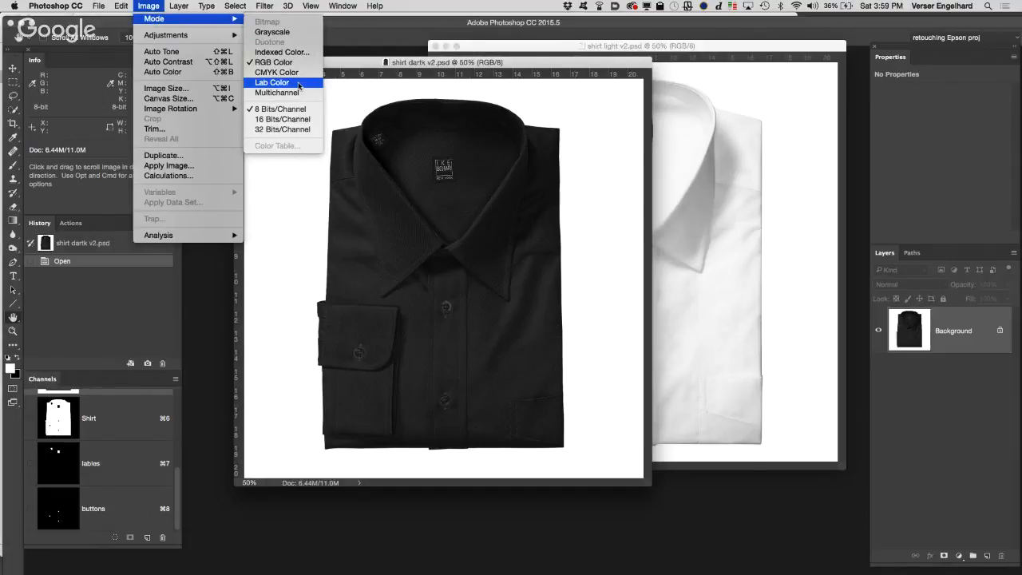
left_click(273, 82)
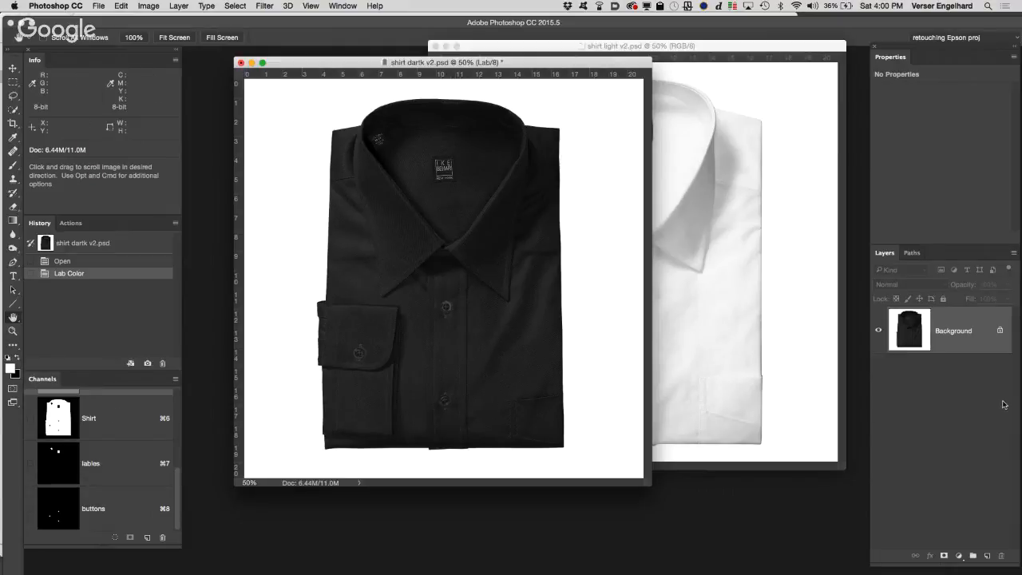
Step: Create a layer group named New color and mask it with a selection loaded from the Shirt channel
left_click(972, 555)
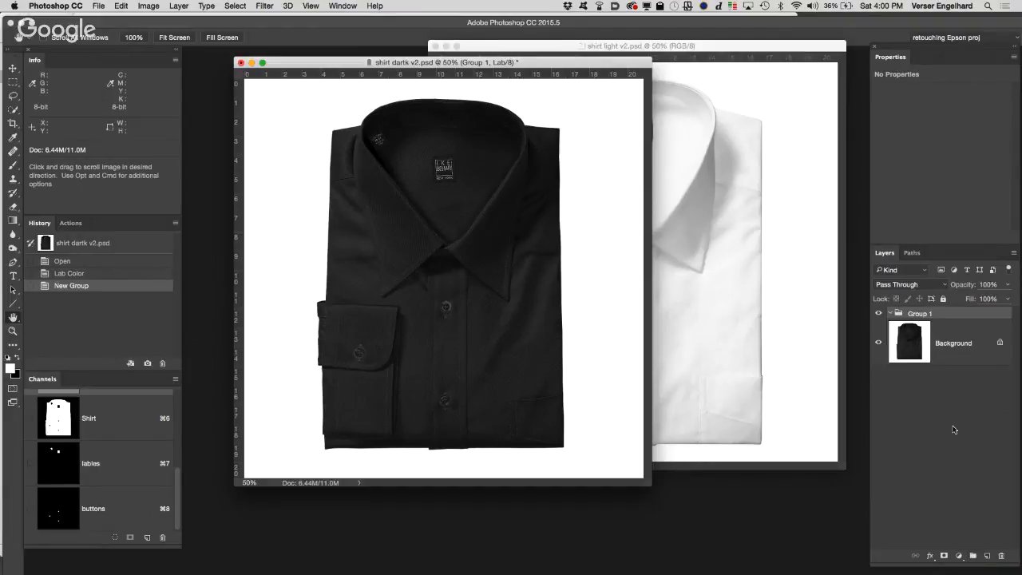
double_click(919, 313)
type("New color")
key("Return")
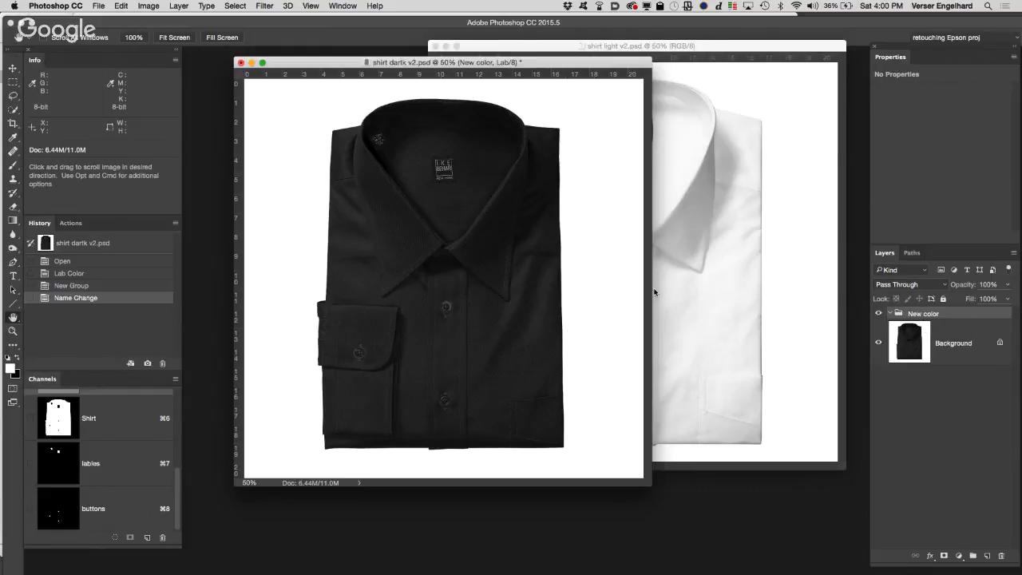
left_click(58, 416, "super")
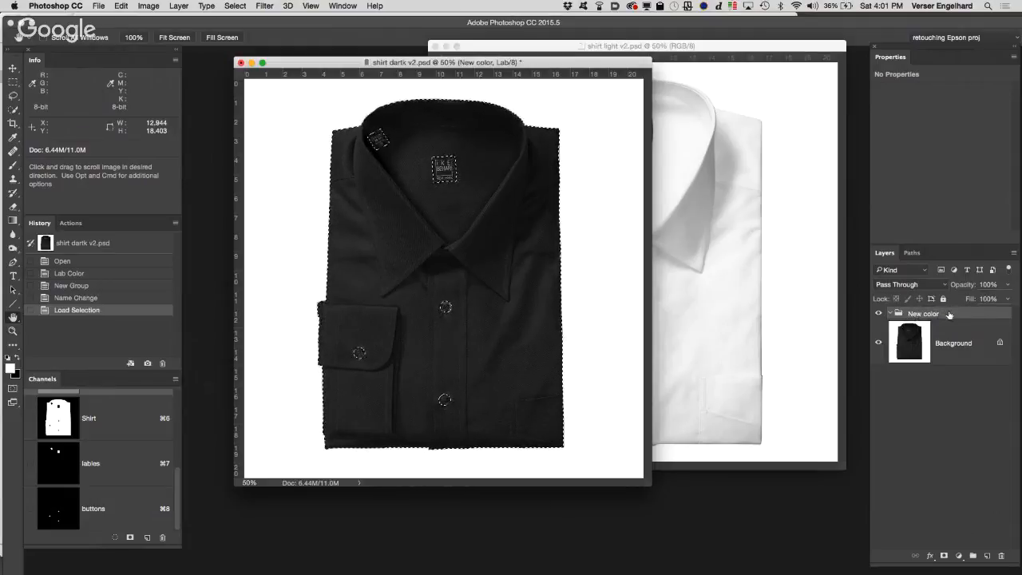
left_click(944, 555)
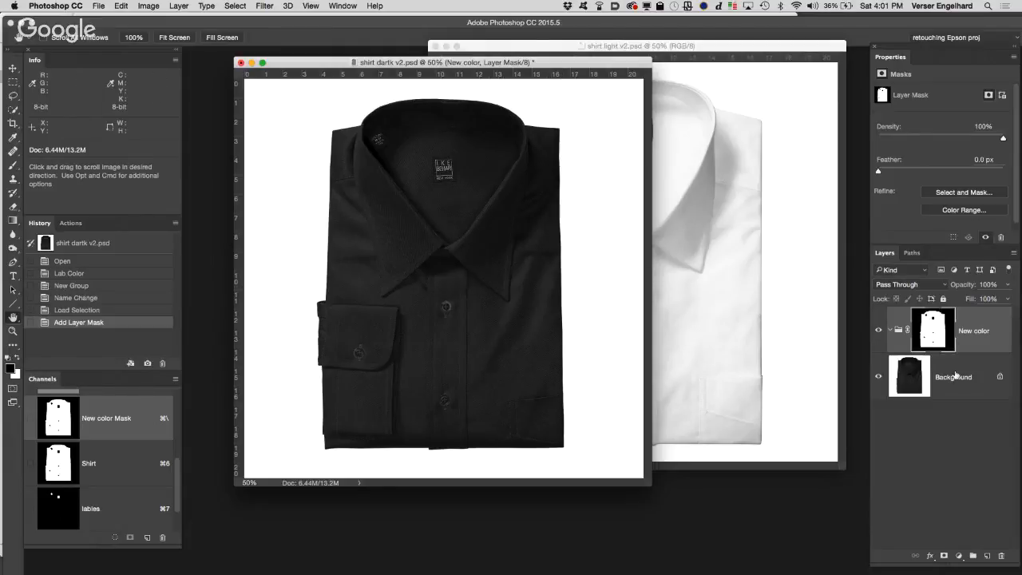
Step: Duplicate the Background layer and move the copy into the New color group
left_click_drag(980, 410, 989, 556)
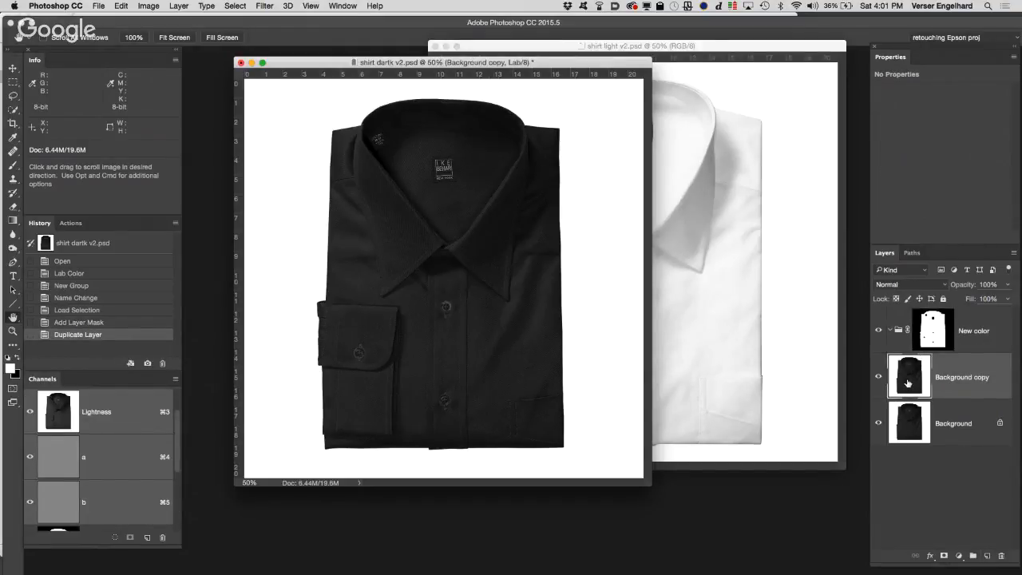
left_click_drag(907, 384, 898, 331)
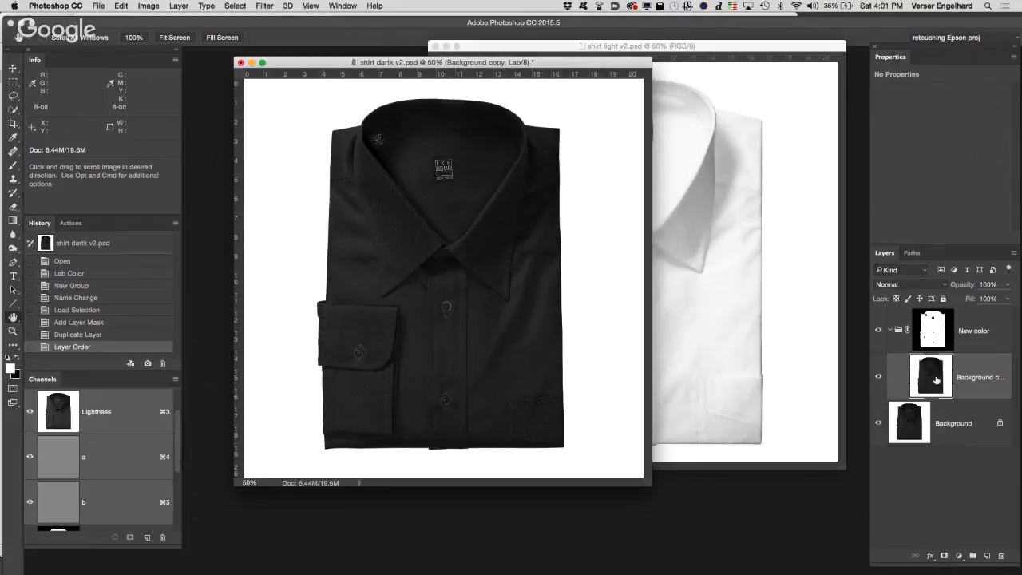
left_click(891, 331)
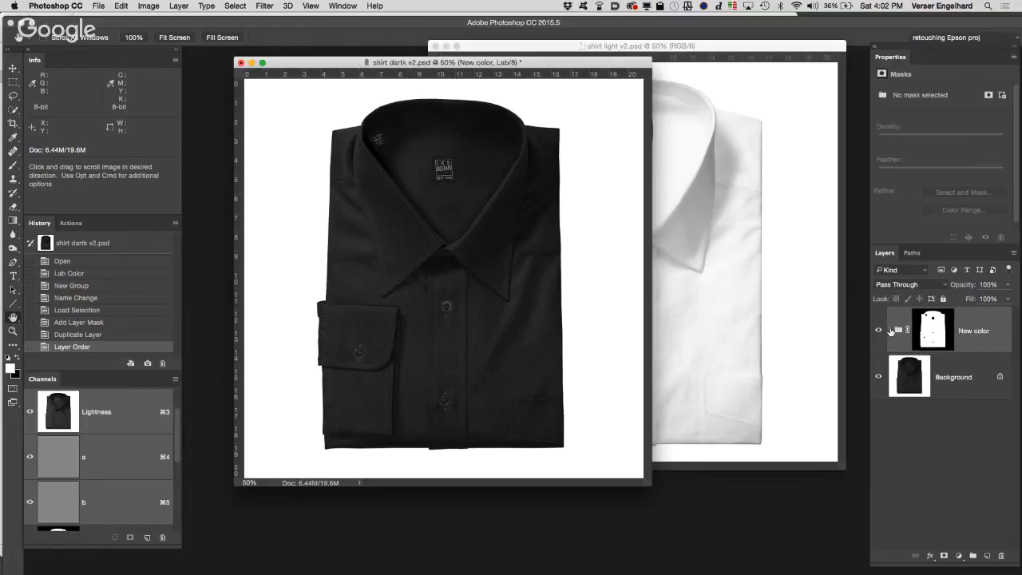
left_click(891, 331)
left_click(891, 331)
left_click(891, 331)
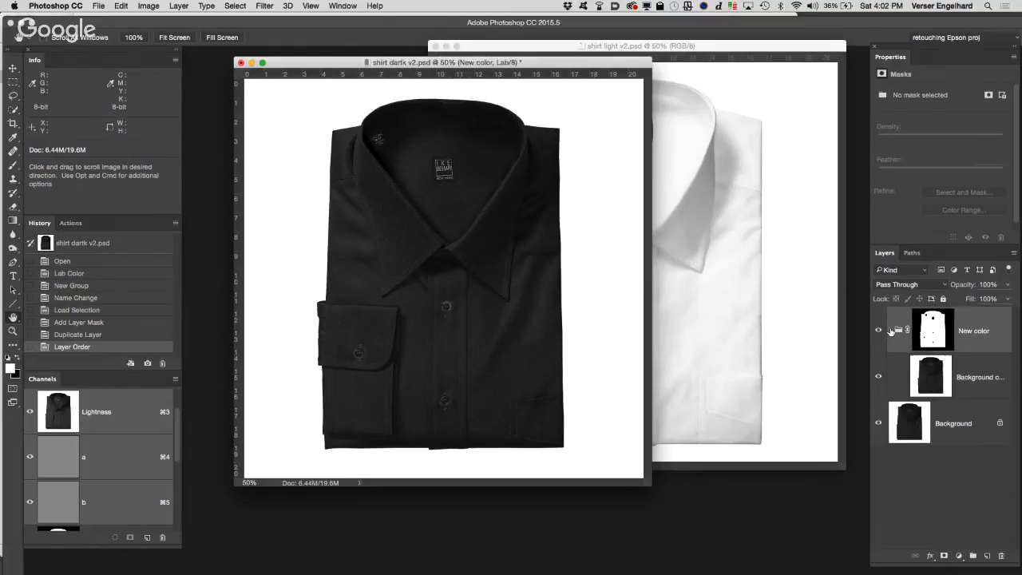
left_click(891, 330)
left_click(891, 331)
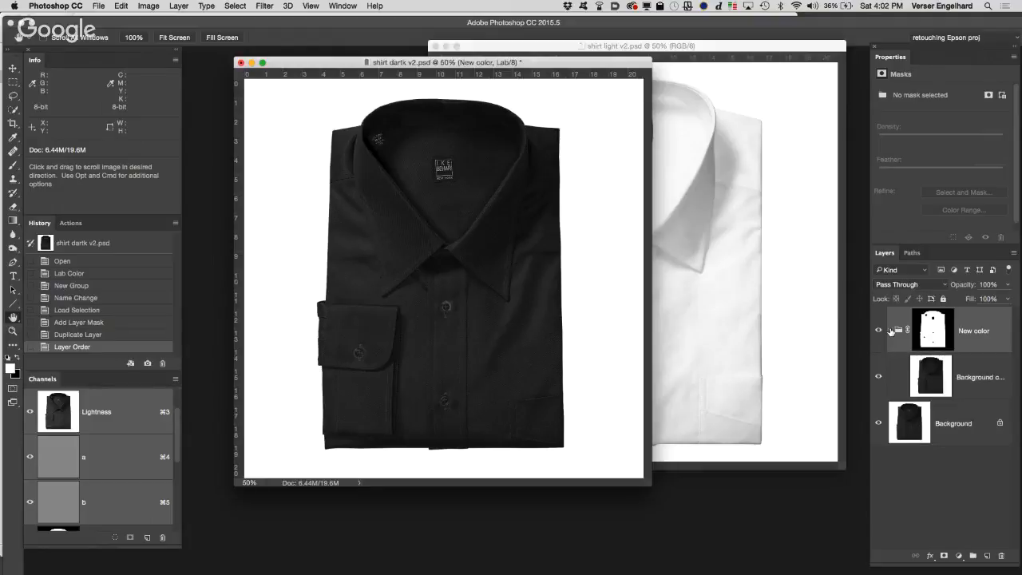
Step: Desaturate the Background copy inside the New color group and rename it Desat 1
left_click(926, 373)
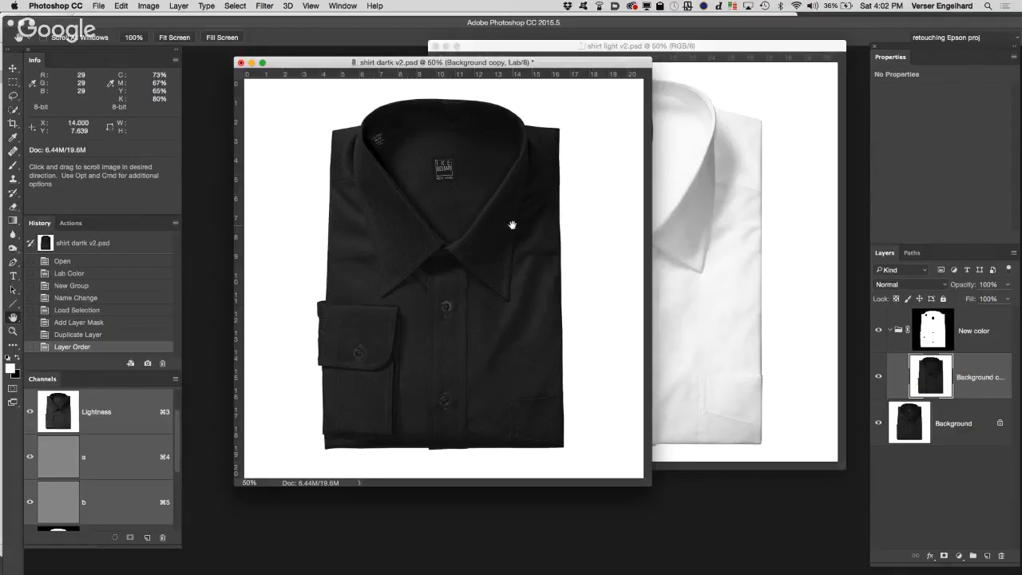
left_click(147, 7)
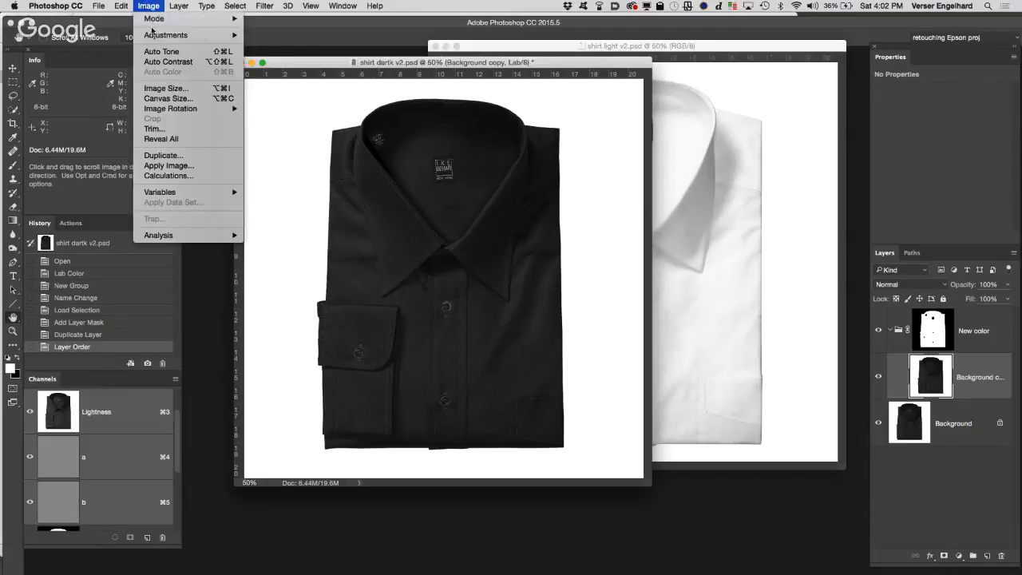
mouse_move(153, 34)
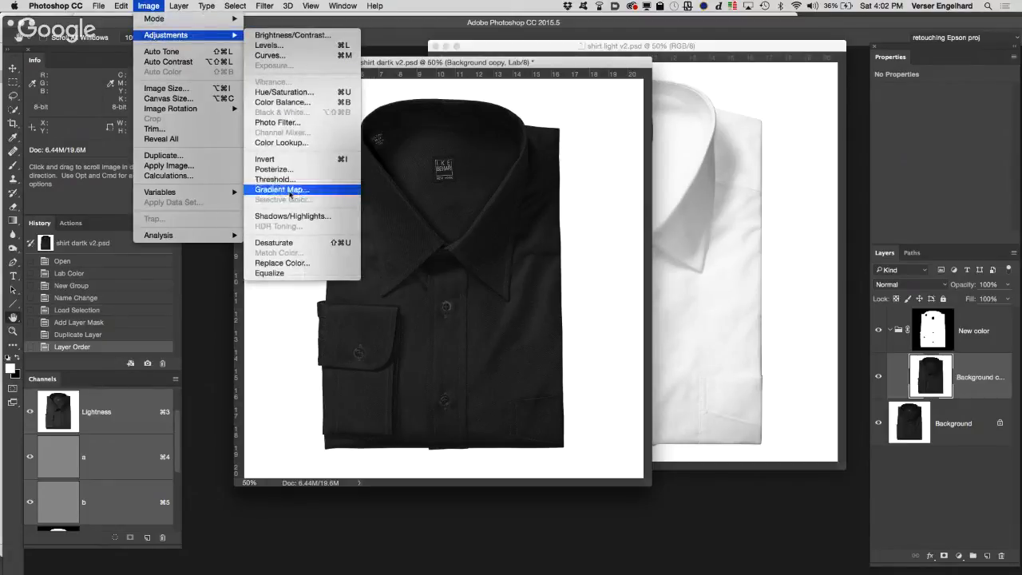
left_click(302, 246)
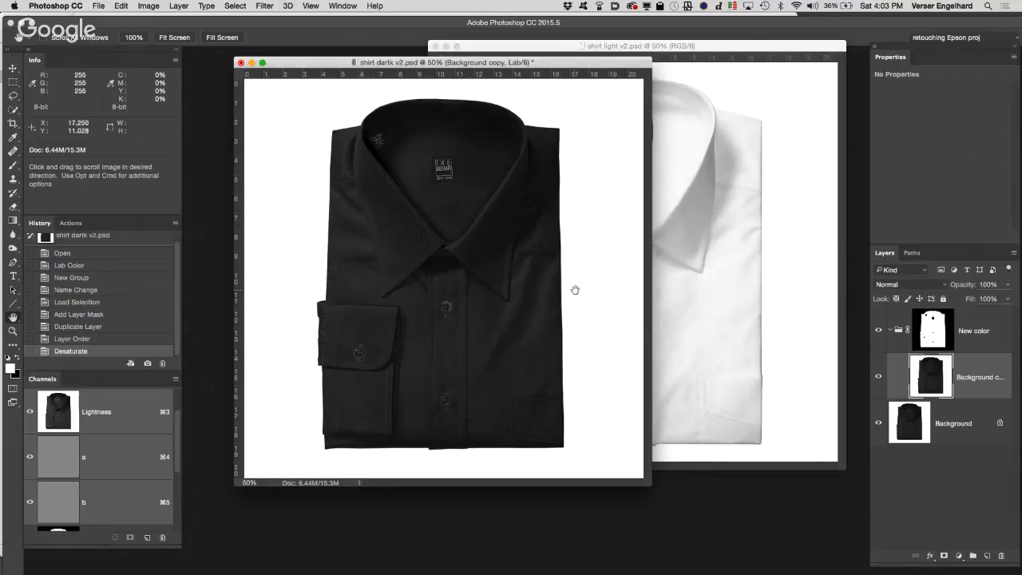
double_click(982, 377)
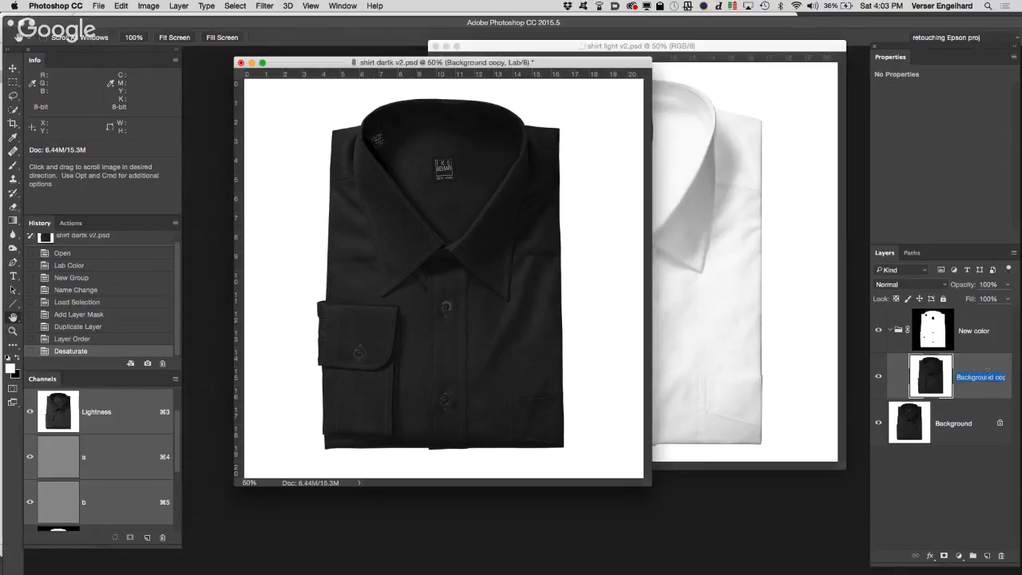
type("Desat 1")
key("Return")
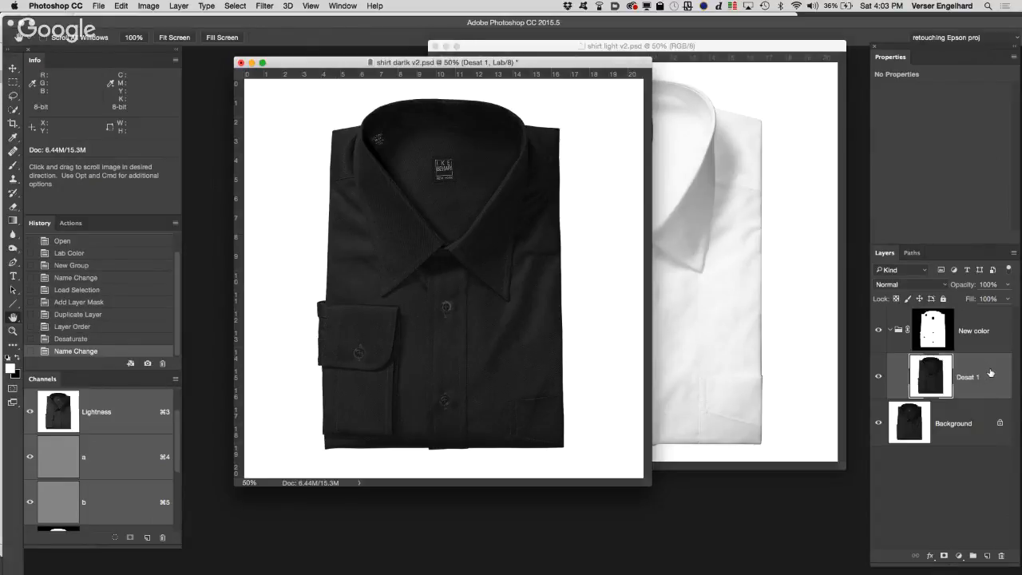
Step: Duplicate the Desat 1 layer twice within the group and hide both copies
left_click_drag(990, 373, 989, 554)
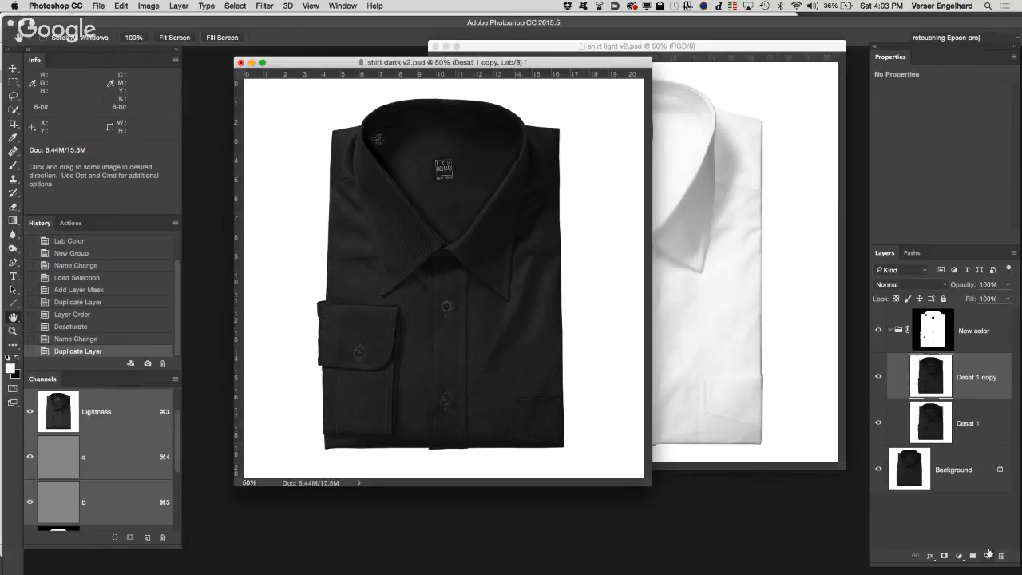
left_click_drag(980, 371, 987, 554)
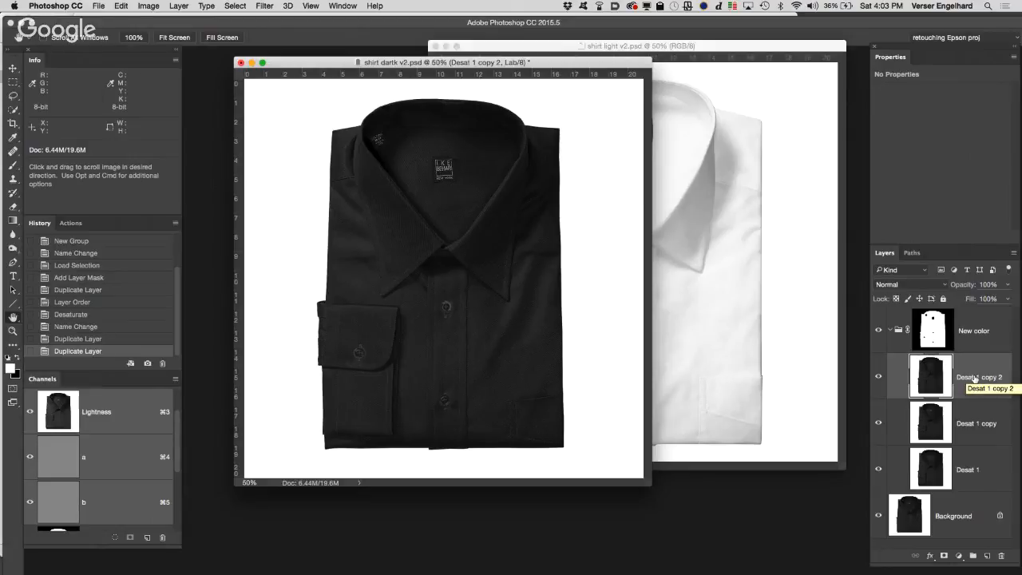
left_click(879, 376)
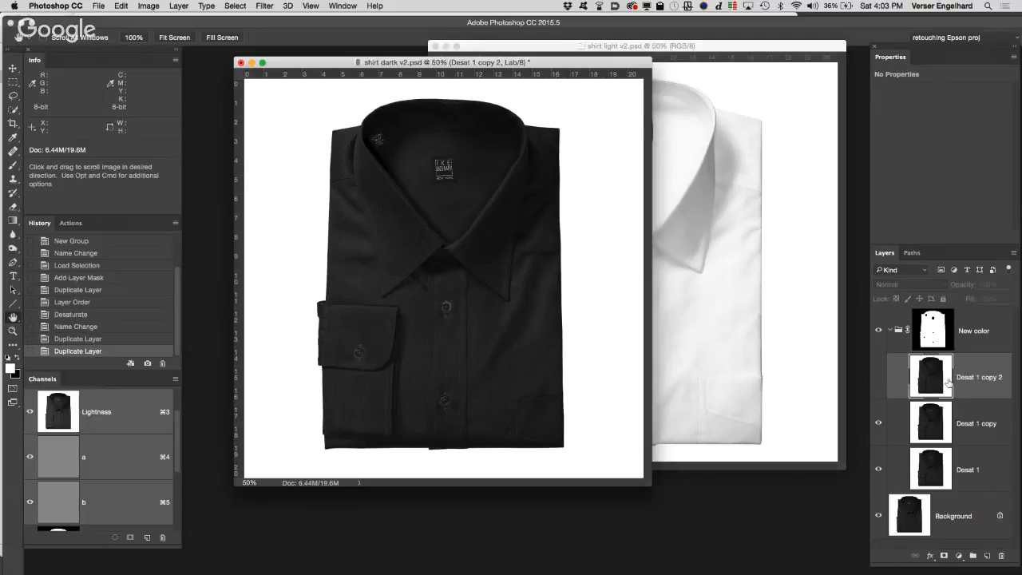
left_click(879, 423)
Step: Add a solid color fill layer of RGB 240, 240, 240 above Desat 1 and set its blending mode to Hard Light
left_click(982, 464)
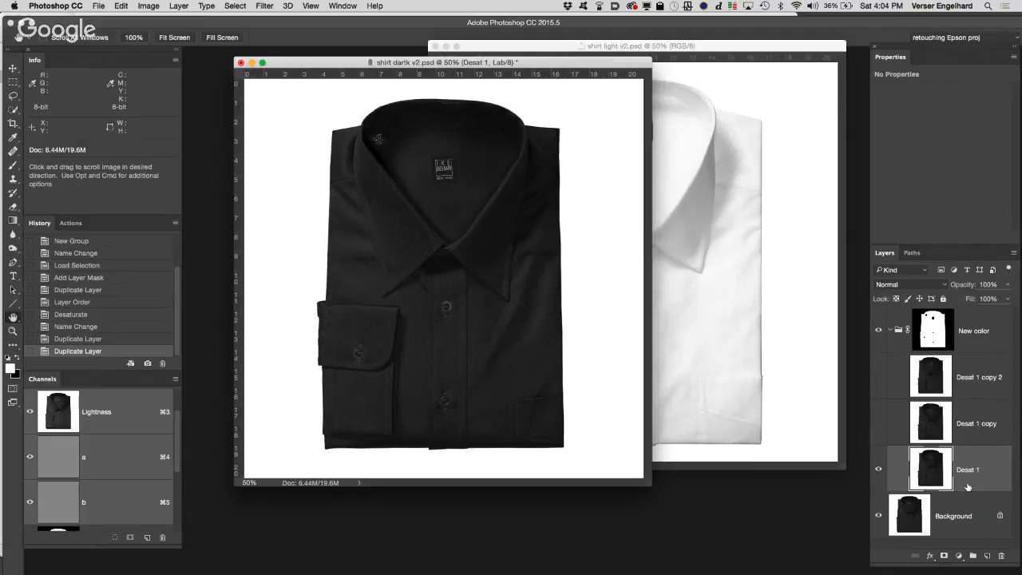
left_click(958, 556)
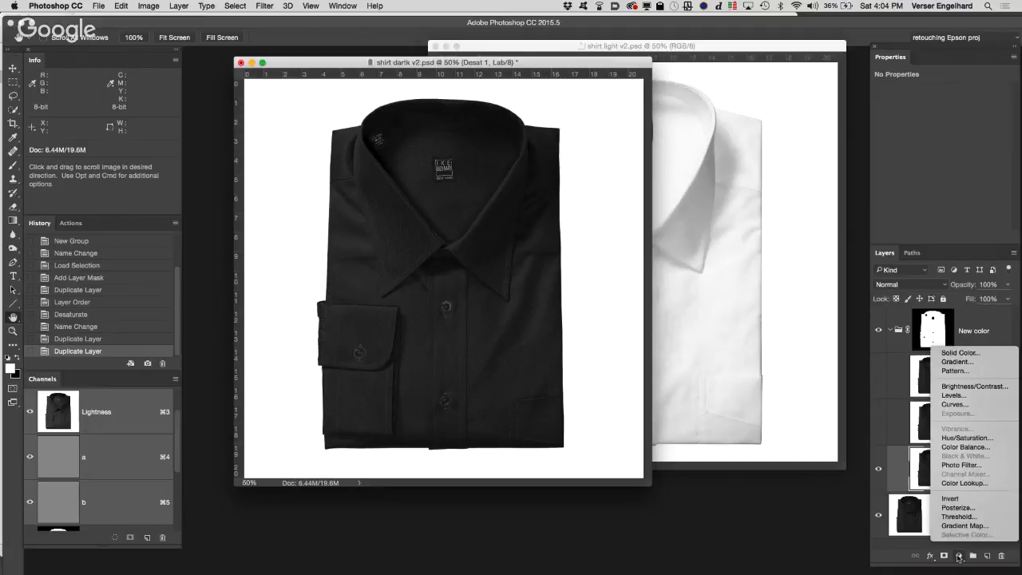
left_click(950, 356)
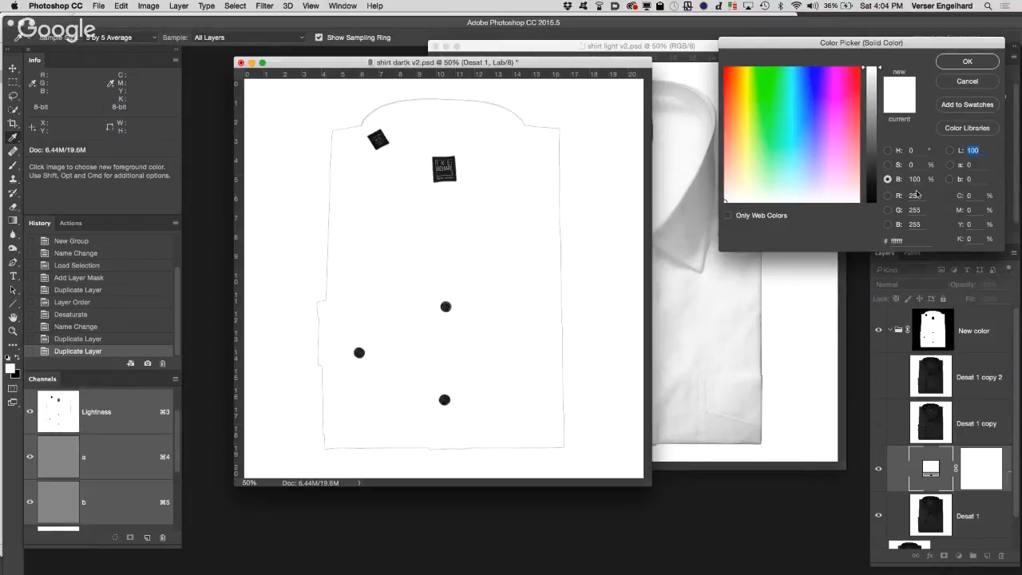
double_click(917, 196)
type("240")
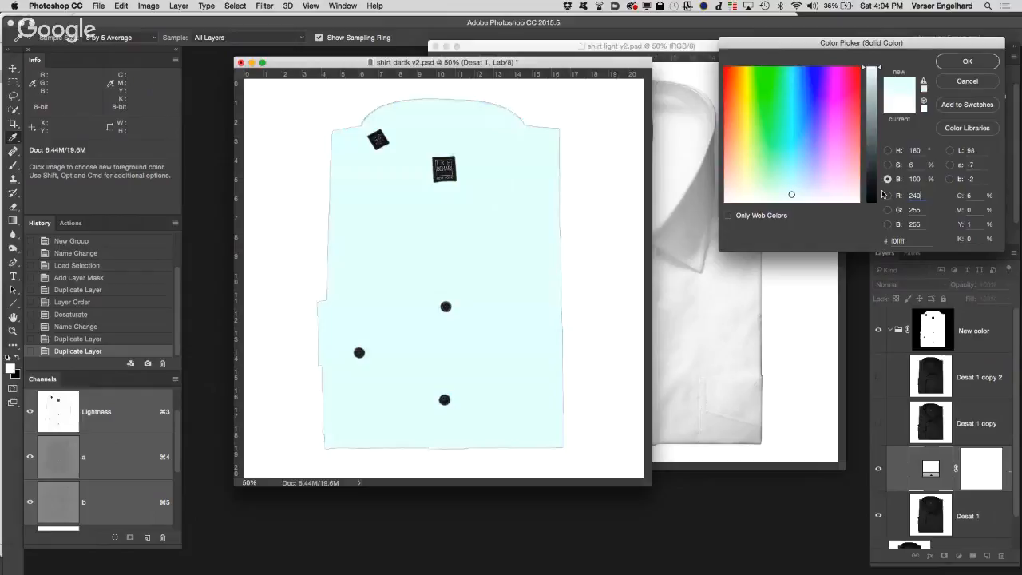
key("Tab")
type("240")
key("Tab")
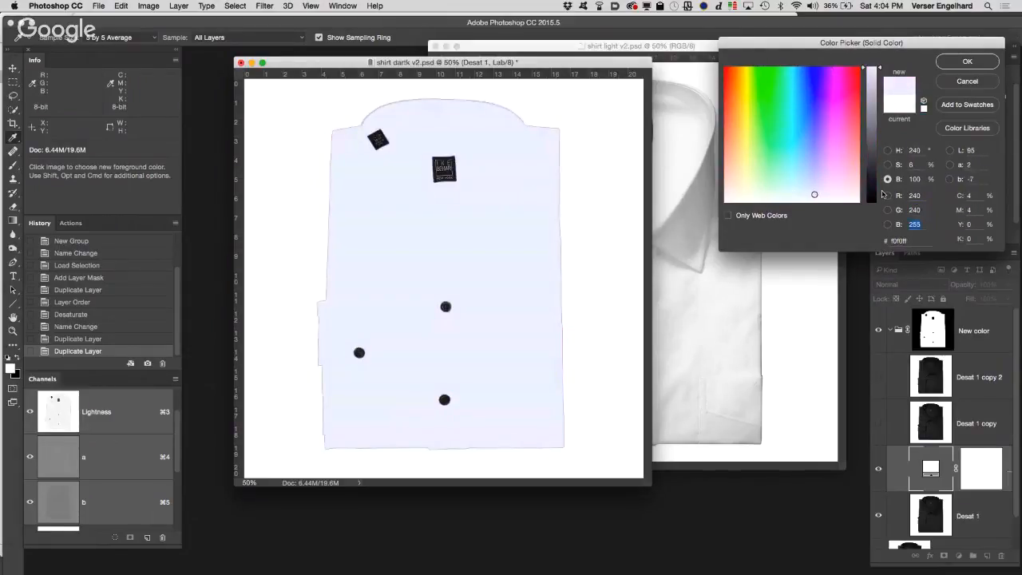
type("240")
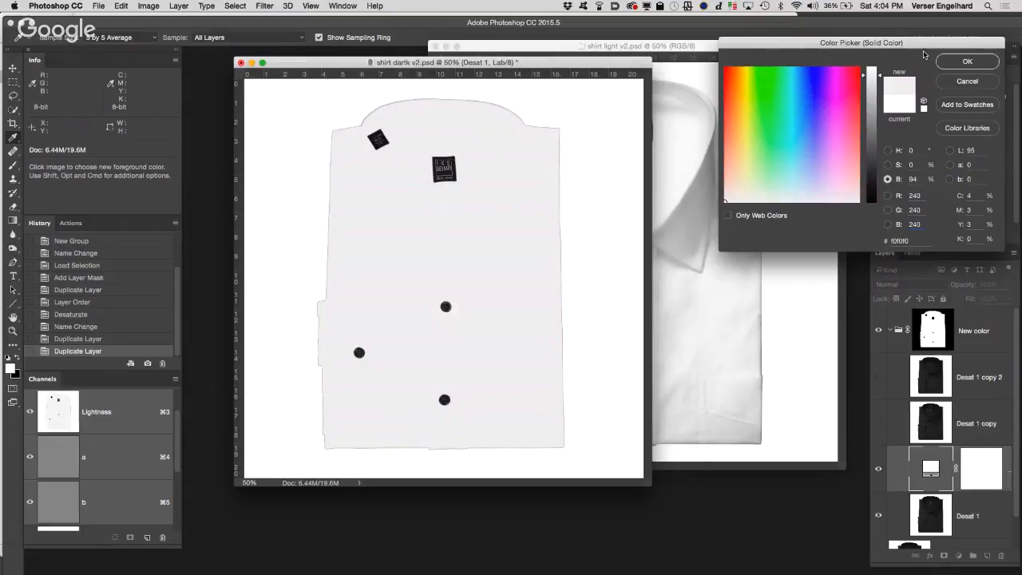
left_click(982, 63)
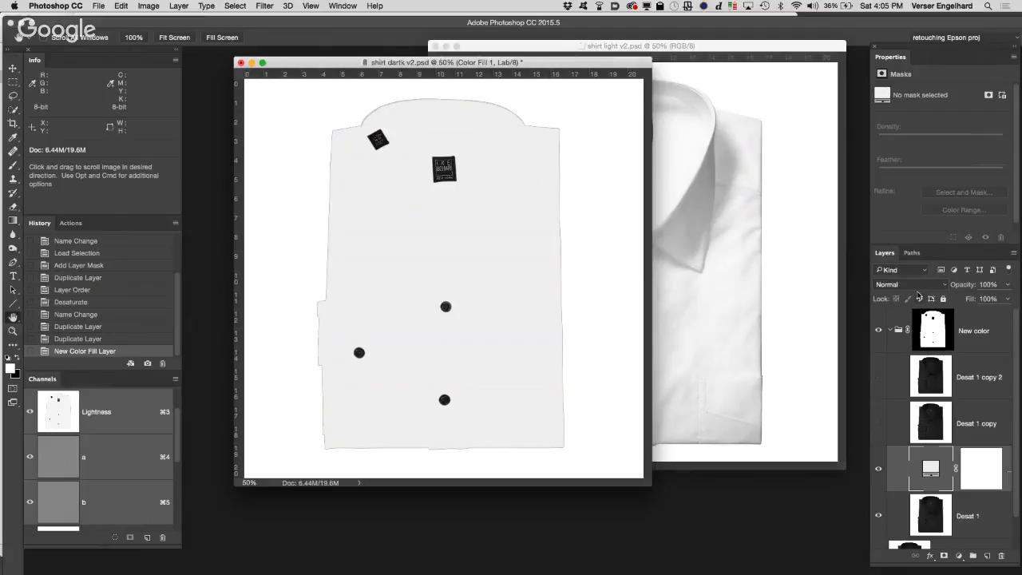
left_click(915, 287)
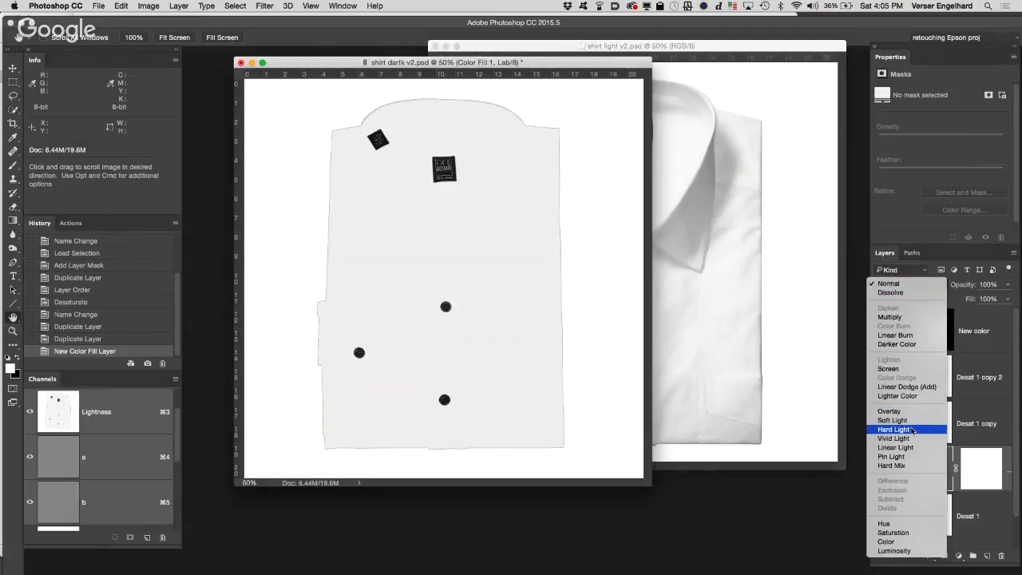
left_click(912, 430)
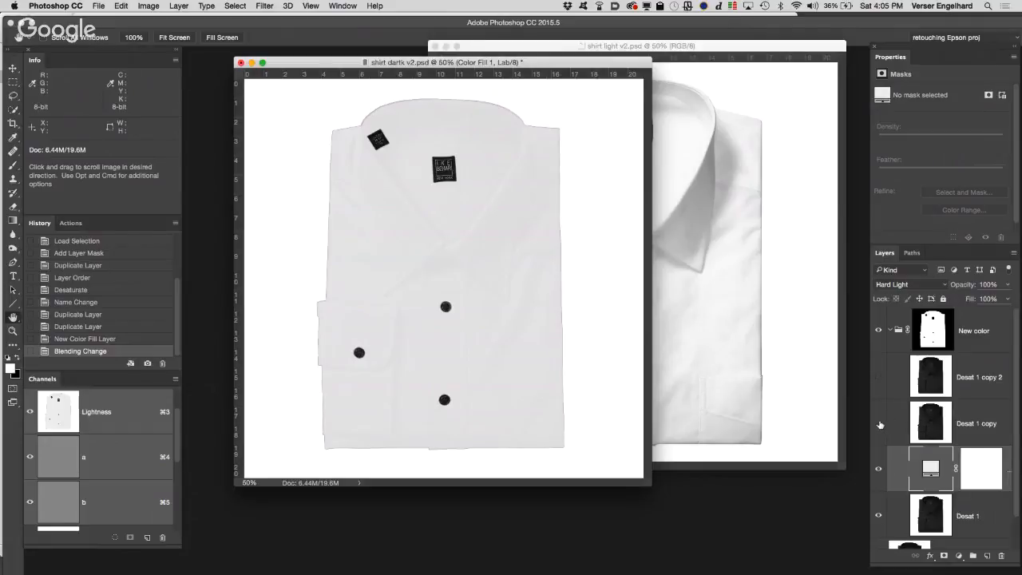
Step: Show the Desat 1 copy layer, set its blending mode to Overlay, and compare the shirt with and without it
left_click(879, 424)
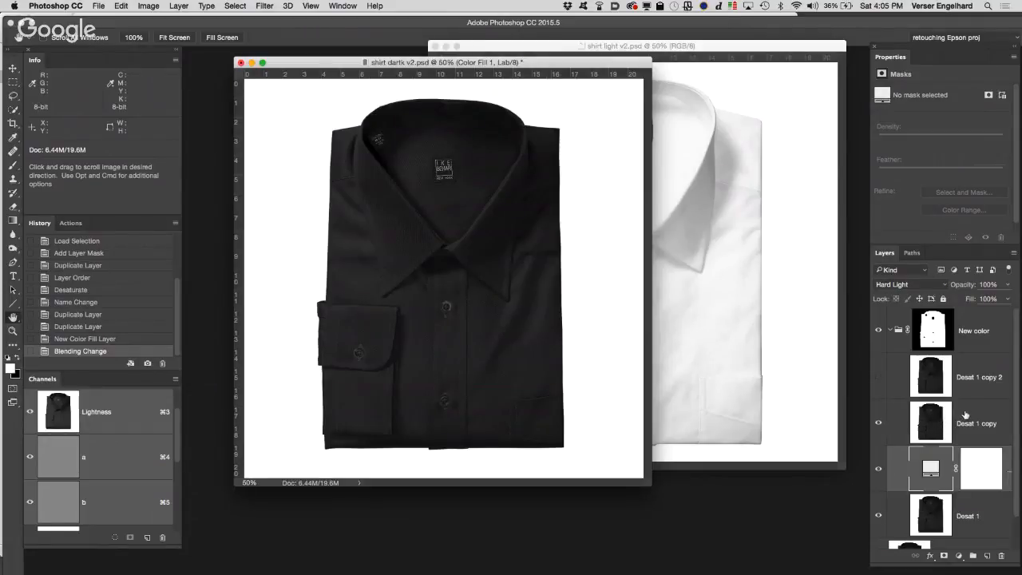
left_click(965, 414)
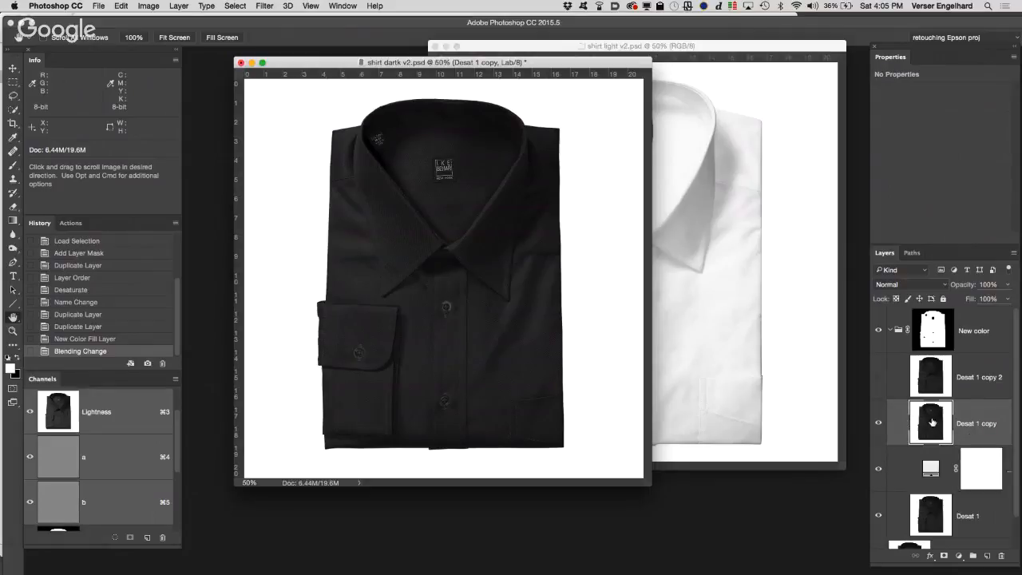
left_click(918, 285)
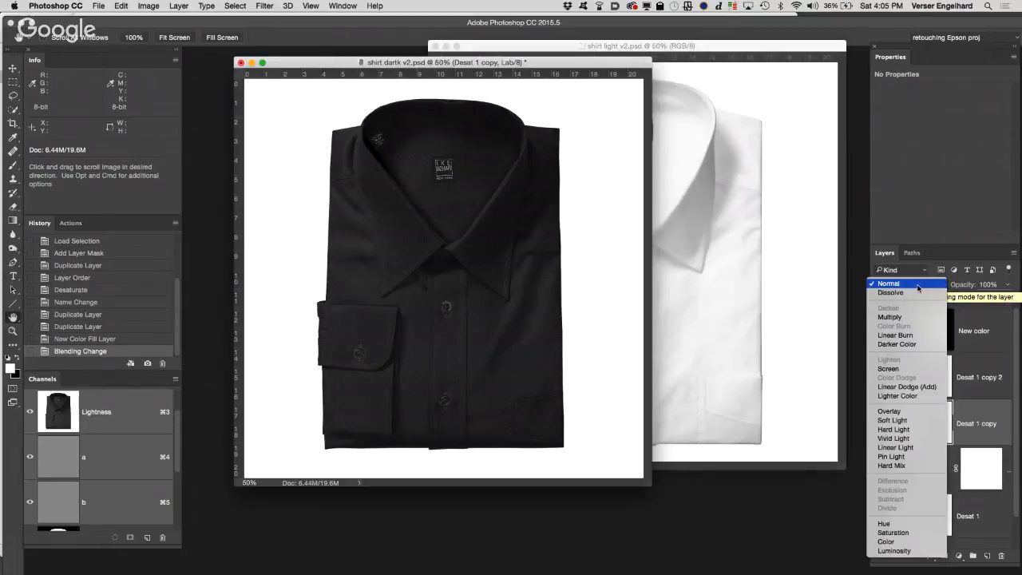
left_click(888, 411)
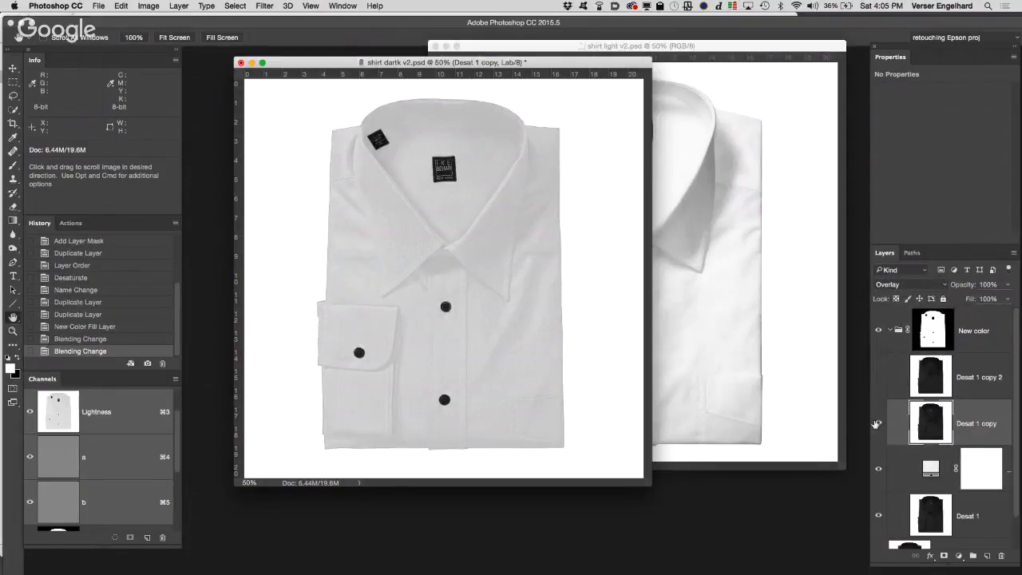
left_click(878, 424)
left_click(878, 424)
left_click(878, 426)
left_click(878, 425)
Step: Show the Desat 1 copy 2 layer, set its blending mode to Overlay, and compare the shirt with each Desat copy hidden and shown
left_click(894, 380)
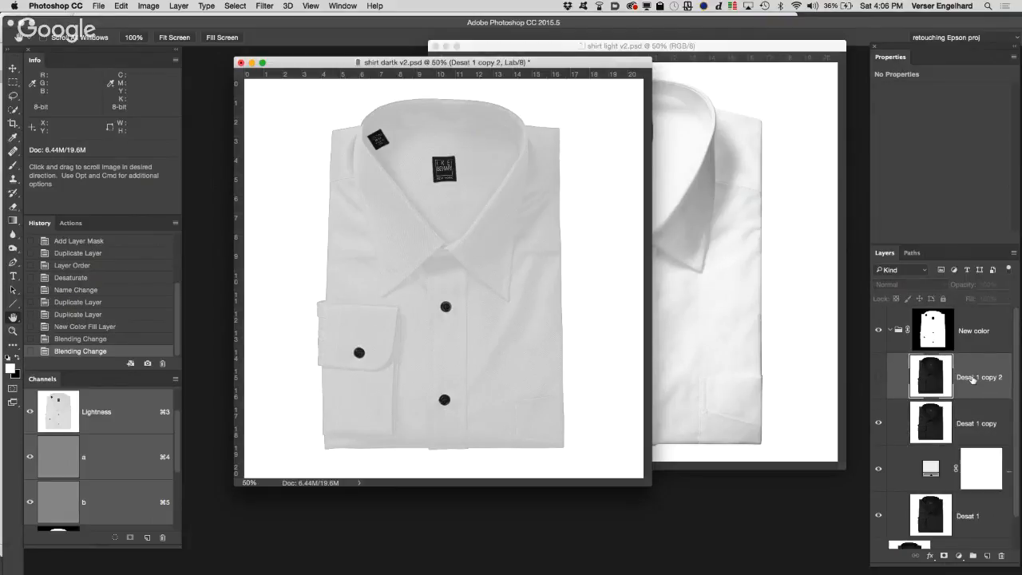
left_click(879, 379)
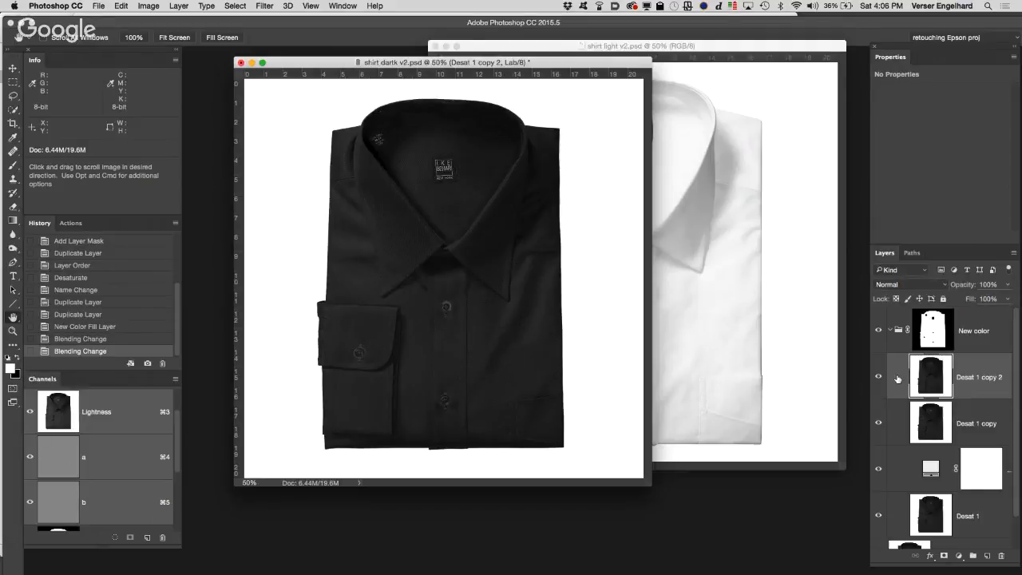
left_click(906, 286)
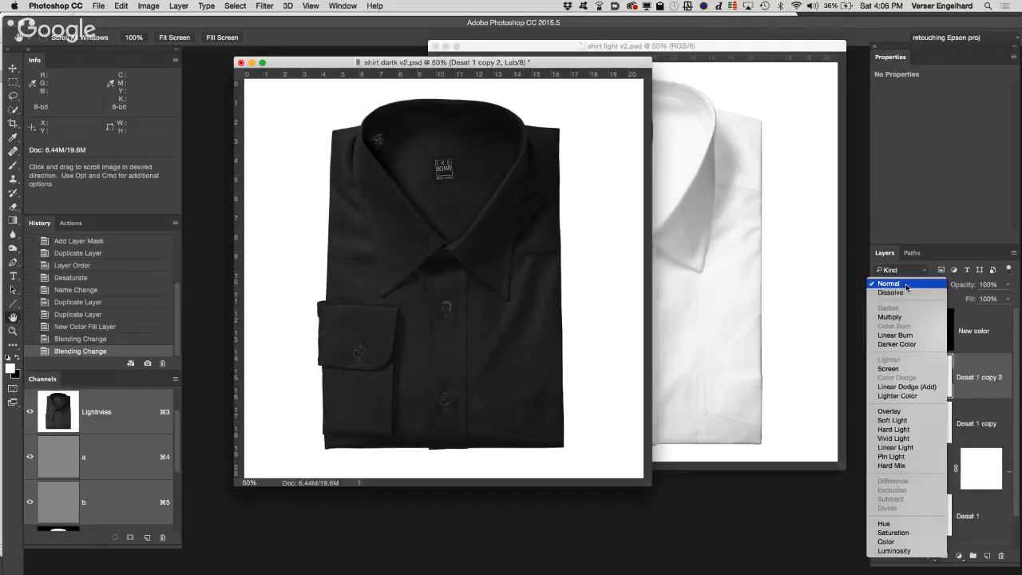
left_click(903, 412)
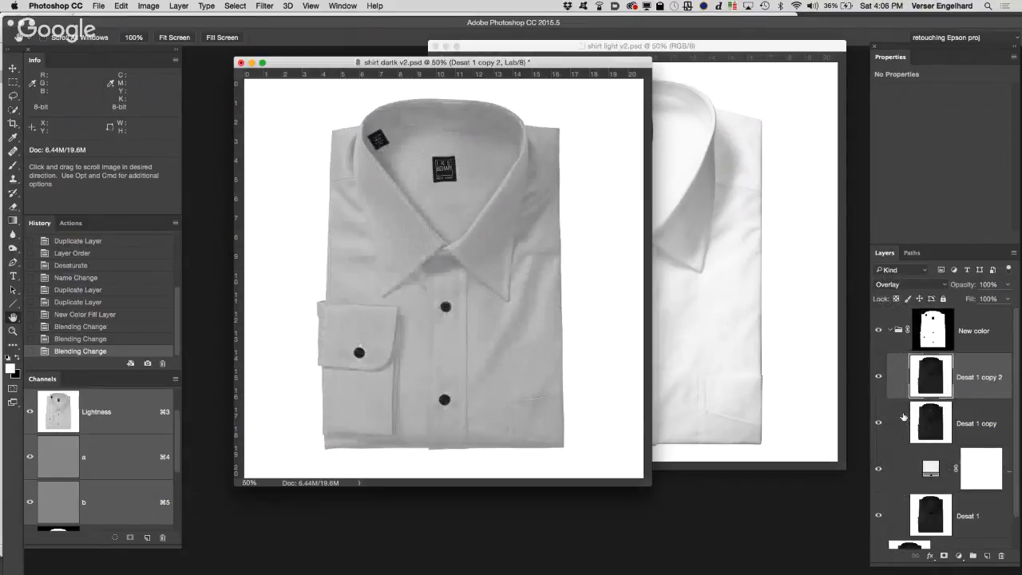
left_click(879, 378)
left_click(878, 377)
left_click(878, 423)
left_click(879, 424)
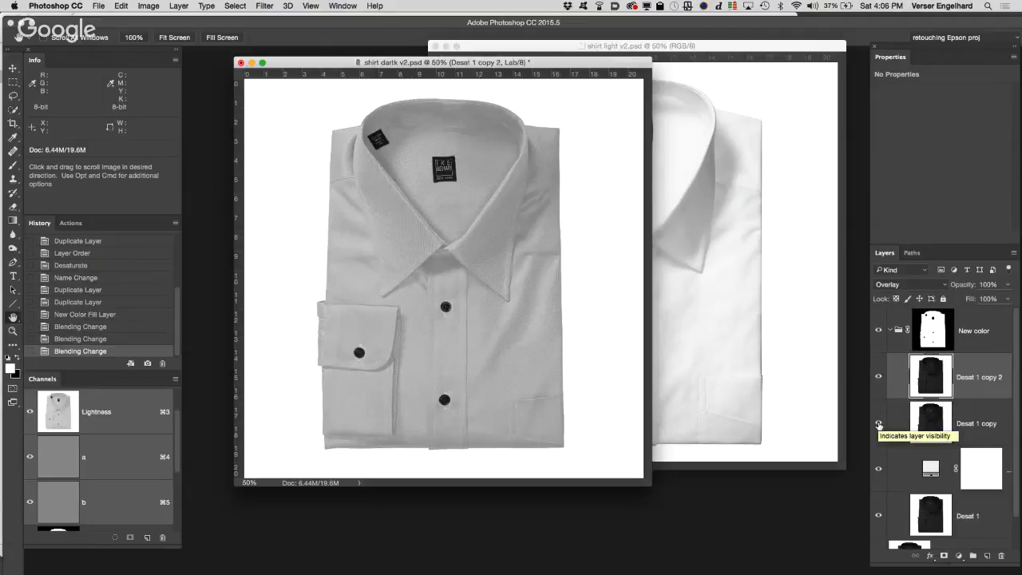
Step: Try RGB 245, 245, 245 as the color of the solid color fill layer above Desat 1
double_click(932, 468)
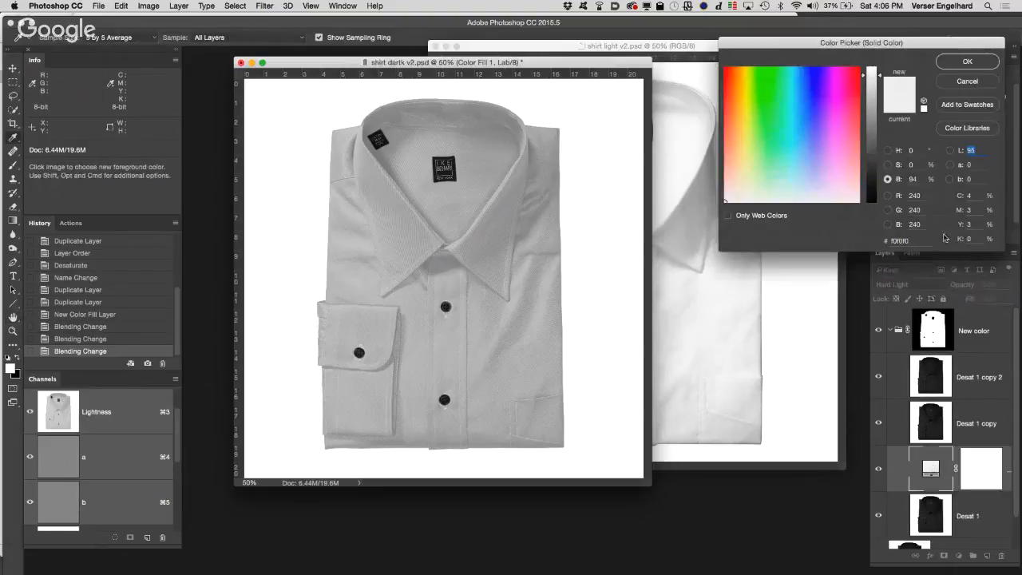
left_click(915, 196)
type("245")
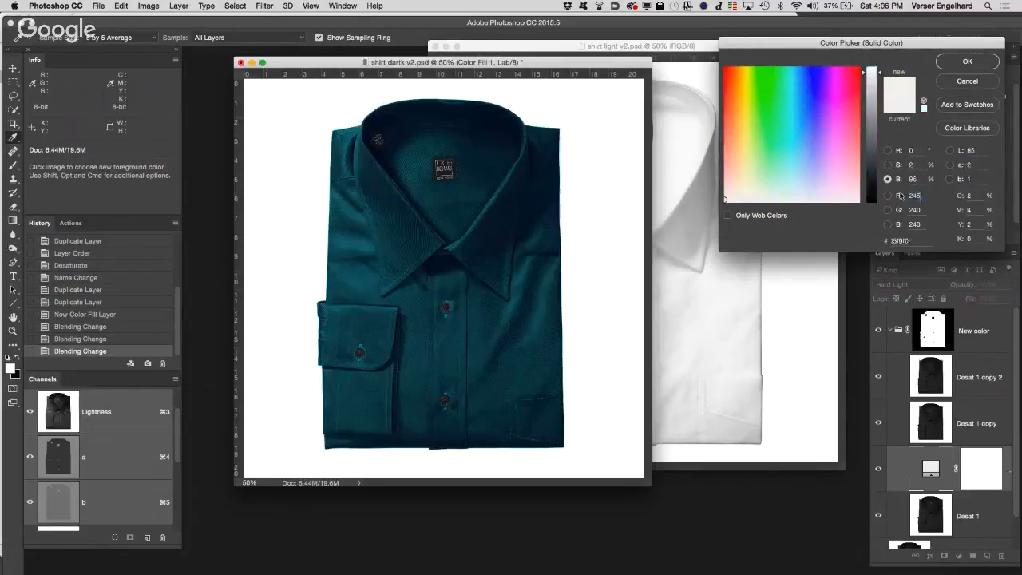
key("Tab")
type("245")
key("Tab")
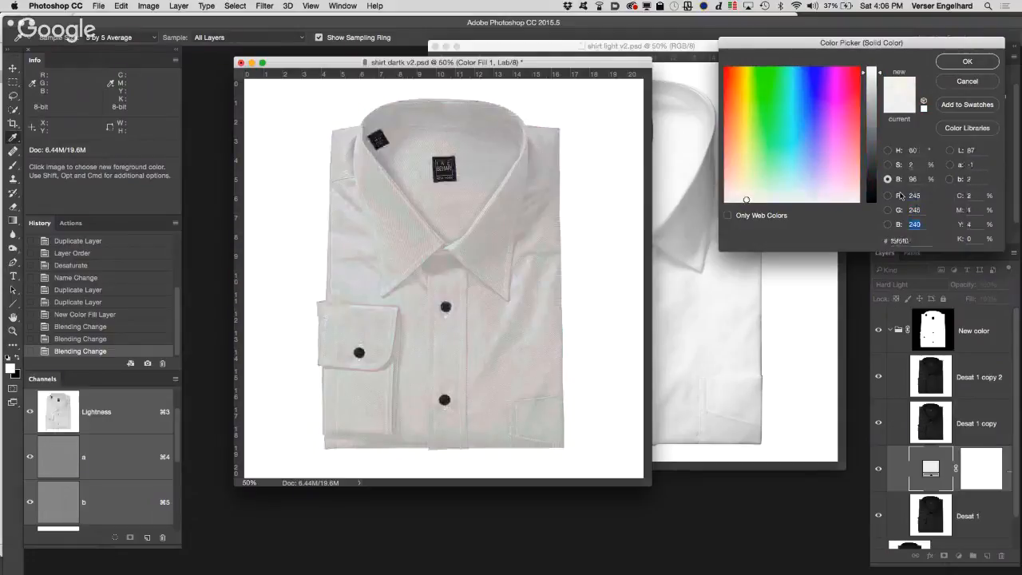
type("245")
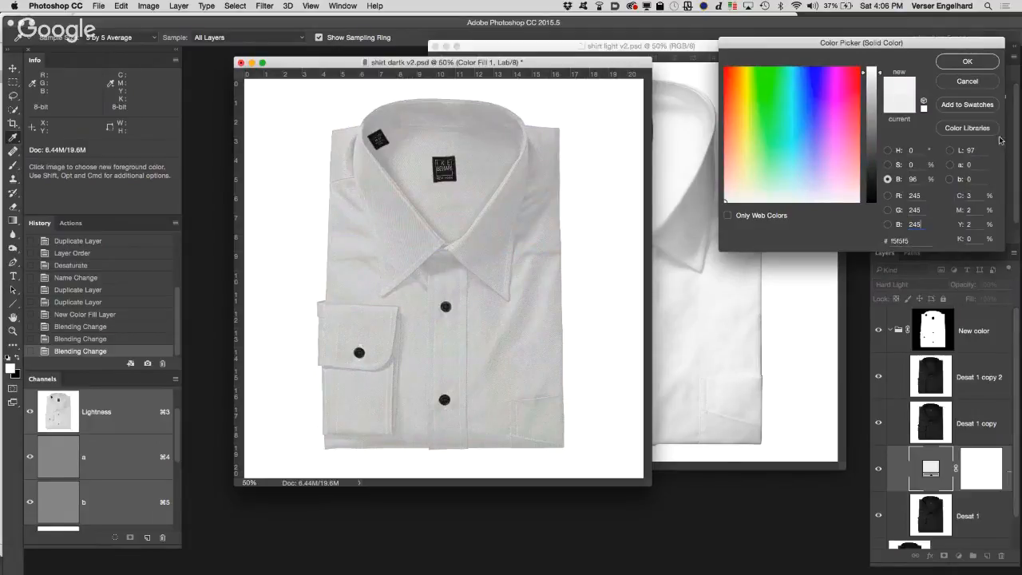
Step: Set the solid color fill layer above Desat 1 to RGB 250, 250, 250 and apply the color
left_click_drag(917, 194, 873, 189)
type("250")
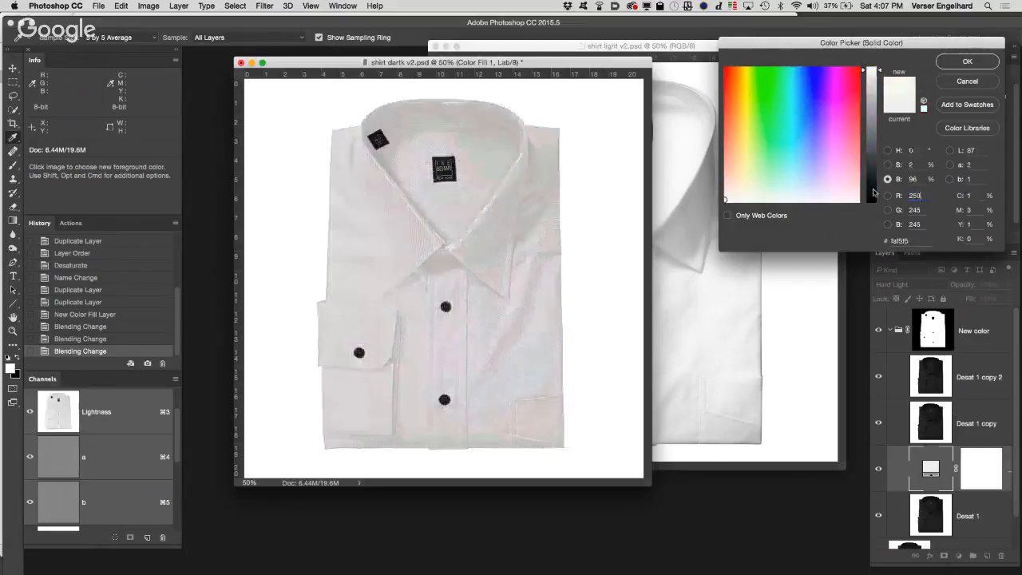
key("Tab")
type("2")
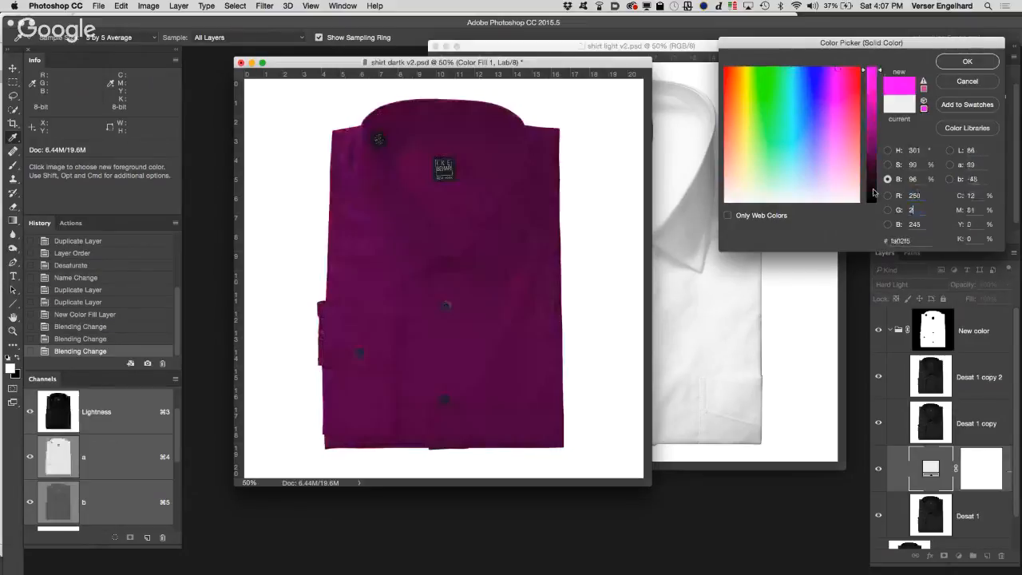
type("50")
key("Tab")
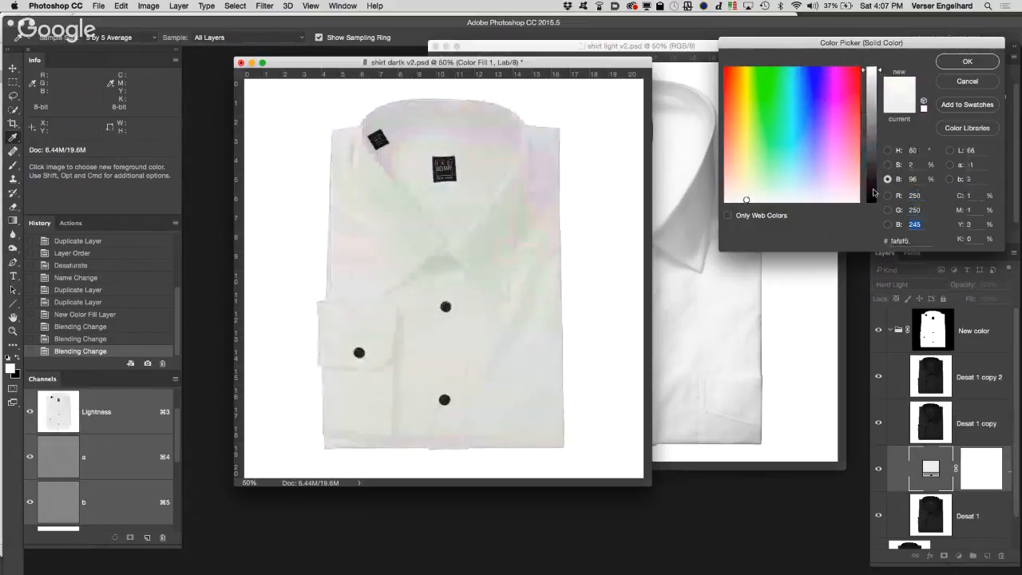
type("250")
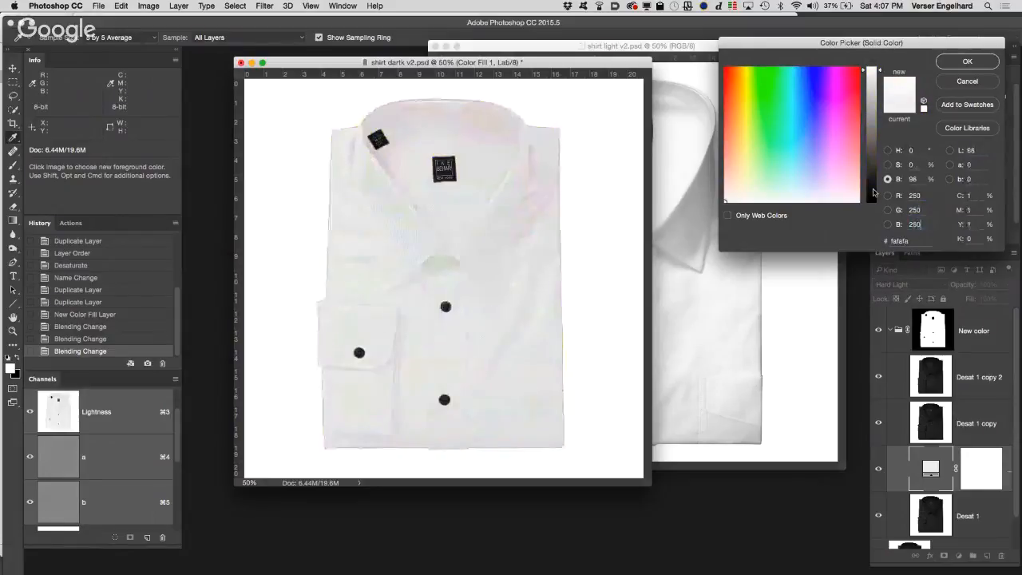
left_click(990, 63)
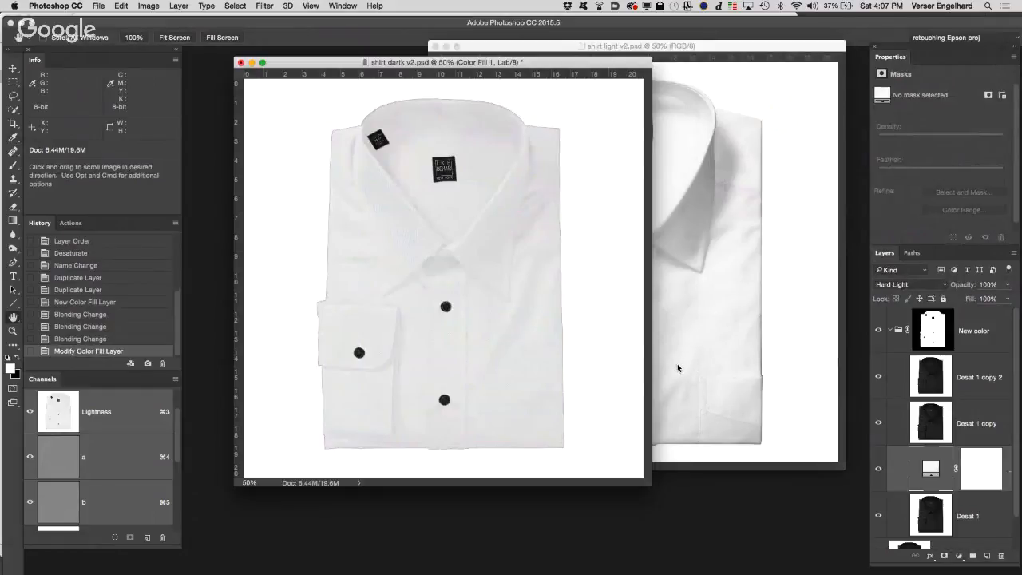
Step: Duplicate the Desat 1 copy 2 layer, compare the shirt with and without the duplicate, and lower the duplicate's opacity to about 62%
left_click(982, 387)
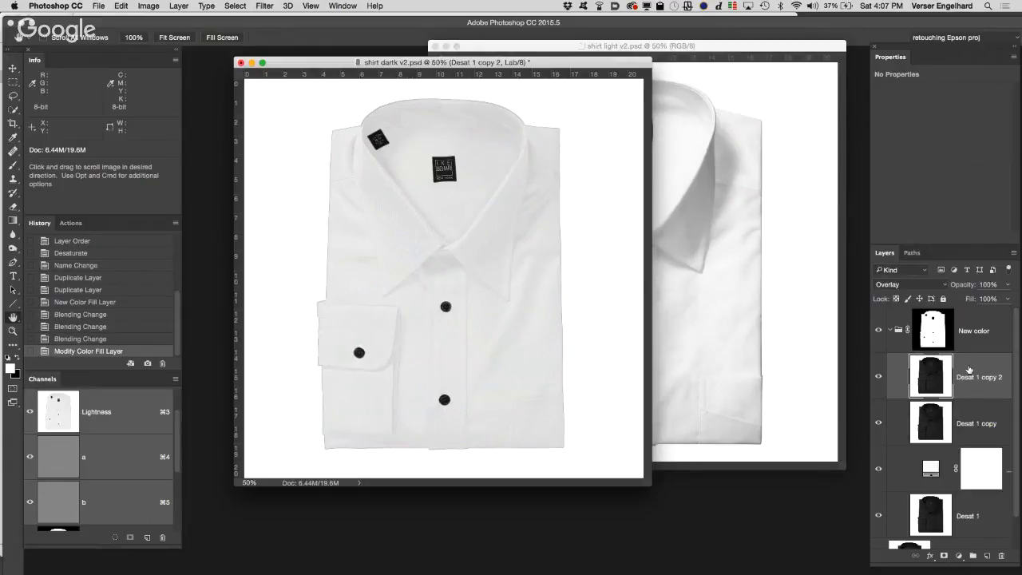
left_click_drag(969, 369, 988, 553)
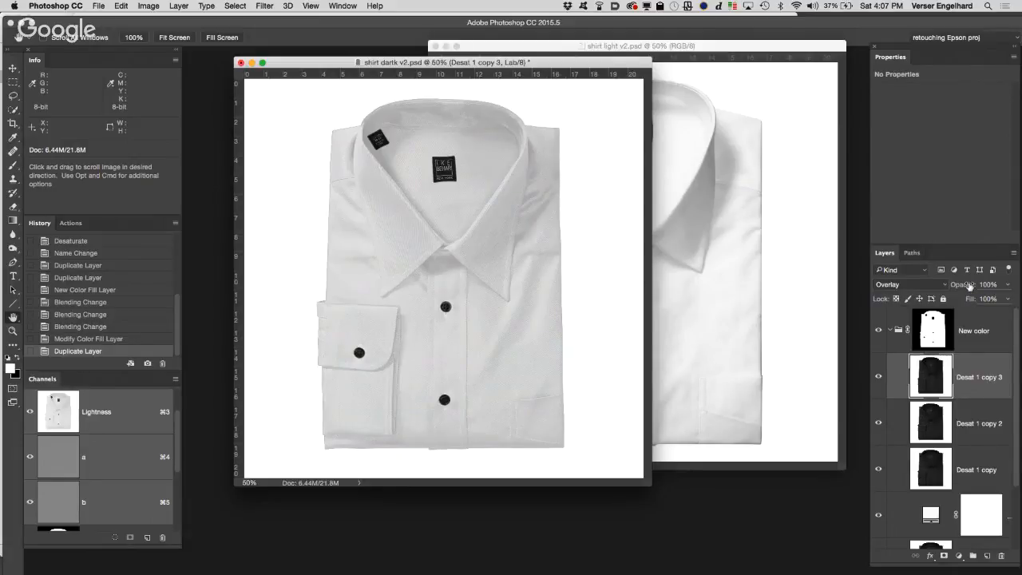
left_click(879, 377)
left_click(879, 376)
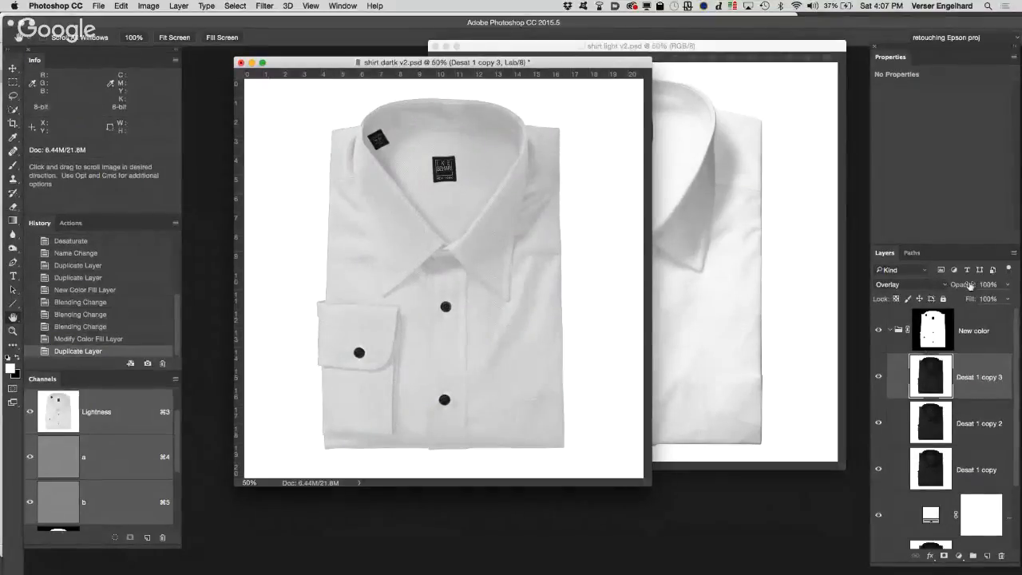
left_click_drag(978, 285, 949, 285)
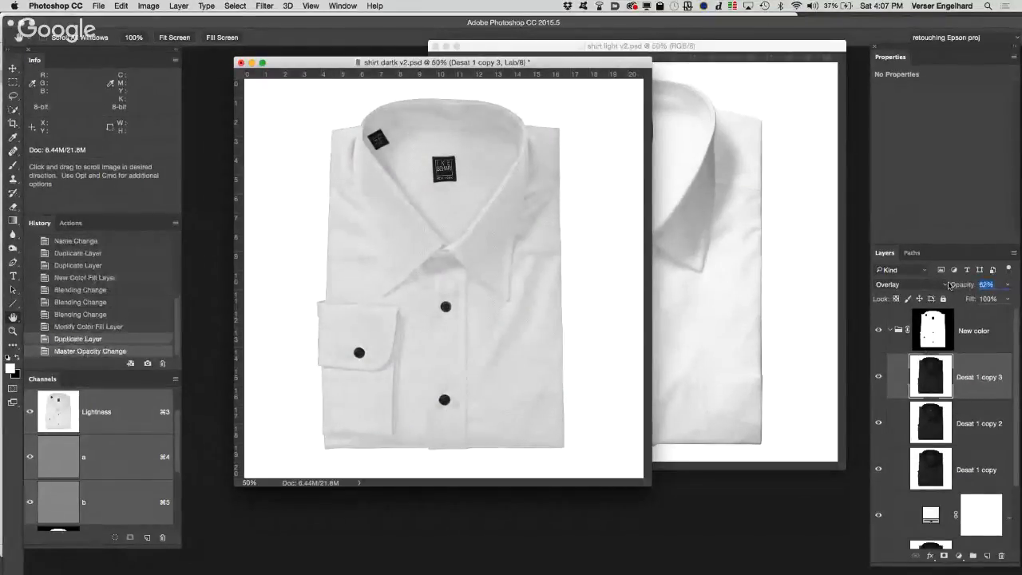
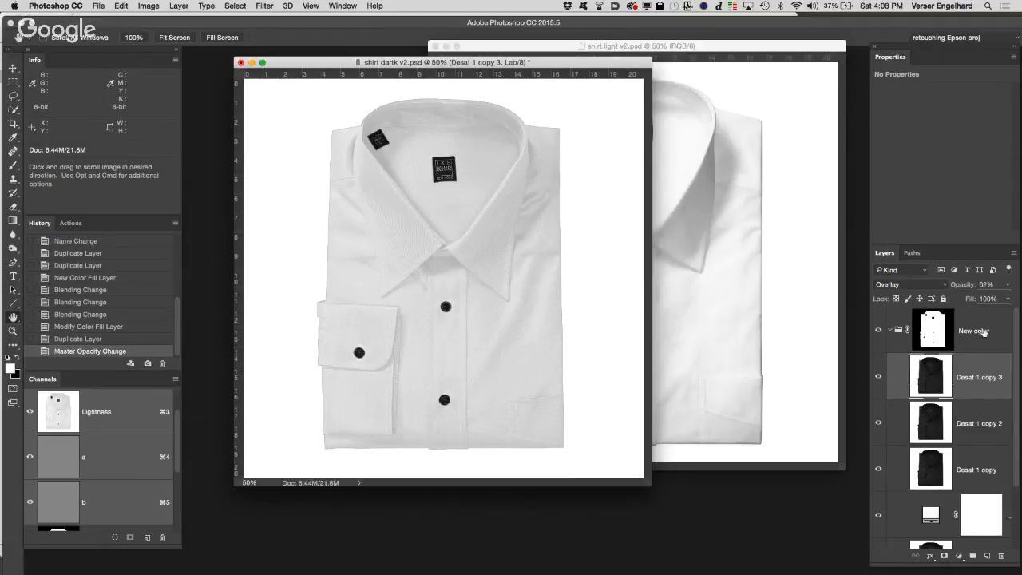
Step: Paint over the upper placket button on the New color group's mask with a white brush at 50% opacity
left_click(932, 339)
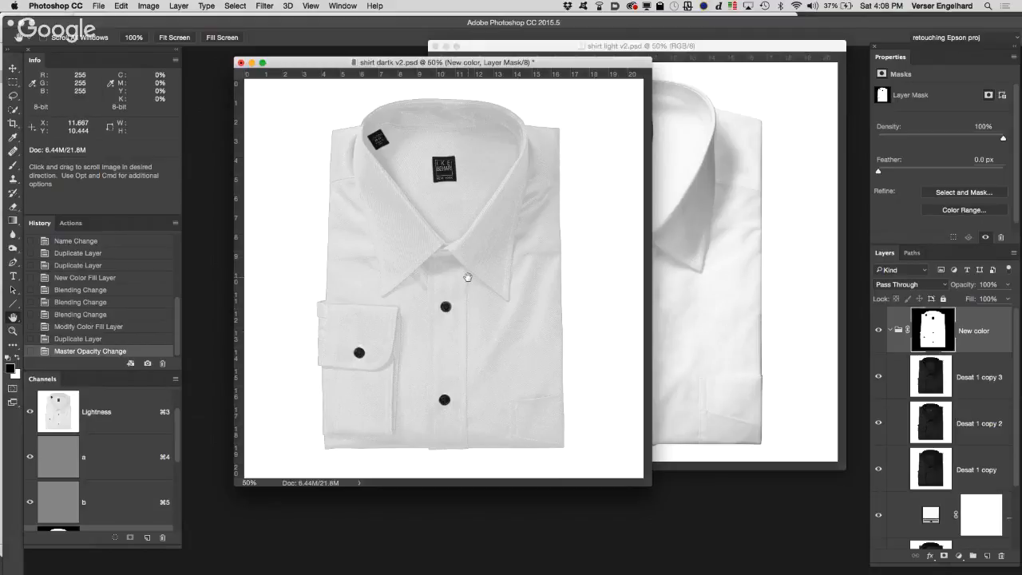
key("b")
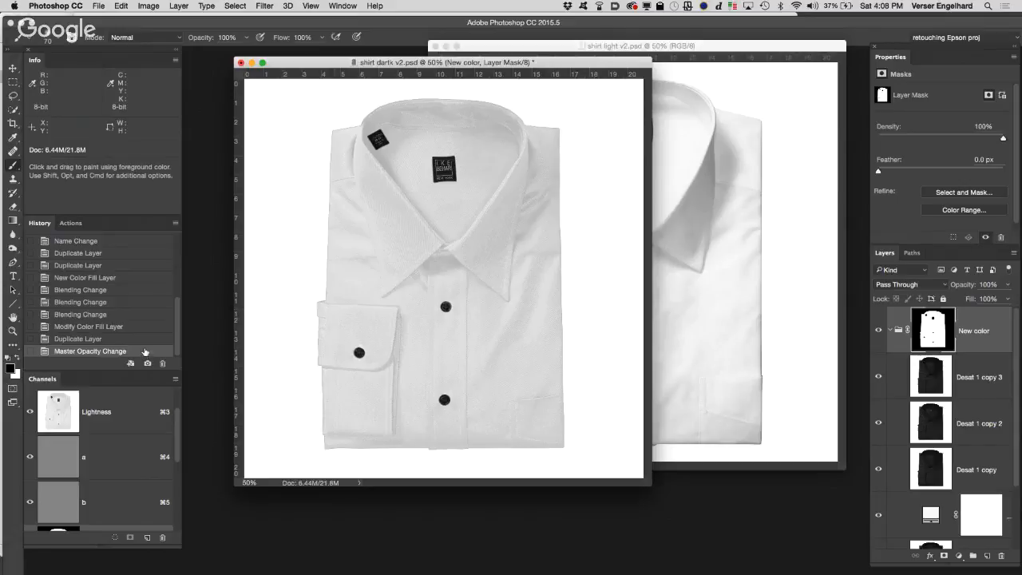
key("x")
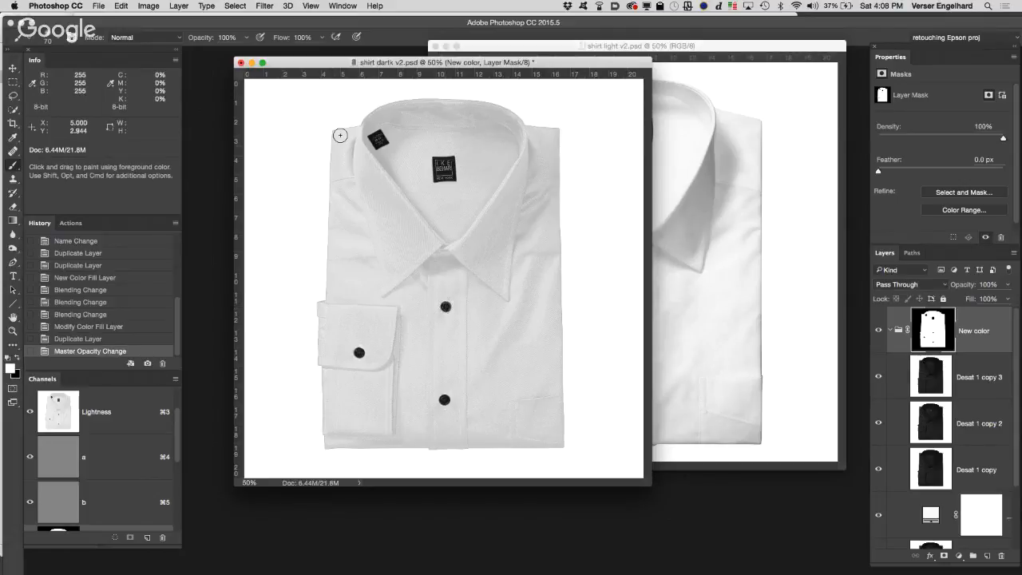
left_click_drag(207, 39, 192, 38)
mouse_move(447, 311)
left_mouse_down()
mouse_move(445, 391)
mouse_move(446, 308)
left_mouse_up()
left_click(447, 309)
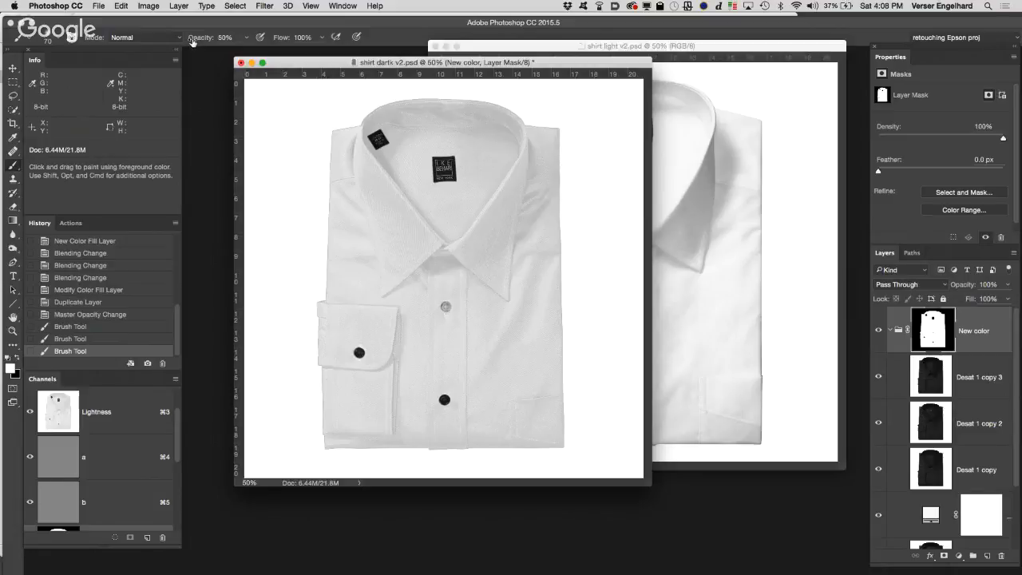
Step: Paint the two placket buttons and the cuff button white on the New color mask at 100% brush opacity
left_click_drag(192, 40, 283, 42)
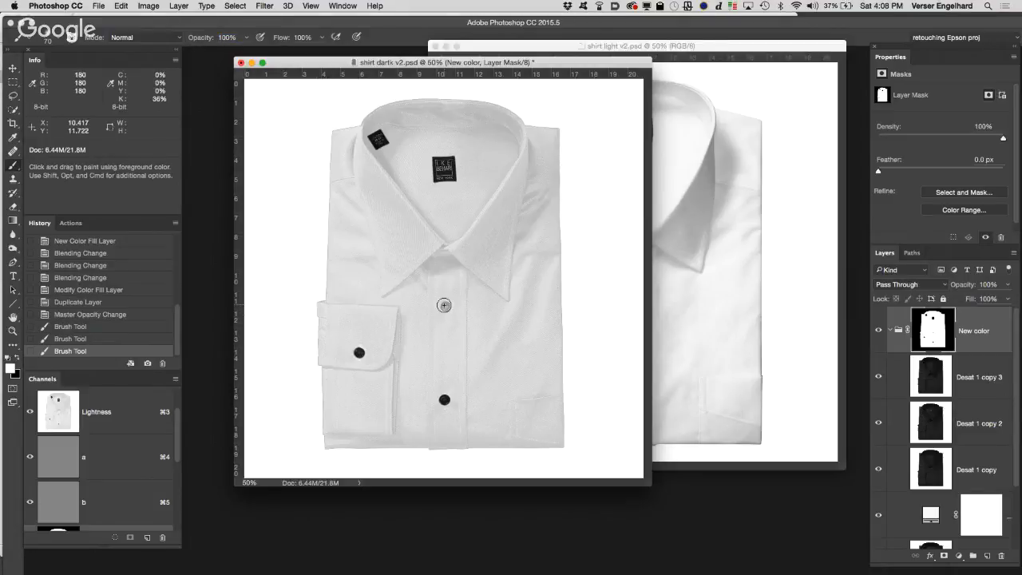
left_click(446, 309)
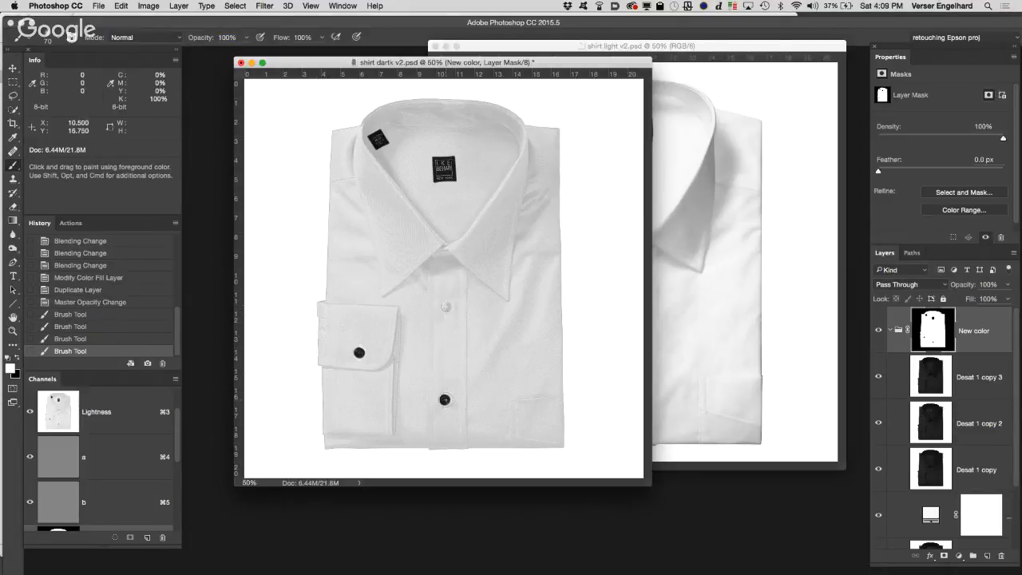
left_click(444, 399)
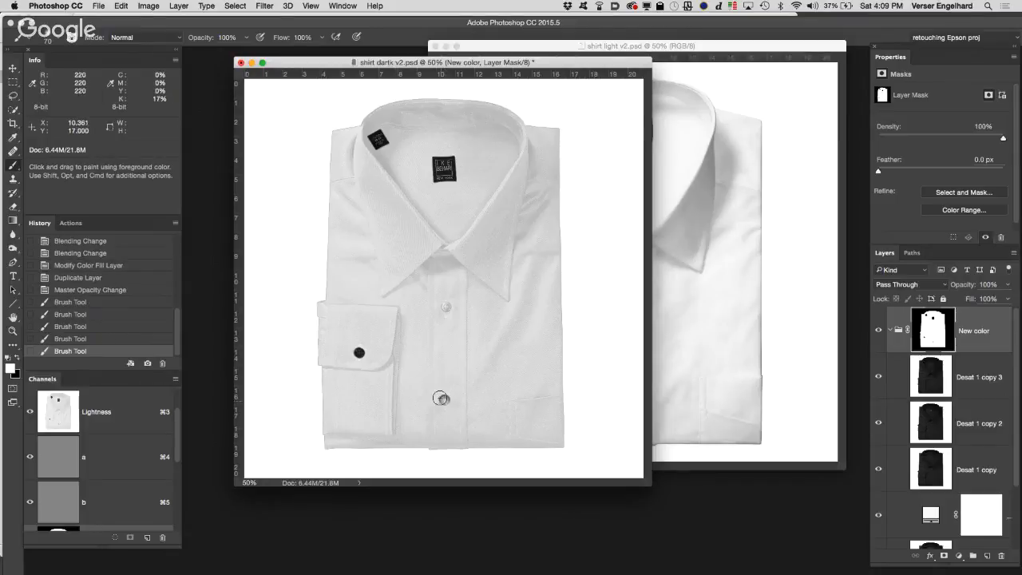
left_click(444, 399)
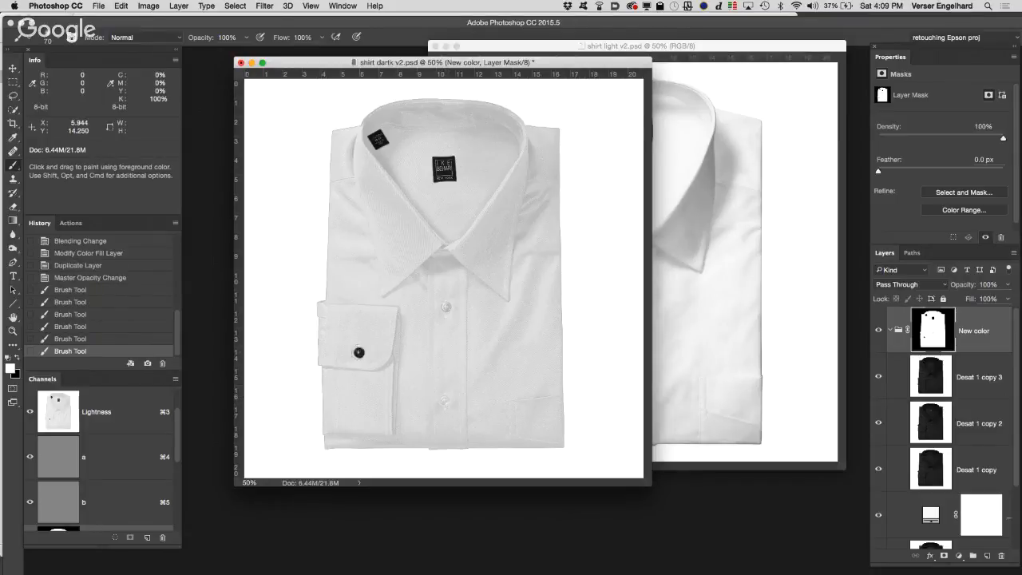
left_click(360, 352)
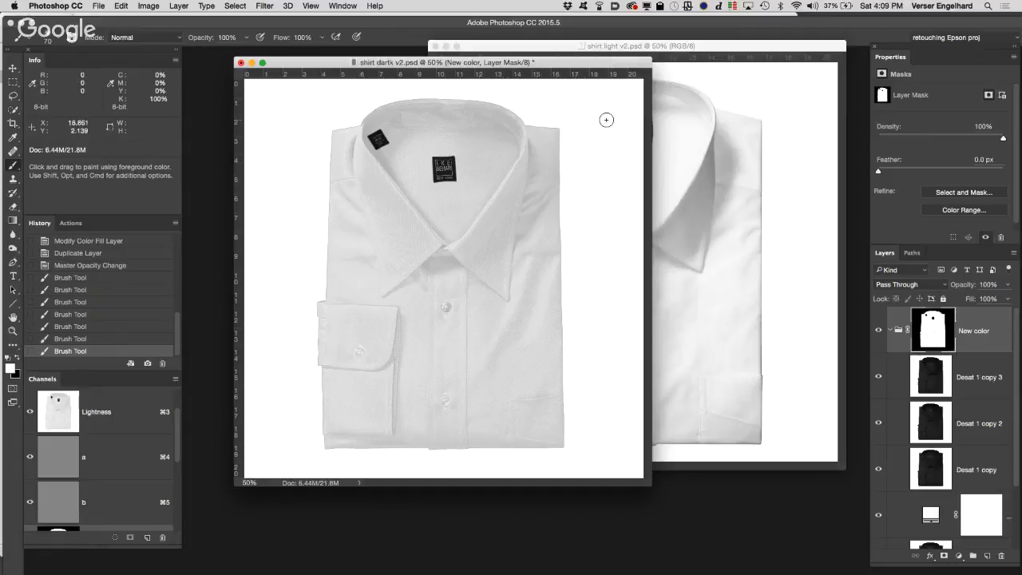
Step: Compare the shirt light v2.psd photo with the recolored shirt by moving its window over and beside shirt dartk v2.psd
left_click(780, 78)
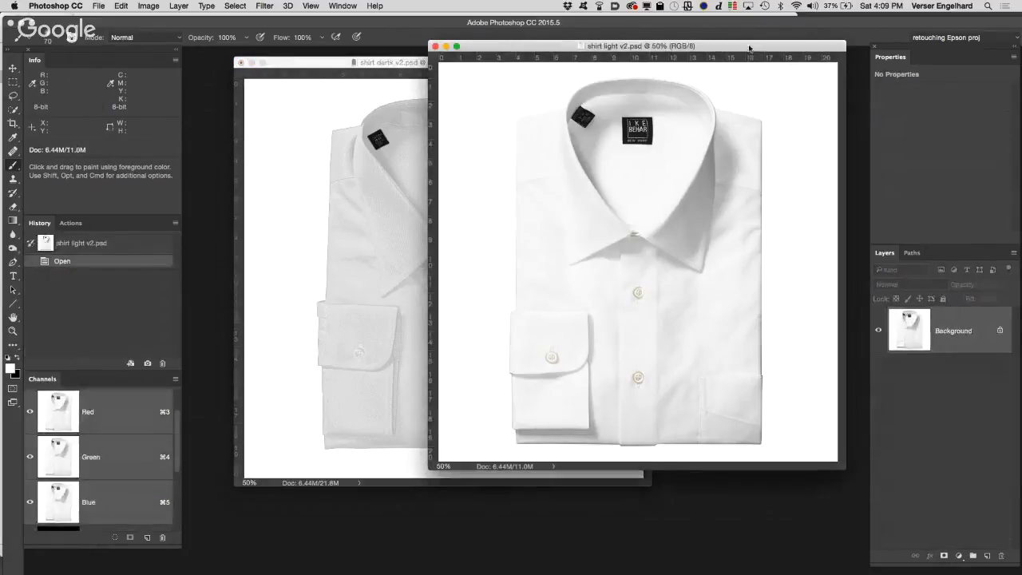
mouse_move(725, 43)
left_mouse_down()
mouse_move(731, 54)
mouse_move(586, 75)
mouse_move(811, 66)
mouse_move(562, 78)
left_mouse_up()
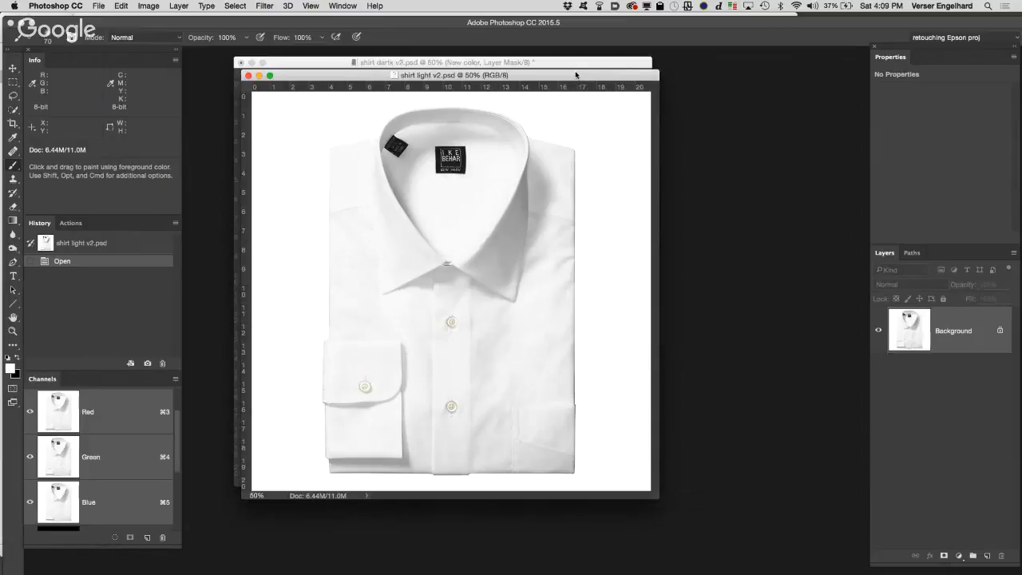
left_click_drag(576, 74, 769, 59)
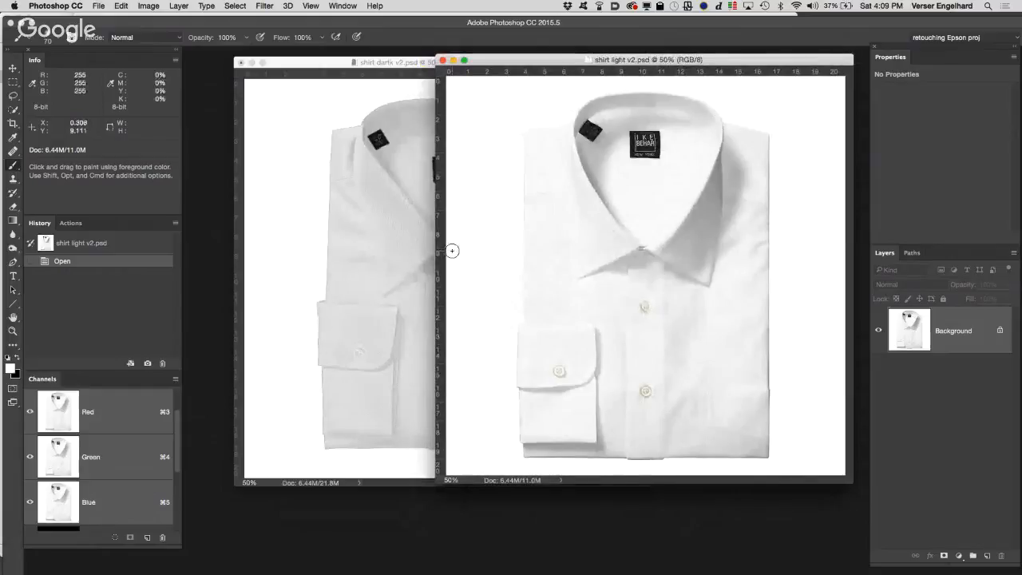
left_click_drag(533, 62, 313, 70)
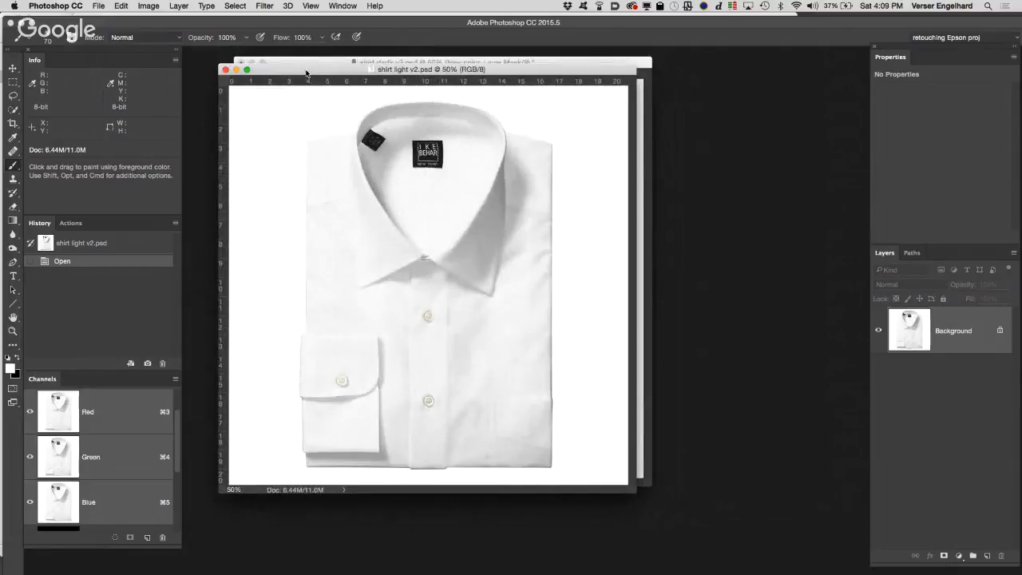
left_click_drag(306, 72, 557, 120)
left_click_drag(336, 63, 297, 120)
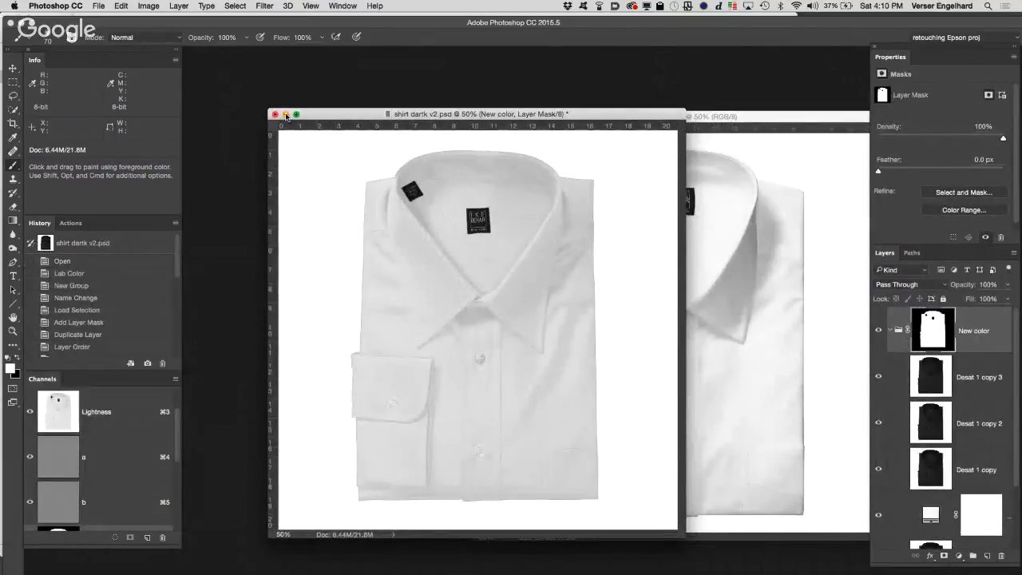
Step: Minimize shirt dartk v2.psd and duplicate the shirt light v2.psd image as "shirt light v2 lab"
left_click(286, 115)
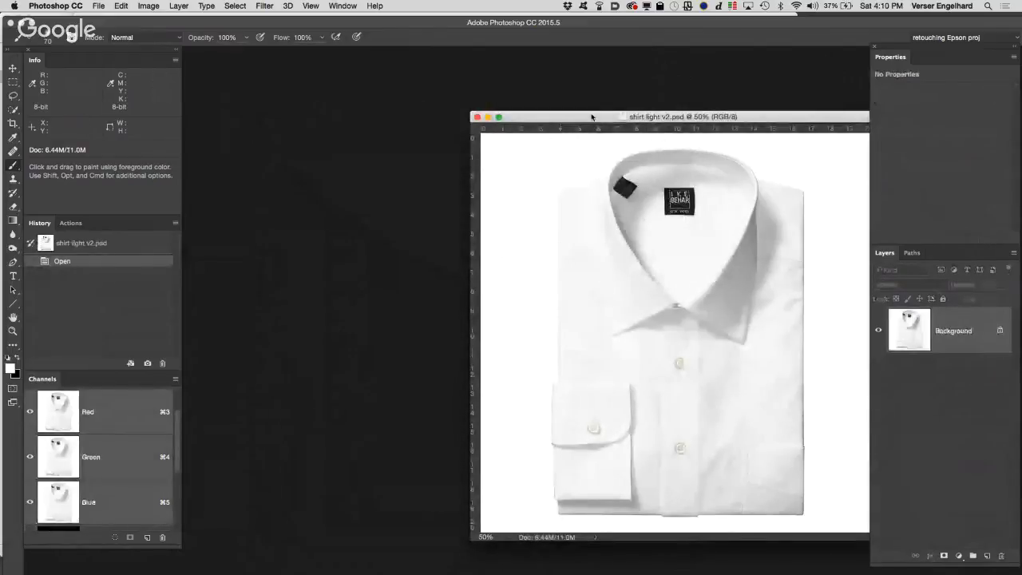
mouse_move(590, 123)
left_mouse_down()
mouse_move(355, 49)
mouse_move(309, 62)
left_mouse_up()
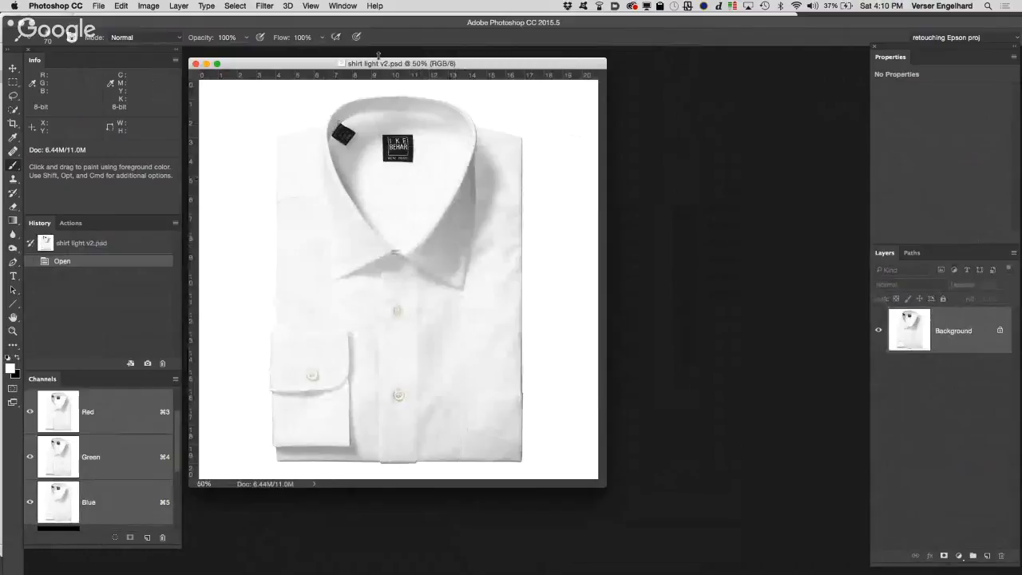
left_click(153, 5)
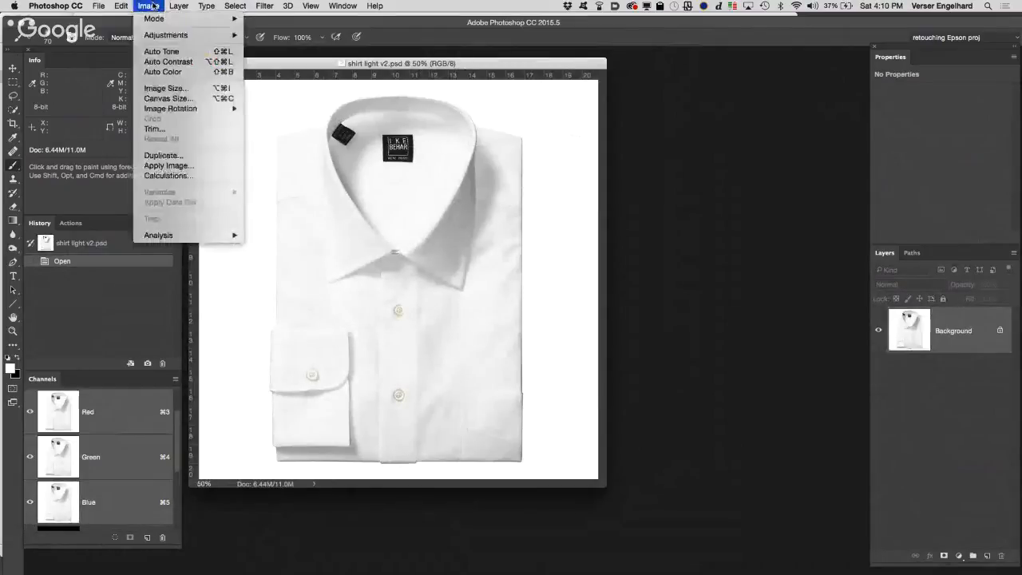
left_click(185, 155)
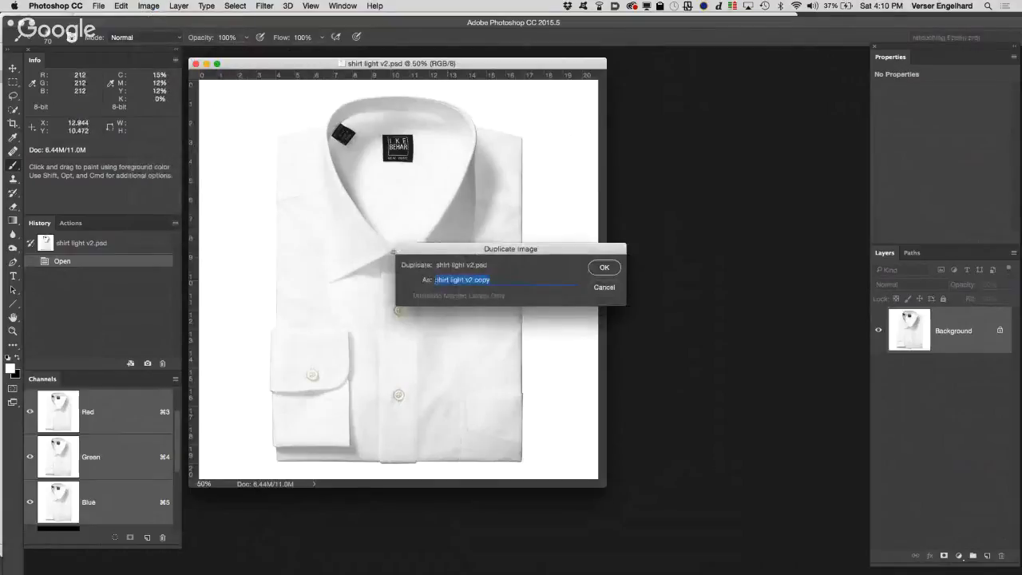
double_click(481, 280)
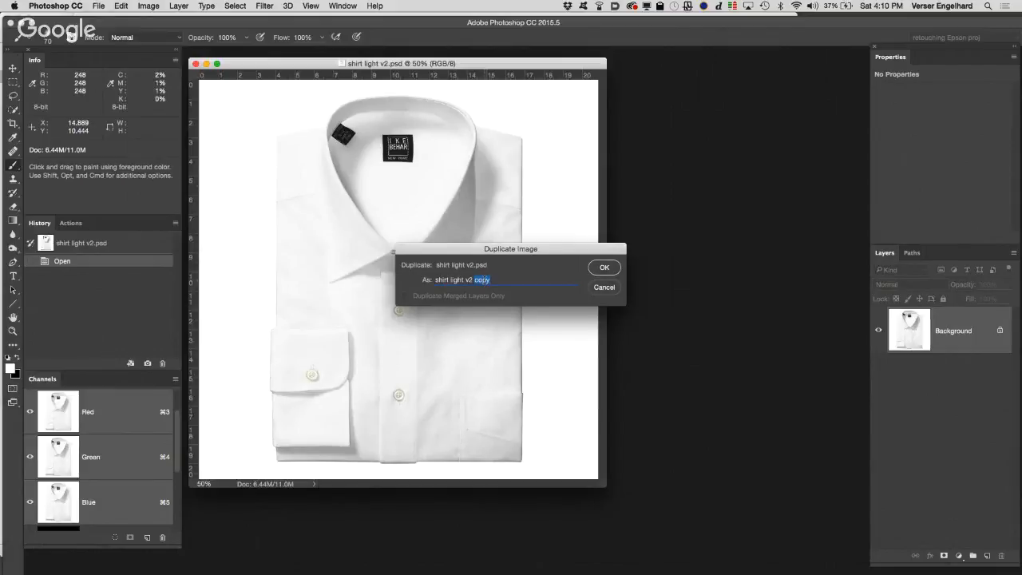
type("lab")
left_click(608, 269)
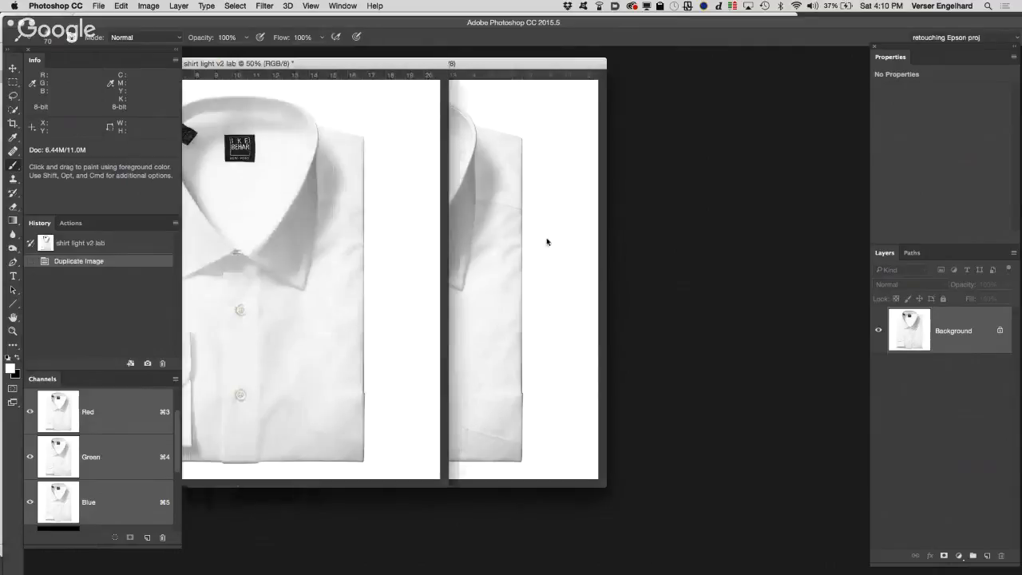
Step: Place the shirt light v2 lab window beside the original and convert the duplicate to Lab Color mode
left_click_drag(276, 63, 632, 77)
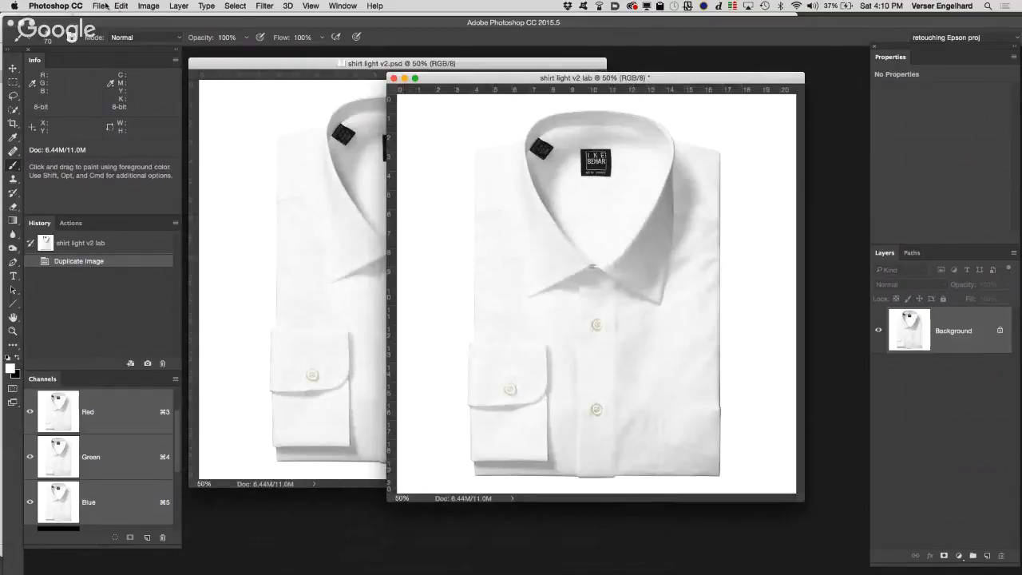
left_click(148, 5)
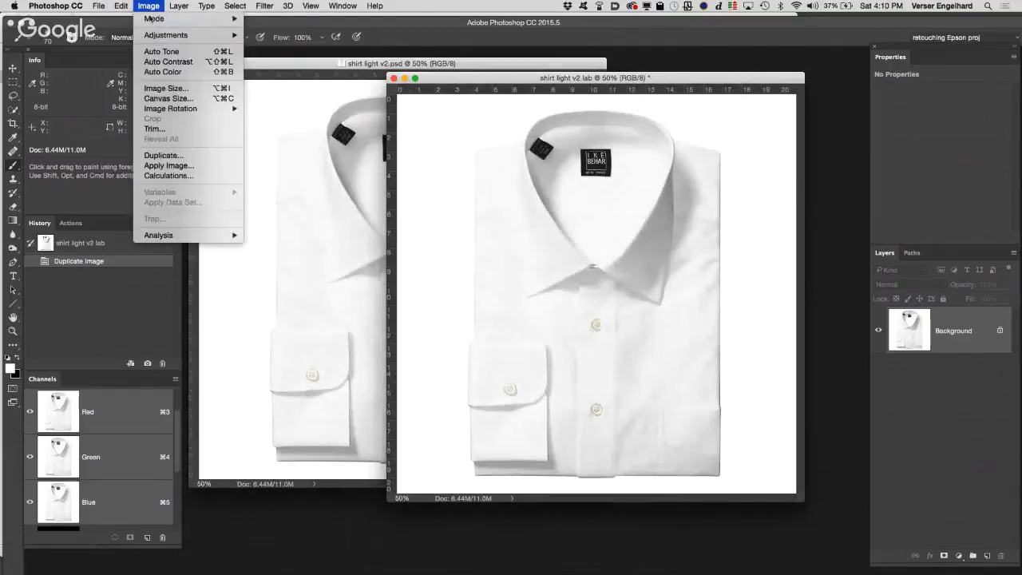
mouse_move(149, 20)
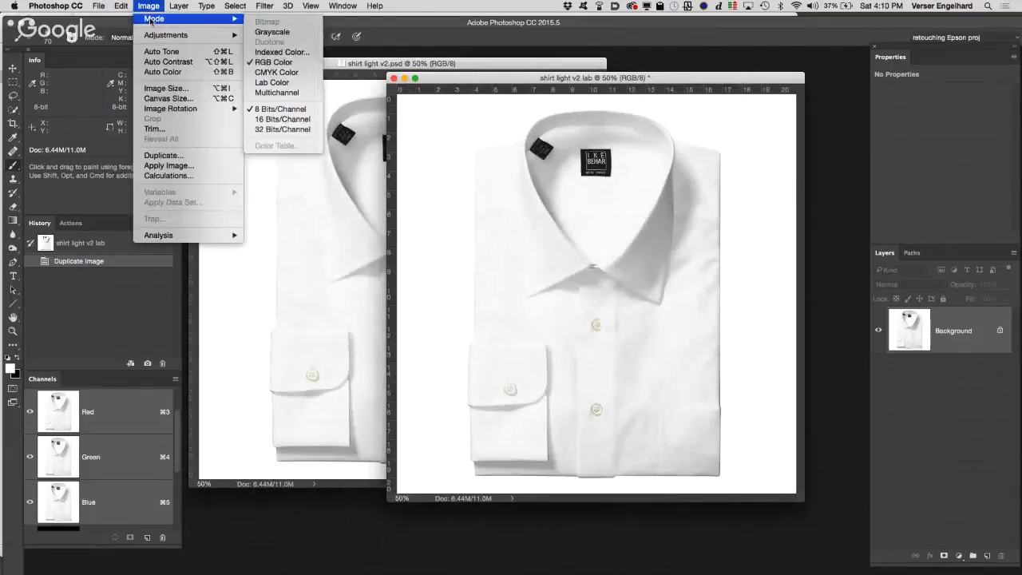
left_click(291, 82)
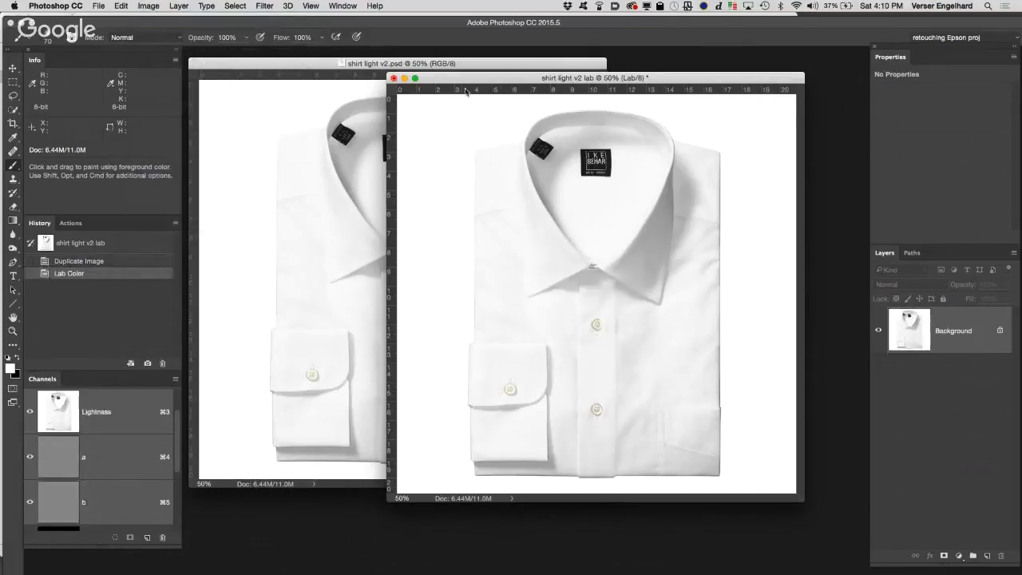
left_click_drag(466, 77, 439, 78)
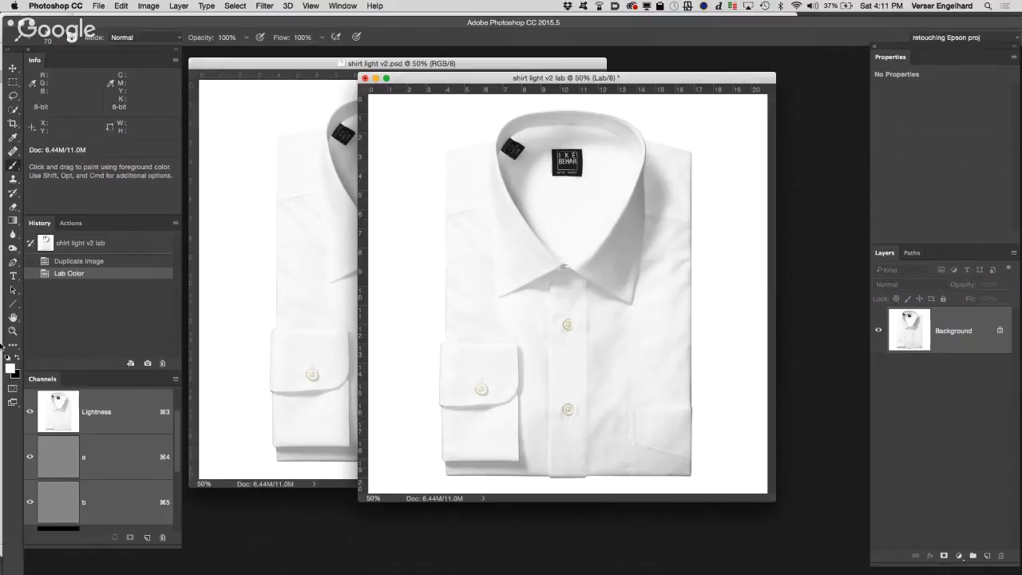
Step: Load the lables channel as a selection, fill it with black in the shirt channel, and deselect
scroll(177, 432, "down", 5)
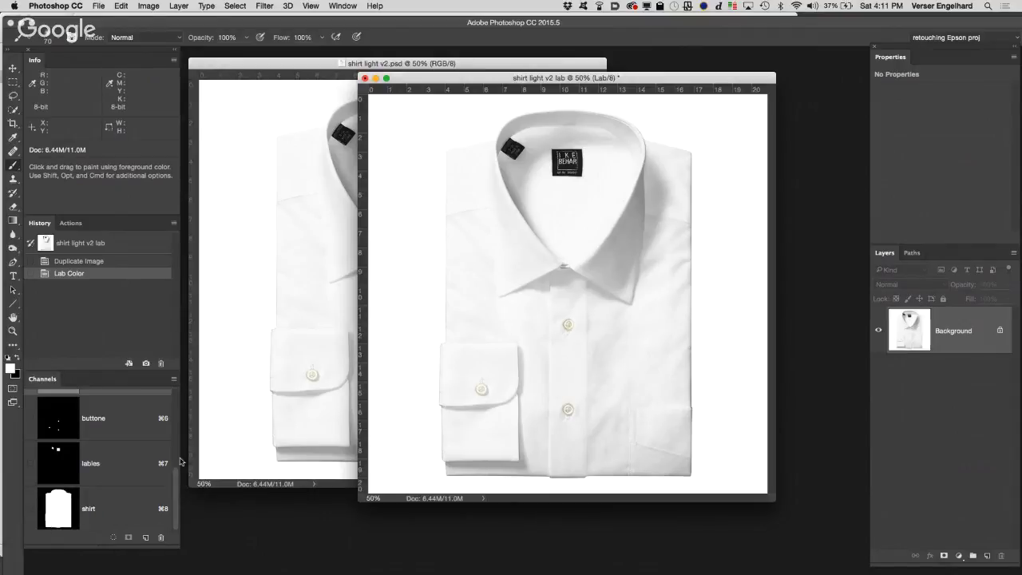
left_click_drag(177, 479, 179, 397)
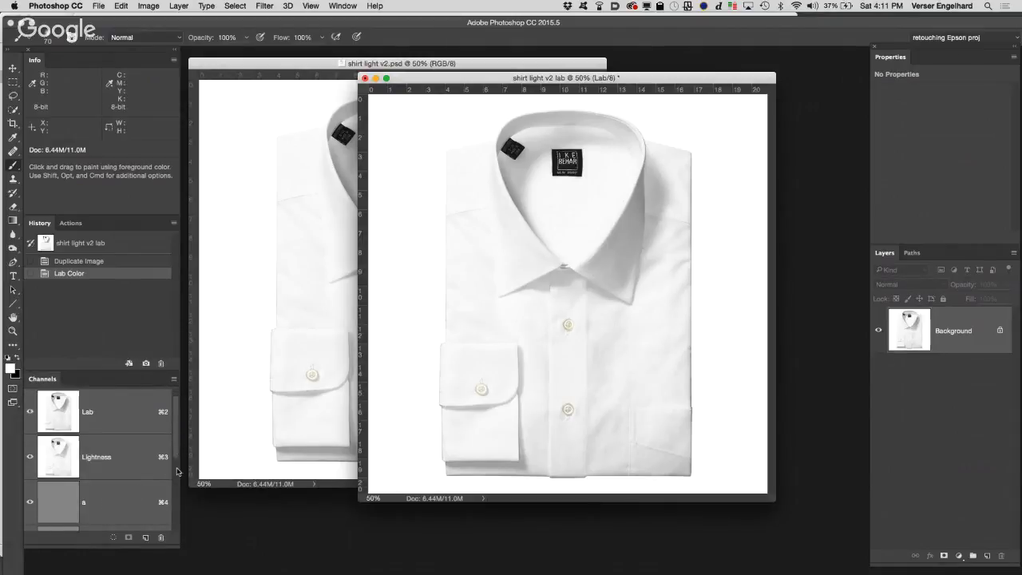
scroll(178, 471, "down", 1)
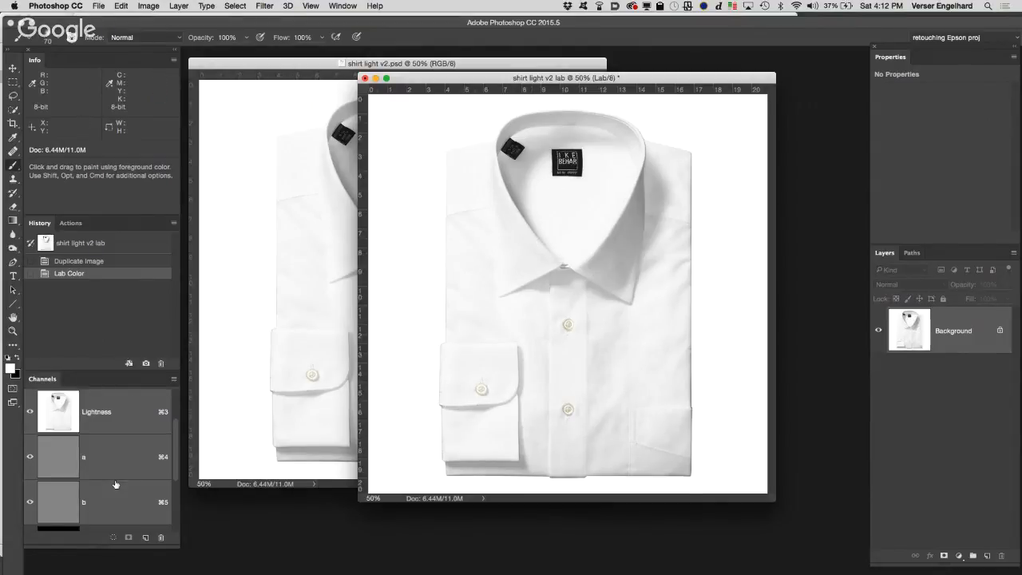
scroll(115, 484, "down", 3)
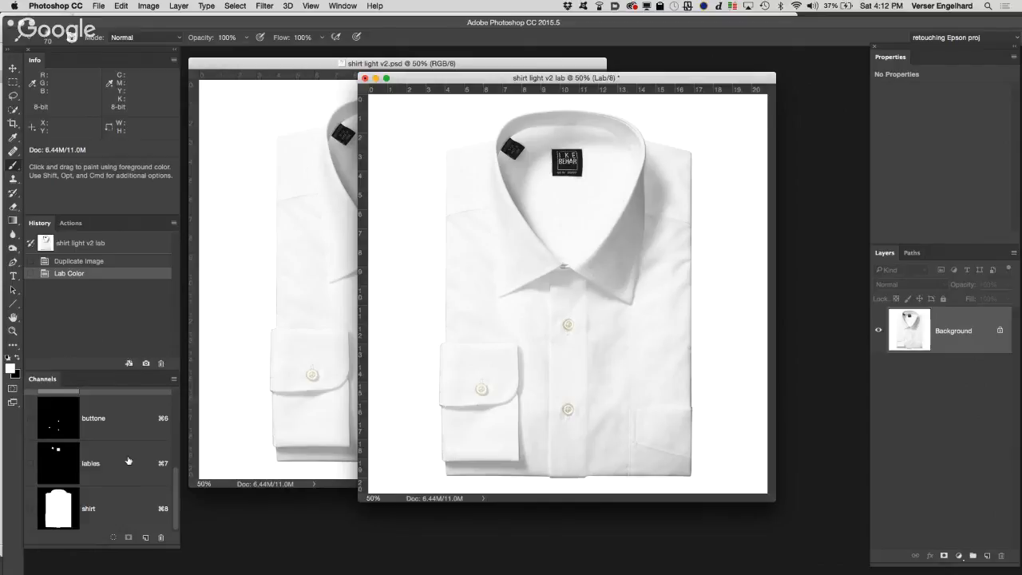
left_click(55, 458, "super")
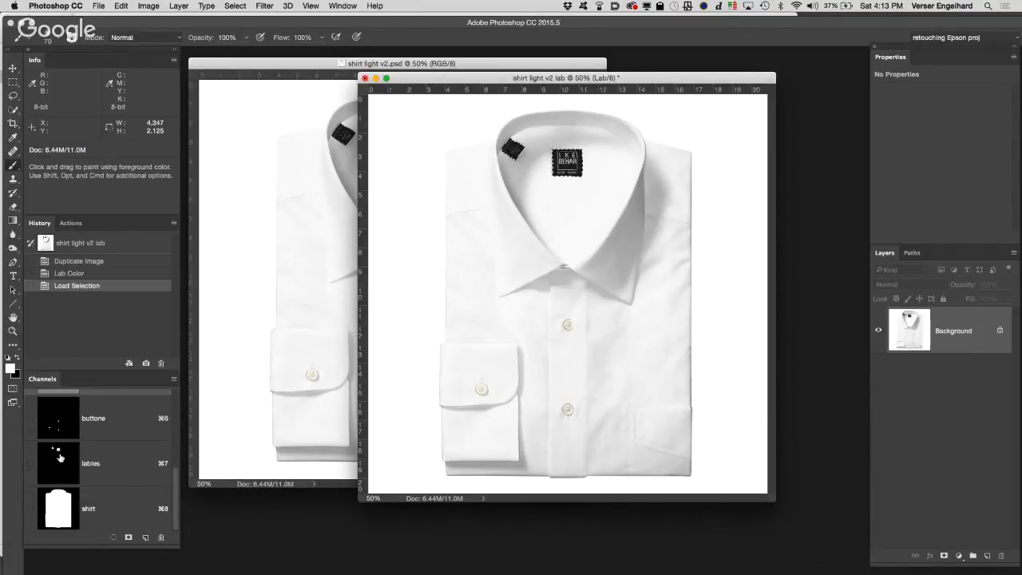
left_click(48, 514)
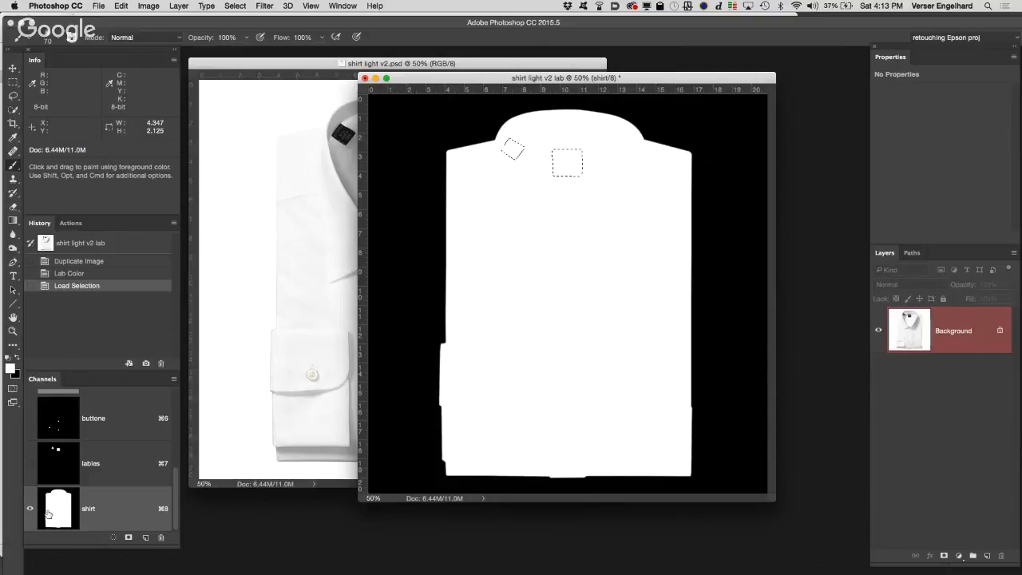
key("super+BackSpace")
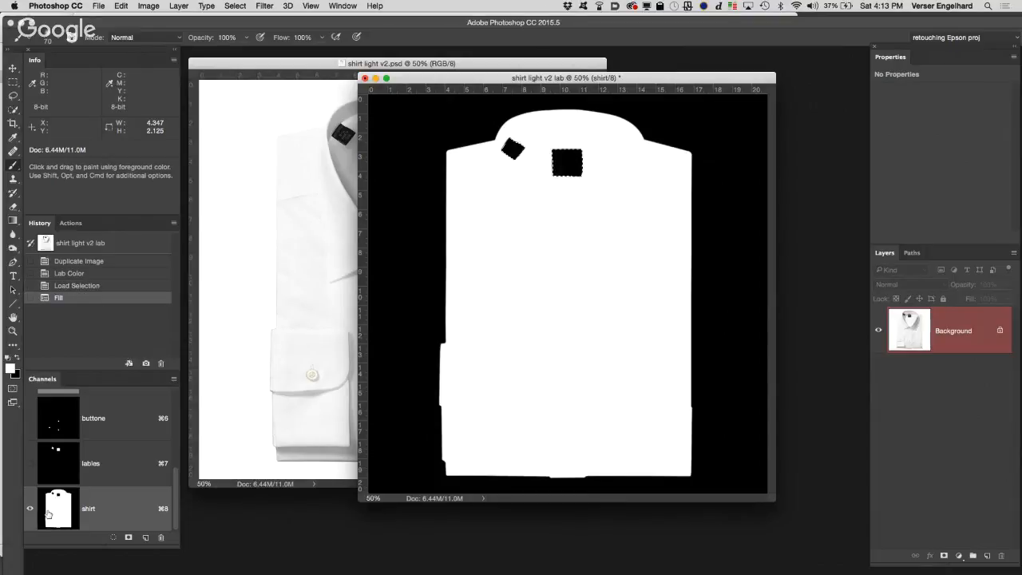
key("super+d")
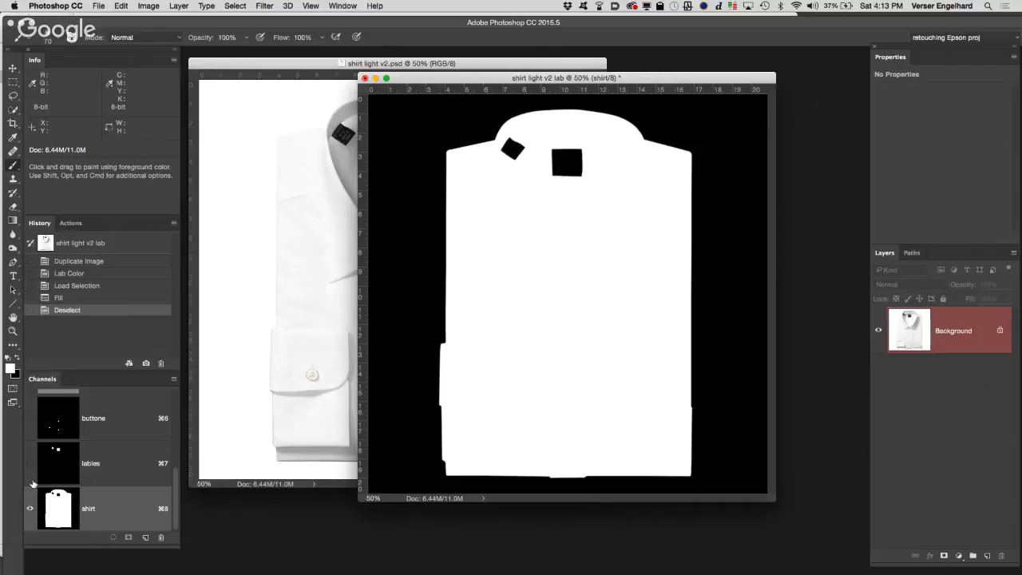
Step: Load the buttone channel as a selection and fill it with black in the shirt channel
left_click(57, 421, "super")
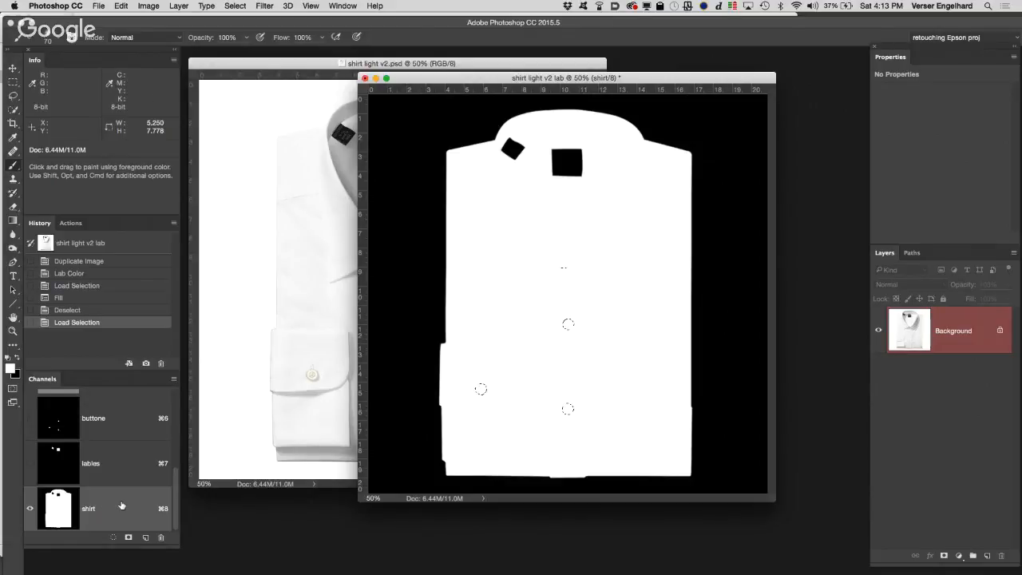
key("super+BackSpace")
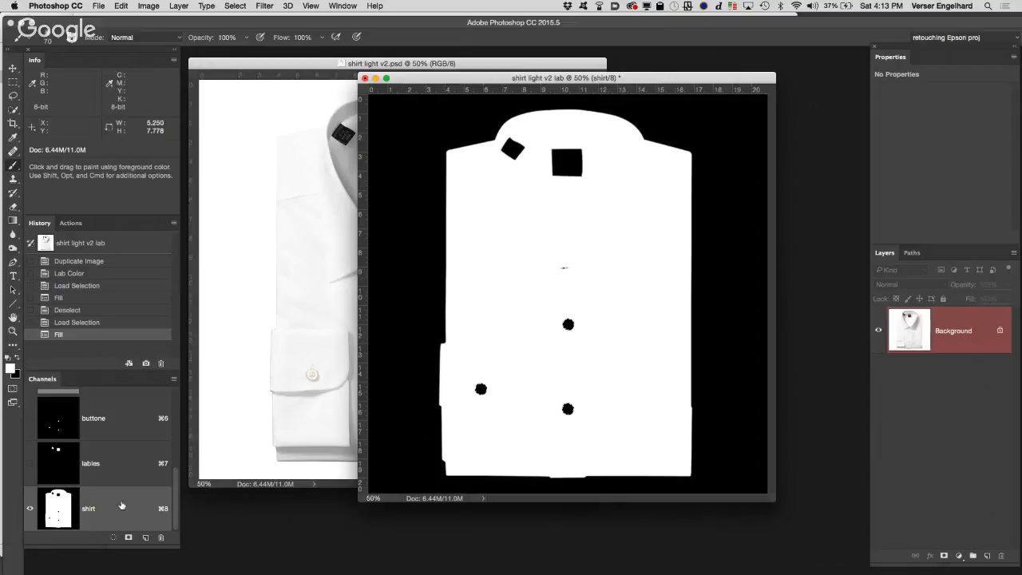
Step: Undo the label and button fills by reverting the image to its state right after the Lab Color conversion
key("super+d")
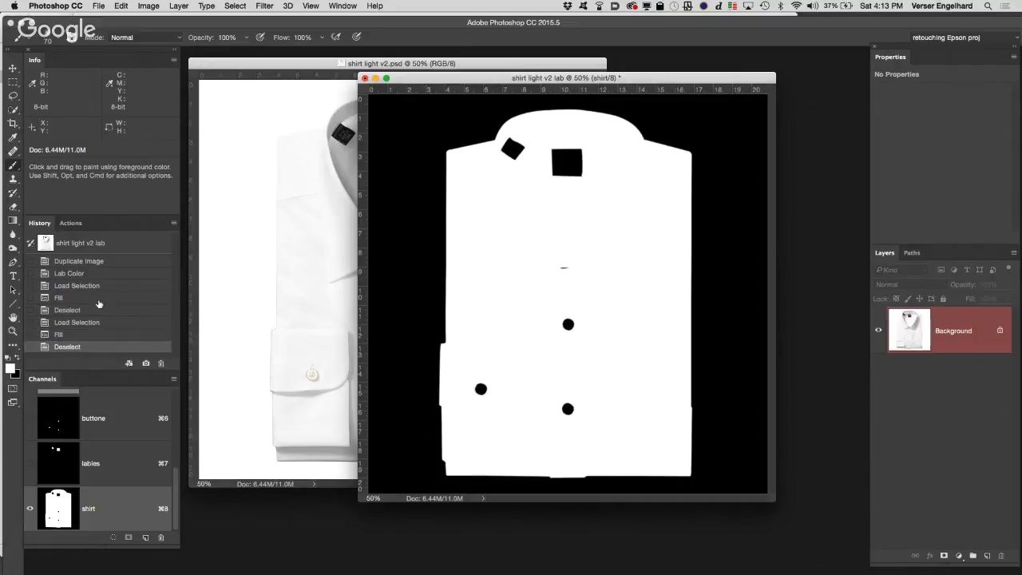
left_click(72, 297)
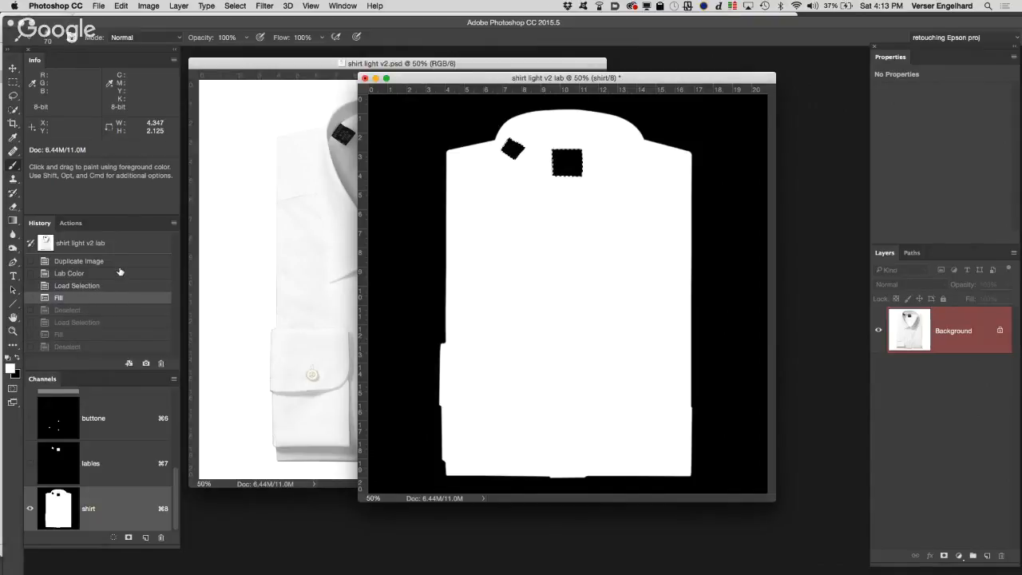
left_click(118, 273)
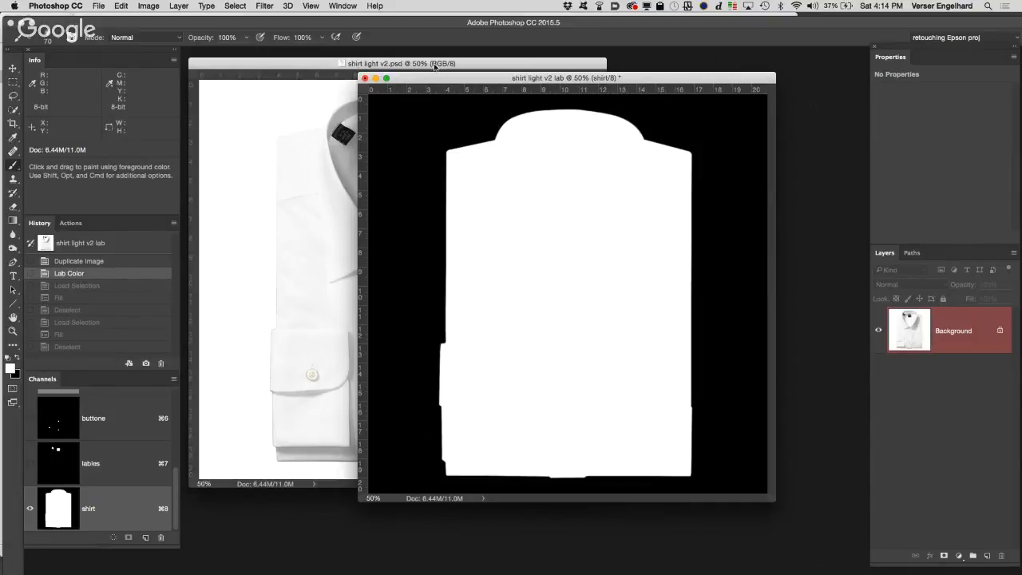
Step: Load the buttone channel of the shirt light v2 lab image as a new selection
left_click(234, 5)
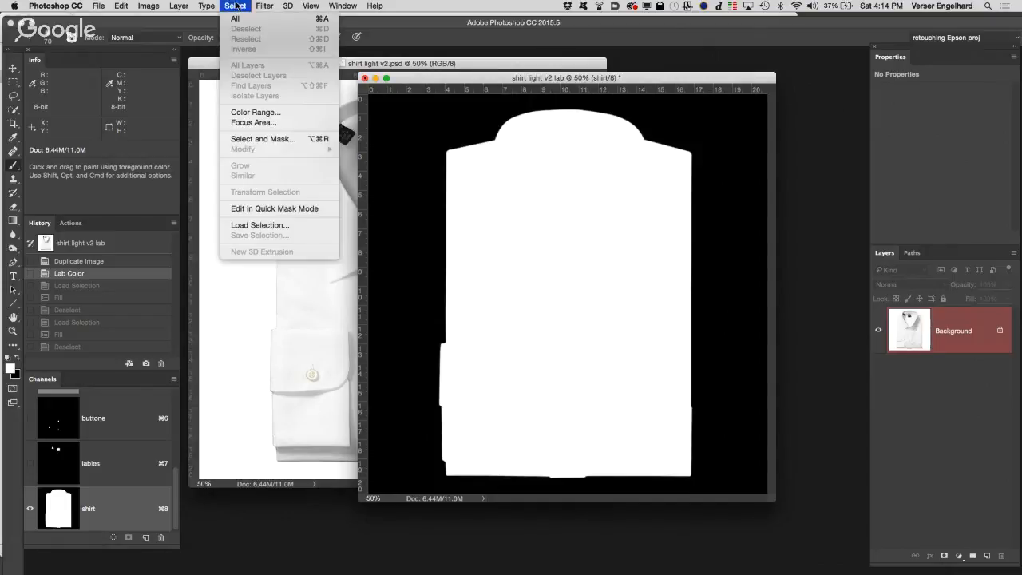
left_click(268, 227)
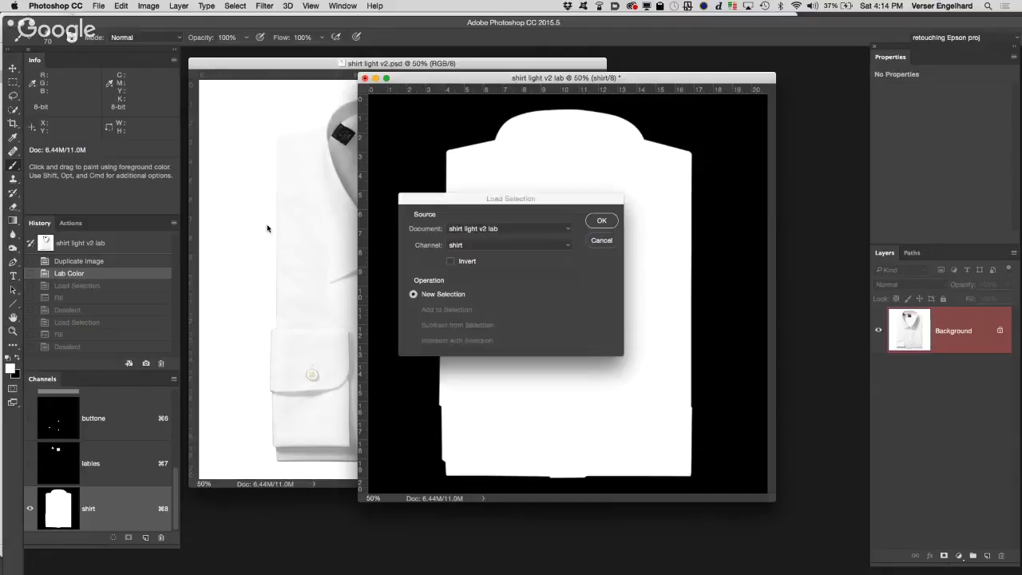
left_click(537, 248)
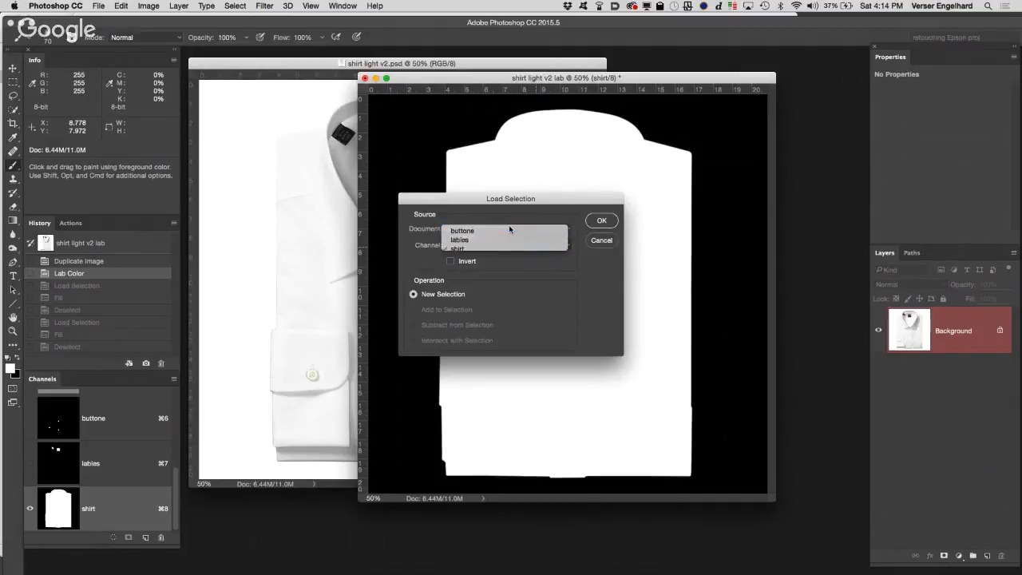
left_click(509, 229)
left_click(600, 221)
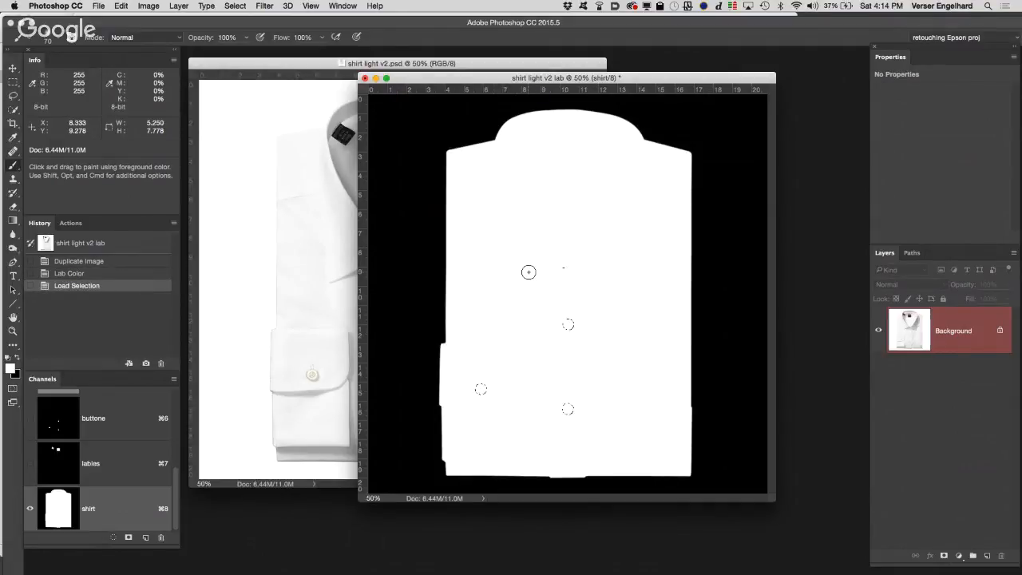
Step: Add the lables channel to the button selection, and fill the combined selection with black in the shirt channel, leaving nothing selected
left_click(235, 6)
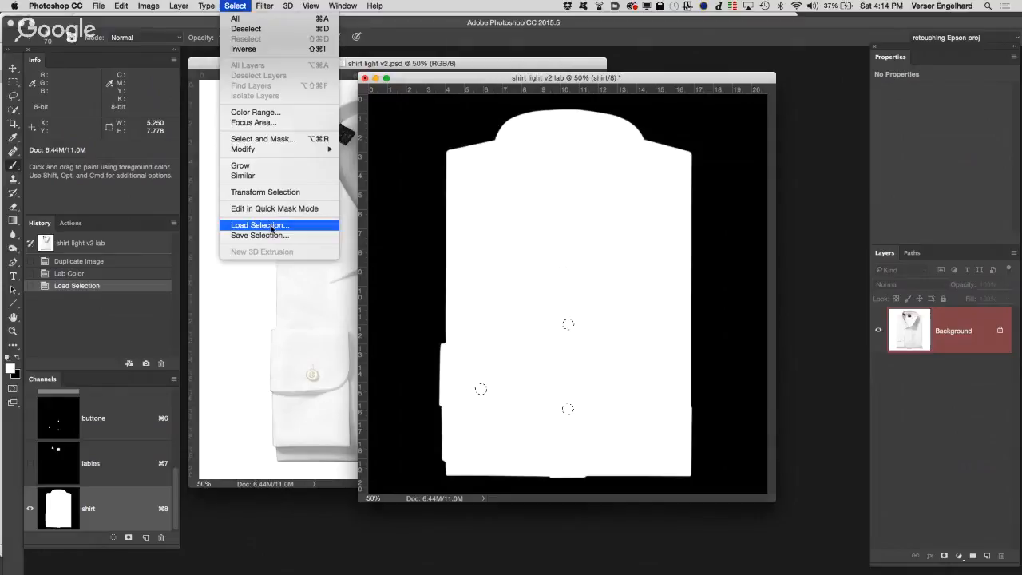
left_click(260, 225)
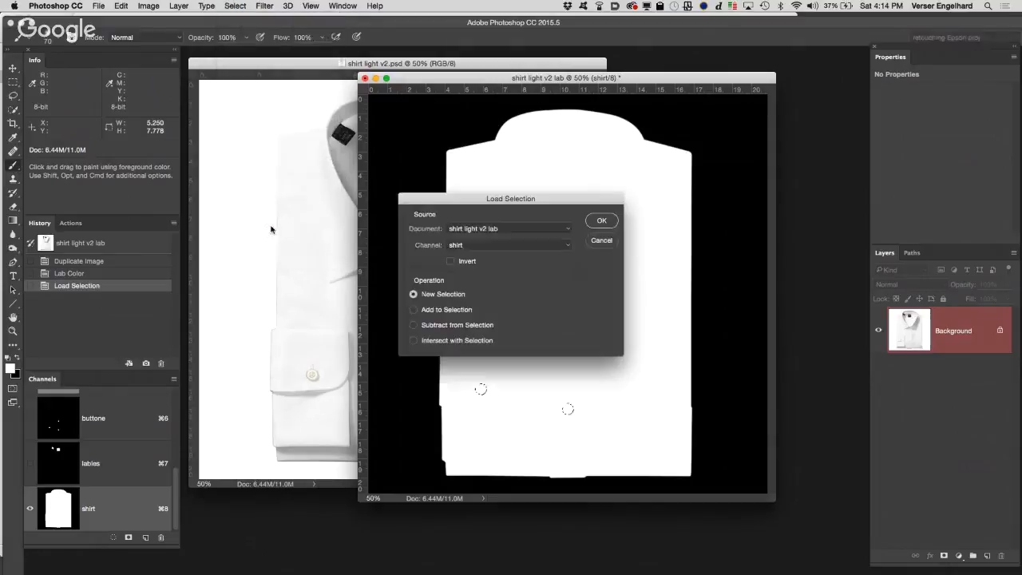
left_click(513, 249)
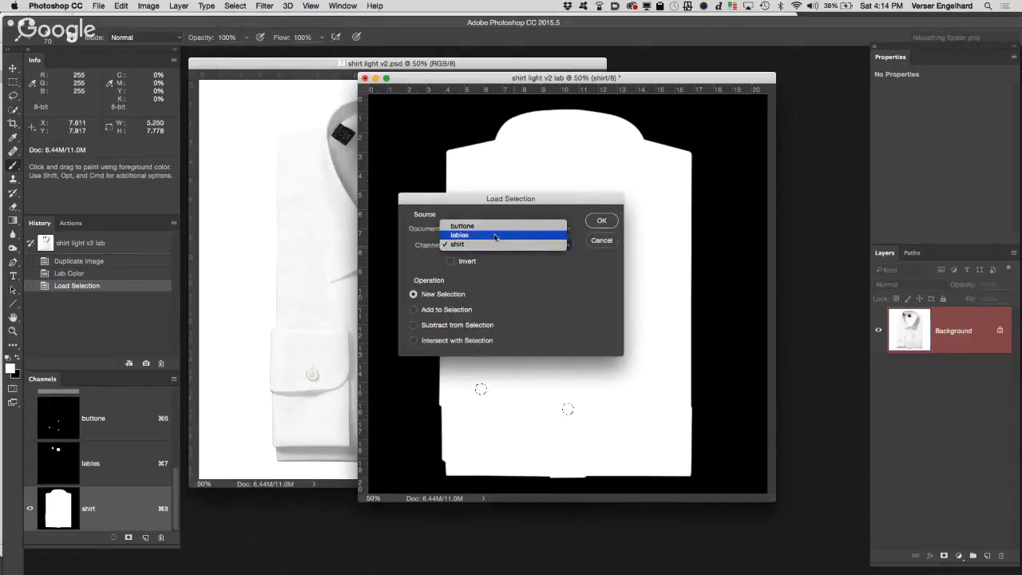
left_click(495, 238)
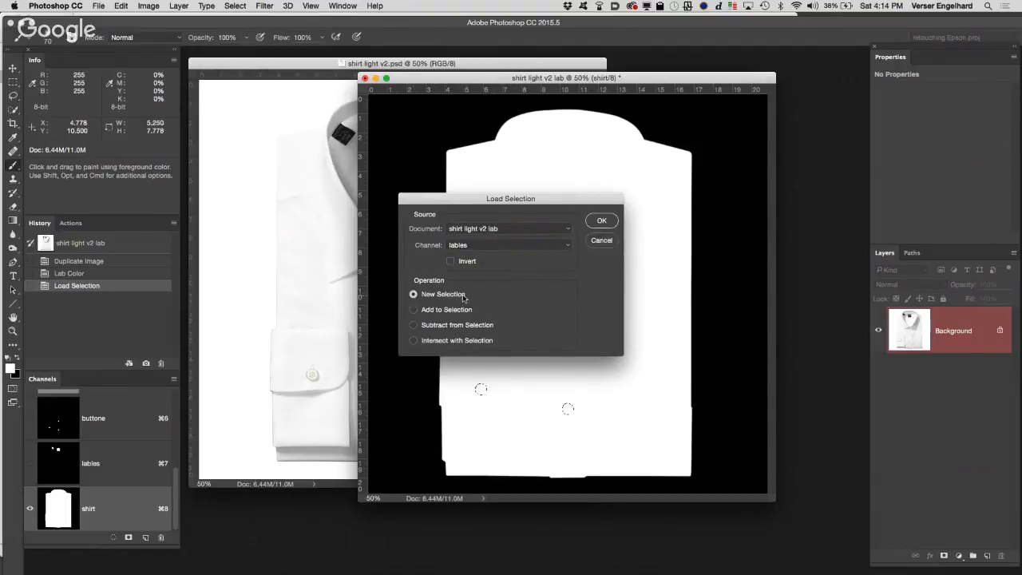
left_click(414, 311)
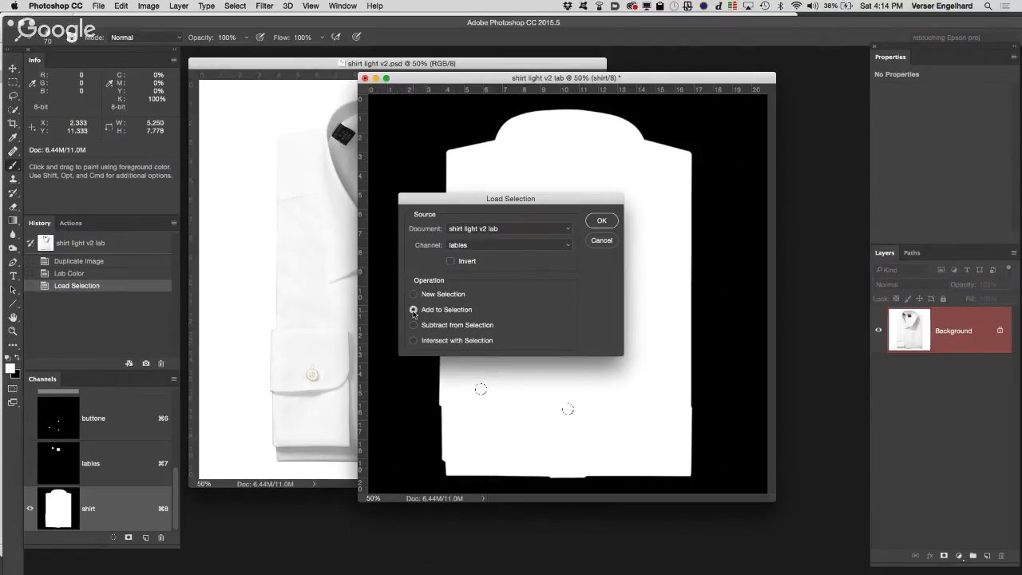
left_click(602, 221)
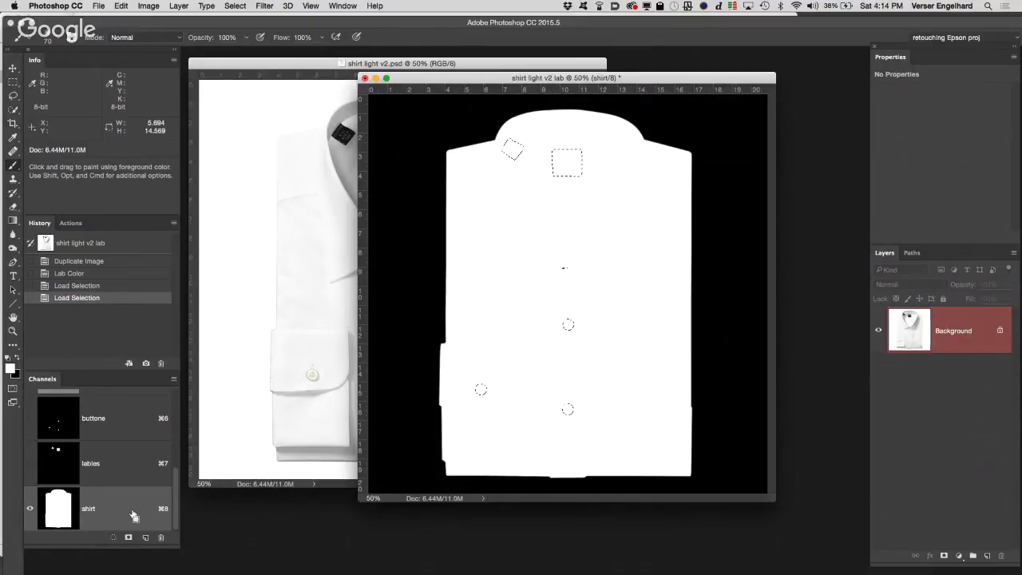
key("super+BackSpace")
key("super+d")
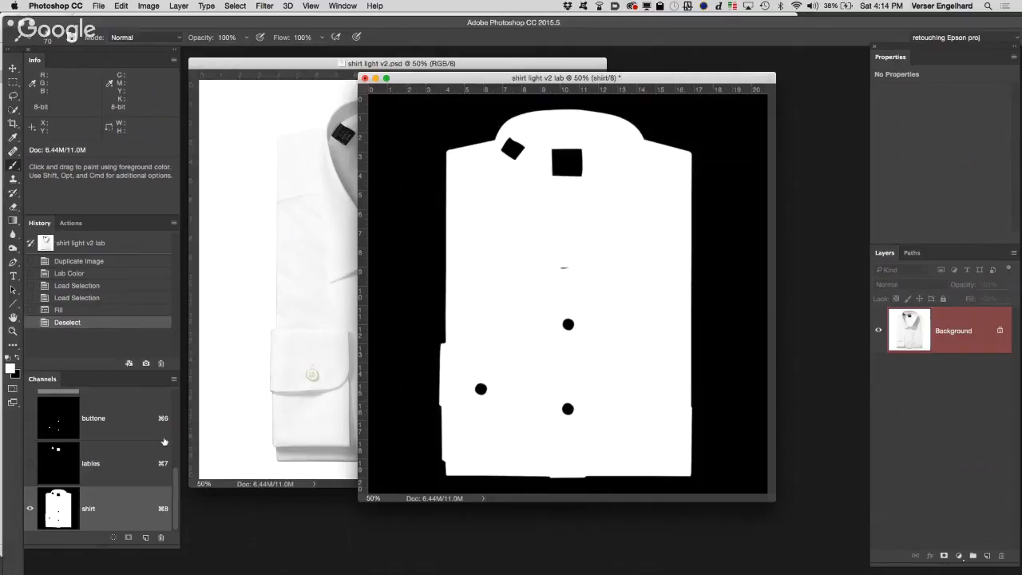
Step: Return to the Lab composite channel and create a new layer group above the Background layer
scroll(135, 419, "up", 6)
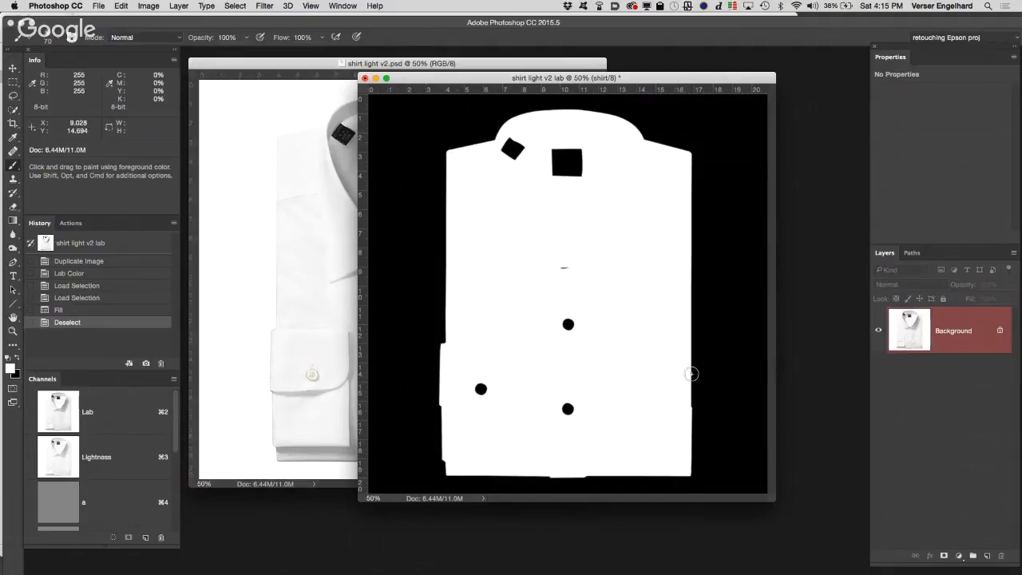
left_click(146, 414)
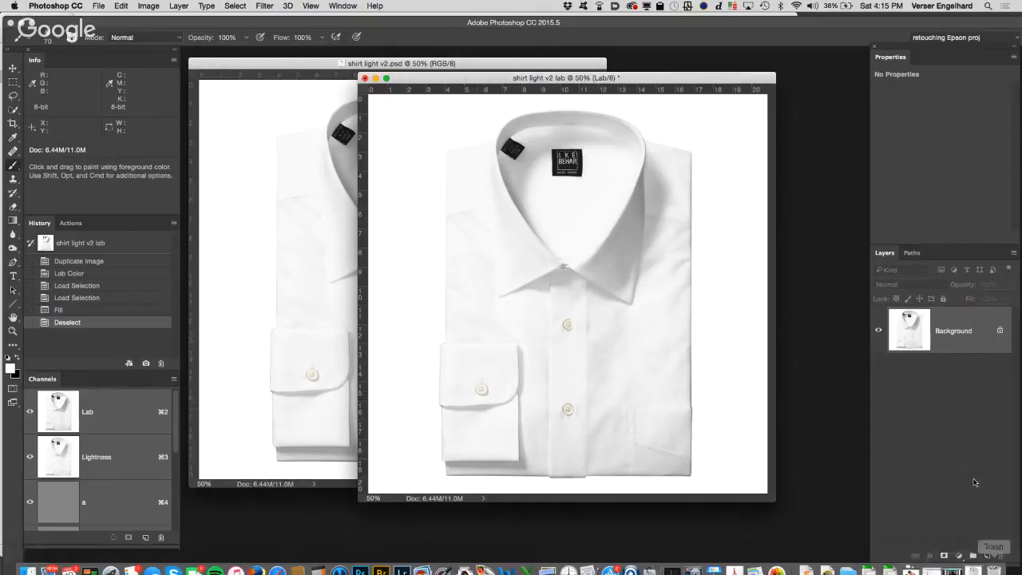
left_click(972, 555)
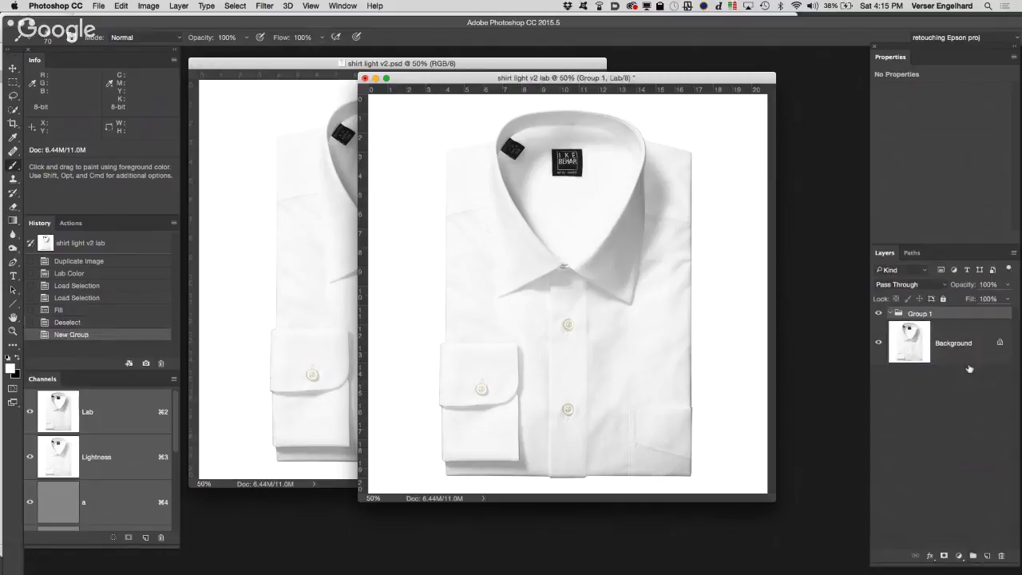
double_click(946, 316)
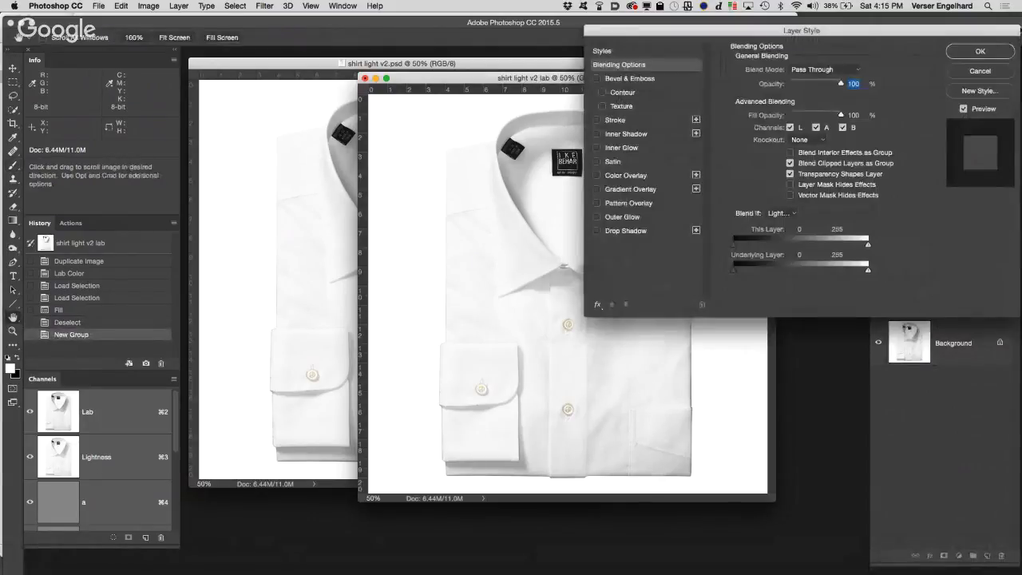
left_click(979, 70)
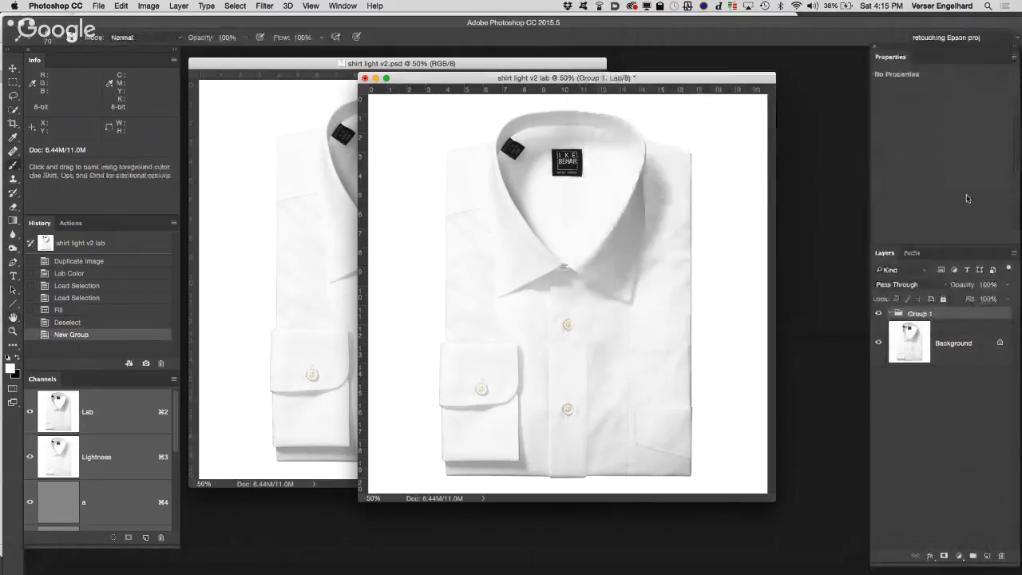
double_click(995, 316)
left_click(983, 74)
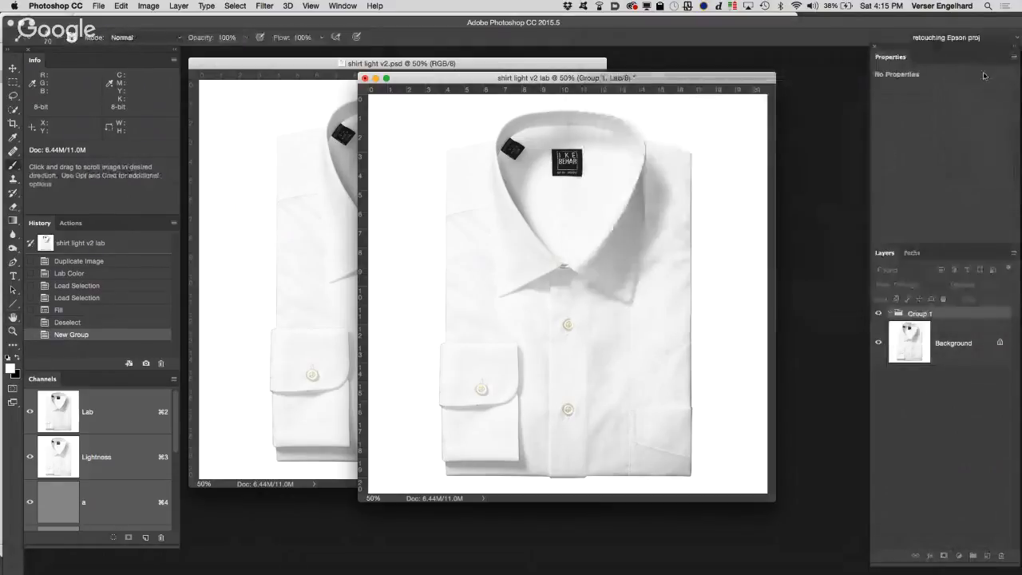
Step: Rename the new layer group as New Color
double_click(920, 312)
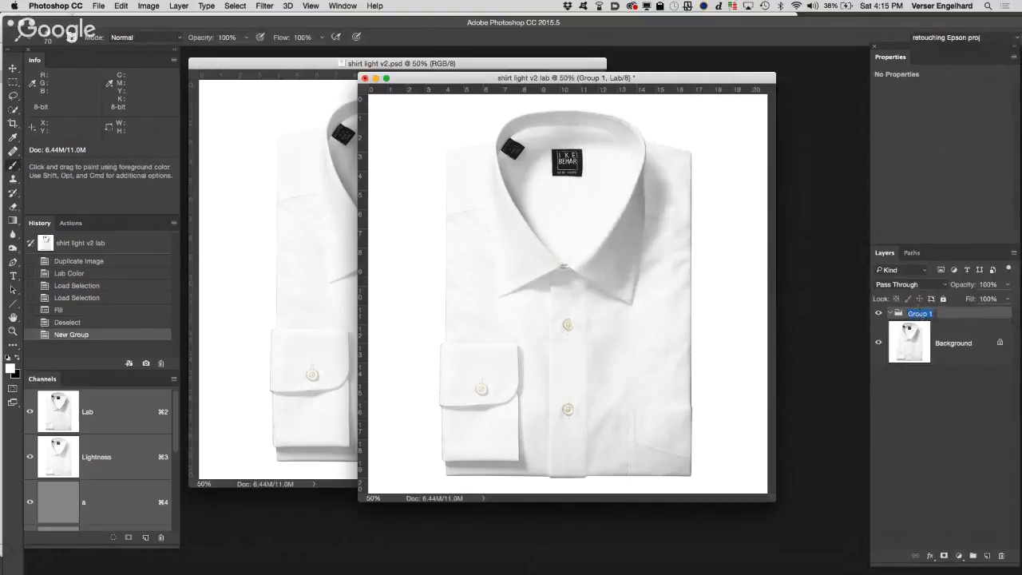
type("New Color")
key("Return")
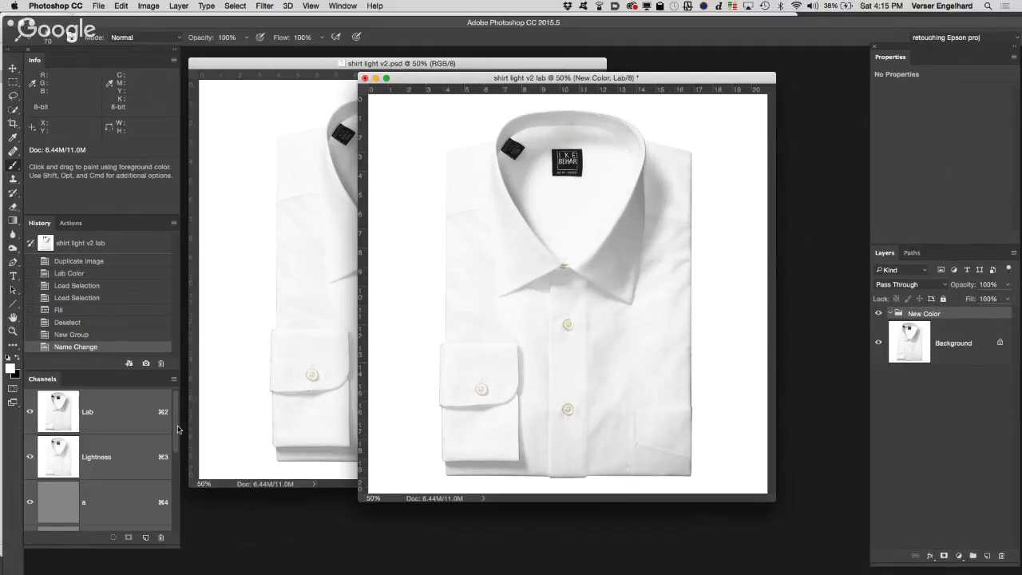
Step: Load the shirt channel as a selection and apply it as a layer mask on the New Color group
scroll(178, 430, "down", 5)
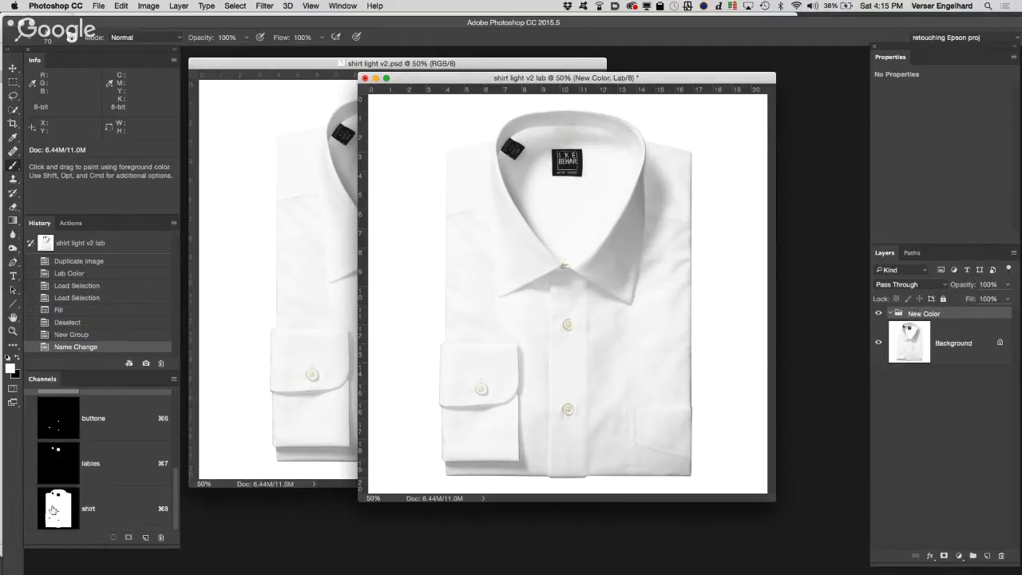
left_click(54, 511, "super")
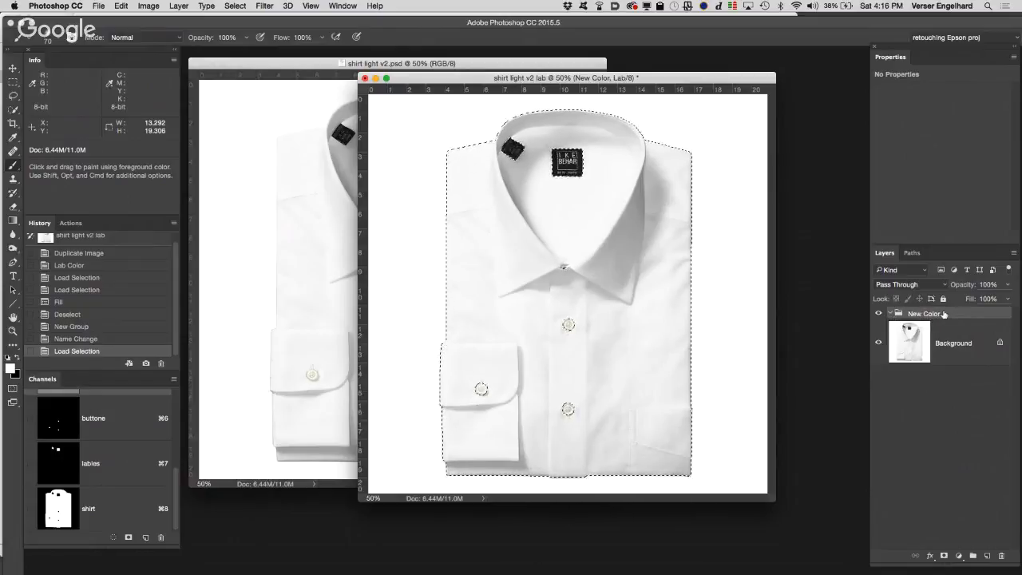
left_click(944, 556)
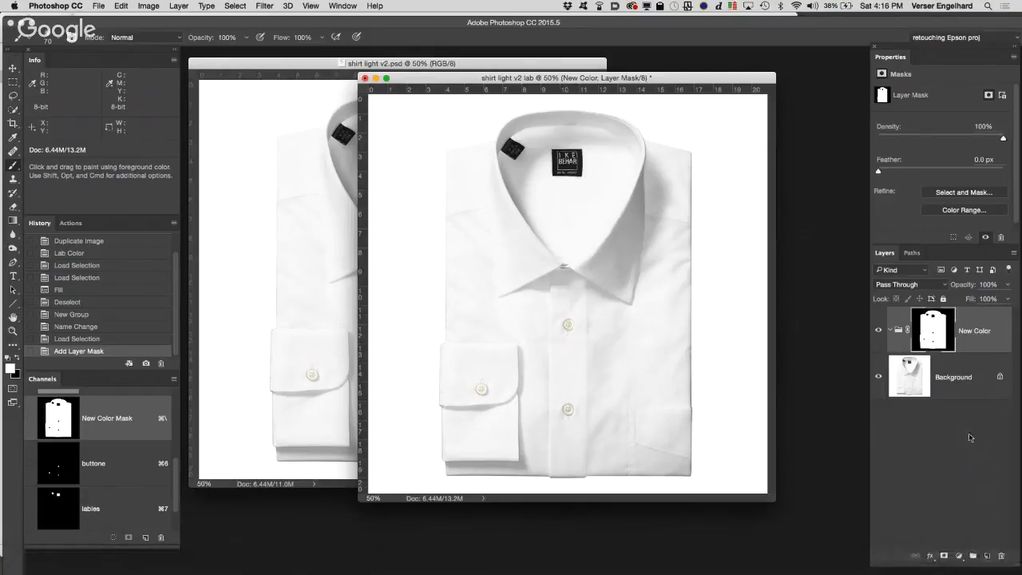
Step: Duplicate the Background layer into the New Color group and desaturate the copy
left_click_drag(966, 394, 991, 557)
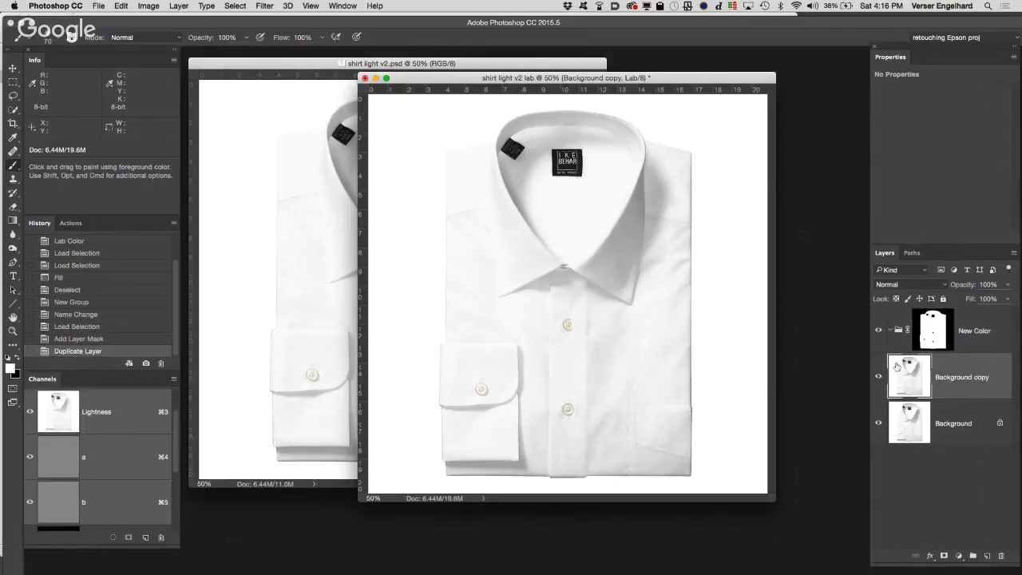
left_click_drag(910, 371, 899, 334)
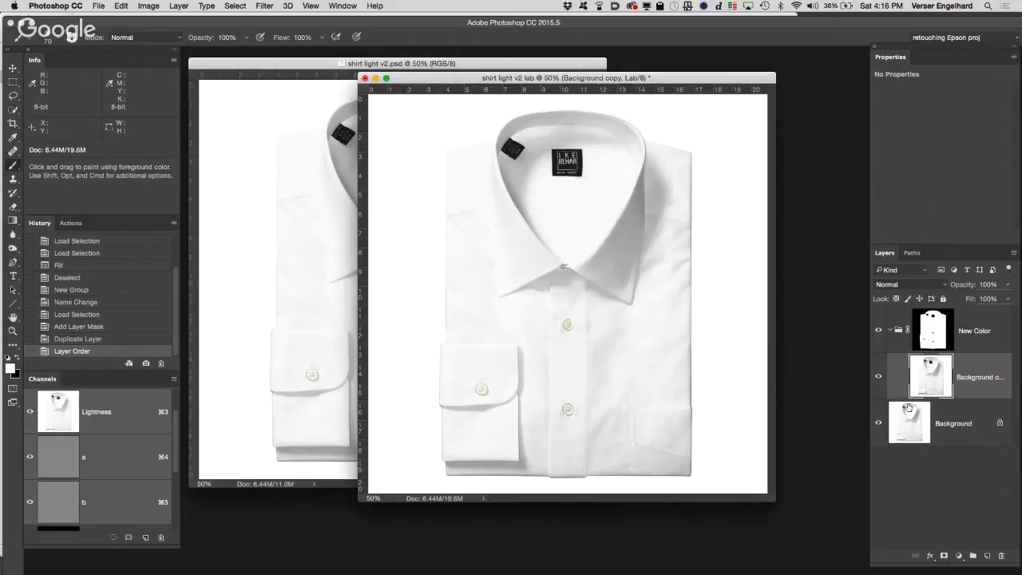
left_click(149, 6)
mouse_move(154, 35)
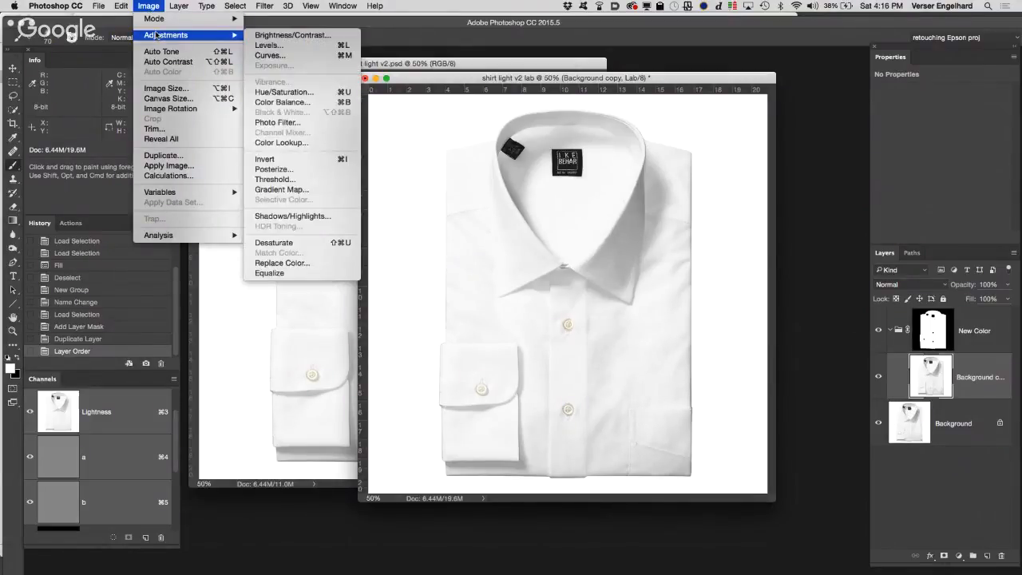
left_click(302, 245)
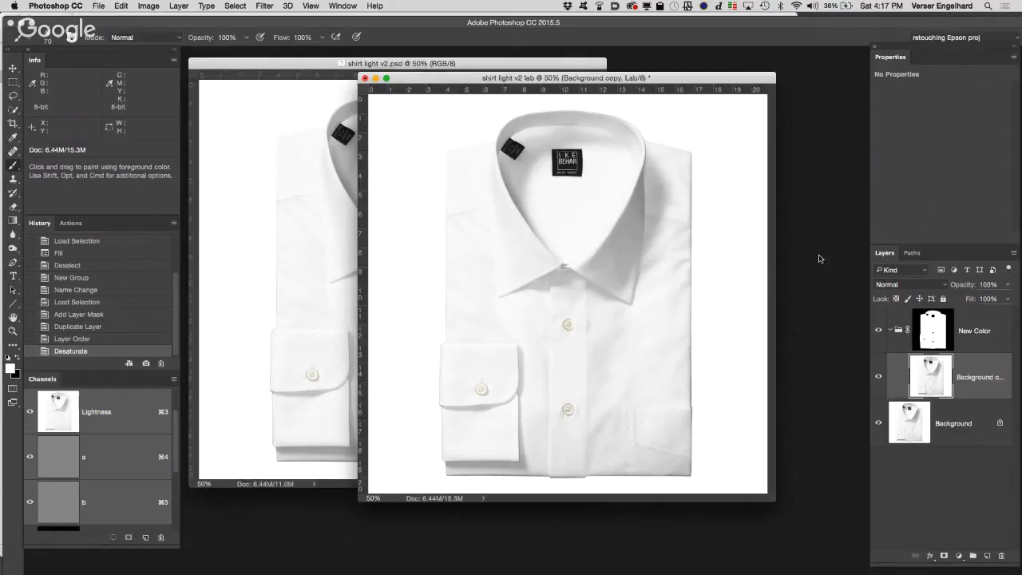
Step: Add a magenta (#e84fff) Solid Color fill layer above the Background copy and set its blend mode to Multiply
left_click(959, 555)
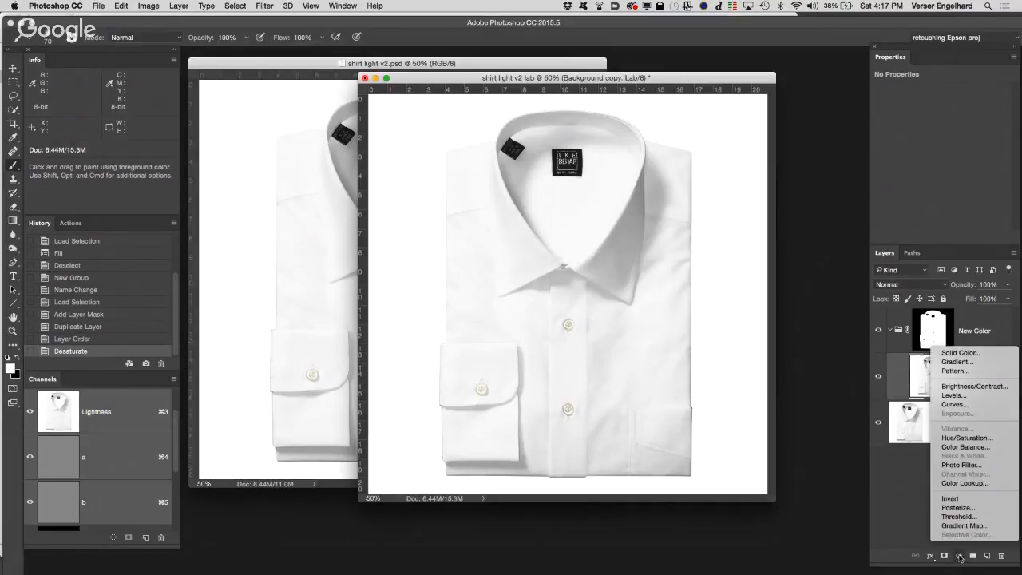
left_click(962, 353)
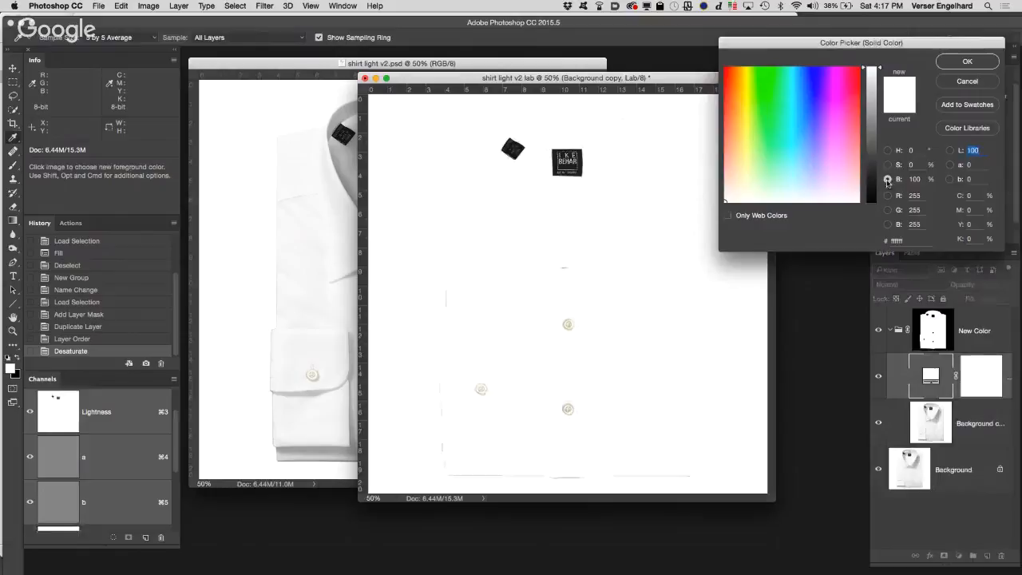
left_click(834, 108)
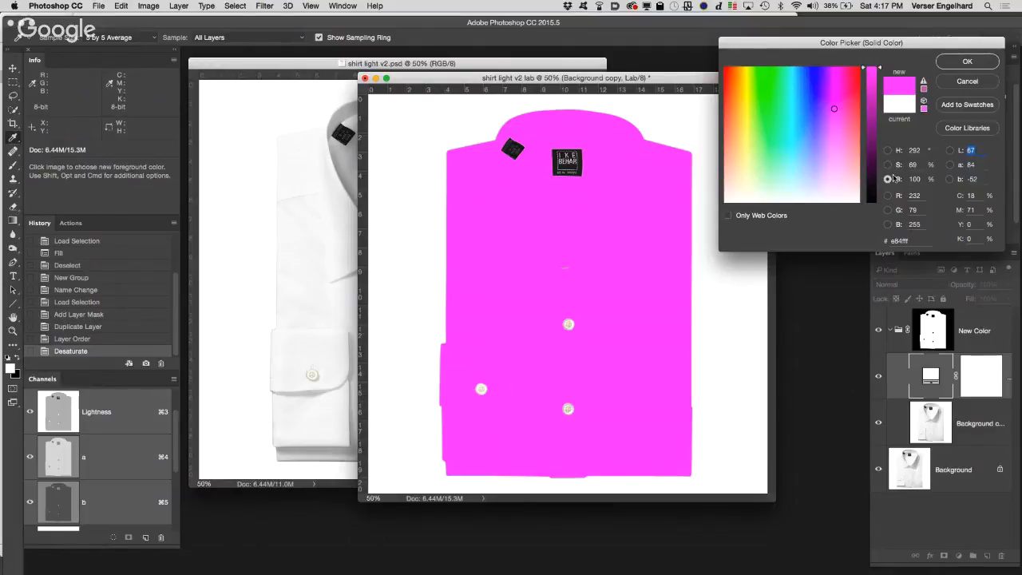
left_click(982, 62)
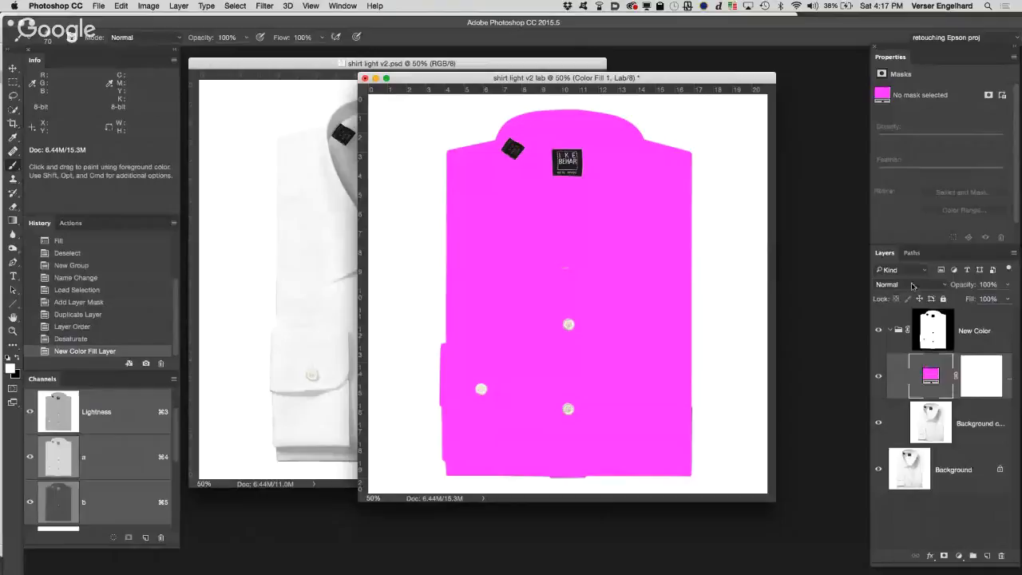
left_click(911, 285)
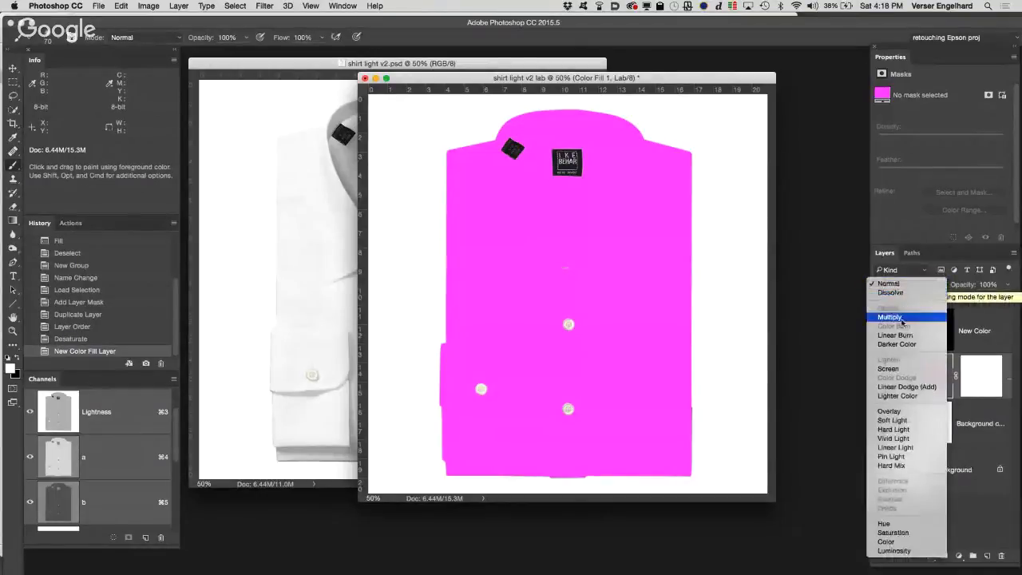
left_click(905, 317)
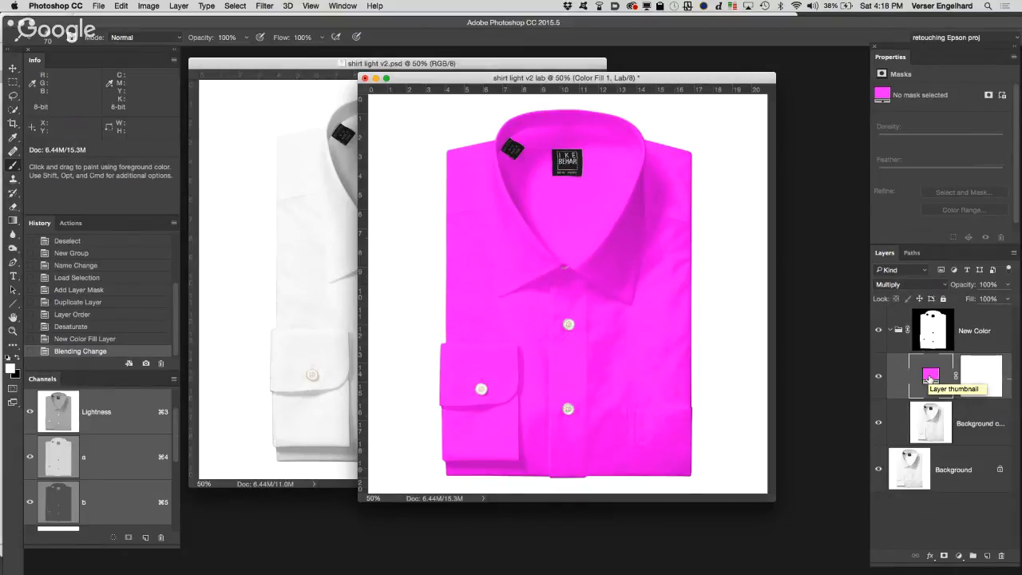
double_click(929, 377)
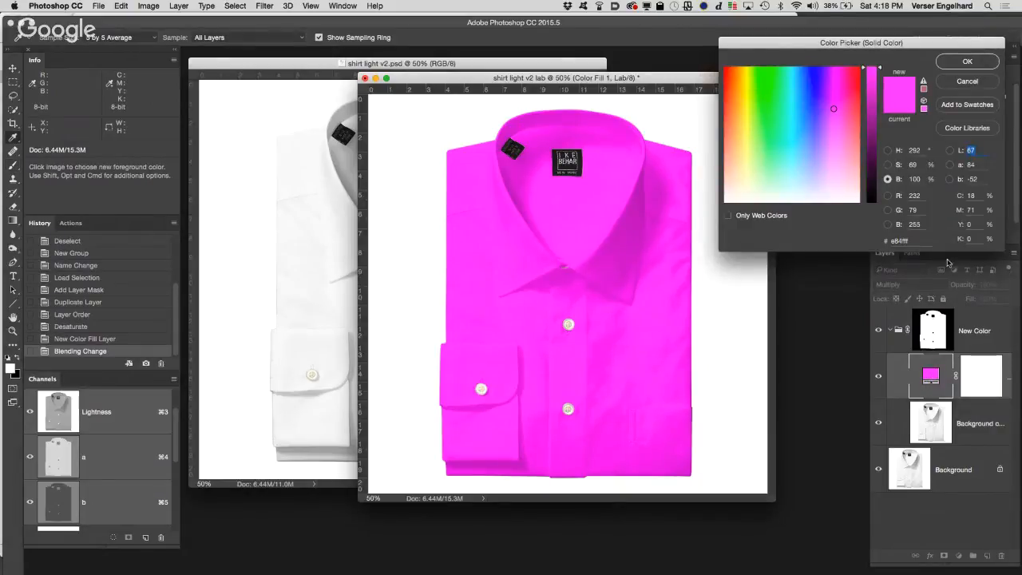
left_click(887, 164)
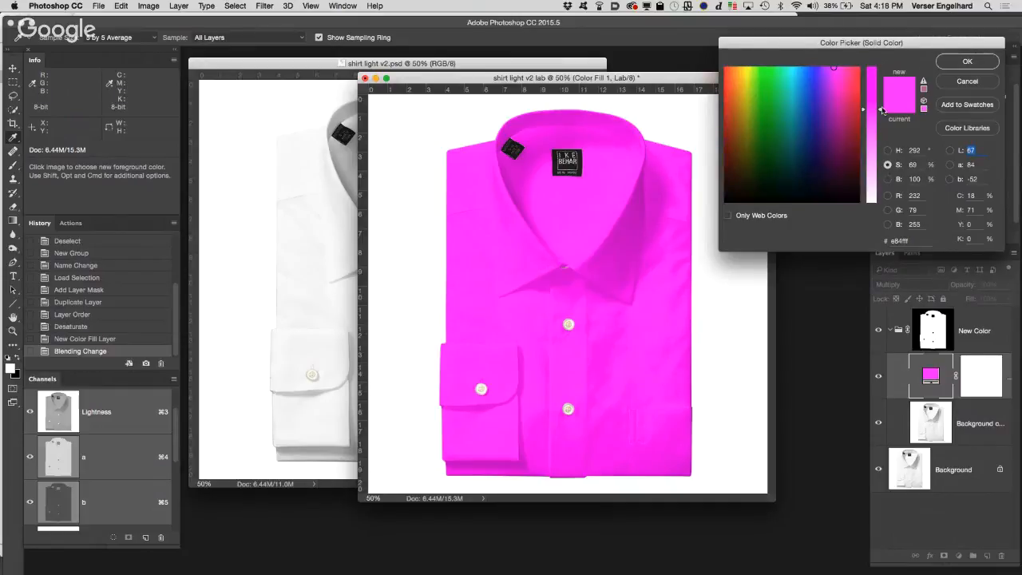
left_click_drag(880, 111, 880, 134)
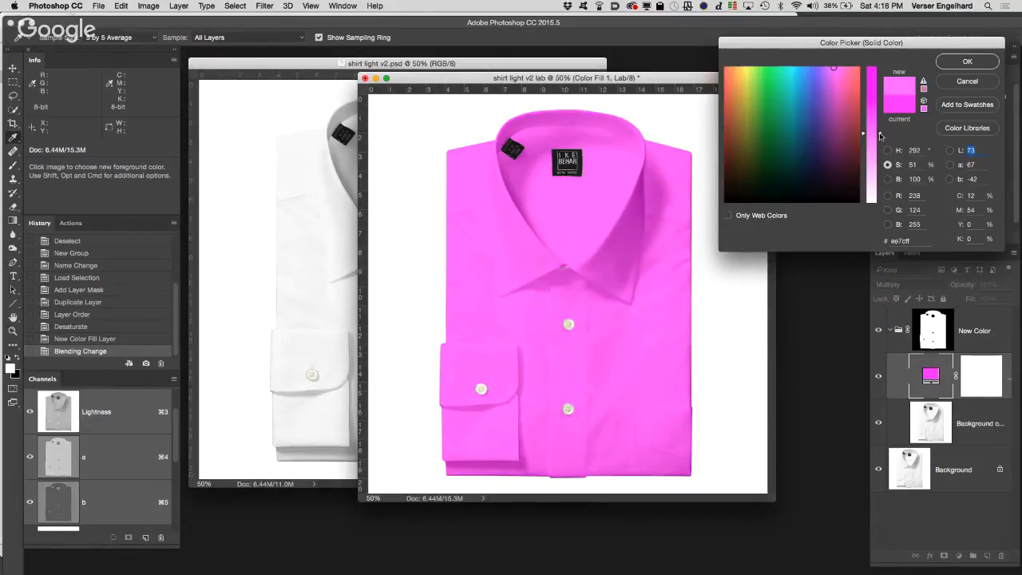
left_click_drag(880, 135, 879, 154)
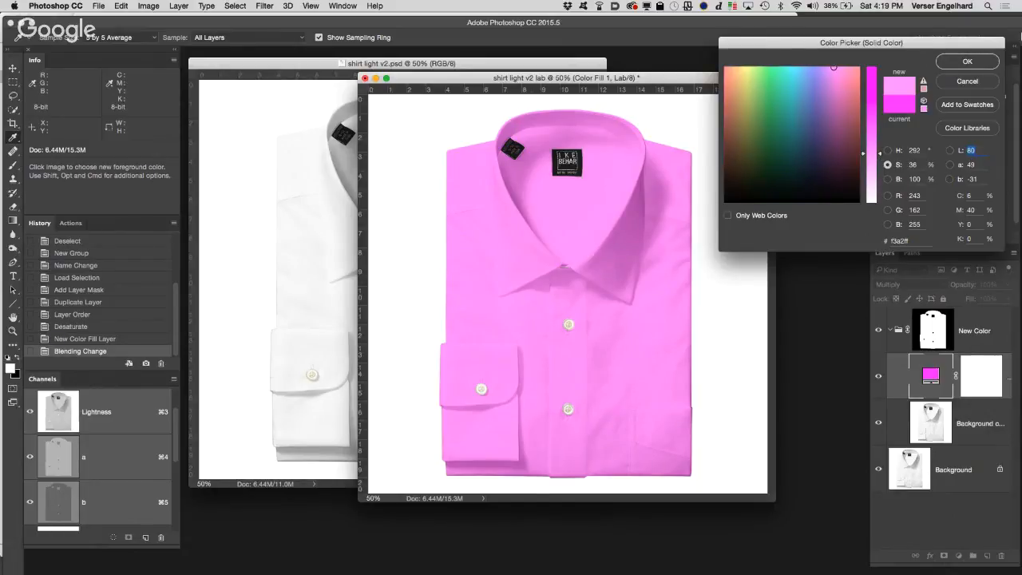
left_click(964, 83)
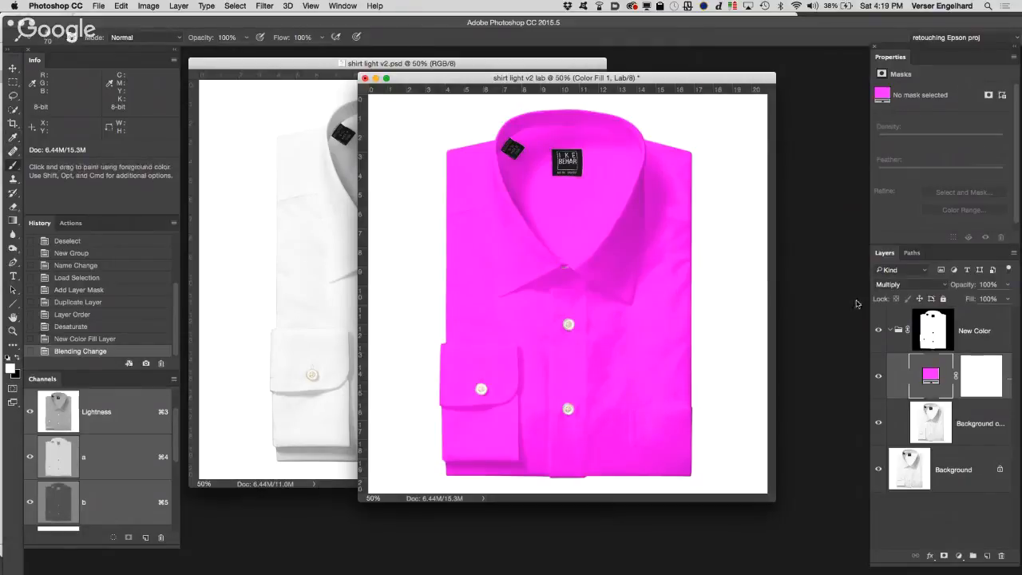
Step: Lower the color fill's saturation to 40% for a light pink (#f29aff) and compare the shirt with the fill hidden and shown
double_click(931, 375)
left_click(888, 165)
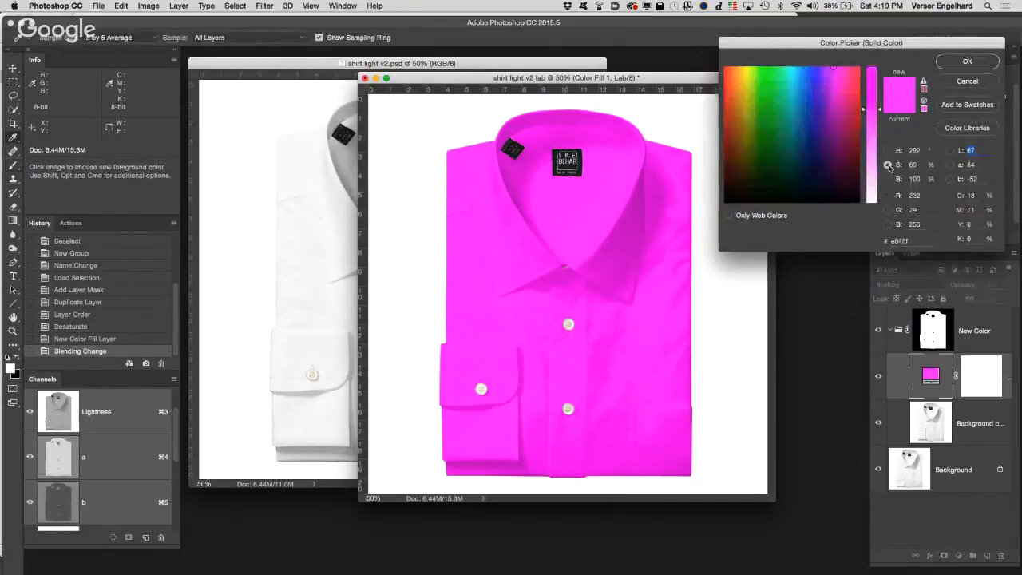
mouse_move(880, 143)
left_mouse_down()
mouse_move(879, 168)
mouse_move(878, 151)
left_mouse_up()
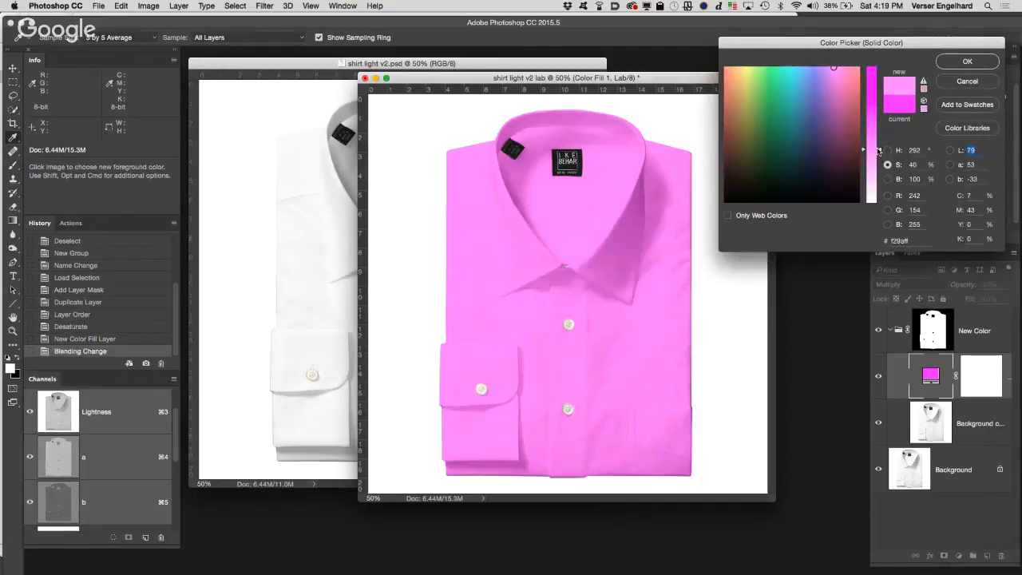
left_click(990, 64)
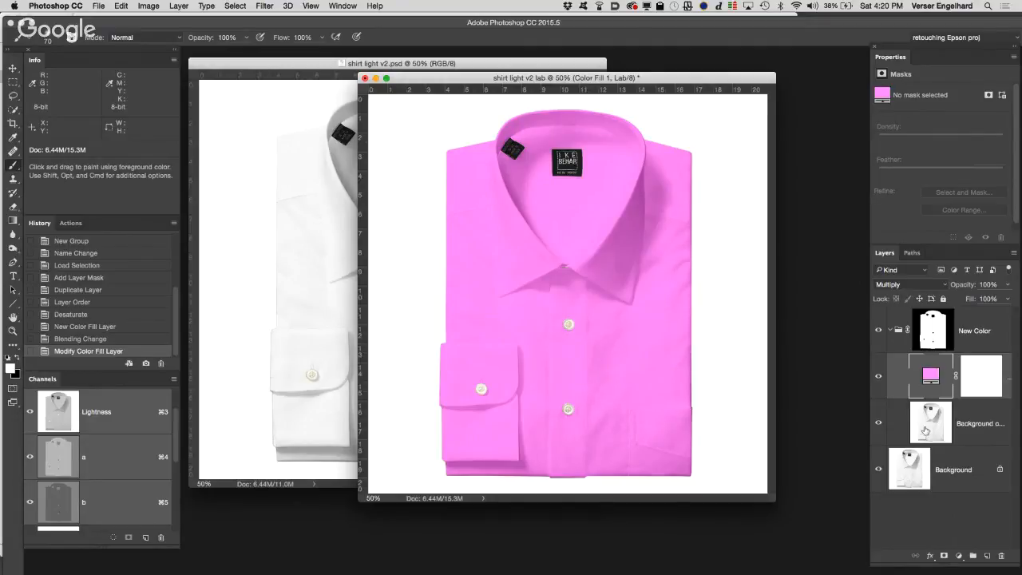
left_click(878, 378)
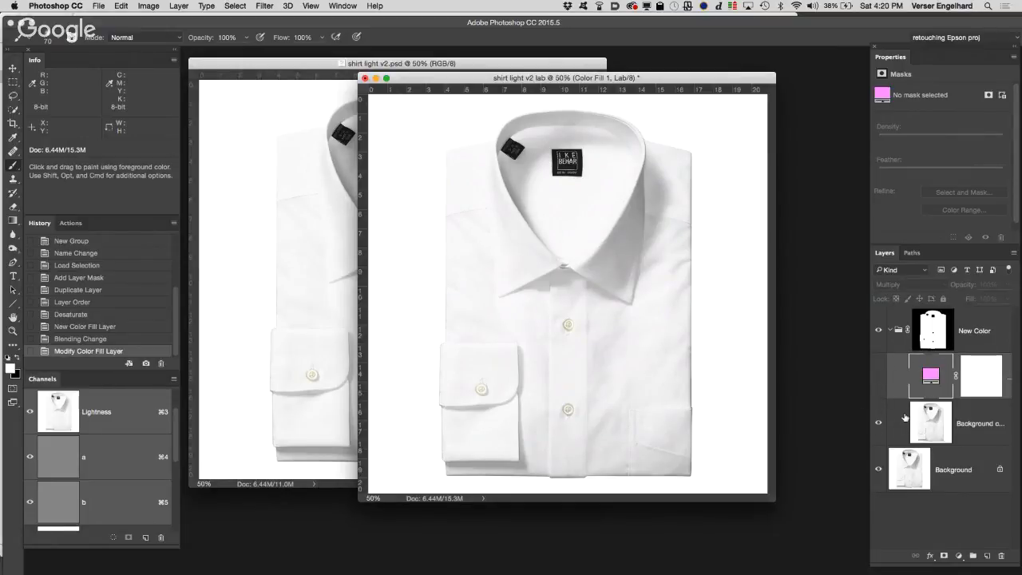
left_click(881, 376)
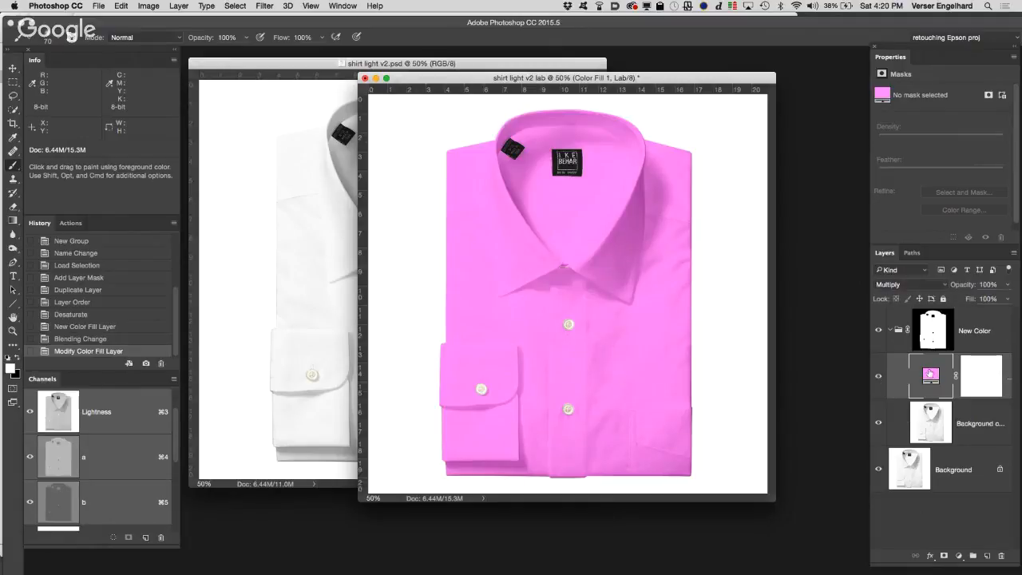
Step: Add a Curves adjustment layer above the color fill with the Increase Contrast preset and bend its Lightness curve into a stronger S shape
left_click(959, 555)
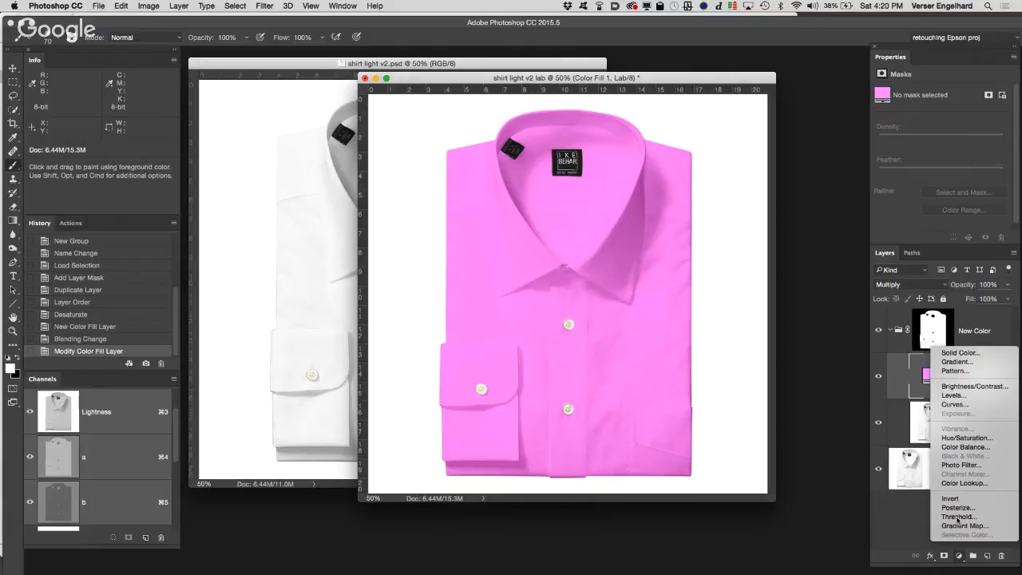
left_click(966, 404)
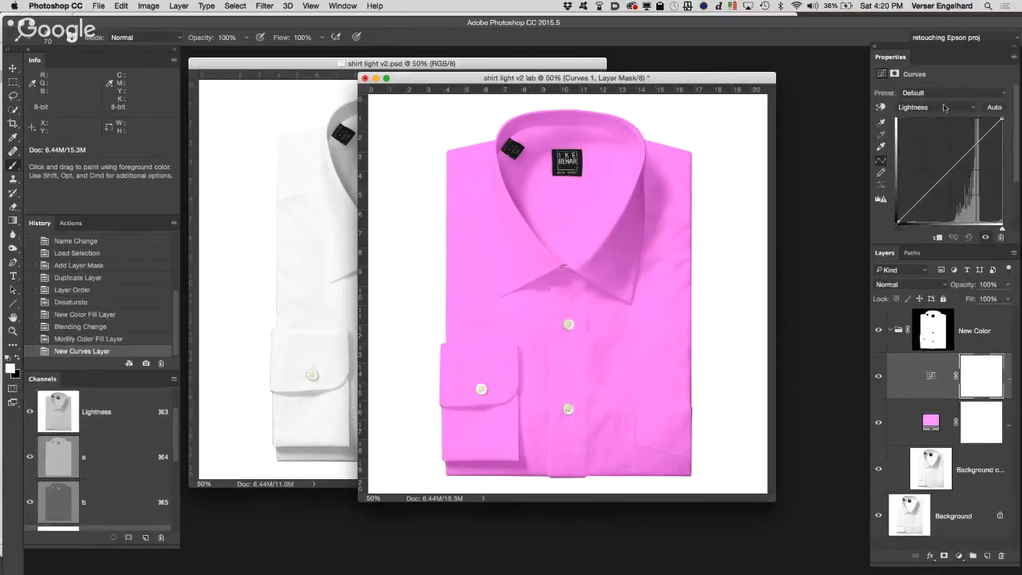
left_click(950, 94)
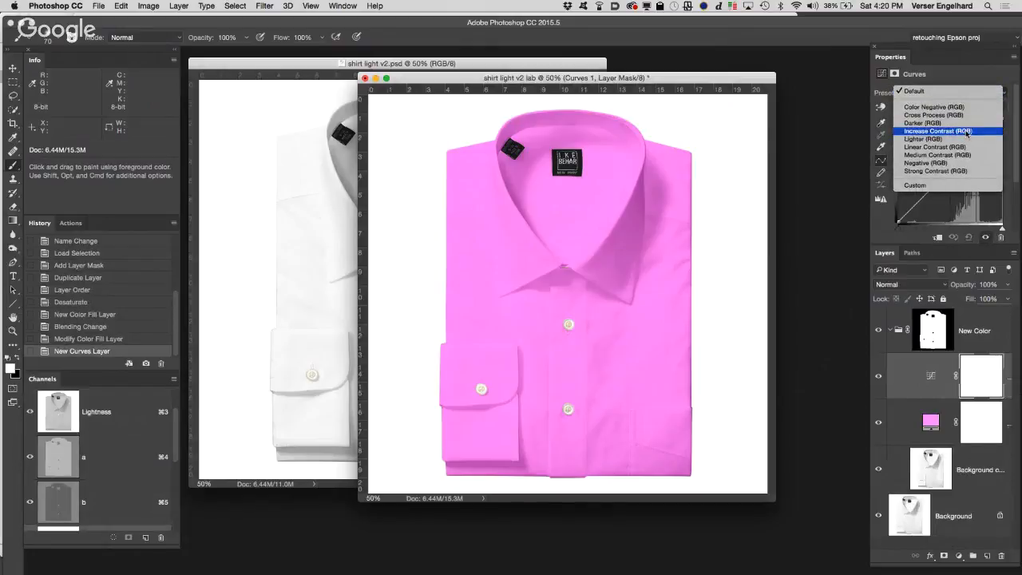
left_click(968, 135)
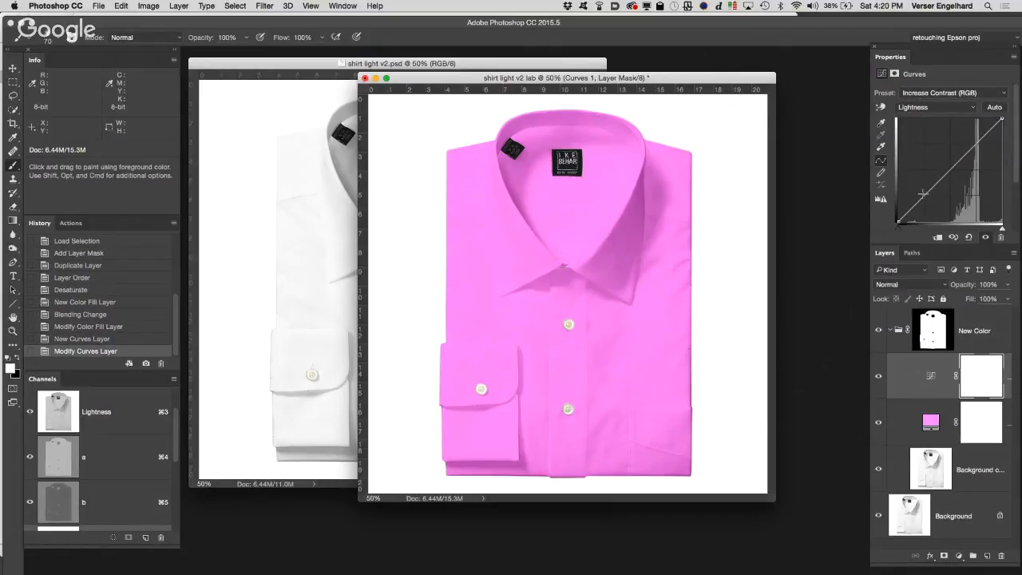
left_click_drag(922, 193, 926, 198)
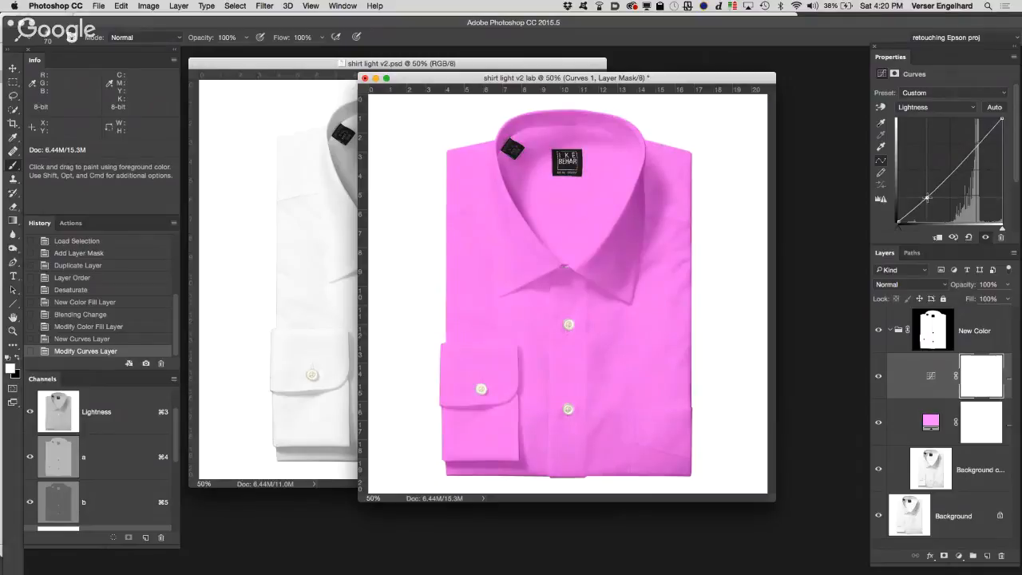
left_click_drag(967, 152, 967, 150)
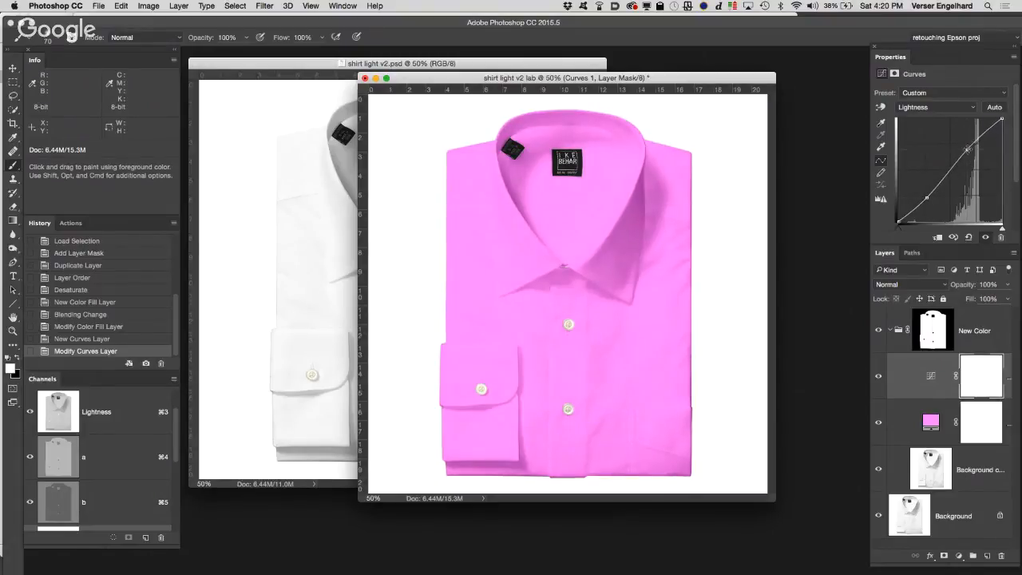
left_click_drag(926, 197, 928, 199)
Step: Compare the shirt with and without the Curves adjustment, and delete the Curves layer
left_click(879, 376)
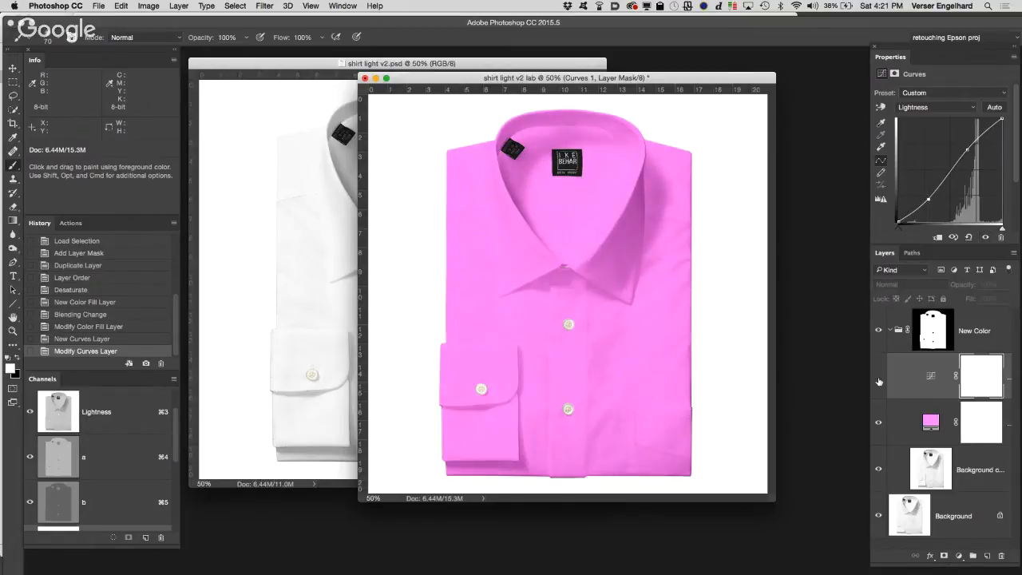
left_click(878, 376)
left_click(878, 376)
left_click(878, 376)
left_click(879, 376)
left_click(878, 376)
left_click(878, 377)
left_click(878, 377)
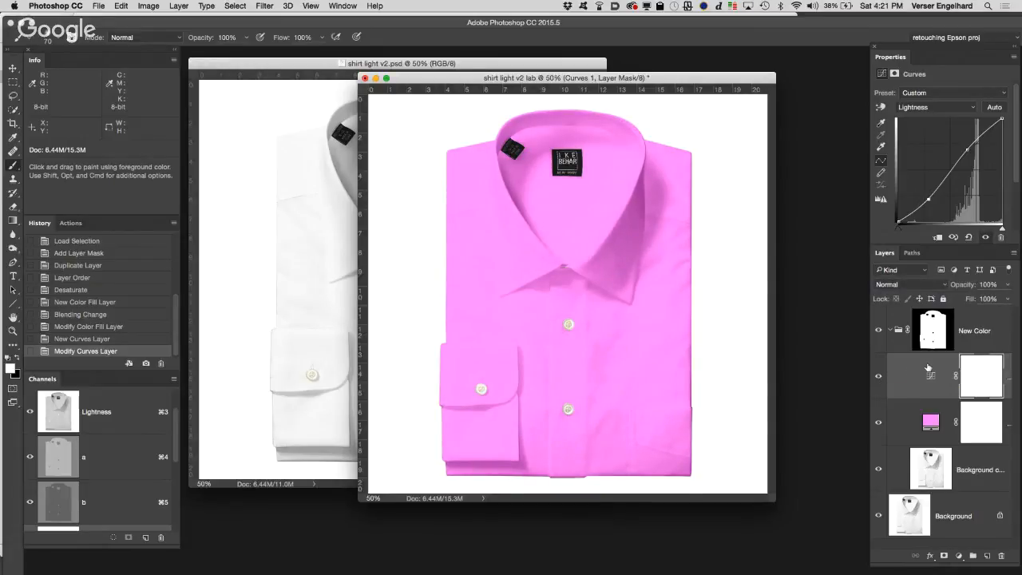
left_click_drag(928, 367, 1001, 556)
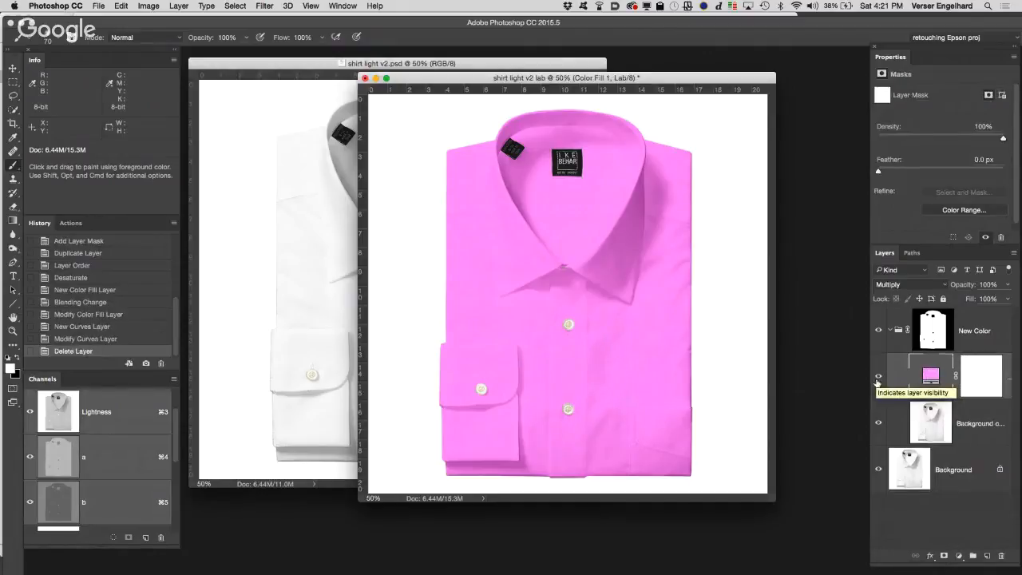
Step: Hide the color fill, load the Lightness channel as a selection, and duplicate the Background copy layer with nothing left selected
left_click(878, 382)
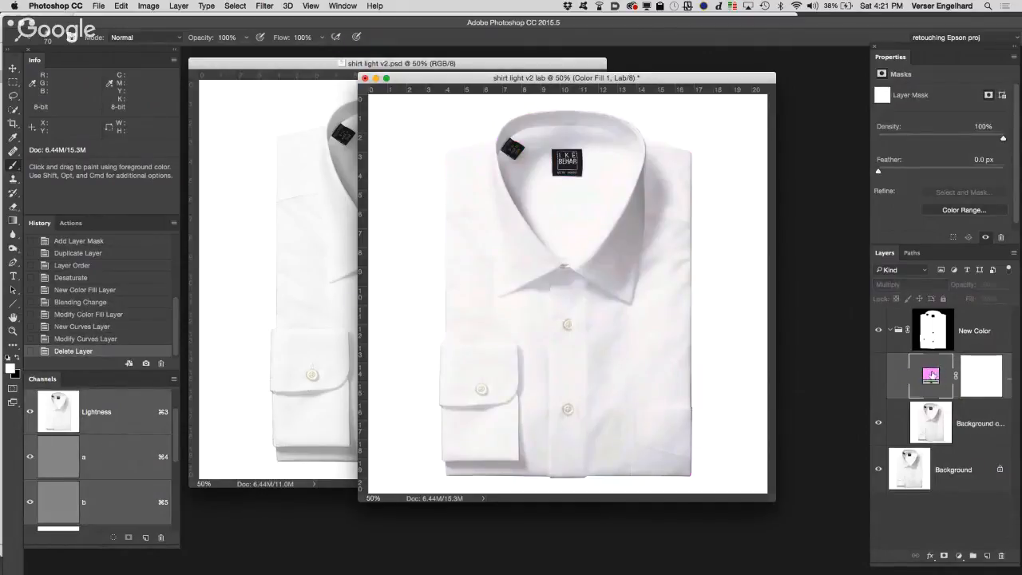
left_click(936, 411)
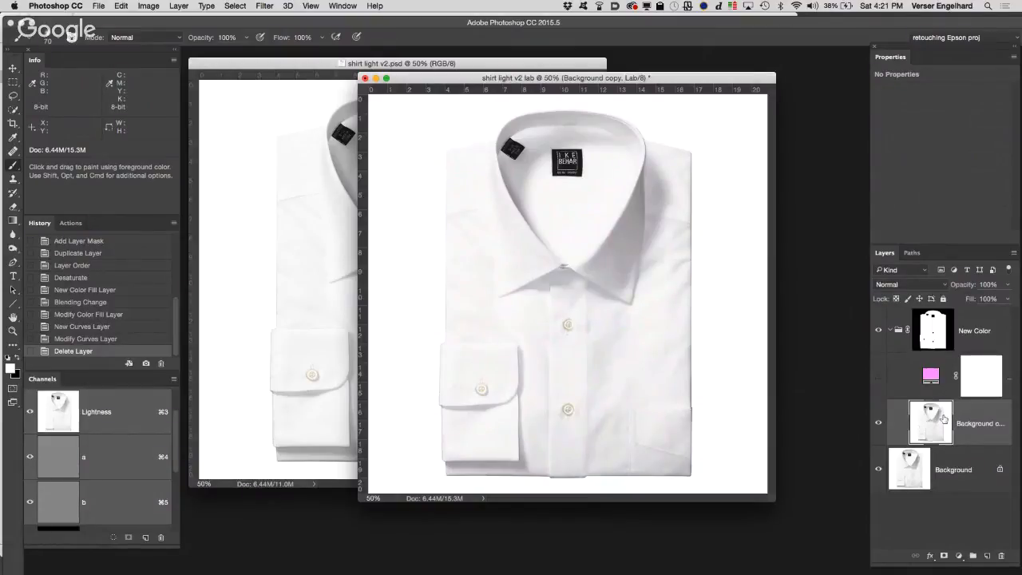
left_click(54, 406)
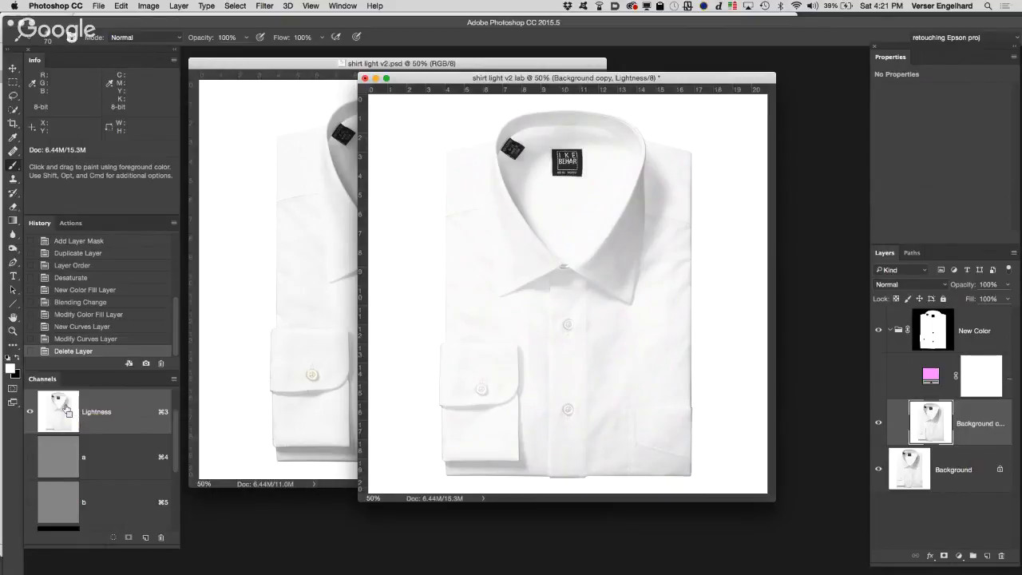
left_click(66, 408, "super")
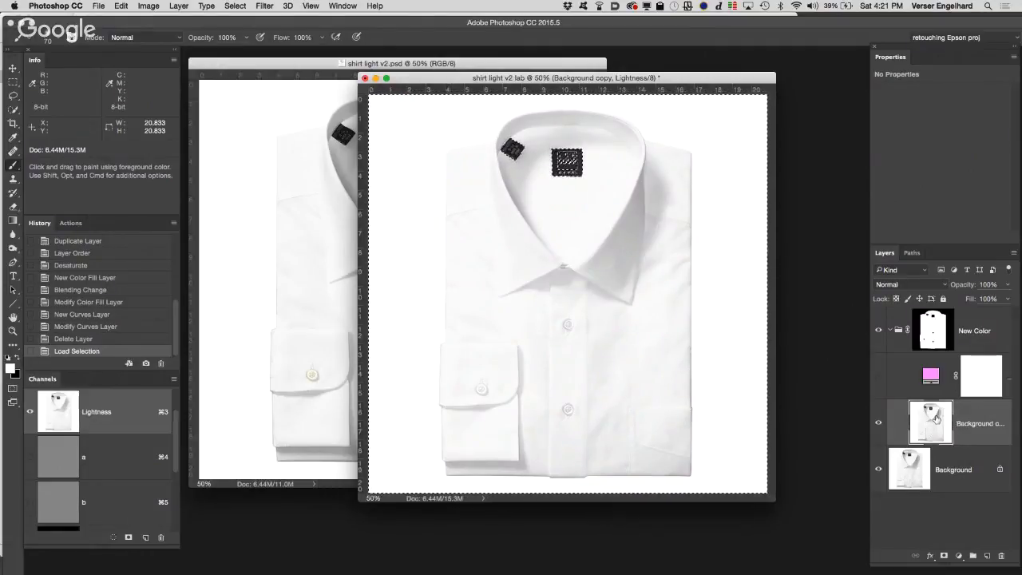
key("super+j")
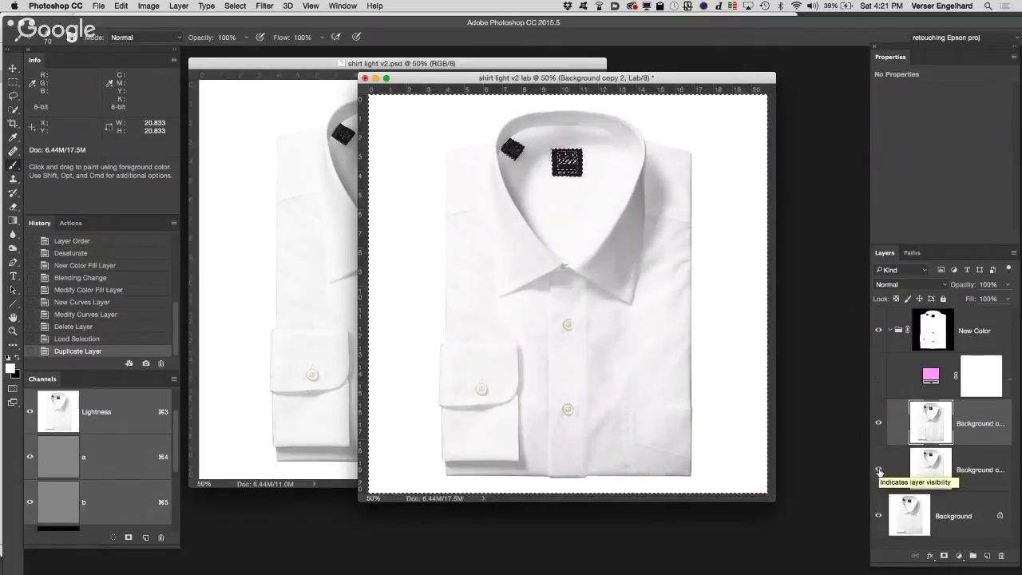
key("super+d")
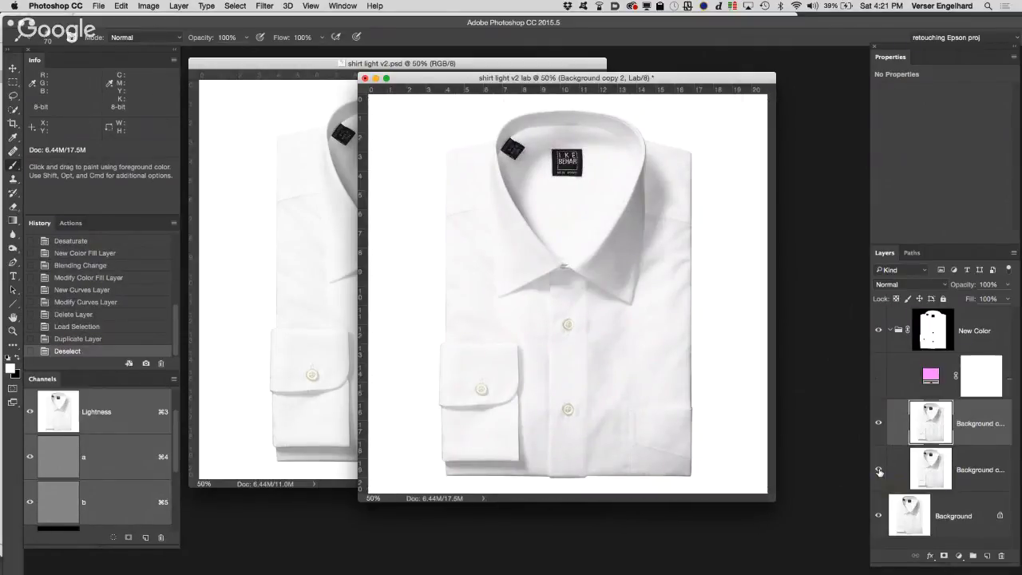
Step: Hide the original Background copy and Background layers and move the new duplicate above the color fill inside the New Color group
left_click(879, 471)
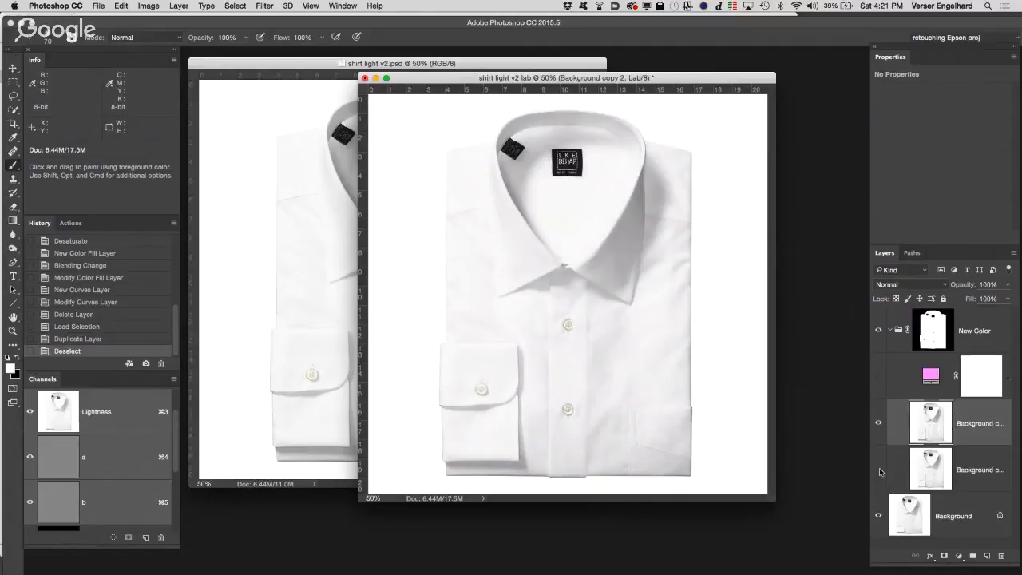
left_click(879, 517)
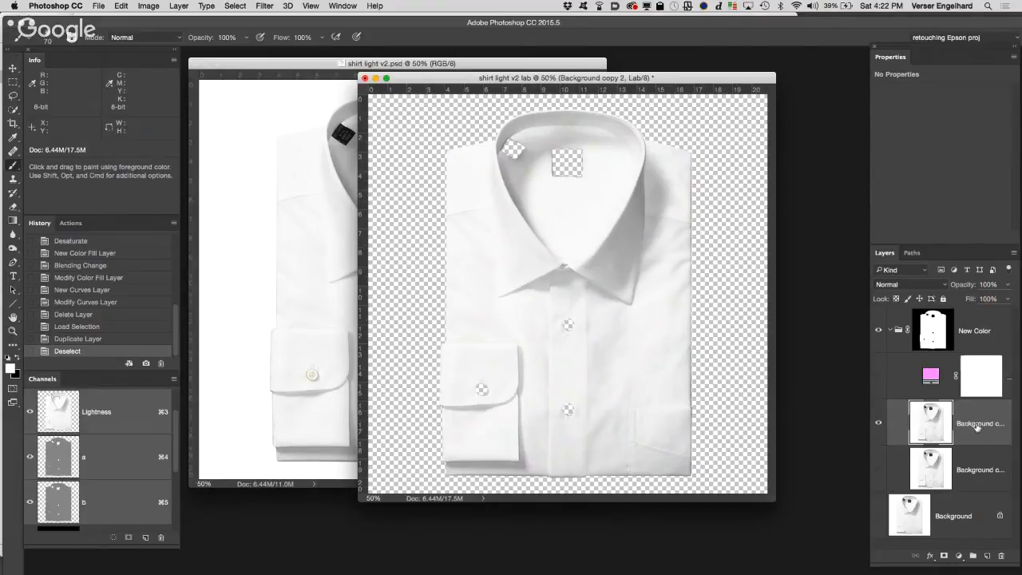
left_click_drag(972, 416, 962, 365)
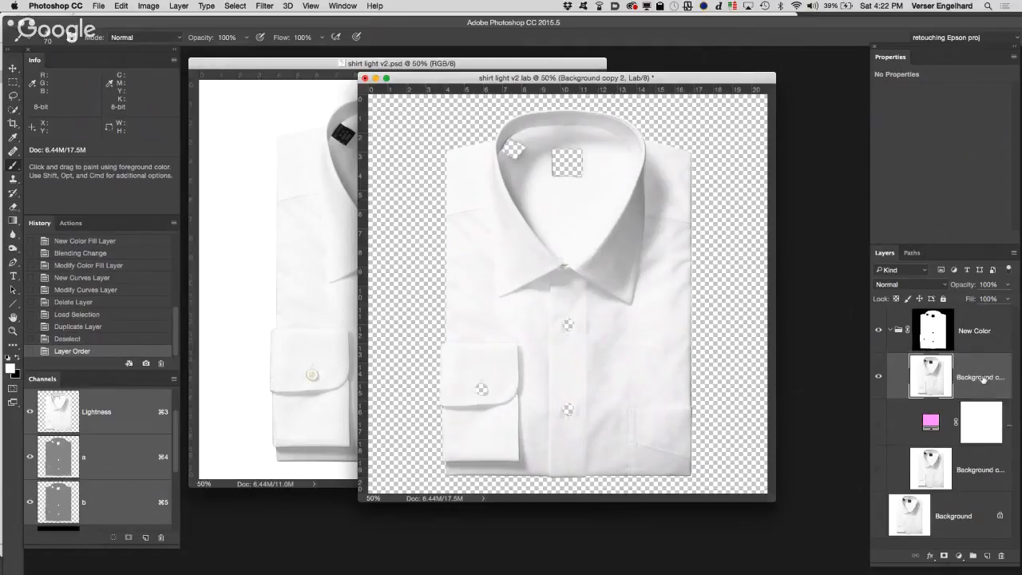
Step: Rename the duplicated shirt layer above the color fill as highlights
double_click(983, 380)
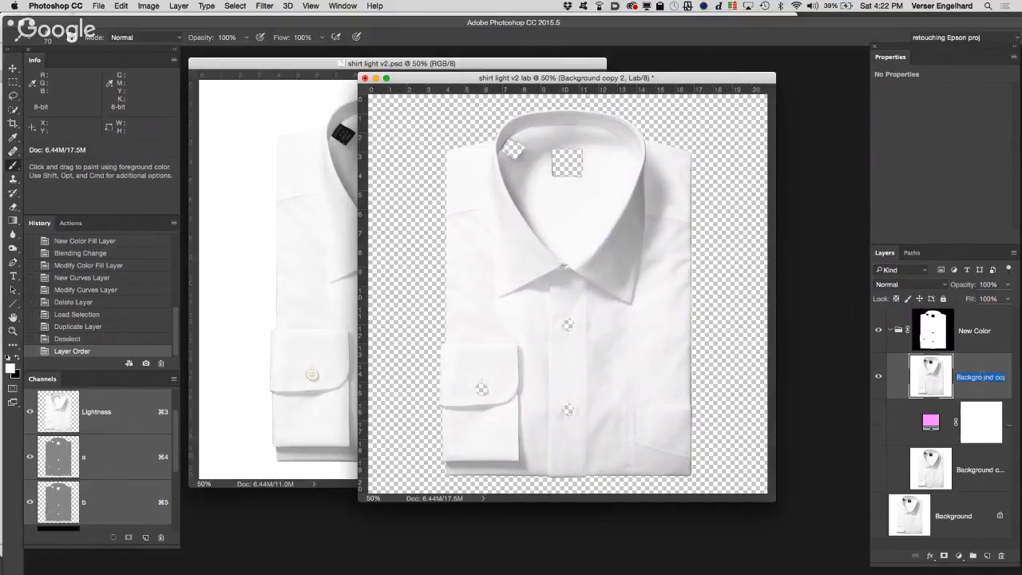
key("BackSpace")
type("ights")
key("Return")
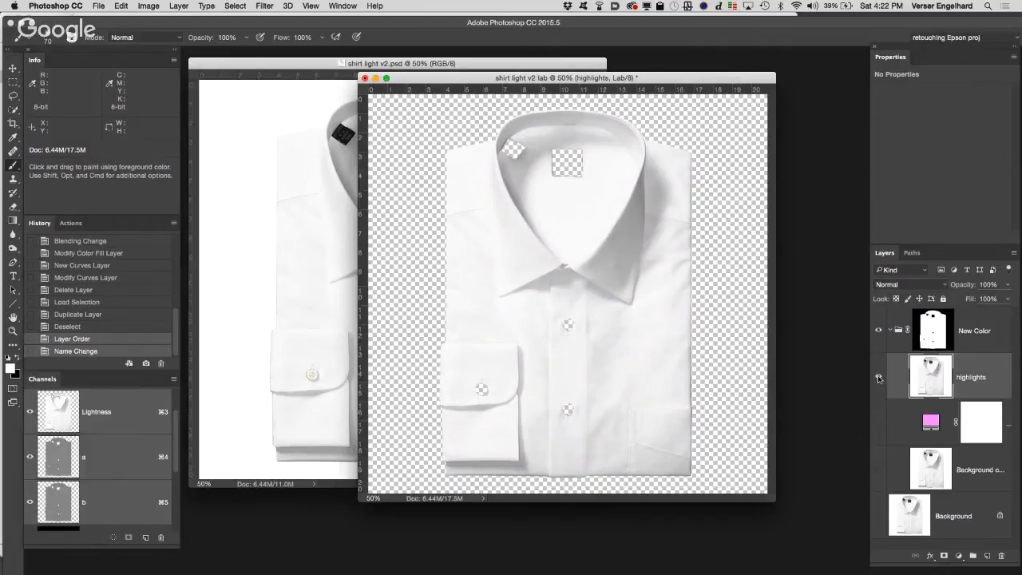
Step: Hide the highlights layer and show the Background copy and Background layers
left_click(878, 377)
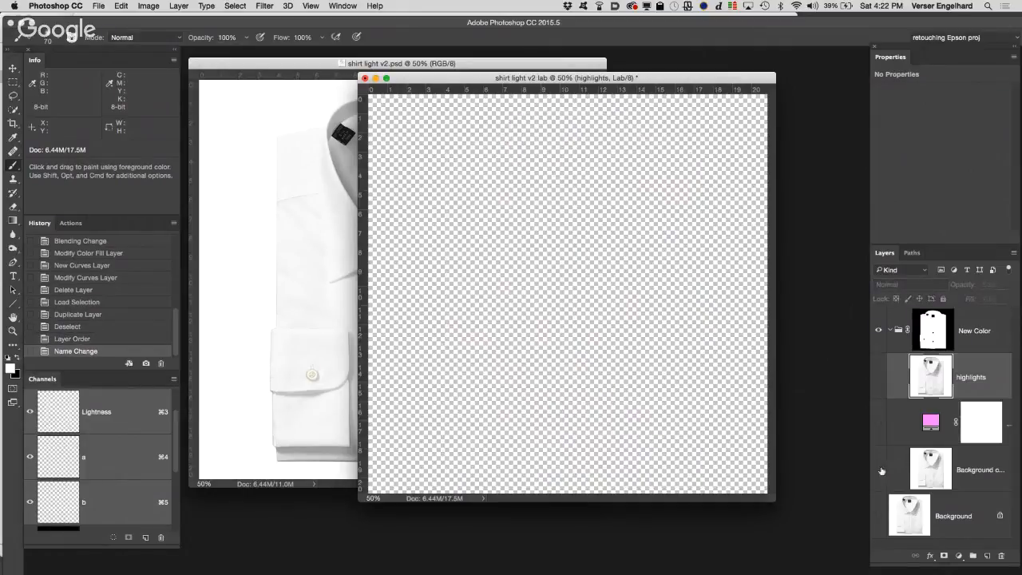
left_click(880, 469)
left_click(878, 516)
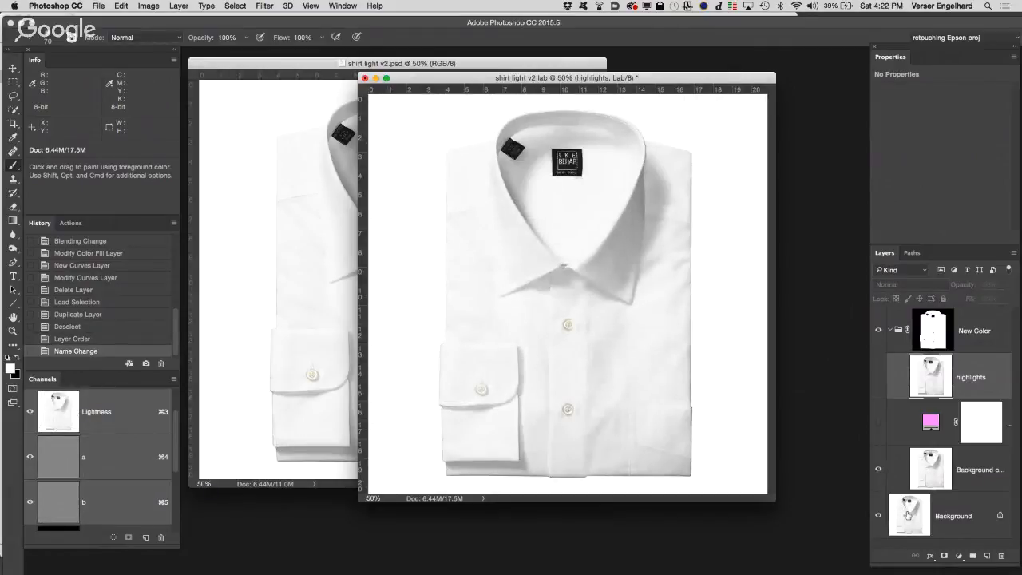
Step: Load the Background layer's Lightness channel as a selection, invert it, and copy the selected dark tones to a new layer
left_click(907, 515)
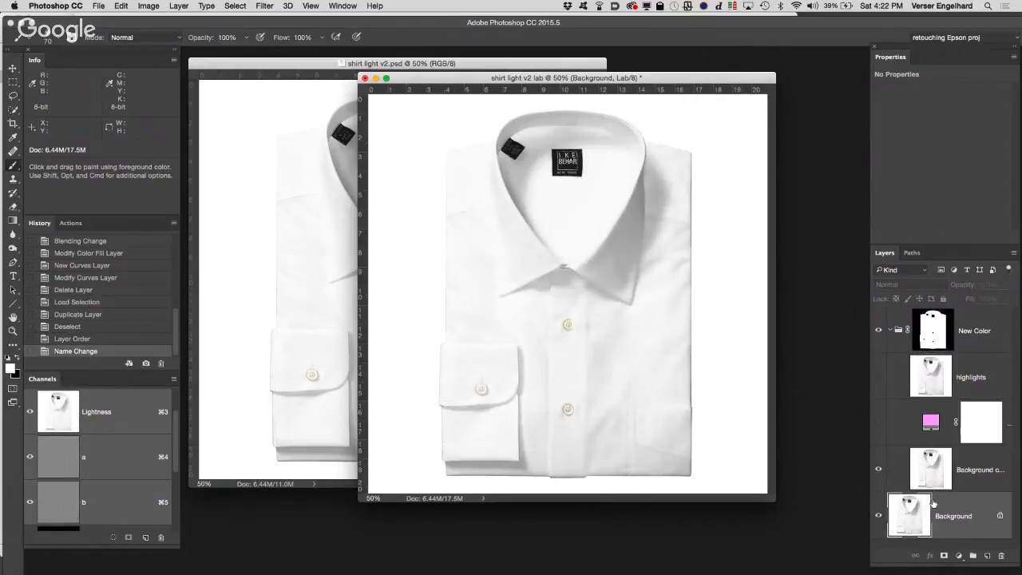
left_click(56, 408, "super")
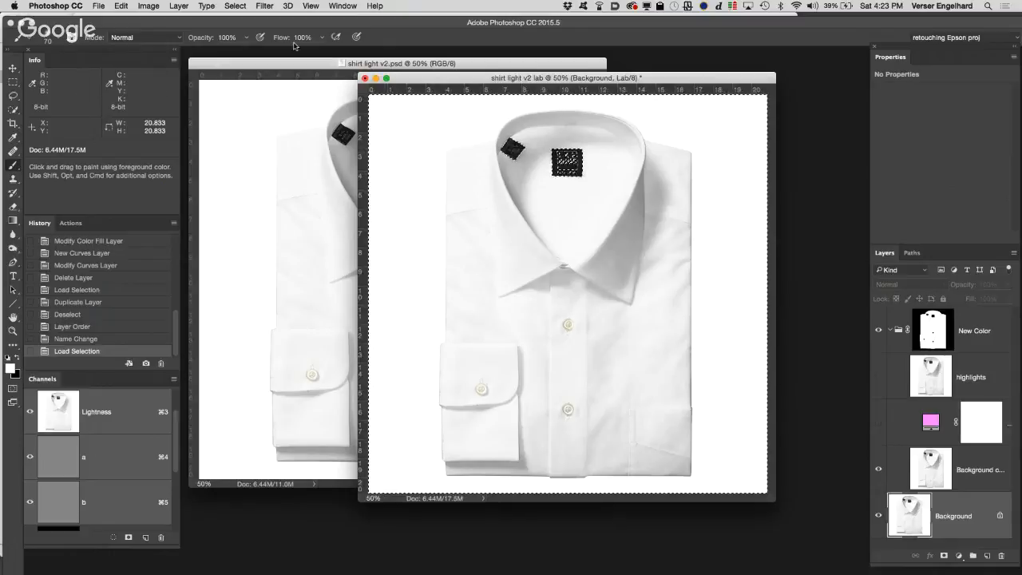
left_click(231, 5)
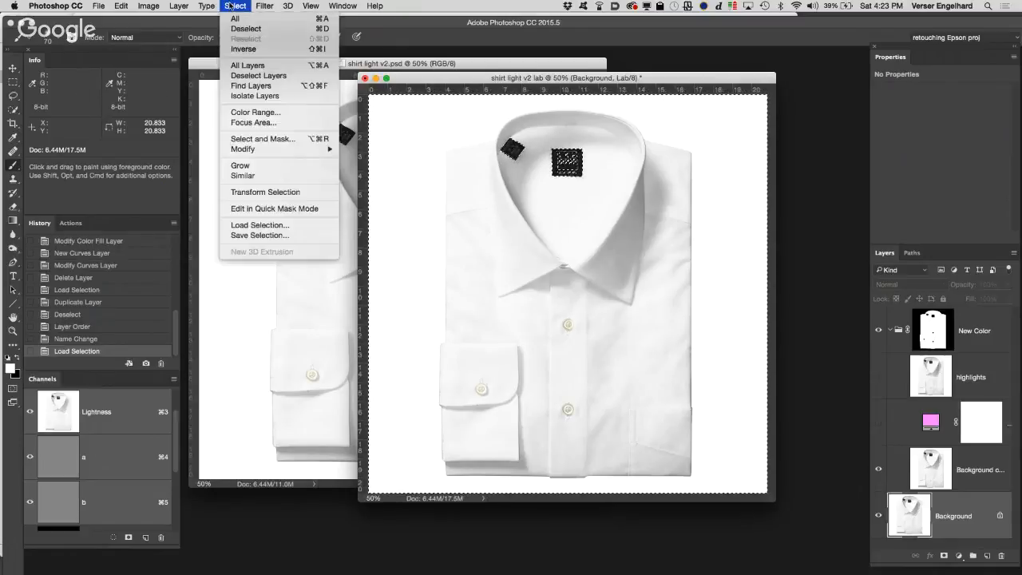
left_click(254, 50)
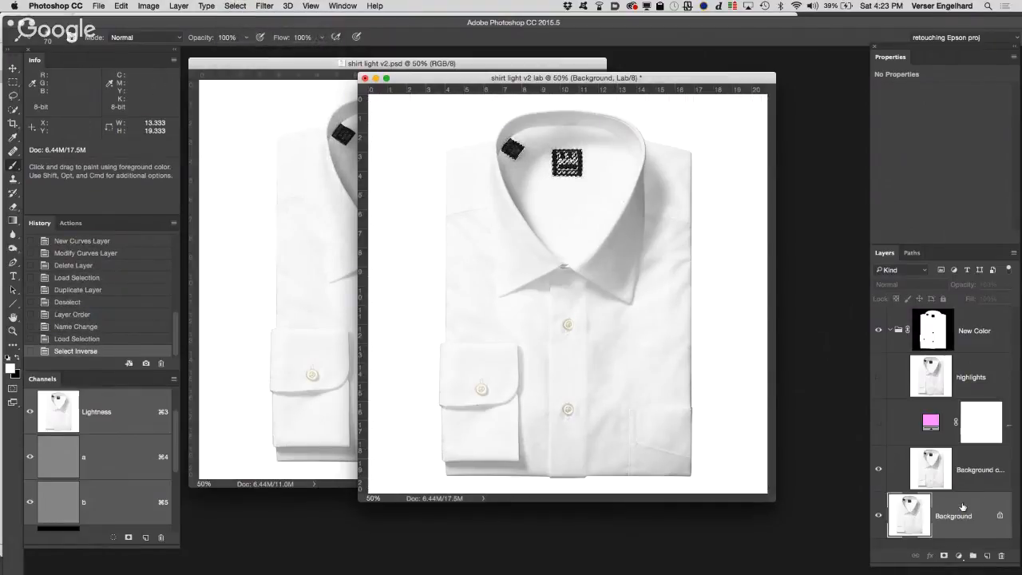
key("super+j")
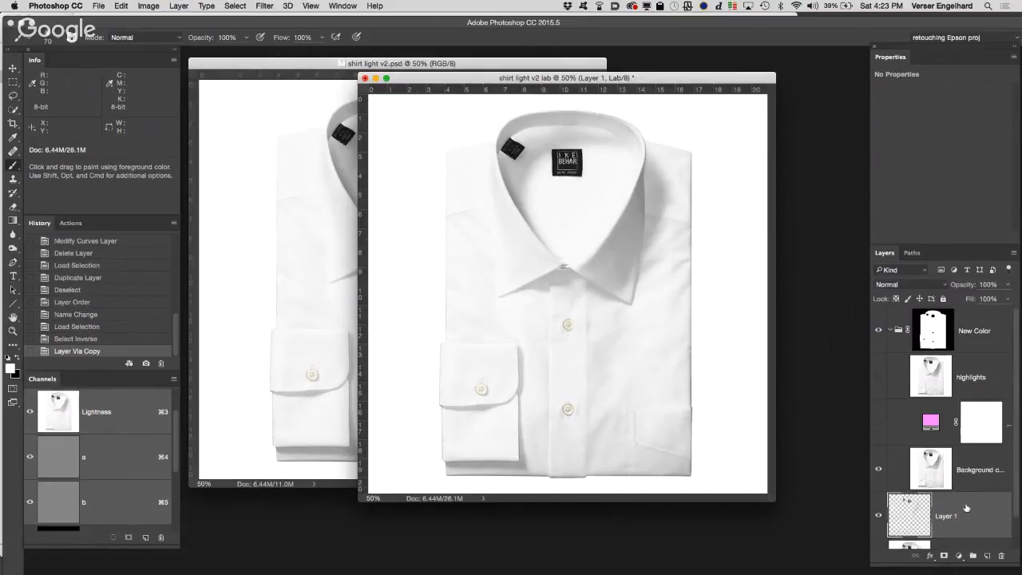
Step: Hide the Background copy and Background layers and move Layer 1 with the dark tones above highlights inside the New Color group
left_click(878, 470)
scroll(877, 473, "down", 1)
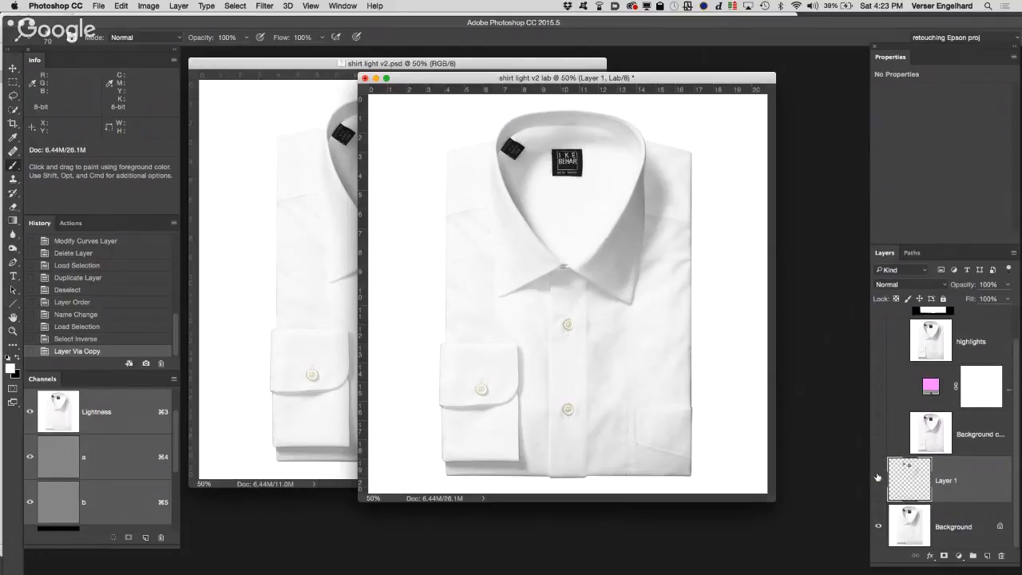
left_click(878, 528)
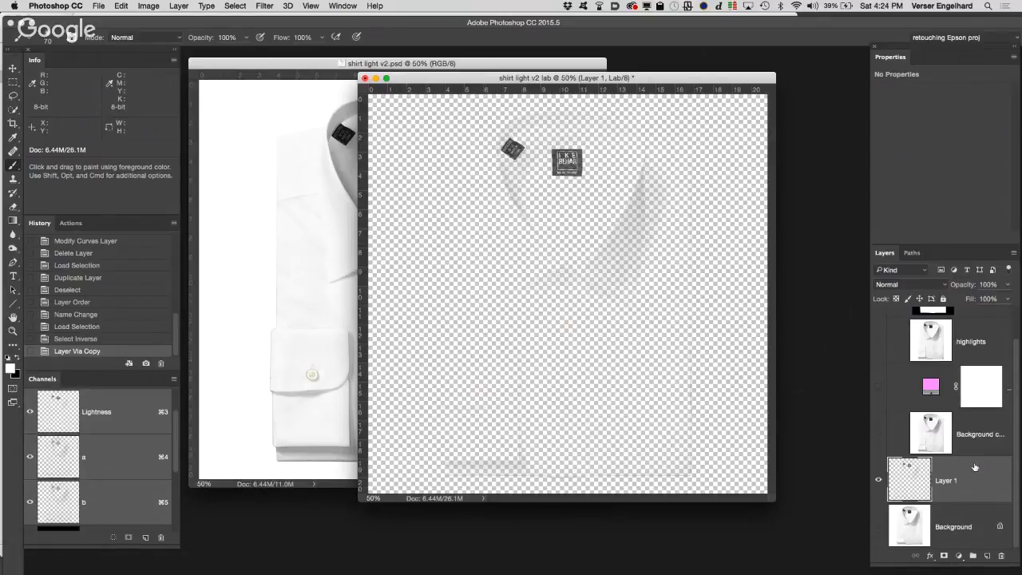
left_click_drag(974, 467, 962, 371)
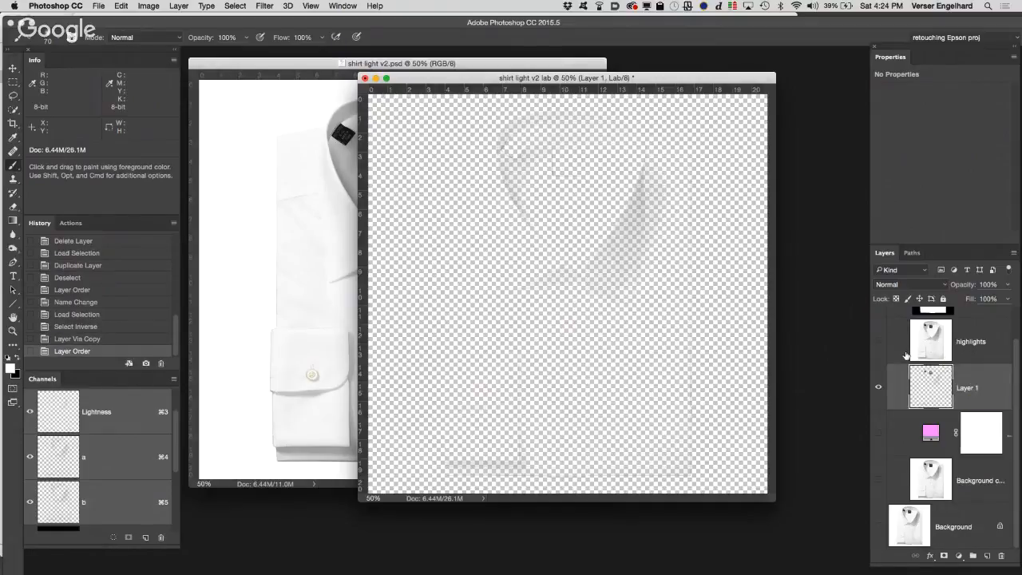
scroll(907, 354, "up", 2)
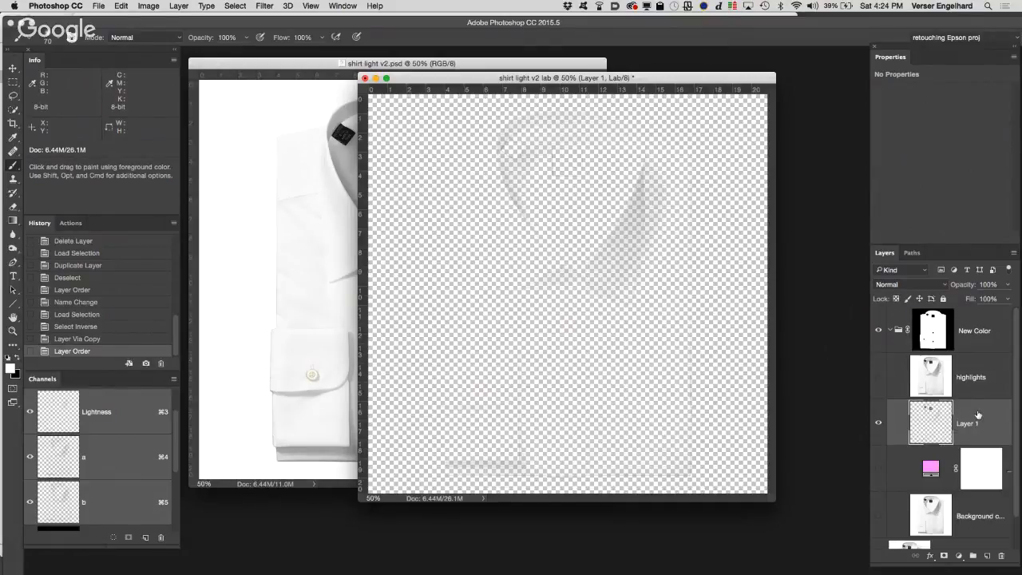
left_click_drag(977, 414, 963, 327)
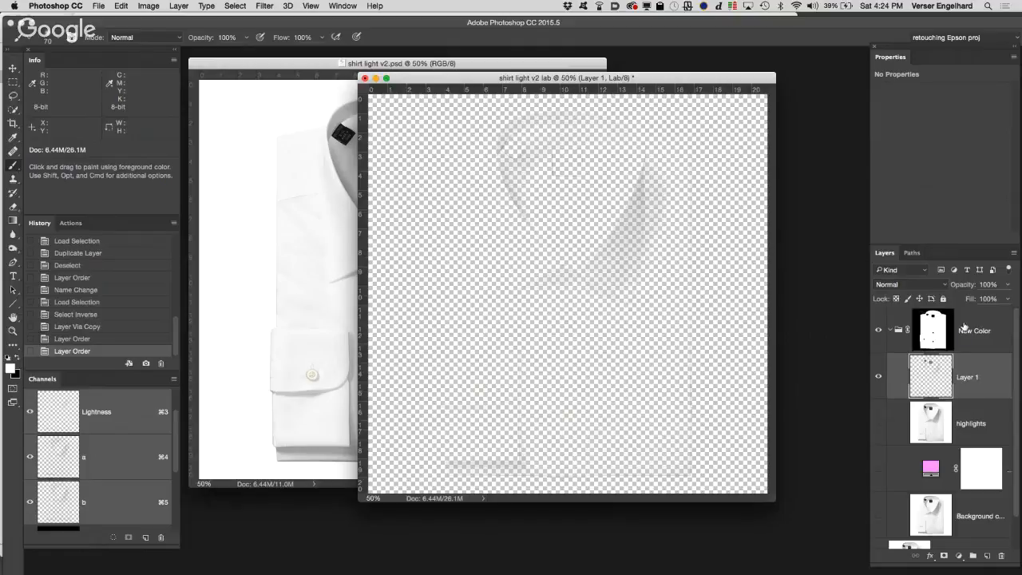
left_click_drag(968, 369, 957, 308)
left_click_drag(971, 375, 959, 309)
left_click(978, 323)
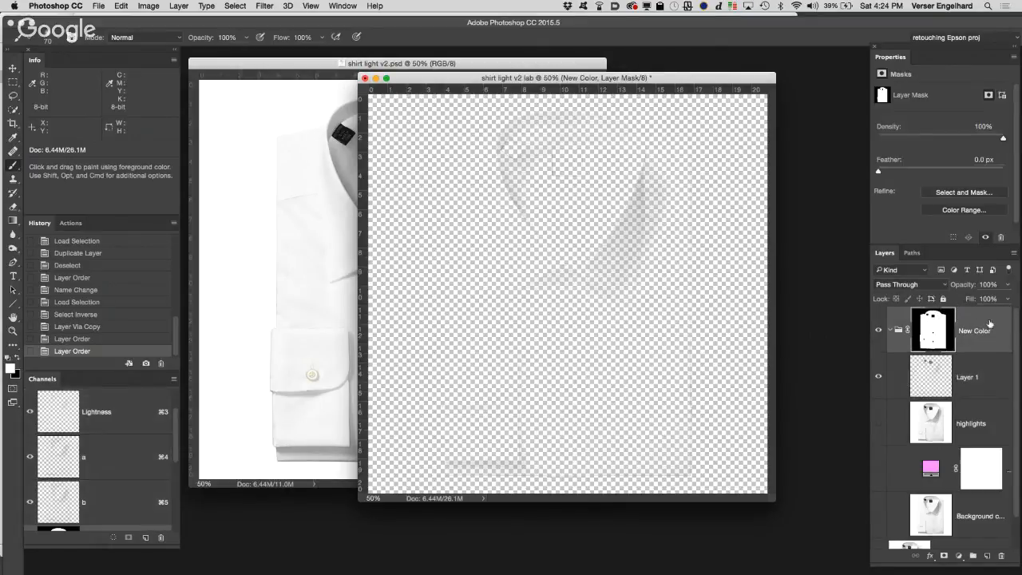
left_click(988, 556)
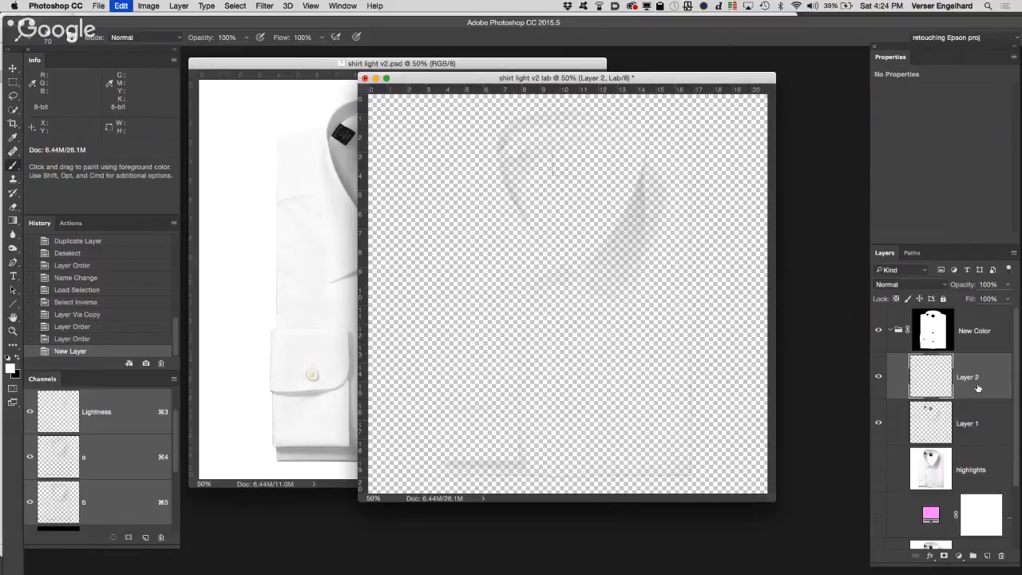
key("super+z")
Step: Add an empty layer above the collapsed New Color group and move Layer 1 out of the group, directly beneath the empty layer
left_click(890, 331)
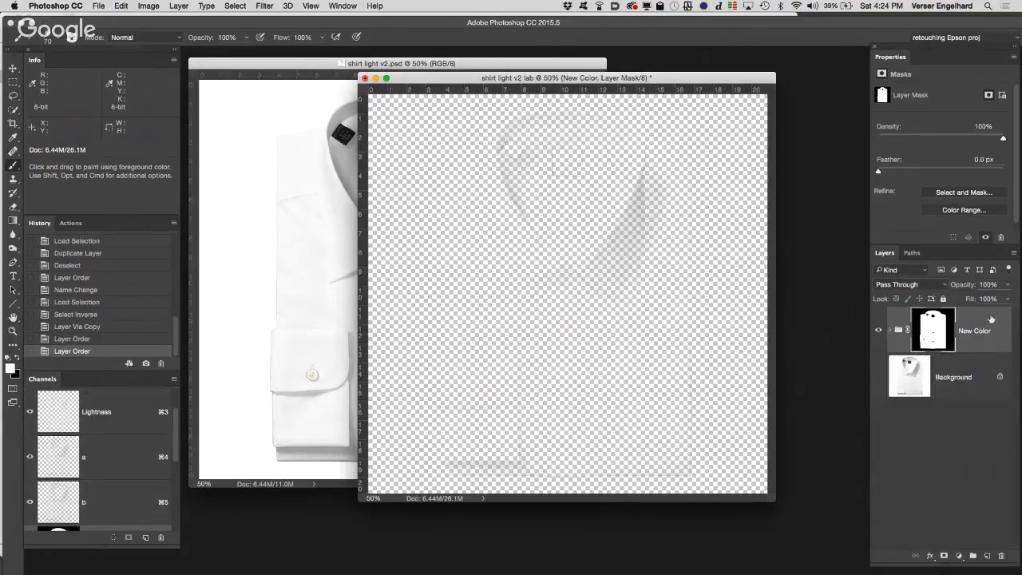
left_click(991, 319)
left_click(986, 556)
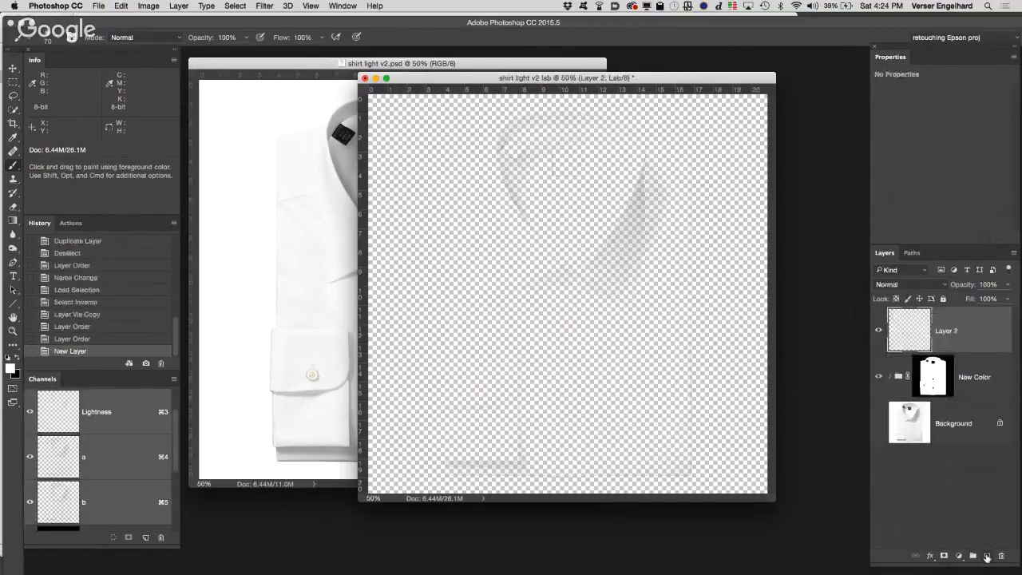
left_click(892, 376)
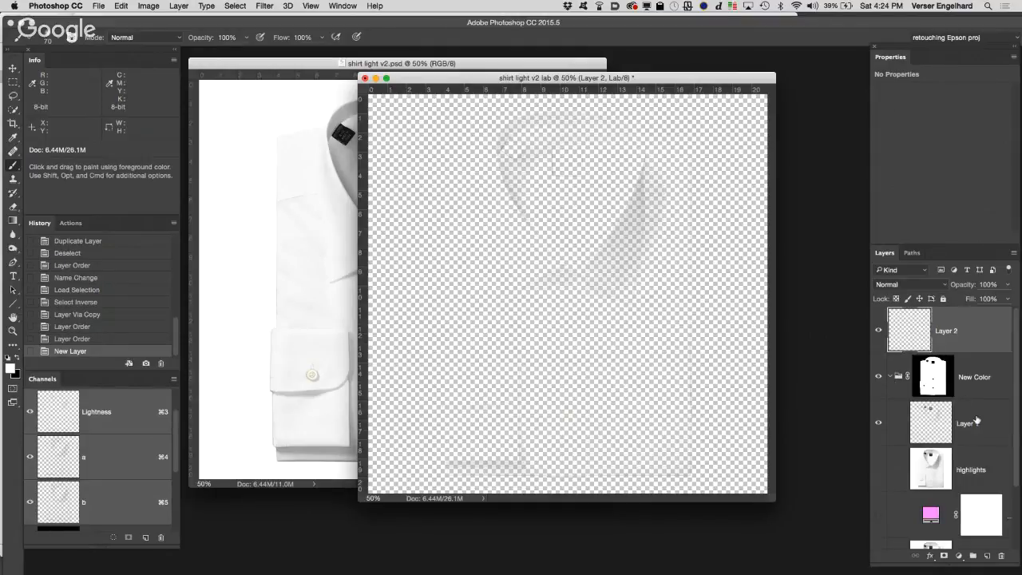
left_click_drag(977, 421, 968, 351)
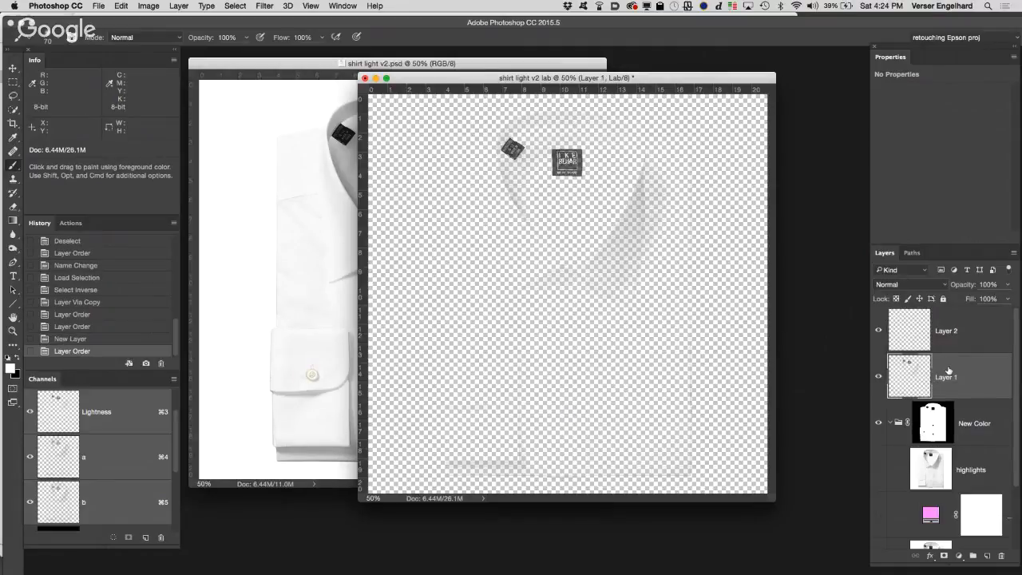
Step: Take the highlights layer out of the New Color group and delete it
left_click_drag(970, 463, 945, 358)
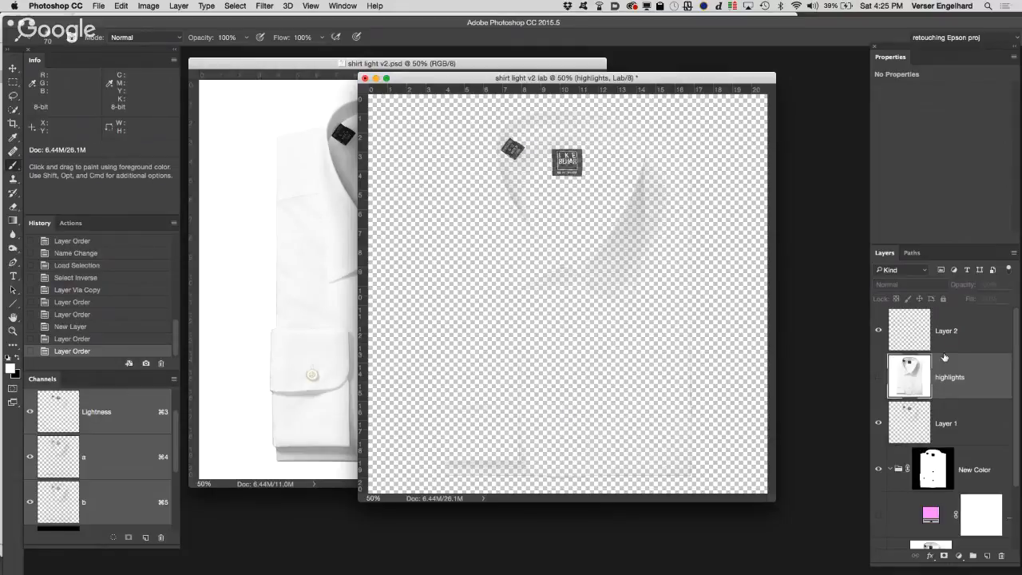
left_click(878, 377)
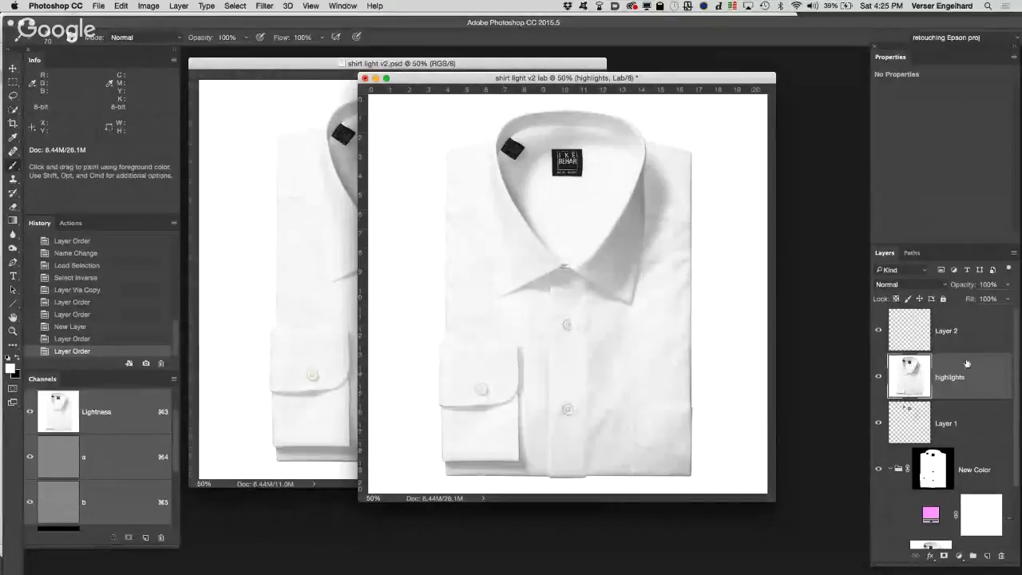
left_click_drag(989, 372, 1000, 555)
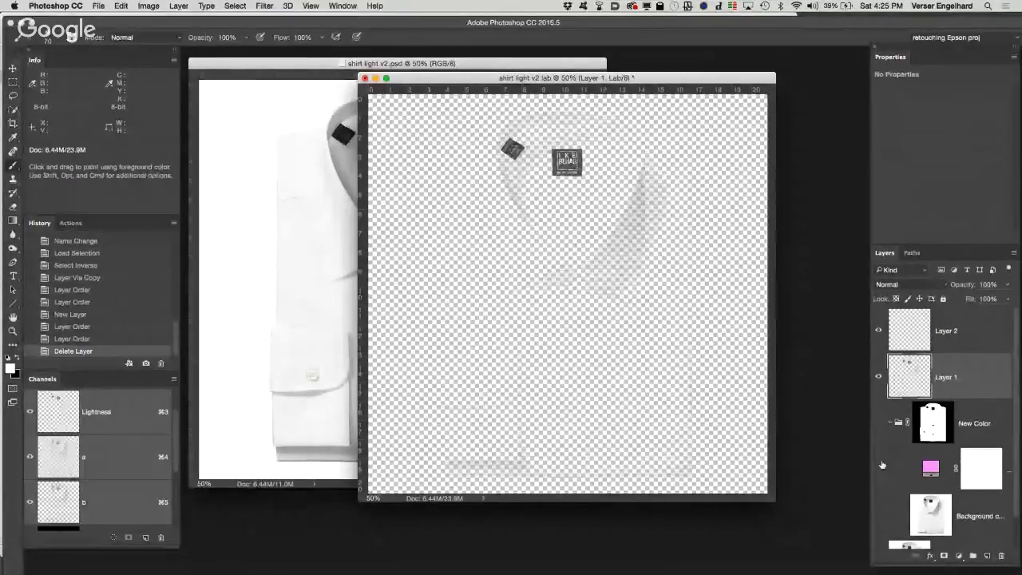
Step: With Layer 1 hidden and Background shown, load the Background's Lightness channel as a selection and copy the light tones to a new layer
left_click(878, 376)
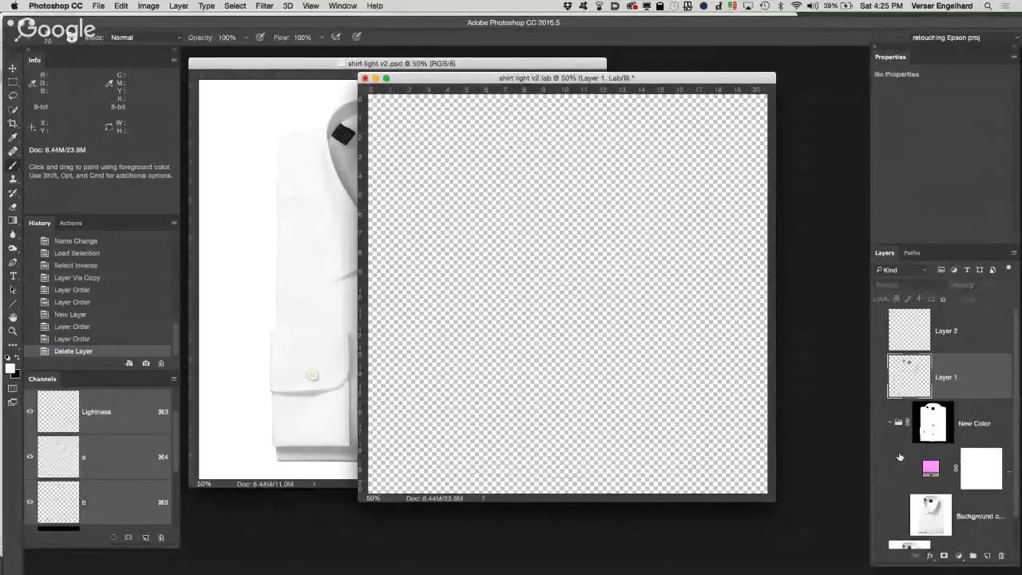
scroll(878, 359, "down", 2)
left_click(878, 529)
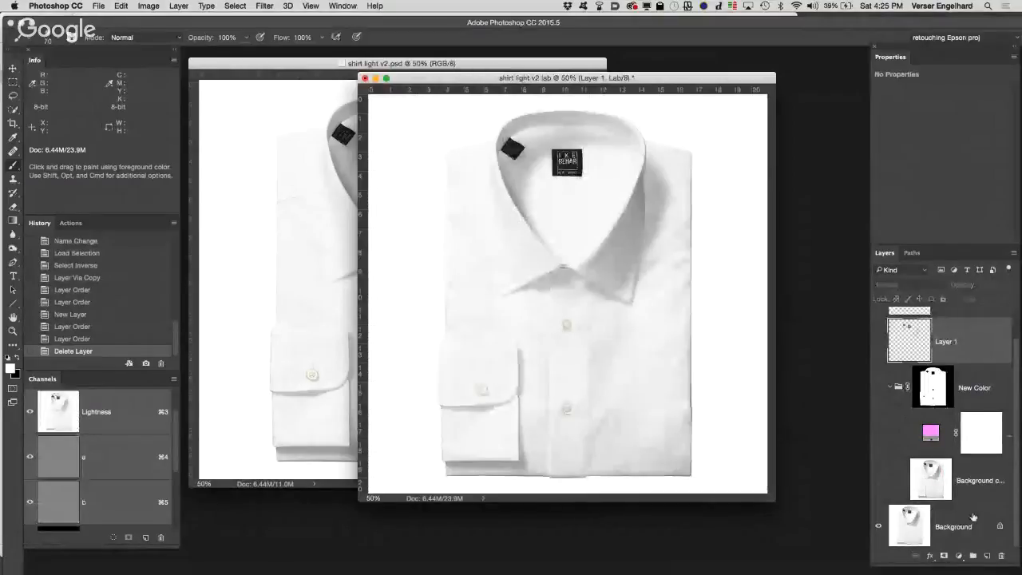
left_click(972, 519)
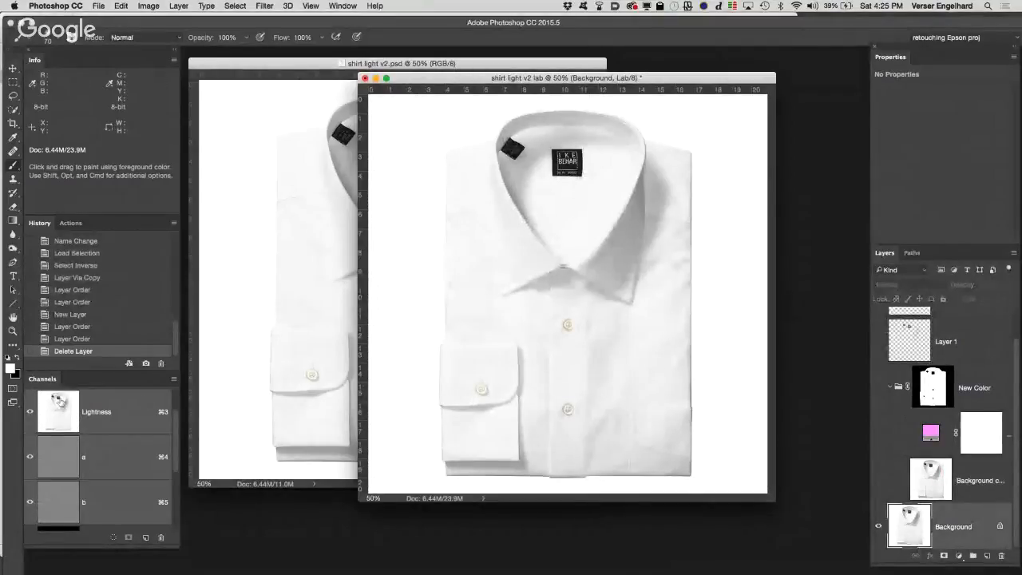
left_click(62, 405, "super")
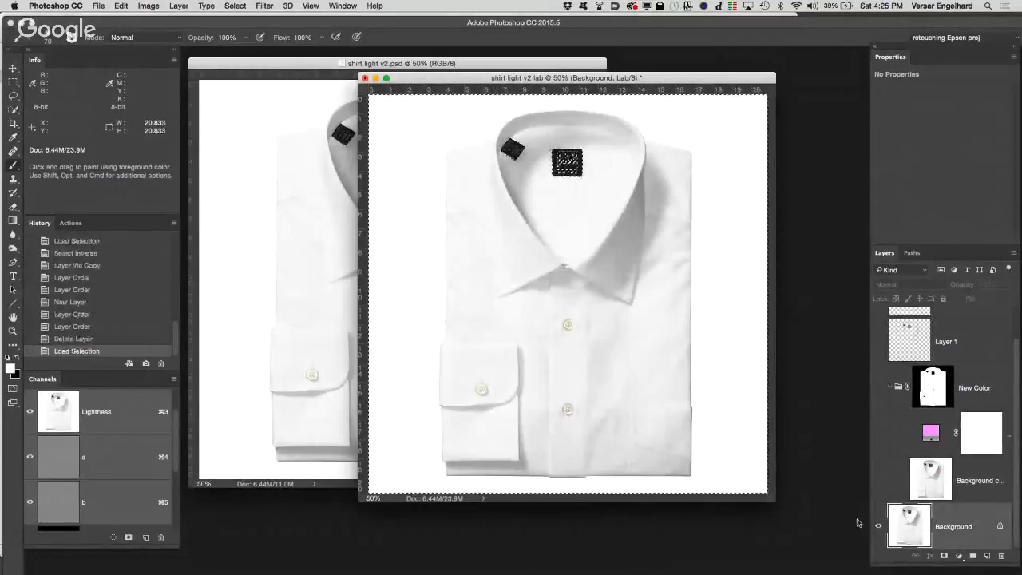
key("super+j")
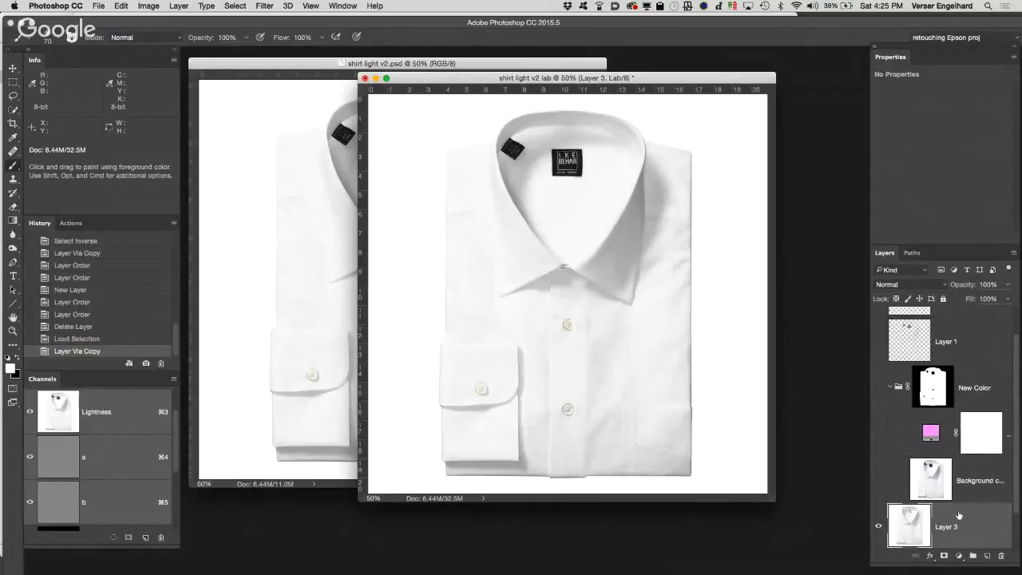
Step: Hide the Background layer and move the light-tones layer directly above the New Color group
scroll(959, 515, "down", 2)
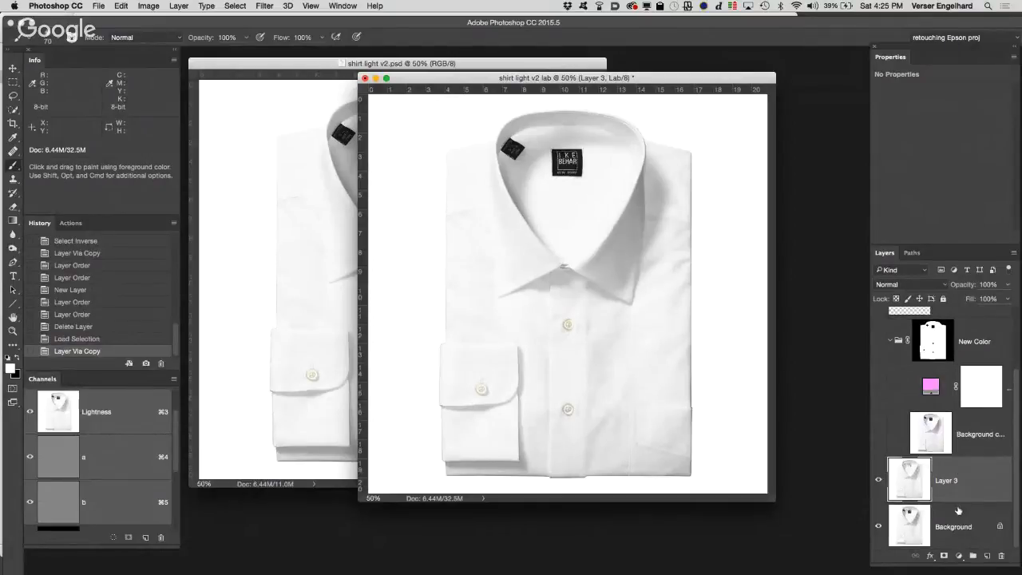
left_click(878, 528)
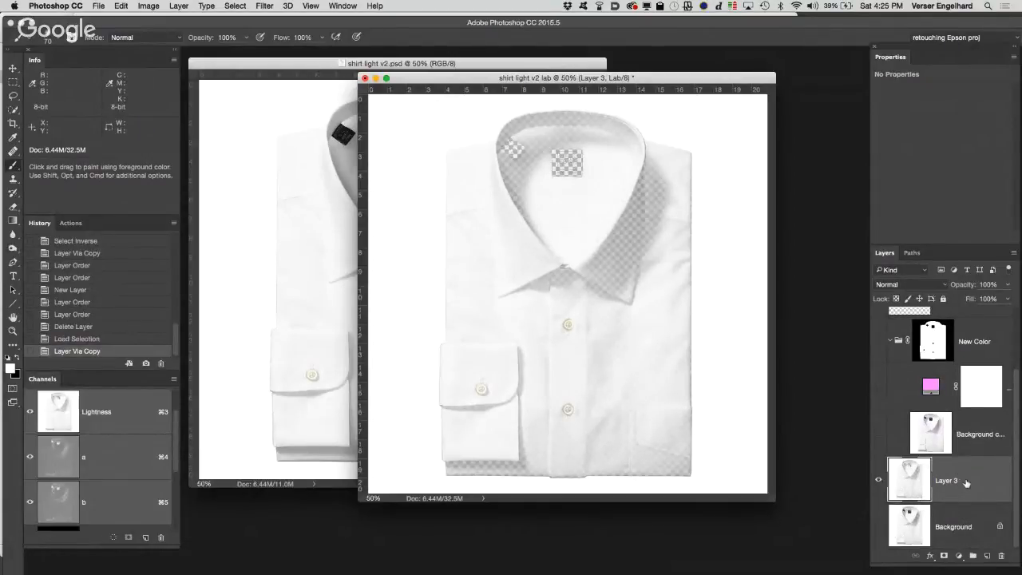
left_click_drag(968, 483, 953, 328)
left_click_drag(966, 370, 957, 316)
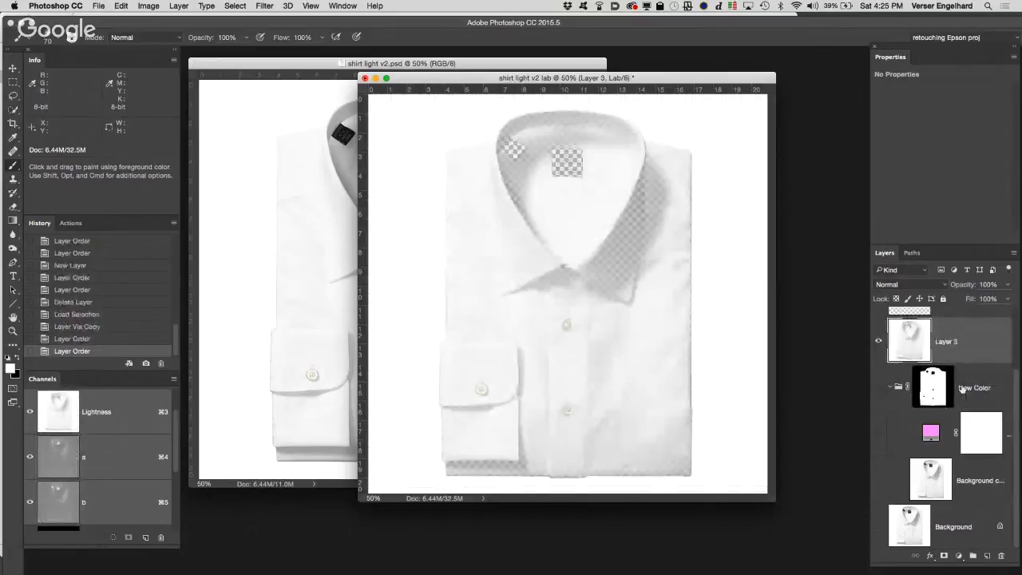
Step: Delete the empty Layer 2 and rename Layer 3 as highlights
scroll(930, 363, "up", 2)
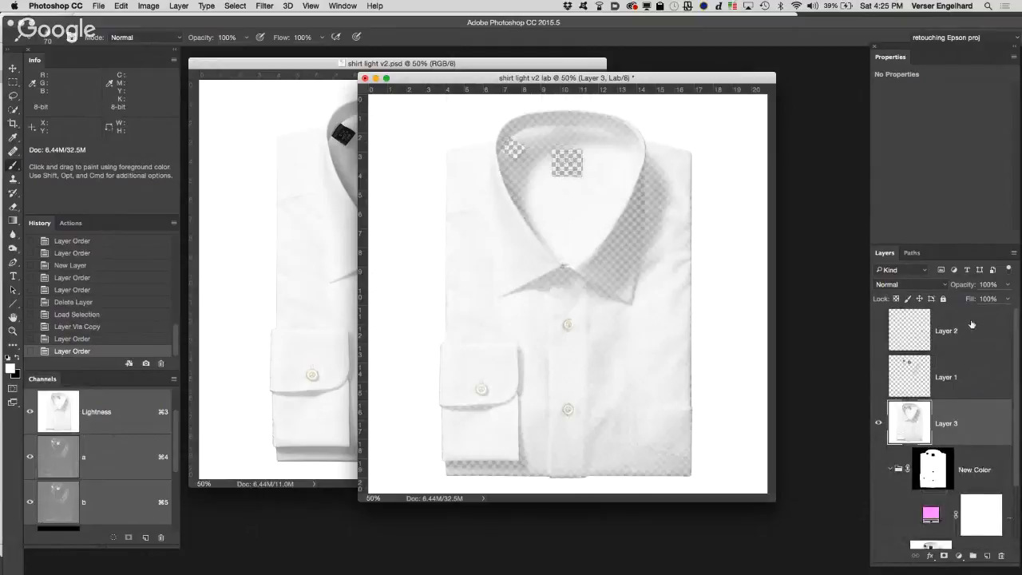
left_click_drag(990, 445, 1001, 557)
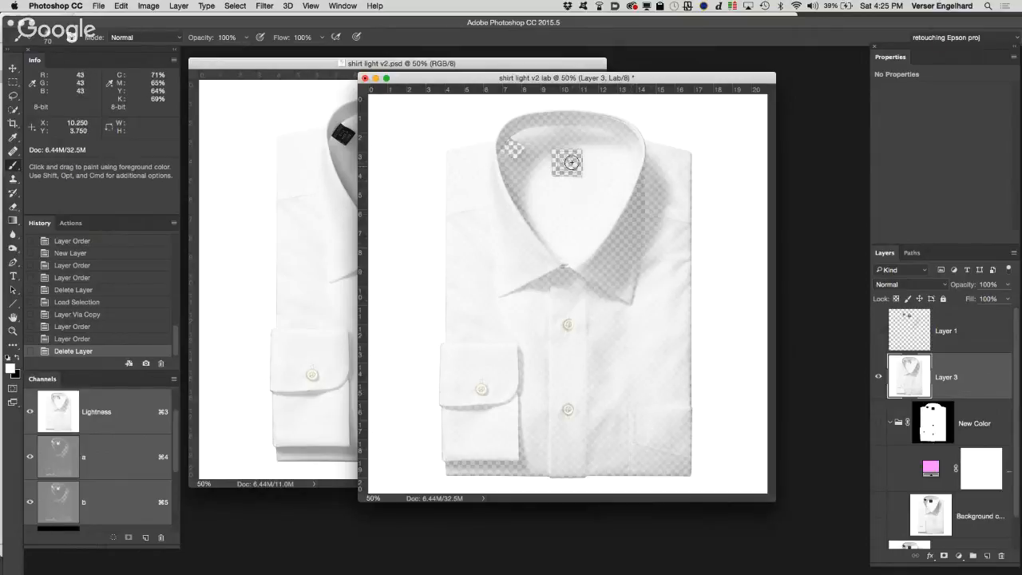
double_click(947, 377)
type("highlights")
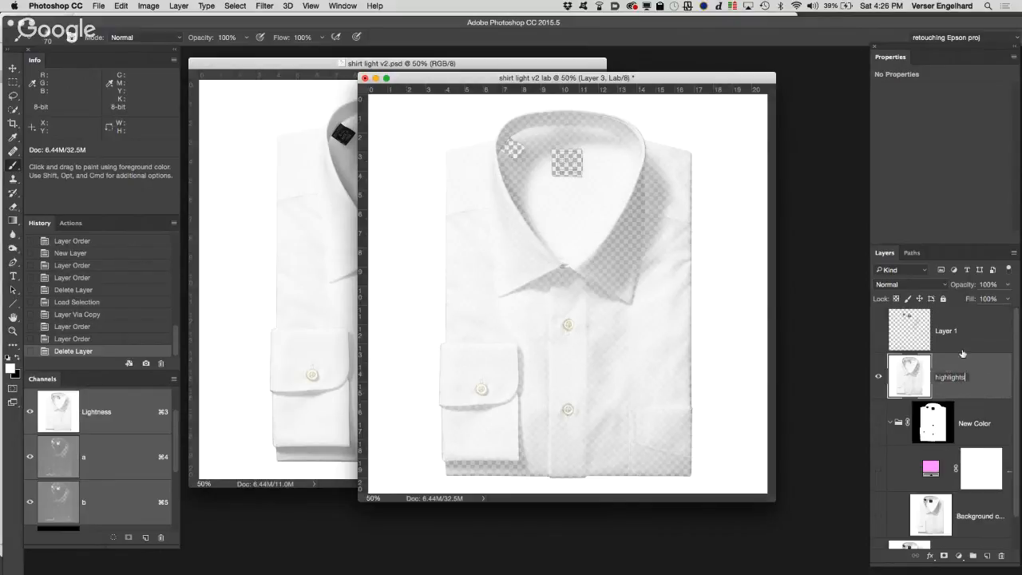
Step: Show Layer 1 on its own by hiding highlights, and rename it as shadows
left_click(947, 341)
left_click(879, 331)
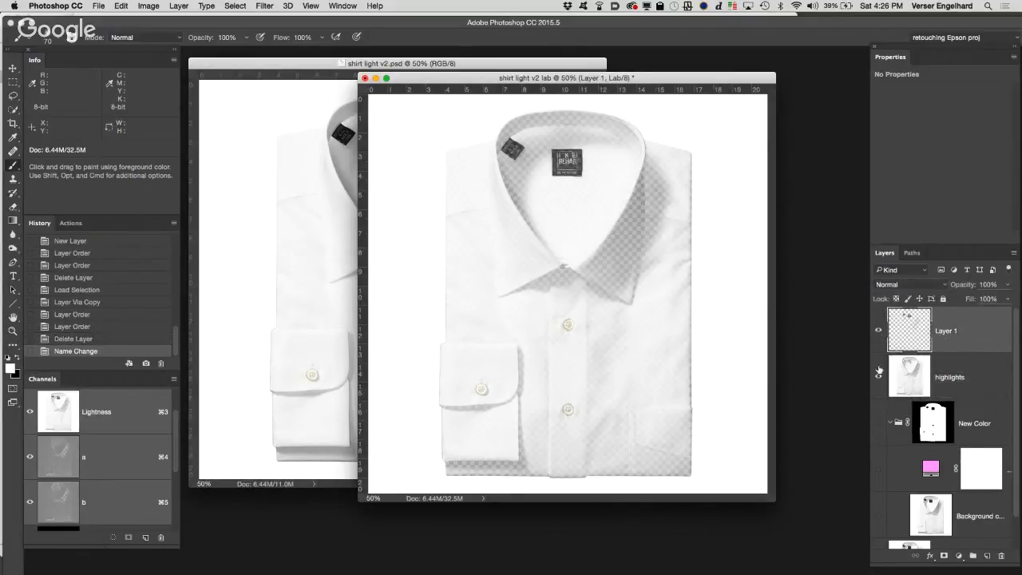
left_click(878, 377)
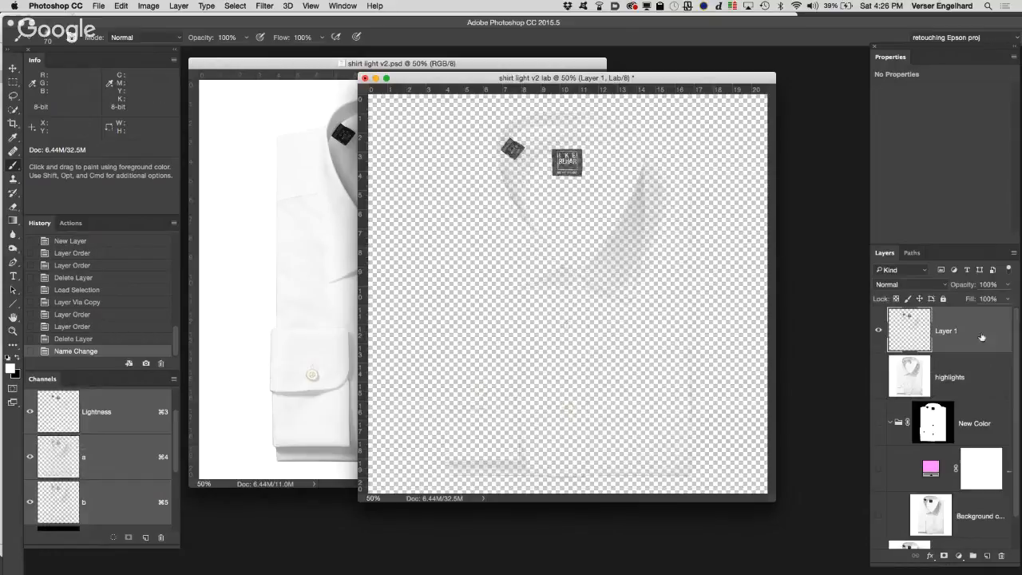
double_click(944, 332)
type("shadows")
Step: Show the highlights layer, the New Color group with its pink fill and Background copy, and the Background layer
left_click(968, 370)
left_click(879, 377)
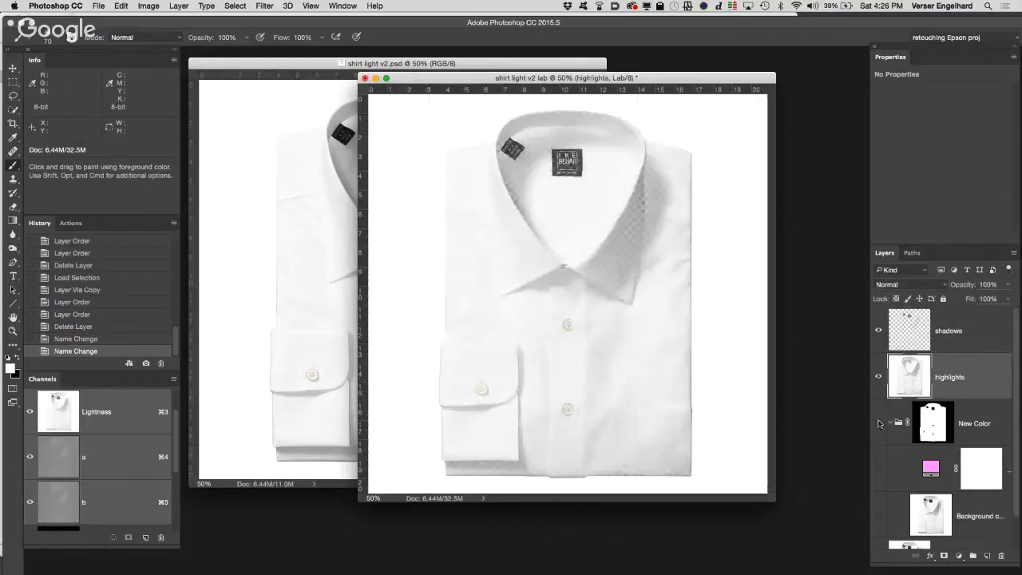
left_click(879, 423)
scroll(879, 423, "down", 2)
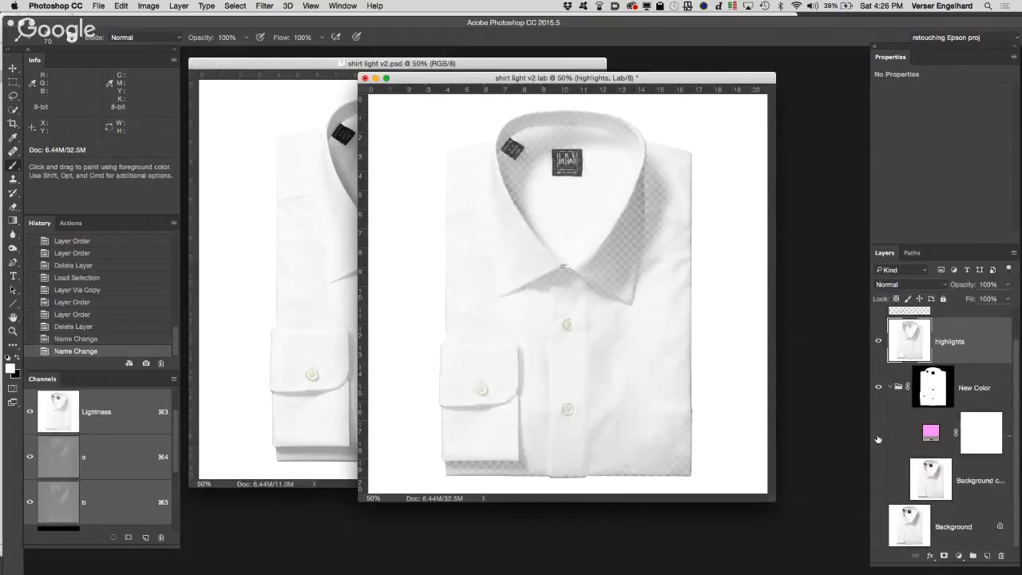
left_click(878, 437)
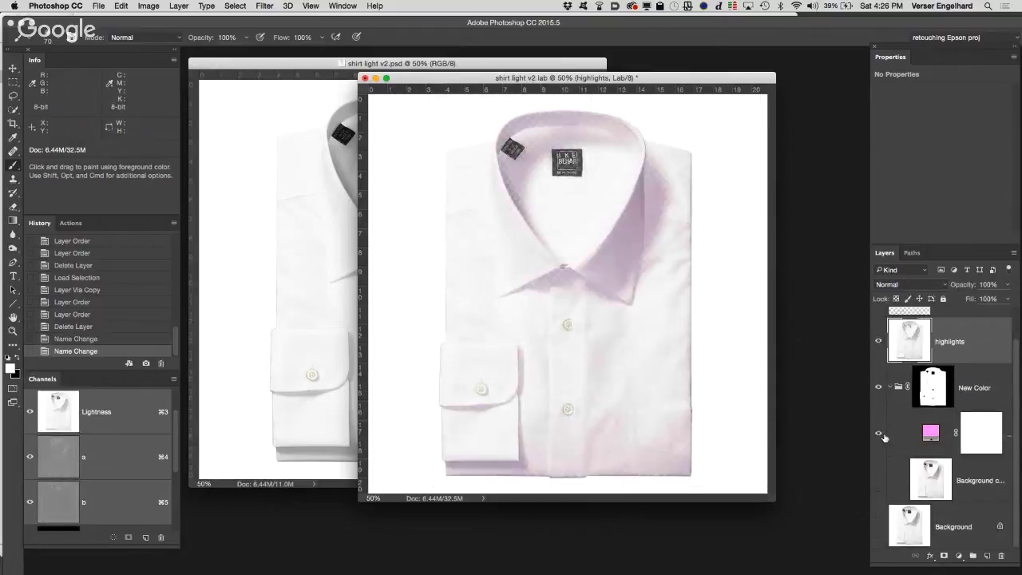
left_click(878, 479)
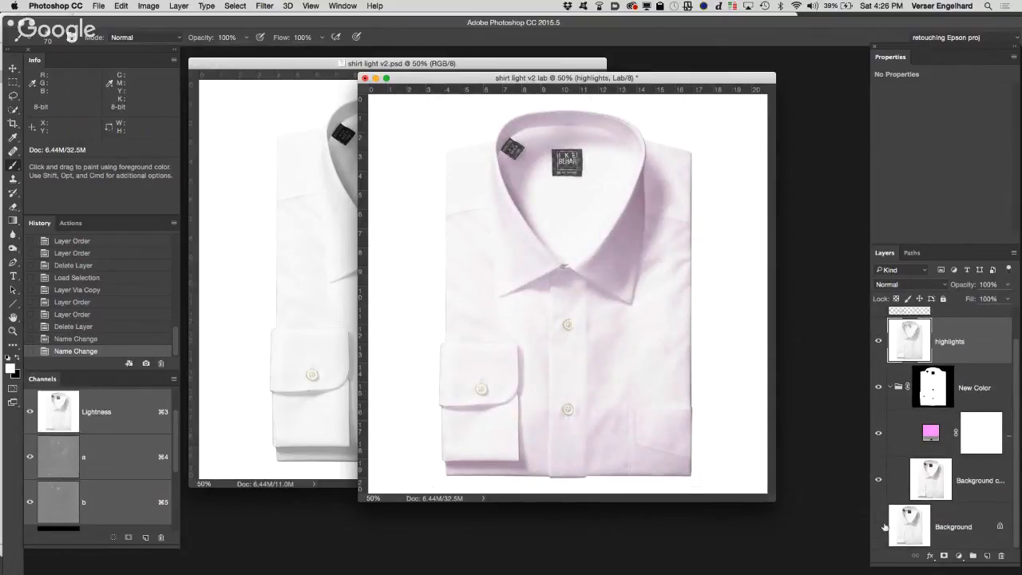
left_click(880, 527)
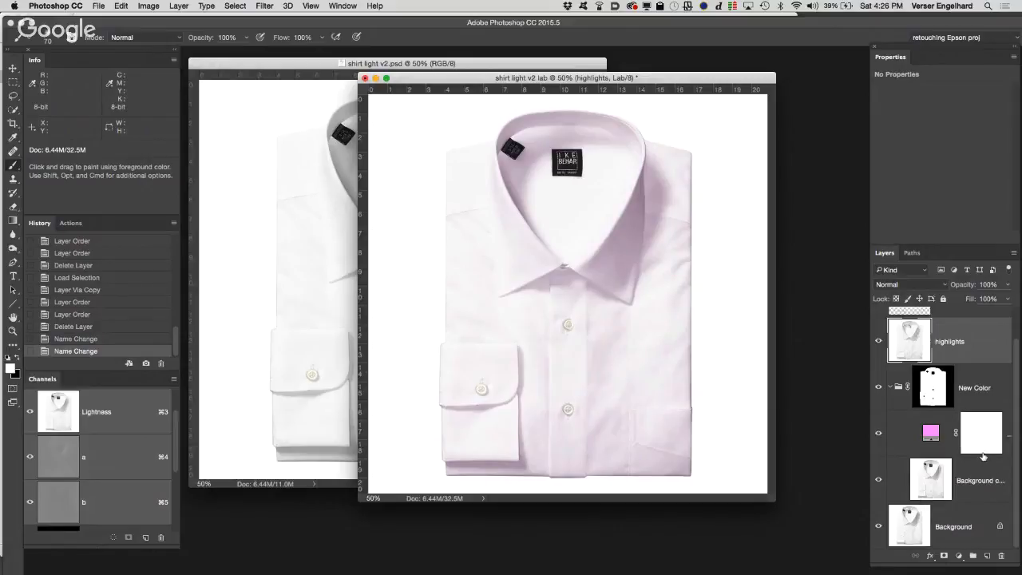
left_click(878, 529)
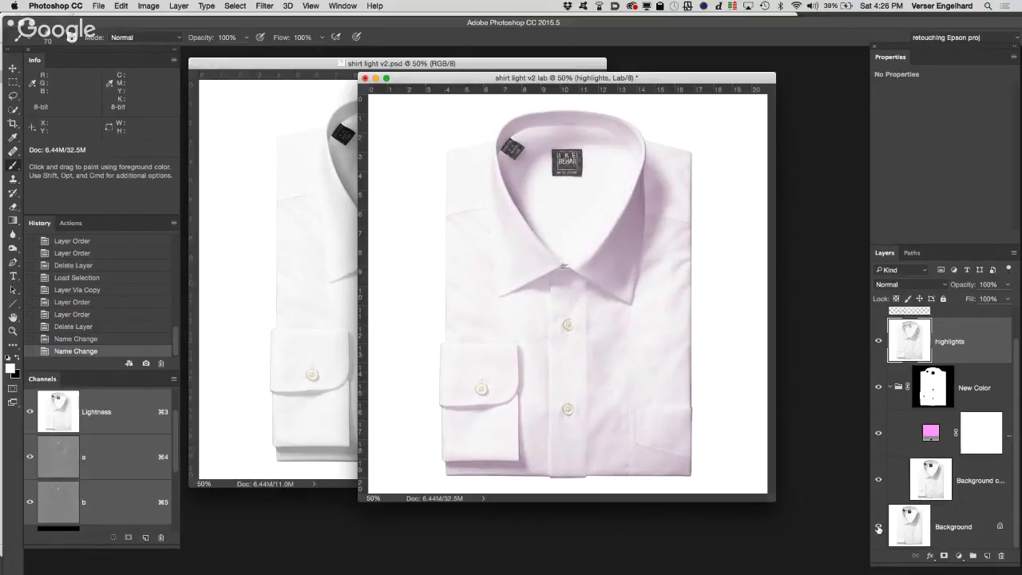
left_click(878, 528)
Step: Set the highlights layer's blending mode to Screen
left_click_drag(1018, 460, 1017, 392)
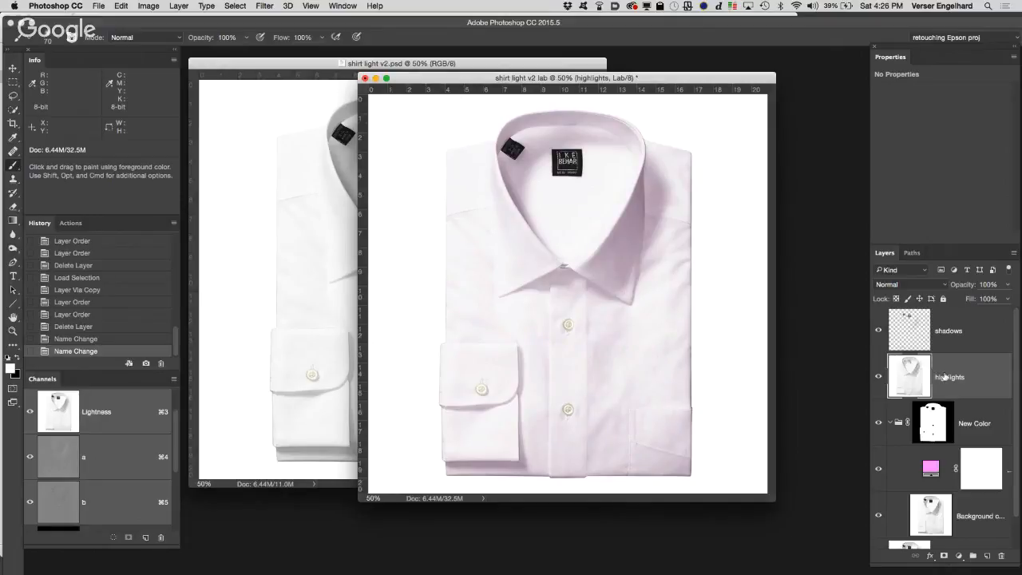
left_click(923, 284)
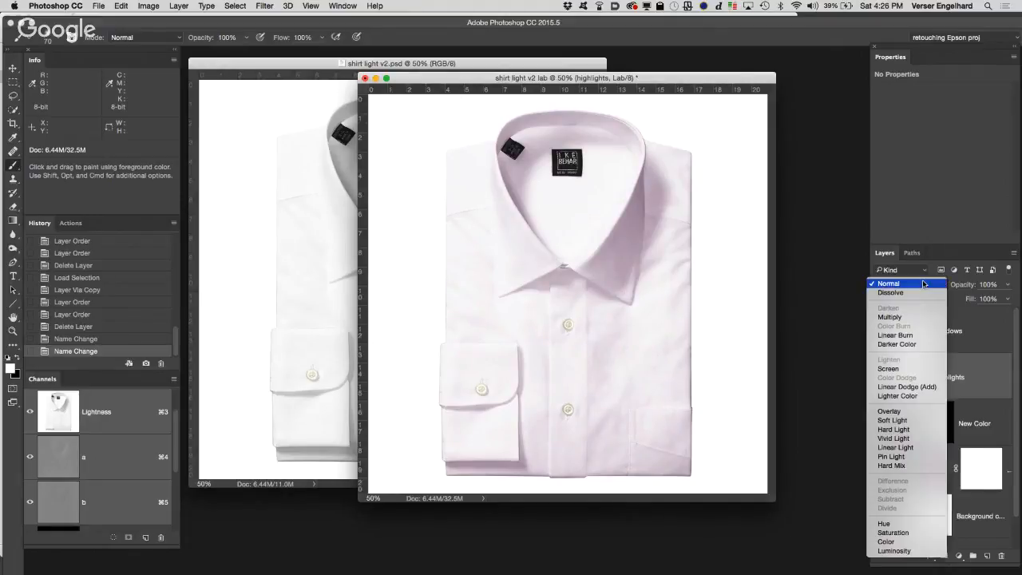
left_click(910, 369)
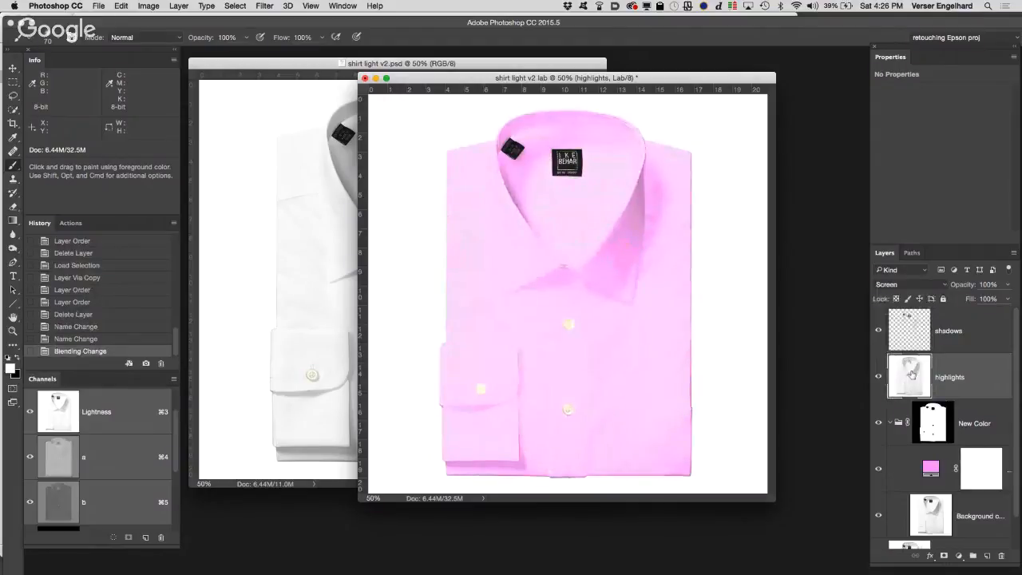
Step: Set the shadows layer's blending mode to Multiply
left_click(980, 329)
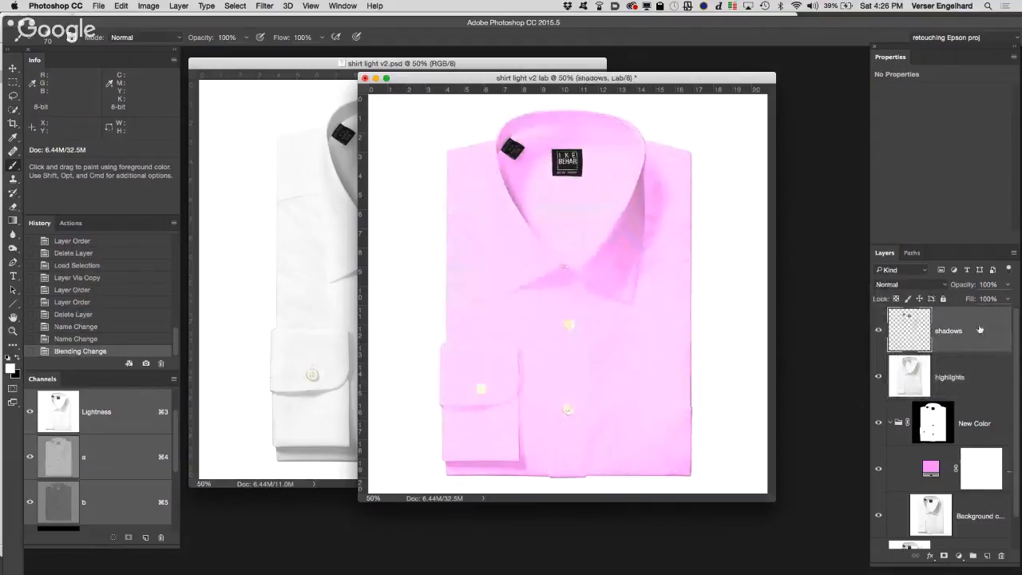
left_click(914, 285)
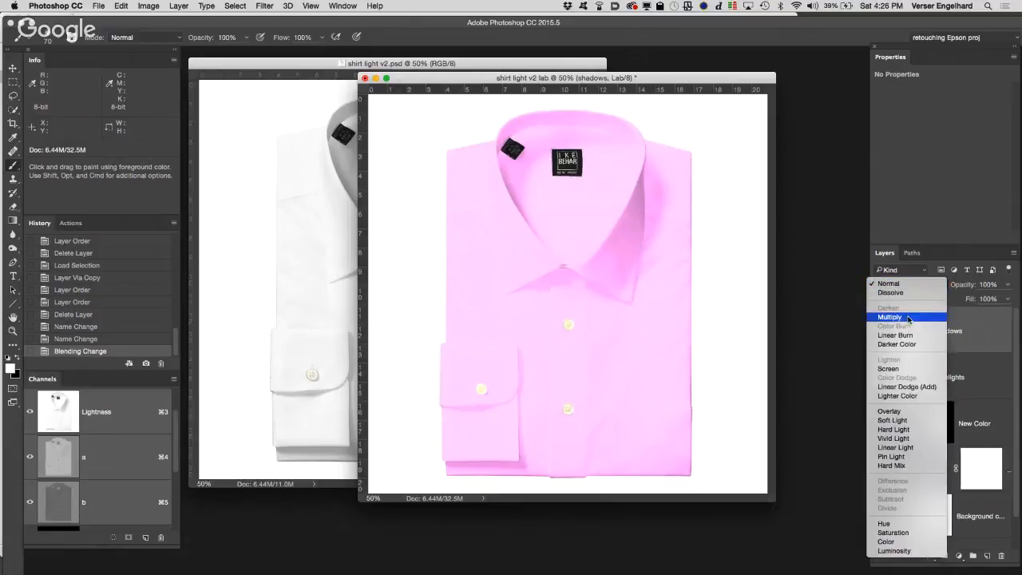
left_click(908, 317)
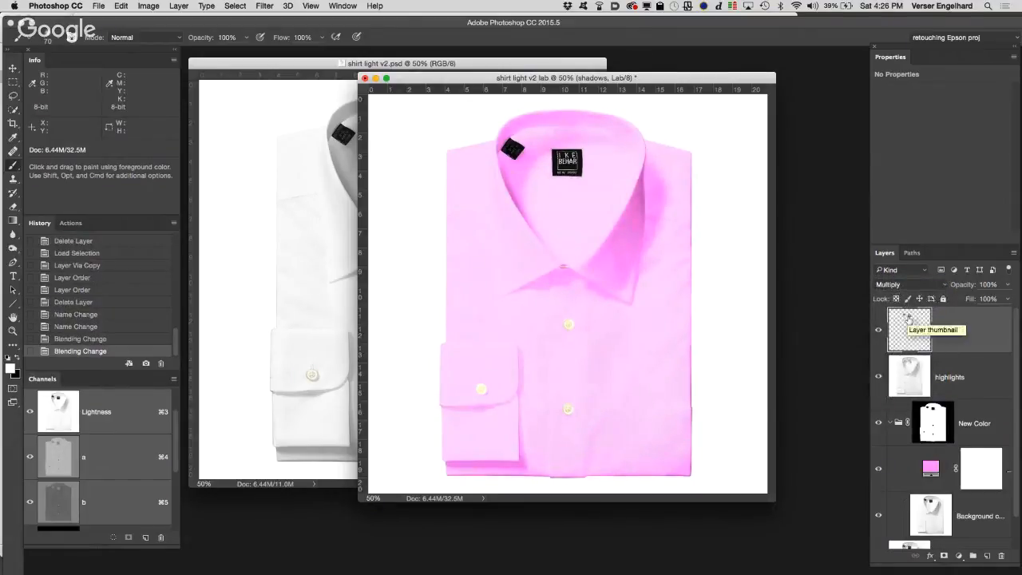
Step: Compare the pink shirt with the highlights and shadows layers hidden and shown
left_click(879, 377)
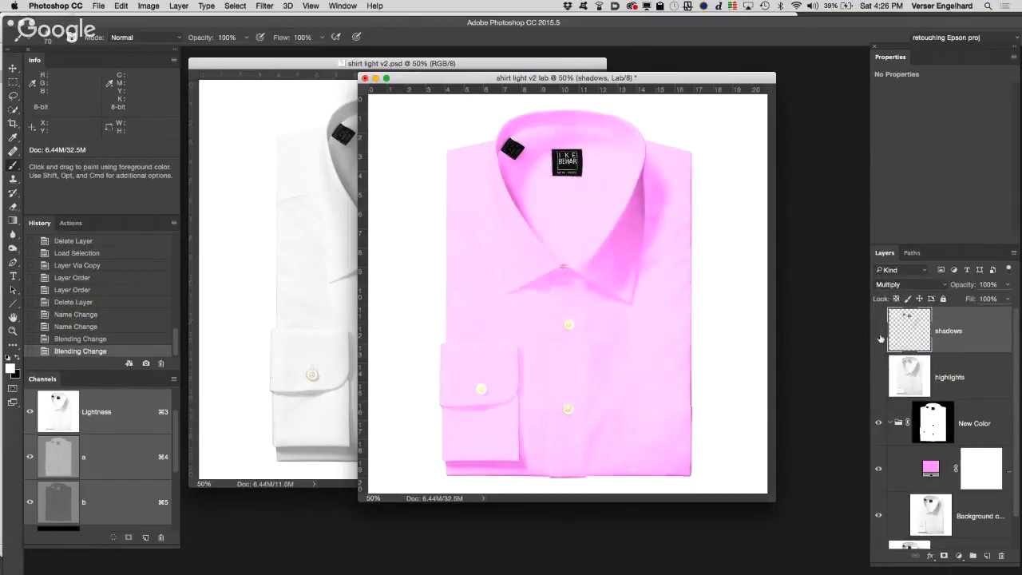
left_click(879, 330)
left_click(875, 380)
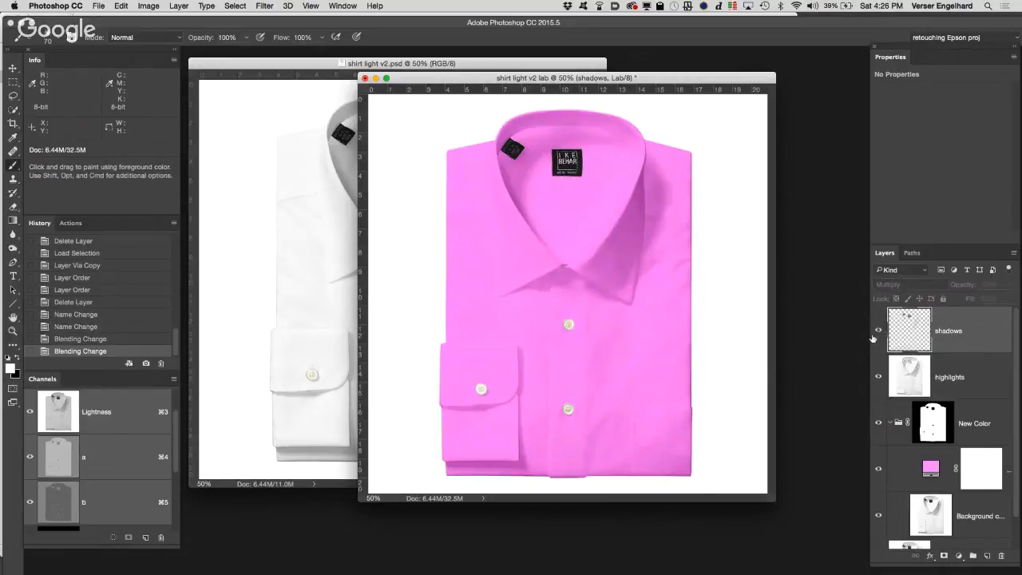
left_click(874, 337)
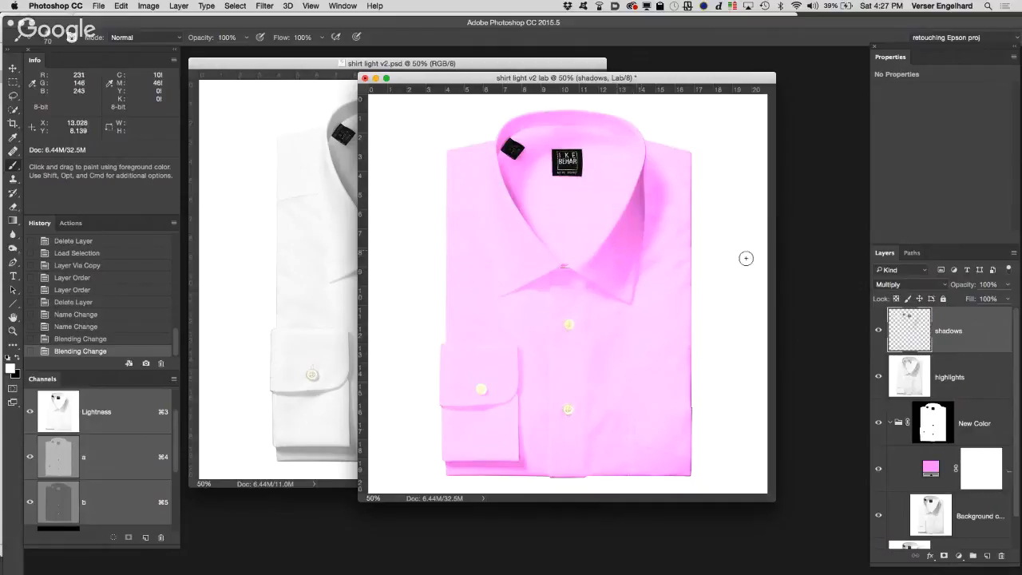
Step: Hide the highlights layer and switch the shadows layer's visibility off and on repeatedly to examine its effect on the shirt
left_click(992, 372)
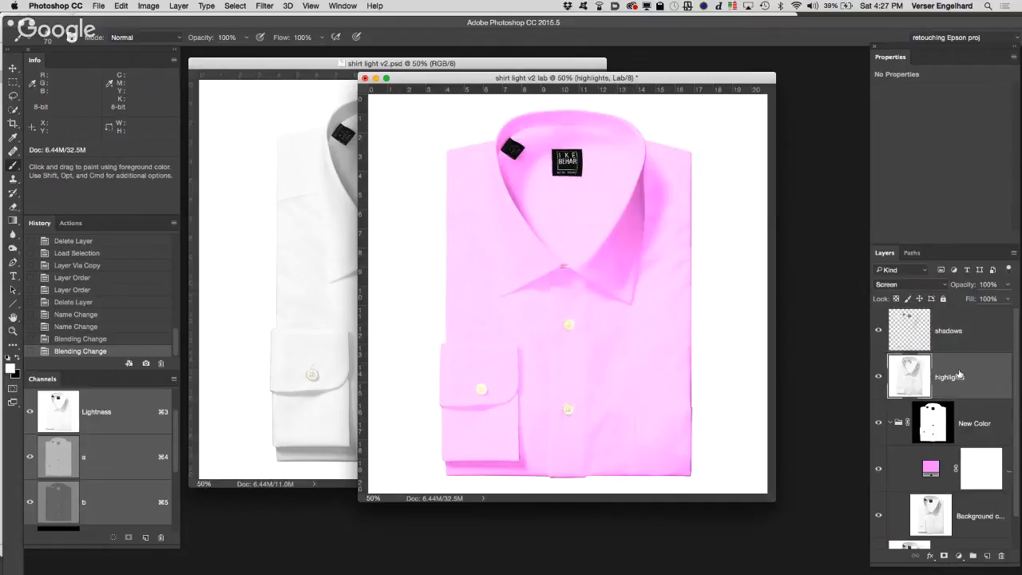
left_click(877, 378)
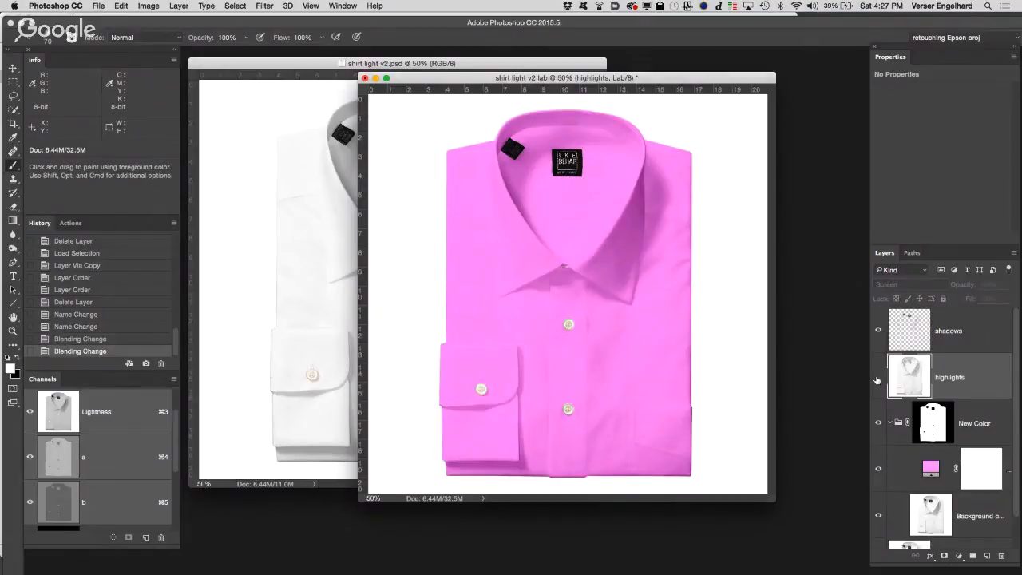
left_click(878, 332)
left_click(879, 332)
left_click(878, 332)
left_click(878, 332)
left_click(878, 332)
left_click(878, 332)
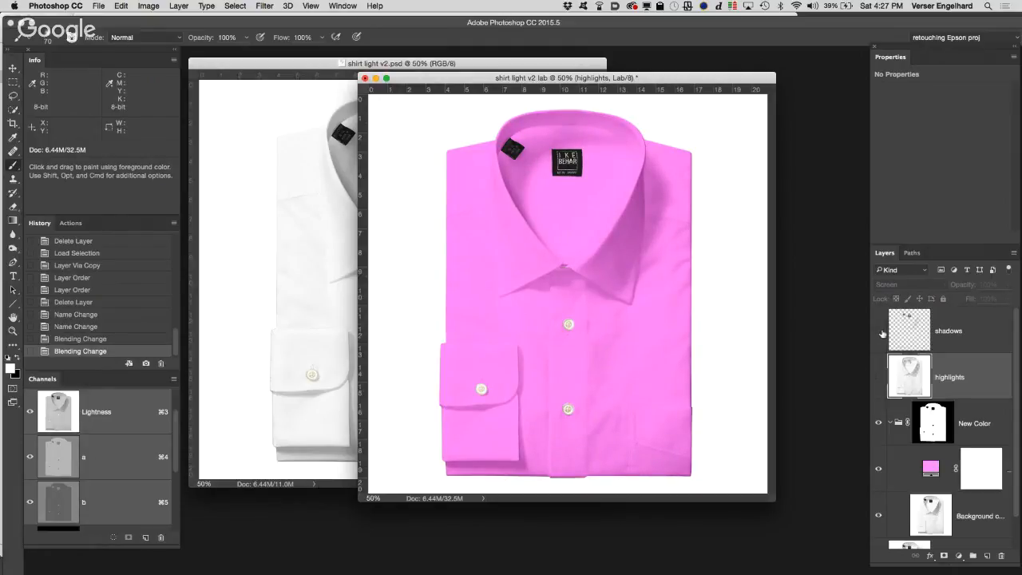
left_click(878, 332)
left_click(879, 332)
left_click(878, 332)
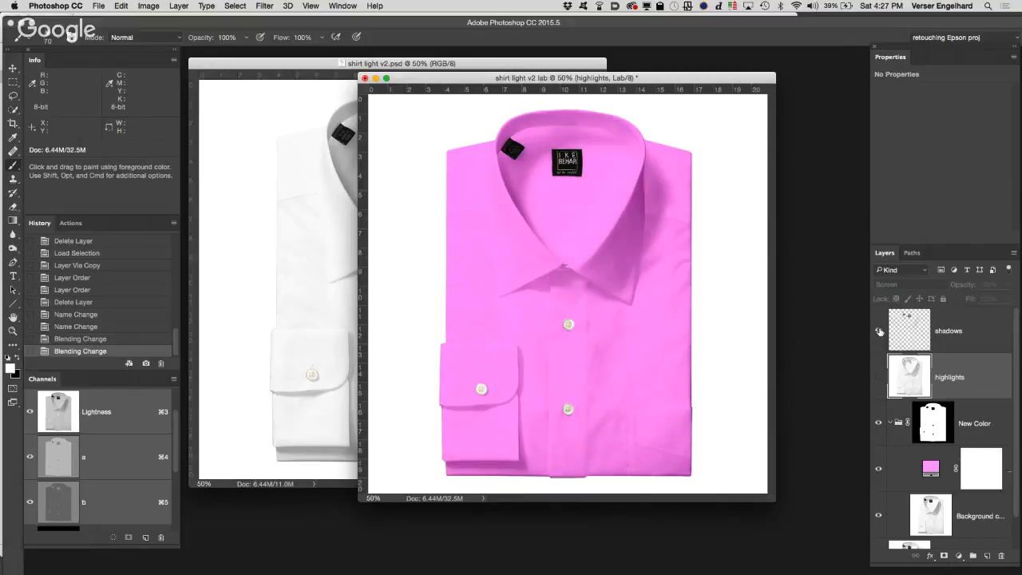
left_click(879, 332)
left_click(879, 332)
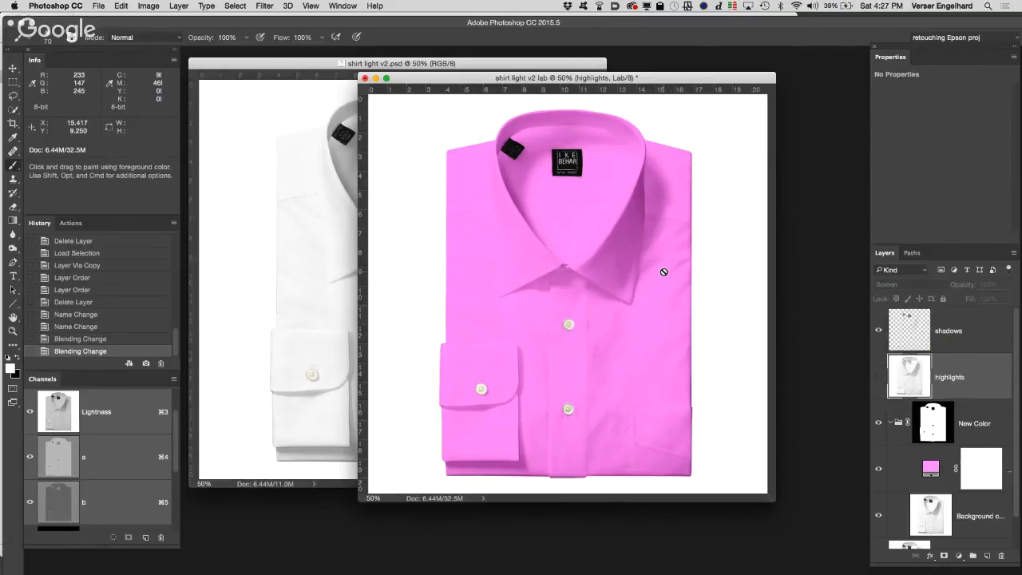
Step: Switch to the shirt light v2.psd document and load its buttone channel as a new selection
left_click(327, 234)
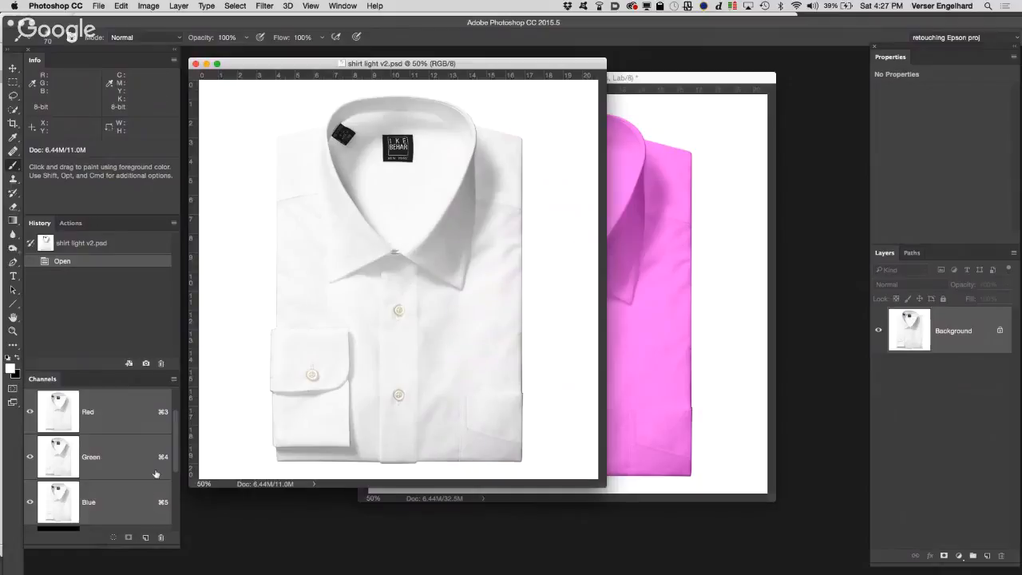
left_click_drag(174, 465, 180, 521)
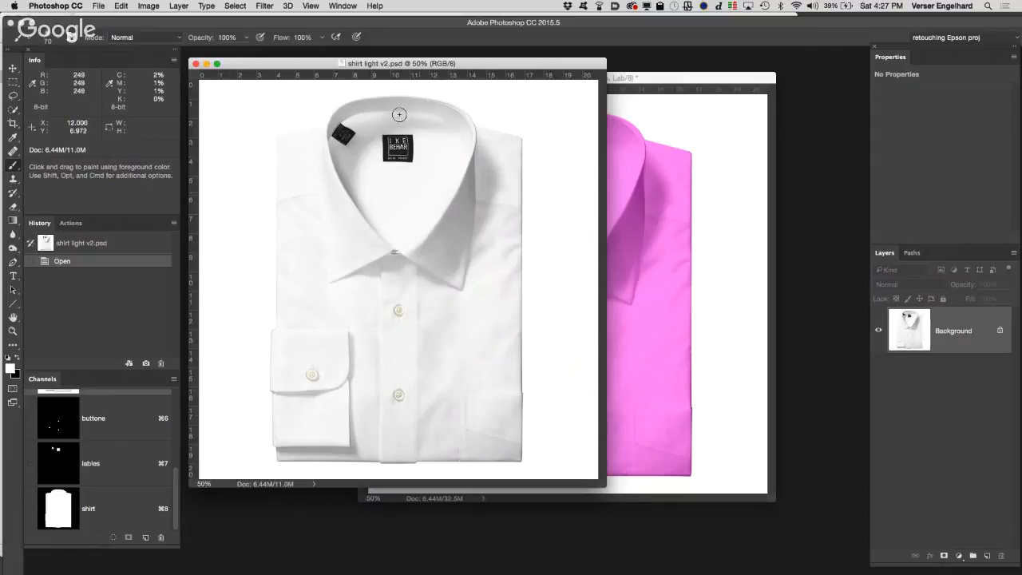
left_click(233, 7)
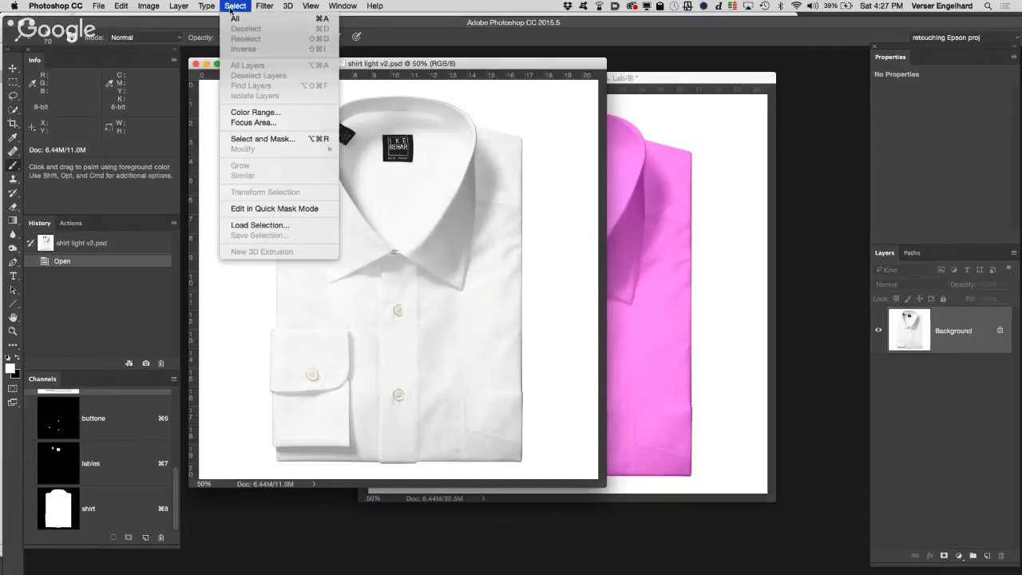
left_click(260, 225)
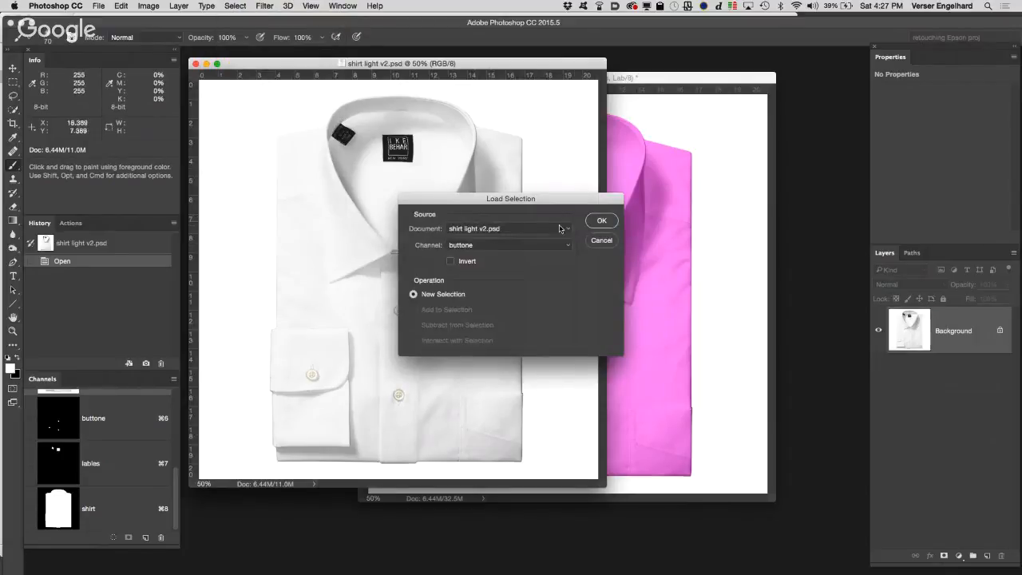
left_click(602, 221)
Step: Try loading the lables channel as a new selection in place of the buttons, and undo that load
left_click(231, 7)
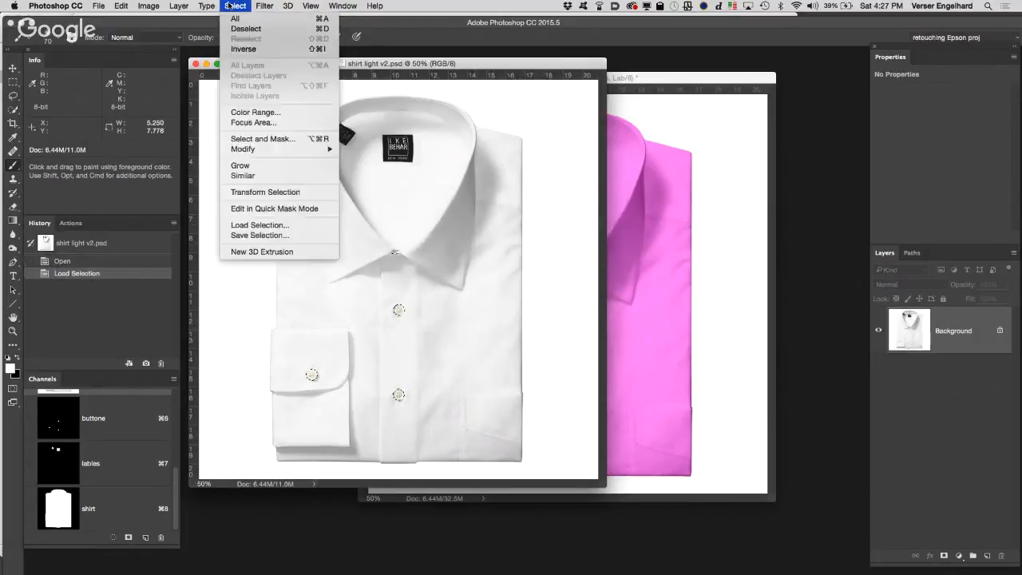
left_click(255, 224)
left_click(510, 245)
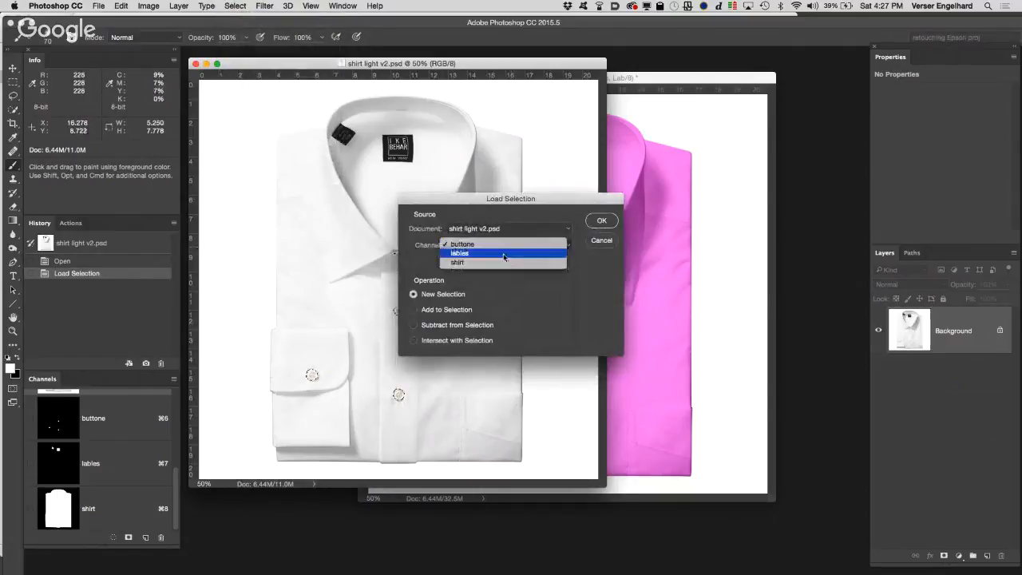
left_click(503, 254)
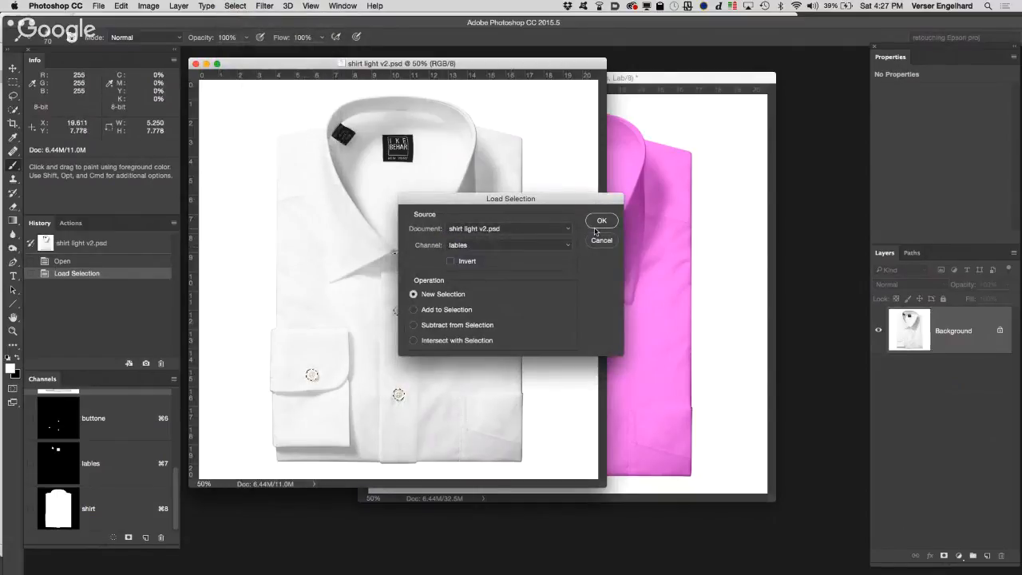
left_click(601, 221)
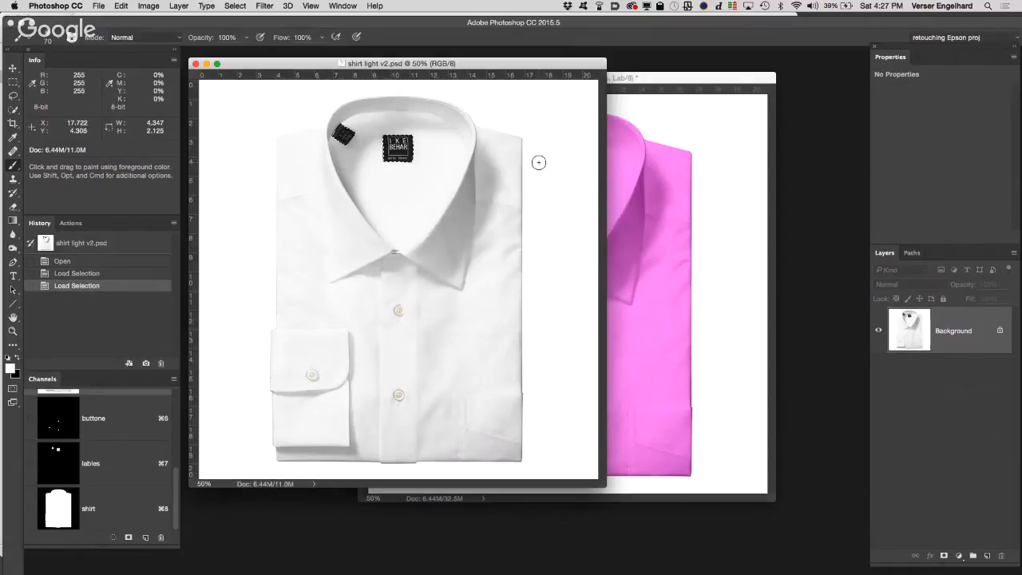
key("super+z")
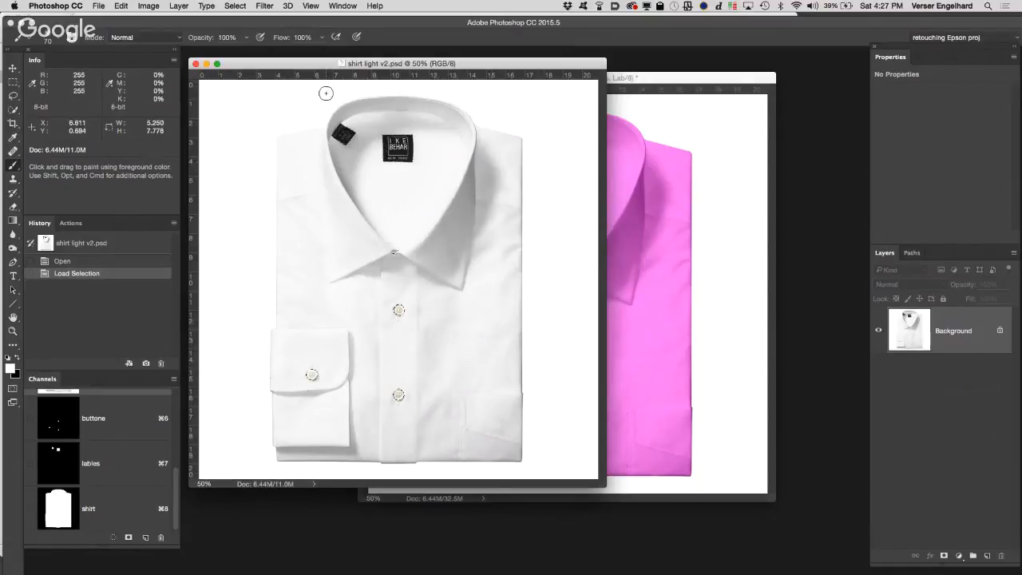
Step: Load the lables channel with Add to Selection so the labels join the selected buttons
left_click(236, 7)
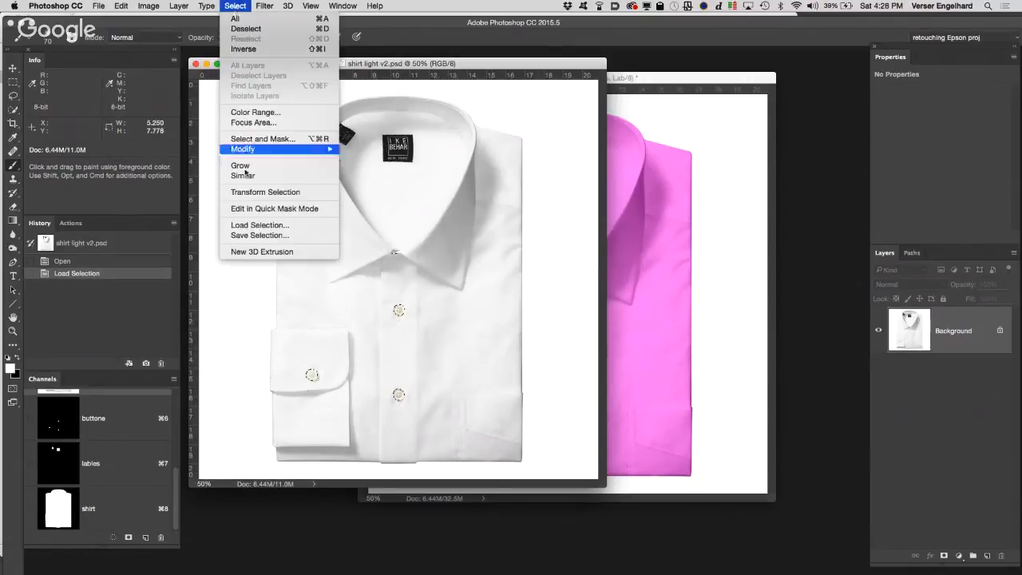
left_click(269, 226)
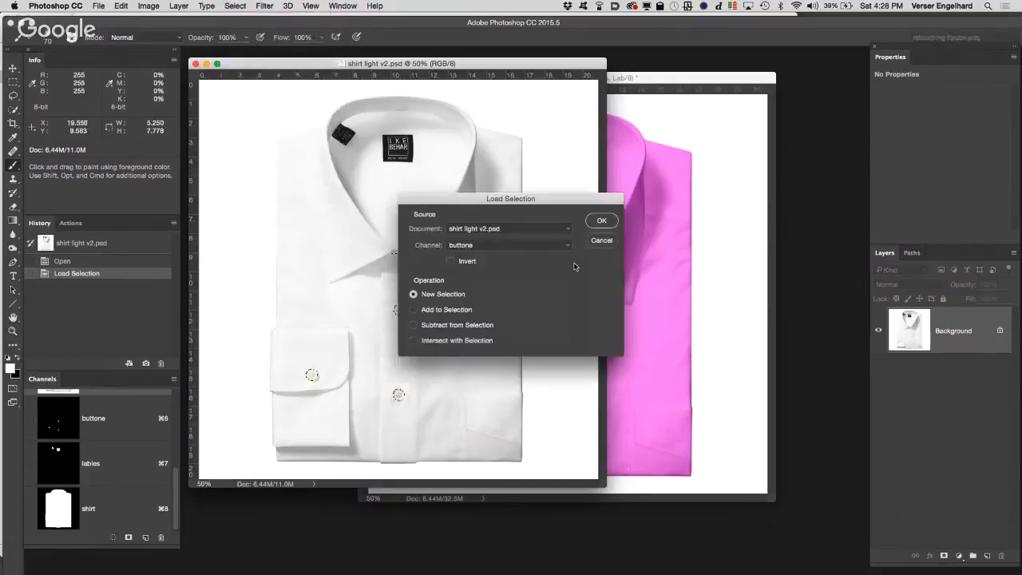
left_click(515, 244)
left_click(508, 253)
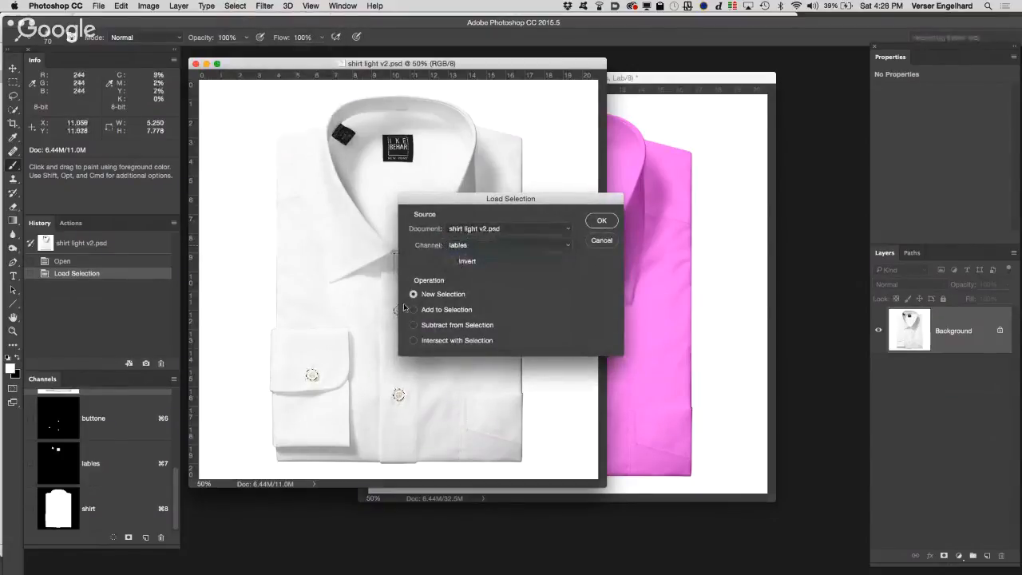
left_click(413, 309)
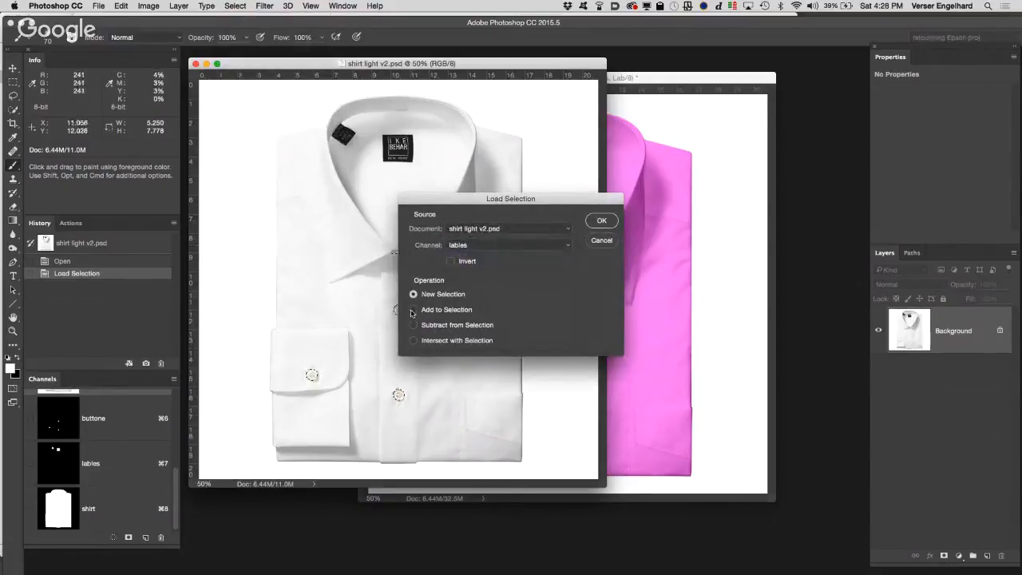
left_click(601, 221)
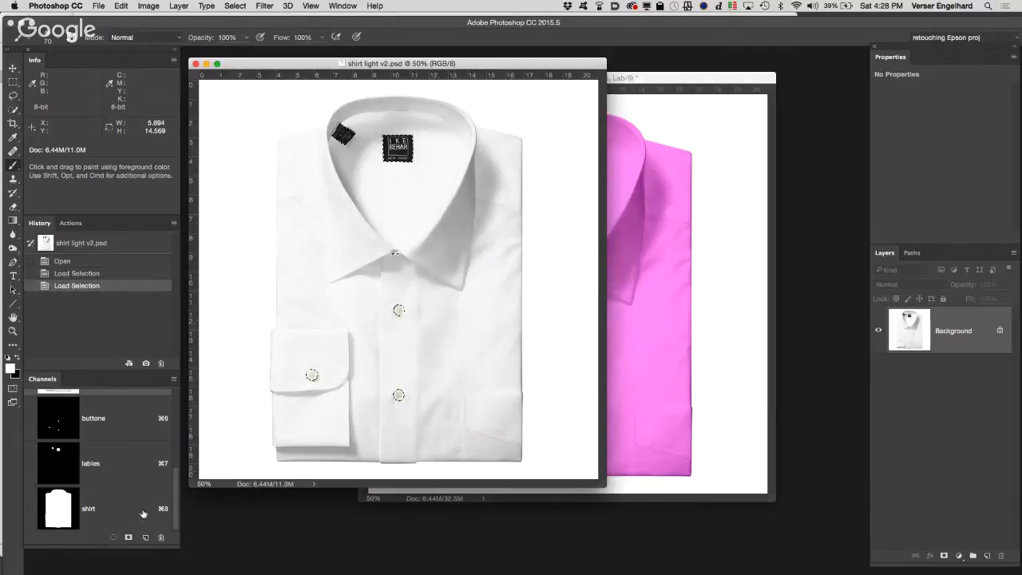
Step: Fill the selected buttons and labels with black in the shirt channel and deselect
left_click(41, 508)
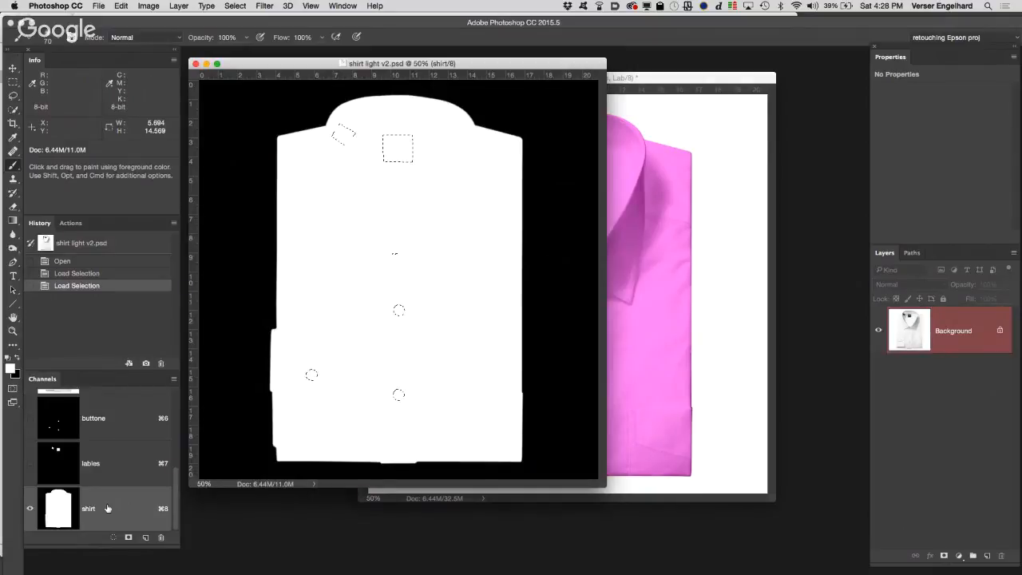
key("super+BackSpace")
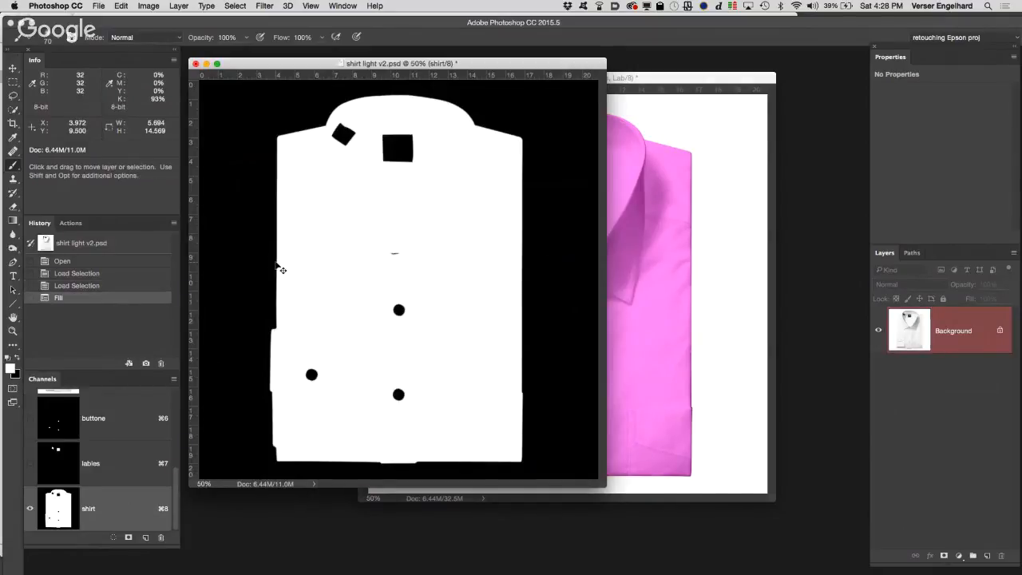
key("super+d")
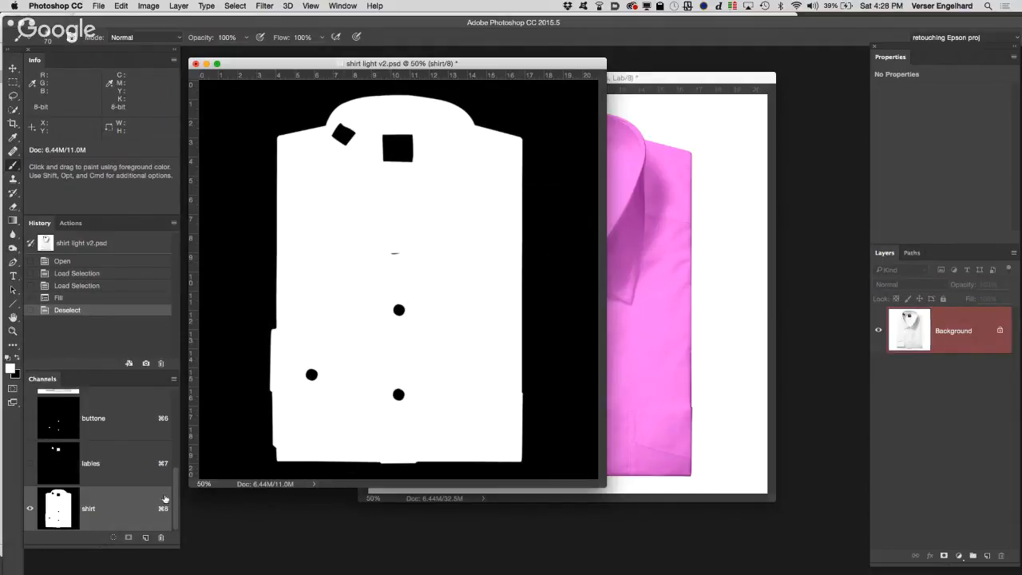
Step: Return to the RGB composite and create a layer group named New color above the Background
left_click_drag(174, 501, 177, 391)
left_click(102, 407)
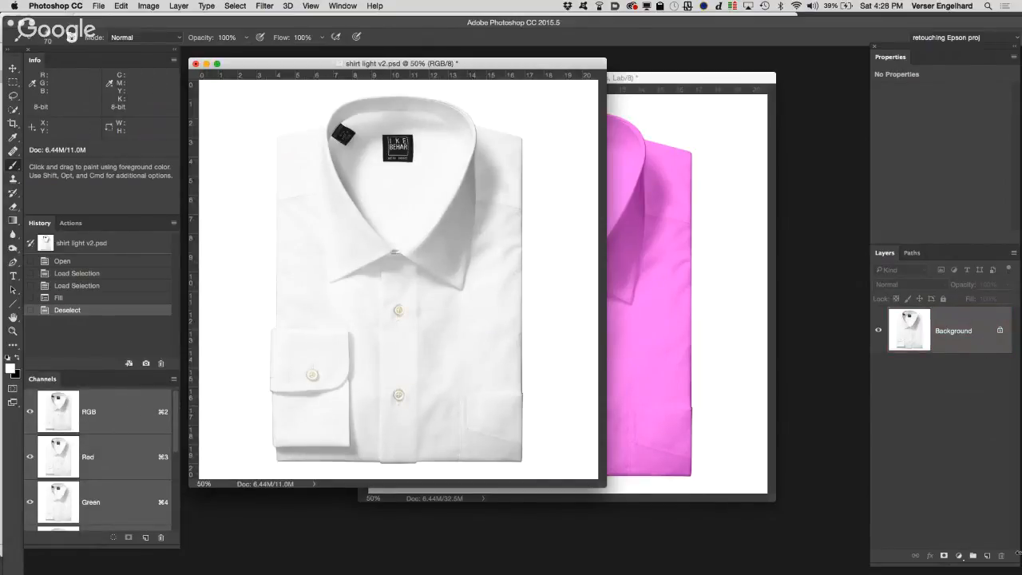
left_click(972, 556)
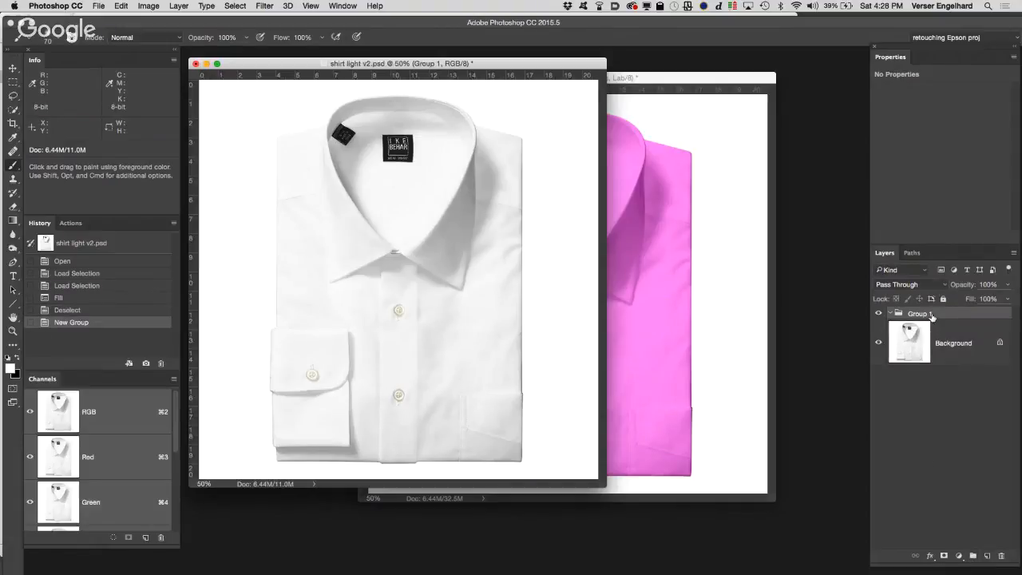
double_click(930, 314)
type("New color")
left_click(981, 402)
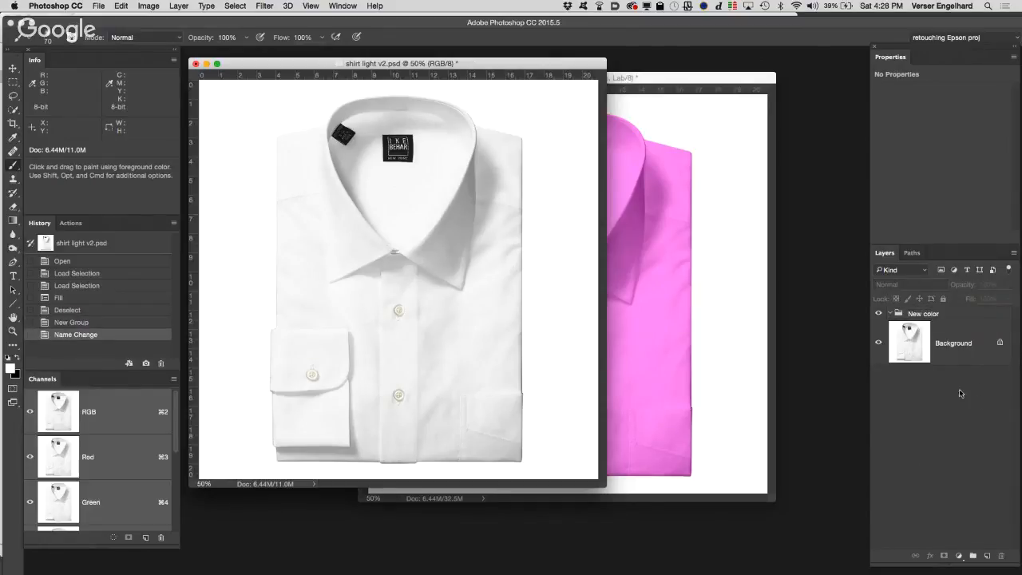
Step: Load the shirt channel as a selection and add it as a layer mask on the New color group
left_click(966, 349)
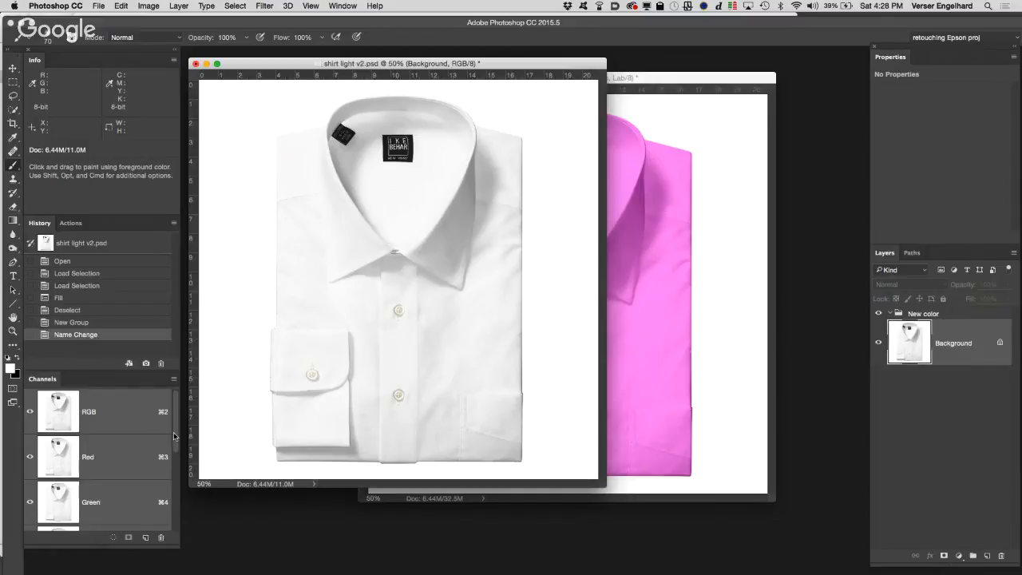
left_click_drag(175, 451, 179, 538)
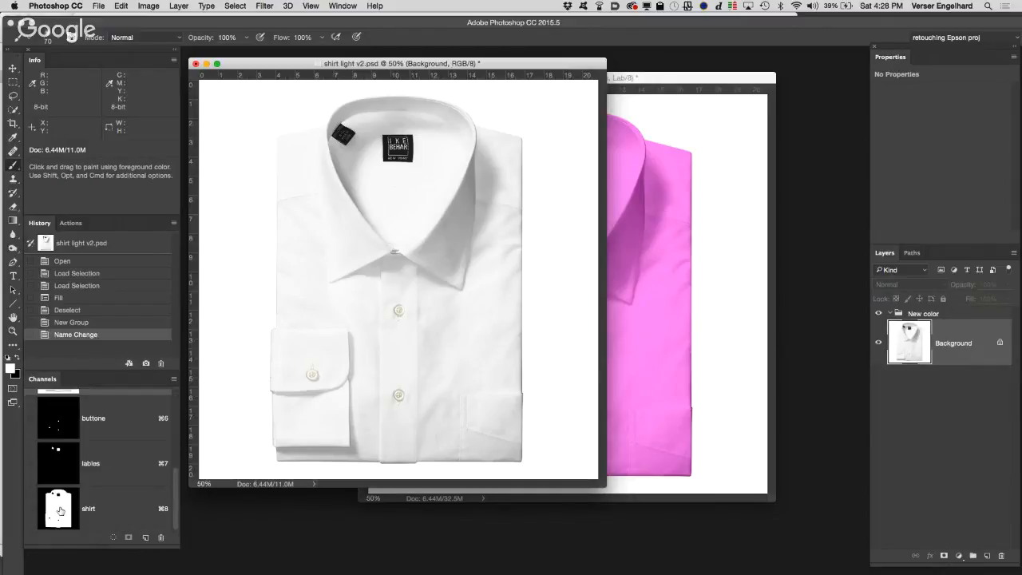
left_click(60, 510, "super")
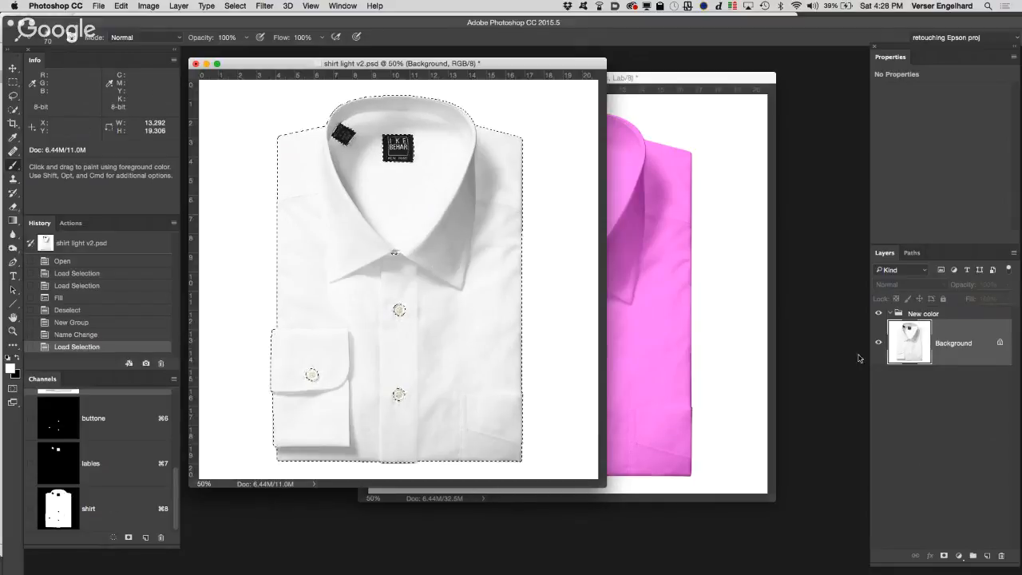
left_click(951, 314)
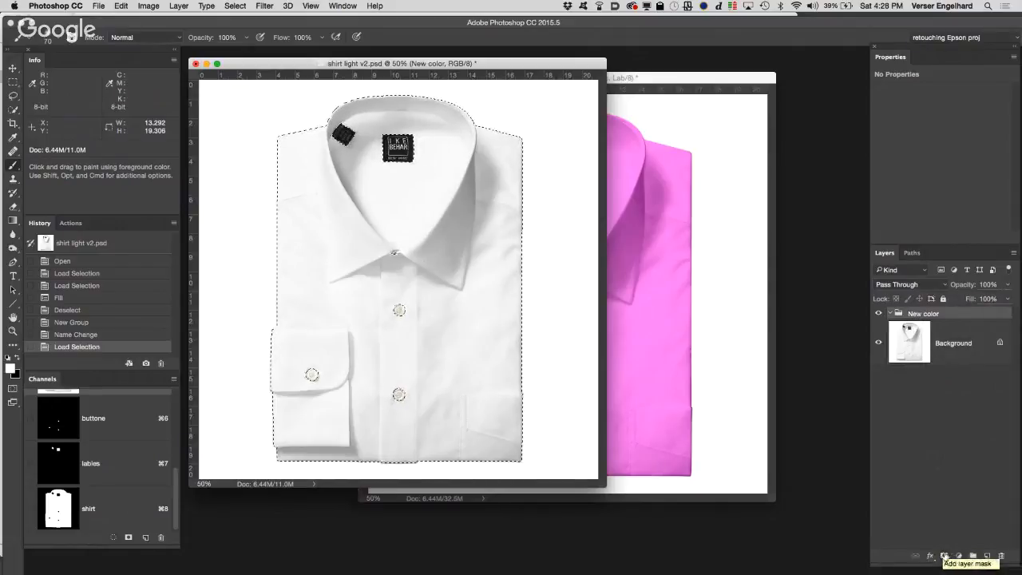
left_click(944, 557)
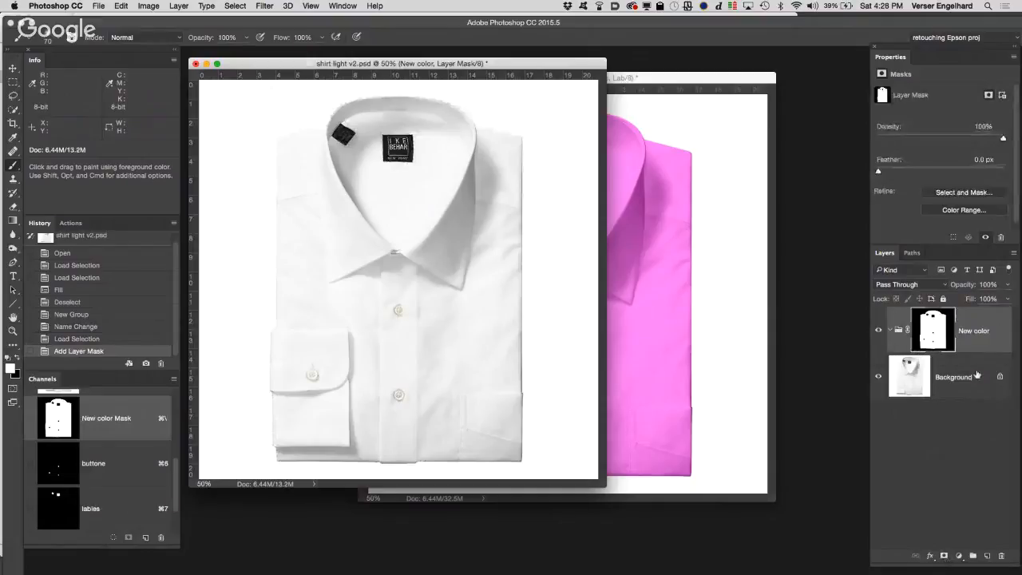
Step: Duplicate the Background layer, place the copy inside the New color group and desaturate it
left_click_drag(977, 373, 986, 555)
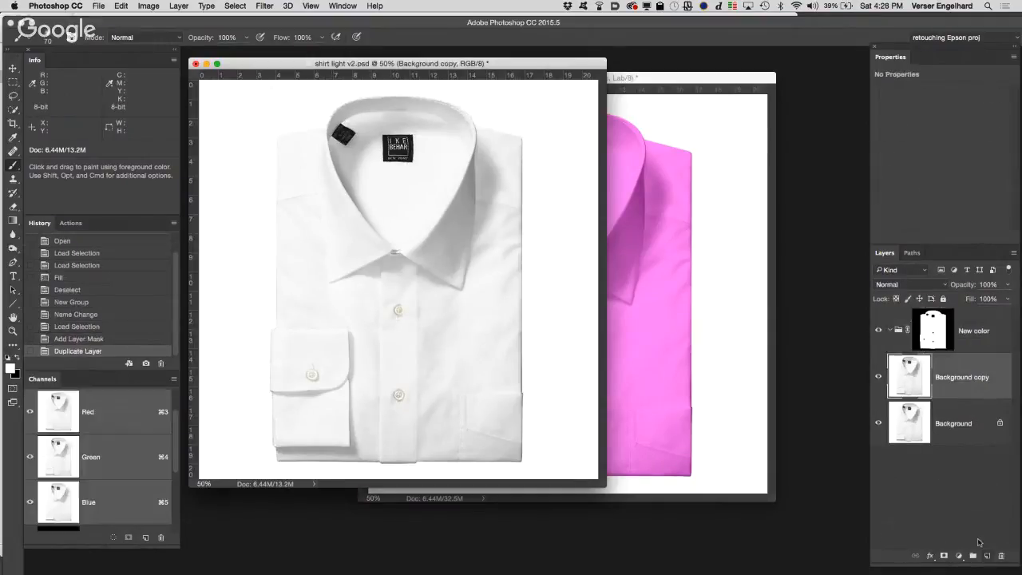
left_click_drag(910, 377, 947, 323)
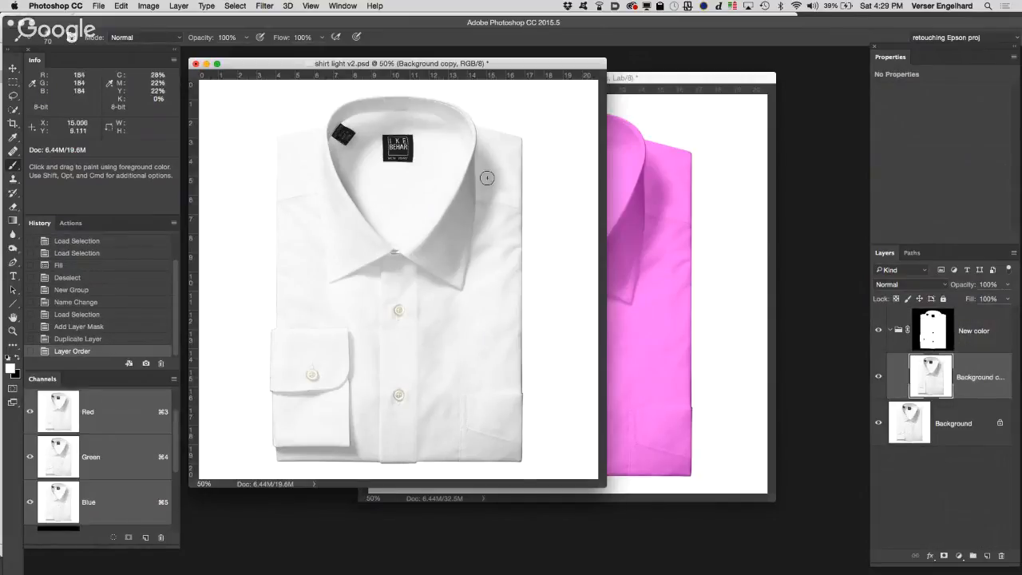
left_click(142, 6)
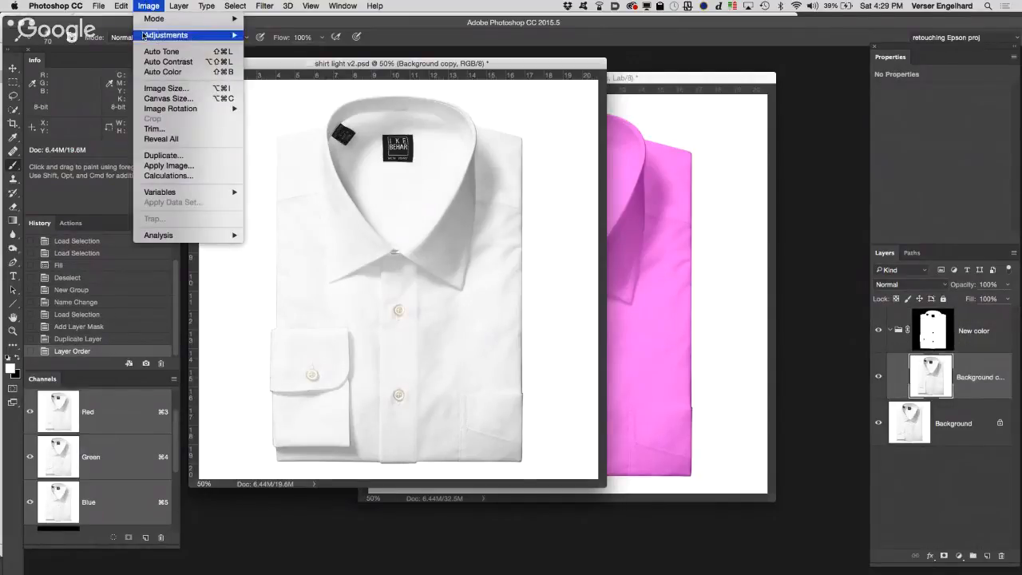
mouse_move(146, 36)
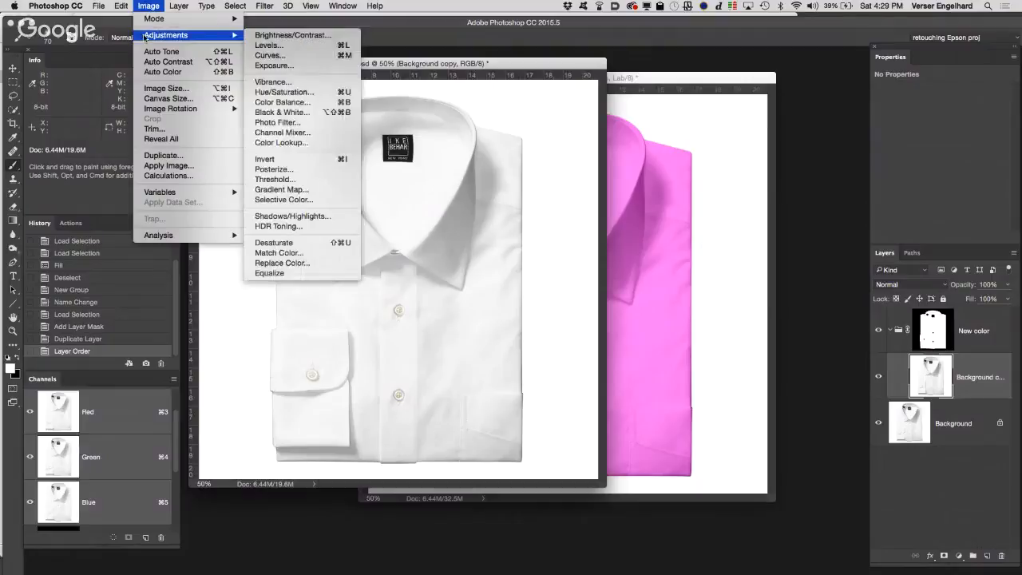
left_click(316, 243)
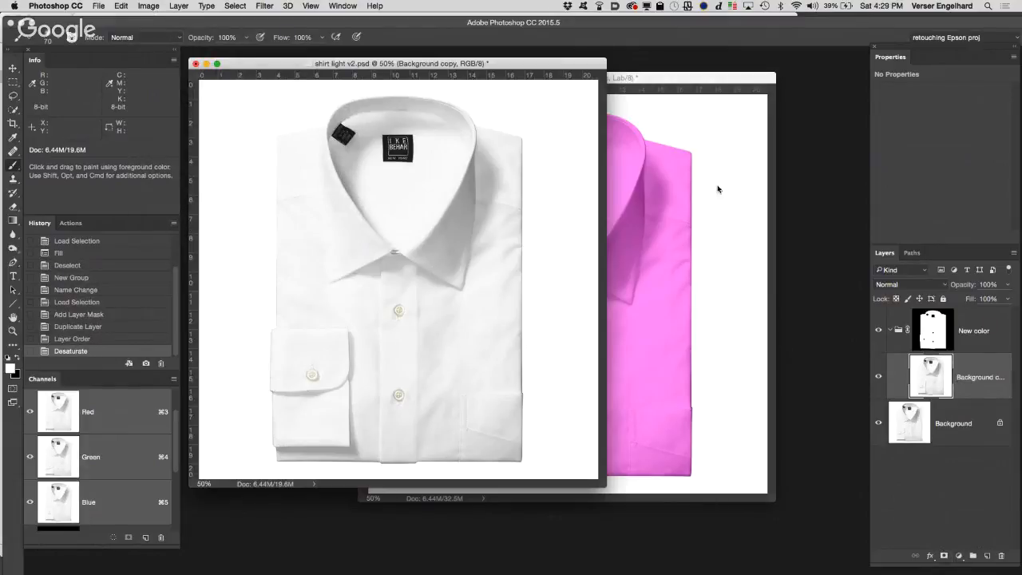
Step: Copy the pink color fill layer from the Lab document into the RGB document's New color group above the desaturated copy
left_click_drag(709, 80, 877, 169)
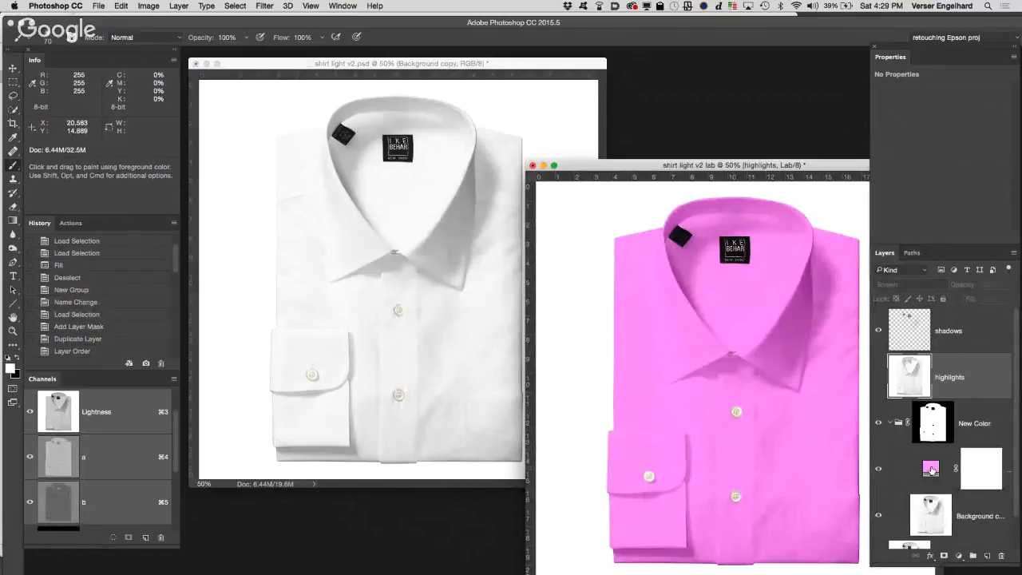
left_click_drag(931, 469, 446, 299)
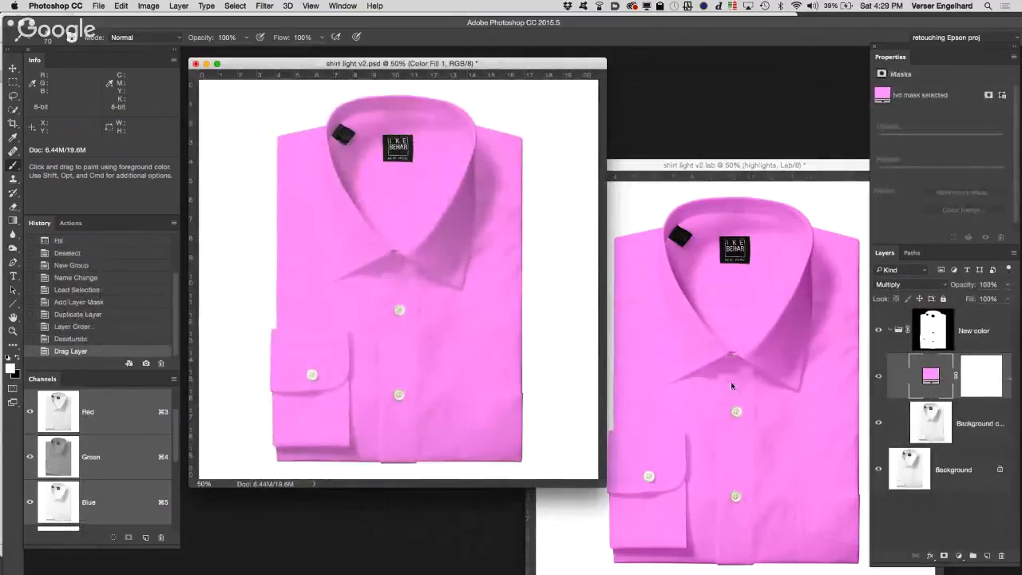
left_click(748, 403)
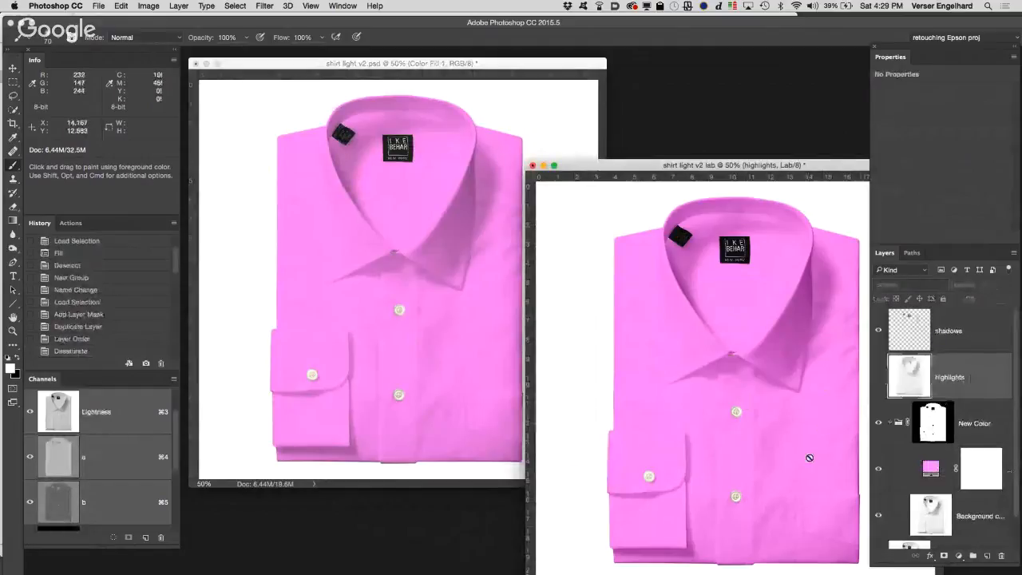
left_click_drag(890, 438, 495, 376)
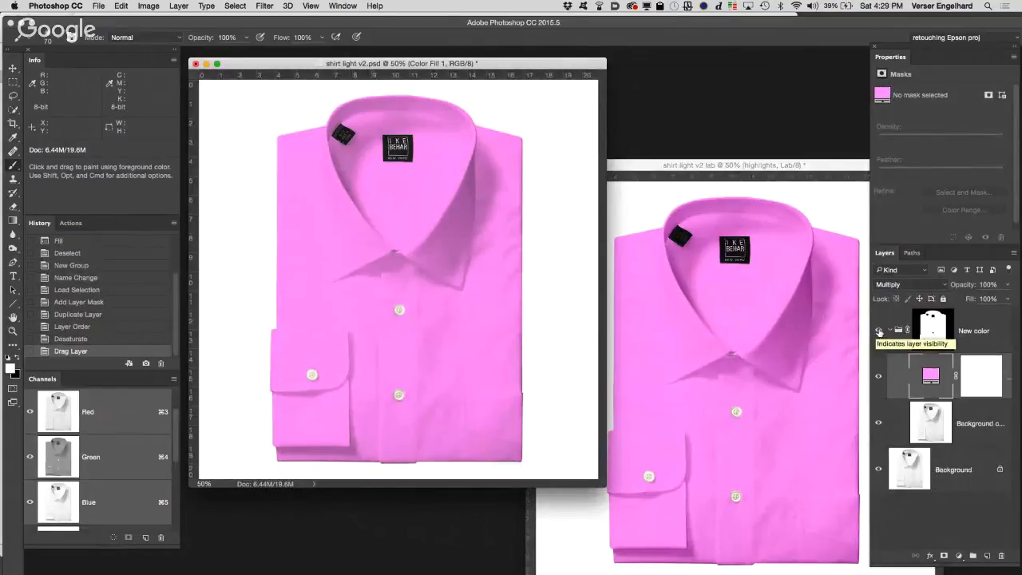
Step: Hide the New color group, copy the Background's highlights to a new layer through the RGB composite selection, and hide the Background
left_click(879, 330)
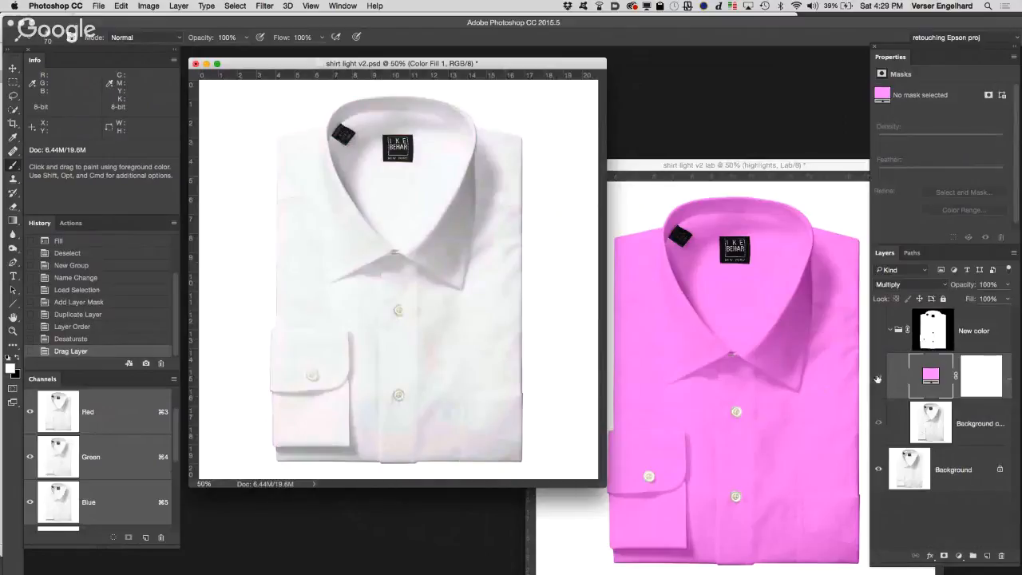
left_click(907, 475)
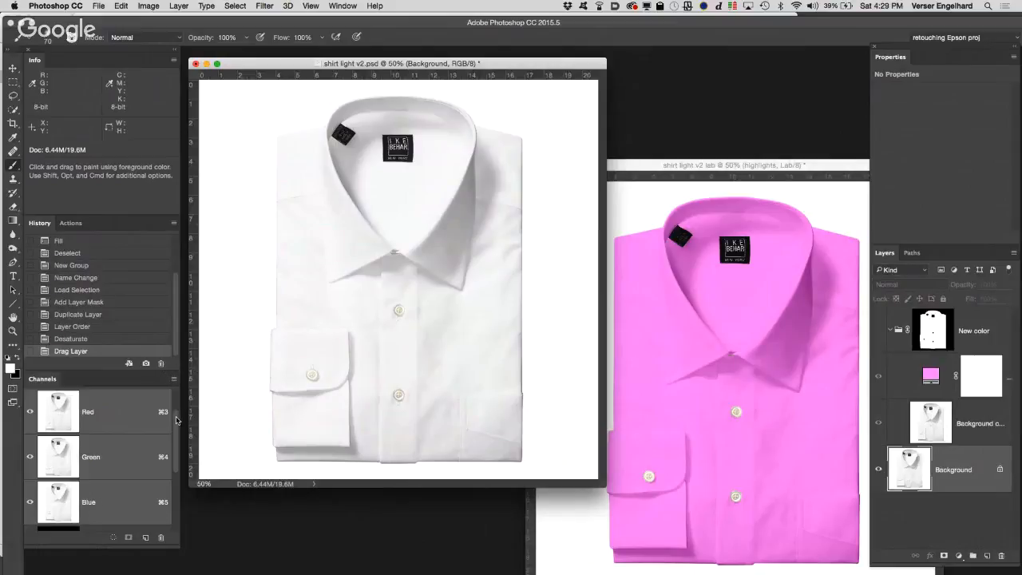
scroll(177, 421, "up", 2)
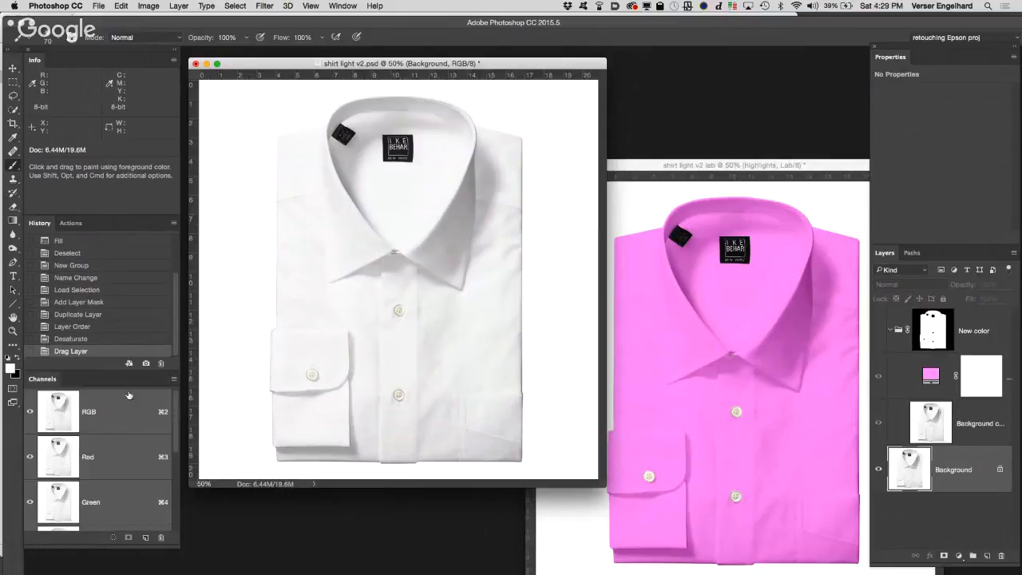
left_click(61, 407, "super")
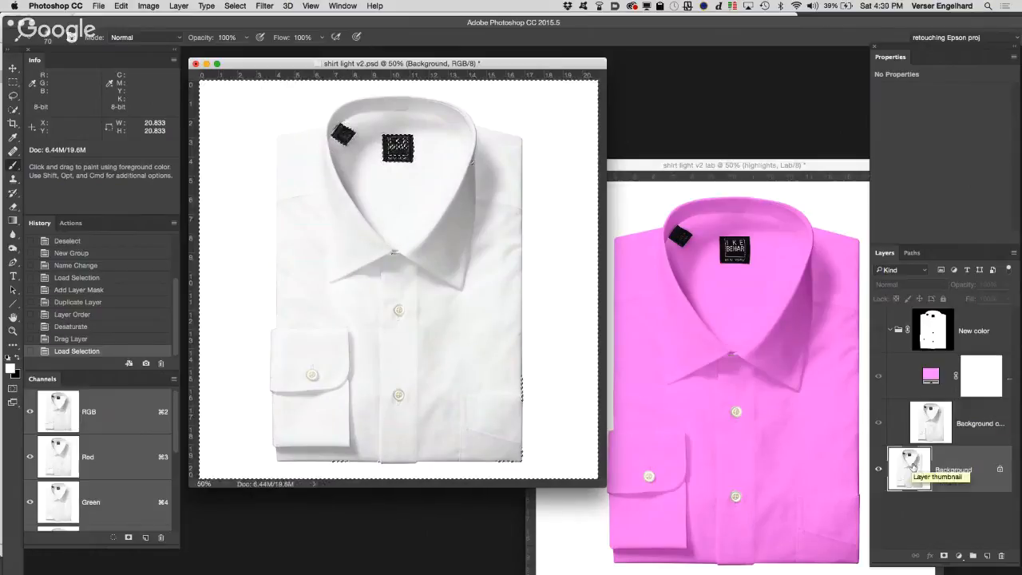
key("super+j")
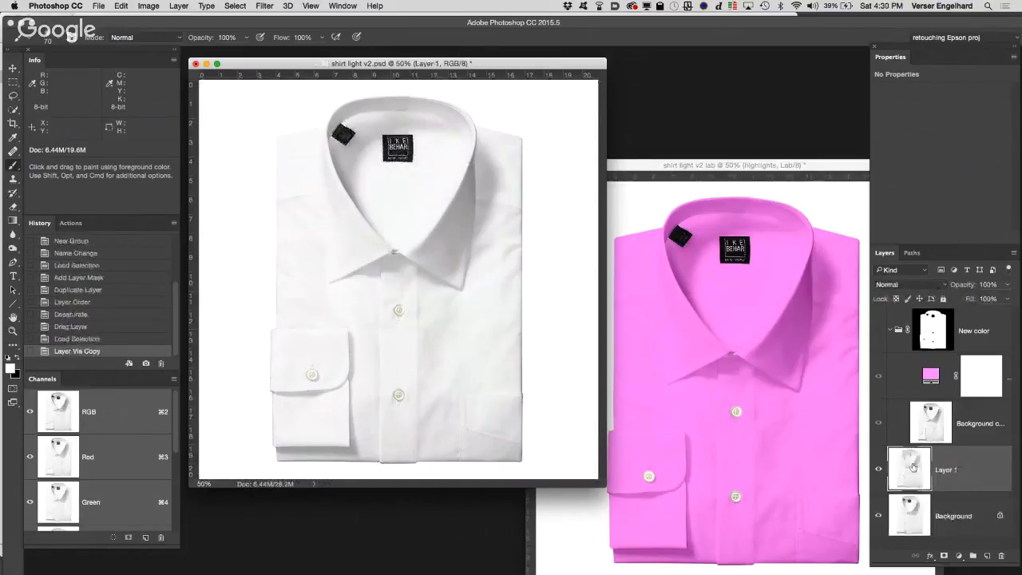
left_click(878, 517)
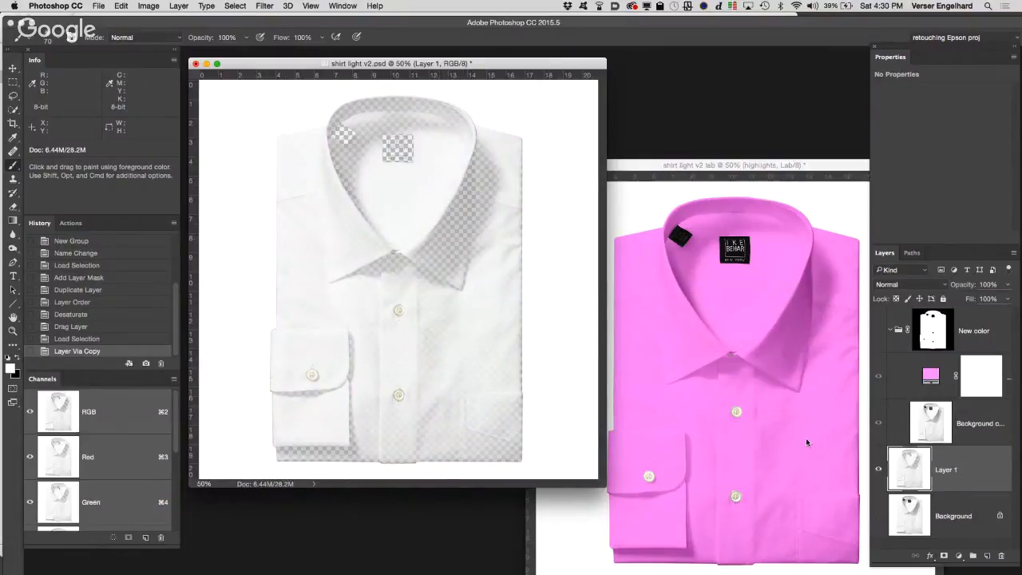
Step: Try the highlights layer above the New color group with the group and Background shown, and delete that layer
left_click_drag(969, 456, 941, 313)
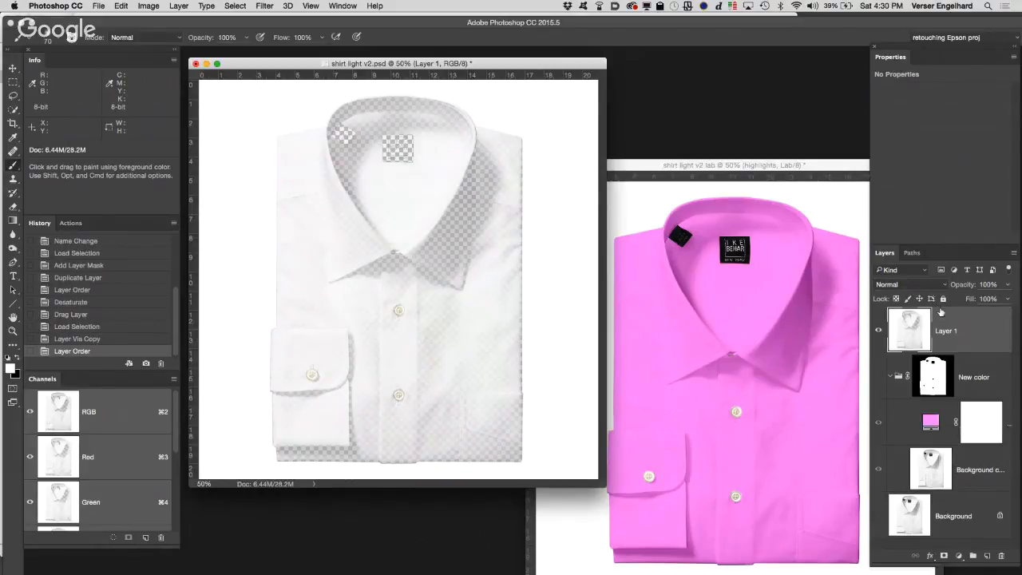
left_click(878, 377)
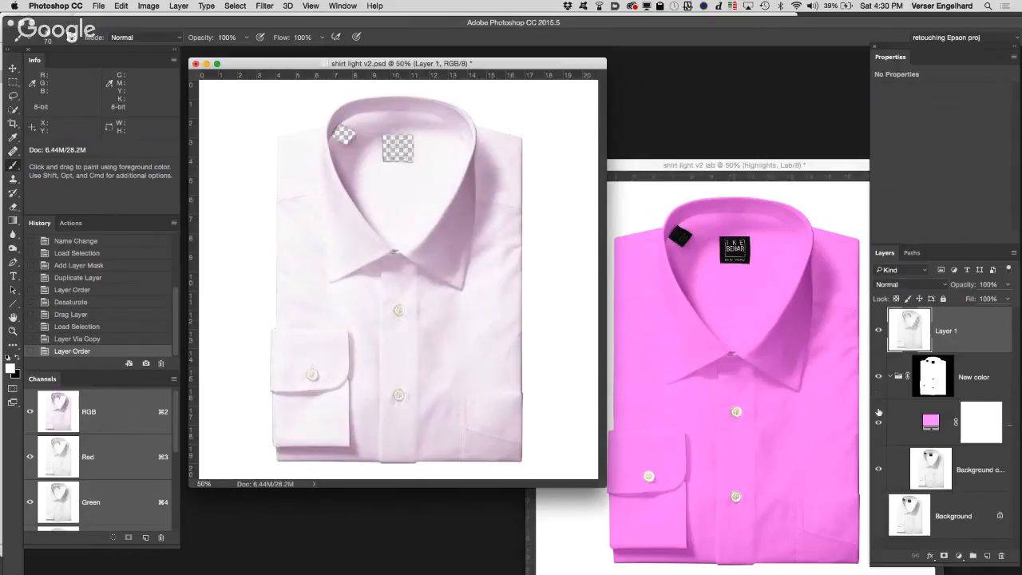
left_click(879, 517)
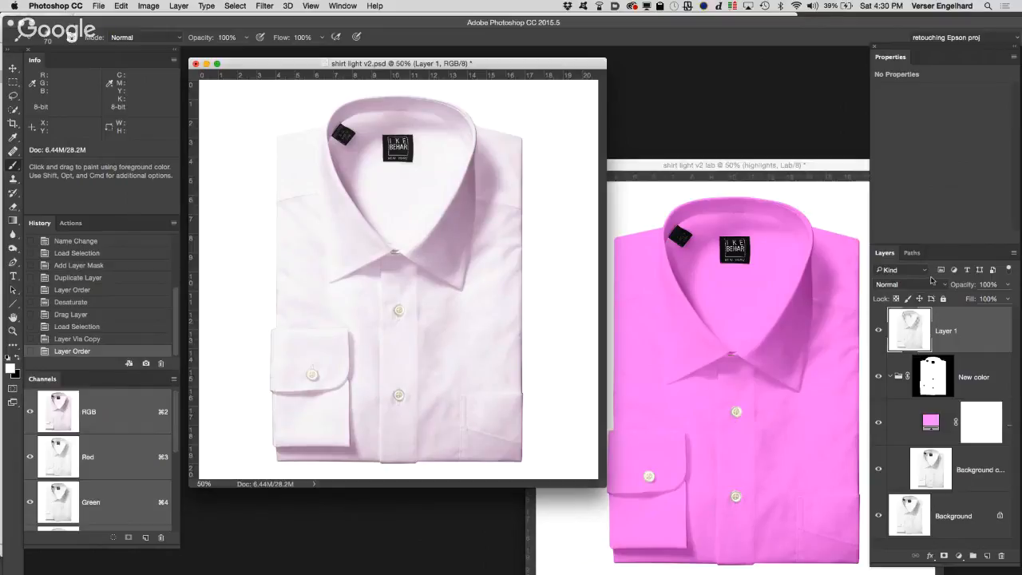
left_click(928, 285)
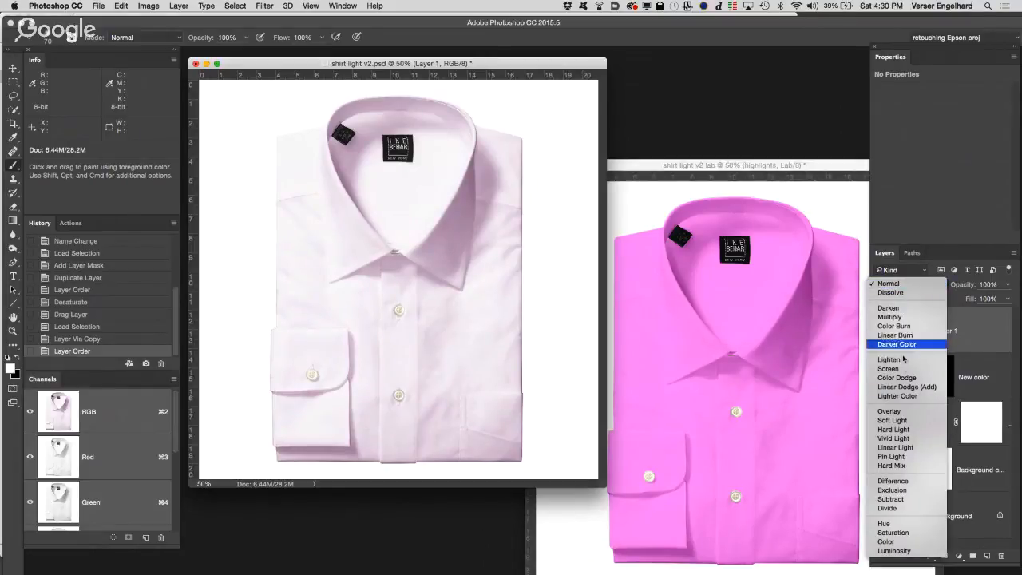
left_click(981, 324)
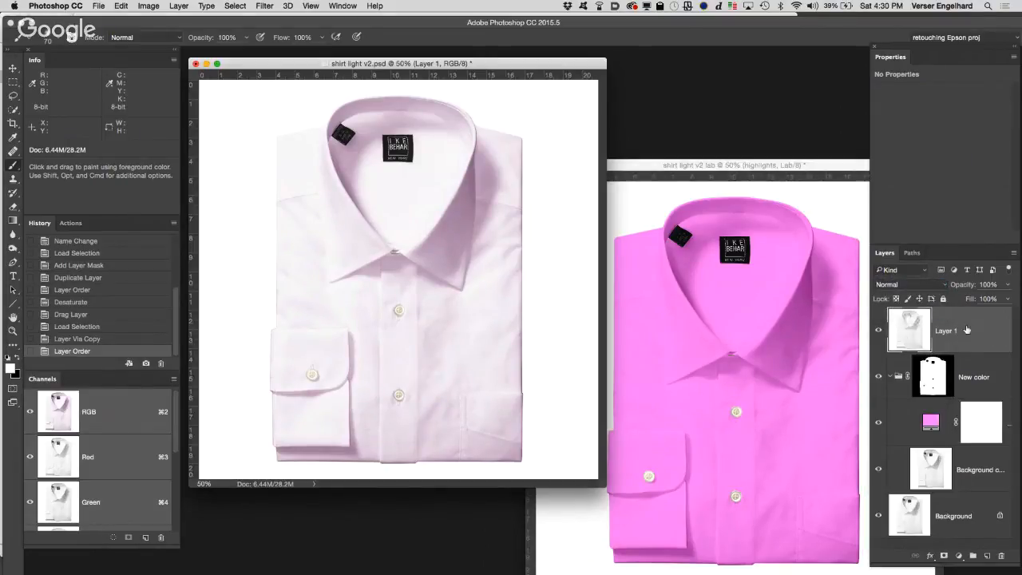
left_click_drag(975, 326, 1001, 555)
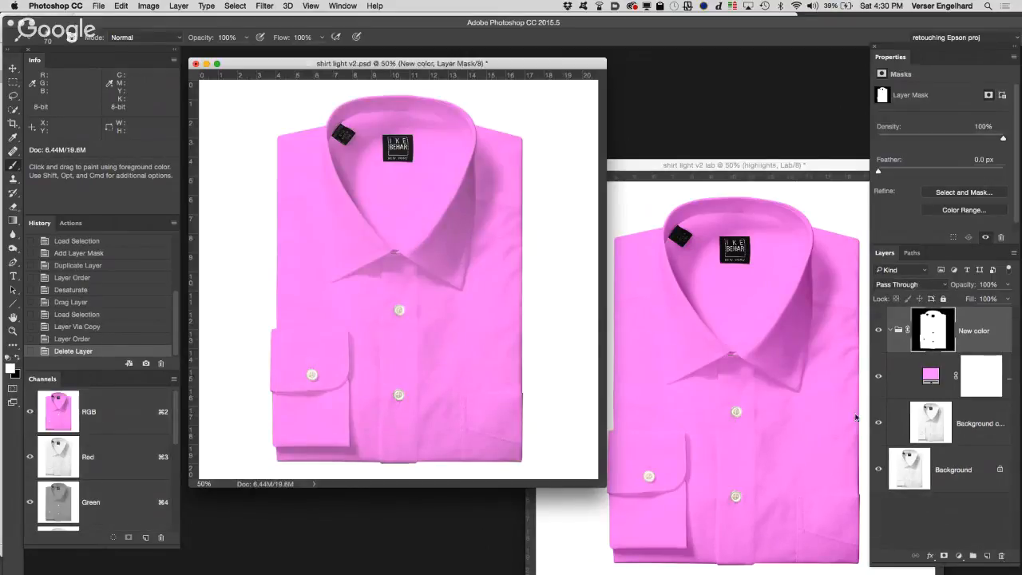
Step: Hide the New color group and isolate the Background's shadows on a new layer using the inverted RGB composite selection
left_click(879, 341)
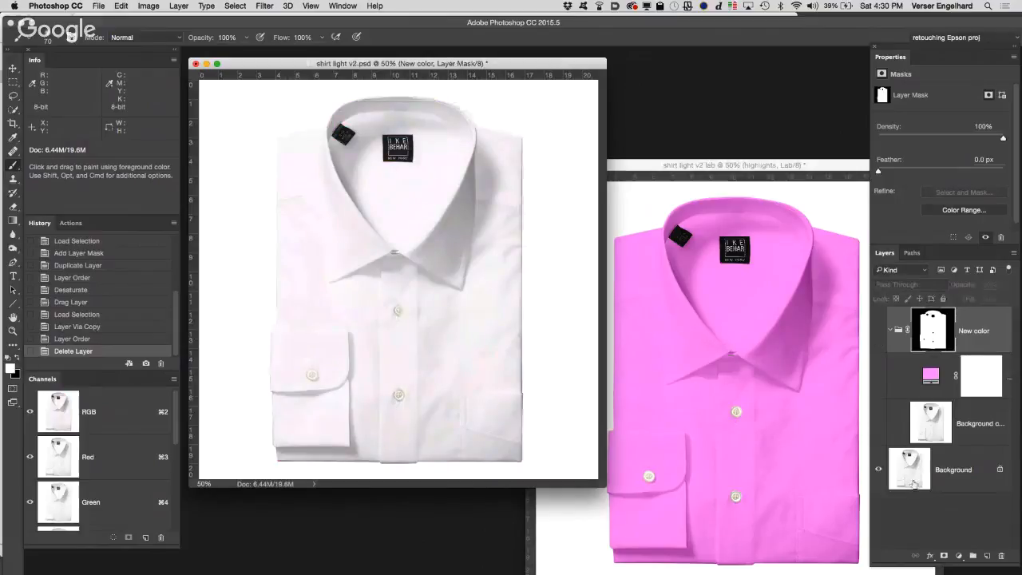
left_click(946, 467)
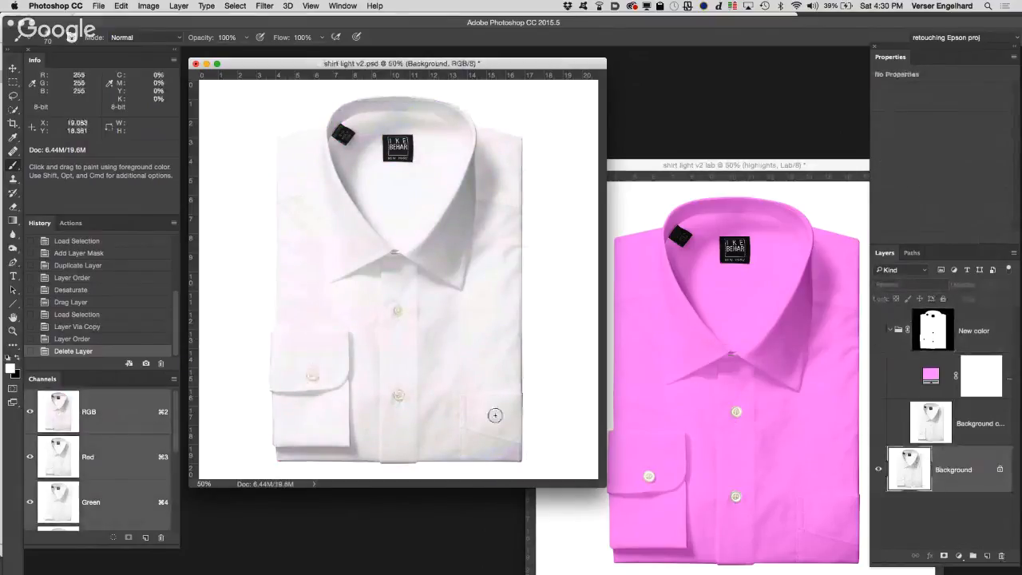
left_click(64, 410, "super")
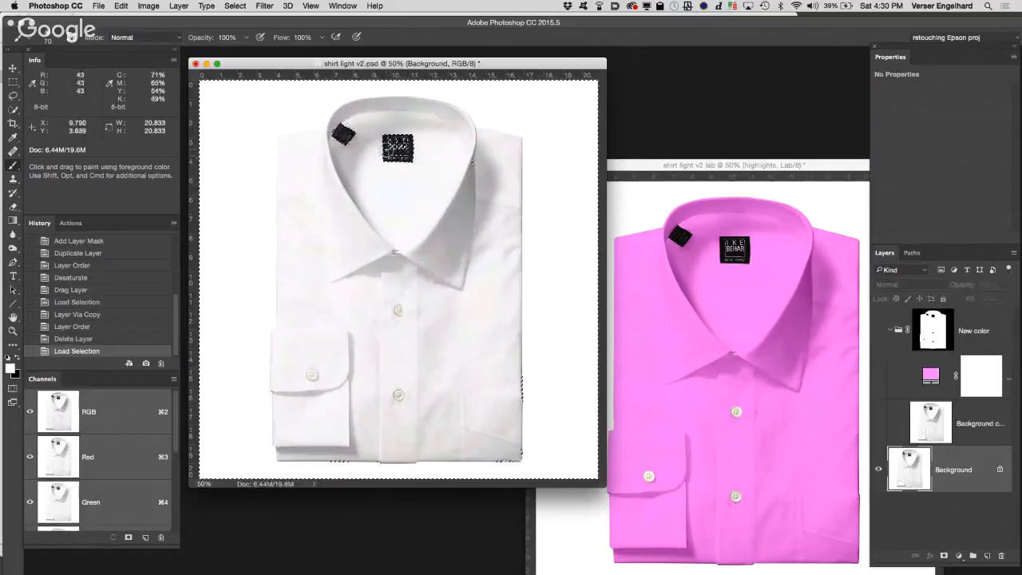
left_click(235, 5)
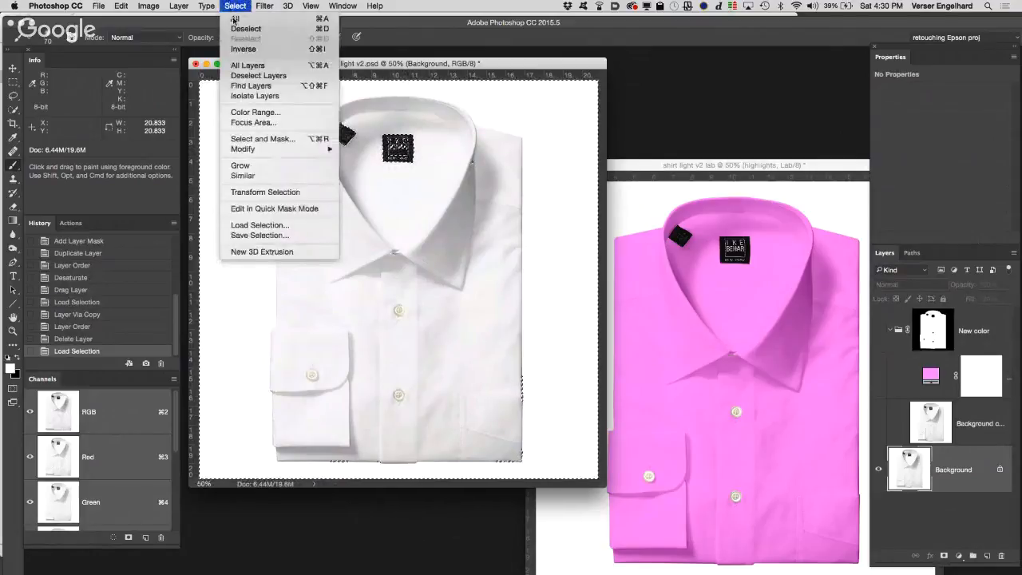
left_click(244, 49)
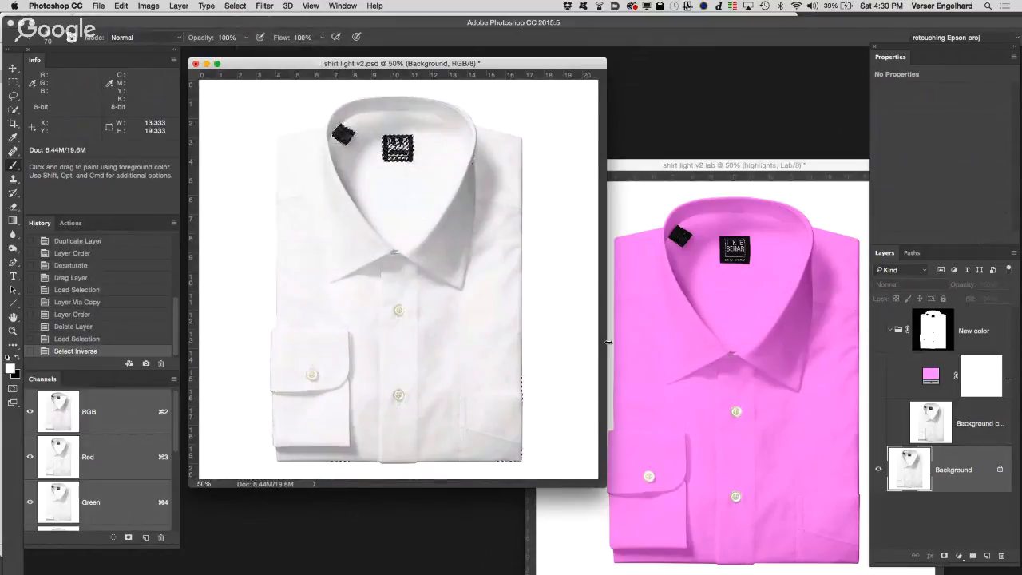
key("super+j")
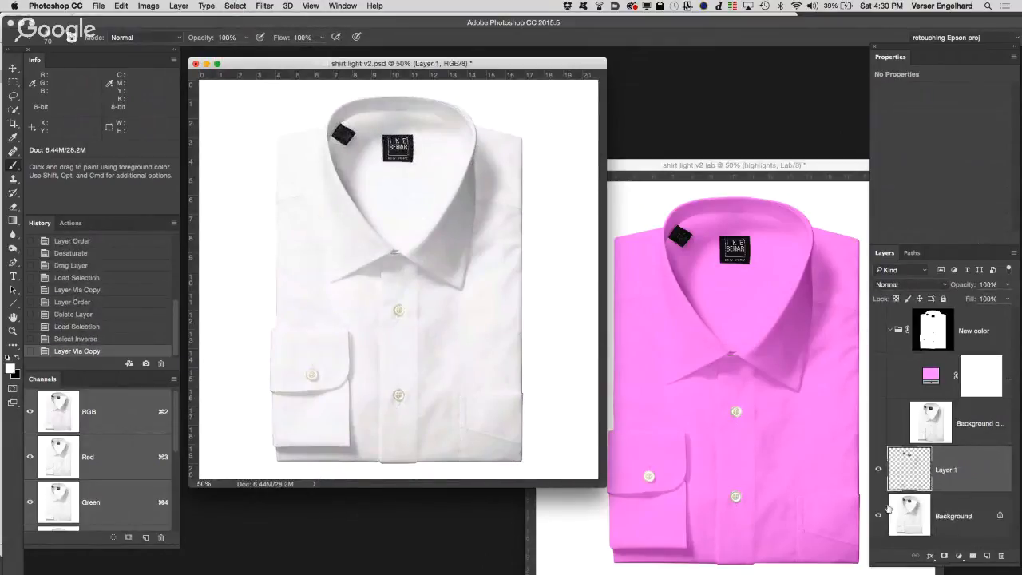
left_click(879, 516)
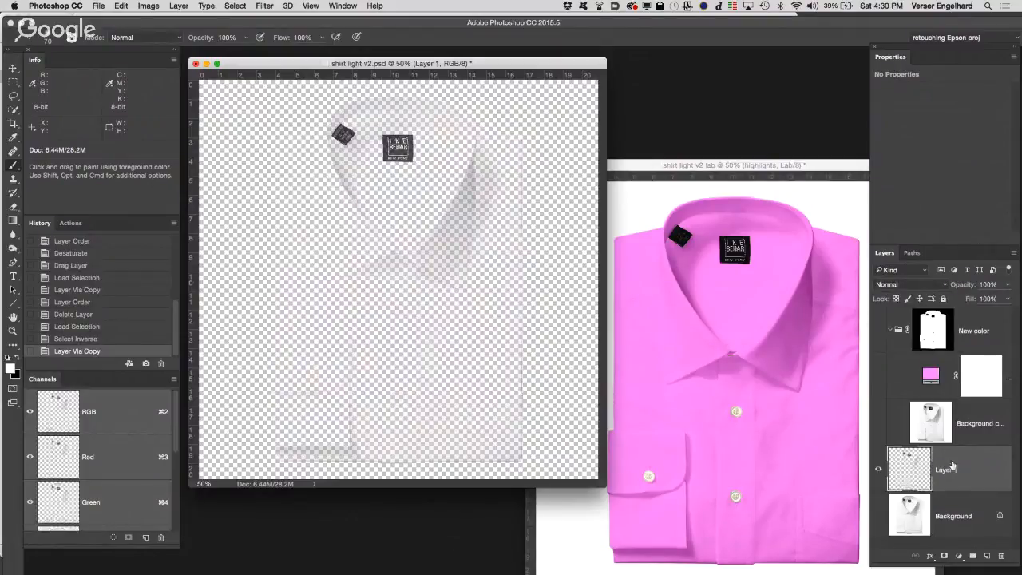
Step: Move the copied shadow layer above the New color group and rename it shadows
left_click_drag(971, 467, 944, 318)
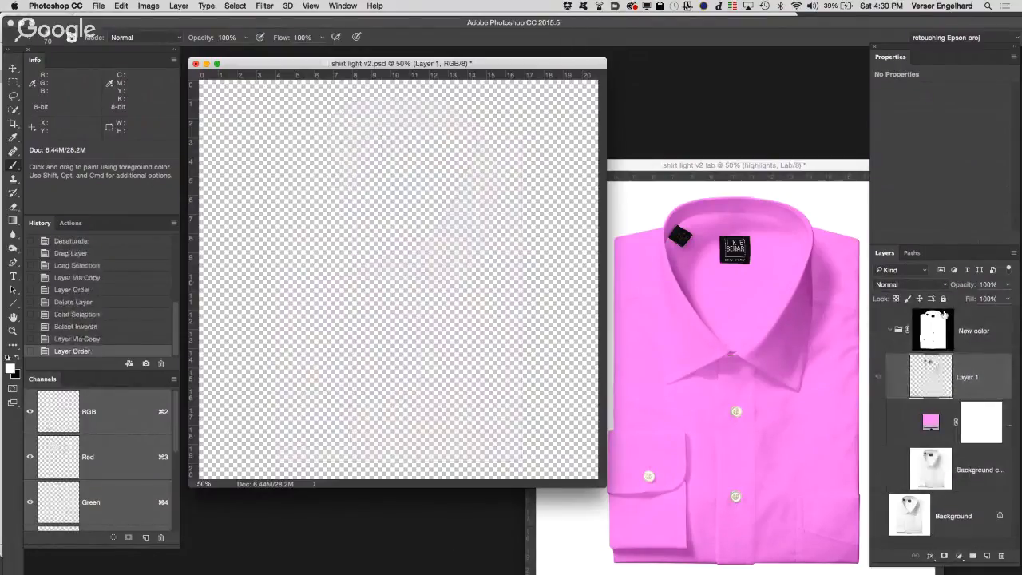
left_click_drag(971, 369, 957, 311)
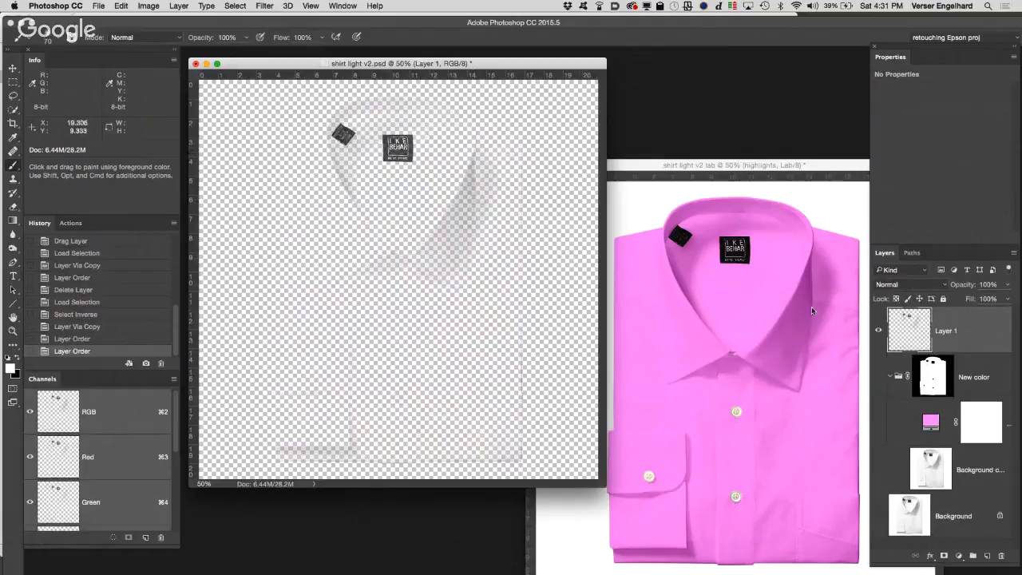
double_click(947, 331)
type("sh")
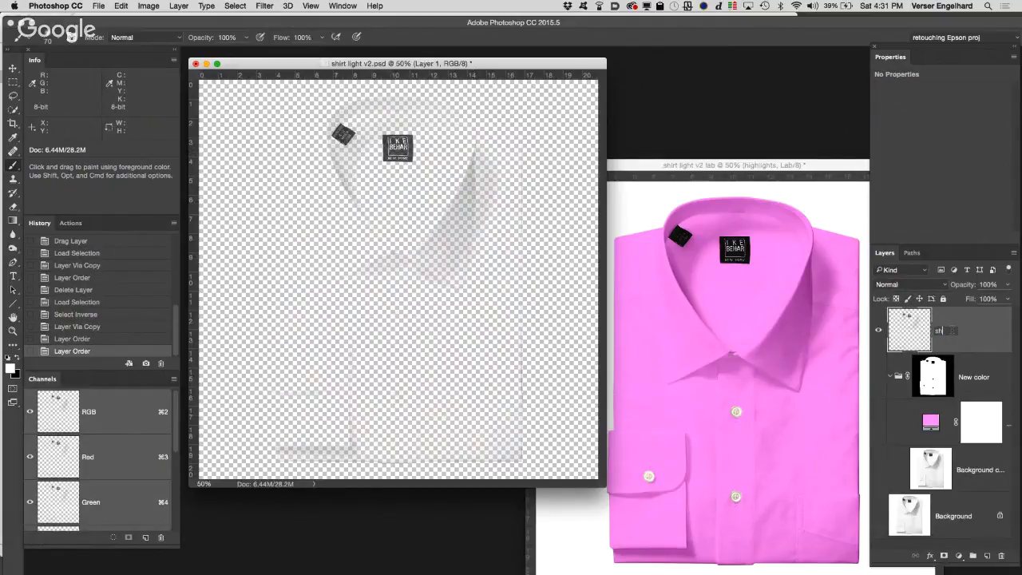
type("adows")
key("Return")
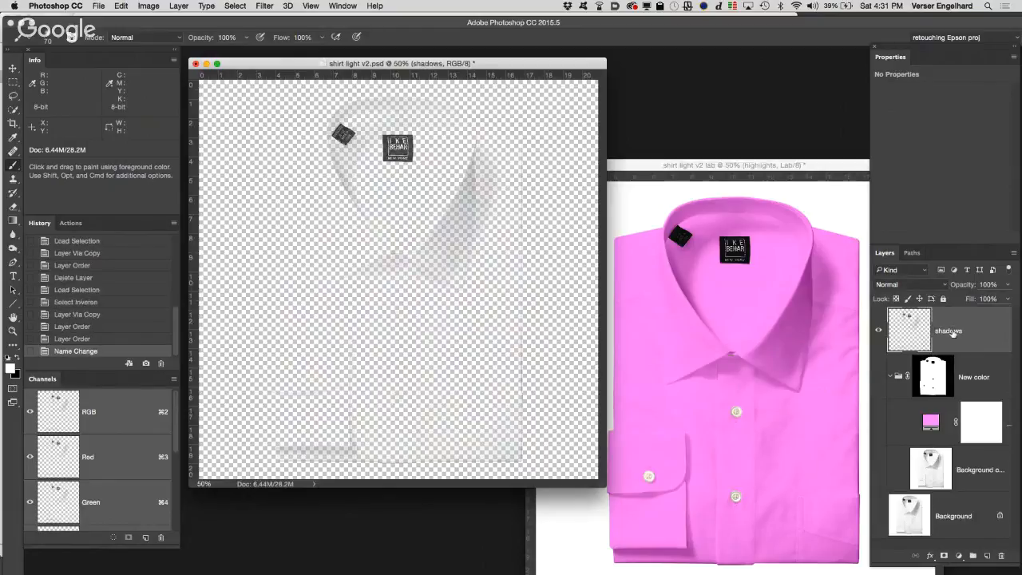
Step: Set the shadows layer to Multiply and show the New color group and Background again
left_click(917, 285)
left_click(906, 317)
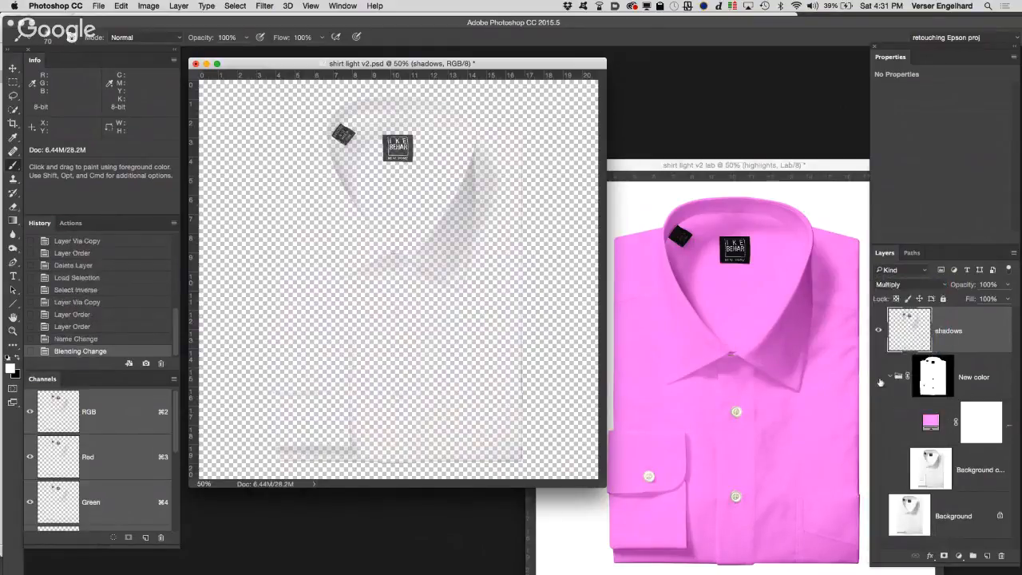
left_click_drag(878, 377, 883, 532)
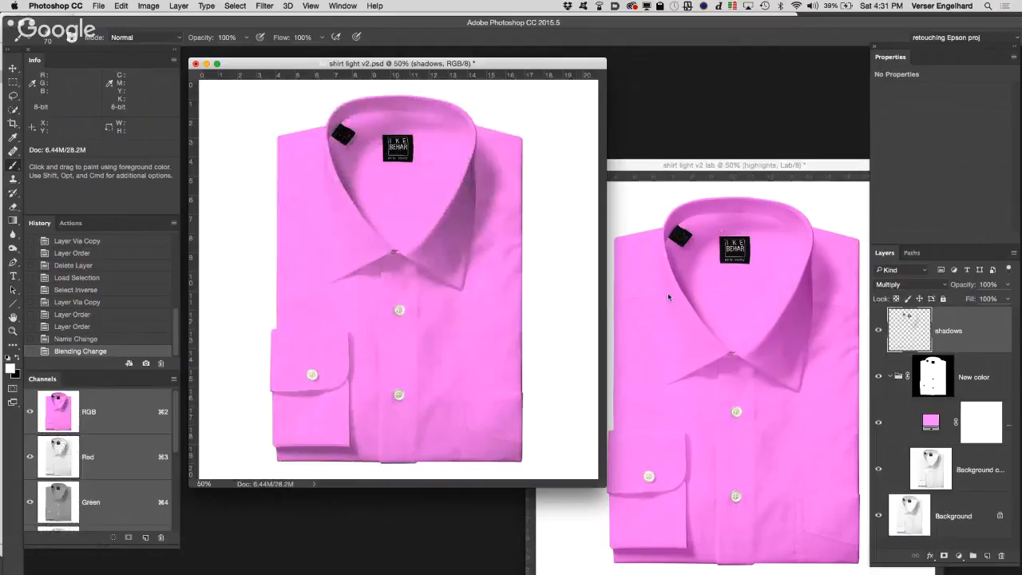
Step: Bring the Lab document forward and enlarge it to 100% to examine the collar area
left_click(813, 166)
left_click(748, 320, "super")
left_click(747, 319, "super")
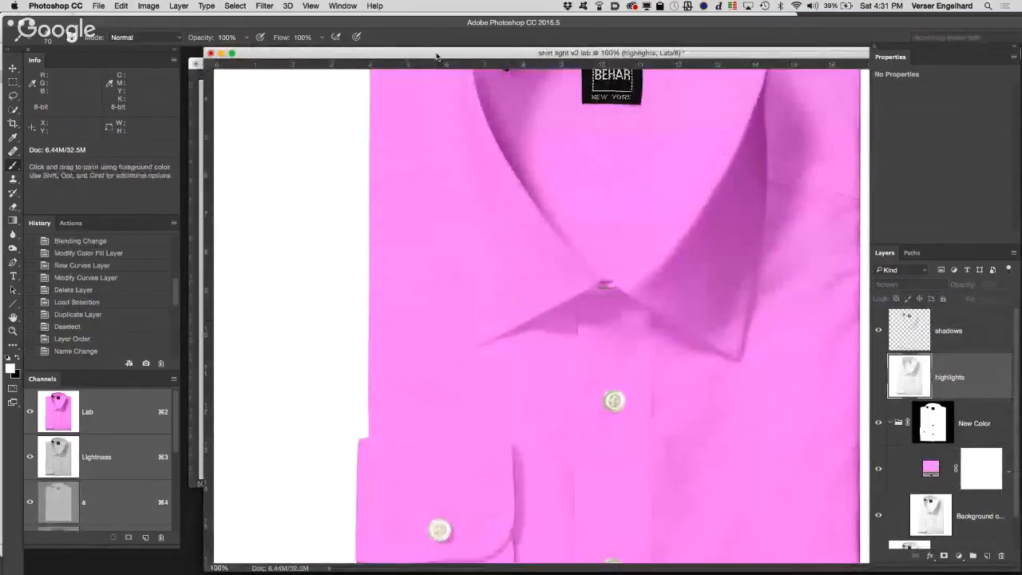
Step: Move the Lab document aside and enlarge the RGB shirt's collar to 200%, placing its window next to the Lab version
left_click_drag(436, 56, 631, 47)
left_click(392, 245)
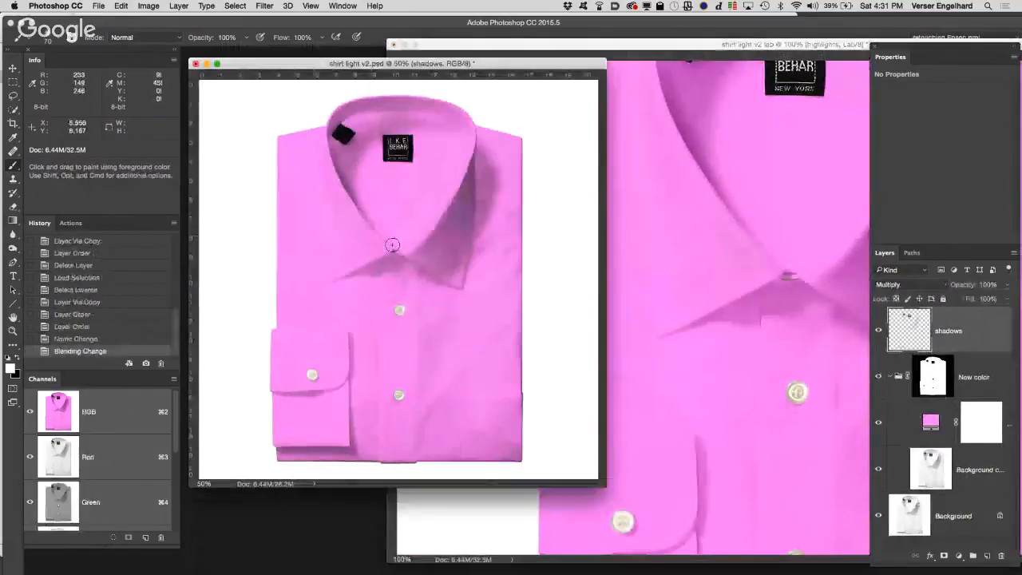
left_click(392, 245, "super")
left_click(537, 357, "super")
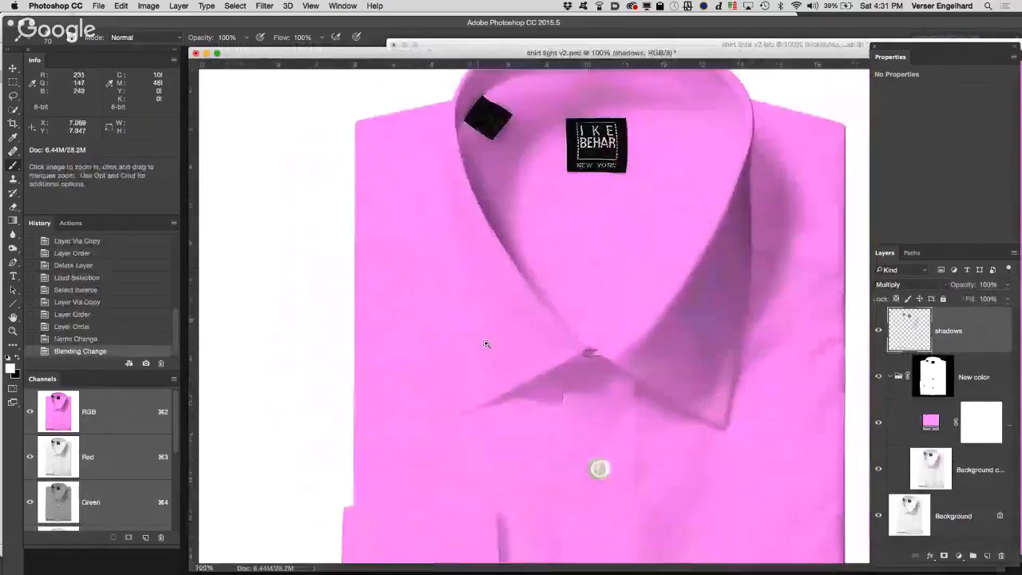
left_click(537, 357, "super")
left_click_drag(808, 56, 383, 39)
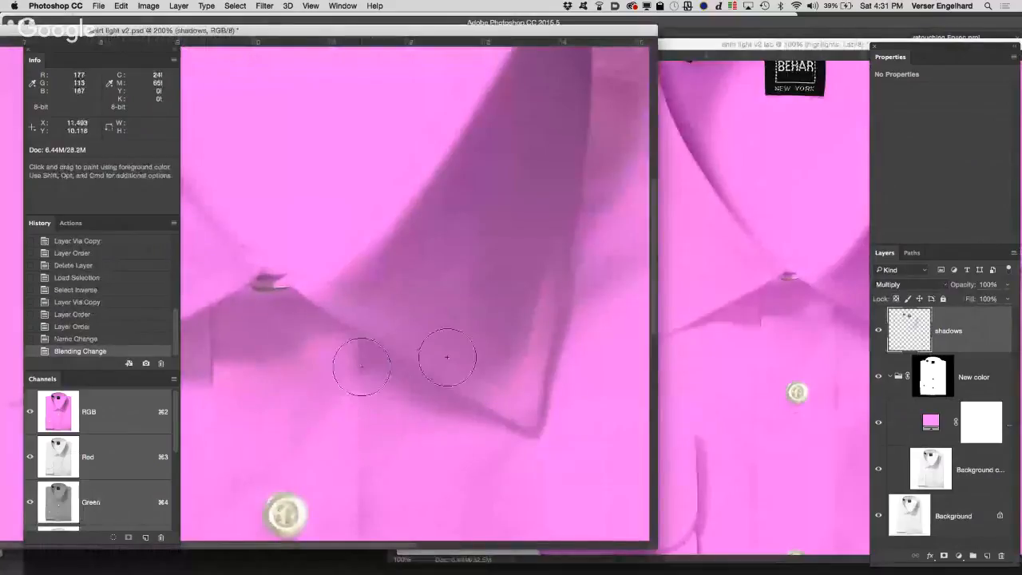
Step: Enlarge the Lab document's collar area to 200% and place its window beside the RGB version
left_click(813, 317)
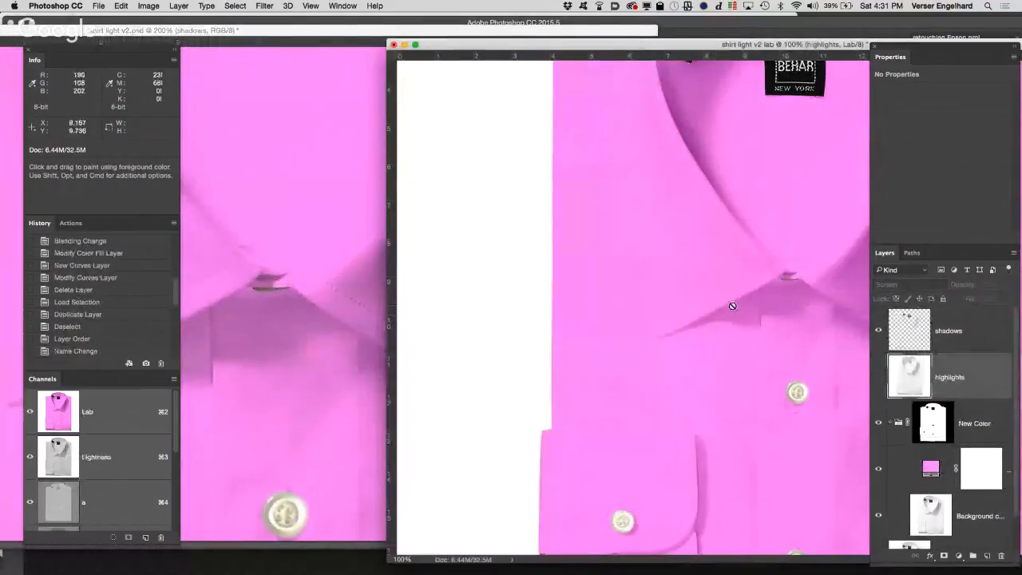
key("z")
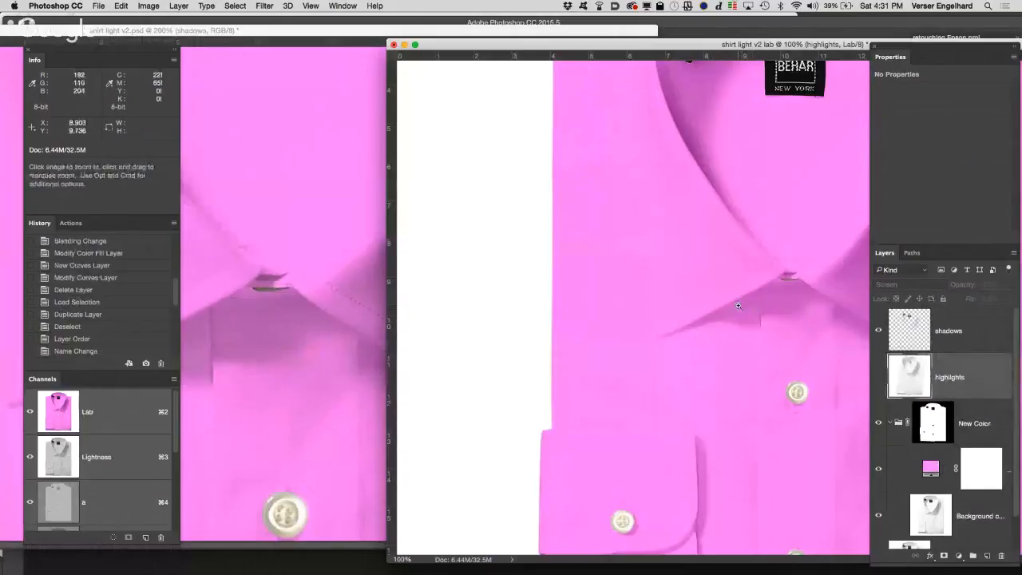
left_click(738, 306)
key("b")
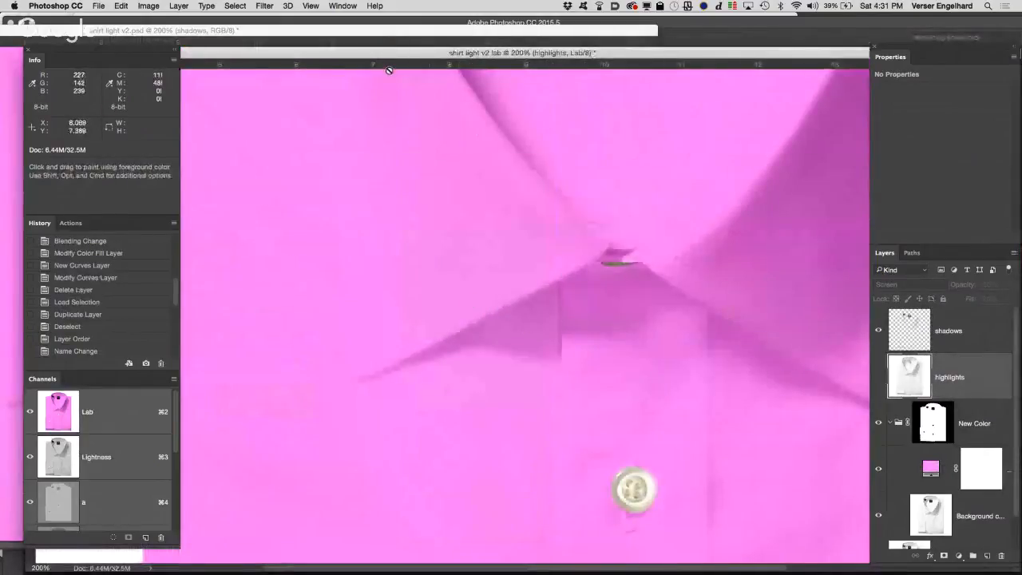
left_click_drag(399, 56, 676, 30)
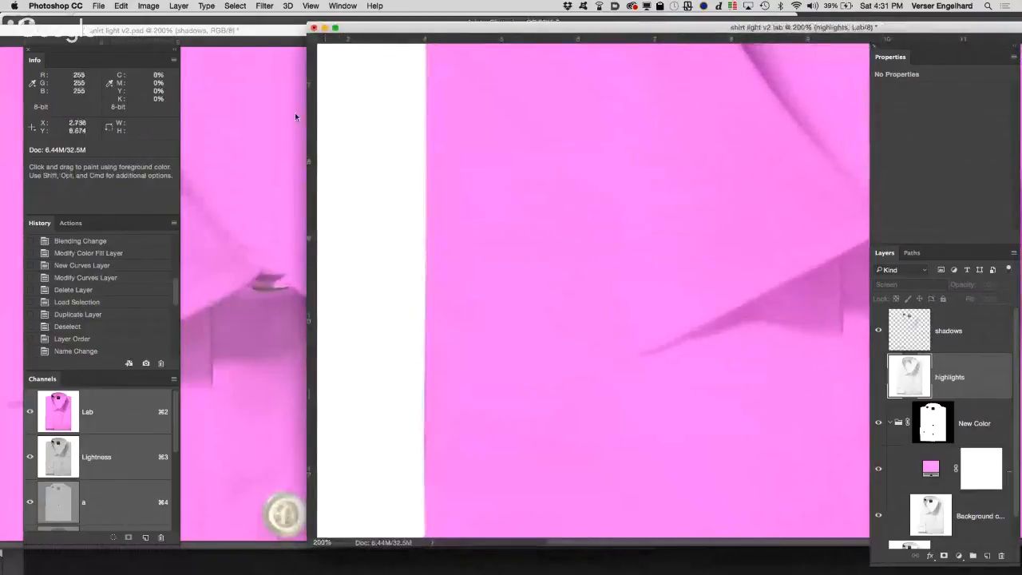
Step: Alternate between the RGB and Lab documents to compare the shadow color under the collar
left_click(299, 34)
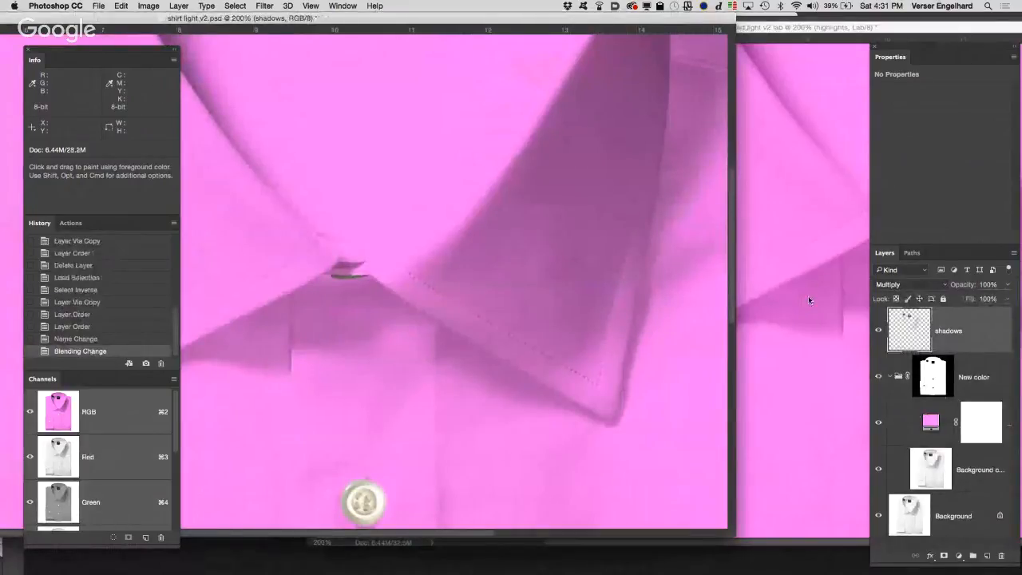
left_click(809, 300)
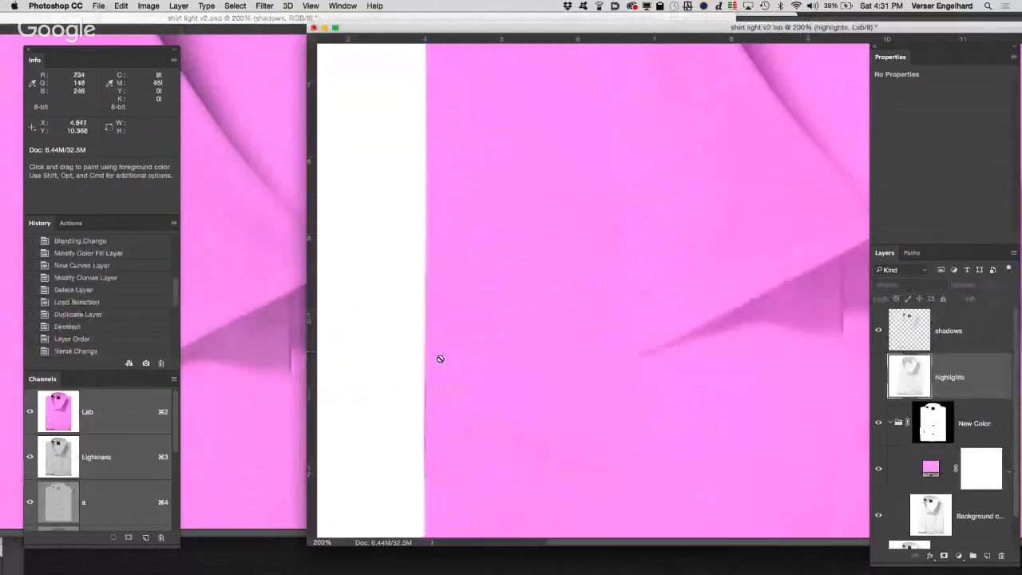
left_click(276, 357)
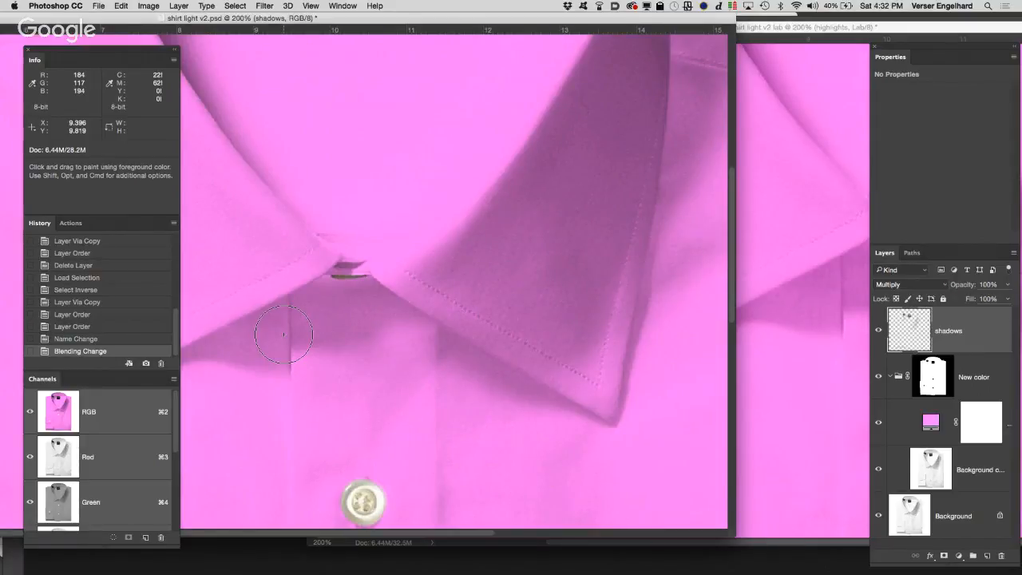
left_click(809, 302)
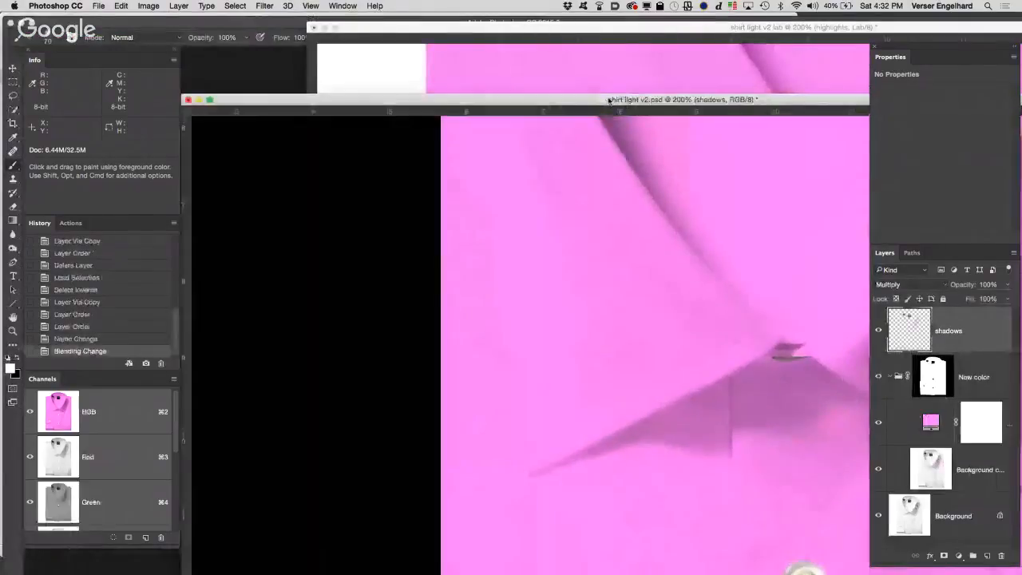
Step: Close the RGB document shirt light v2.psd and fit the whole Lab shirt image in view
left_click(255, 107)
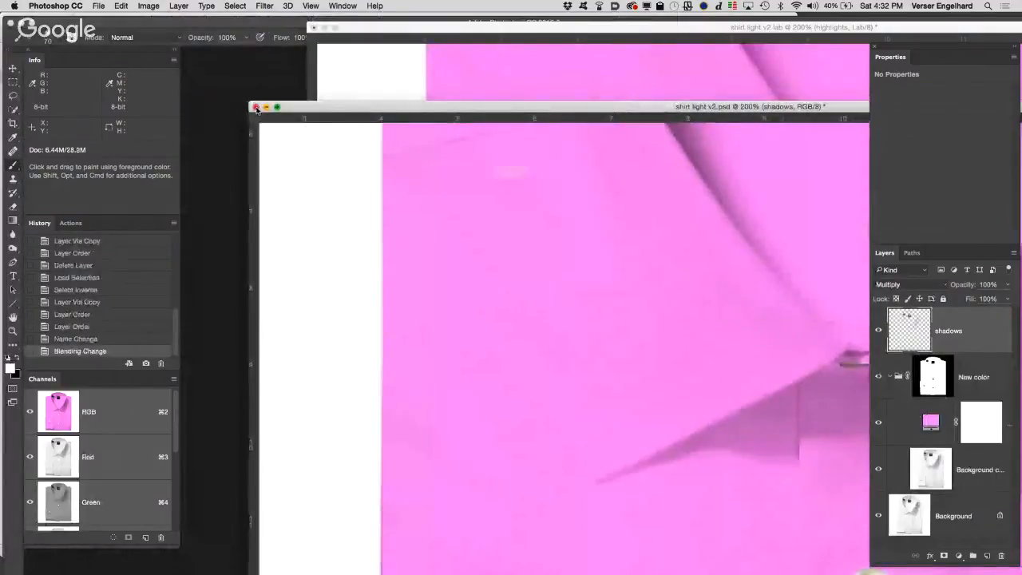
left_click(487, 198)
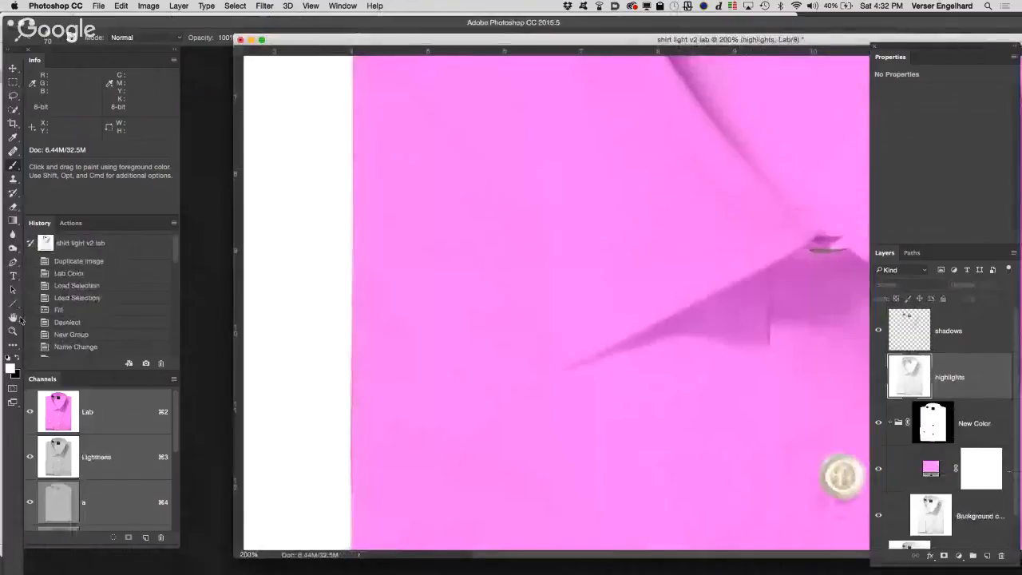
double_click(12, 319)
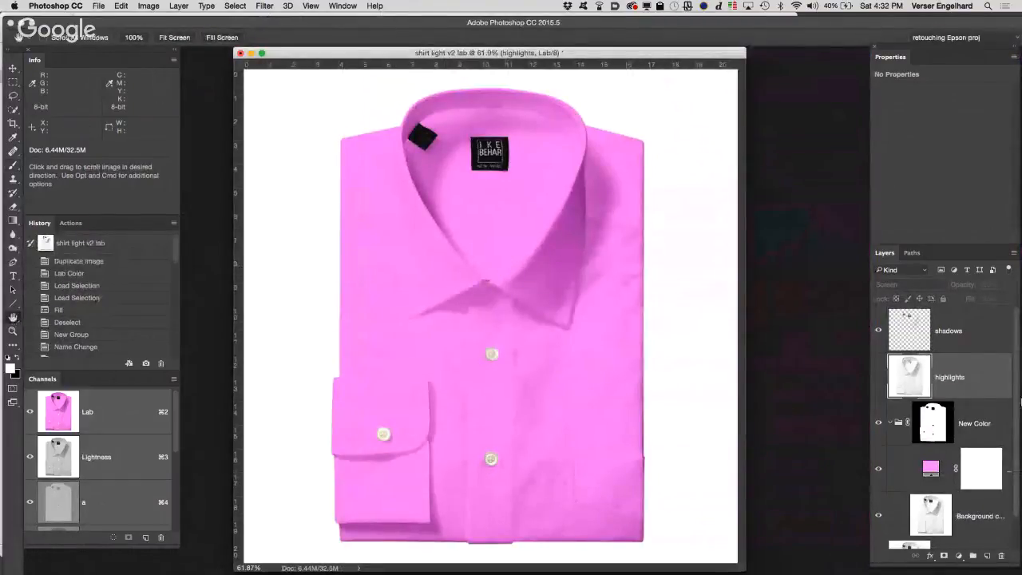
Step: Delete the highlights layer from the Lab document and target the New Color group instead of its mask
left_click_drag(970, 377, 998, 554)
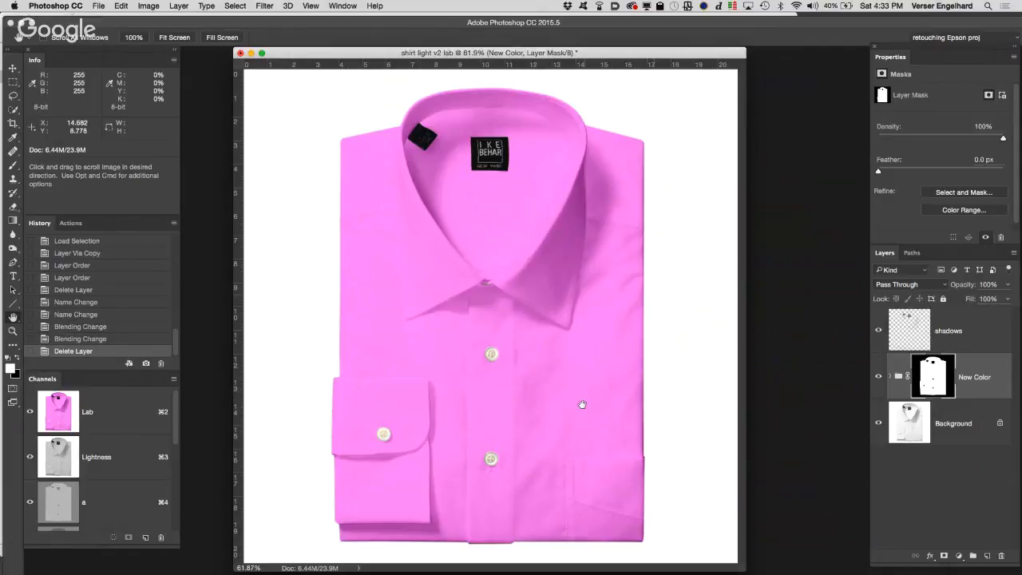
left_click(898, 378)
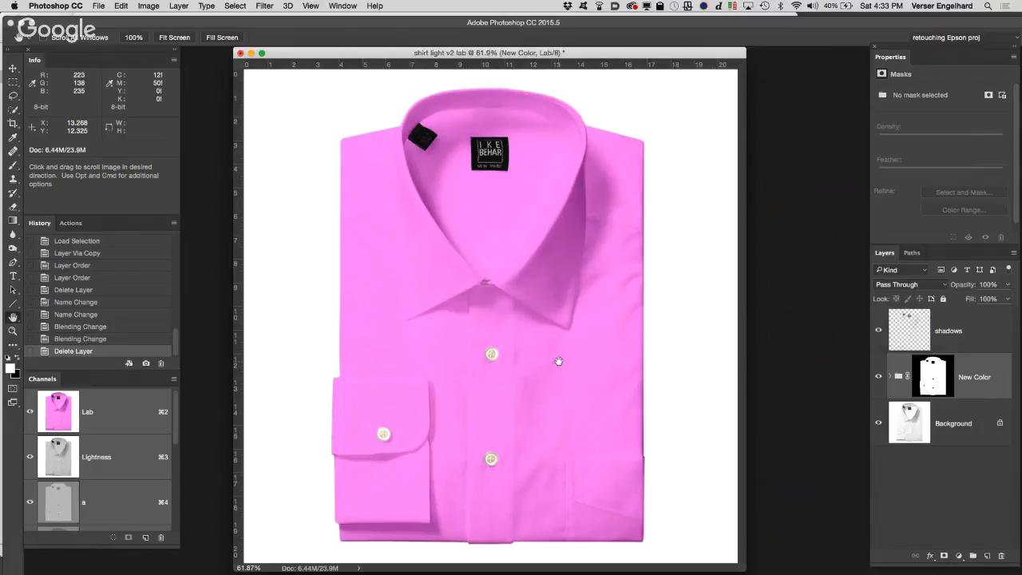
Step: Change the second color readout in the Info display from CMYK to Lab Color
left_click(109, 86)
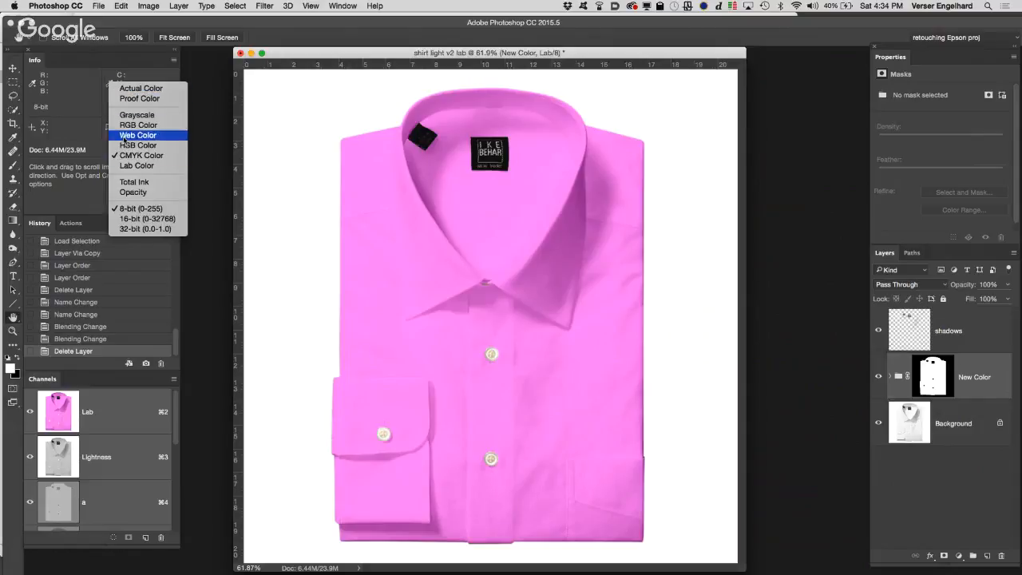
left_click(121, 166)
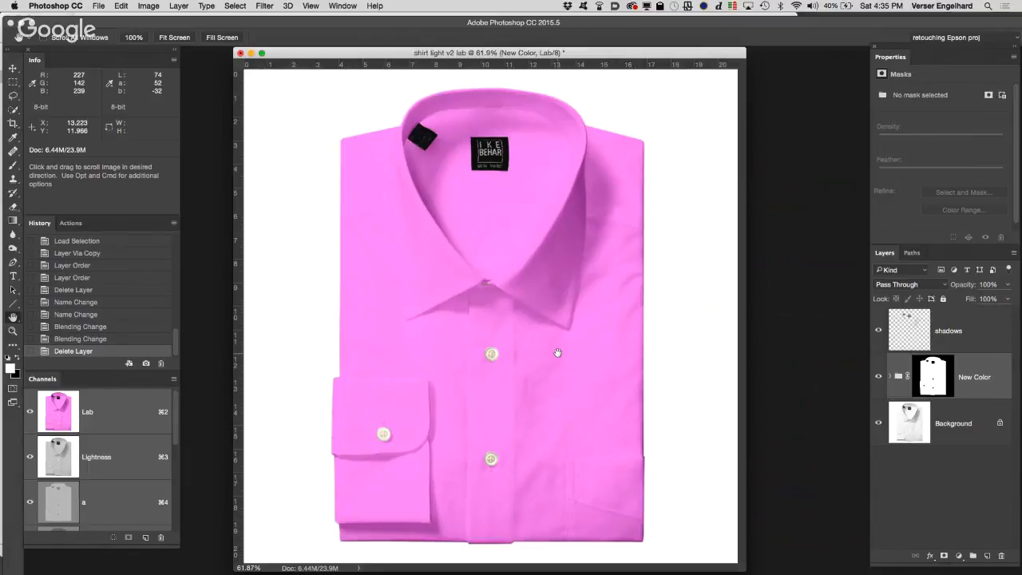
Step: Open the color libraries for the foreground color and keep PANTONE solid coated as the book
left_click(10, 368)
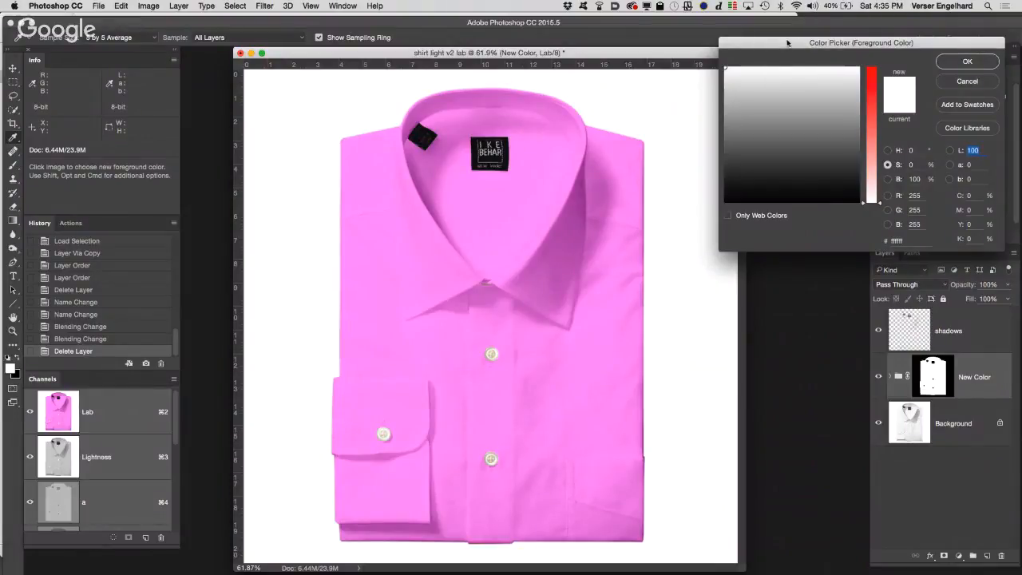
left_click_drag(755, 43, 488, 66)
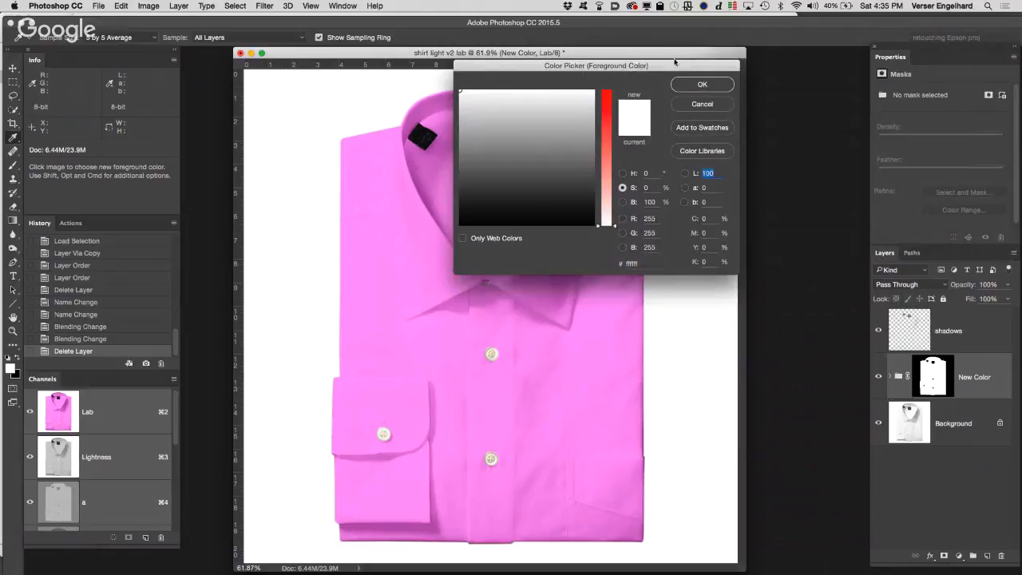
left_click(700, 152)
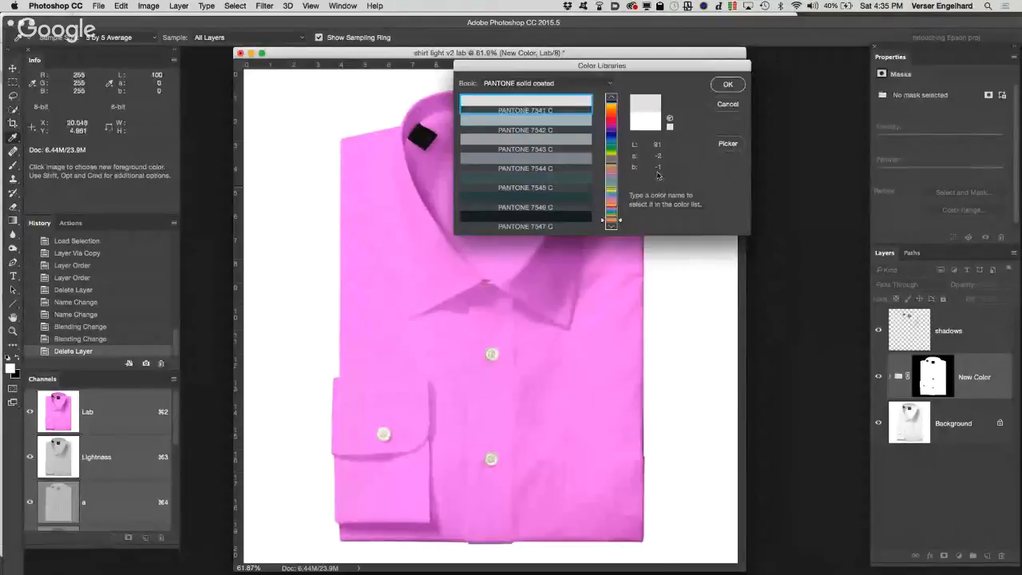
left_click(560, 85)
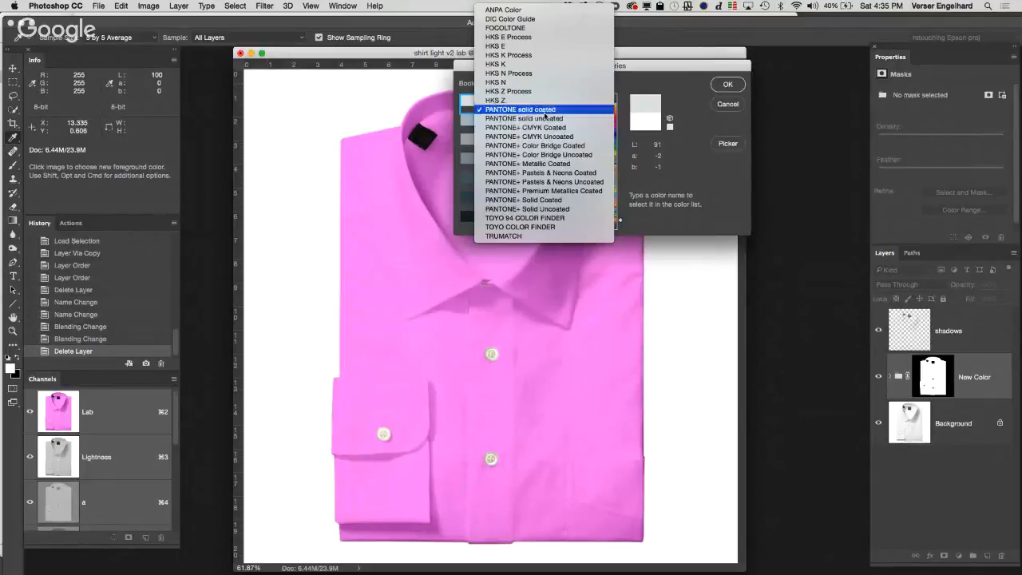
left_click(546, 112)
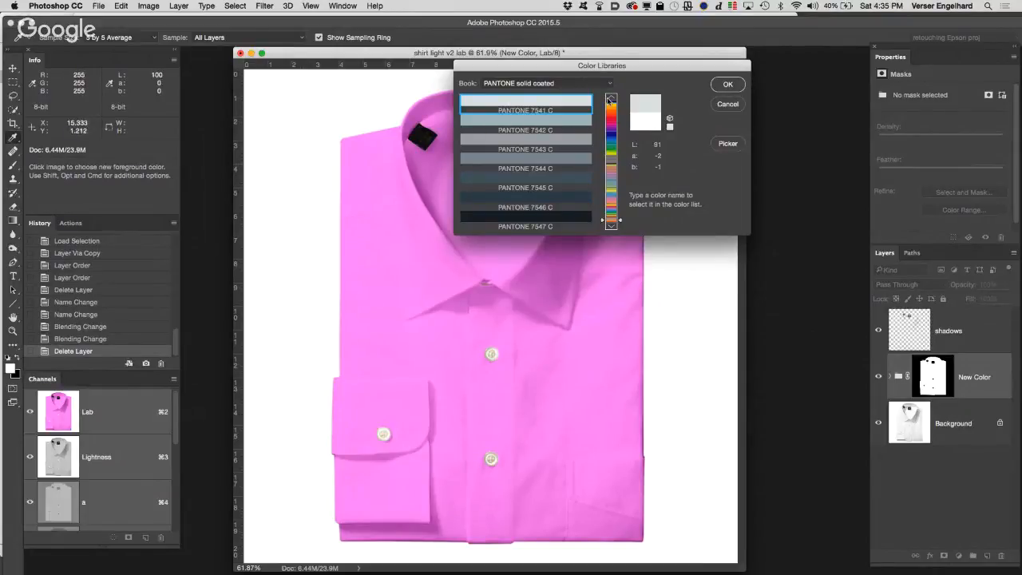
Step: Browse the pink, blue and green ranges of the PANTONE solid coated book and select PANTONE 374 C
left_click(613, 125)
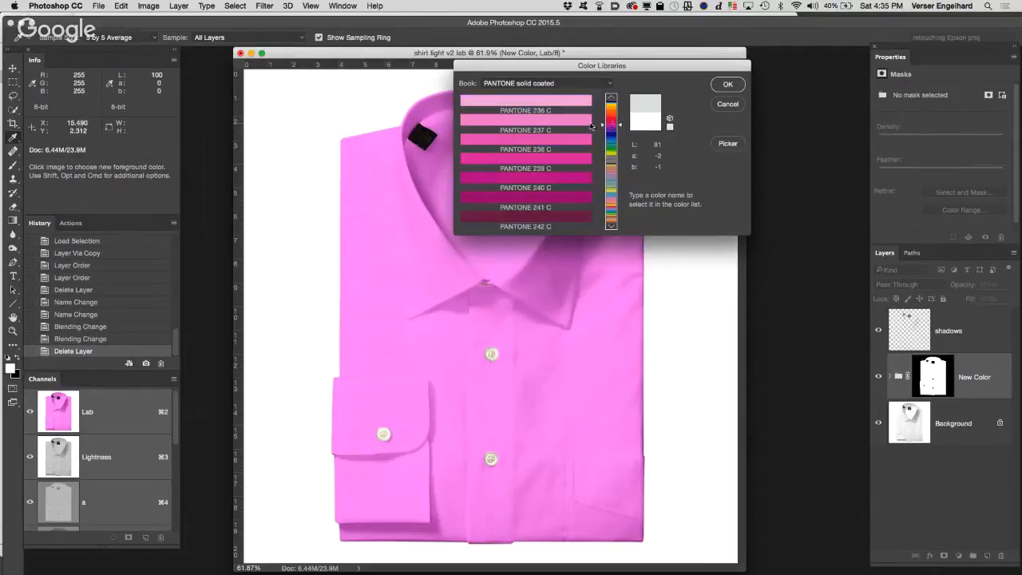
left_click(563, 84)
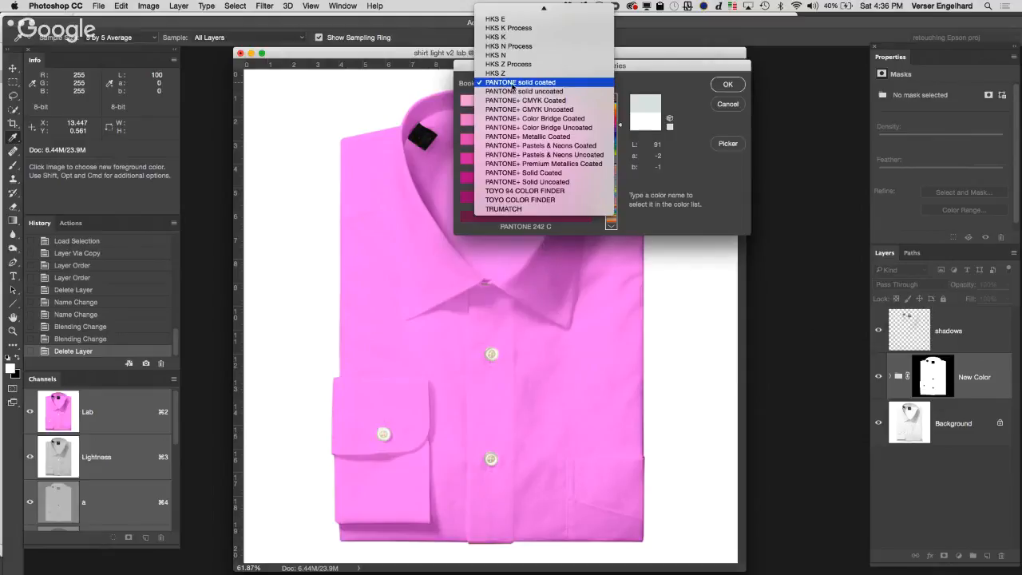
left_click(562, 86)
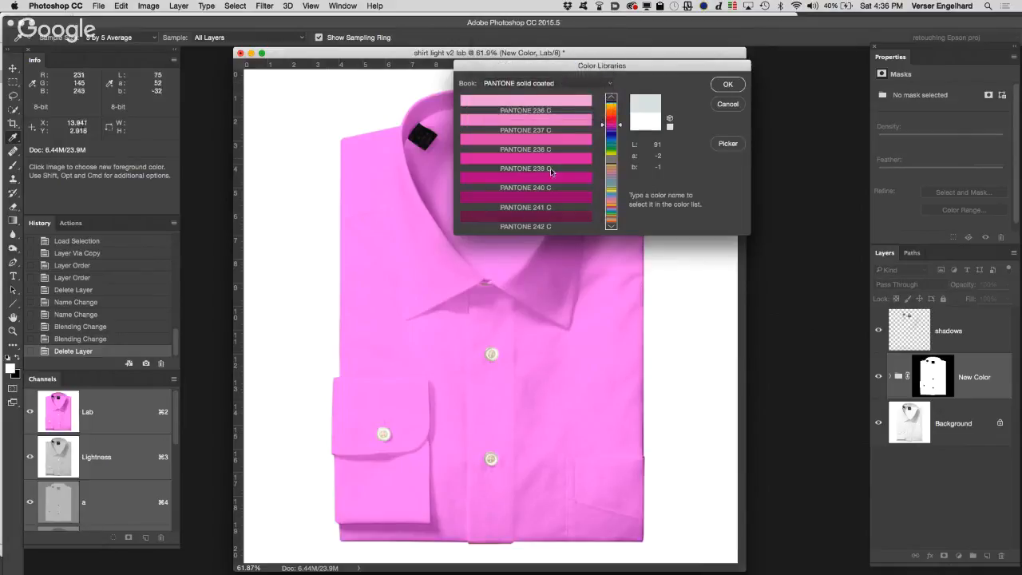
left_click(621, 140)
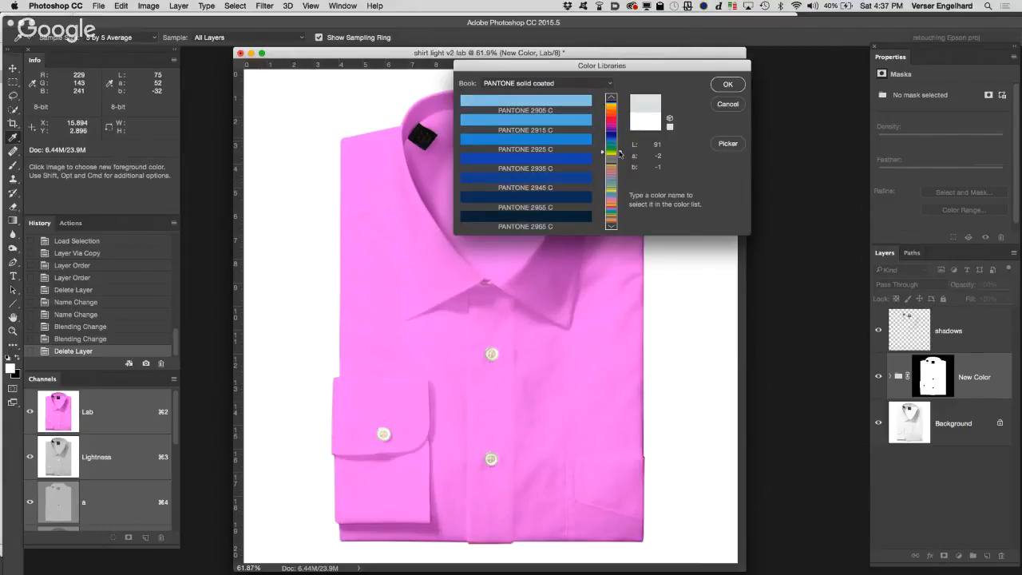
left_click(620, 153)
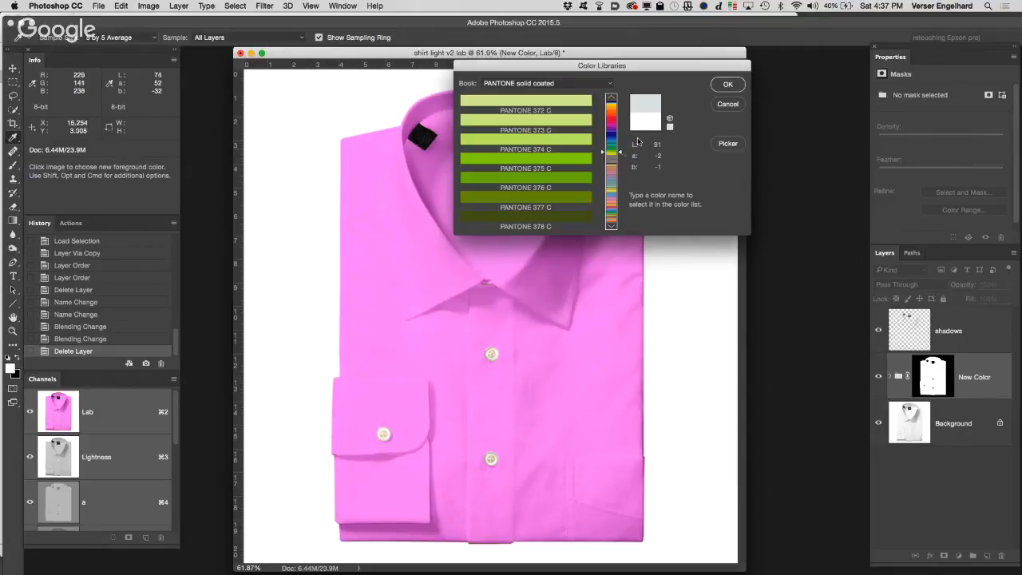
left_click(519, 122)
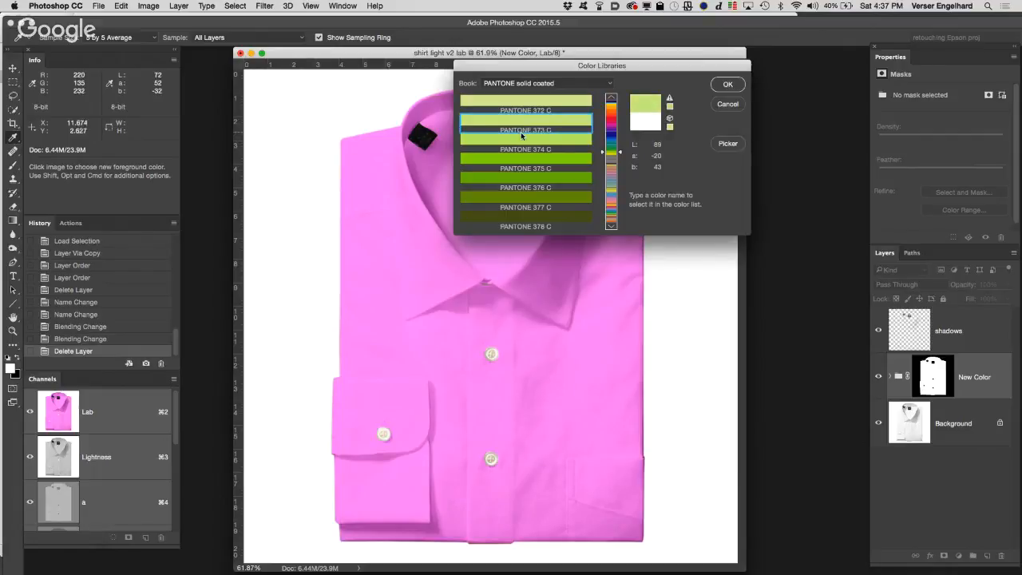
left_click(522, 138)
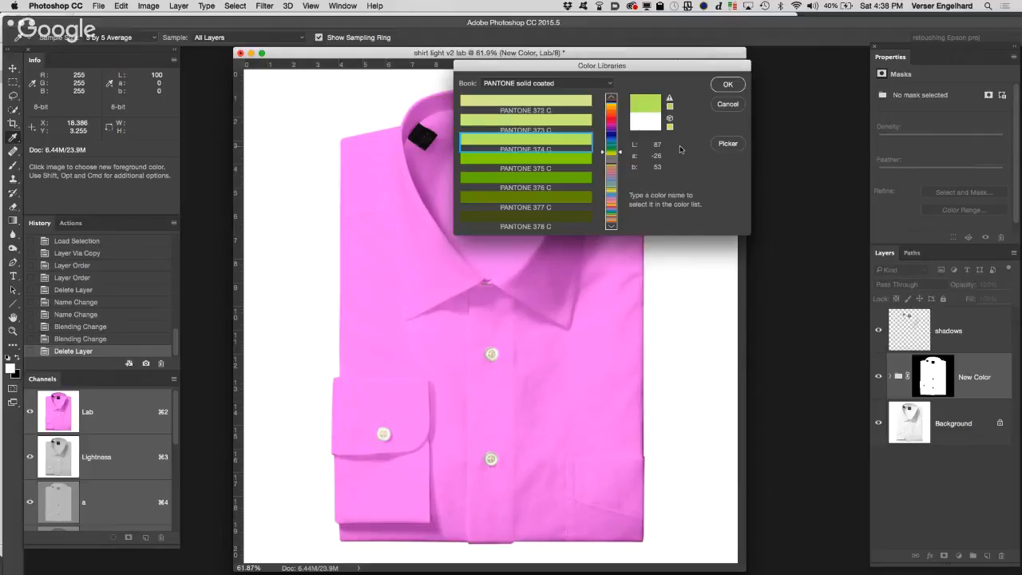
Step: Accept the PANTONE foreground color, then duplicate the New Color group and hide the original group
left_click(728, 85)
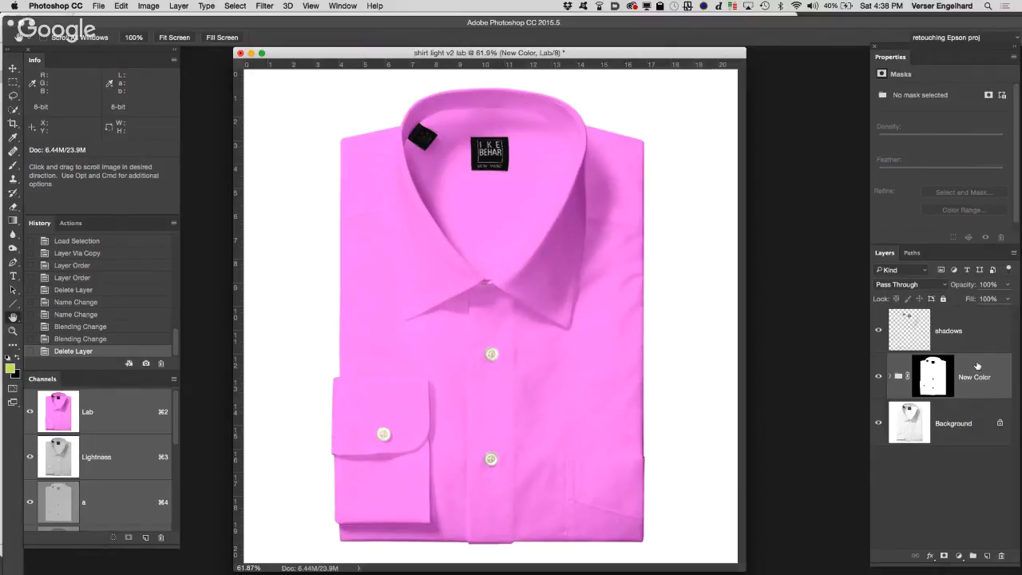
left_click_drag(982, 395, 986, 556)
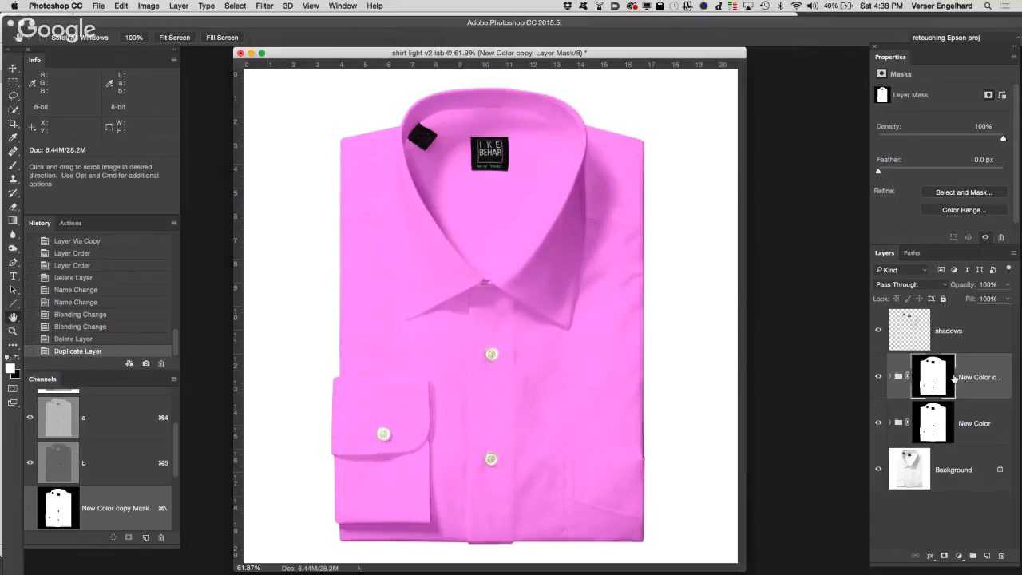
left_click(878, 424)
left_click(890, 377)
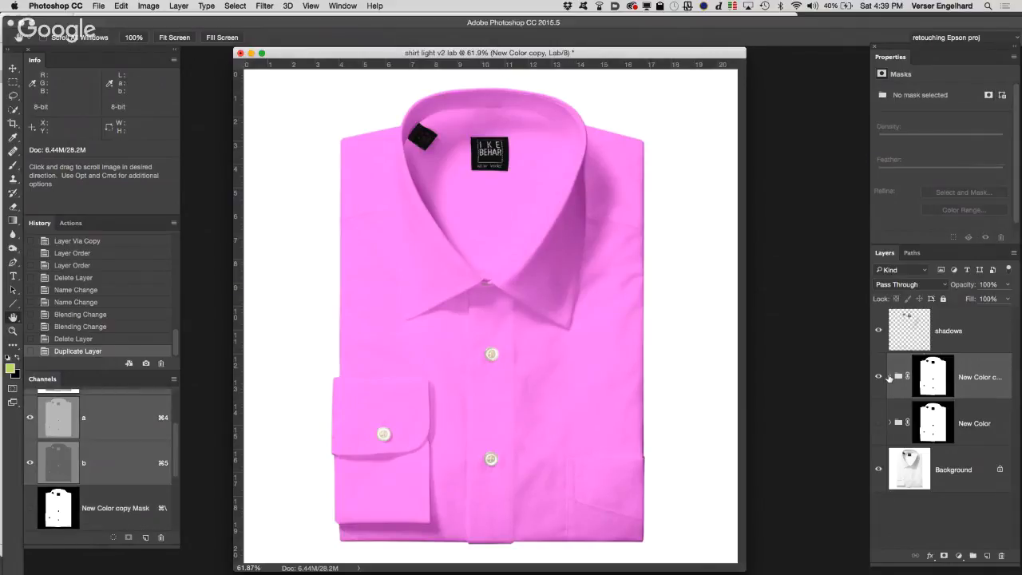
left_click(890, 377)
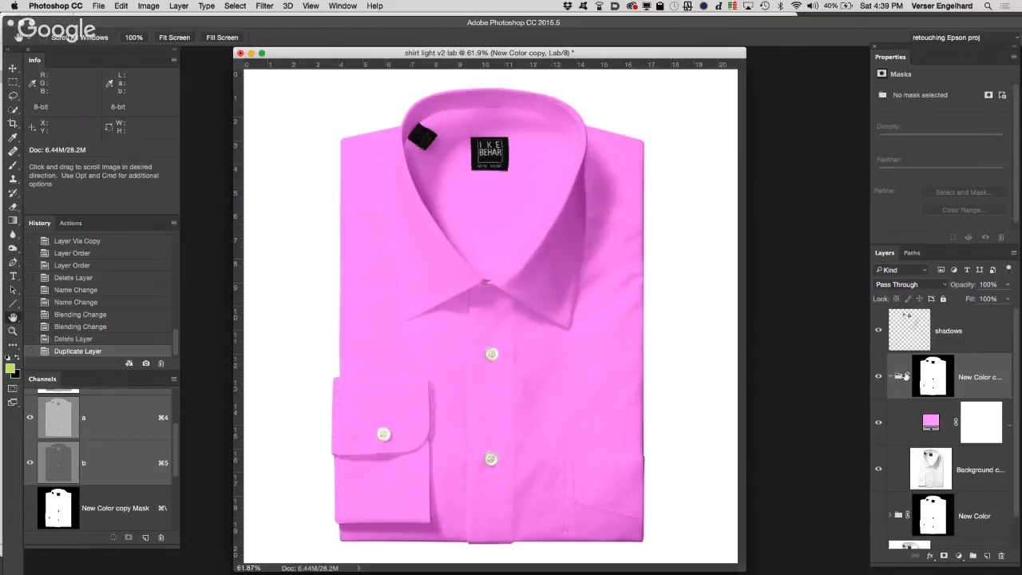
left_click(890, 376)
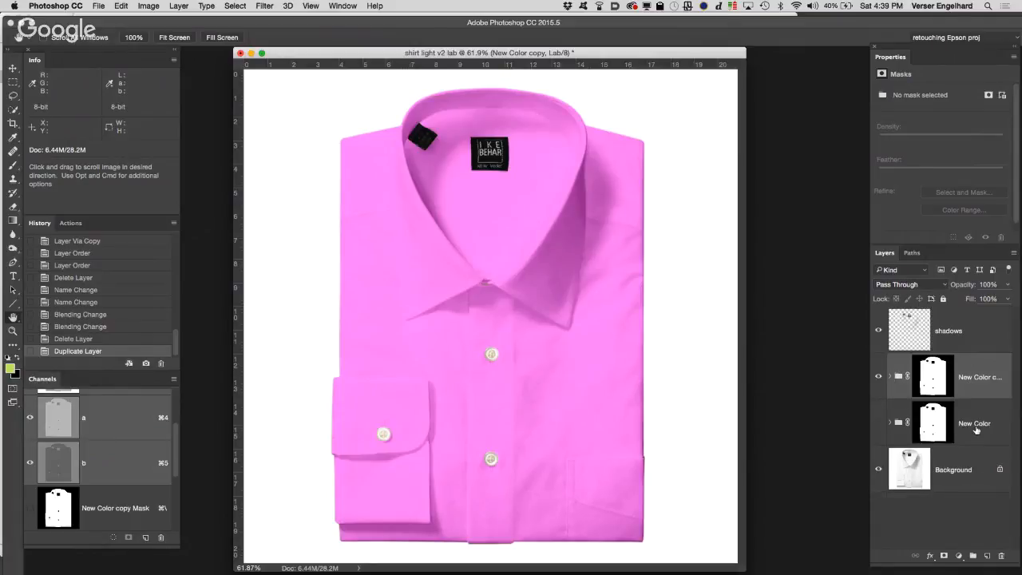
Step: Rename the hidden original New Color group as l74 a52 b-32
double_click(975, 424)
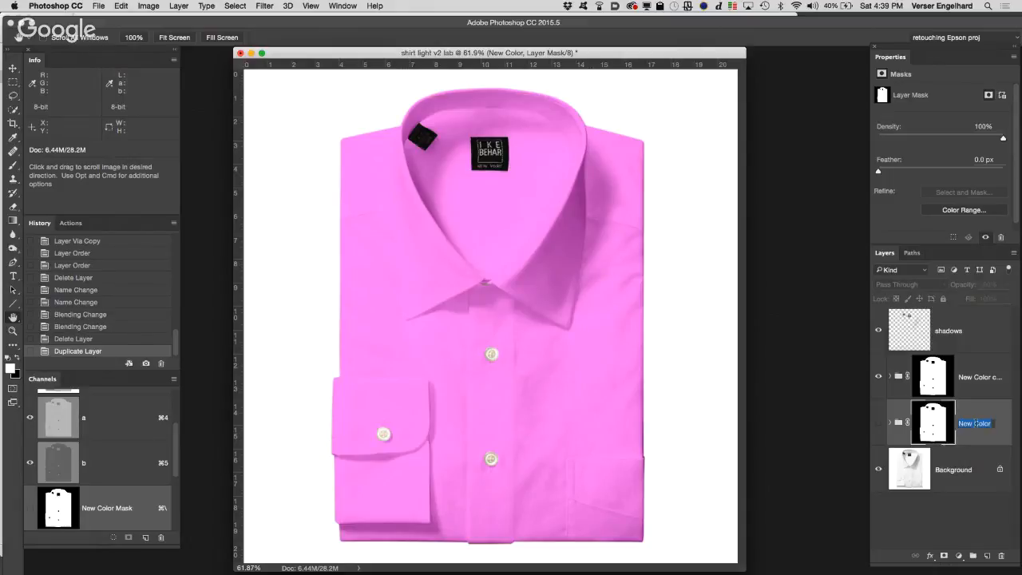
key("BackSpace")
type("l74")
type(" a")
type("f2")
type(" b")
type("-32")
key("Return")
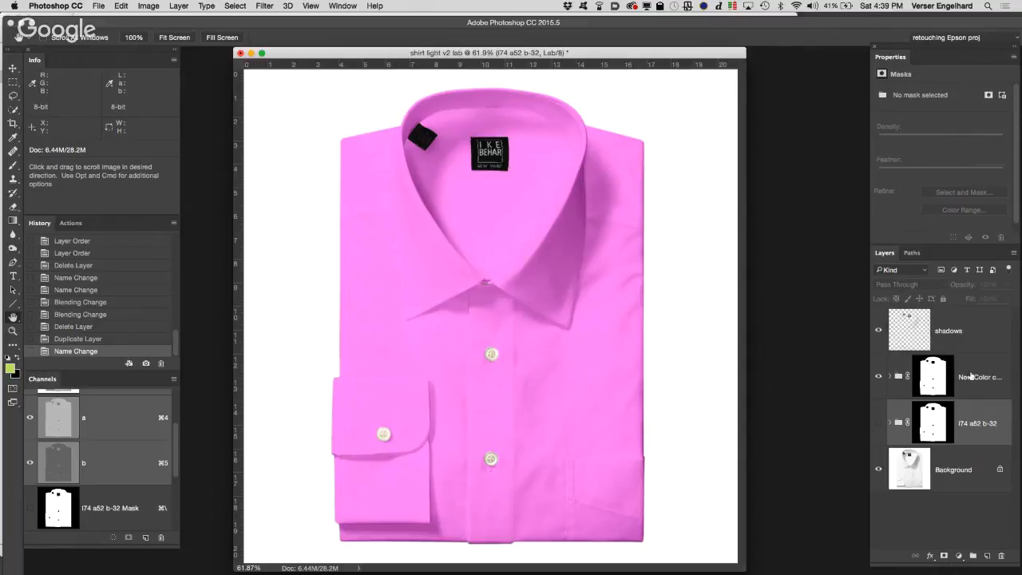
Step: Rename the duplicated New Color group as pantone 737C
left_click(981, 377)
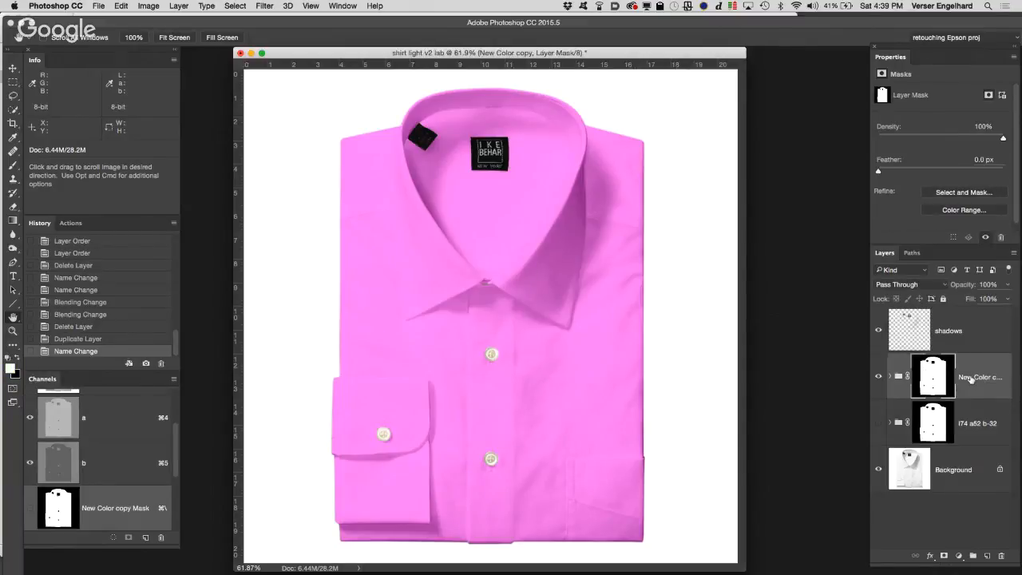
double_click(981, 377)
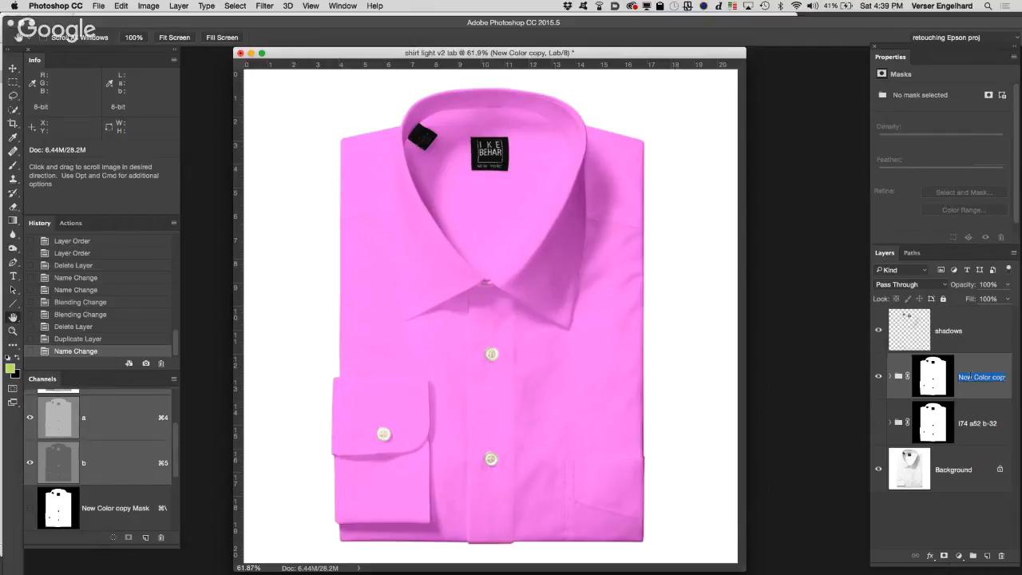
type("pantone 737C")
Step: Change the solid color fill inside the pantone 737C group to Lab values L 84, a -26, b 53
left_click(890, 378)
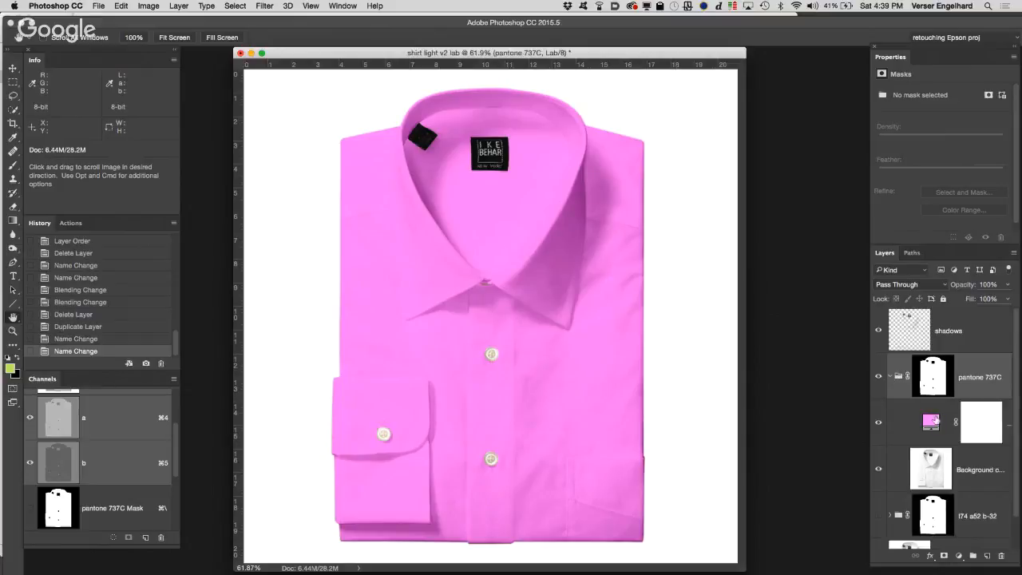
double_click(930, 421)
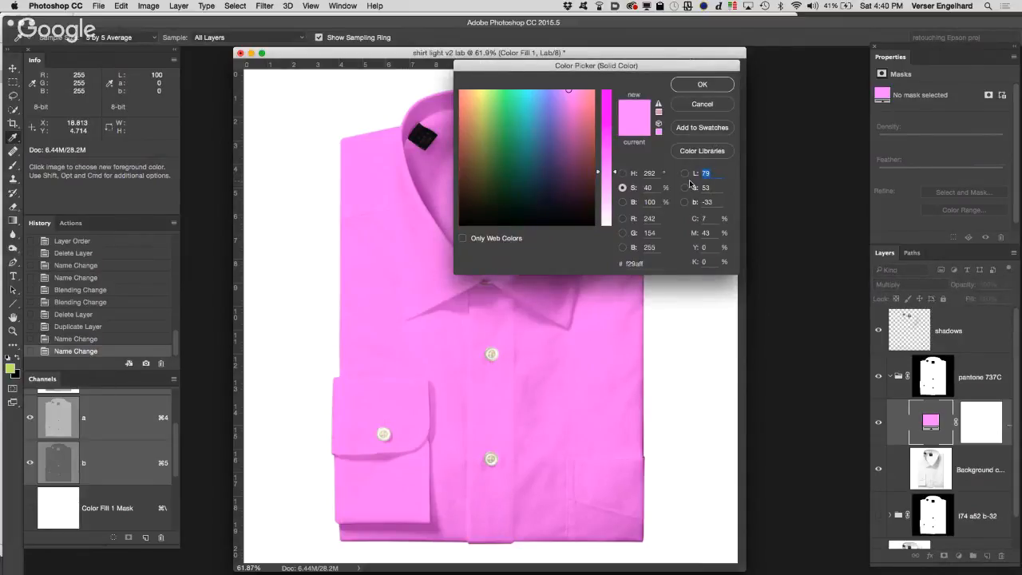
type("84")
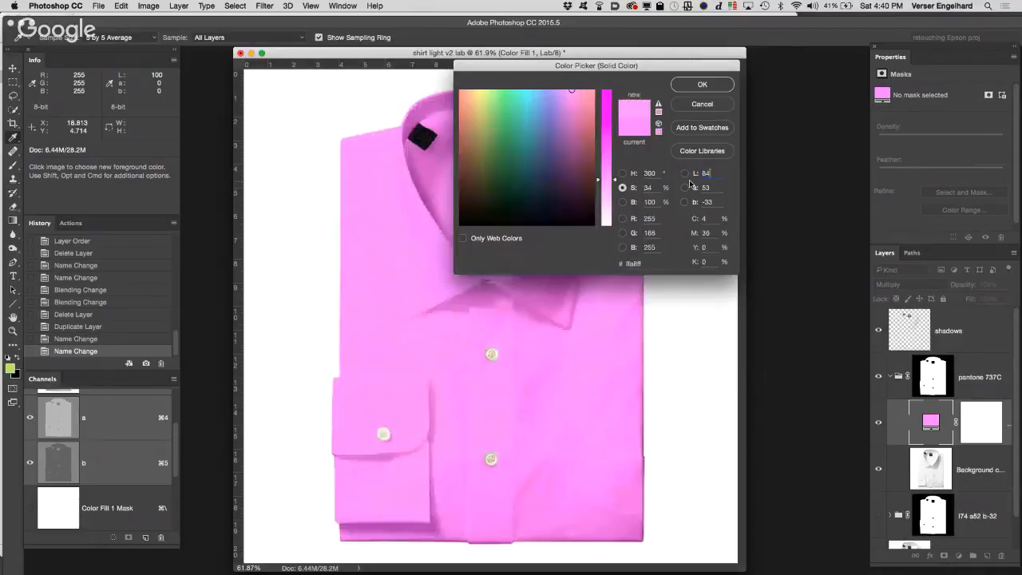
key("Tab")
type("-26")
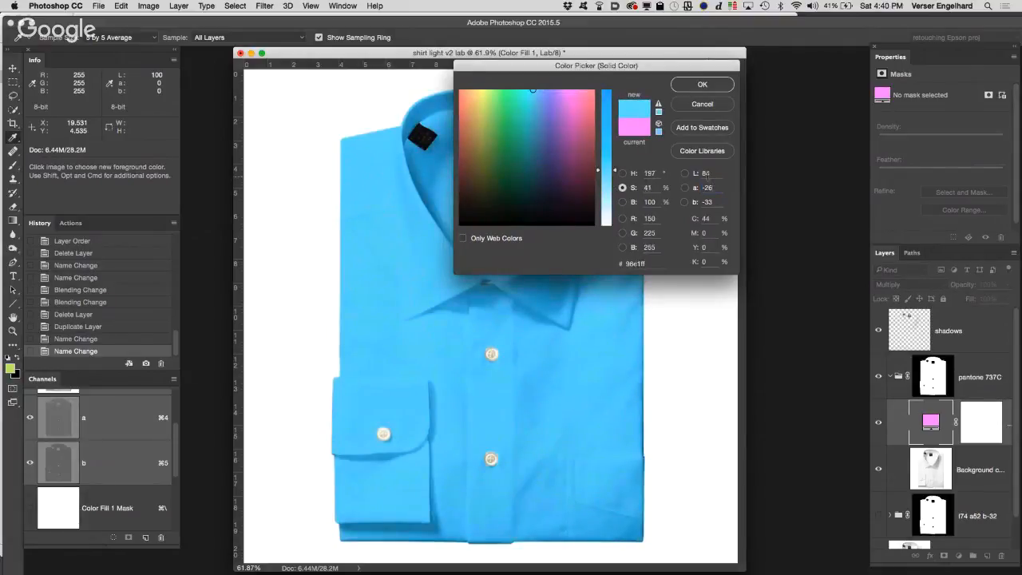
key("Tab")
type("53")
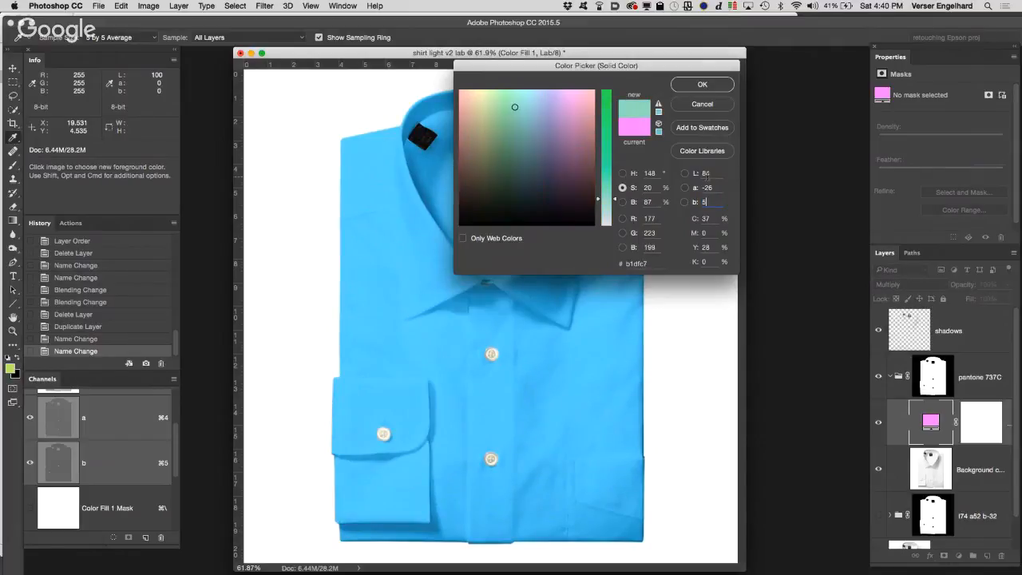
left_click(698, 85)
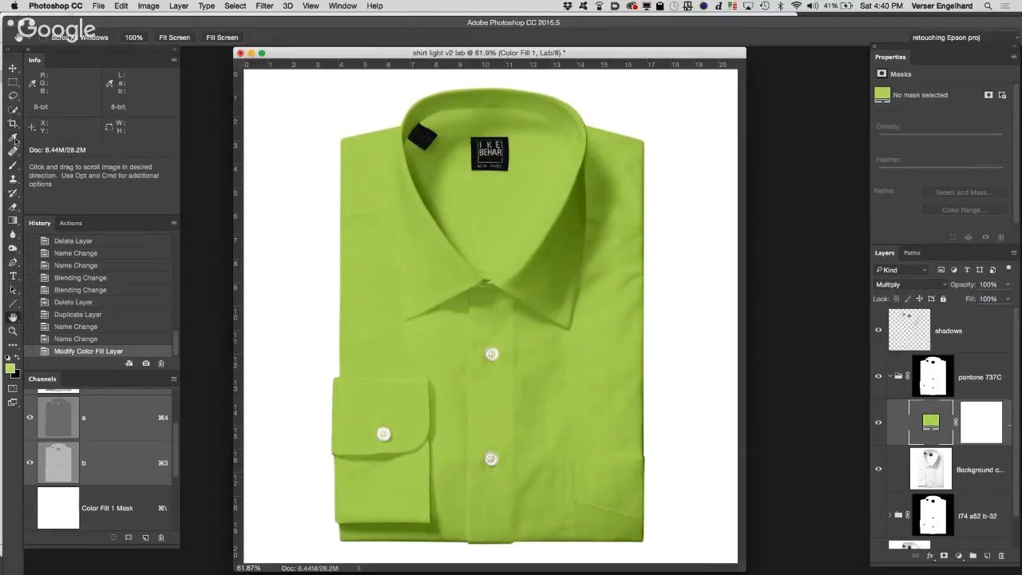
Step: Place a color sampler point on the shirt's front placket, midway between its two lower buttons
left_click_drag(13, 136, 68, 159)
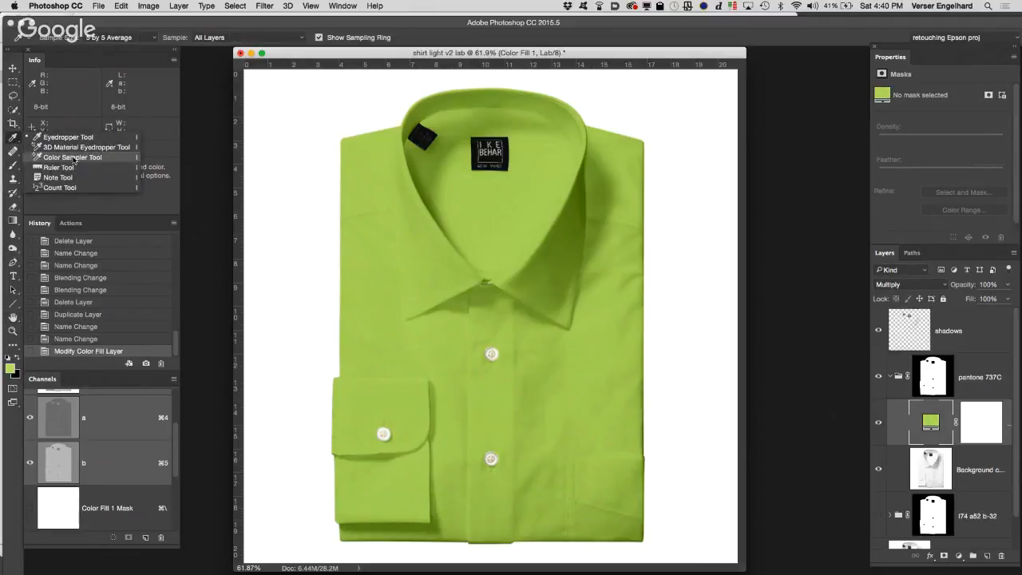
left_click(73, 158)
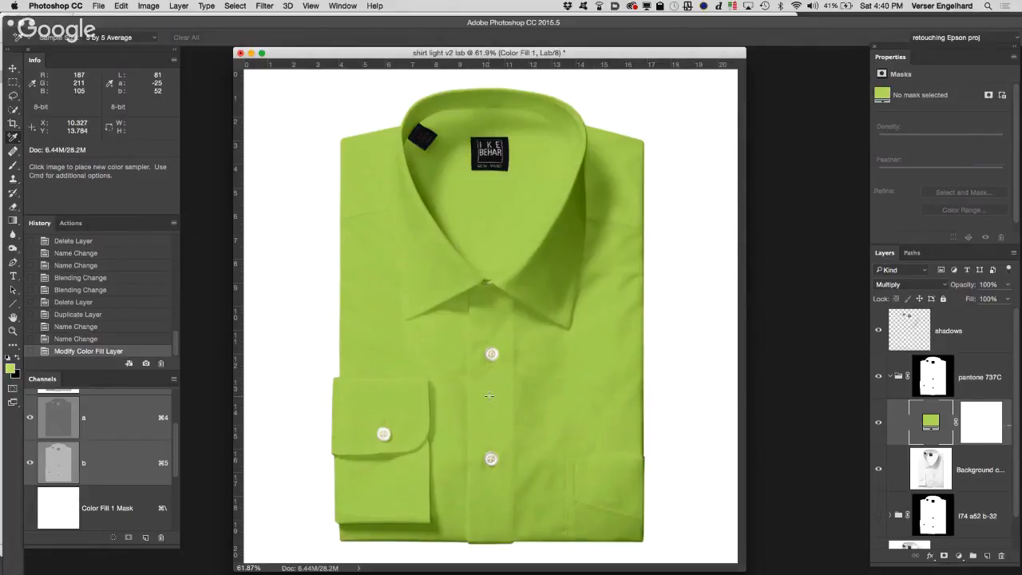
left_click(489, 395)
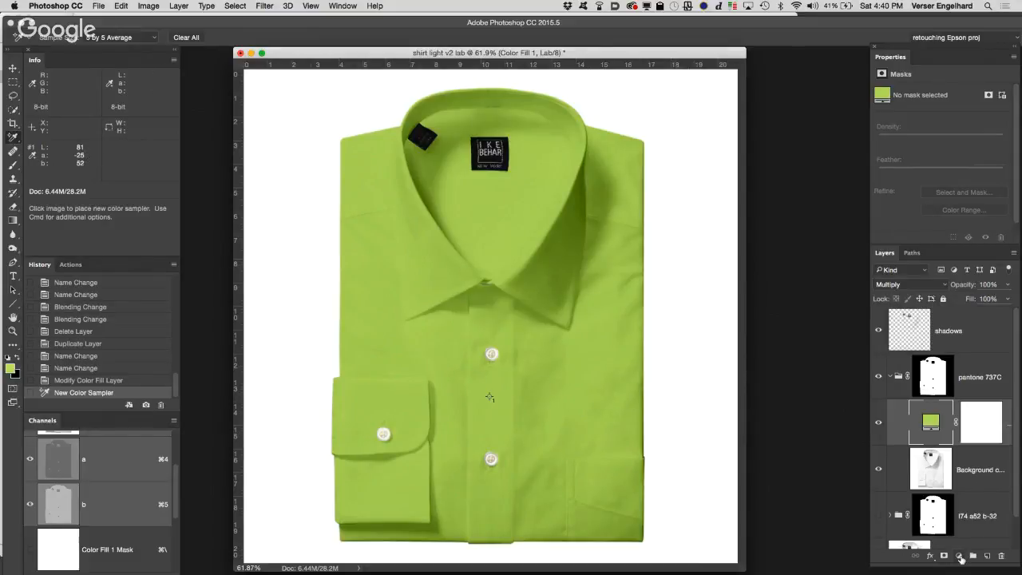
Step: Add a Curves adjustment layer above the color fill and raise Lightness at the sampler point to L 84
left_click(960, 556)
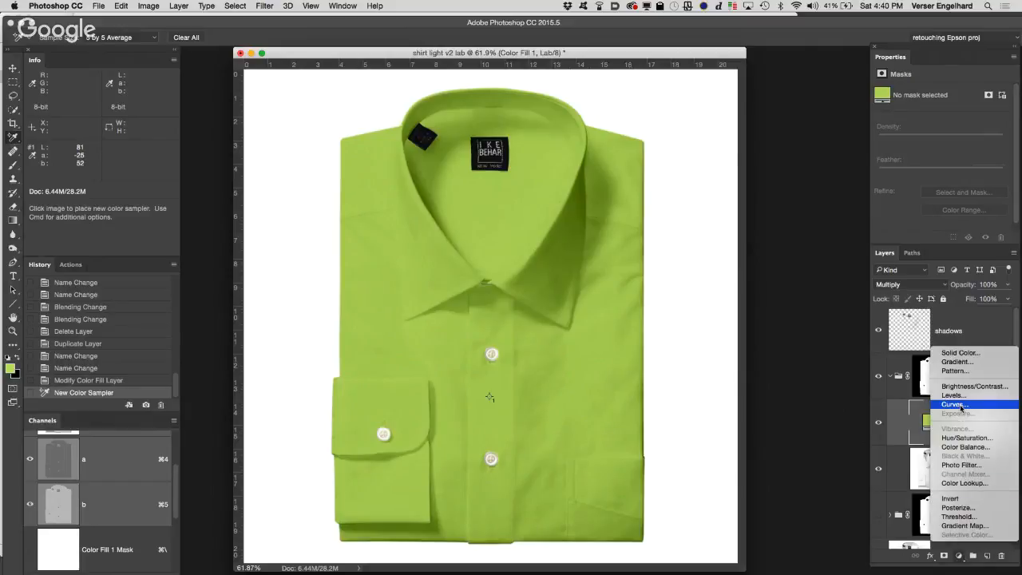
left_click(961, 408)
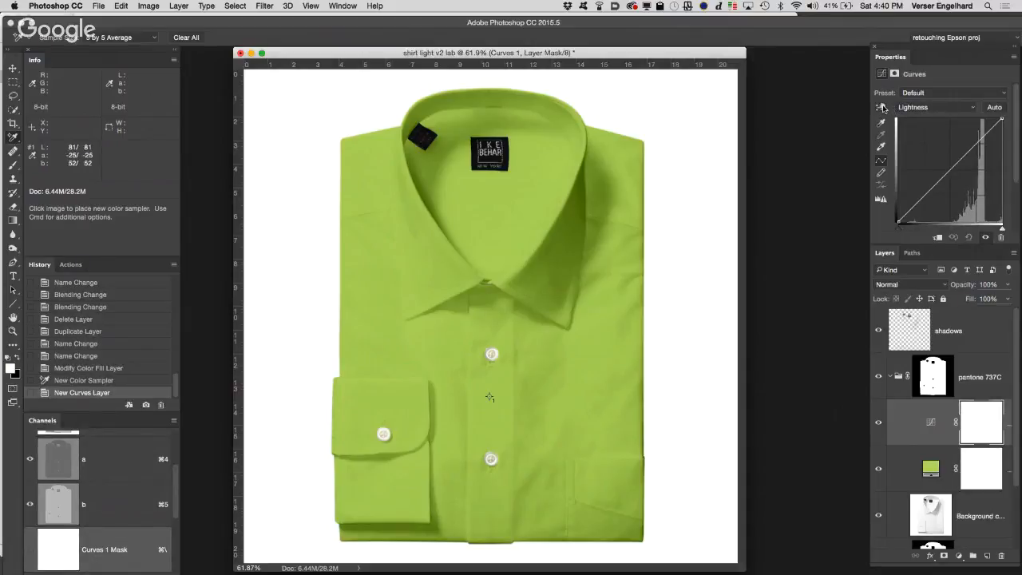
left_click(882, 107)
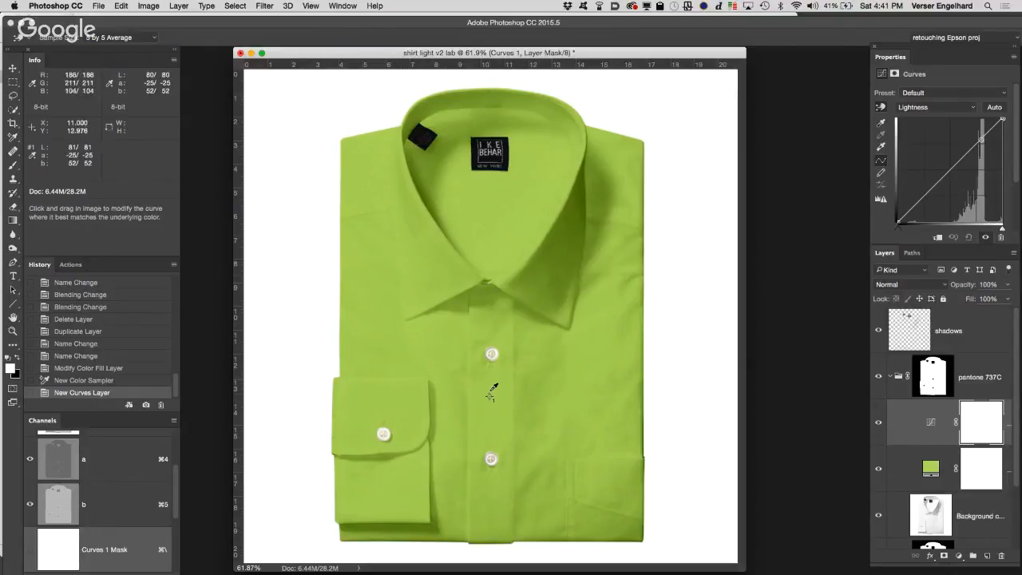
left_click_drag(492, 394, 492, 393)
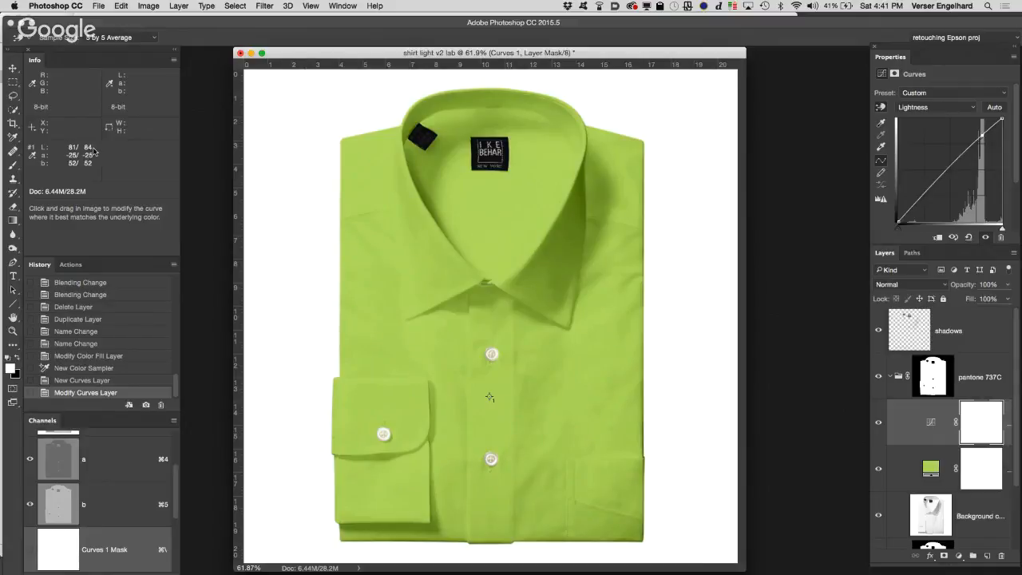
Step: Adjust the a and b curves at the sampler point to bring a to -26 and b to 53
left_click(935, 110)
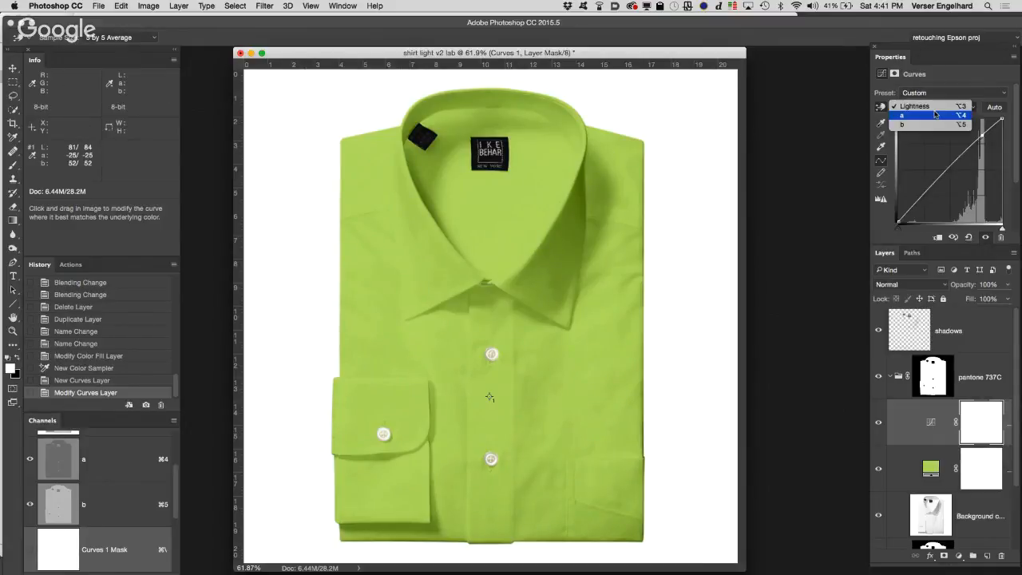
left_click(935, 115)
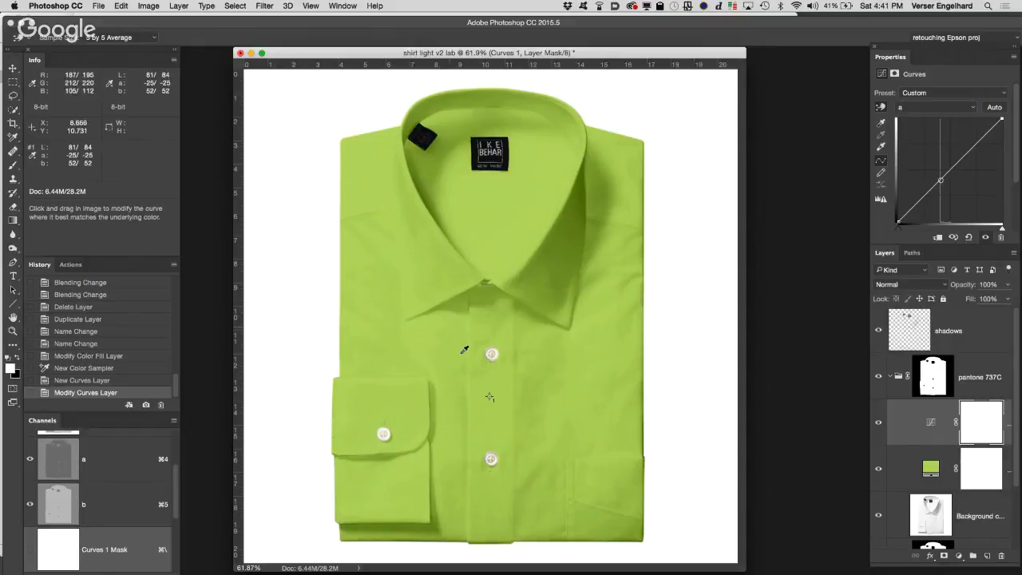
left_click(492, 394)
left_click(490, 396)
key("Down")
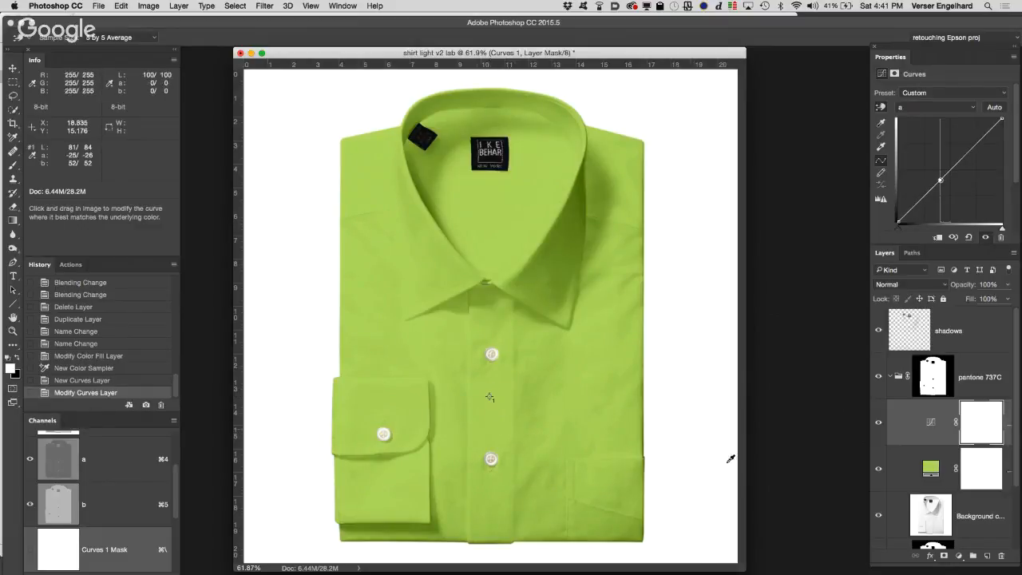
left_click(936, 107)
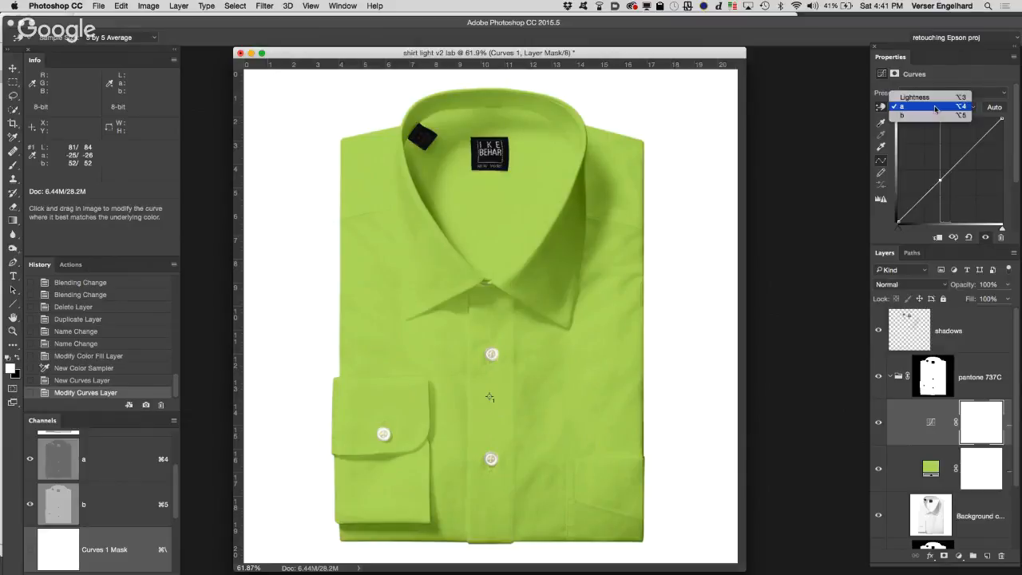
left_click(930, 117)
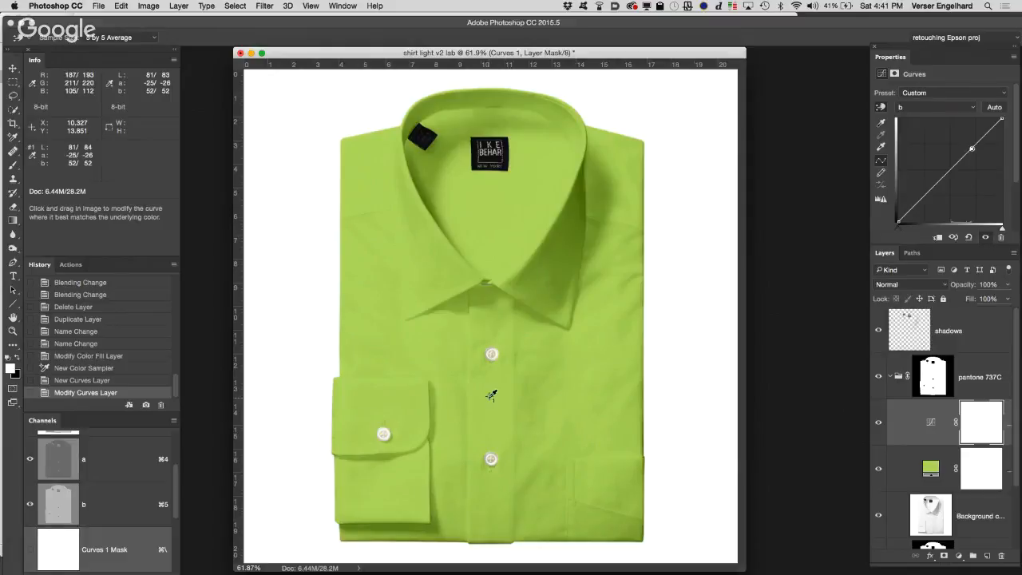
left_click(491, 394)
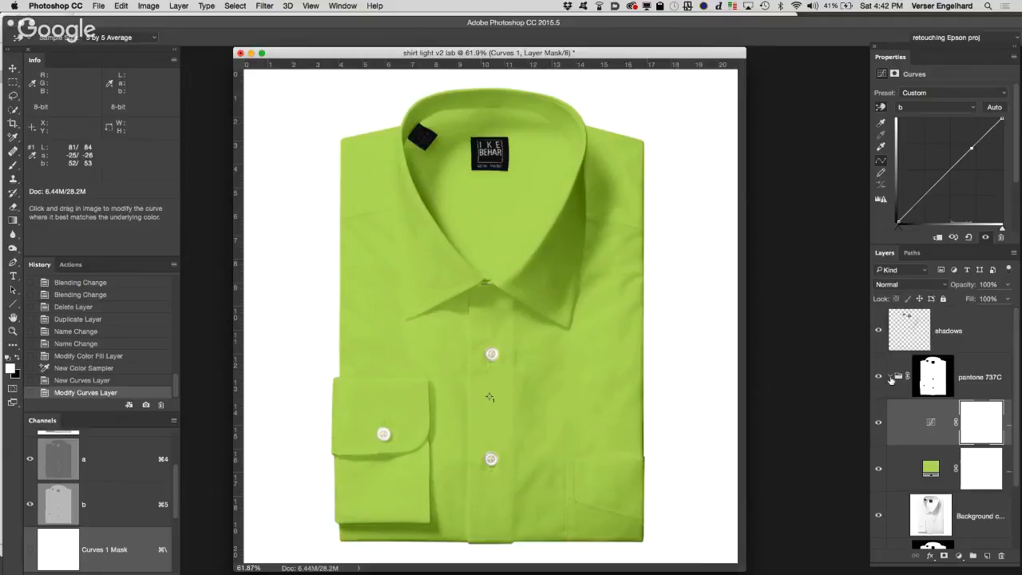
Step: Collapse and hide the pantone 737C group, and briefly show the l74 a52 b-32 group to compare the colors
left_click(891, 379)
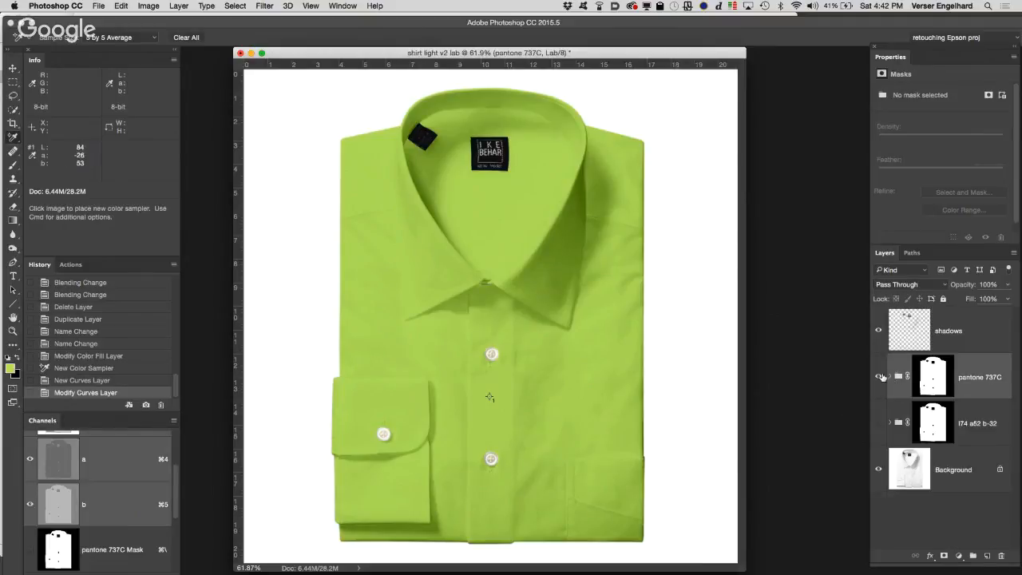
left_click(879, 378)
left_click(878, 424)
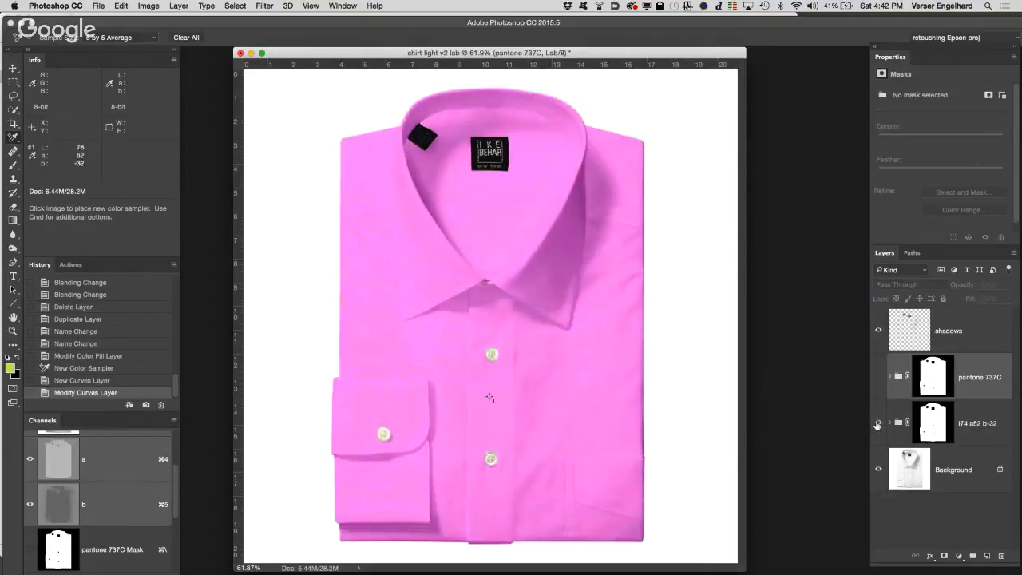
left_click(877, 423)
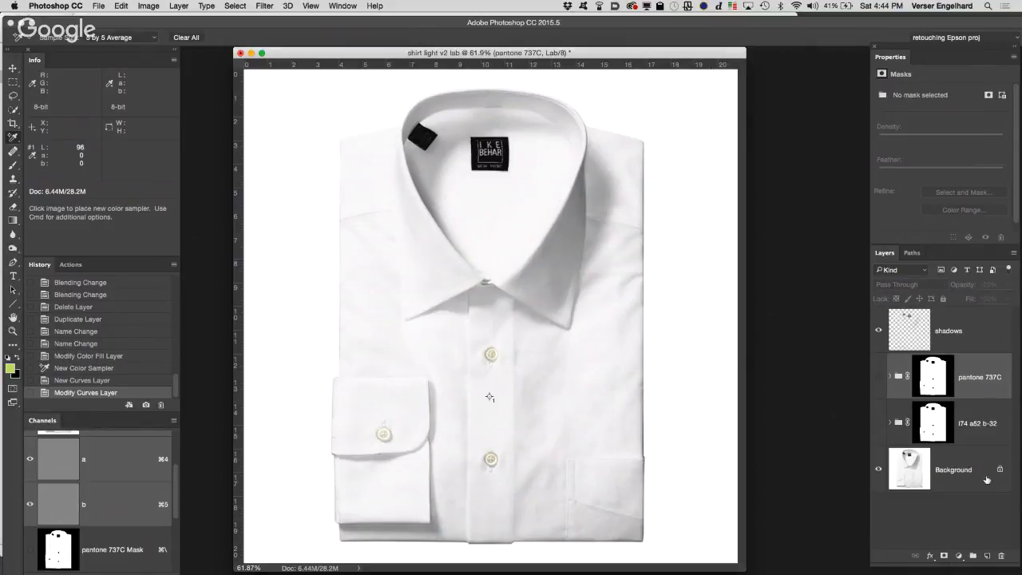
Step: Restore the minimized dark shirt document, move its window aside and return to the Lab shirt document
mouse_move(942, 572)
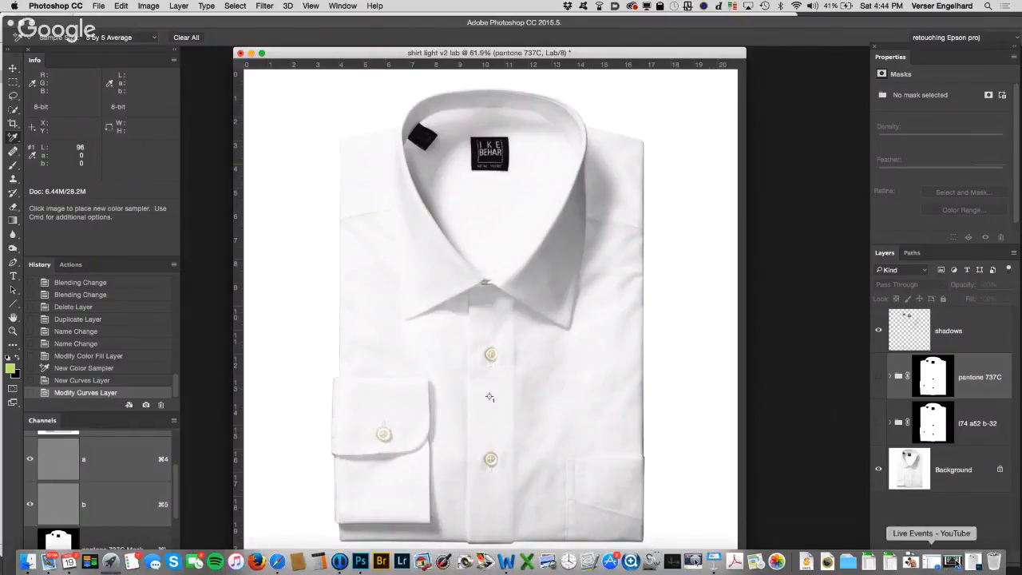
left_click(972, 562)
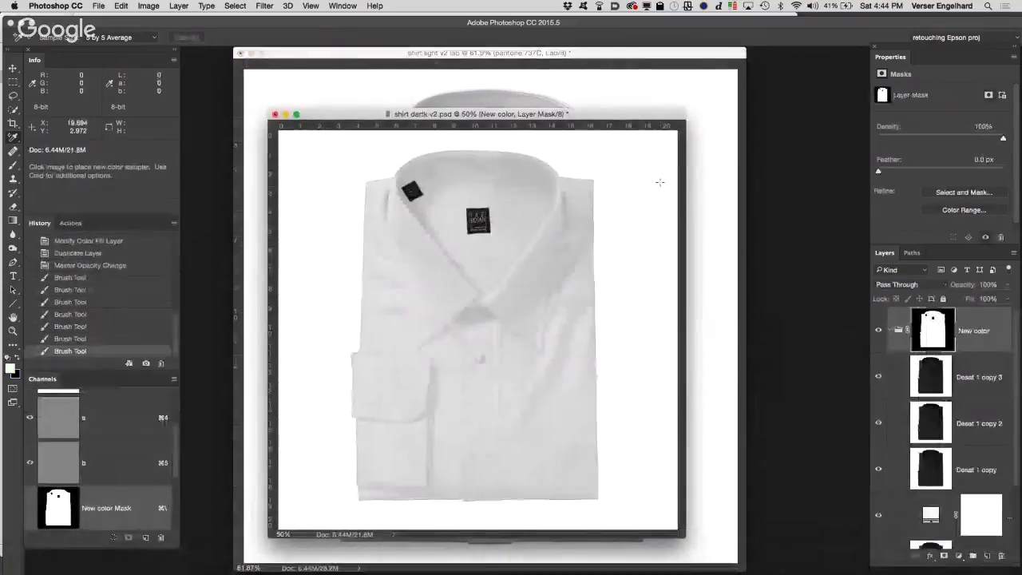
left_click_drag(657, 114, 866, 229)
left_click(708, 155)
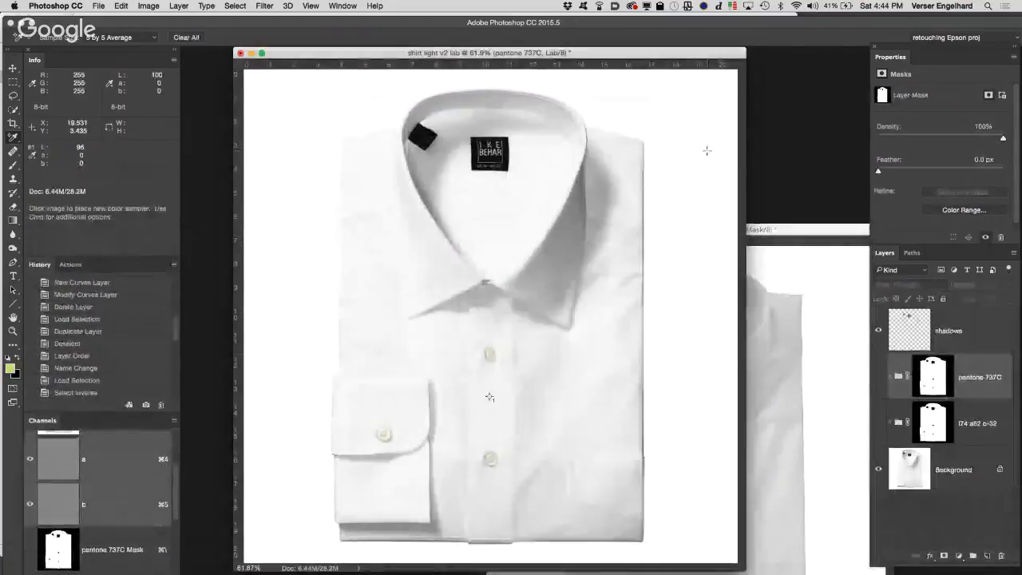
Step: Show the pantone 737C group and copy it into the dark shirt document above the collapsed New color group
left_click(878, 377)
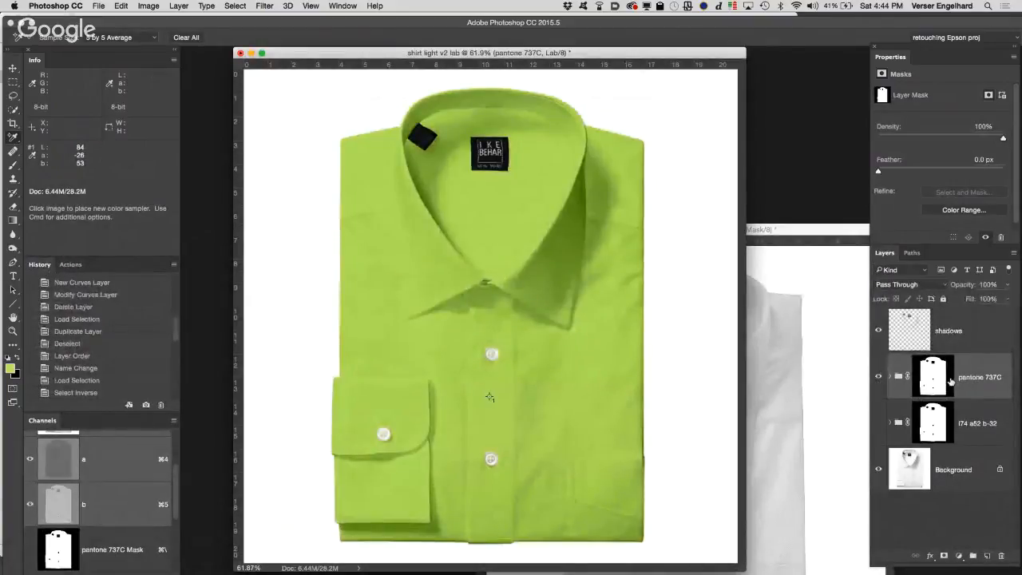
left_click(823, 374)
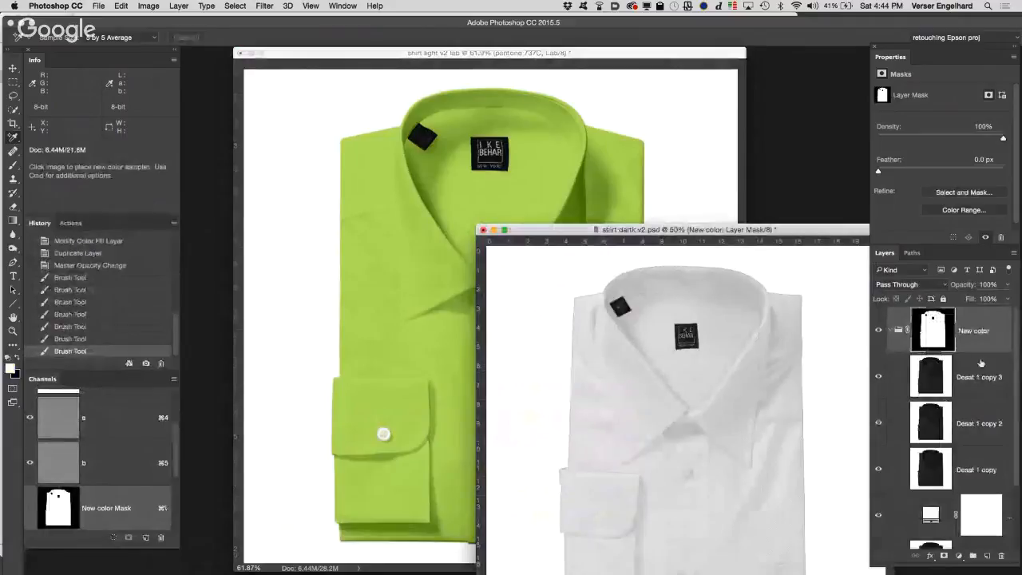
left_click(892, 330)
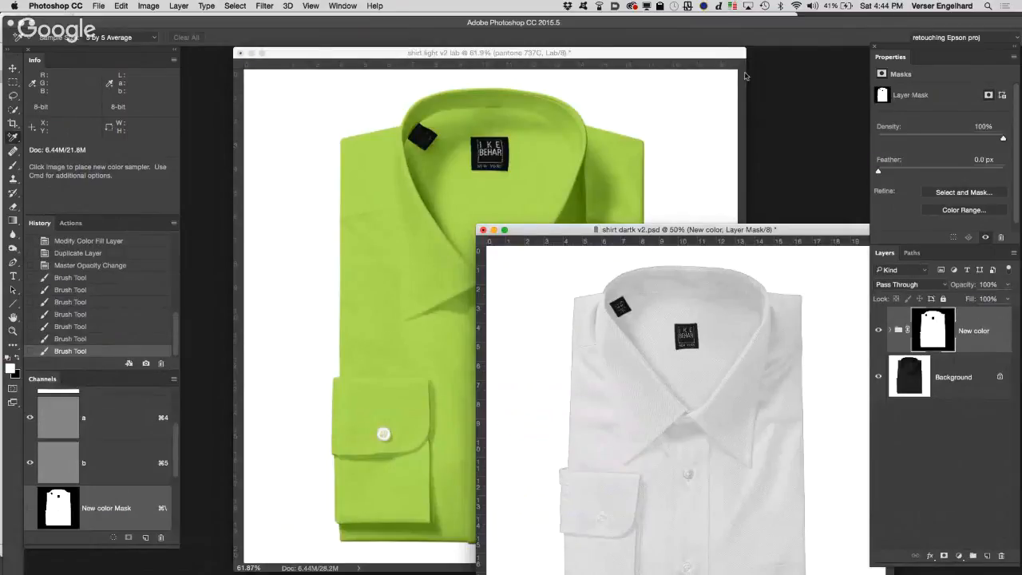
left_click(669, 134)
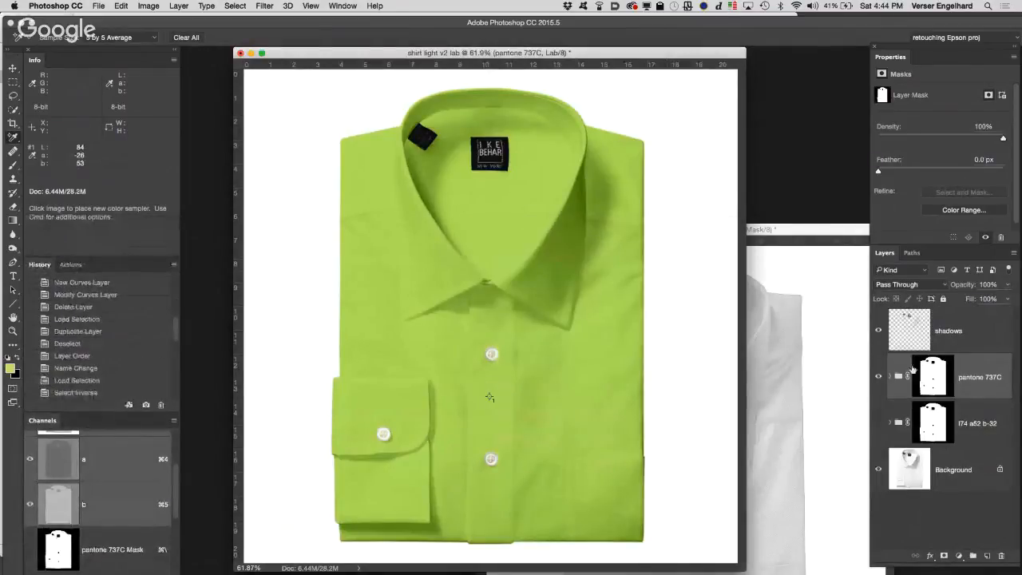
left_click_drag(935, 388, 790, 383)
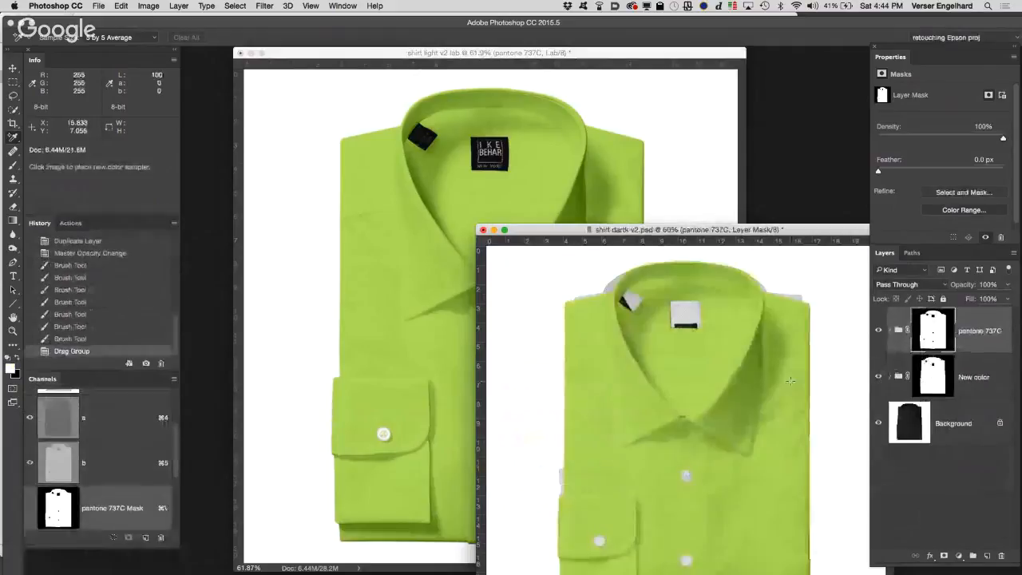
left_click_drag(797, 229, 681, 85)
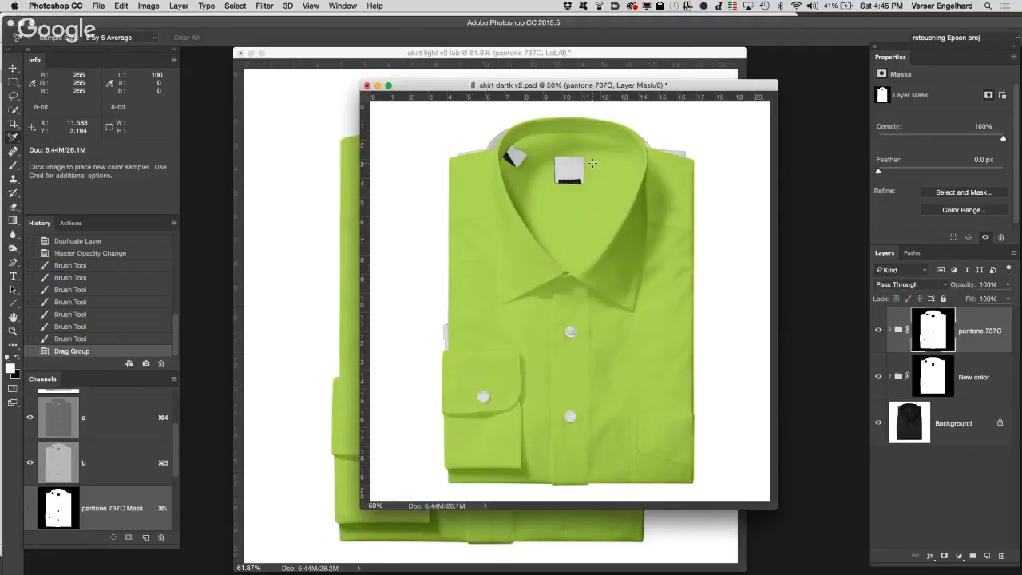
Step: Switch to Finder and open Skin_Eyes_Retouch v3.psd from the Class 11 Teacher Folder, moving its window clear of the panels
mouse_move(26, 568)
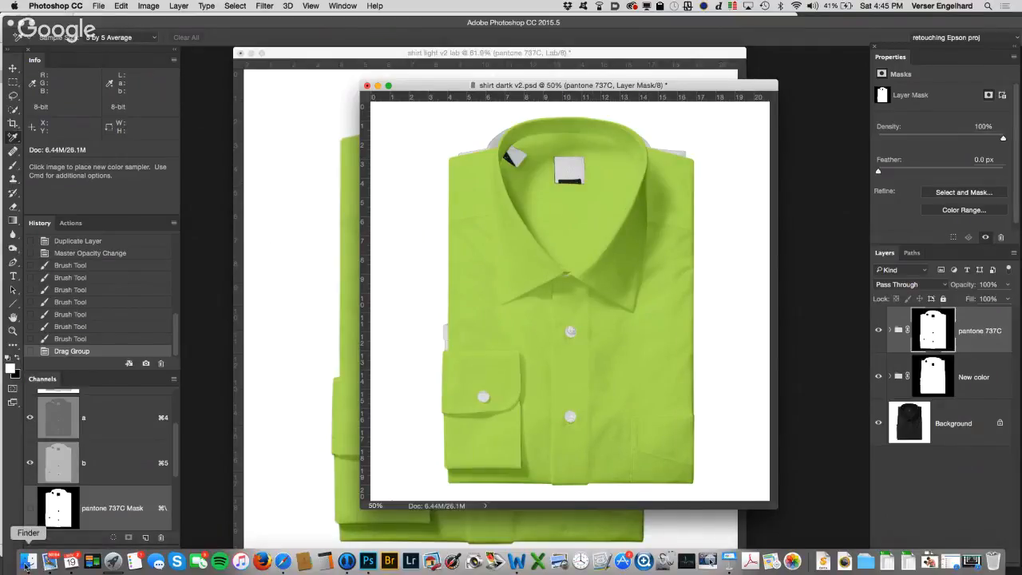
left_click(26, 562)
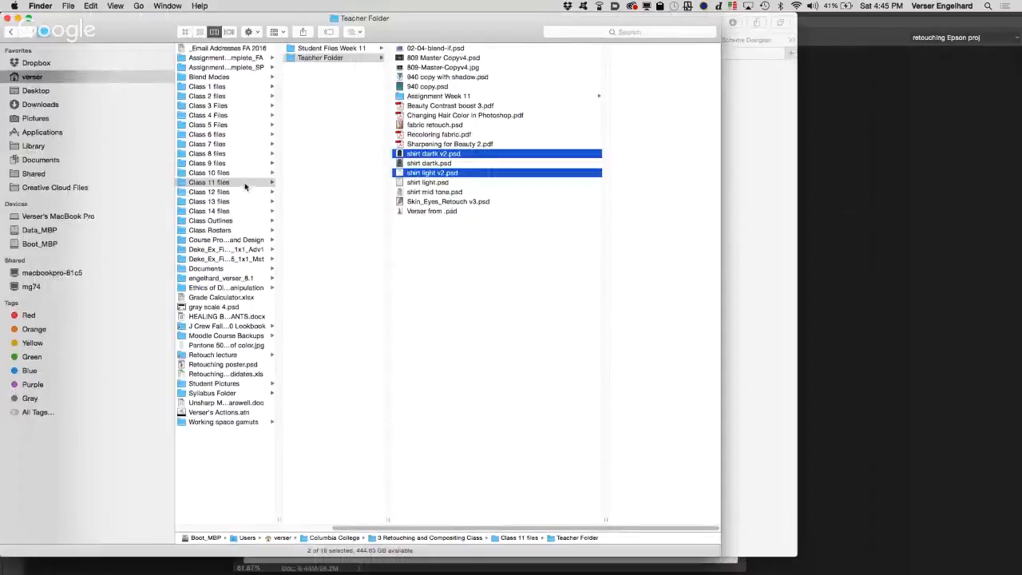
left_click(366, 50)
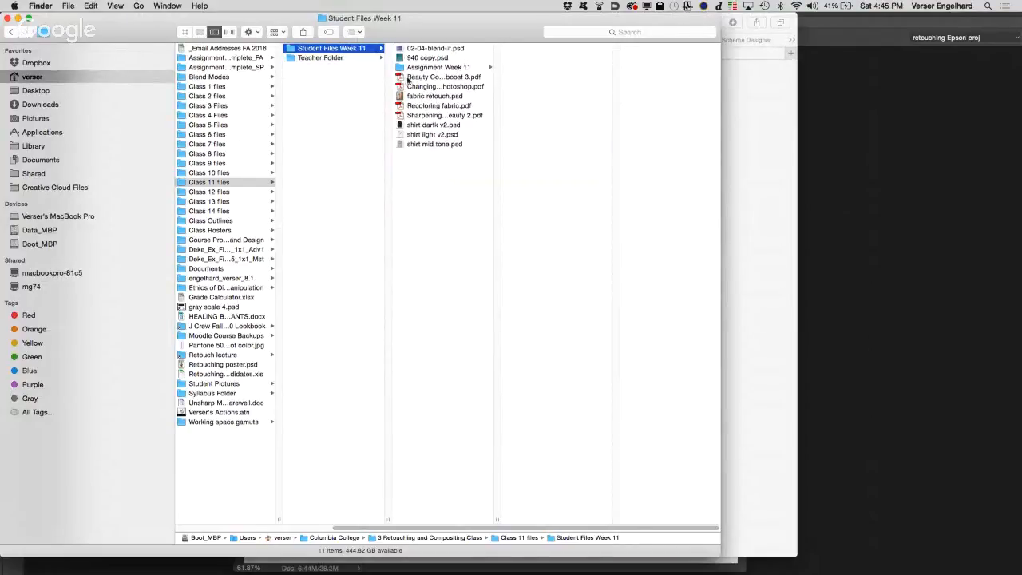
left_click(210, 173)
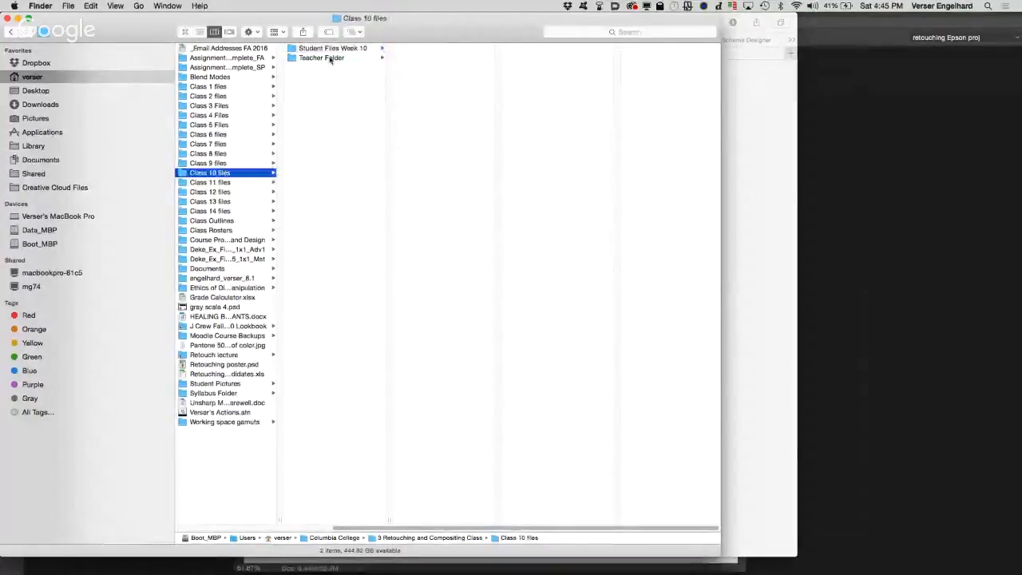
left_click(342, 49)
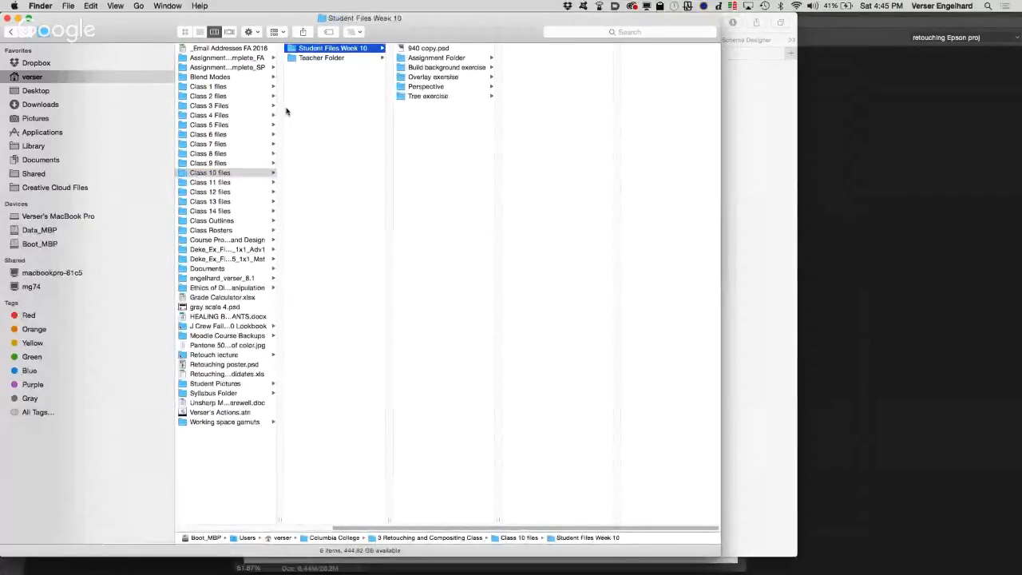
left_click(223, 174)
left_click(219, 182)
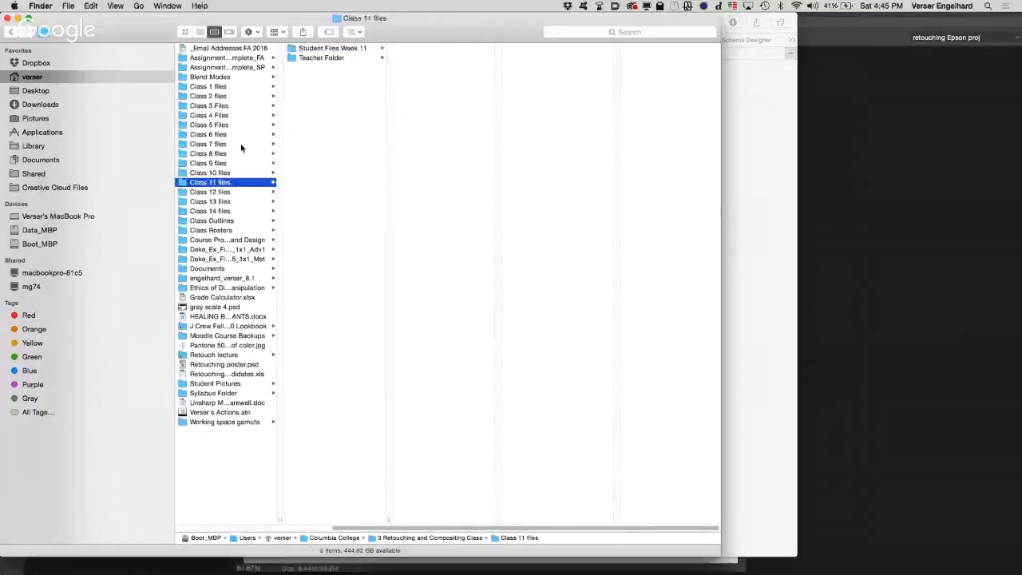
left_click(327, 58)
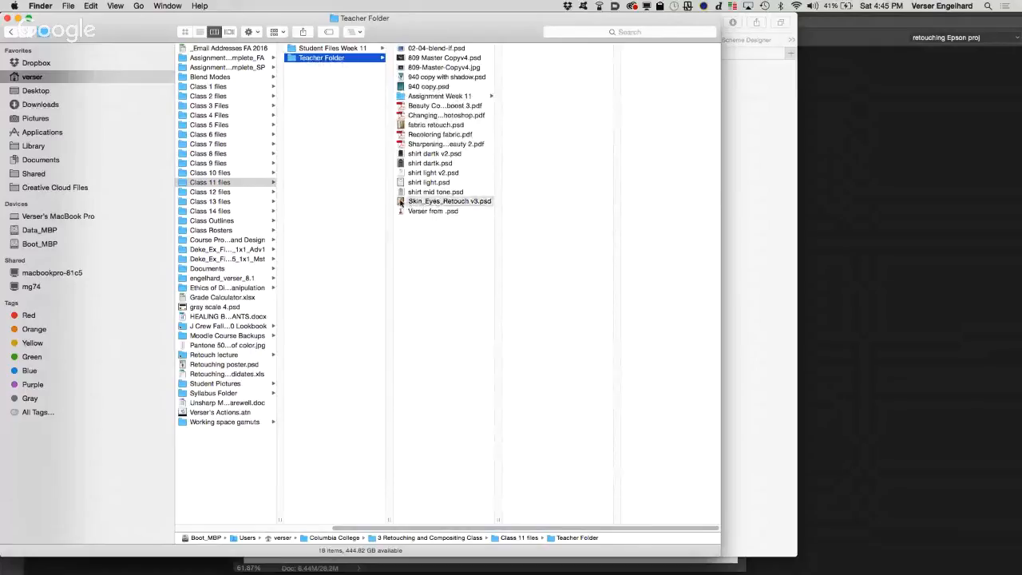
double_click(431, 201)
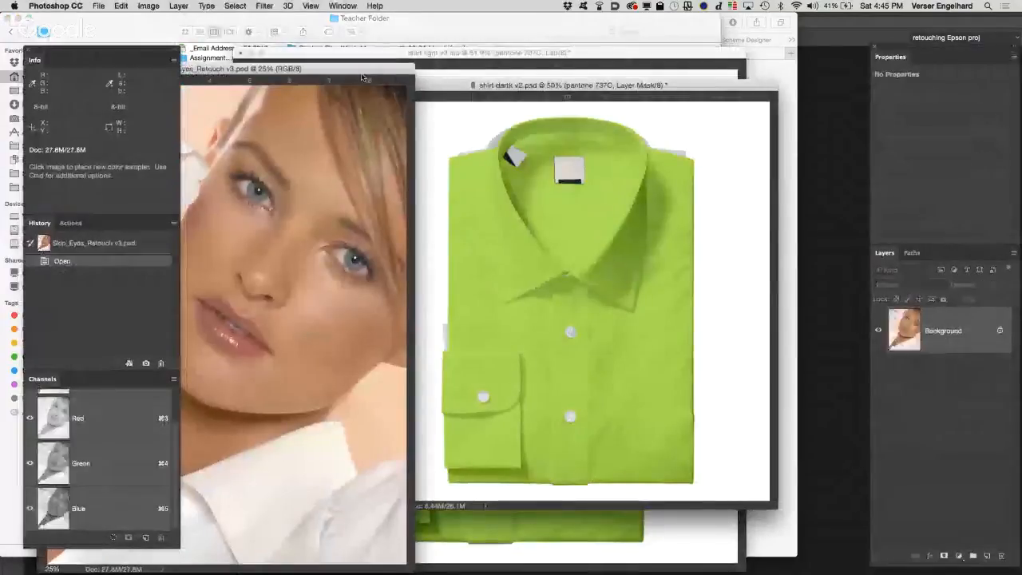
left_click_drag(363, 78, 579, 12)
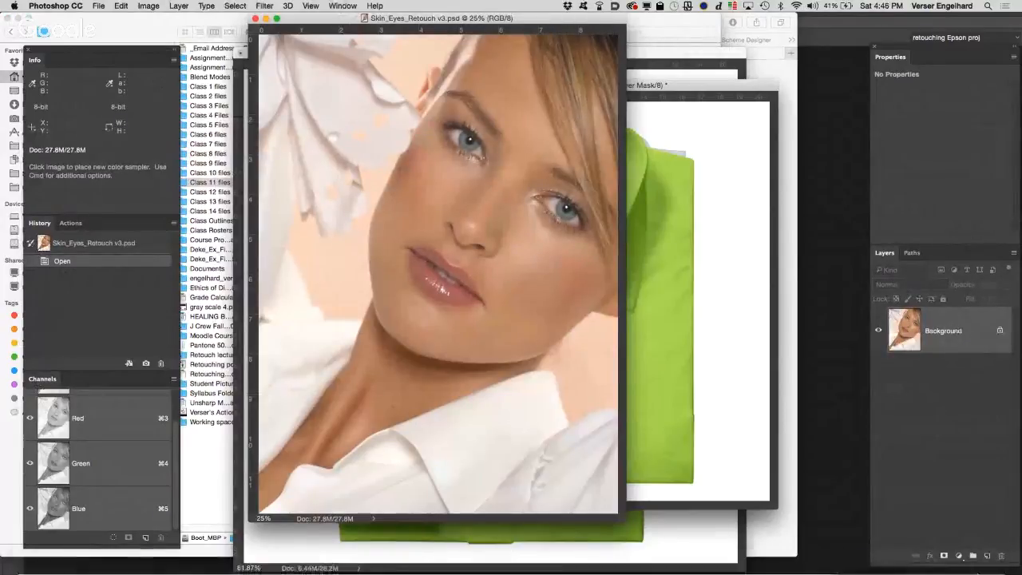
Step: Add a Curves adjustment layer with an S-shaped contrast curve to the portrait and reduce its opacity to 44%
left_click(958, 554)
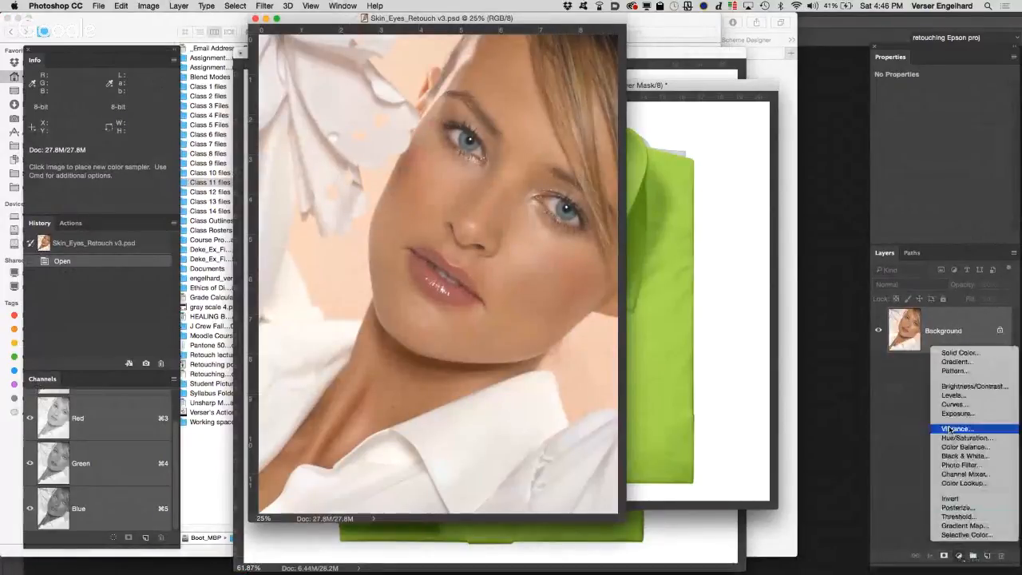
left_click(951, 405)
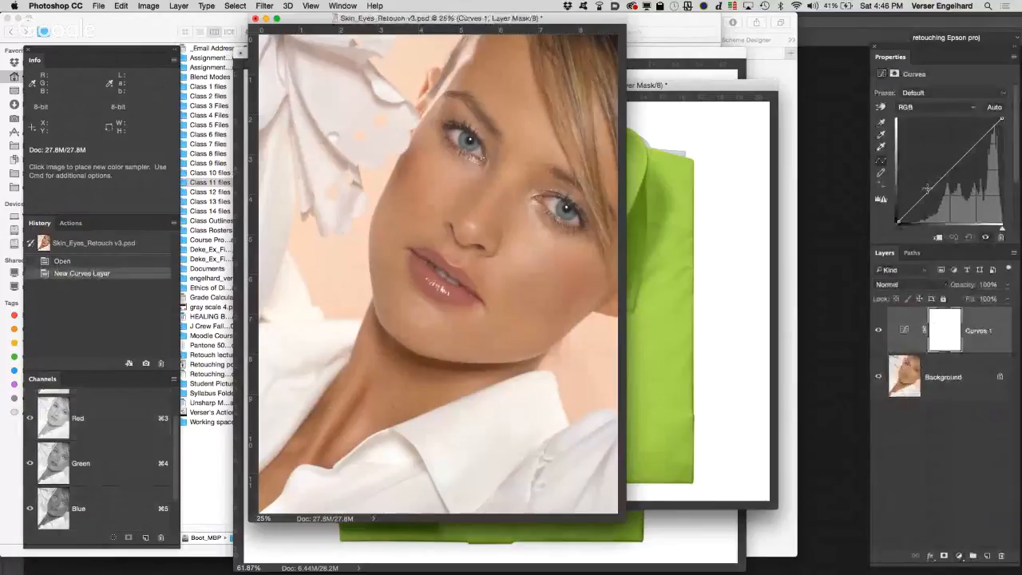
left_click_drag(928, 190, 931, 196)
left_click_drag(973, 151, 972, 140)
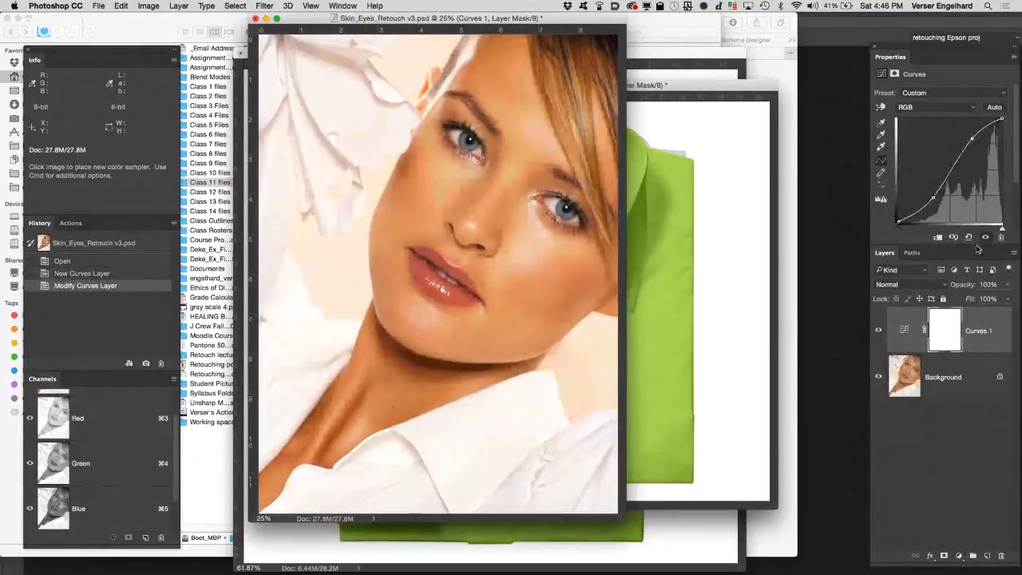
left_click_drag(965, 285, 942, 288)
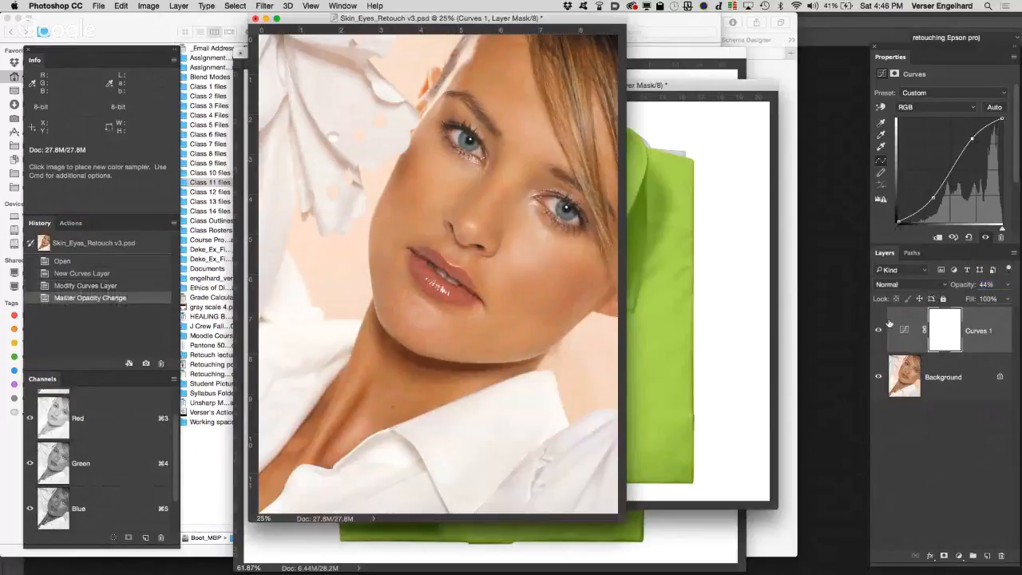
left_click(879, 331)
left_click(879, 331)
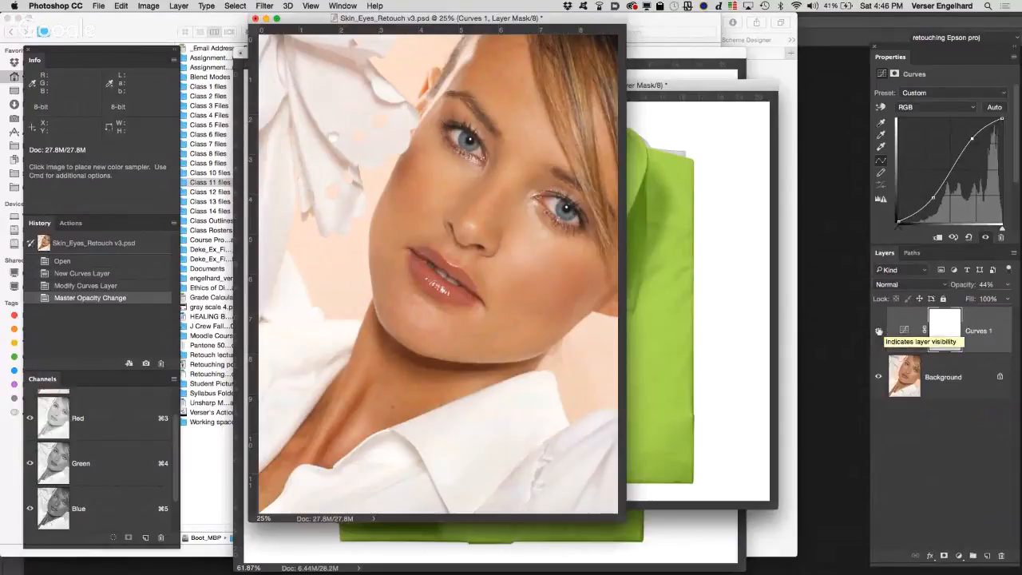
Step: Save a full-document history snapshot named Snapshot 1 and hide the Curves 1 layer
left_click(145, 363, "alt")
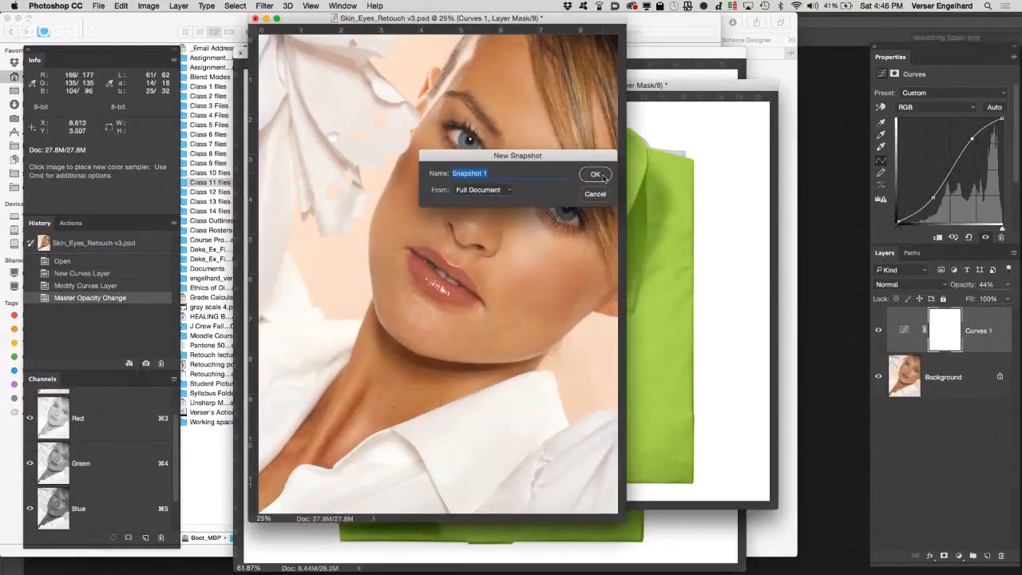
key("Return")
left_click(879, 329)
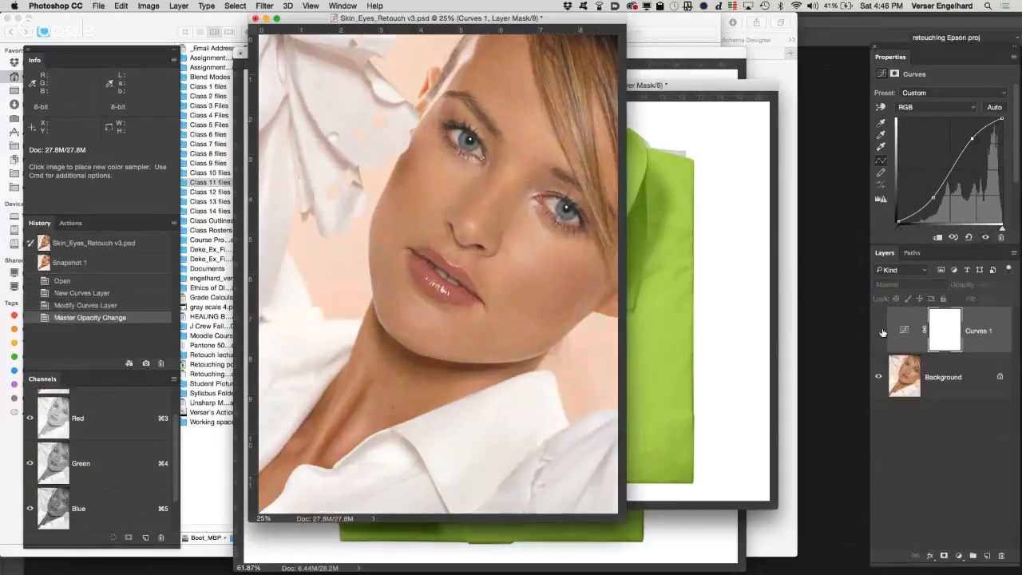
Step: Load the Background's RGB channel as a selection, copy the selected pixels to a new layer and hide the Background
left_click(961, 373)
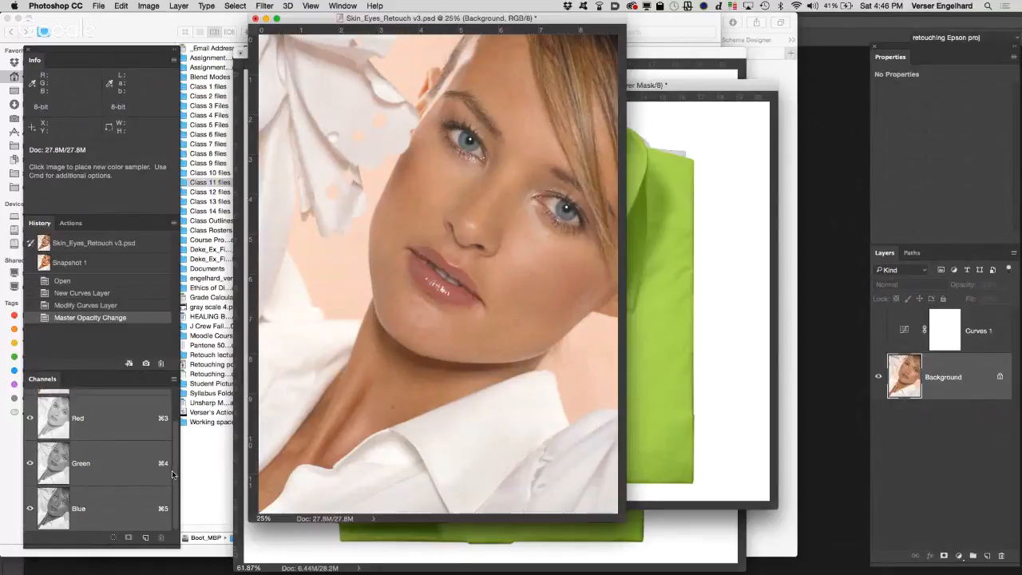
scroll(172, 470, "up", 2)
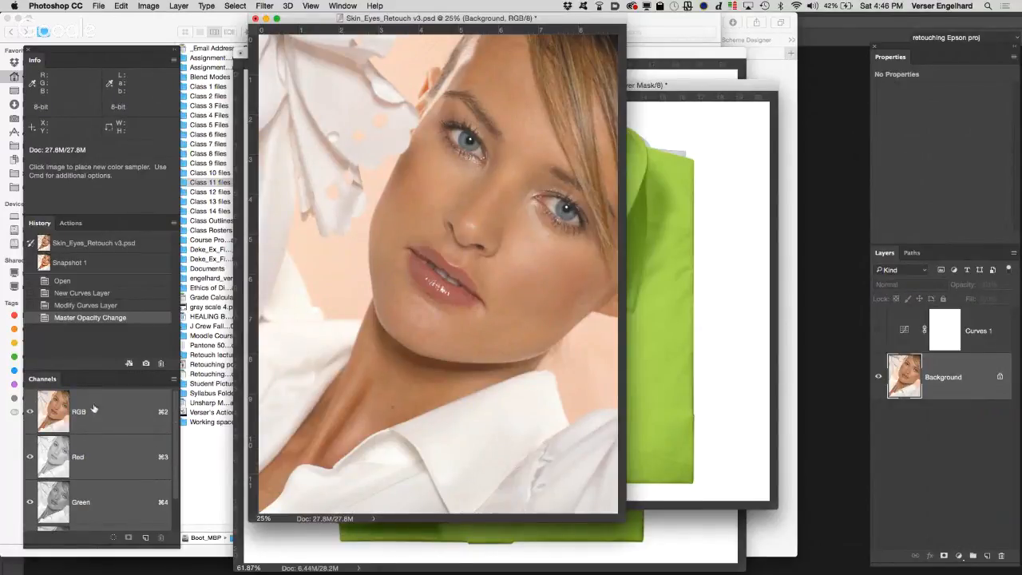
left_click(59, 410, "super")
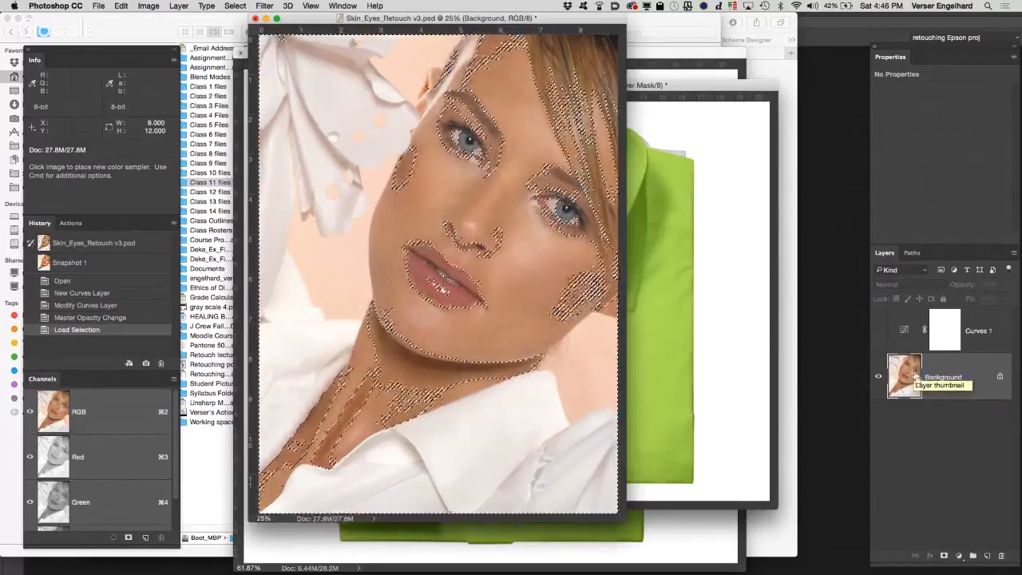
key("super+j")
left_click(877, 422)
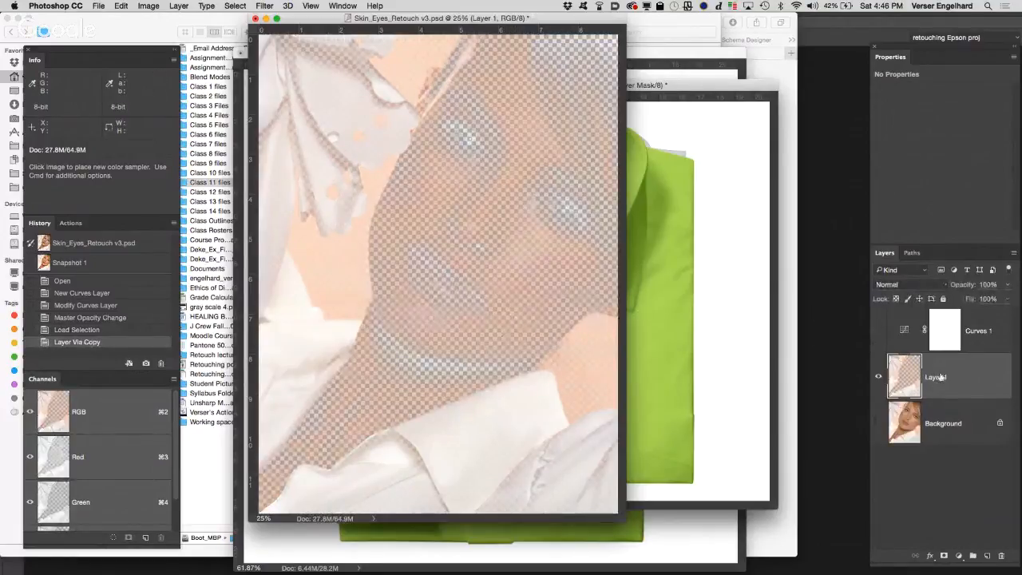
Step: Rename the copied layer highlights, then hide it and show the Background
type("highlights")
key("Return")
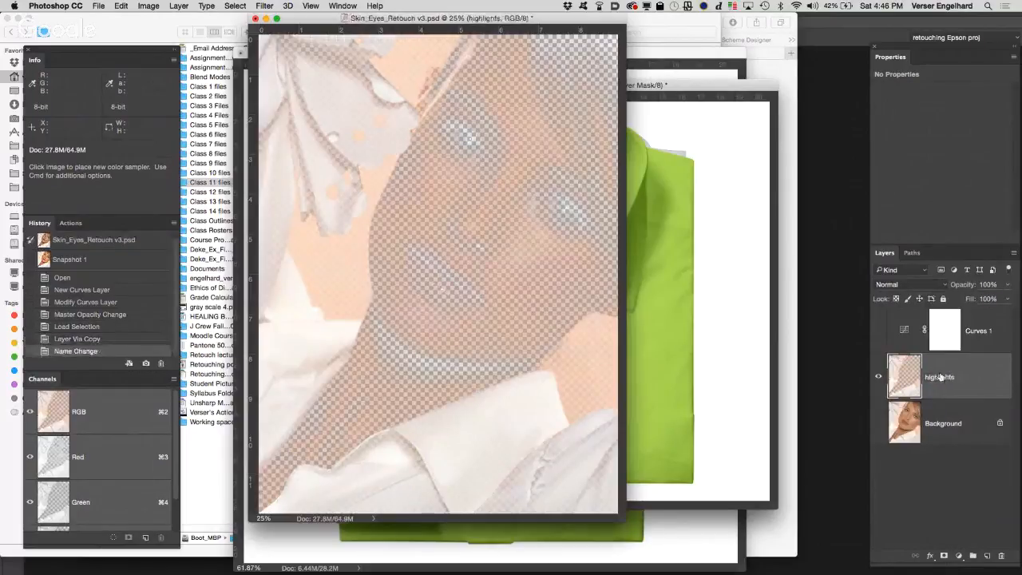
left_click(878, 422, "alt")
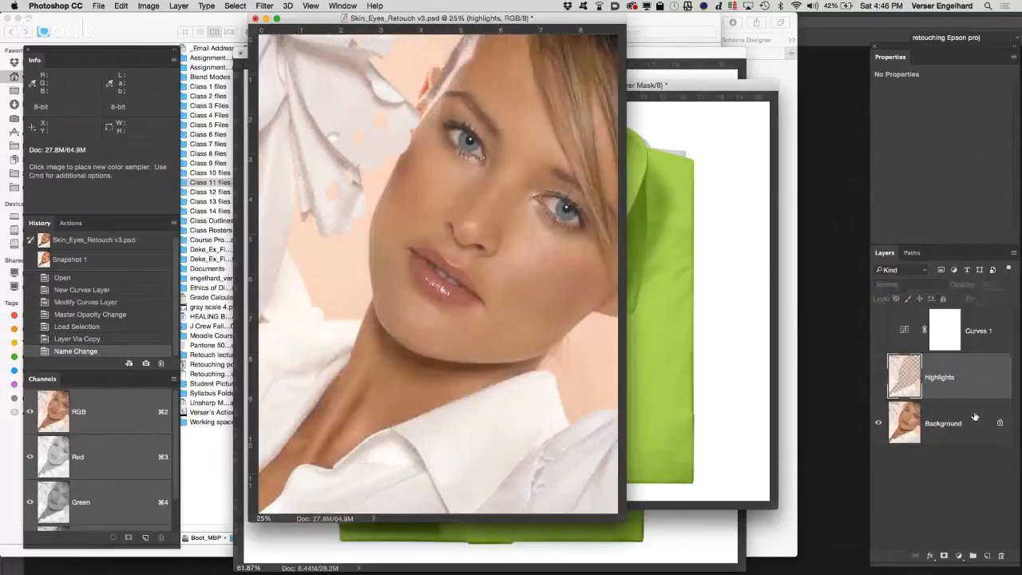
Step: Load the Background's RGB channel as a selection again, invert it and copy the darker areas to a new layer
left_click(950, 423)
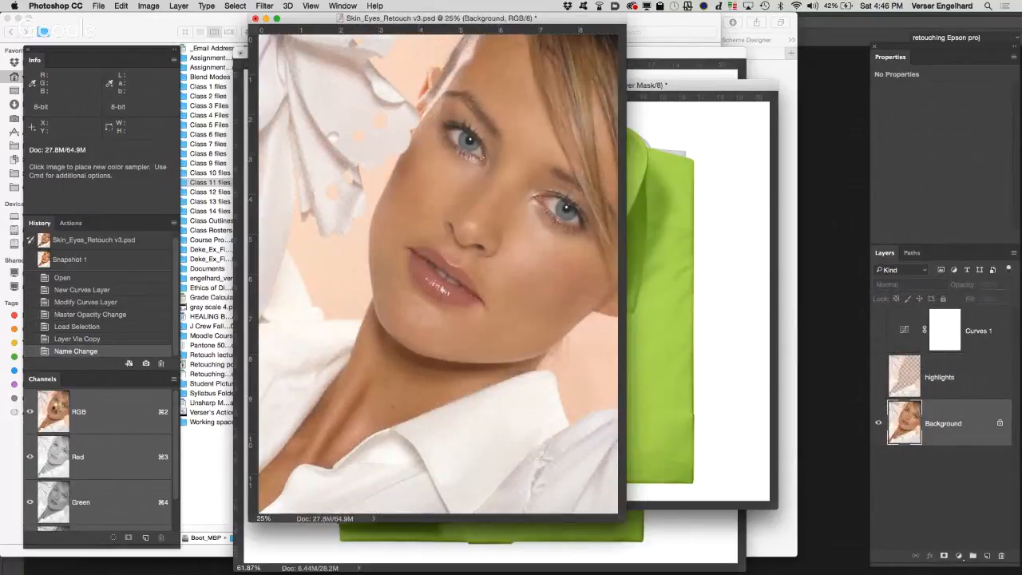
key("super+alt+2")
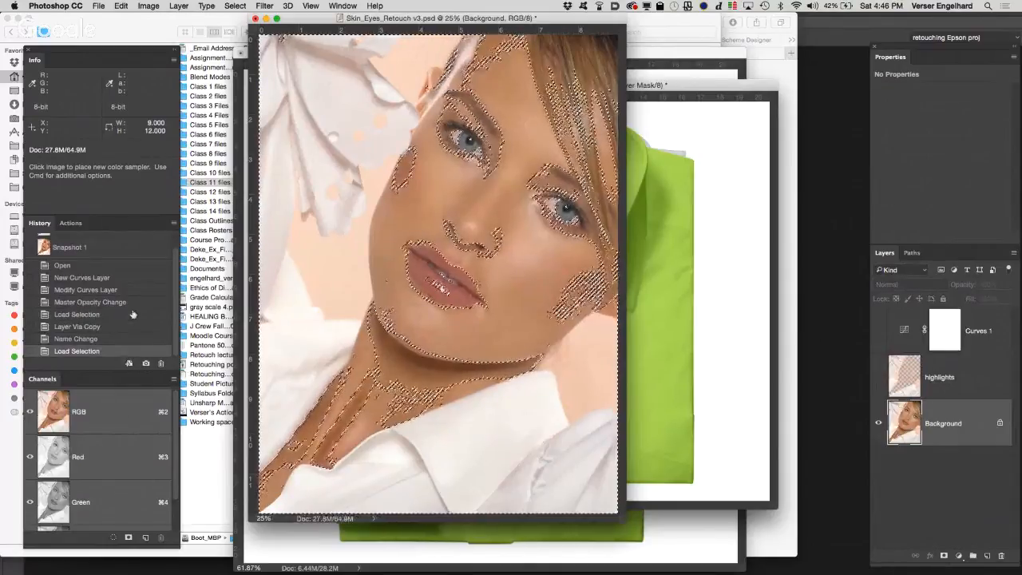
left_click(264, 6)
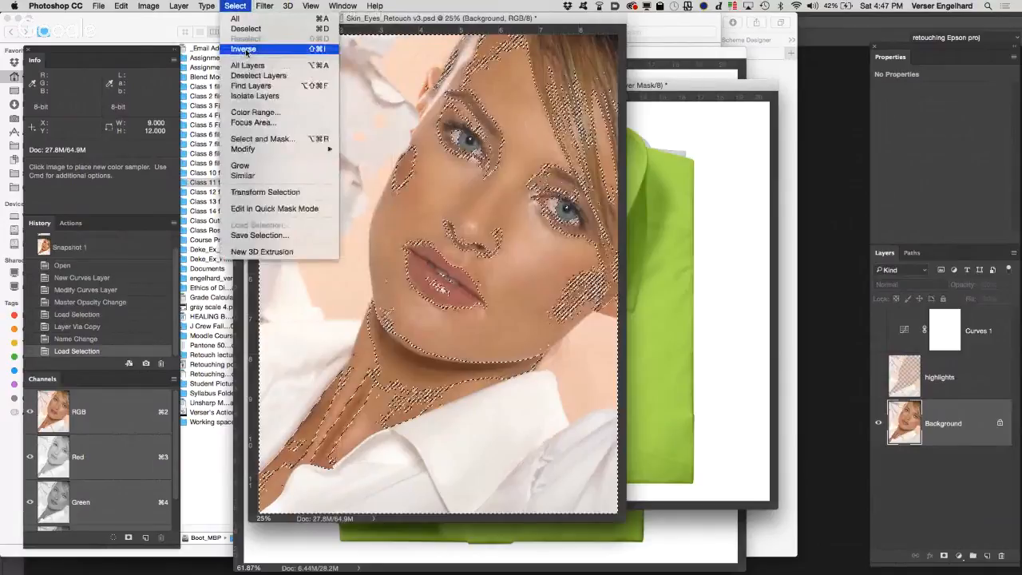
left_click(244, 50)
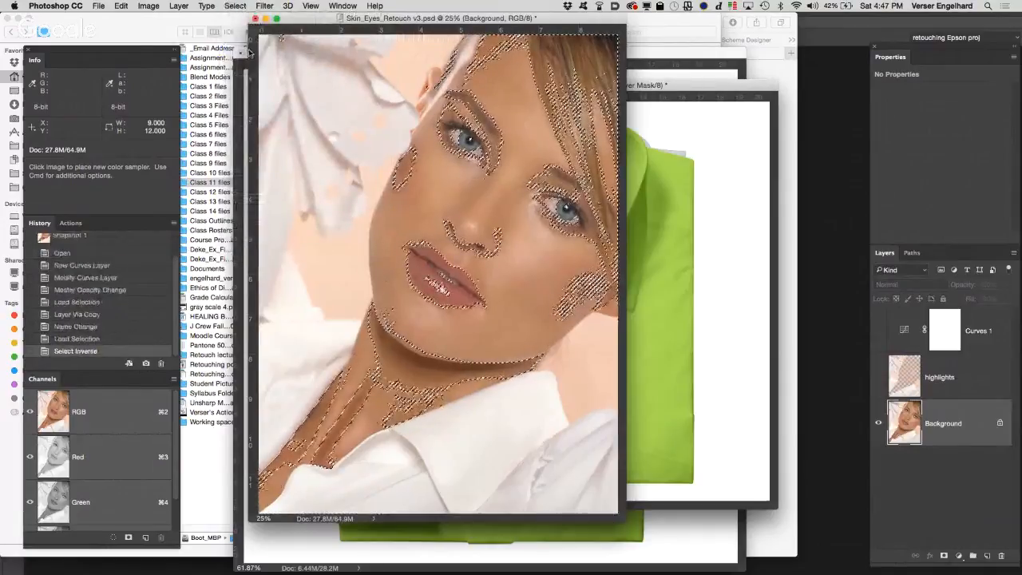
key("super+j")
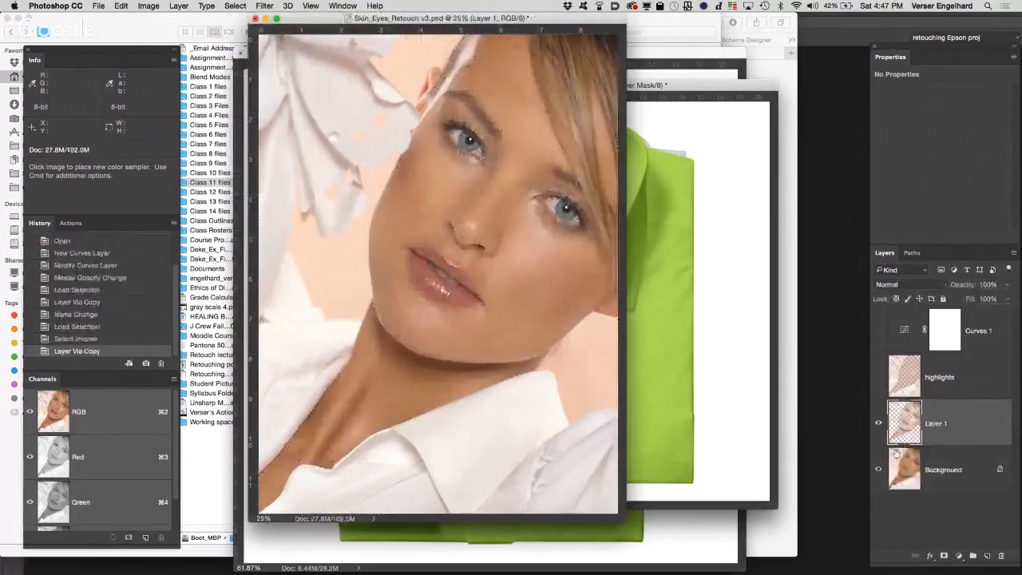
Step: Hide the Background and rename the layer of darker areas shadows
left_click(878, 470)
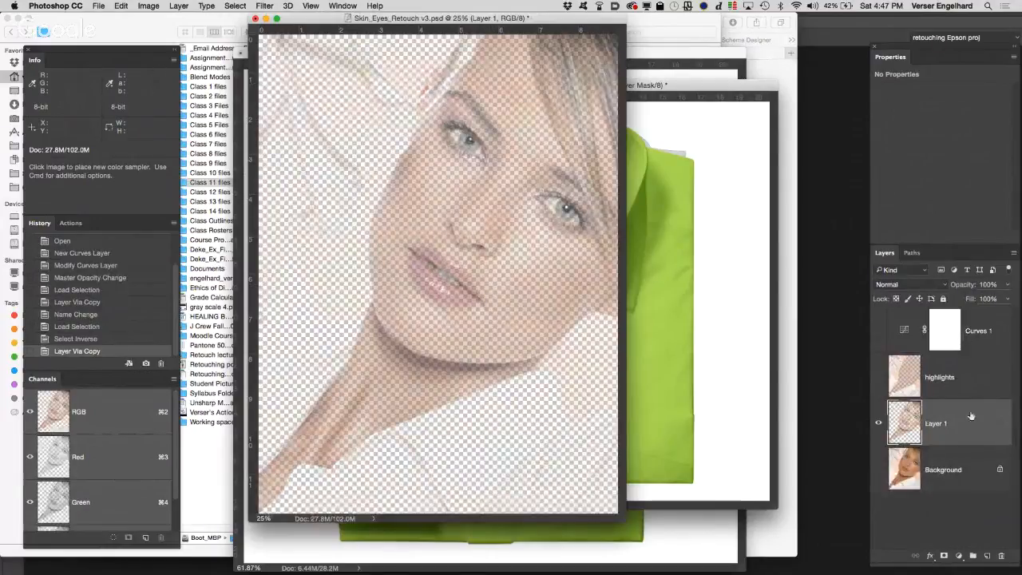
double_click(935, 423)
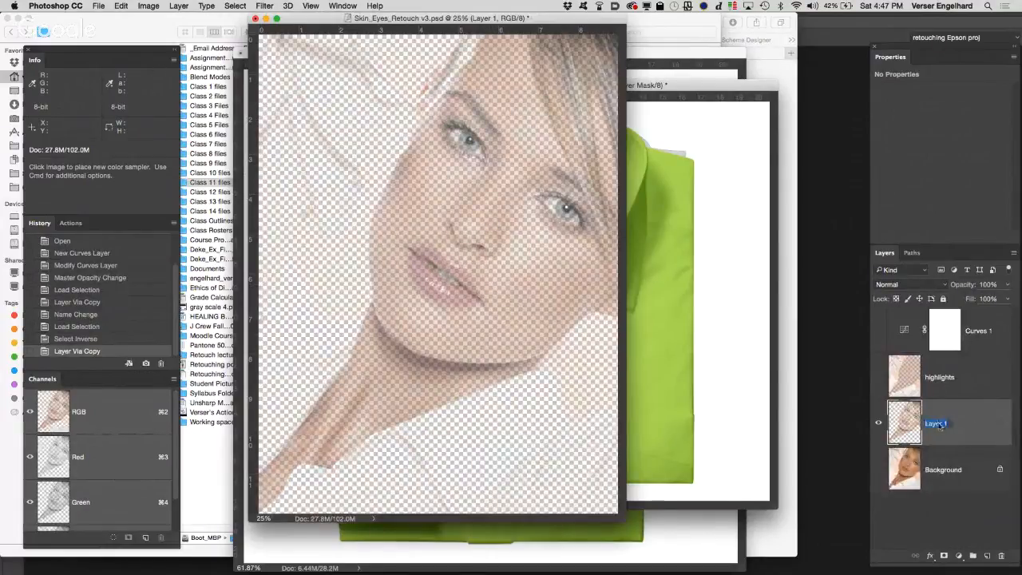
type("shadows")
key("Return")
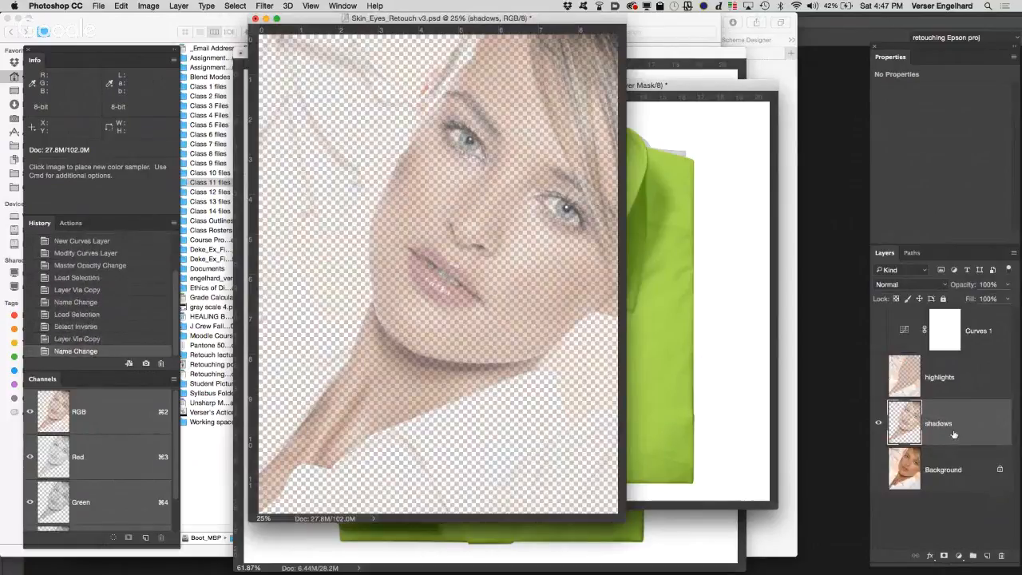
Step: Show the Background and highlights layers again and set the shadows layer's blend mode to Multiply
left_click(878, 470)
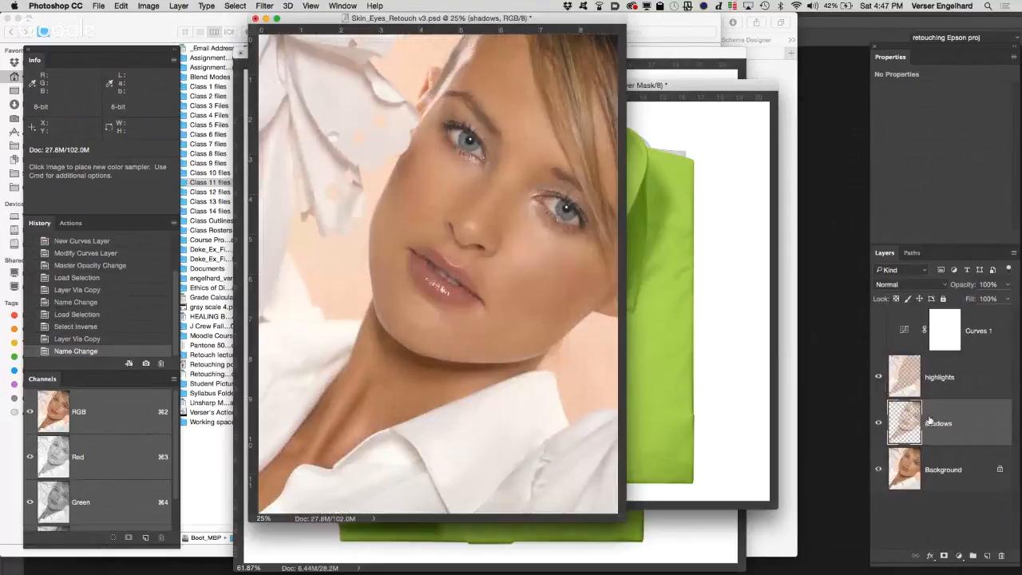
left_click(917, 285)
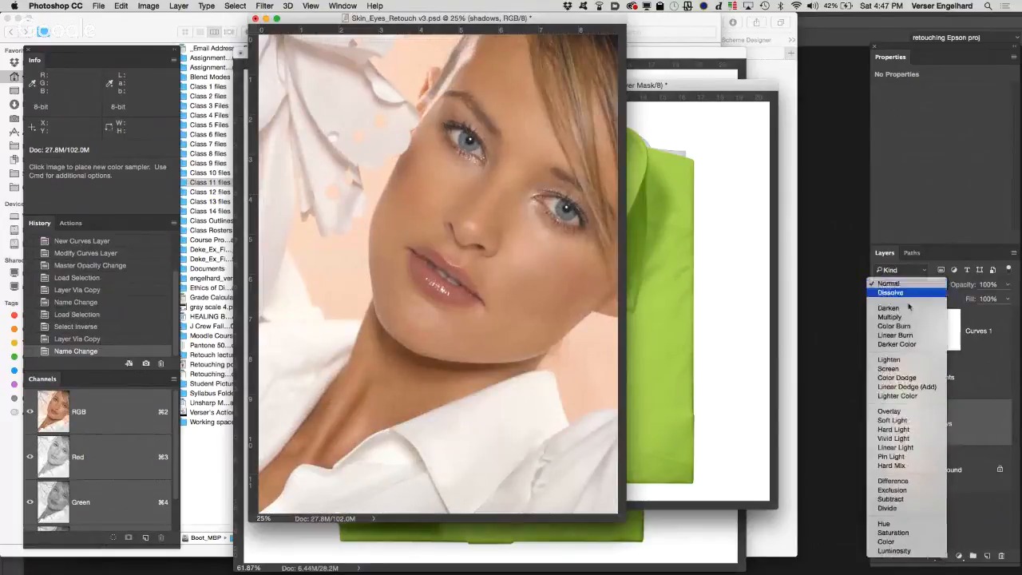
left_click(908, 318)
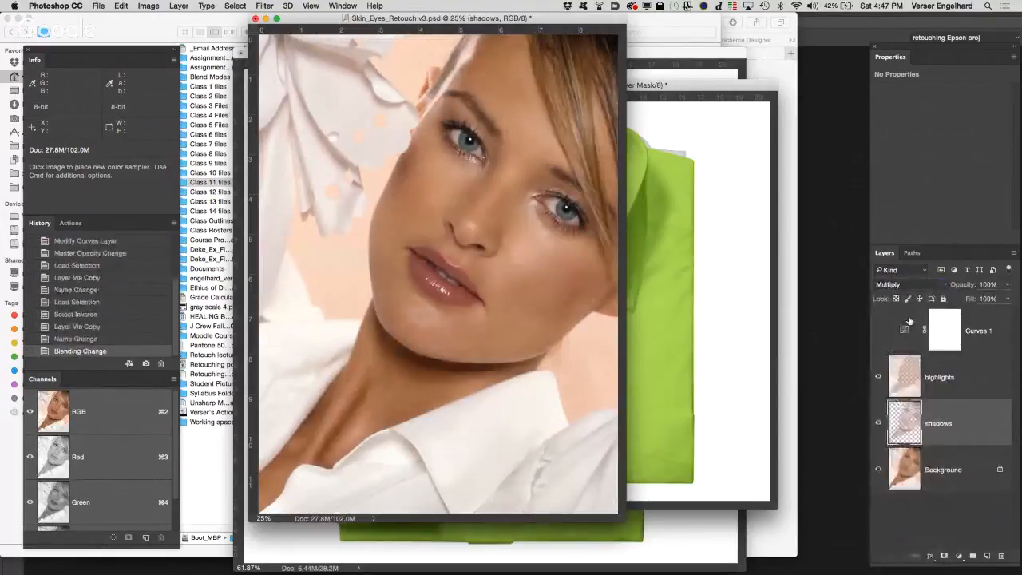
Step: Set the highlights layer's blend mode to Screen
left_click(961, 369)
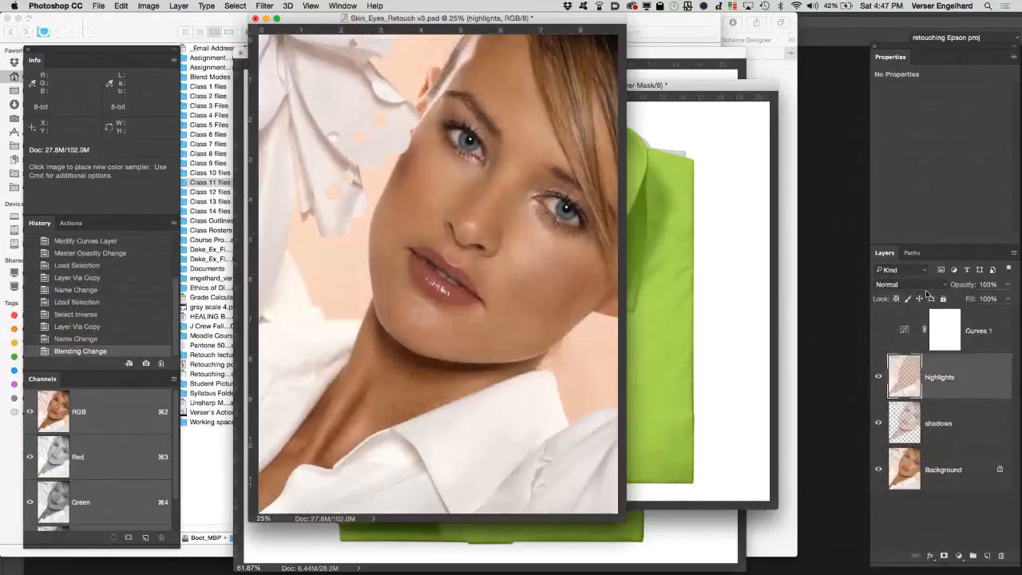
left_click(923, 286)
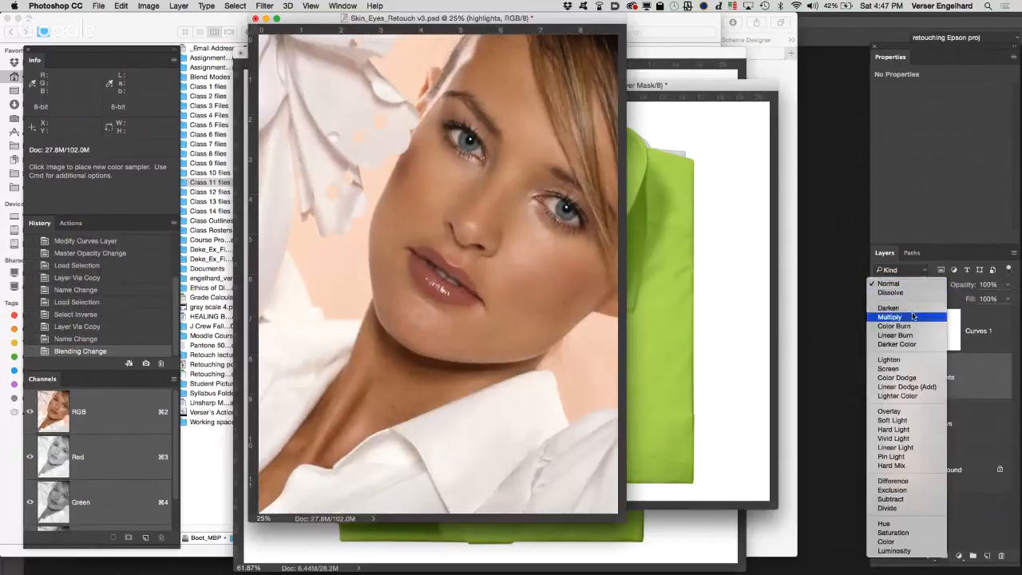
left_click(912, 369)
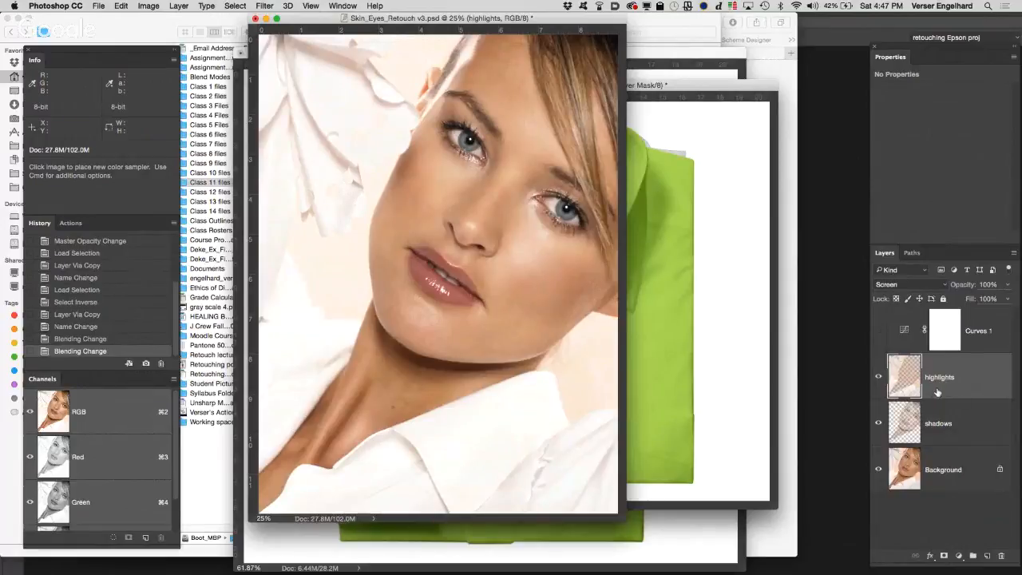
Step: Reduce the shadows layer's opacity to 50% and compare the portrait with the highlights layer hidden and shown
left_click(966, 413)
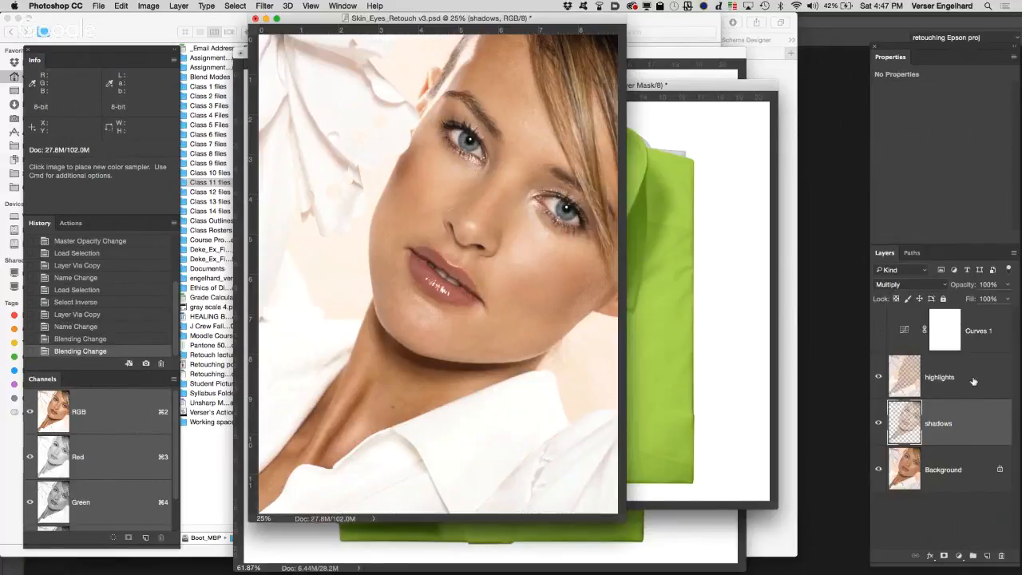
left_click(931, 363)
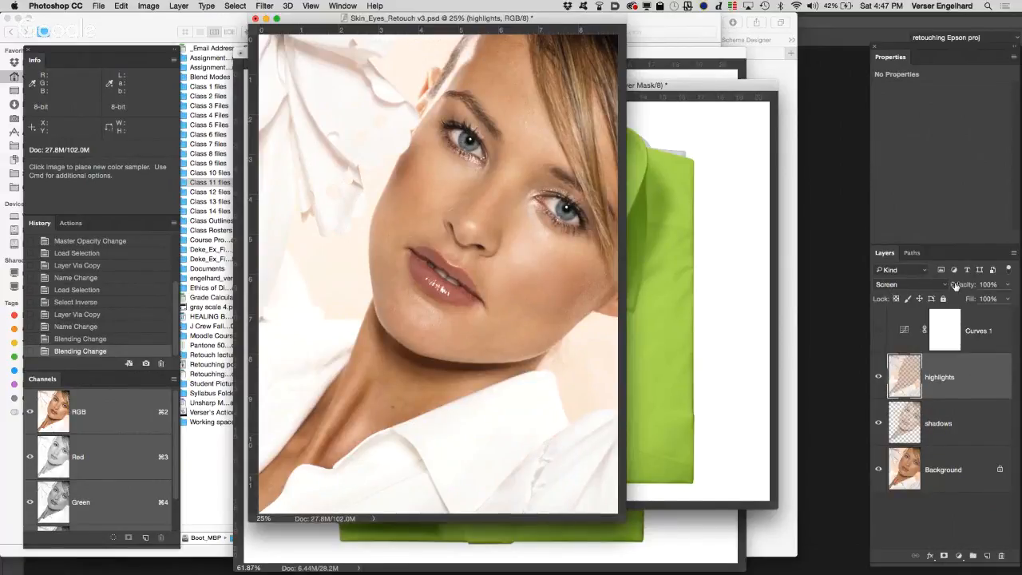
left_click(970, 421)
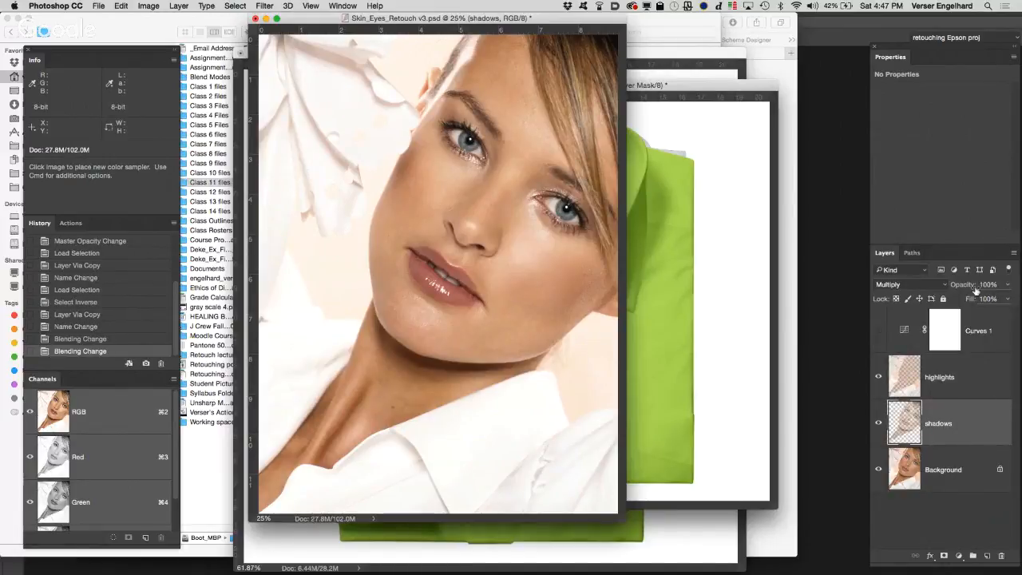
left_click_drag(972, 286, 950, 285)
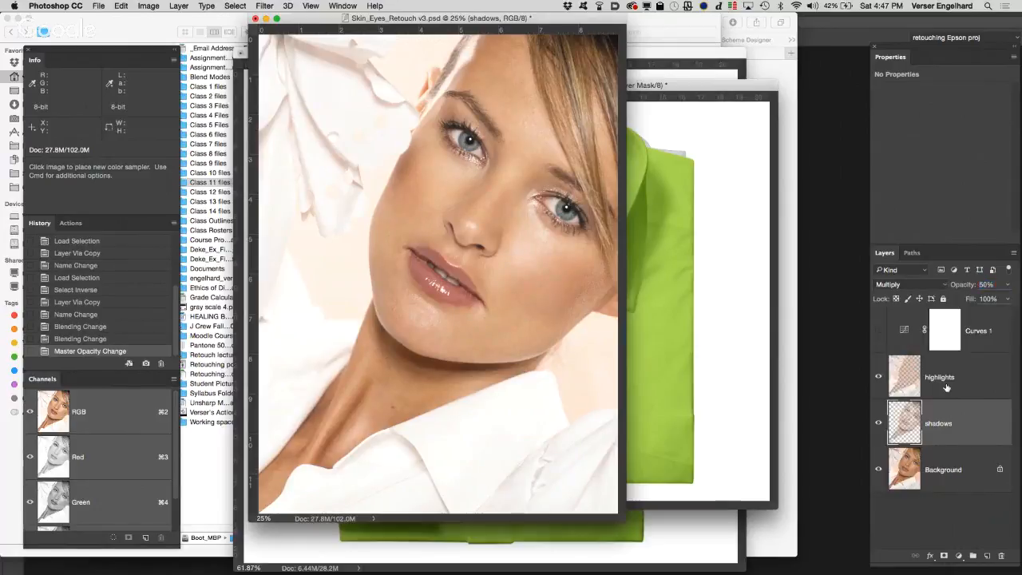
left_click(878, 377)
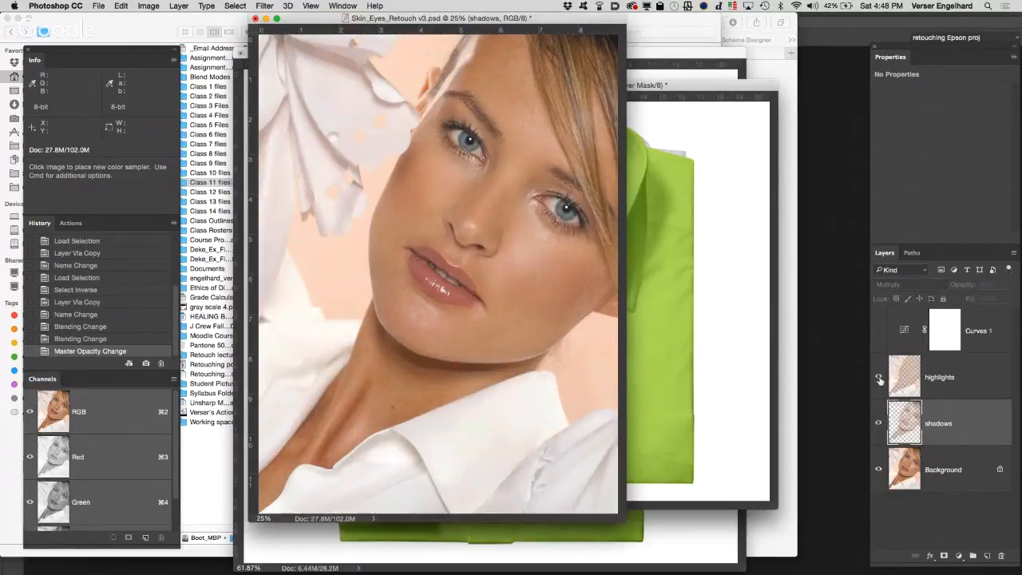
left_click(878, 377)
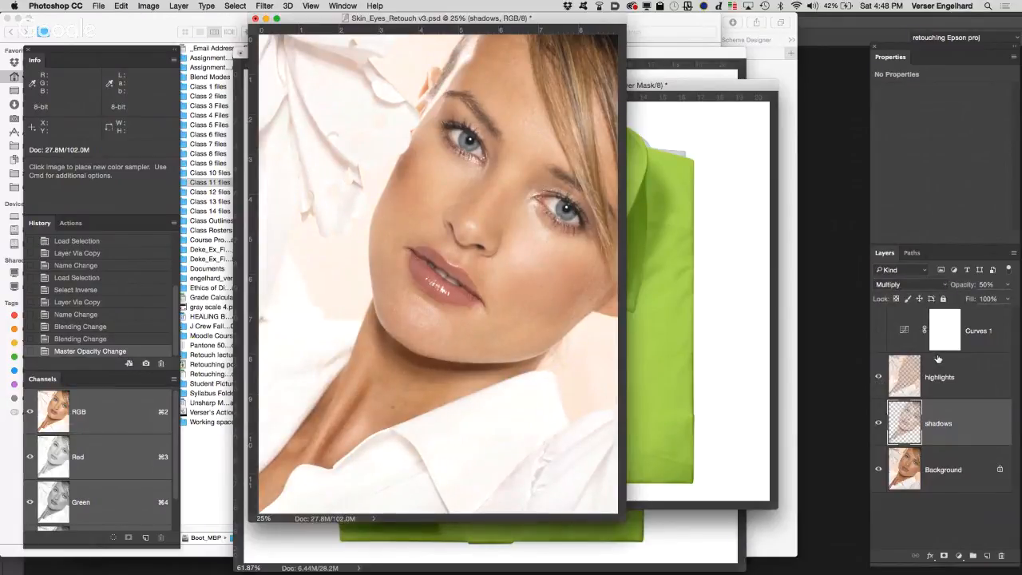
Step: Group the highlights and shadows layers and rename the group contrast
left_click(974, 384)
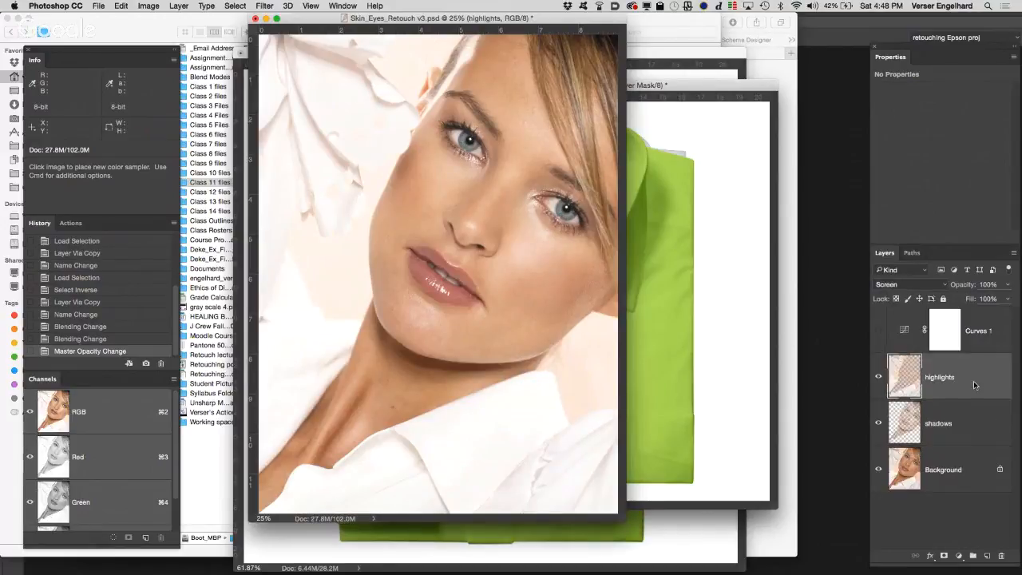
left_click(976, 422)
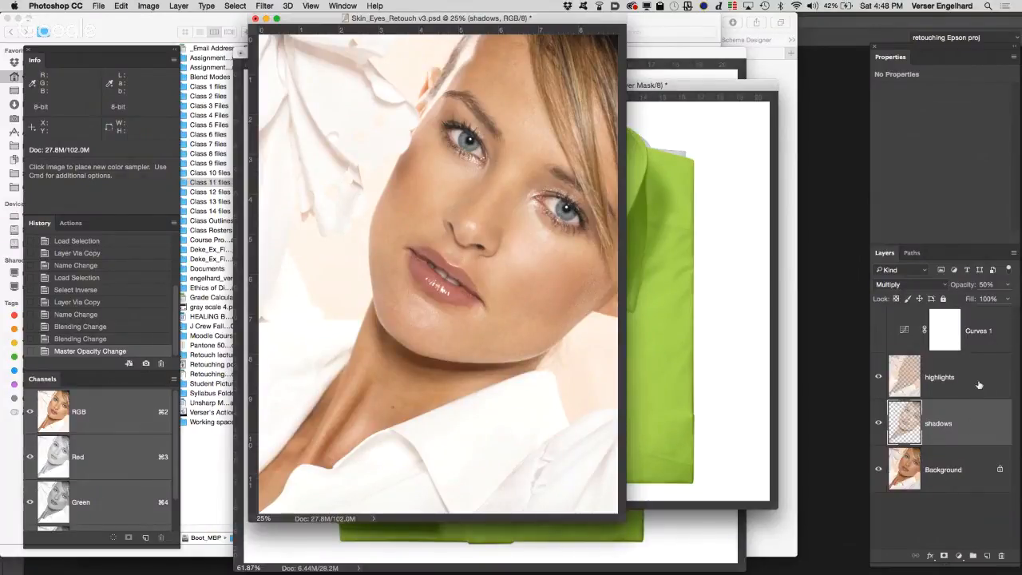
left_click(978, 384, "shift")
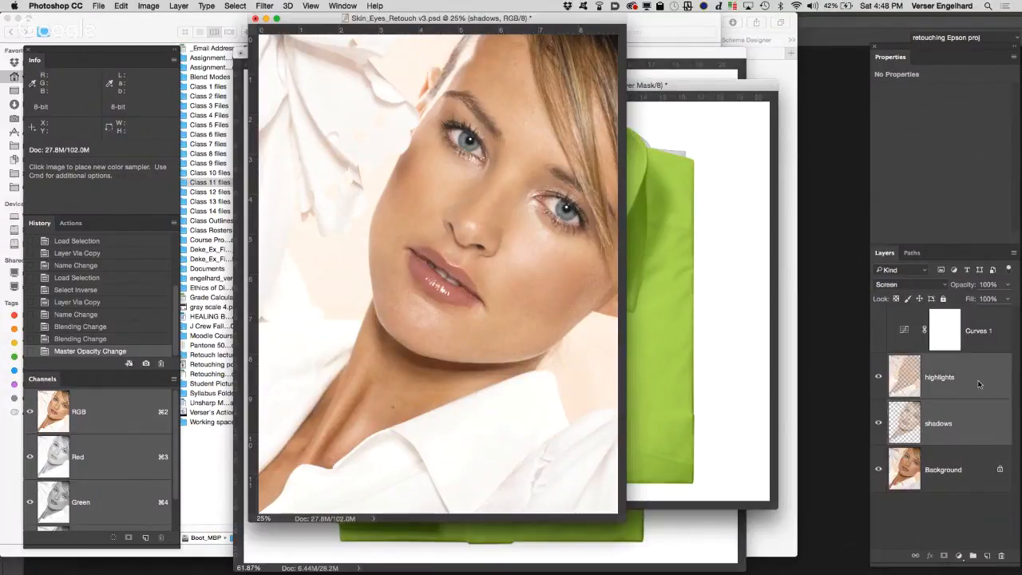
left_click(973, 555)
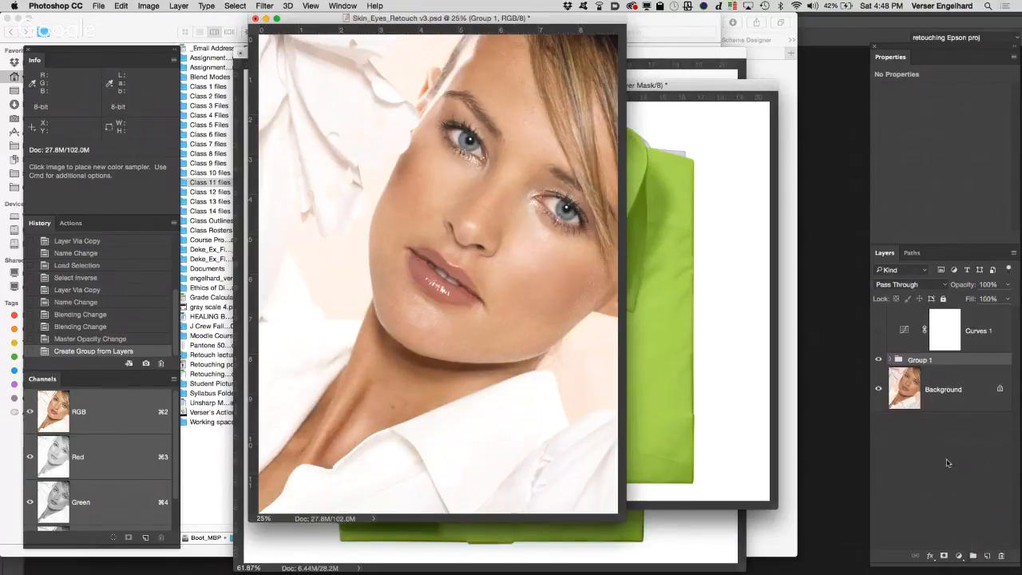
double_click(918, 360)
type("contrast")
key("Return")
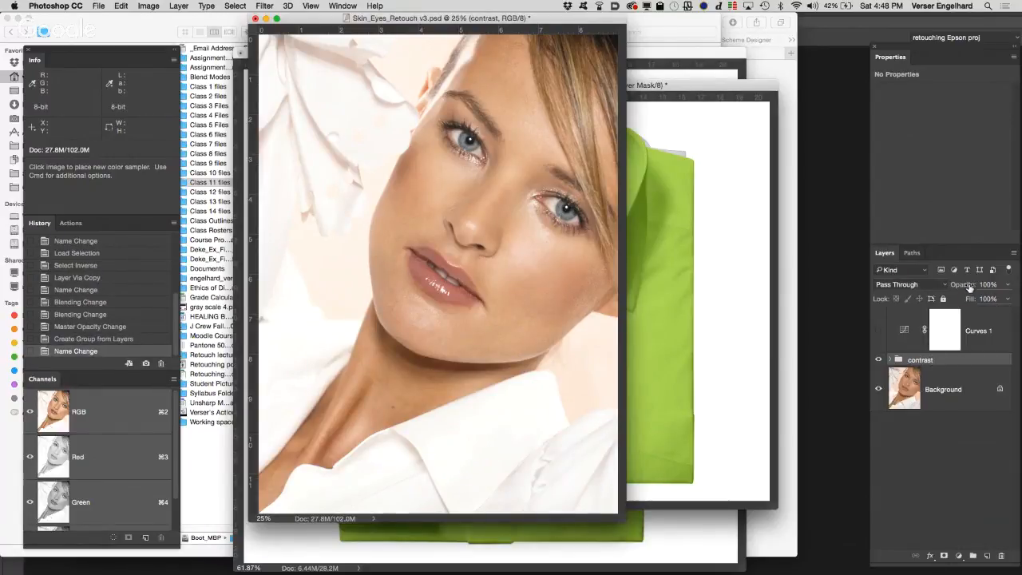
Step: Try the contrast group at 87% opacity, expand it to check its two layers, and return the group's opacity to 100%
left_click_drag(969, 286, 962, 287)
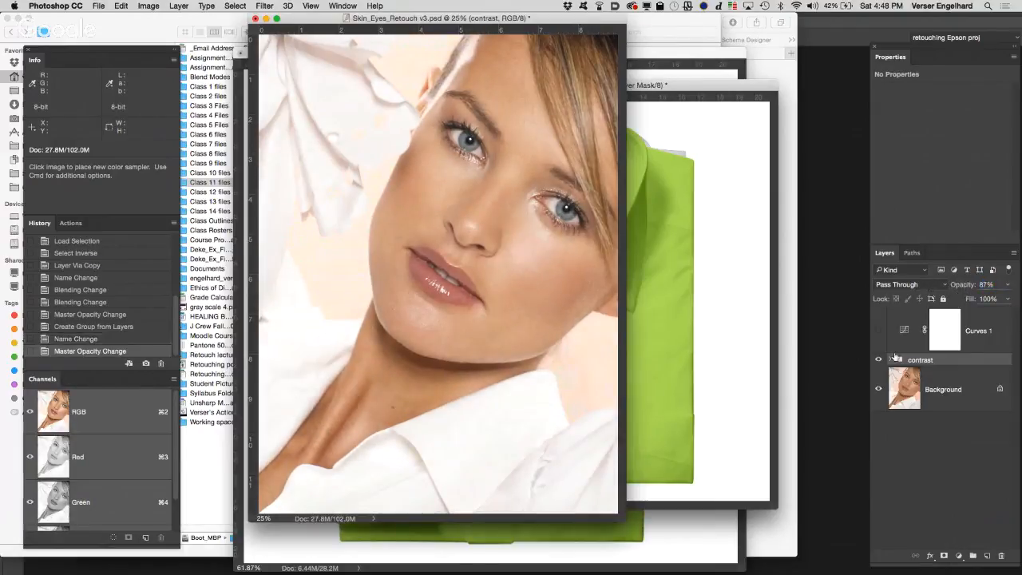
left_click(889, 361)
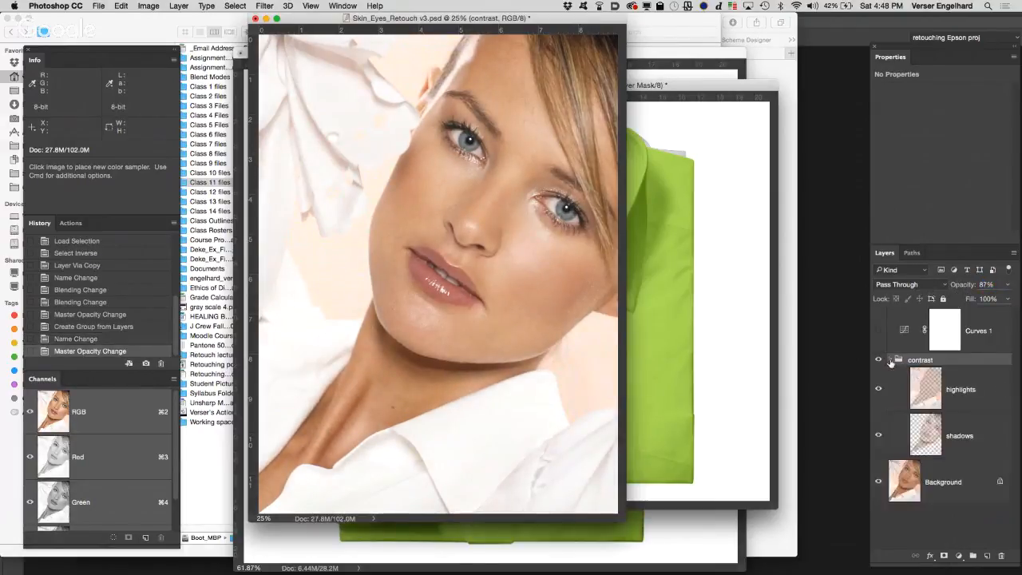
left_click(980, 401)
left_click(971, 439)
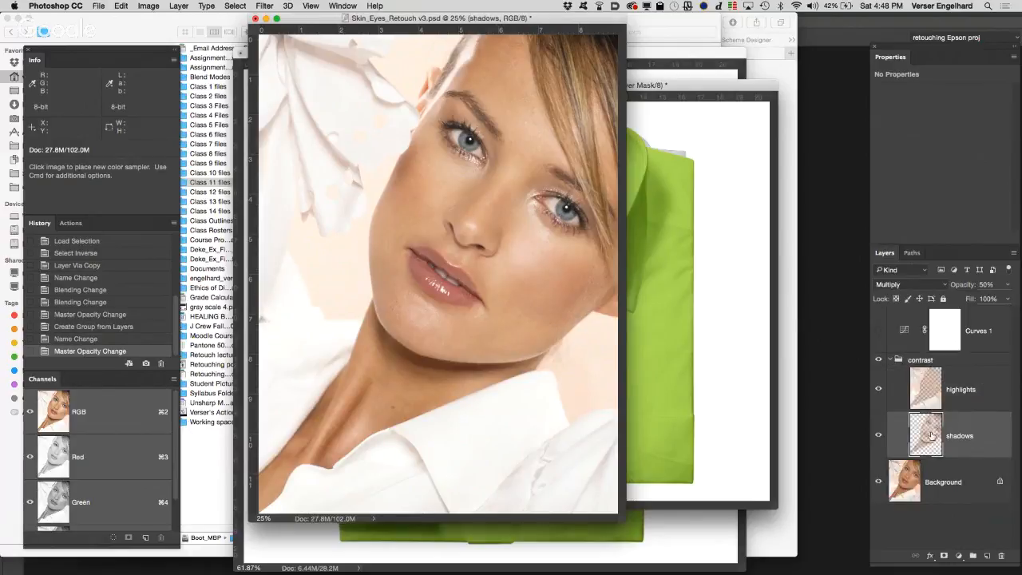
left_click(972, 384)
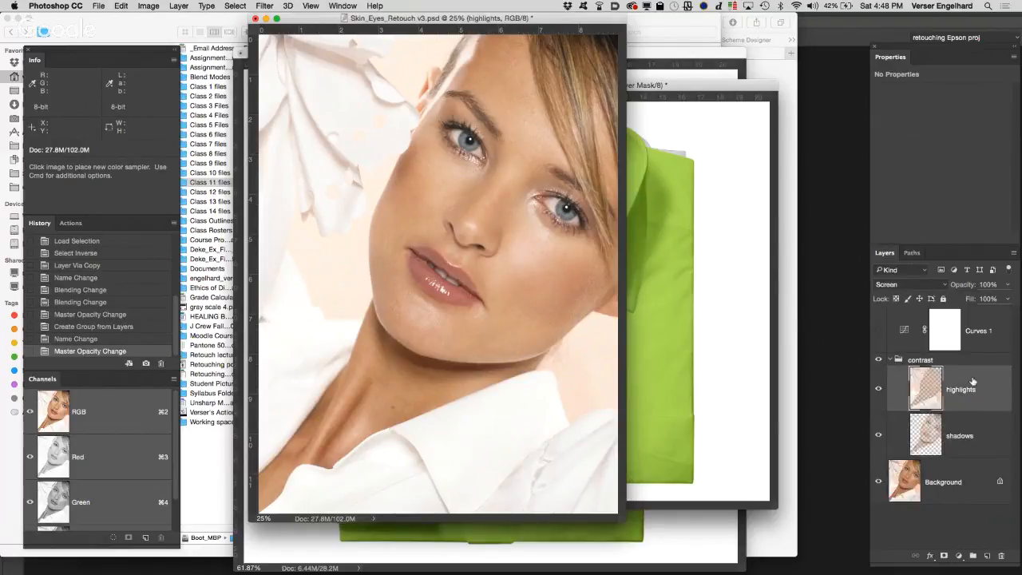
left_click(958, 360)
left_click_drag(962, 285, 994, 285)
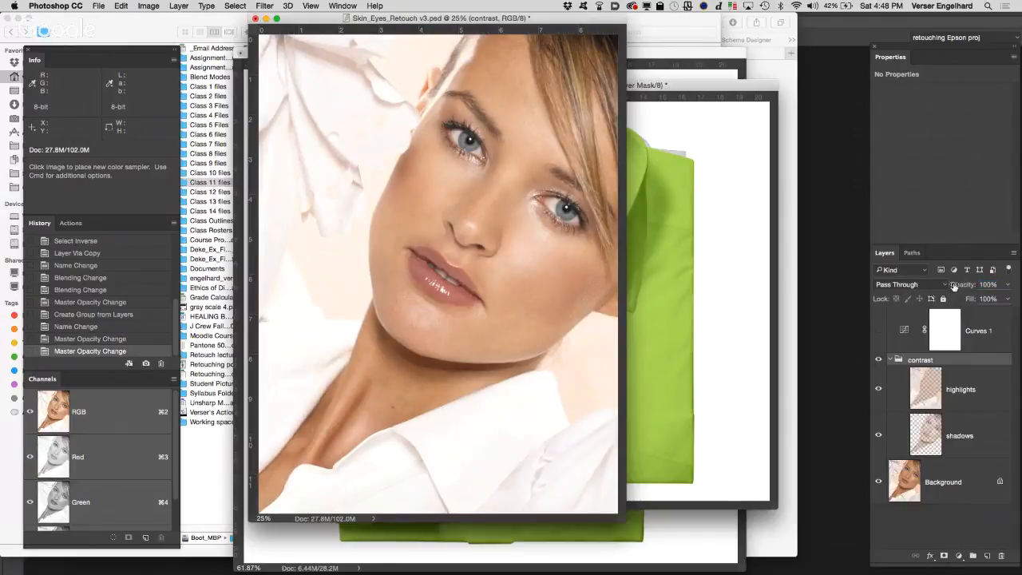
Step: Compare the portrait with the contrast group hidden and shown, and save a full-document history snapshot with the default name
left_click(878, 360)
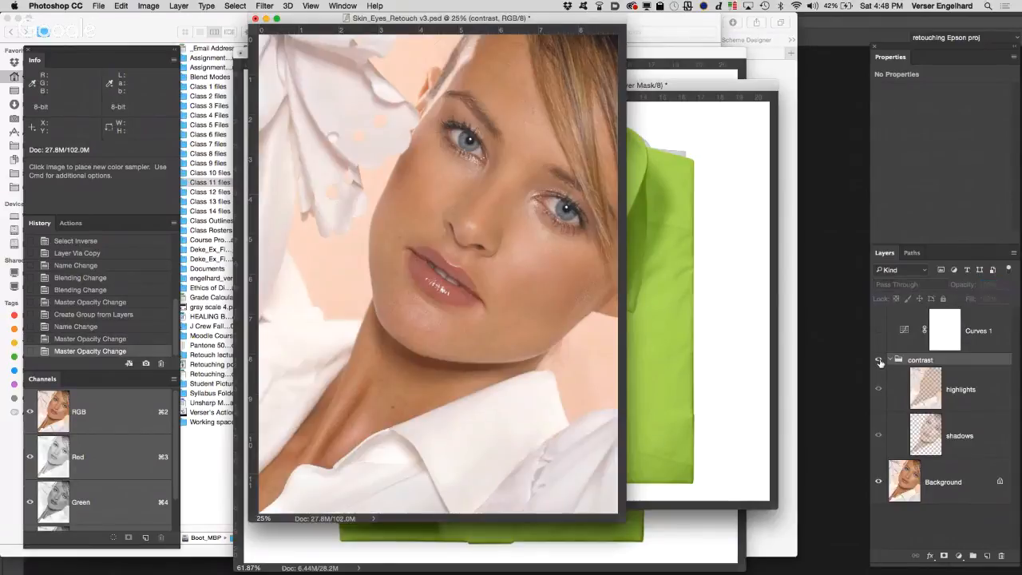
left_click(879, 360)
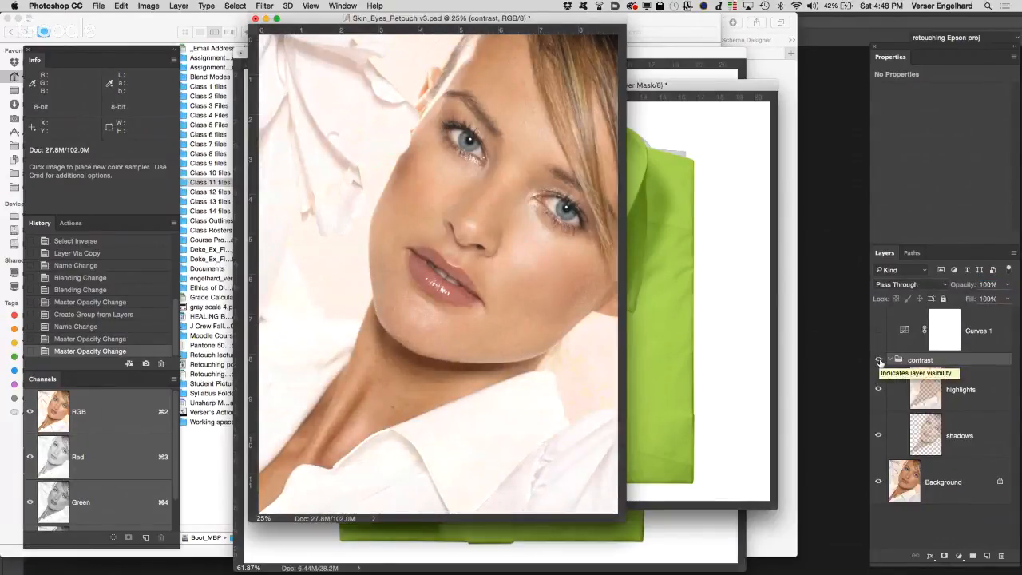
left_click(147, 364)
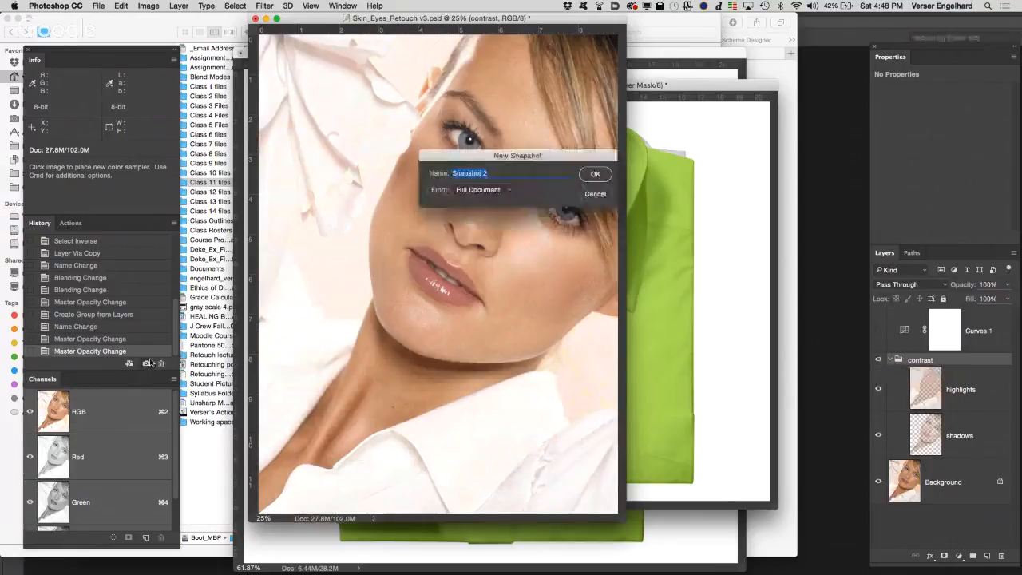
left_click(577, 170)
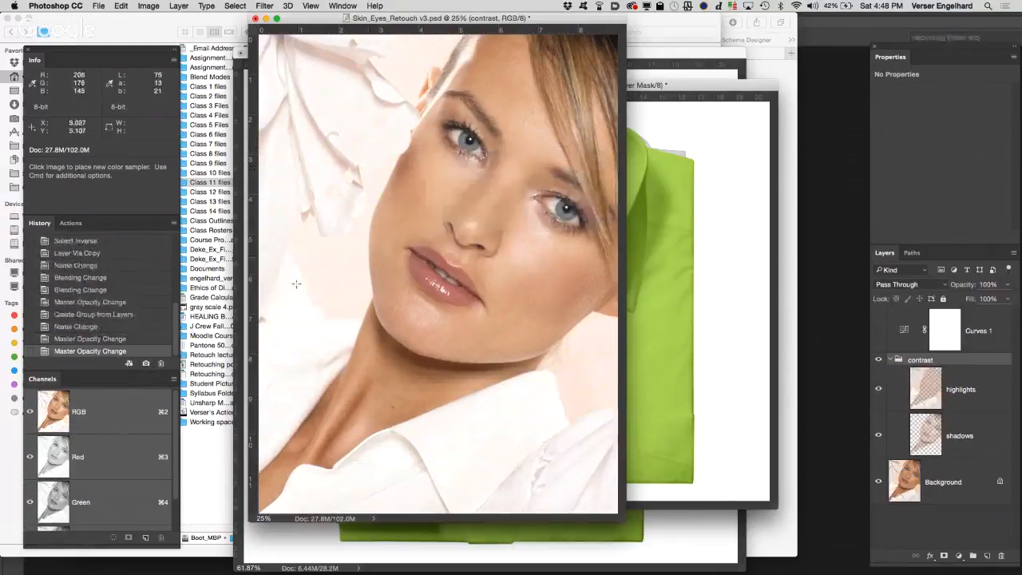
Step: Compare Snapshot 1 with Snapshot 2 in the history, and view Snapshot 2 with the contrast group hidden and shown
left_click_drag(176, 326, 180, 232)
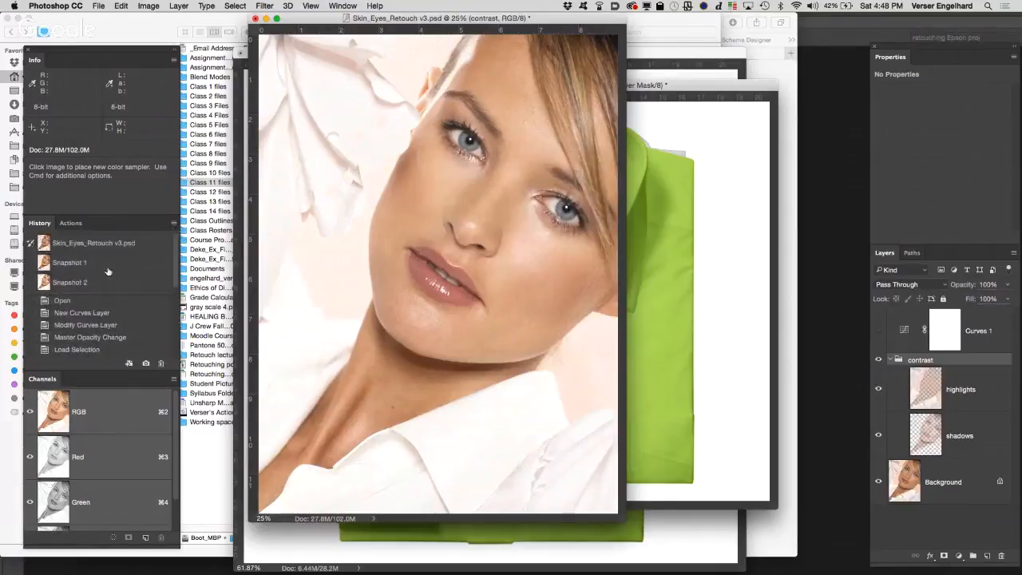
left_click(108, 265)
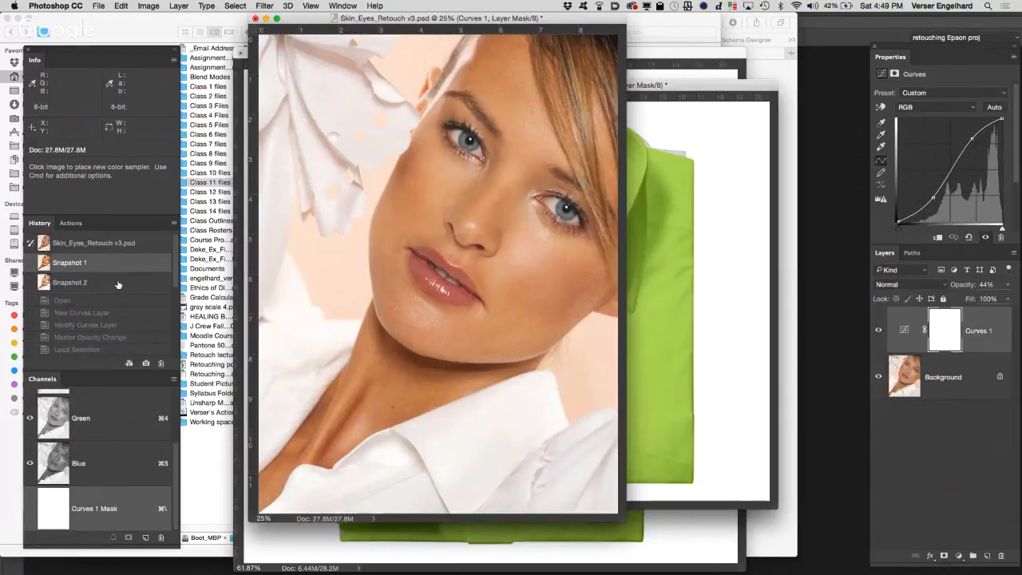
left_click(118, 283)
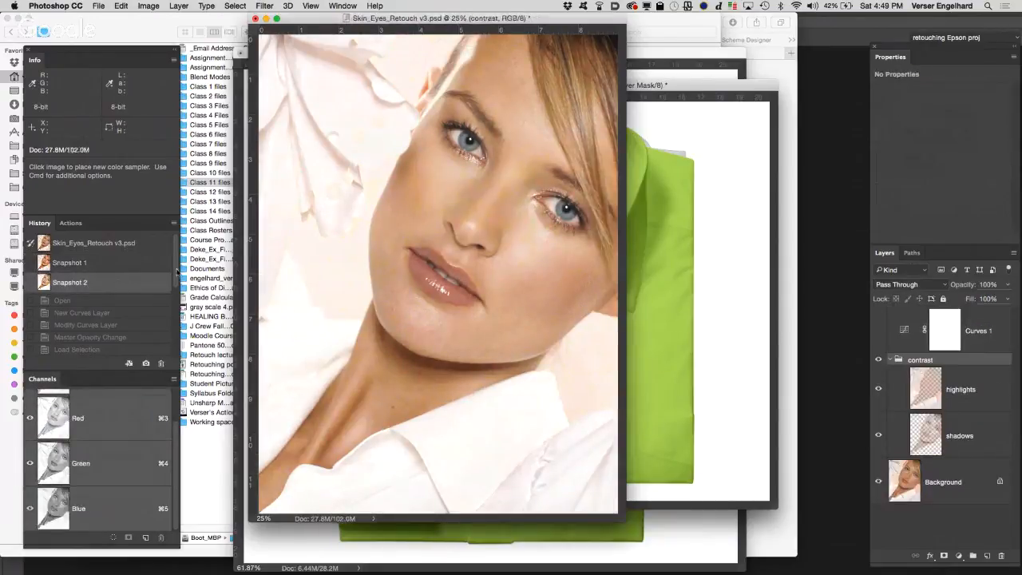
left_click(878, 360)
left_click(878, 360)
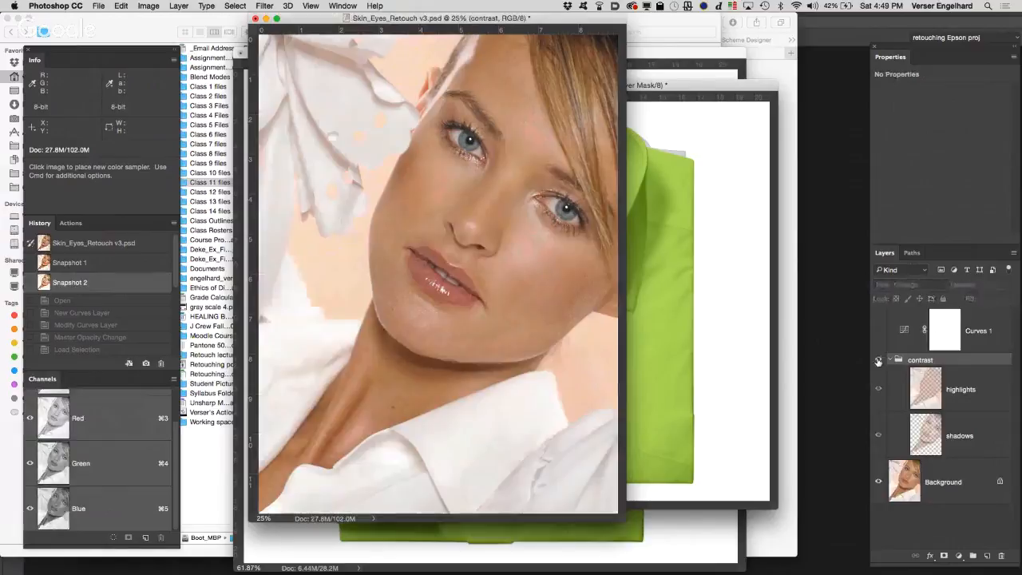
left_click(878, 360)
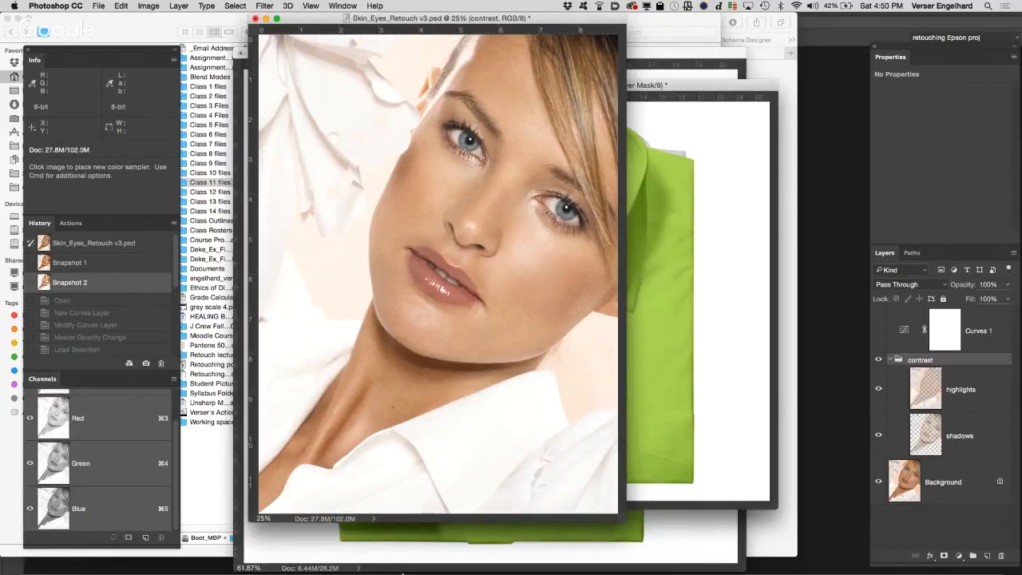
Step: Switch to Finder and open 809 Master Copyv4.psd from the Teacher Folder in Photoshop
mouse_move(319, 565)
left_click(281, 562)
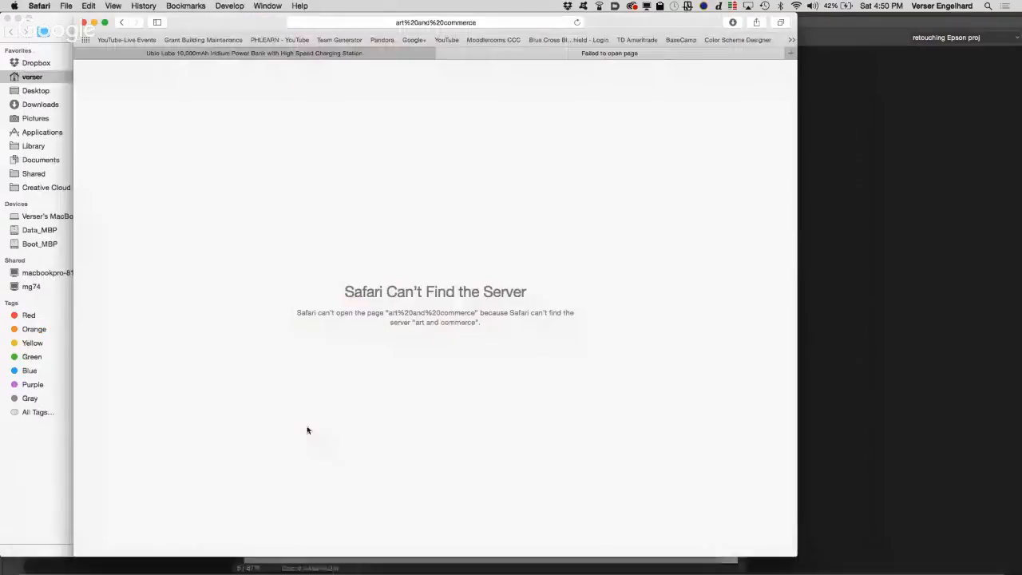
left_click(382, 54)
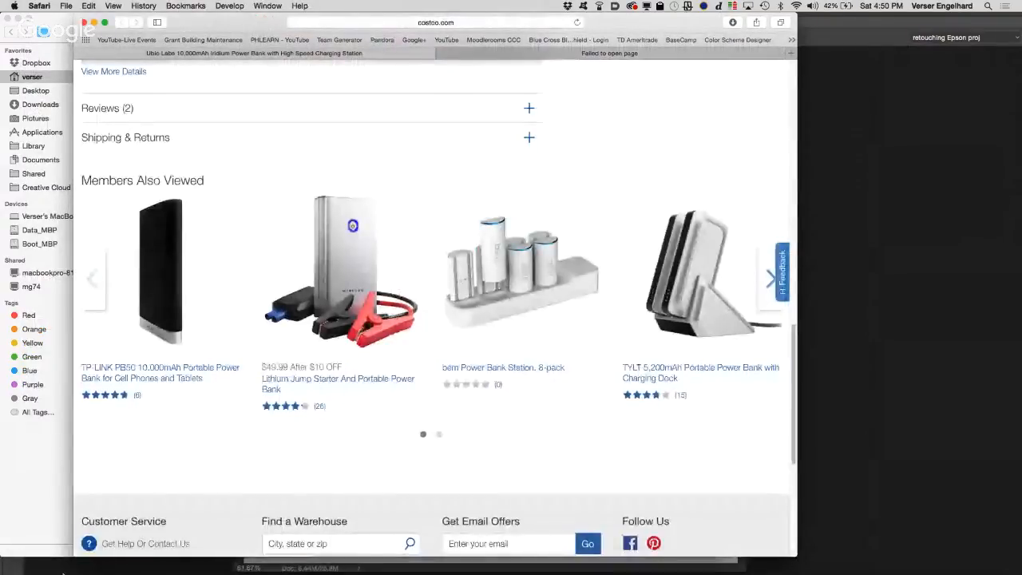
left_click(24, 559)
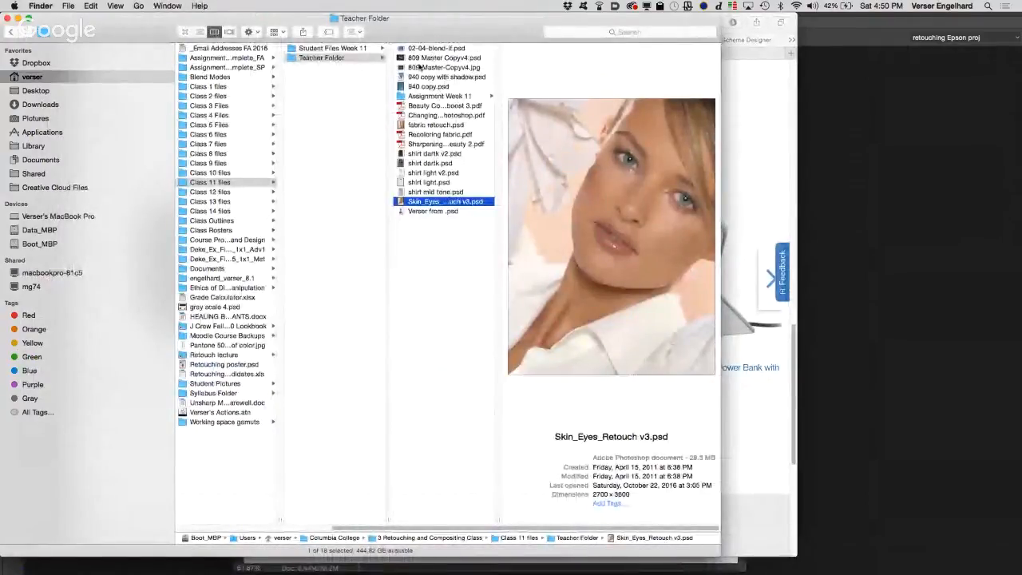
double_click(418, 60)
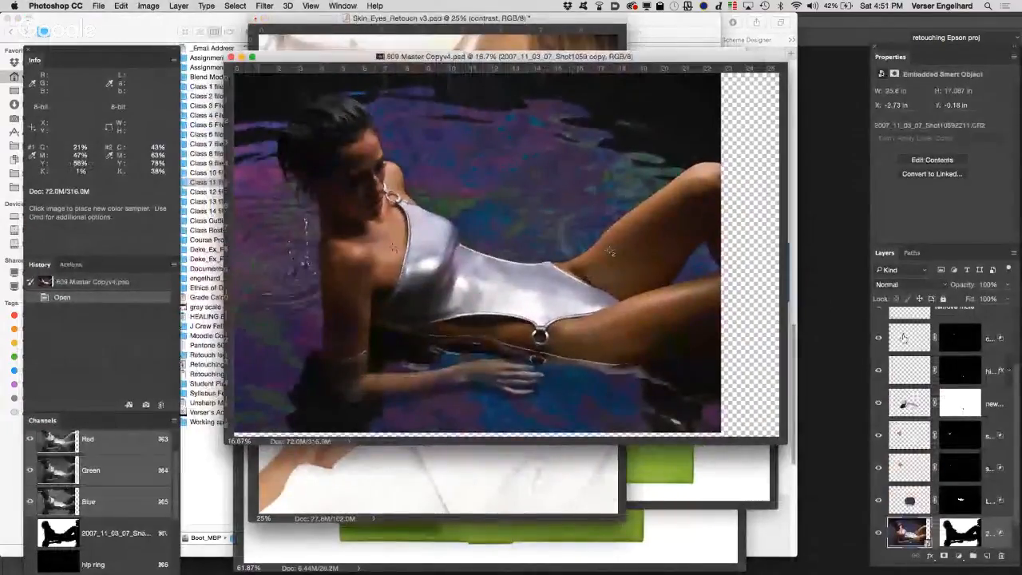
Step: Compare the finished swimsuit retouch with the original bottom photo layer shown alone, ending with all the retouching layers visible
scroll(888, 537, "down", 1)
left_click(879, 534)
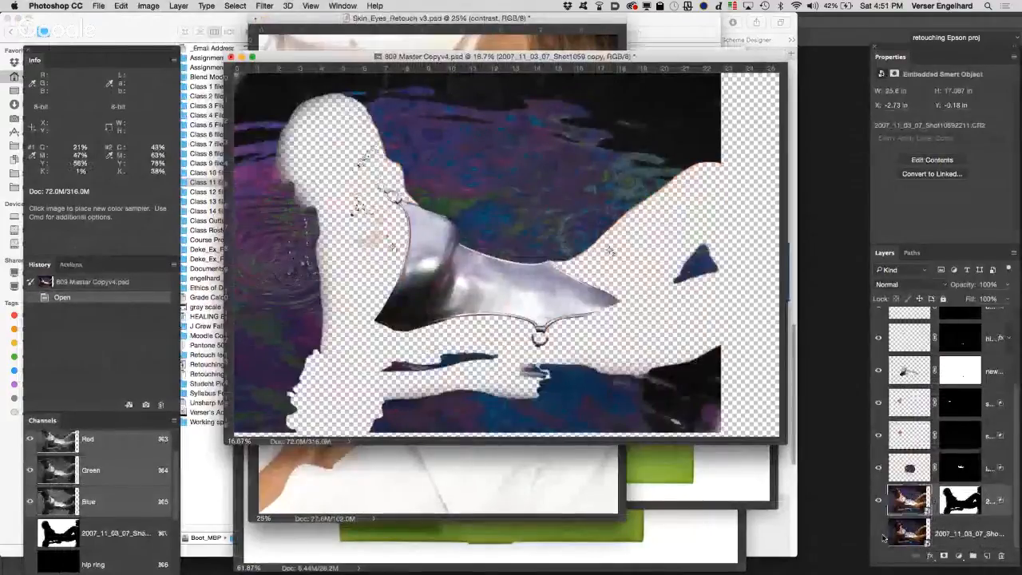
left_click(878, 533)
left_click(879, 533, "alt")
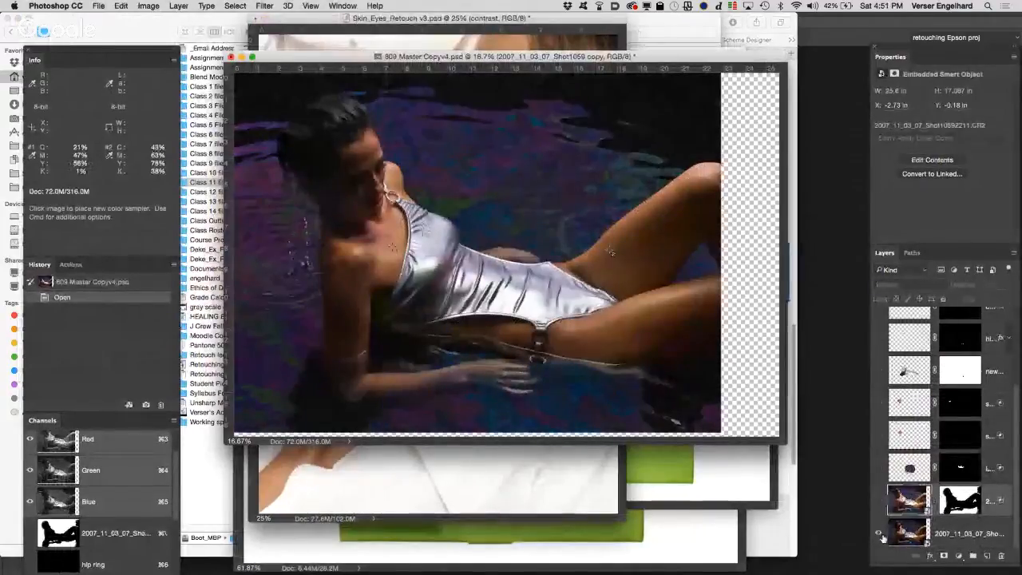
left_click(879, 534, "alt")
left_click(878, 533, "alt")
left_click(879, 533, "alt")
left_click(880, 534, "alt")
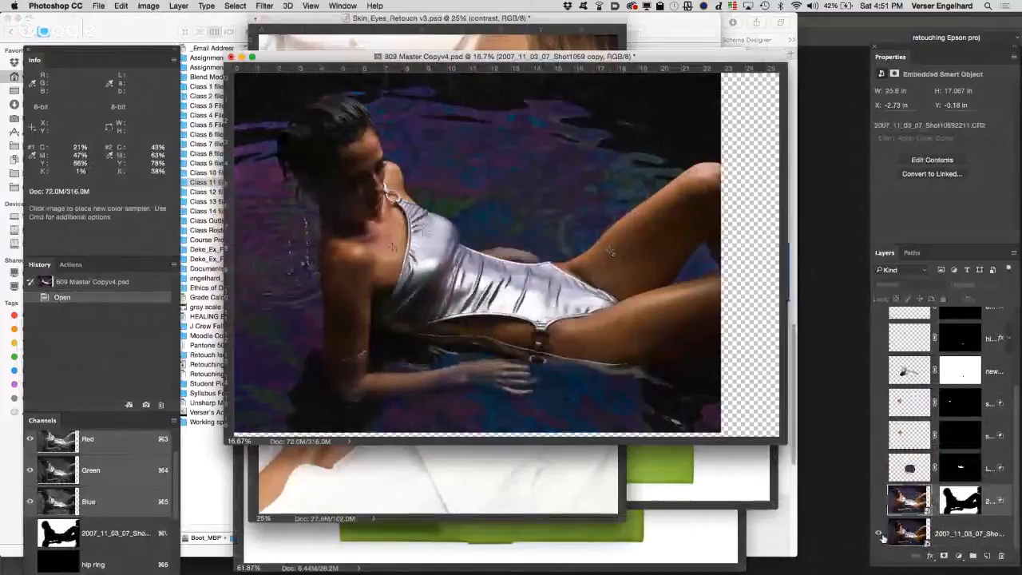
left_click(879, 534, "alt")
left_click(880, 534, "alt")
left_click(879, 534, "alt")
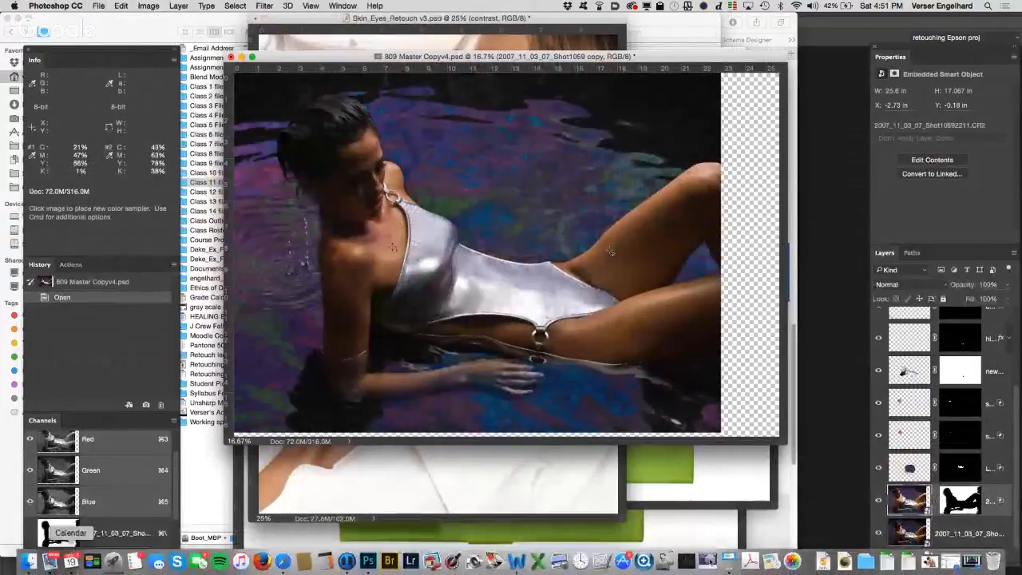
Step: Switch to Finder and browse Student Files Week 11, Assignment Week 11 and 071103ver_swim_01 to the Captures-071103ver_swim_01 folder
left_click(29, 561)
left_click(331, 48)
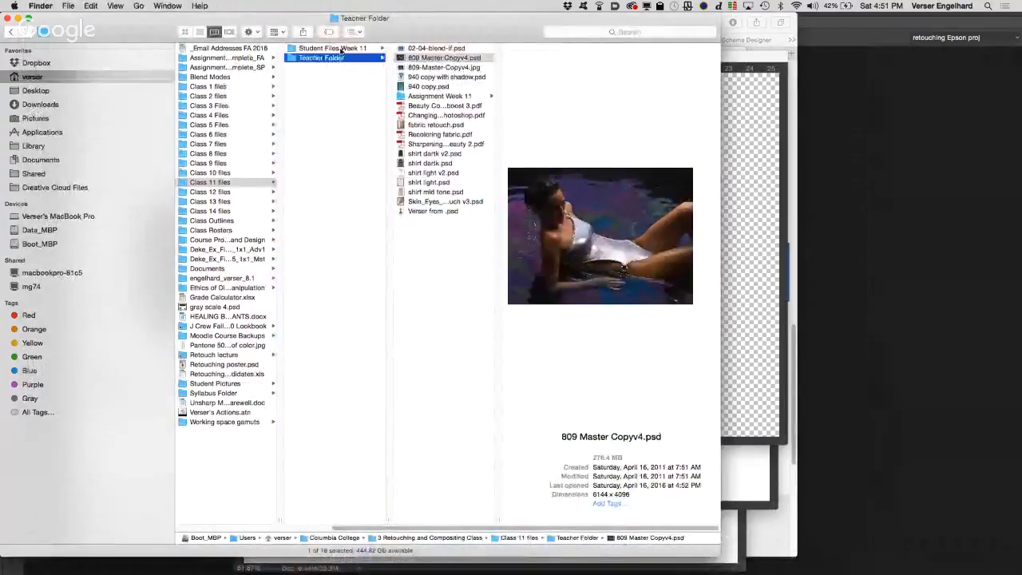
left_click(446, 67)
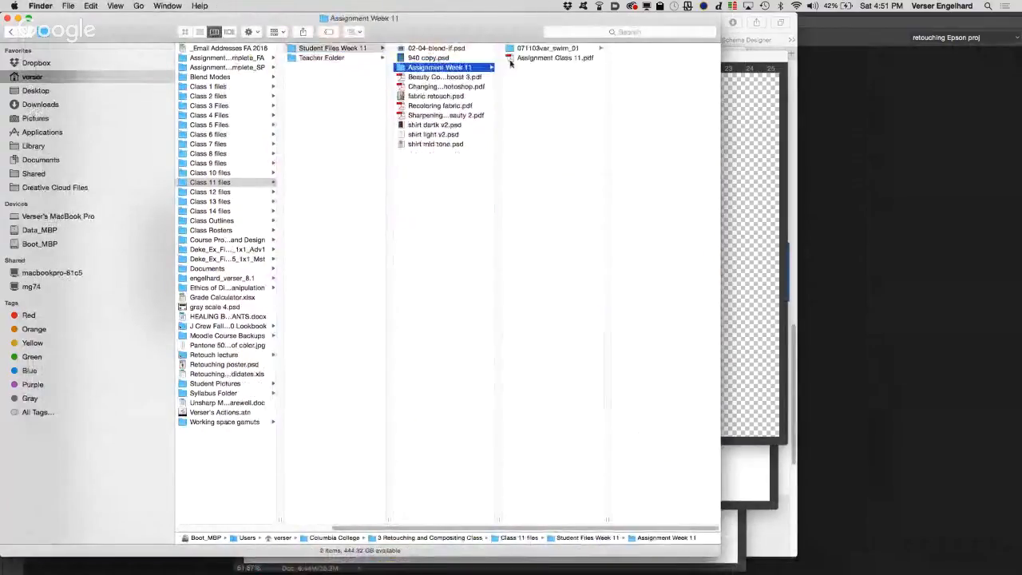
left_click(559, 48)
left_click(624, 49)
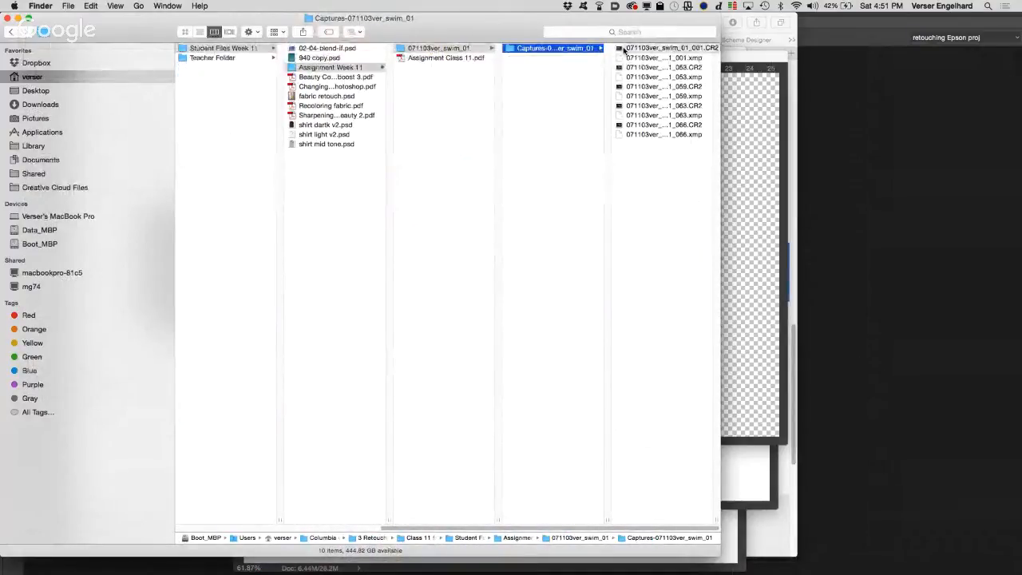
Step: Preview the raw captures 071103ver_swim_01_066.CR2 and 071103ver_swim_01_059.CR2
left_click(643, 124)
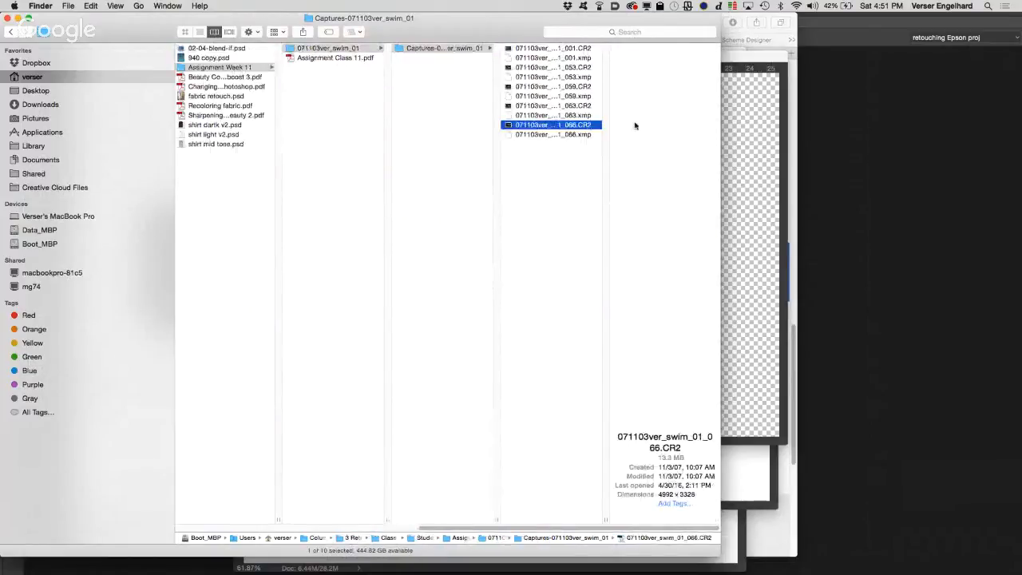
left_click(546, 97)
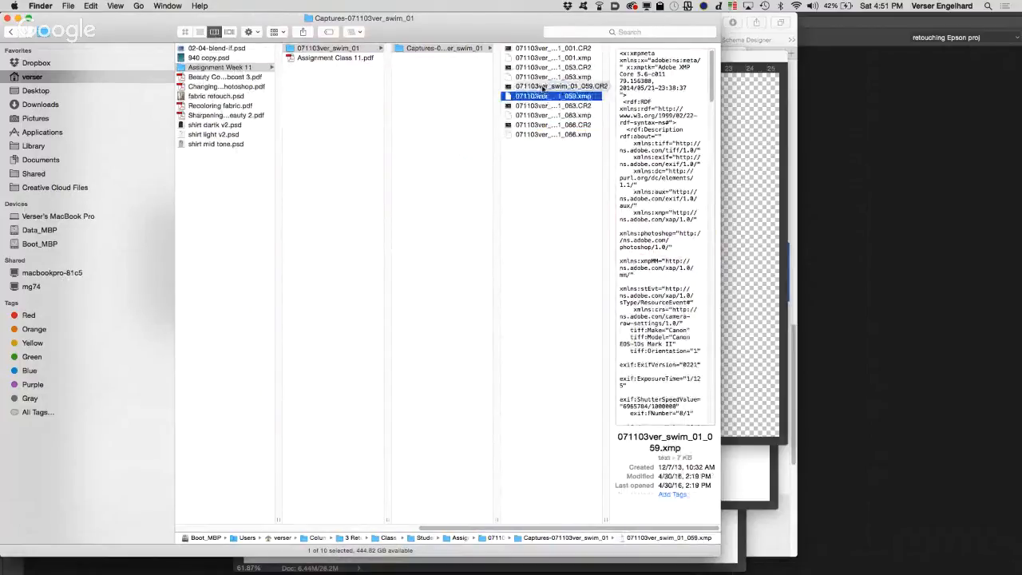
left_click(542, 86)
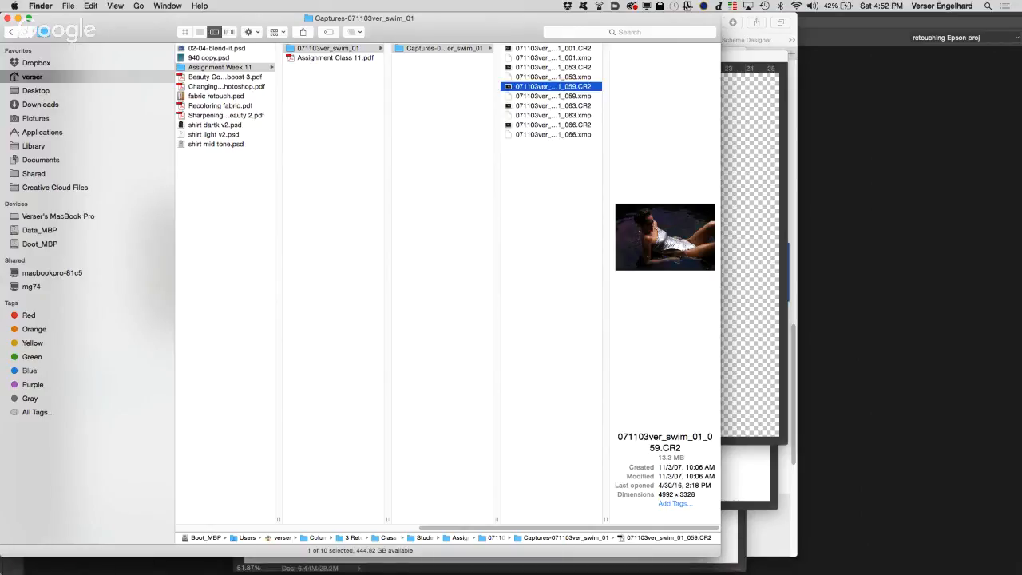
Step: Switch to Calendar to check the November 2016 schedule, and switch to Safari
mouse_move(29, 570)
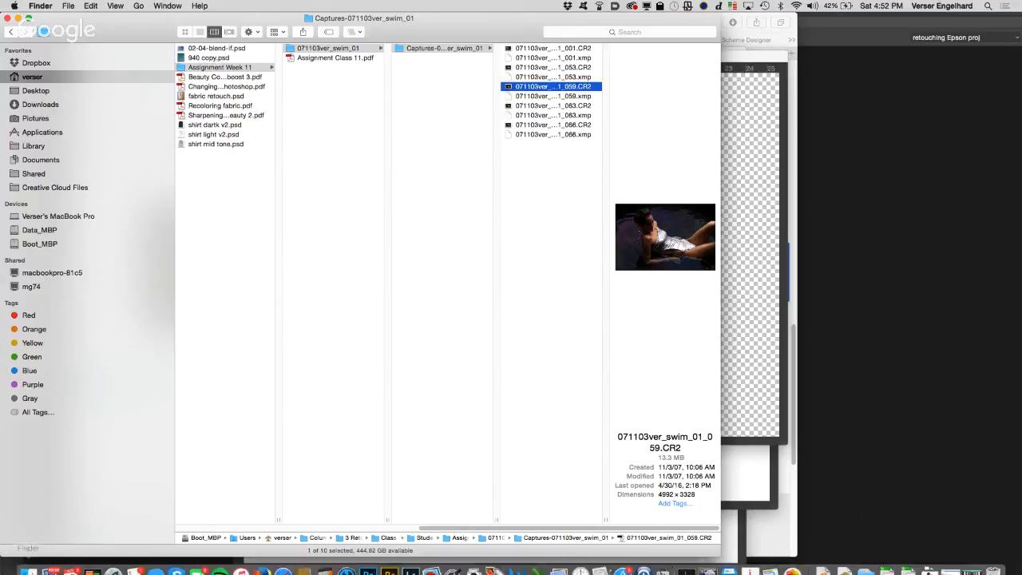
left_click(71, 561)
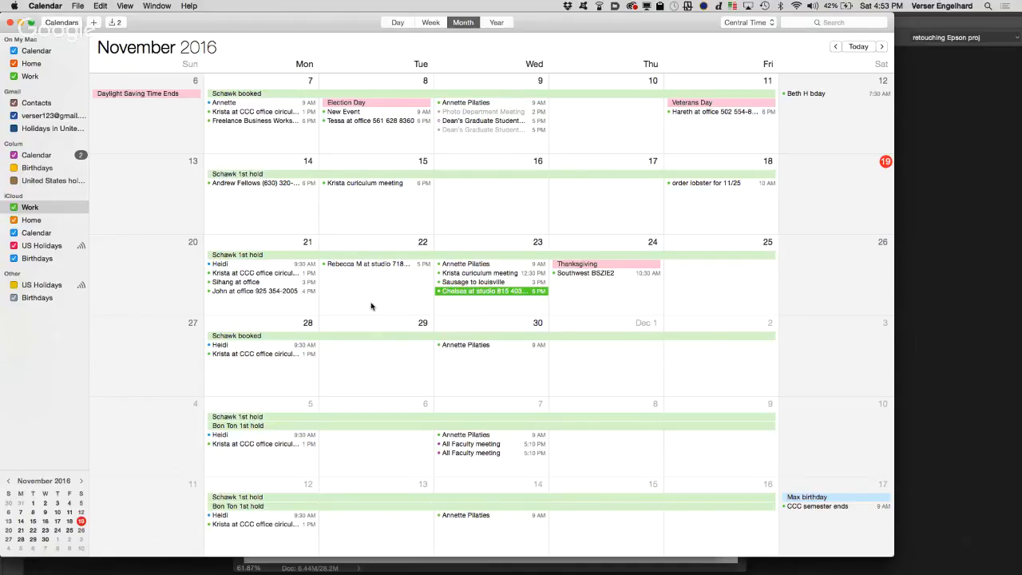
mouse_move(429, 571)
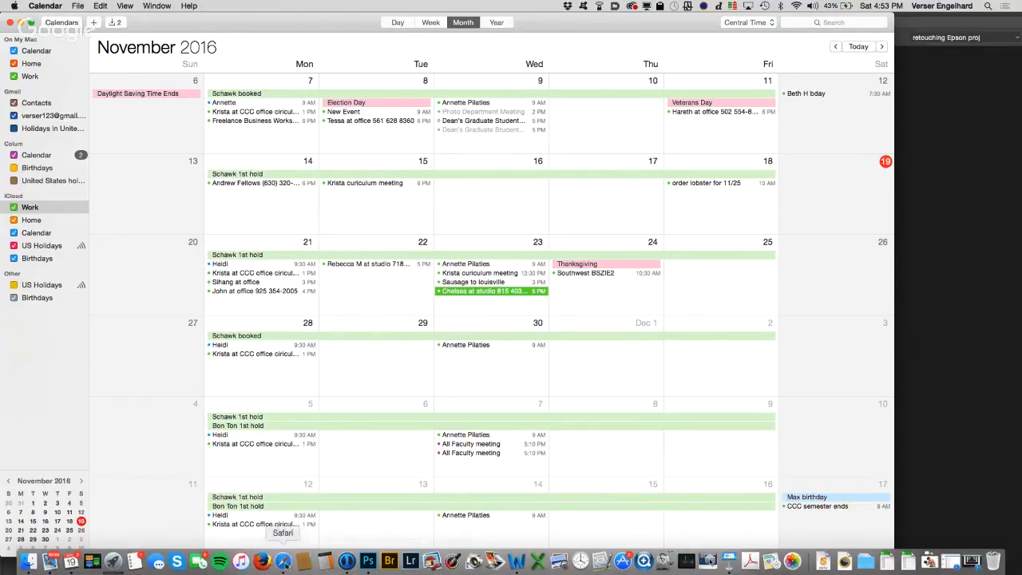
left_click(284, 562)
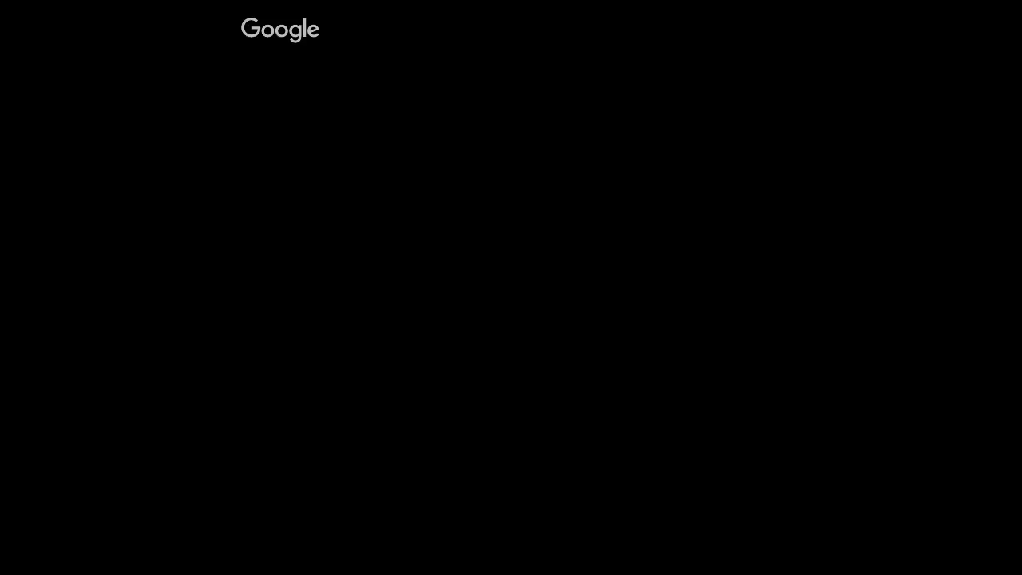